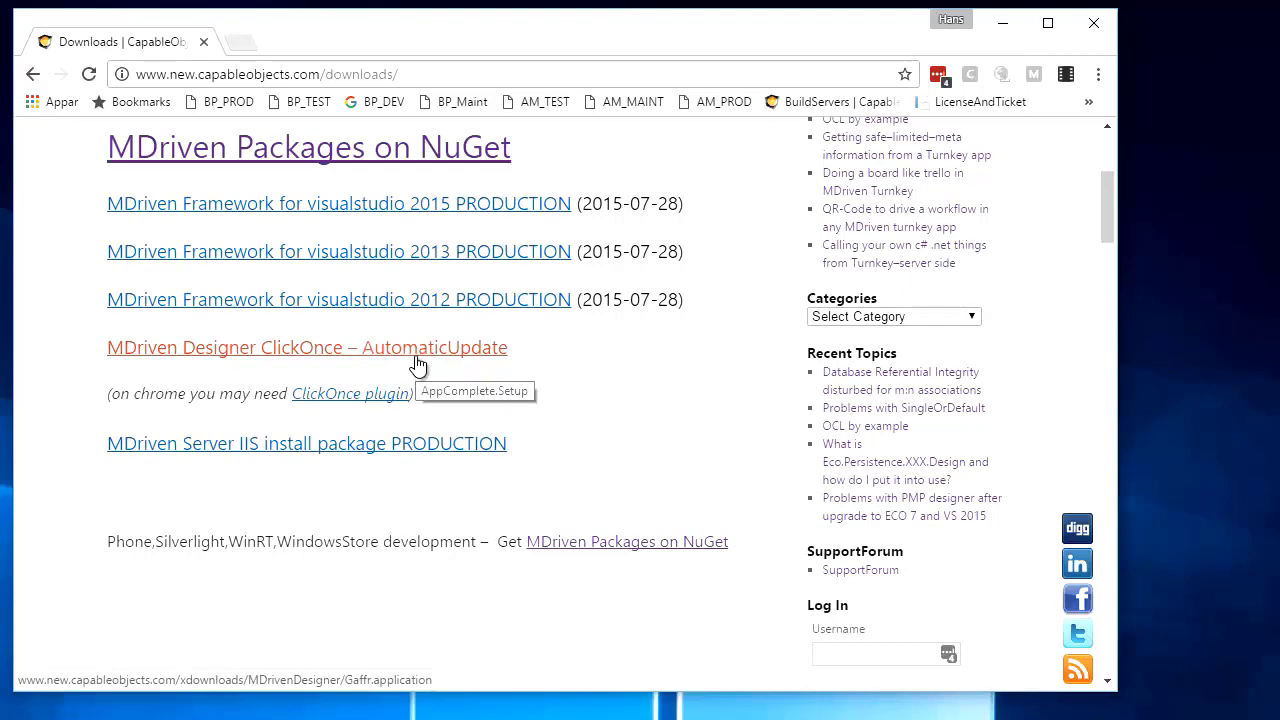
Step: Open the BuildServers downloads page and look over the links listed for the latest build
scroll(418, 366, up, 3)
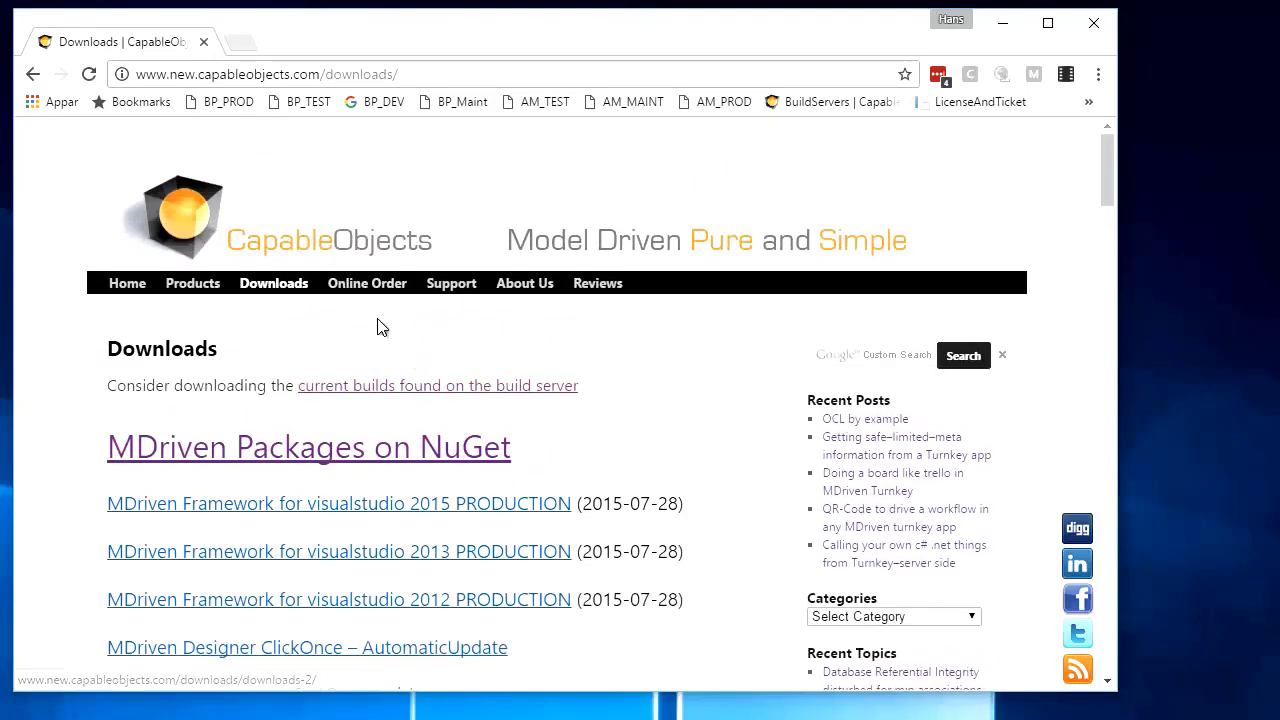
mouse_move(272, 282)
click(283, 314)
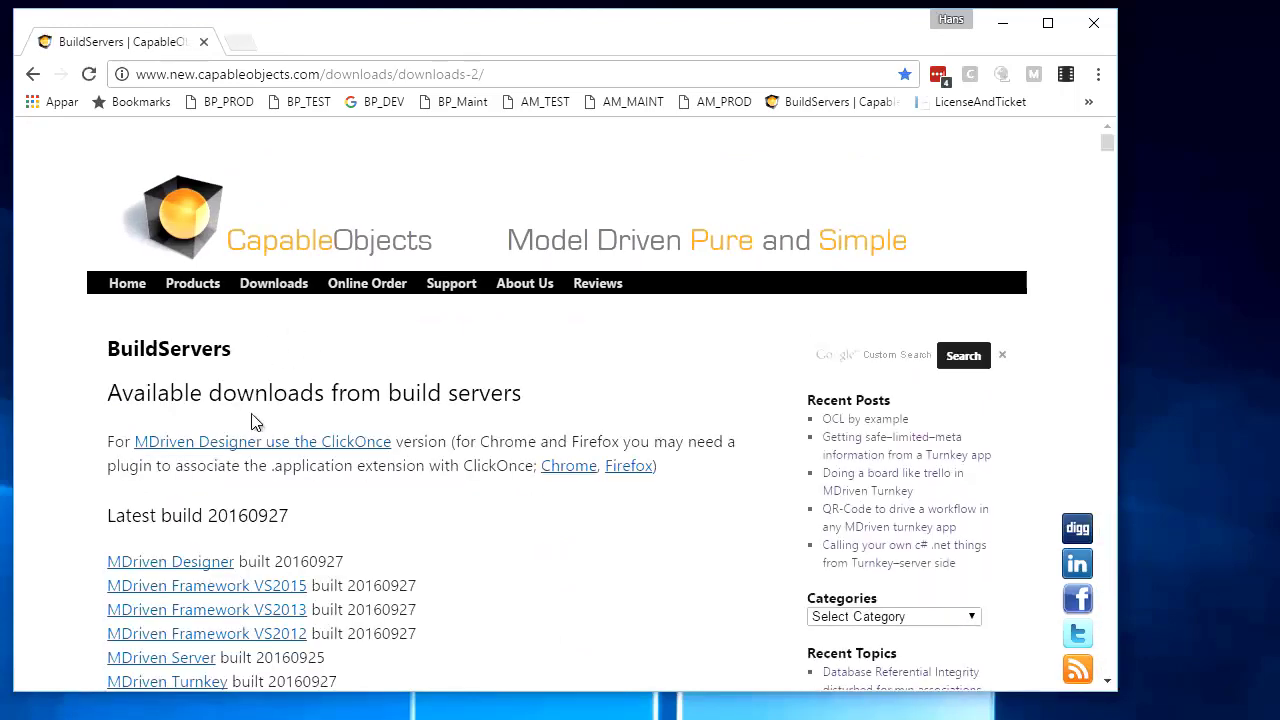
scroll(404, 558, down, 2)
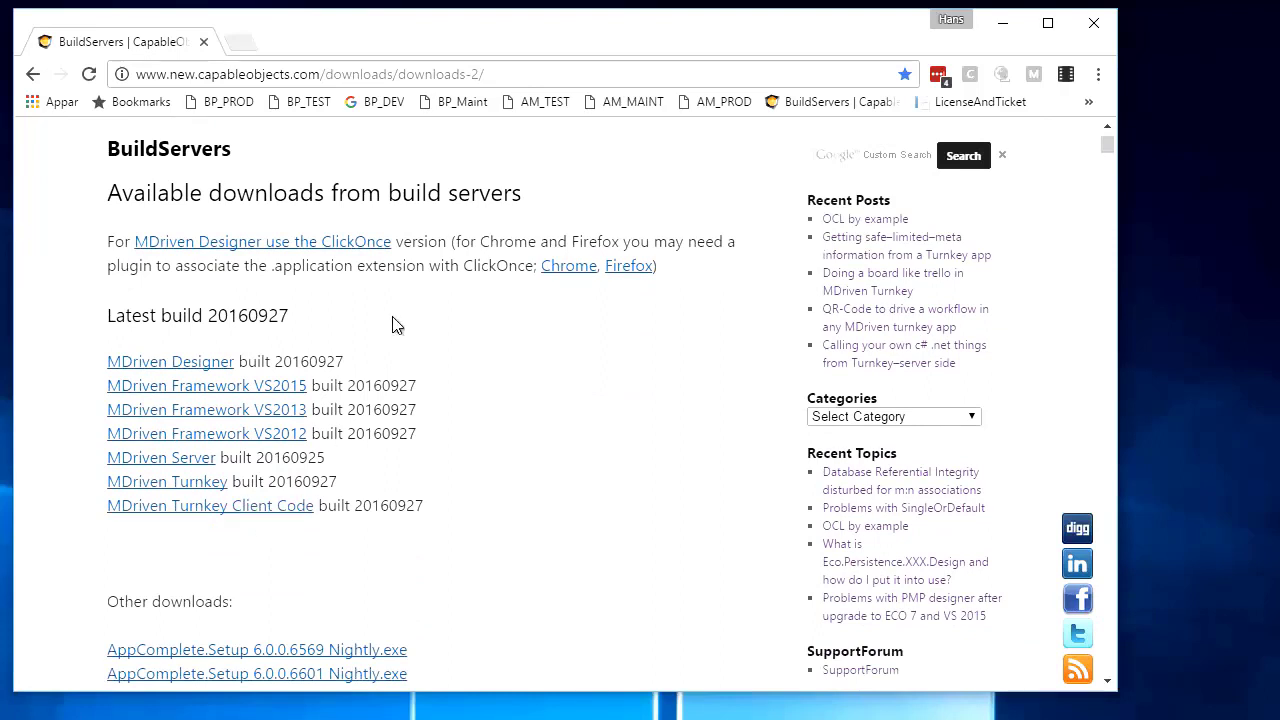
scroll(235, 255, up, 2)
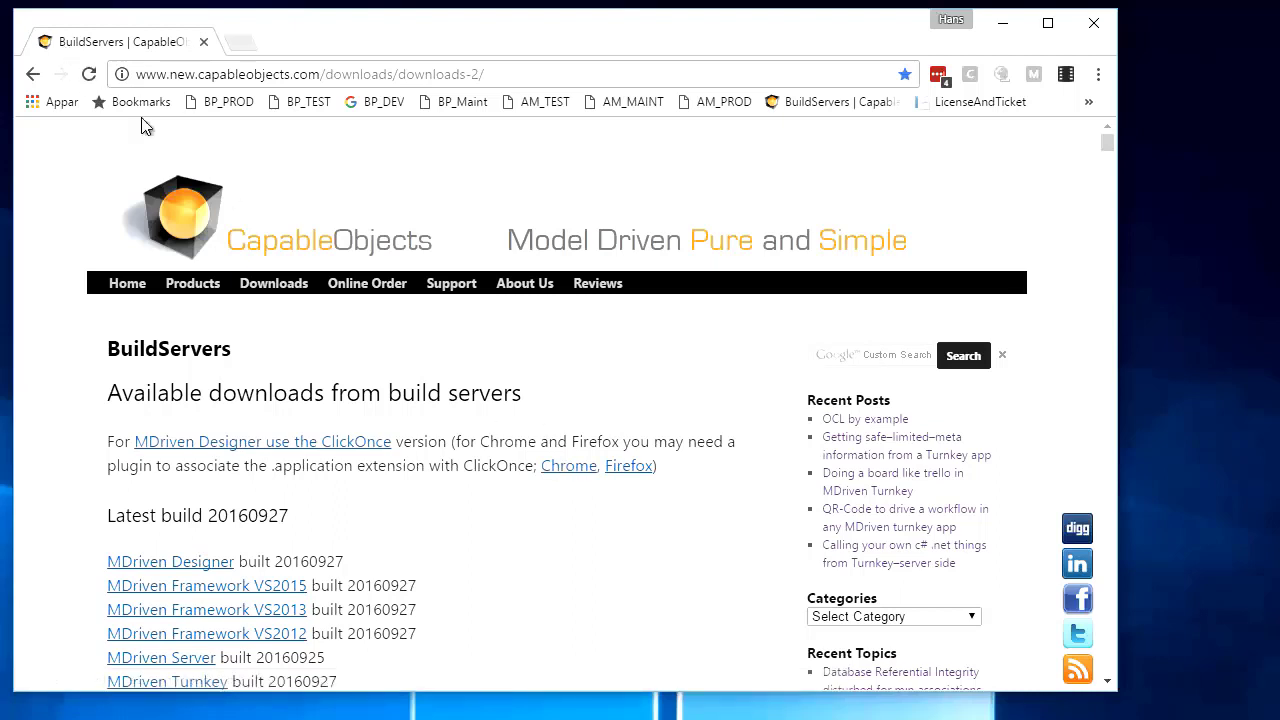
Step: View the Chrome ClickOnce plugin page in a separate tab, and return to the BuildServers page
middle_click(569, 467)
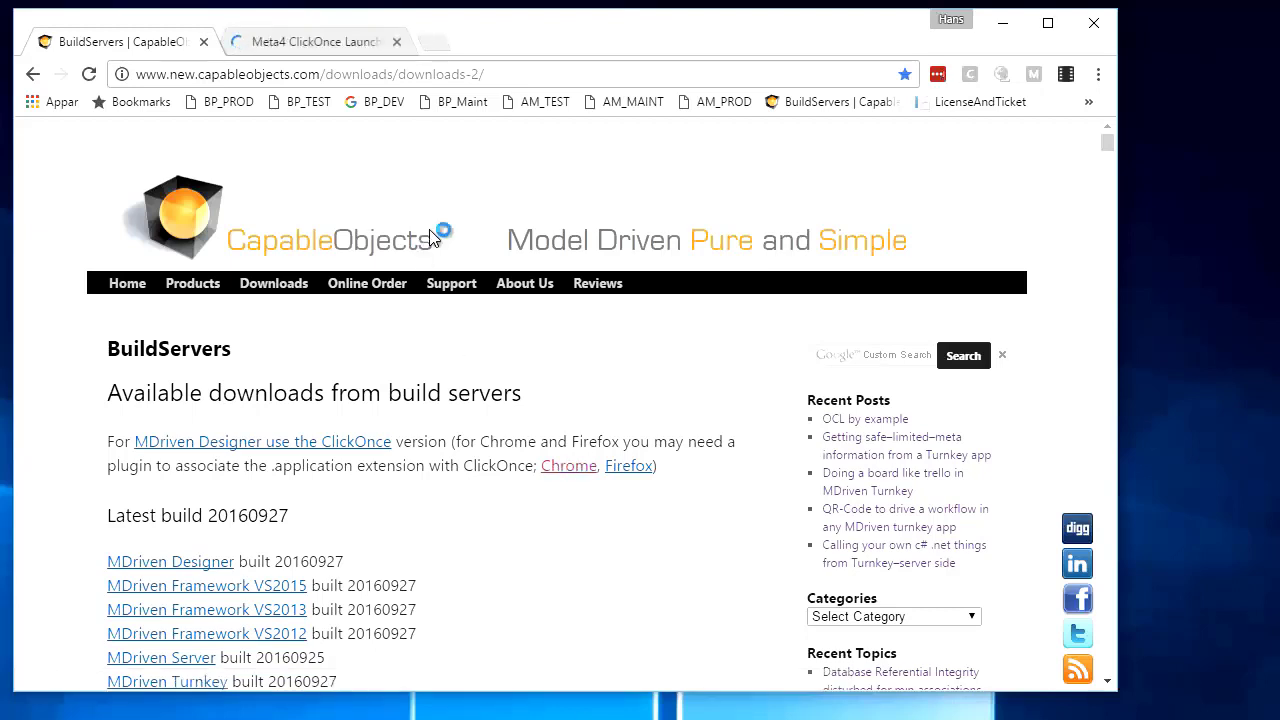
click(315, 41)
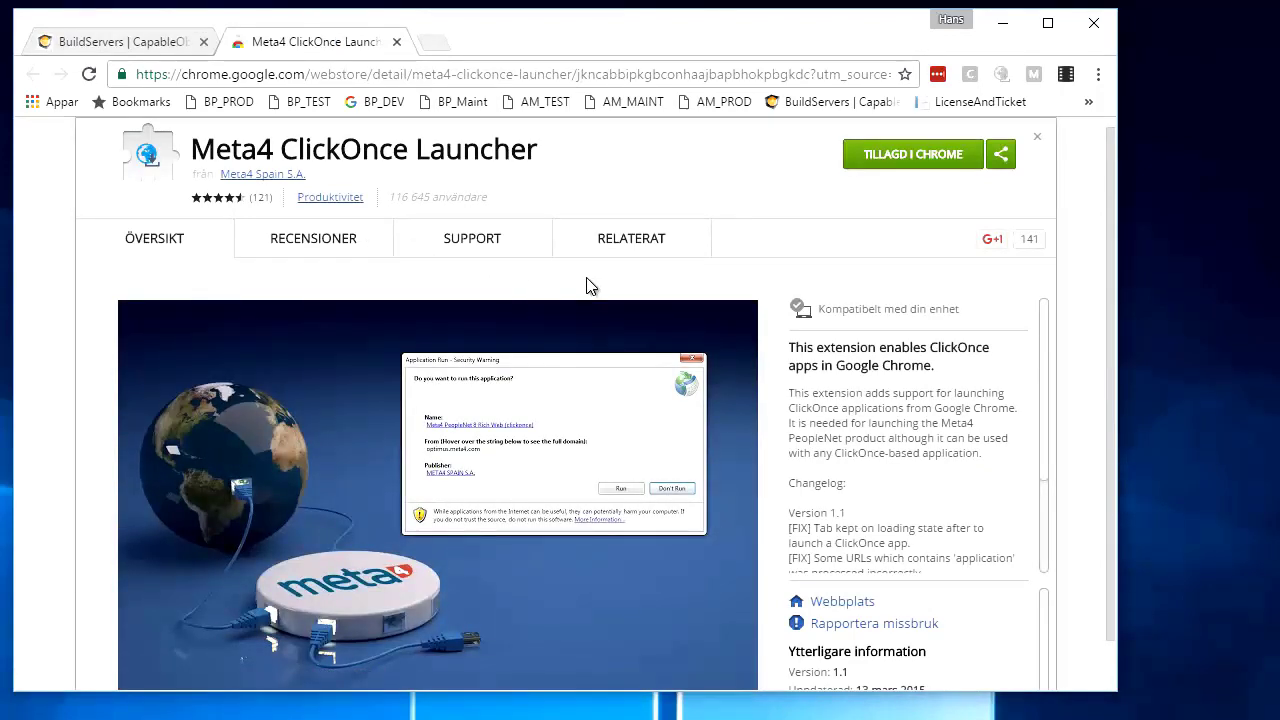
click(135, 42)
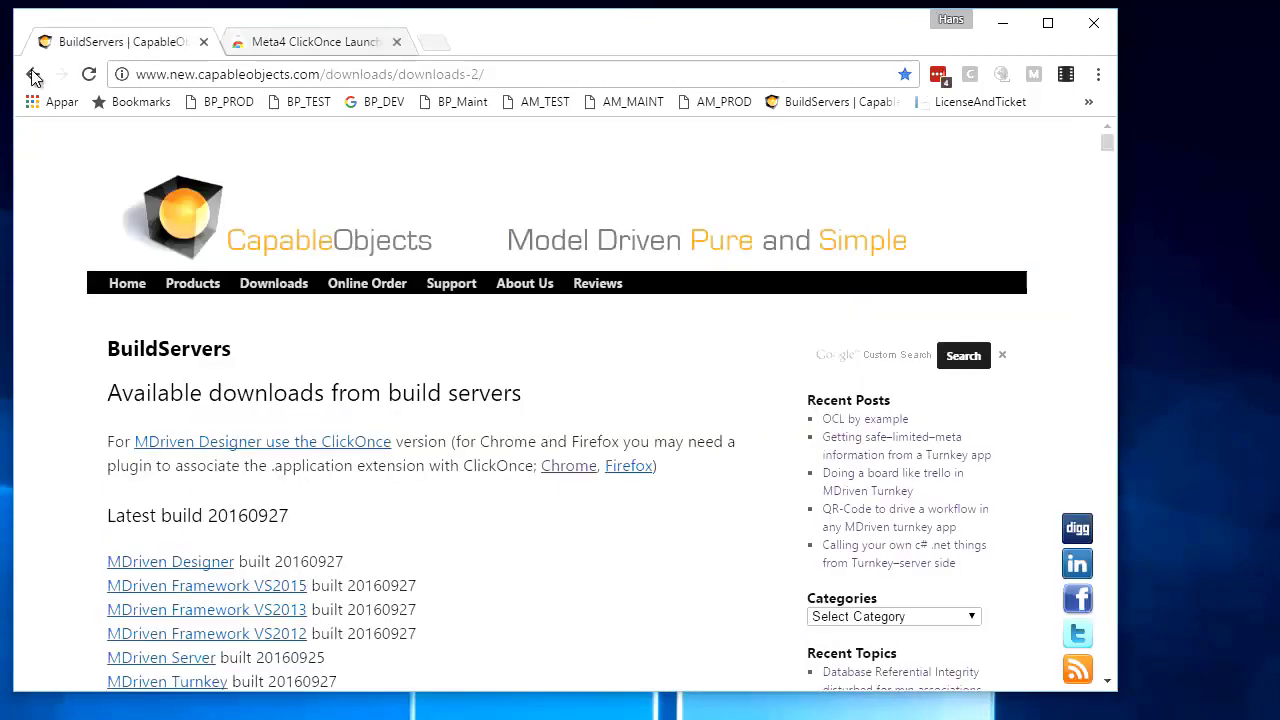
Step: Launch the ClickOnce version of MDriven Designer and open the sample model's Diagram1 in a widened window
click(268, 449)
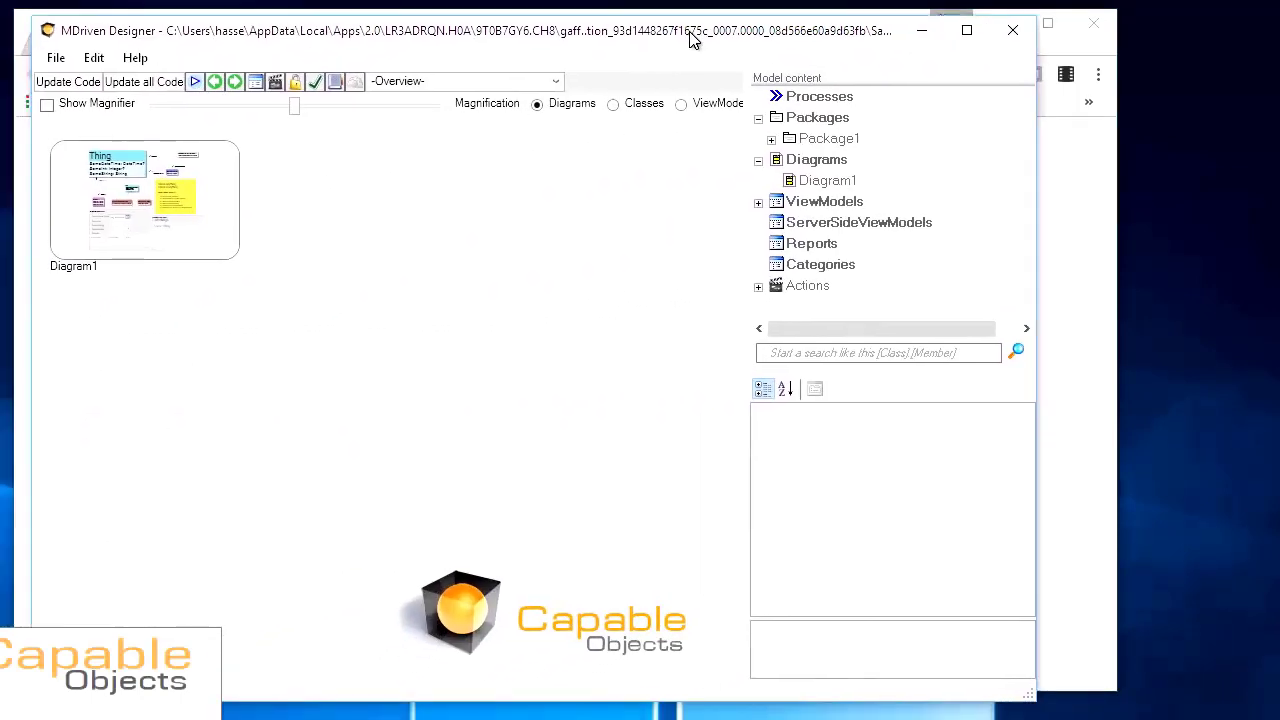
drag(690, 38, 677, 33)
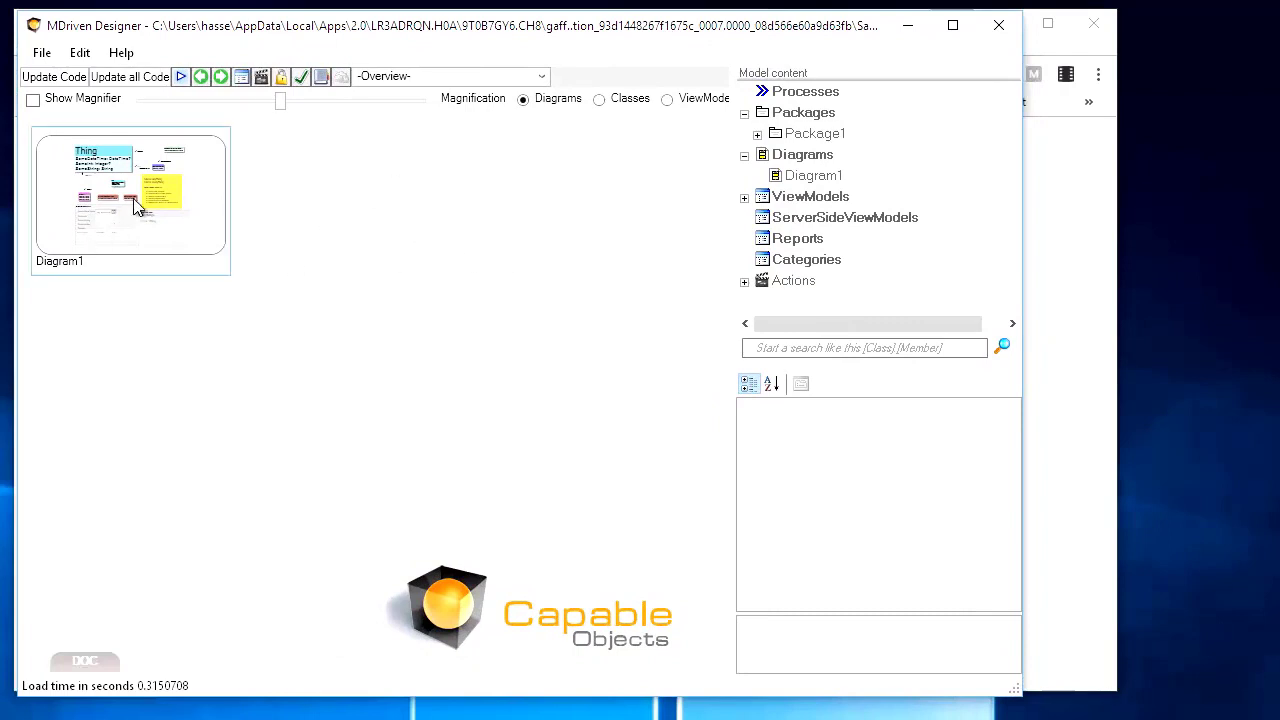
double_click(207, 178)
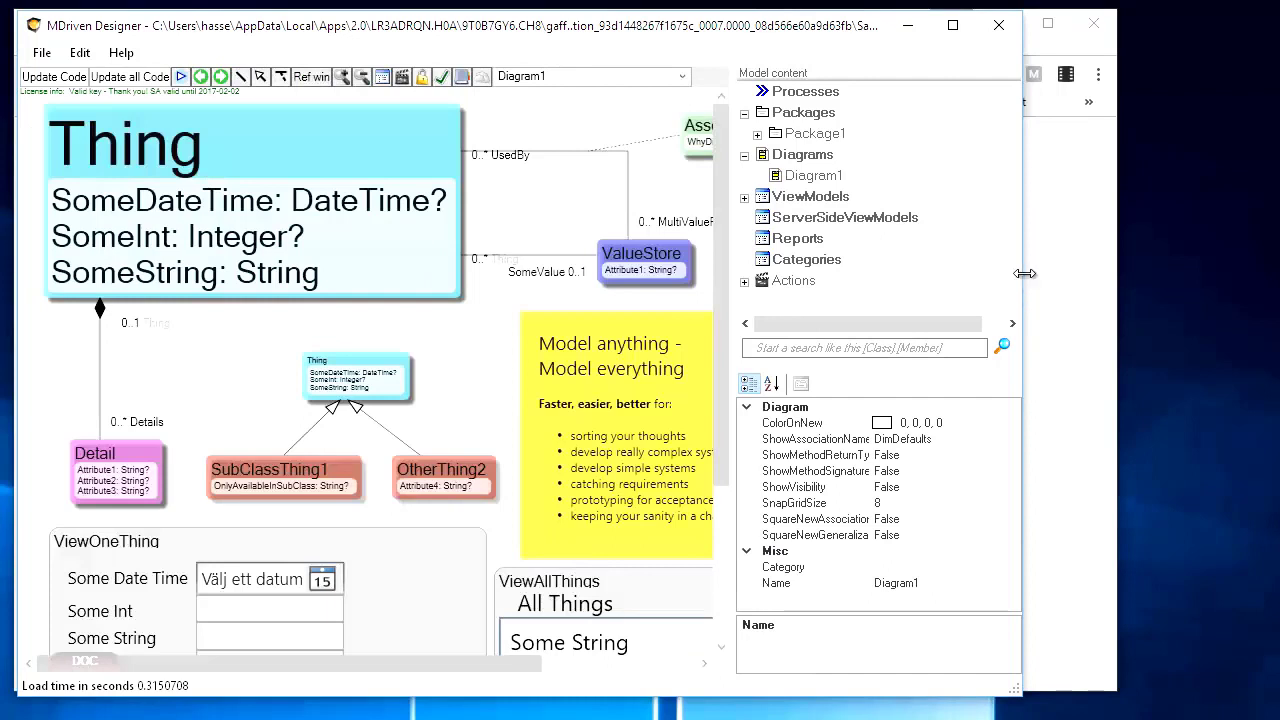
drag(1024, 273, 1266, 276)
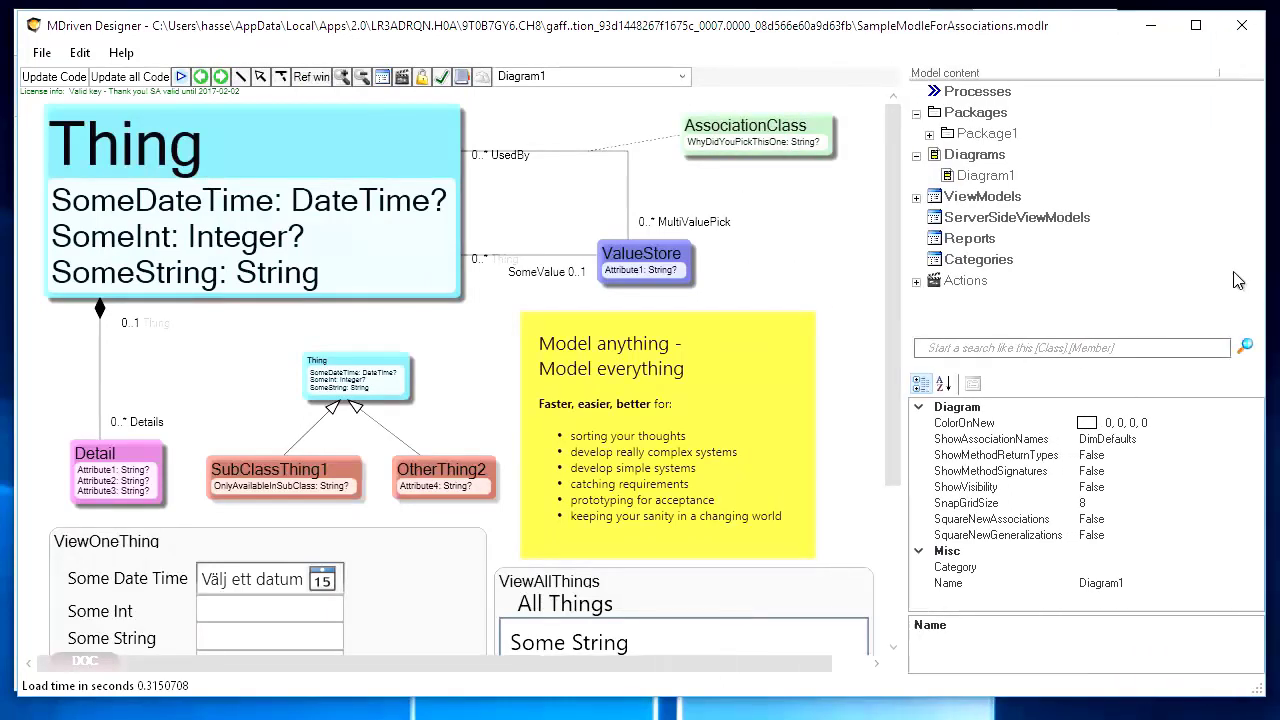
Step: Create a new empty model and select its Diagram1 in the model tree
click(40, 56)
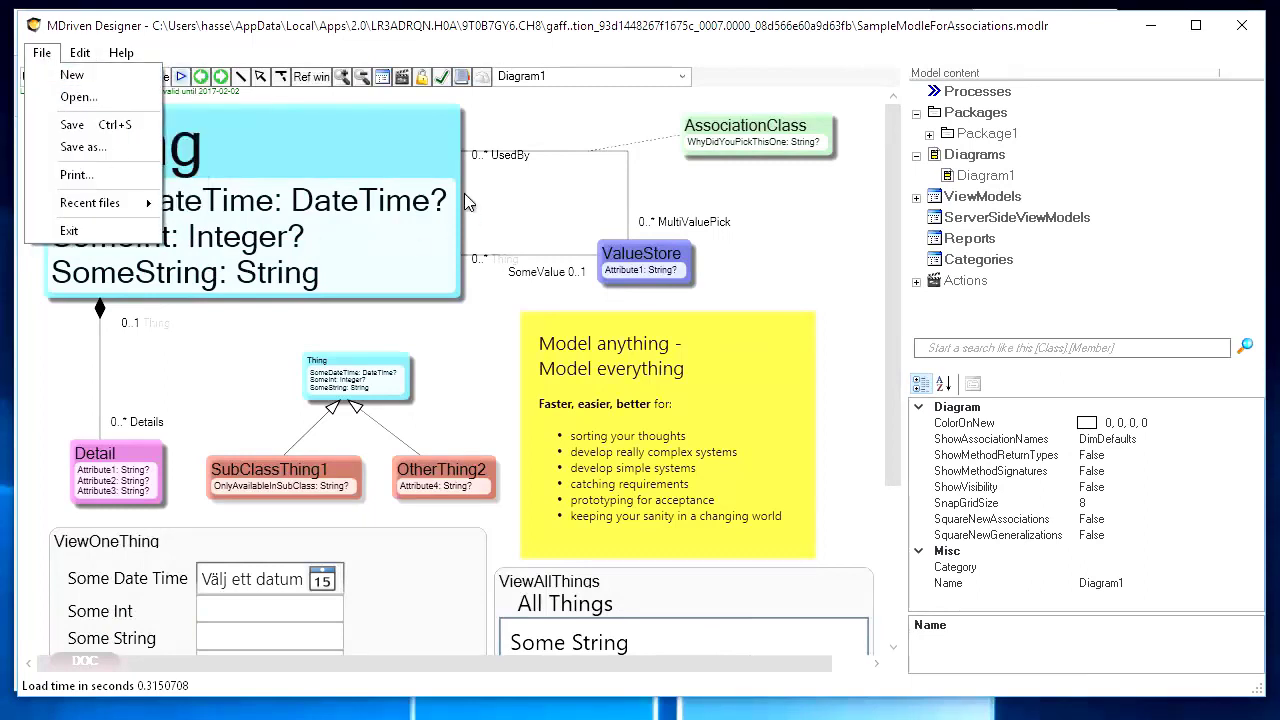
click(80, 82)
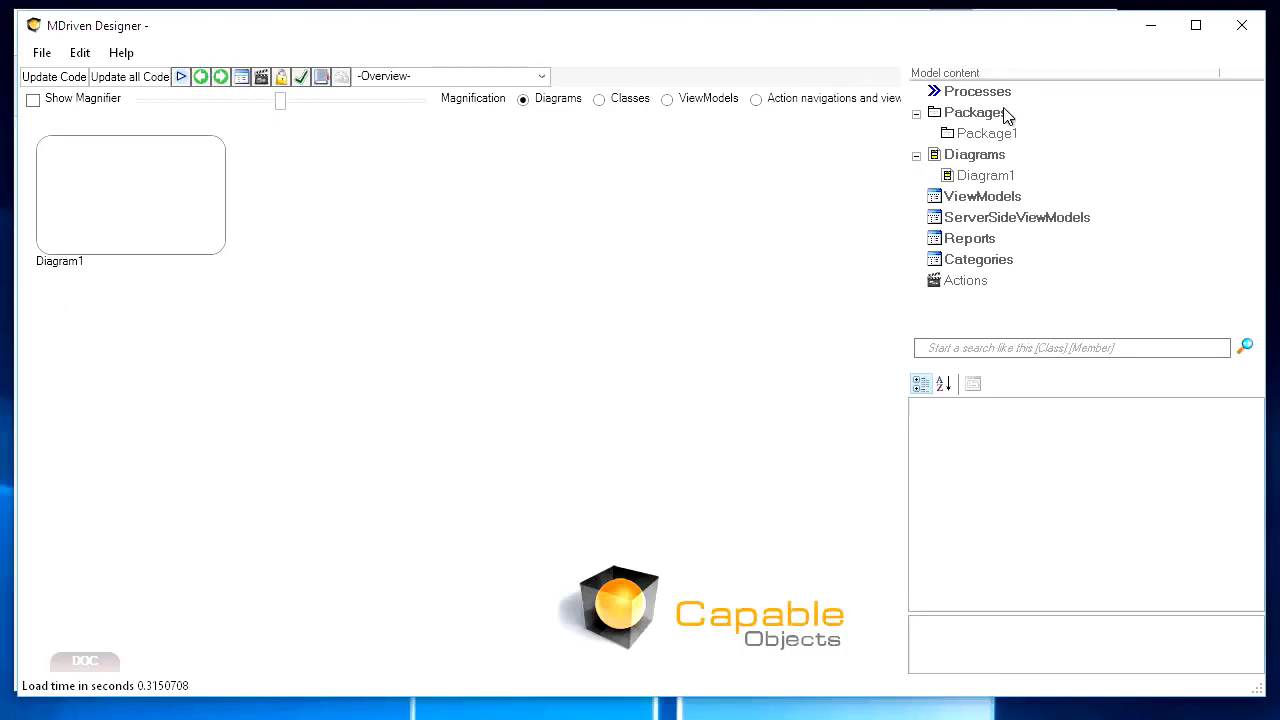
click(986, 178)
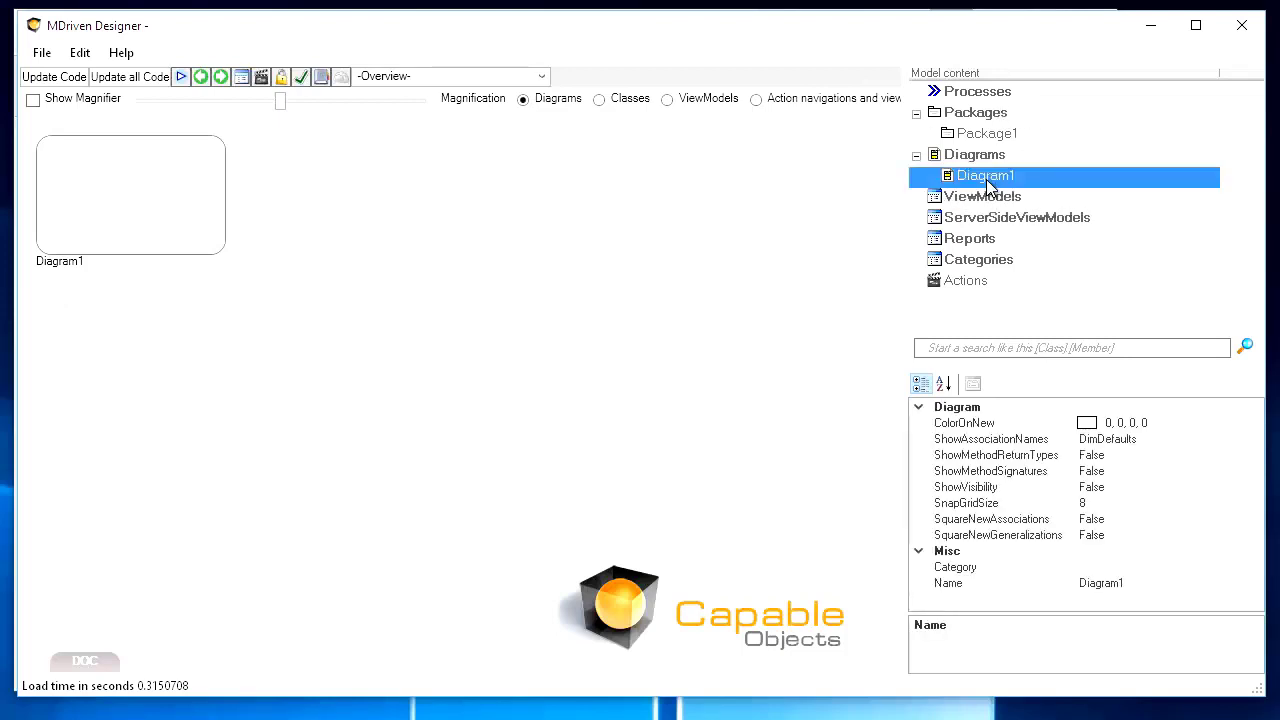
Step: Add a second class diagram under the model's Diagrams
click(984, 160)
right_click(983, 160)
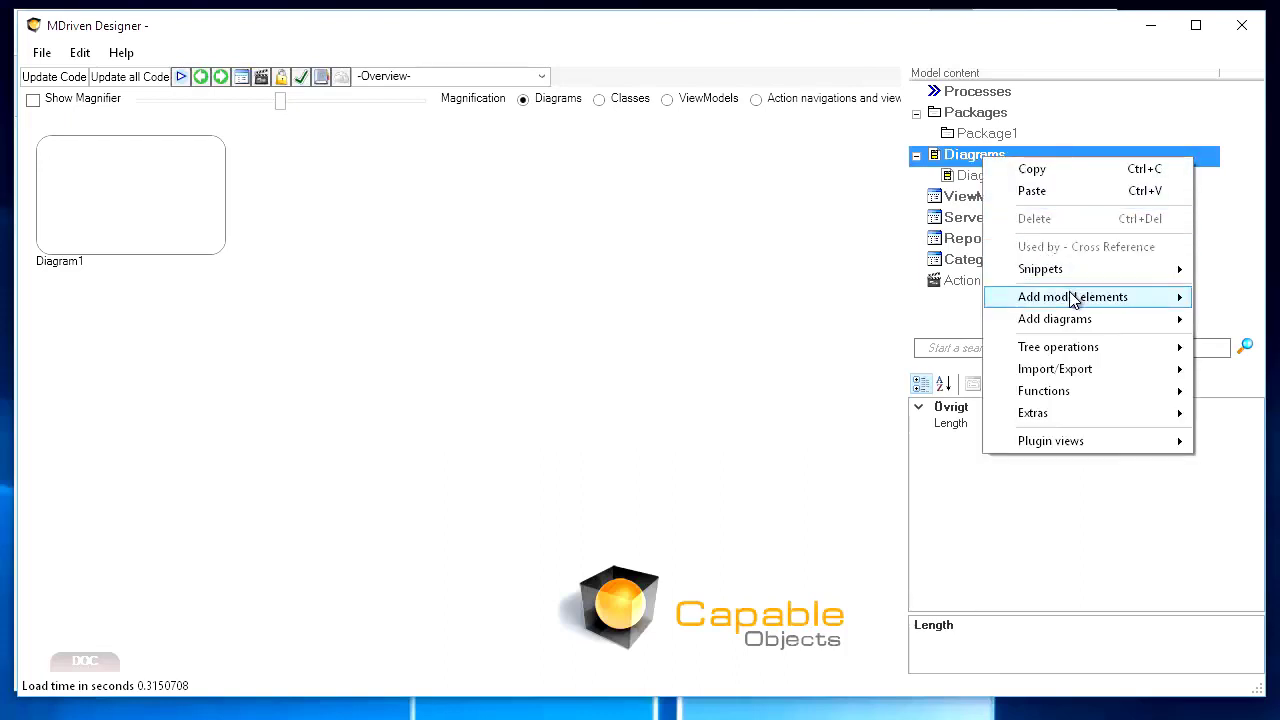
right_click(934, 156)
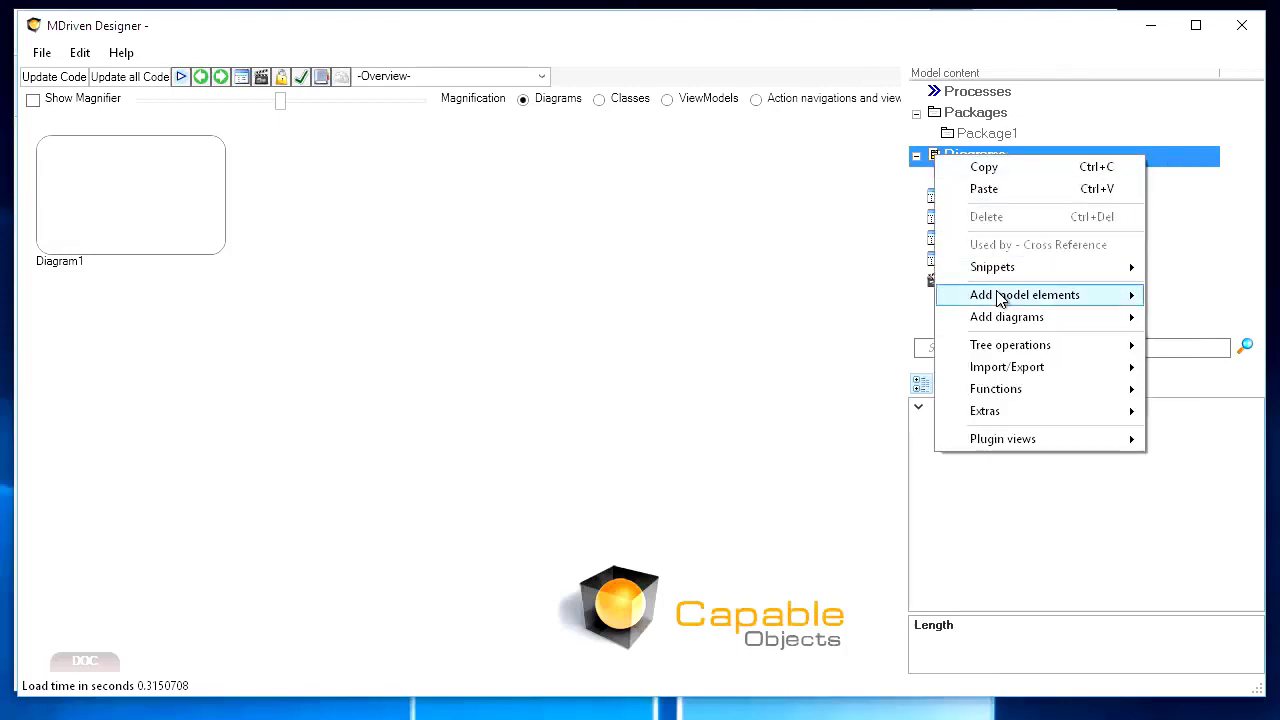
mouse_move(998, 298)
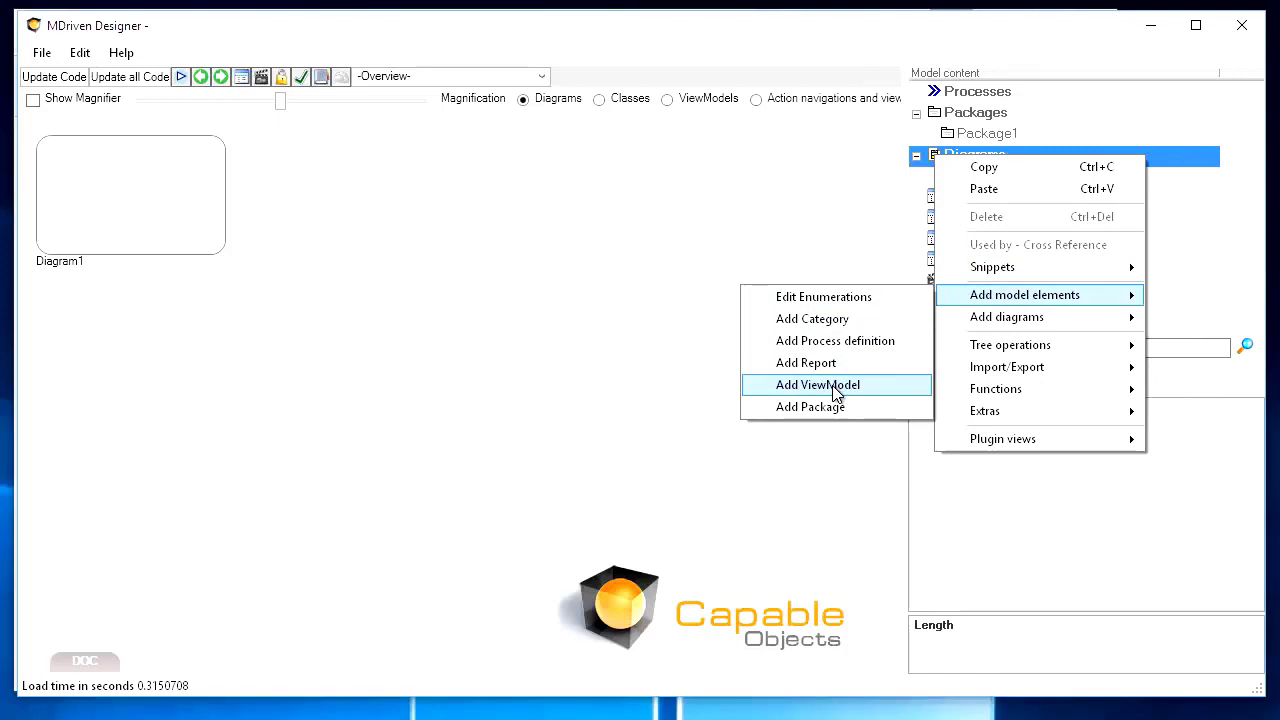
mouse_move(986, 322)
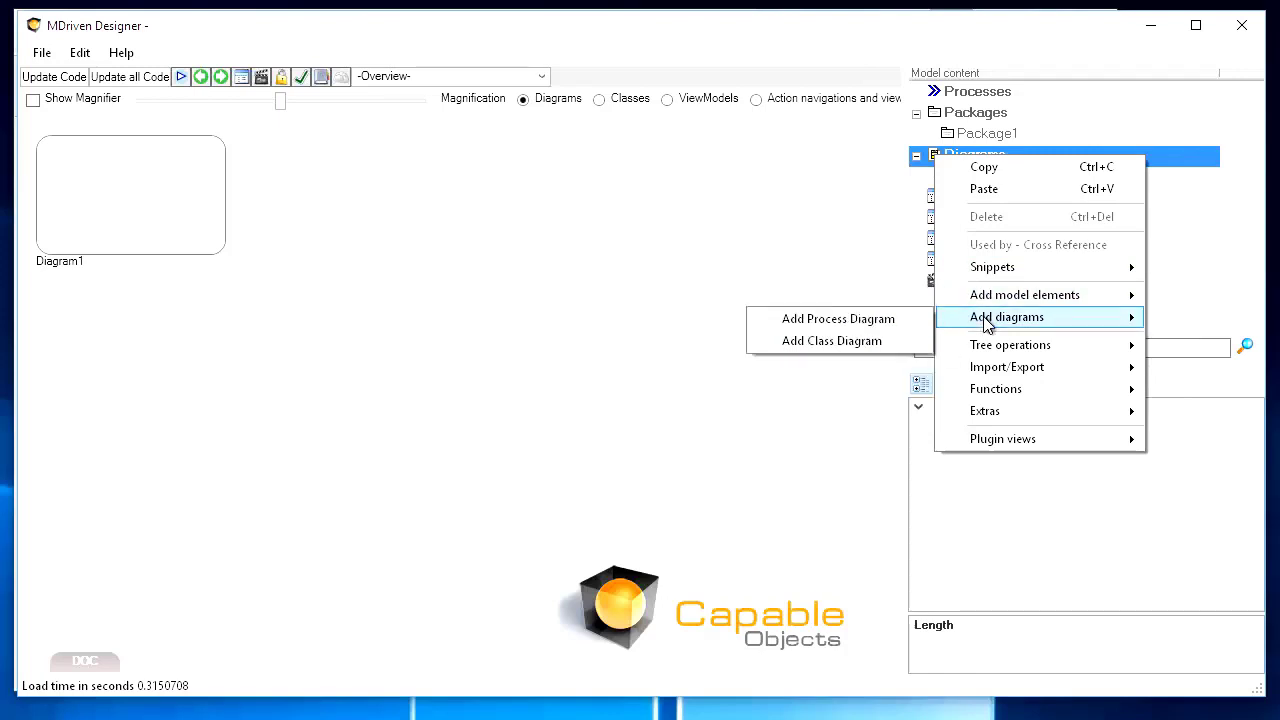
click(846, 350)
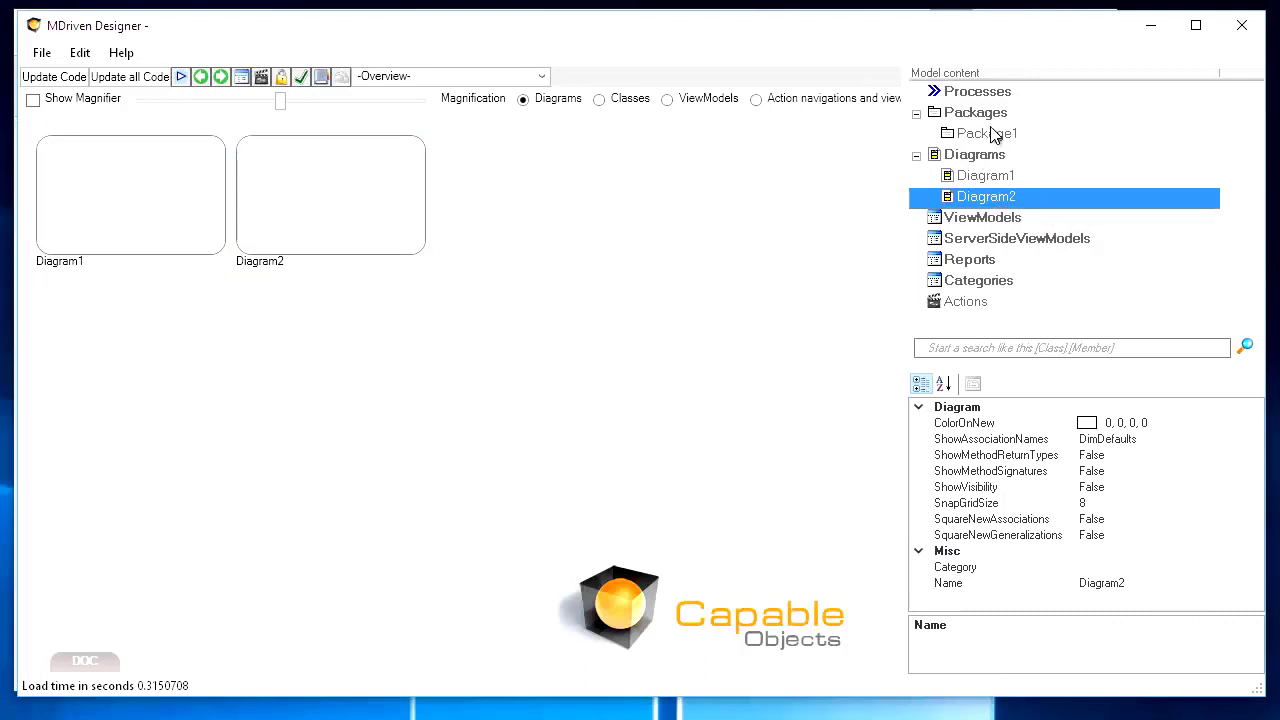
Step: Rename the added class diagram to DiagramMyNewDiagram directly in the model tree
click(980, 204)
click(990, 200)
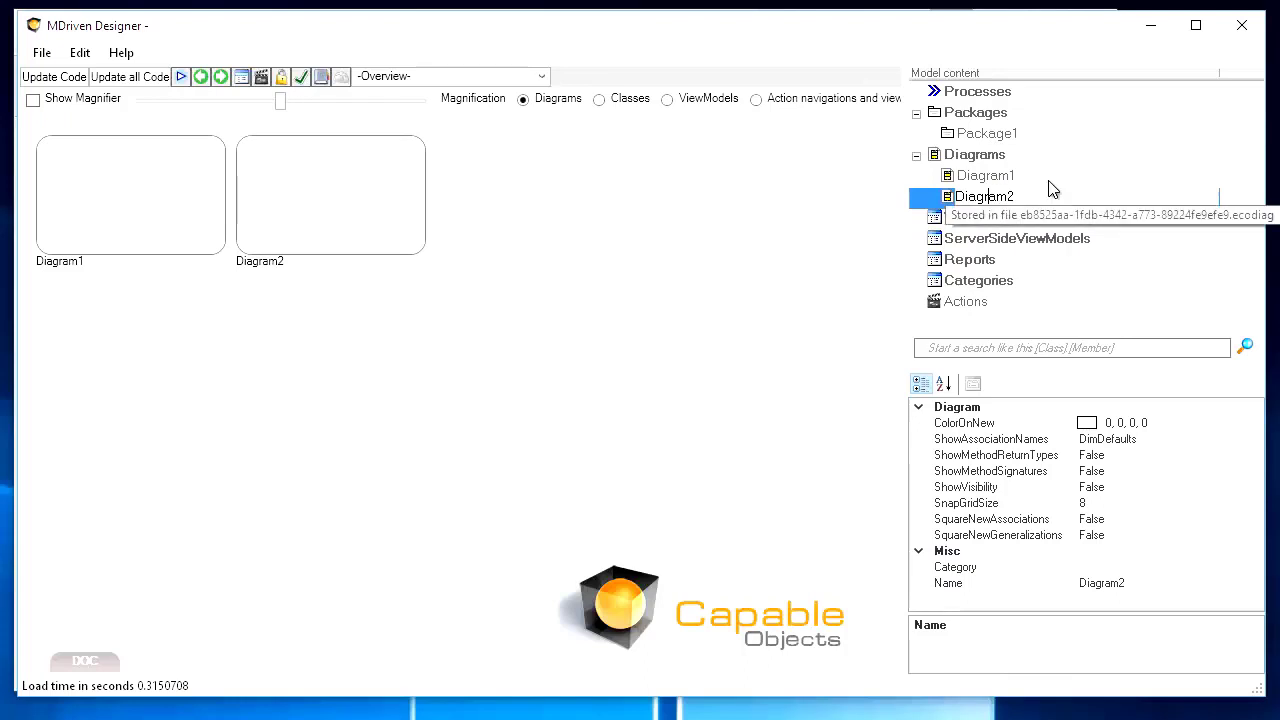
key(shift+Home)
key(End)
text(MyNewDiagr)
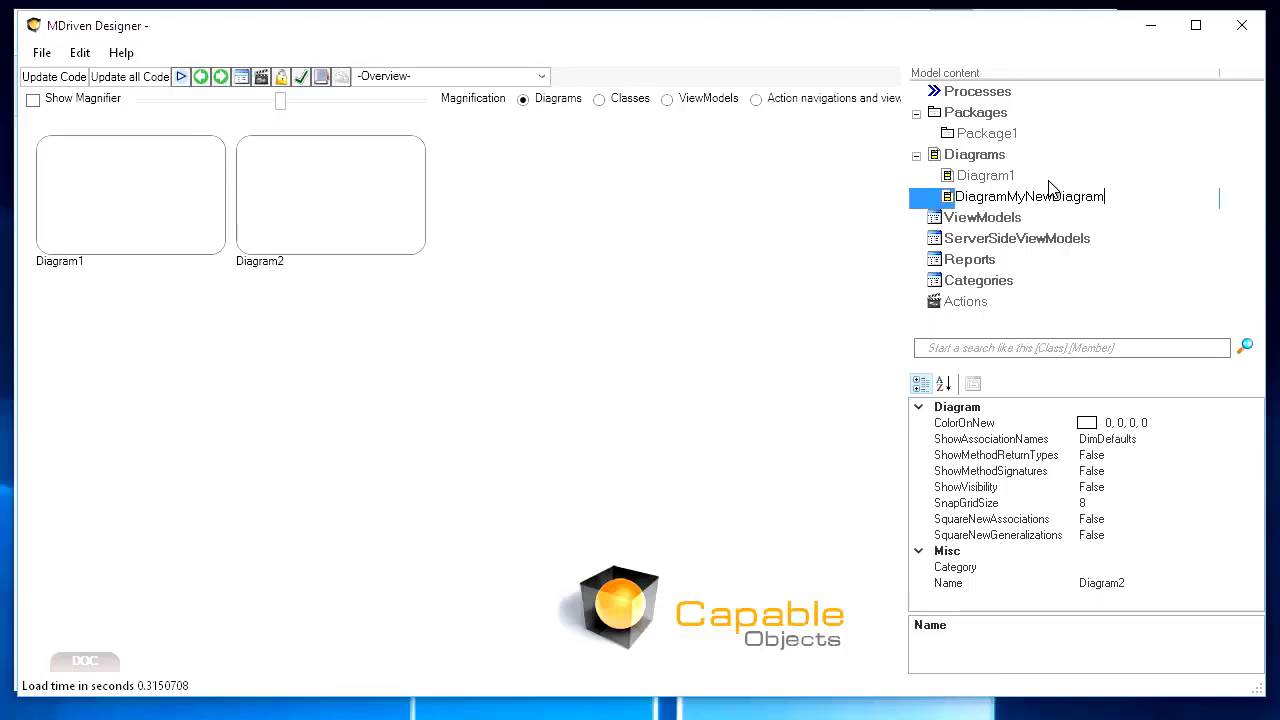
key(Return)
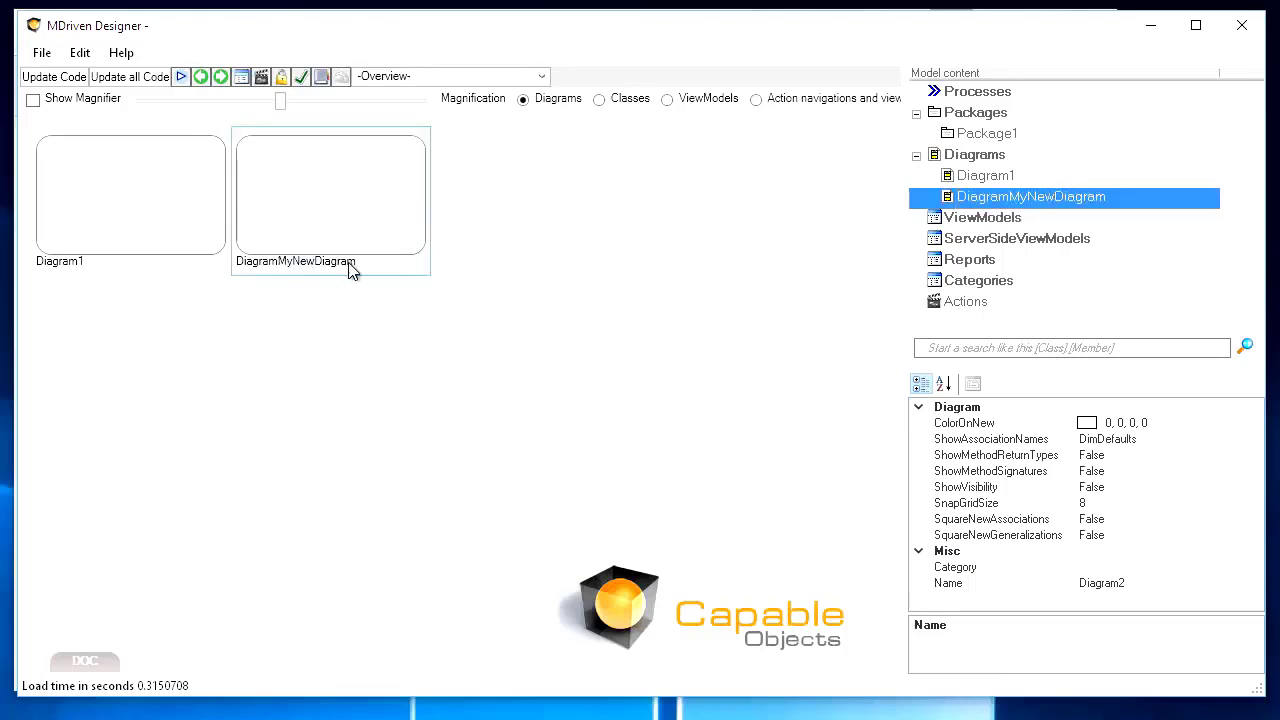
Step: Compare the properties of Diagram1 and DiagramMyNewDiagram by selecting them alternately in the model tree
click(985, 178)
click(990, 196)
click(985, 178)
click(985, 198)
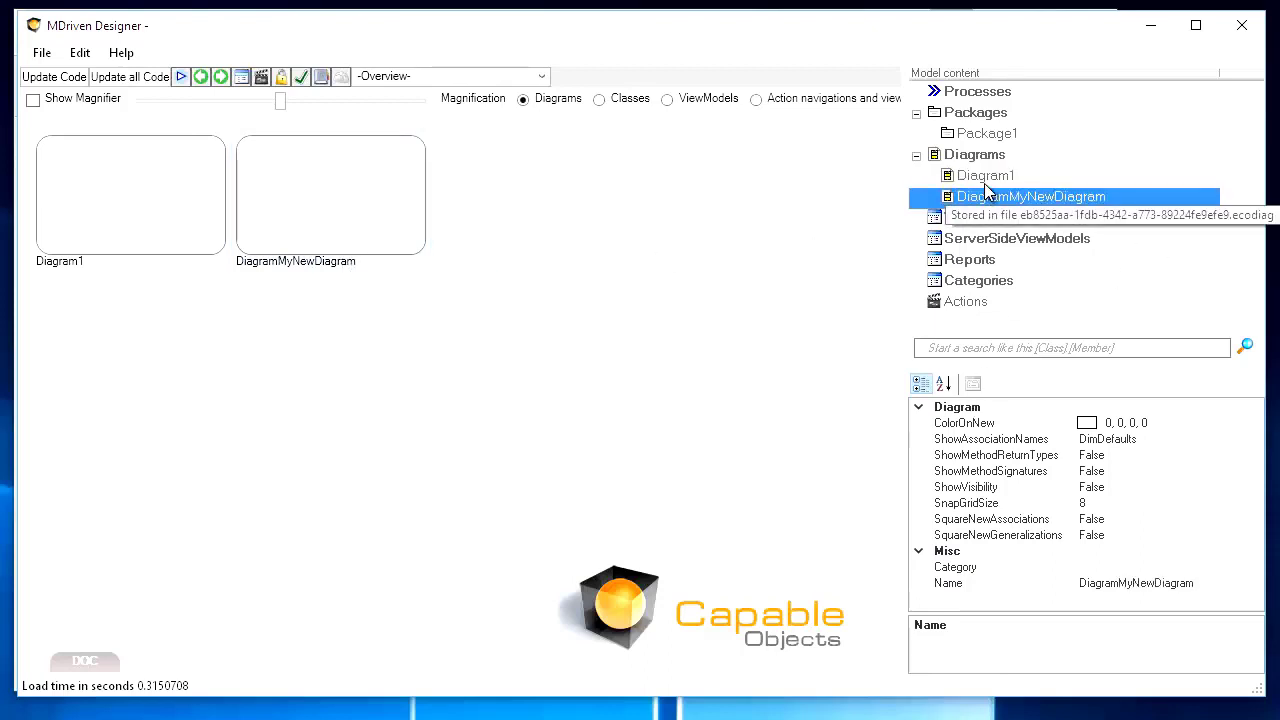
click(985, 180)
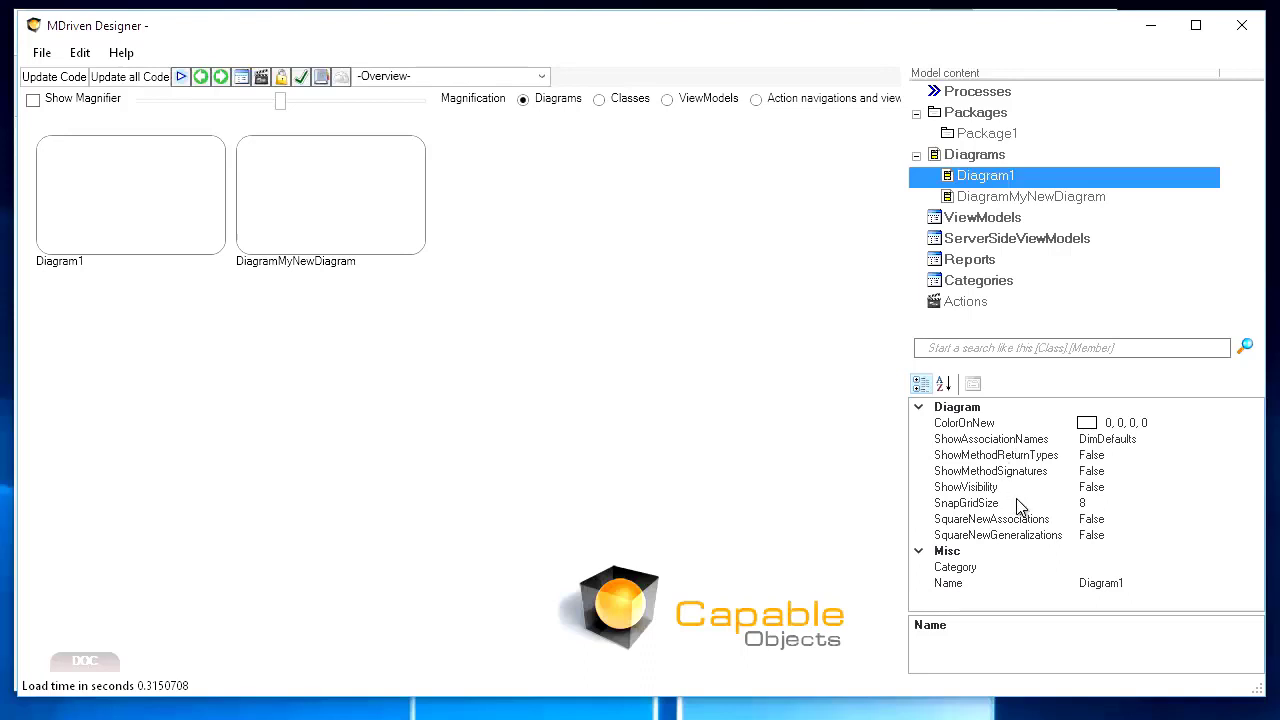
click(988, 199)
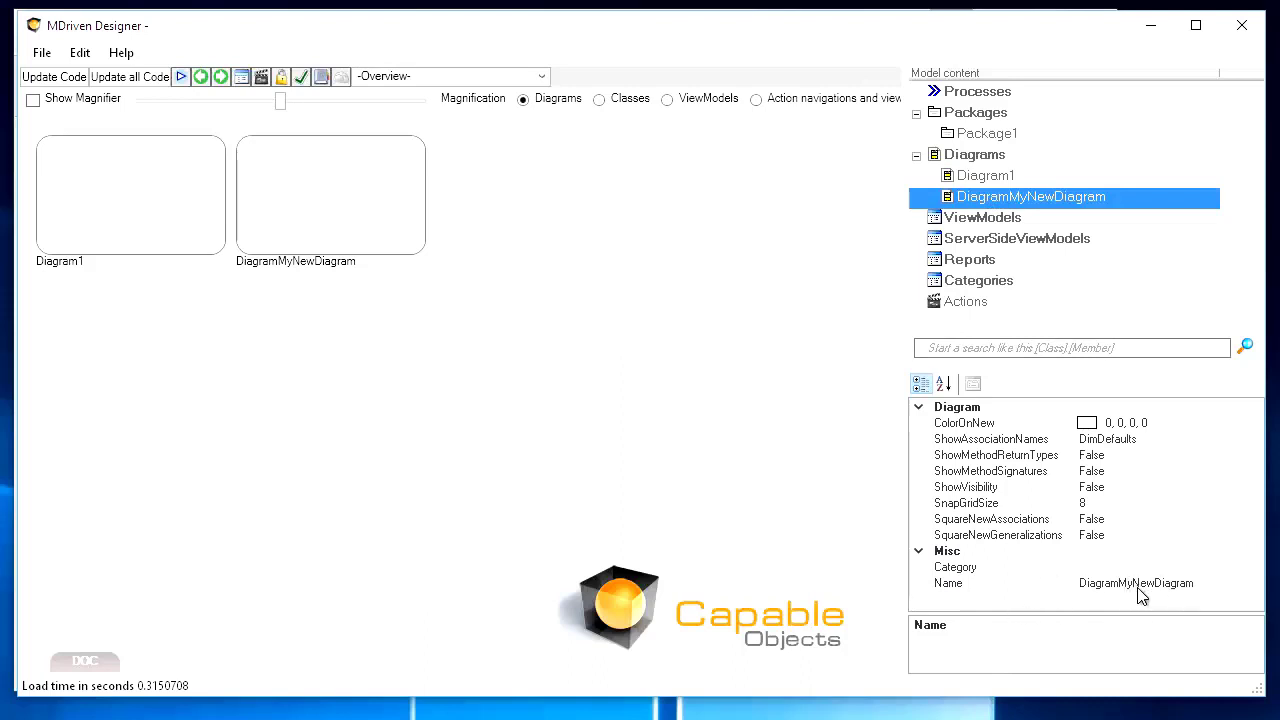
Step: Rename Diagram1 to DiagramMyFirst through its Name property
click(975, 177)
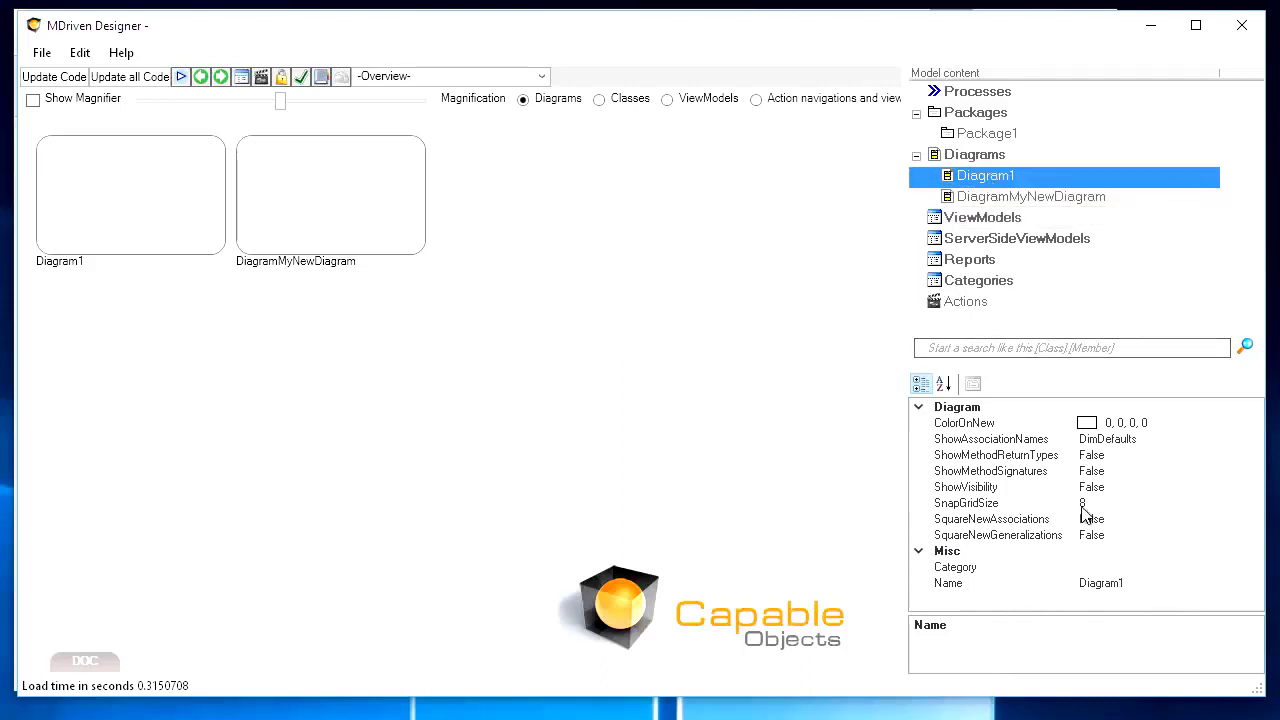
click(1130, 584)
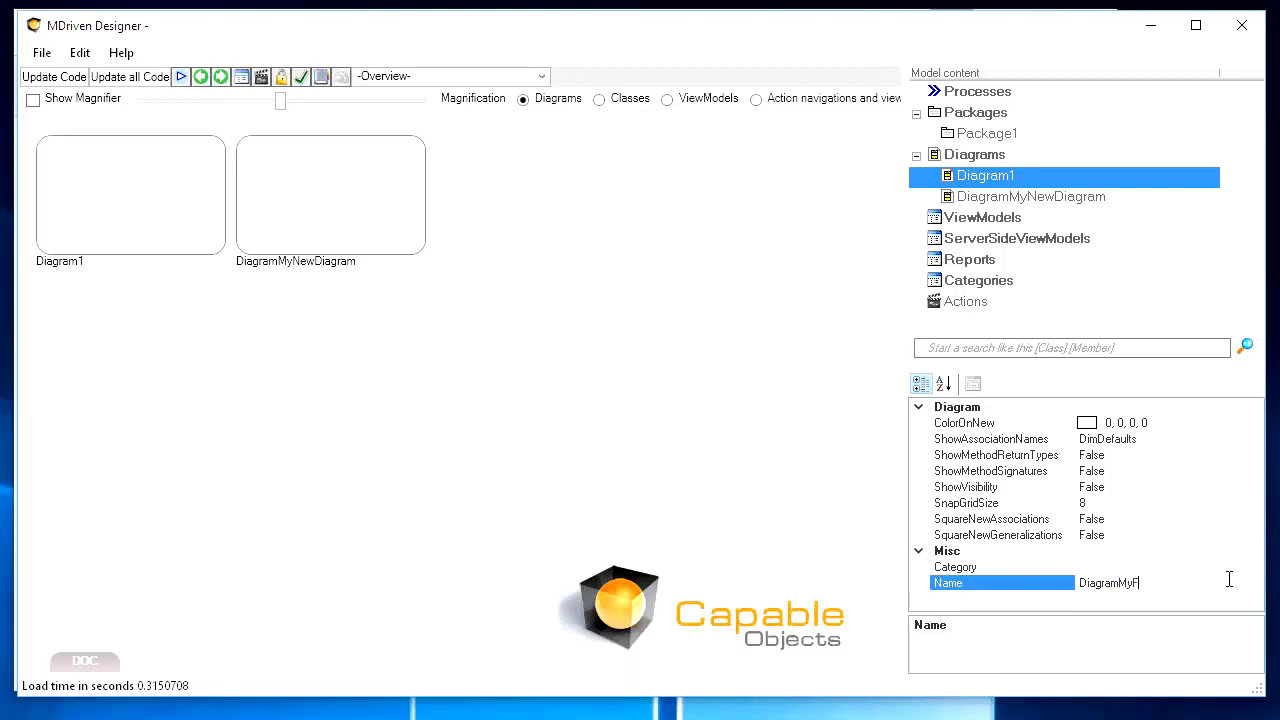
key(Return)
Step: Check which choices are available for DiagramMyFirst's Category property
click(1110, 566)
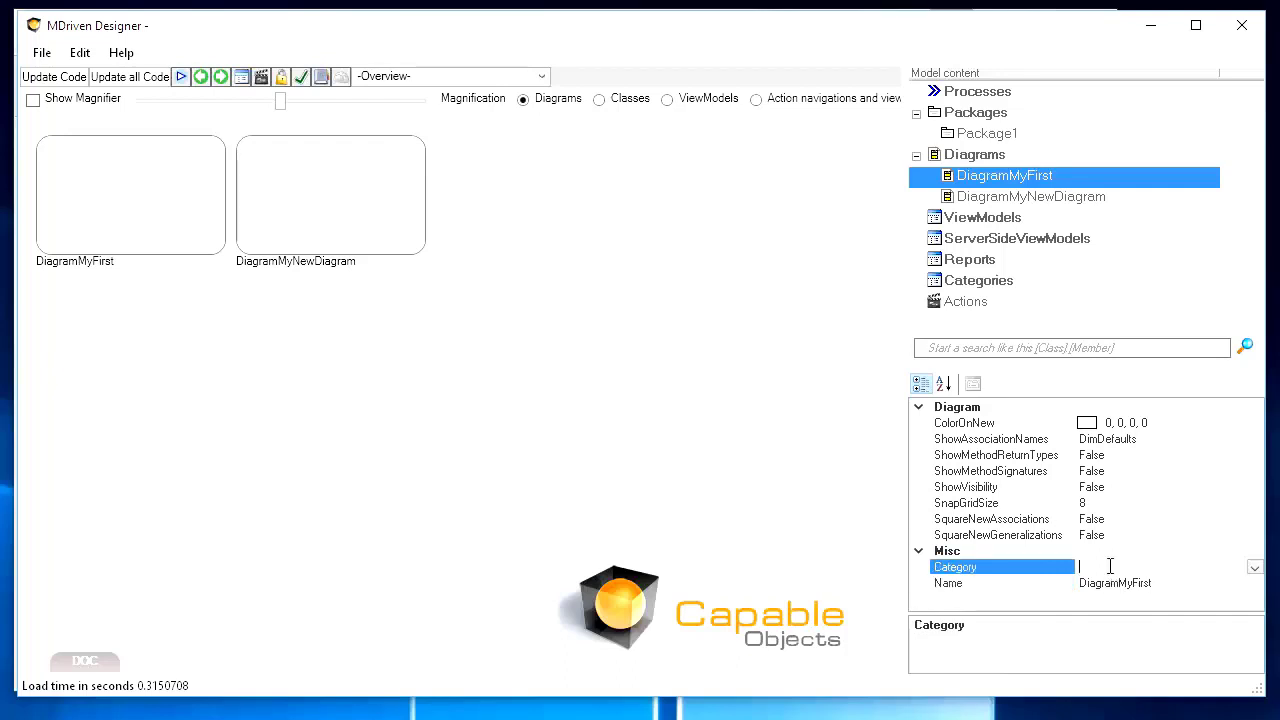
click(1254, 567)
click(1254, 569)
Step: Add a new category to the model, starting from the Diagrams node
click(973, 160)
right_click(973, 163)
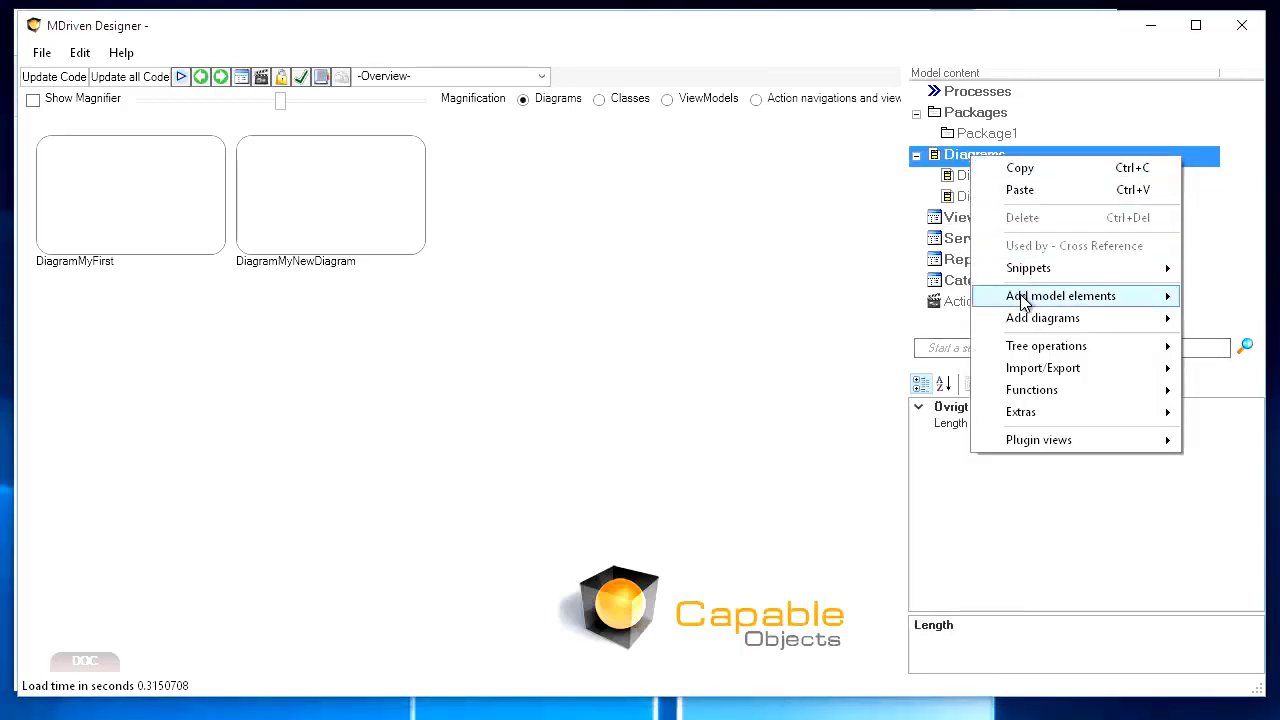
mouse_move(1022, 303)
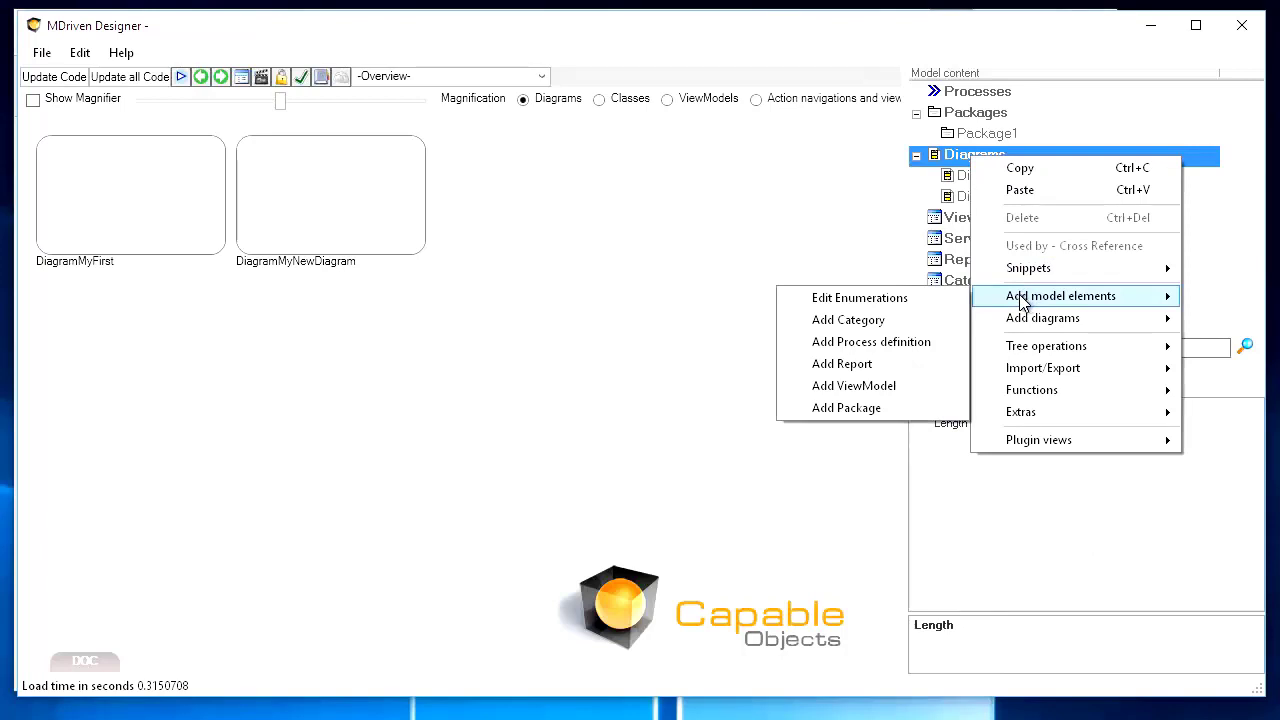
click(868, 322)
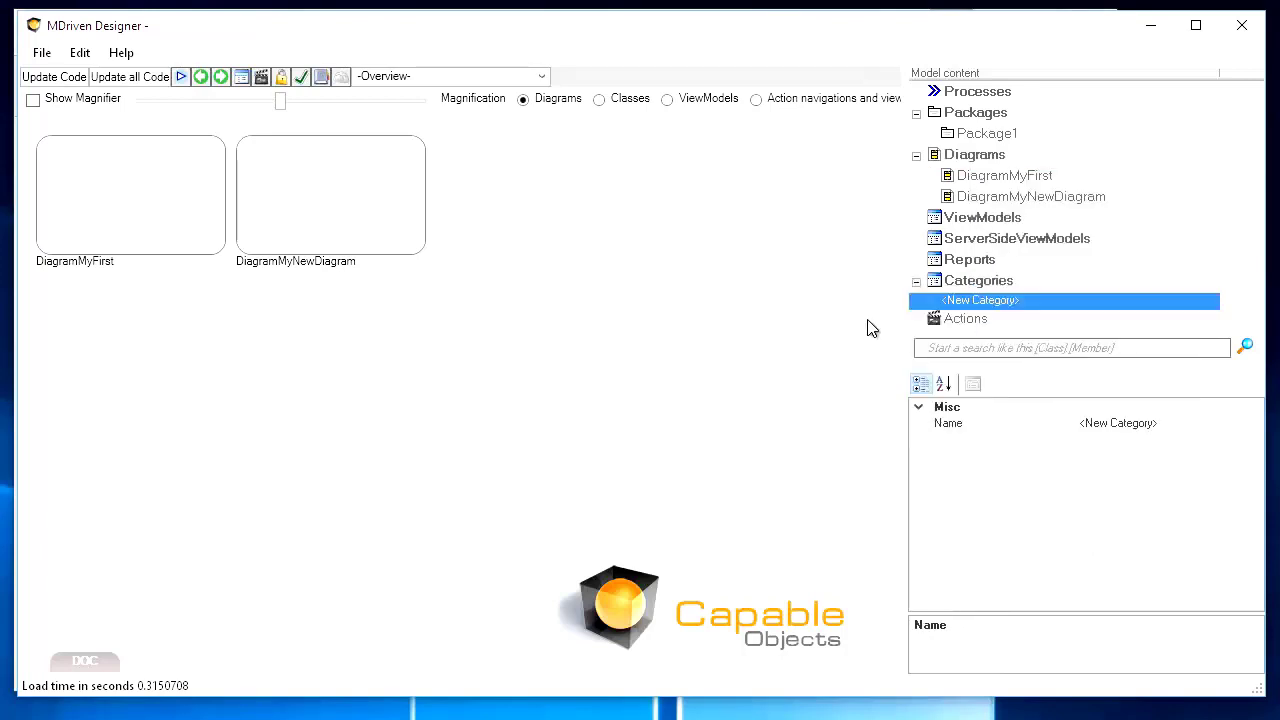
Step: Name the new category under Categories Important through its Name property
click(998, 284)
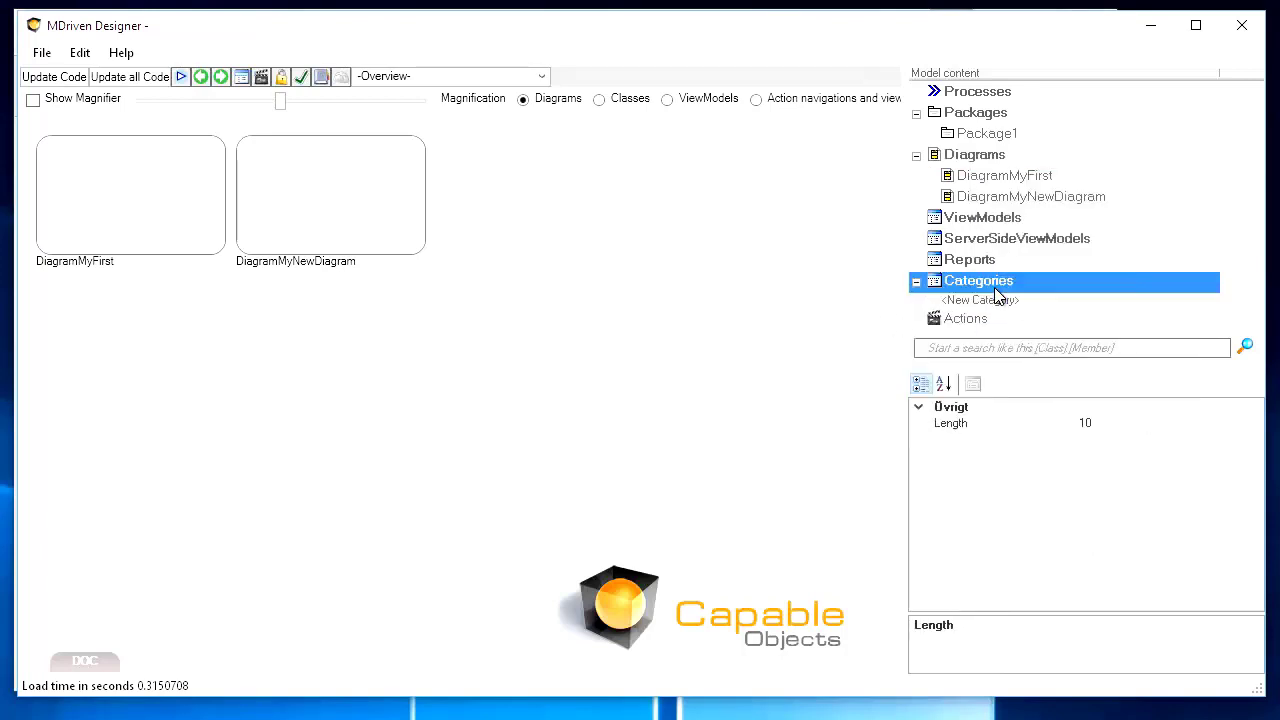
click(998, 302)
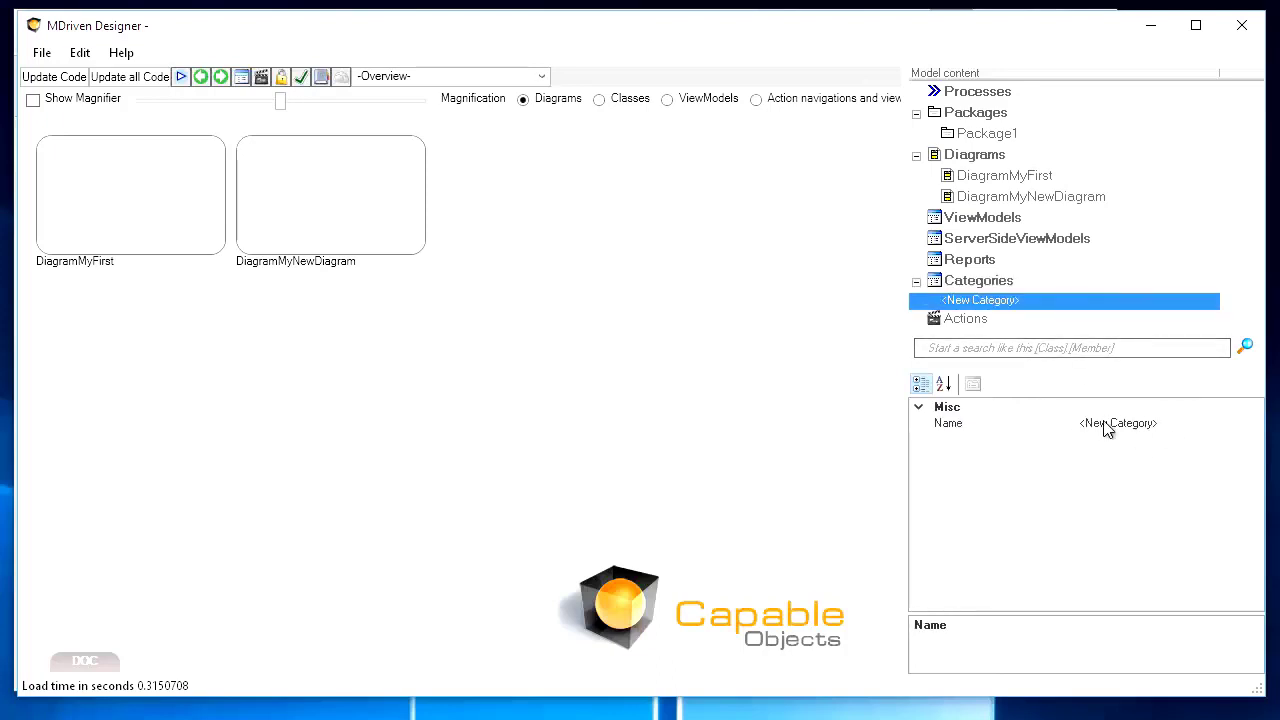
click(1166, 424)
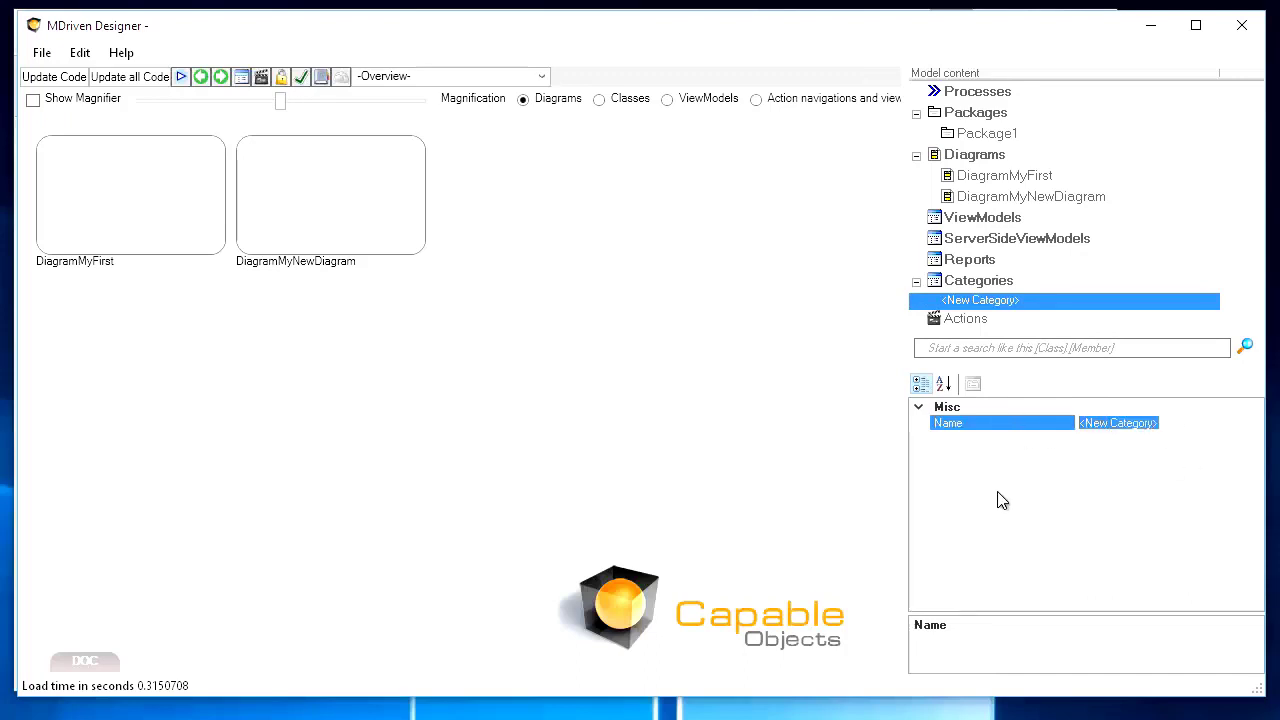
text(Import)
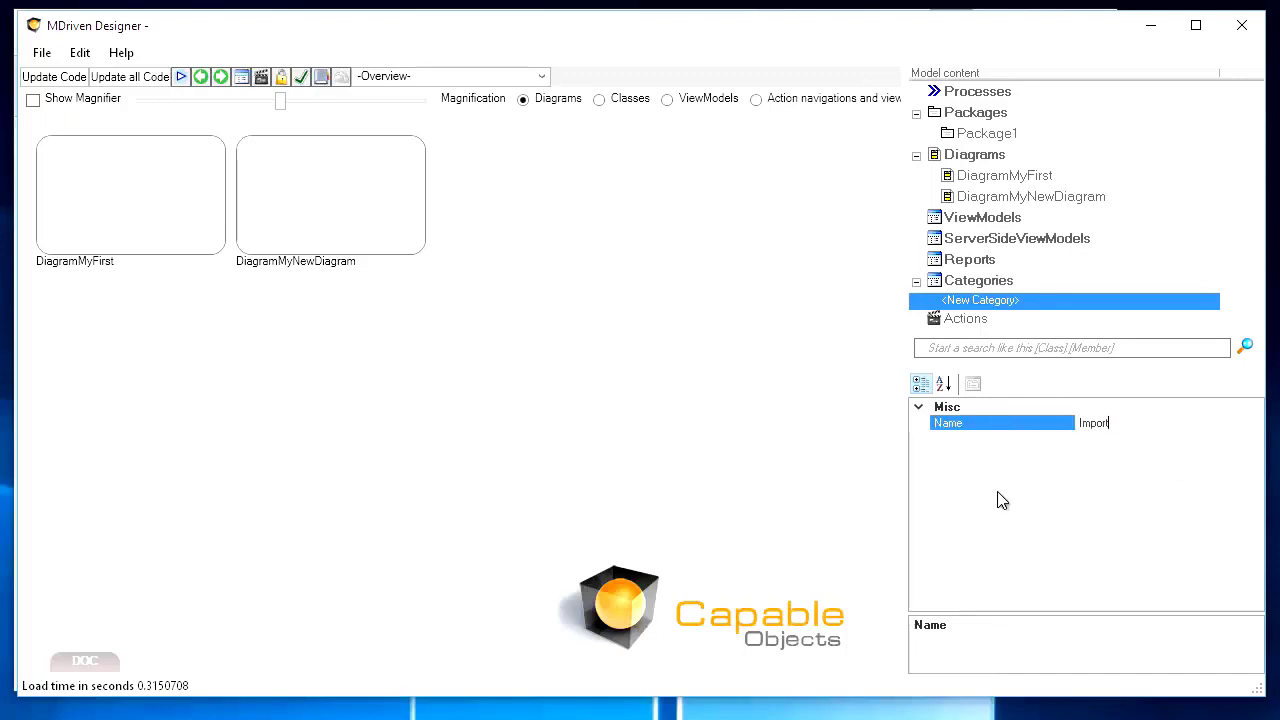
text(ant)
key(Return)
Step: Add a second category under Categories and name it LessImportant
click(985, 282)
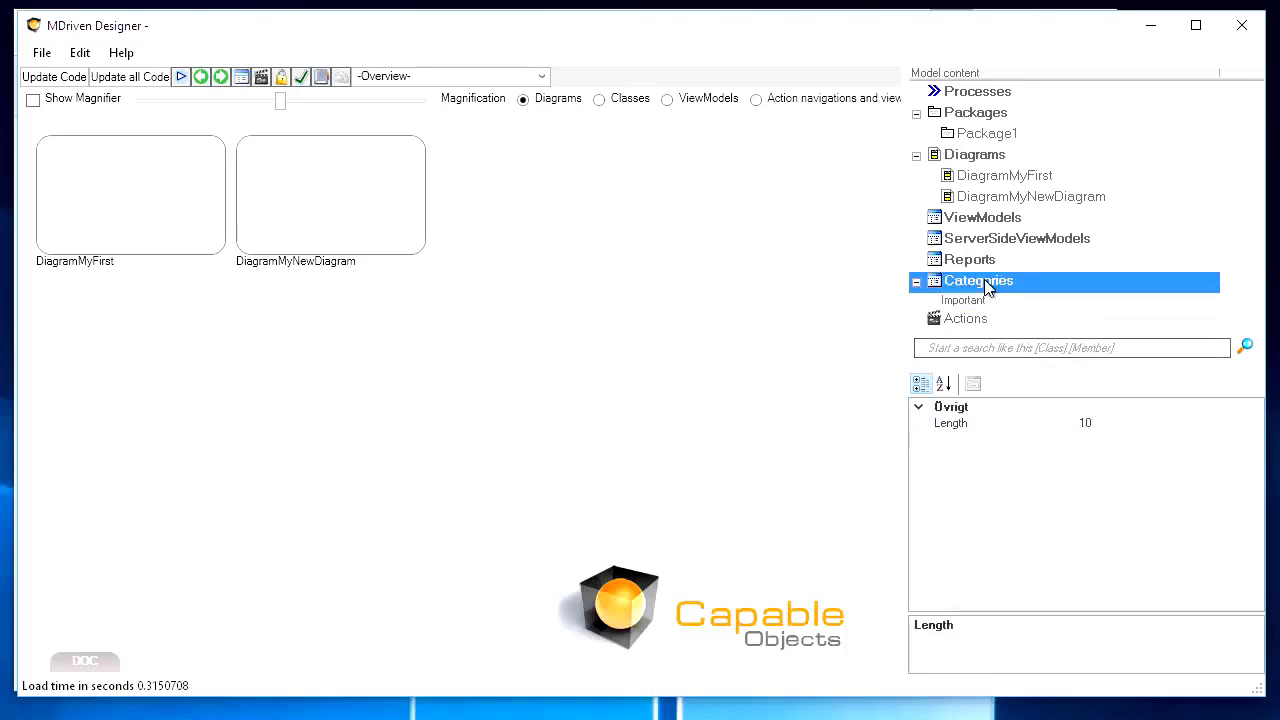
right_click(985, 283)
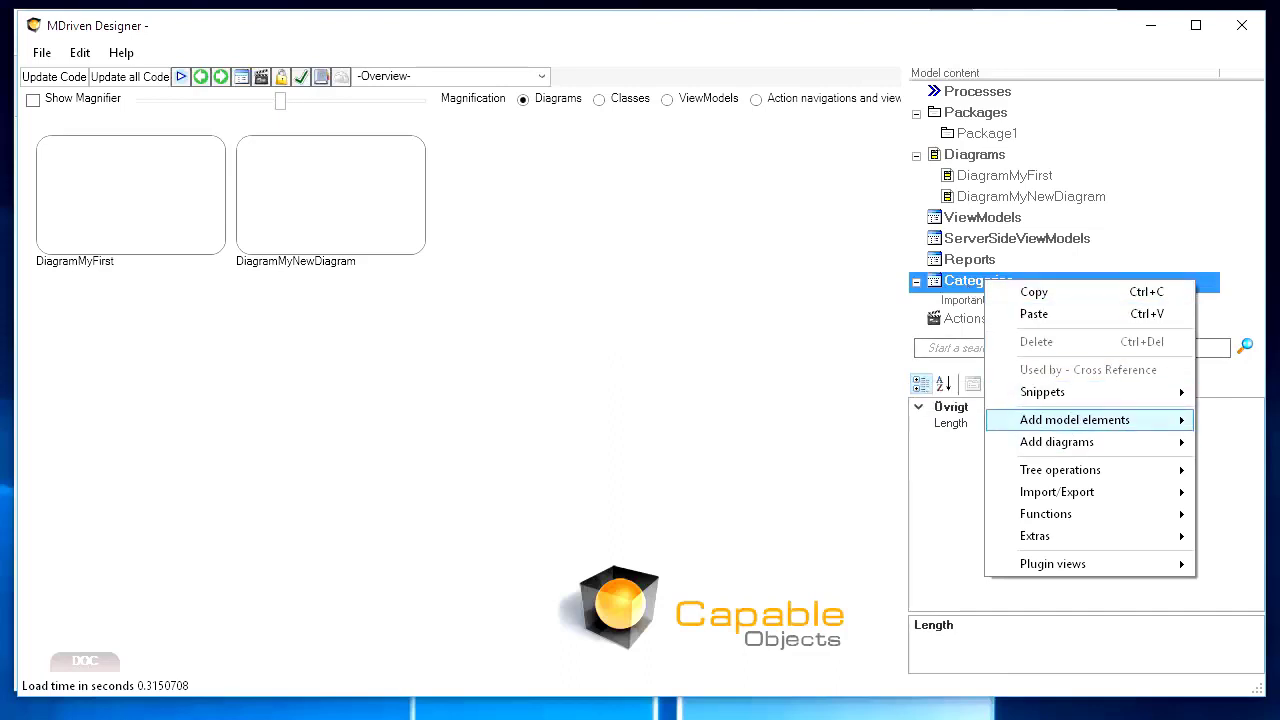
click(1064, 421)
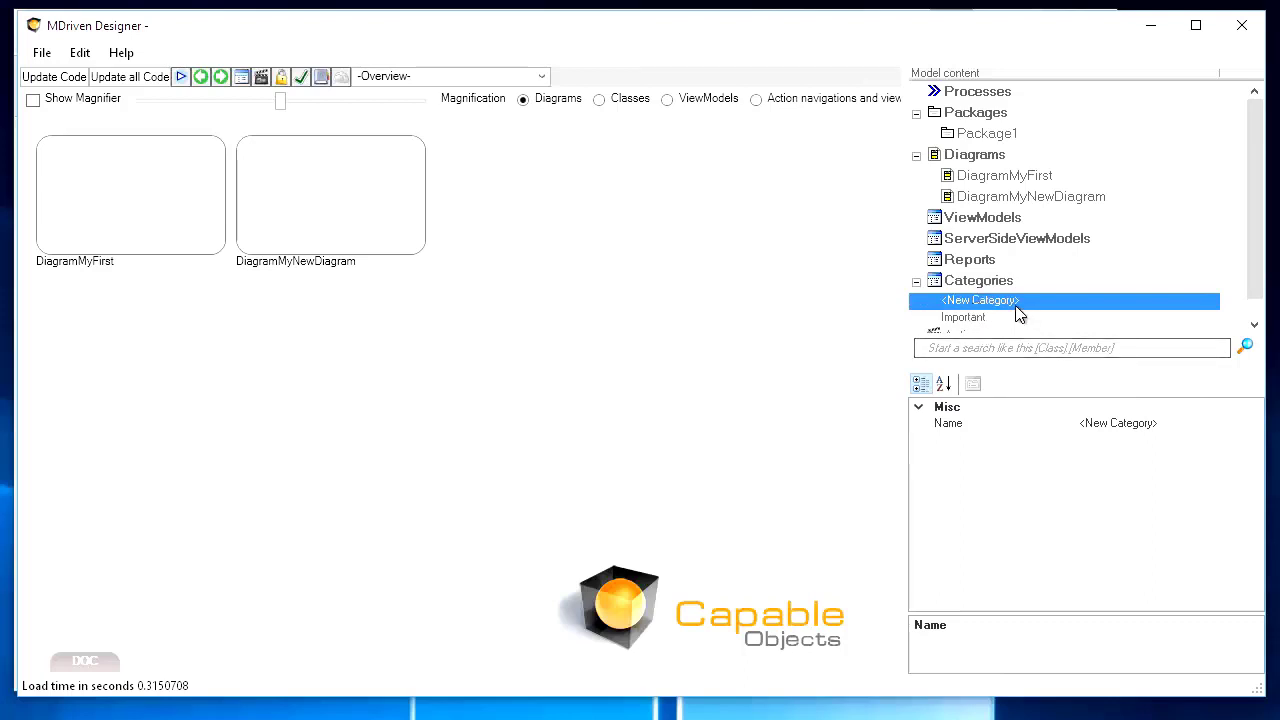
click(1134, 420)
text(LessImportant)
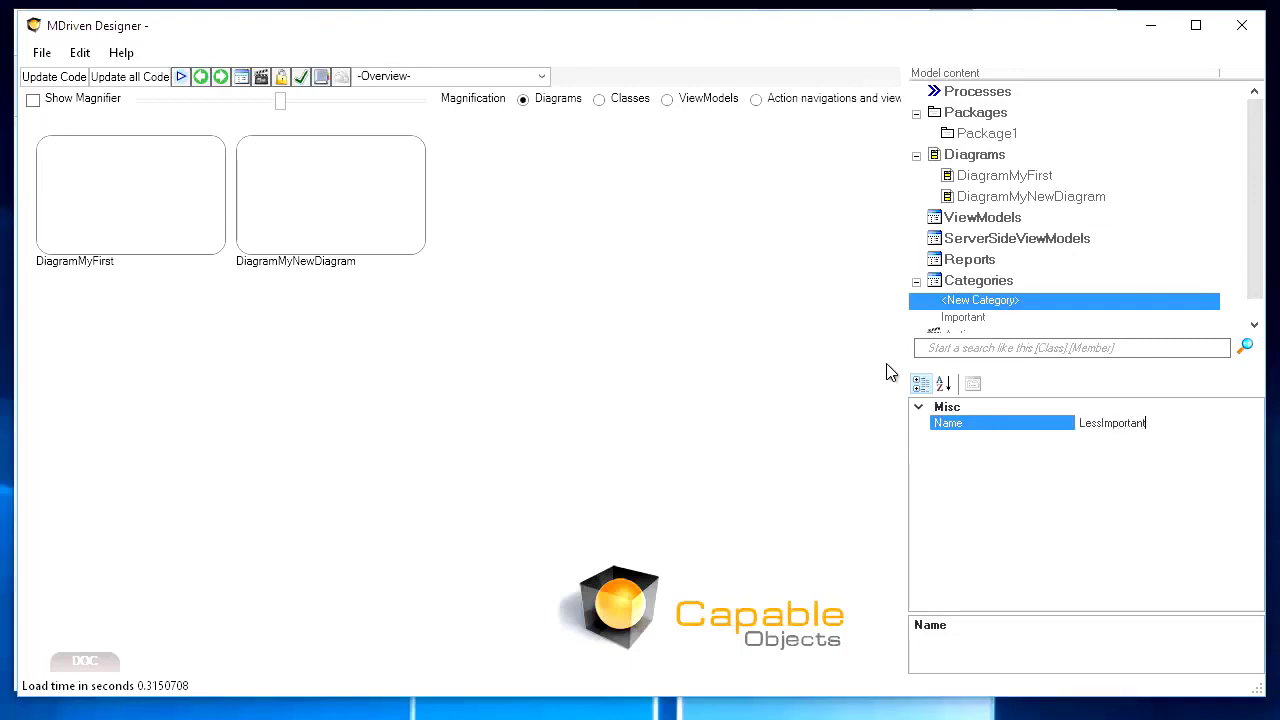
key(Return)
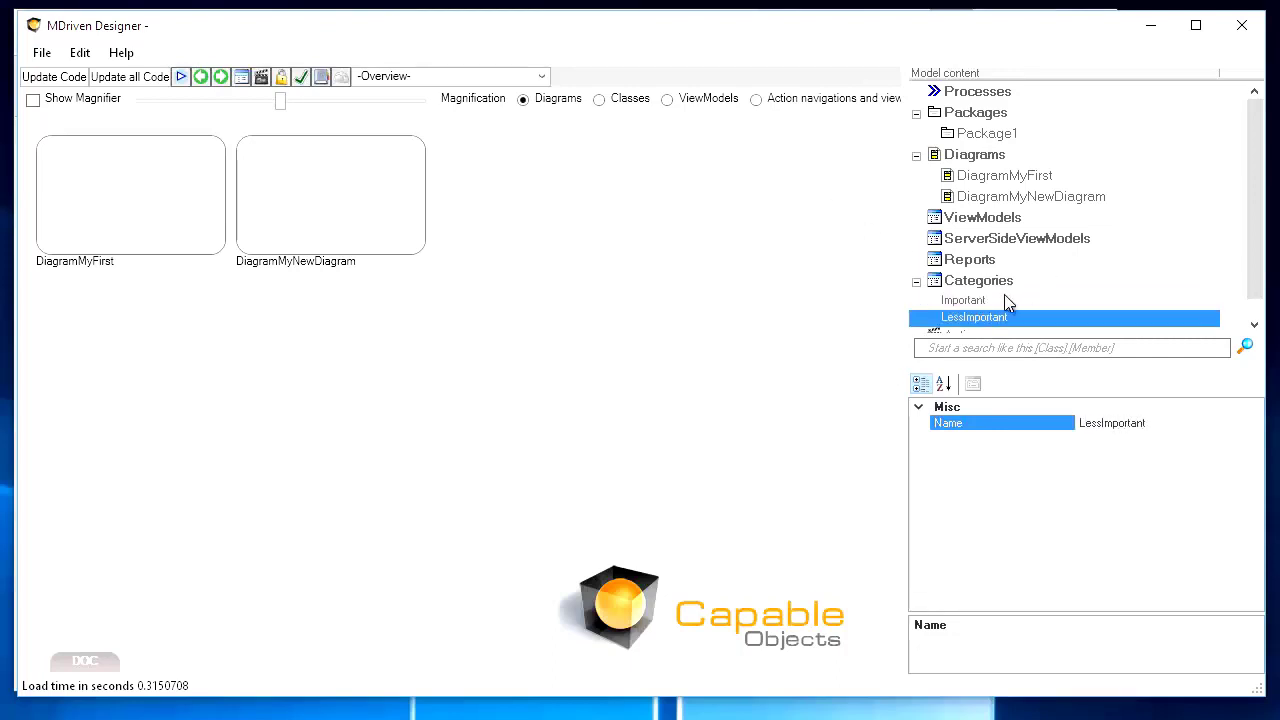
Step: Assign the category Important to the diagram DiagramMyFirst
click(955, 300)
click(987, 180)
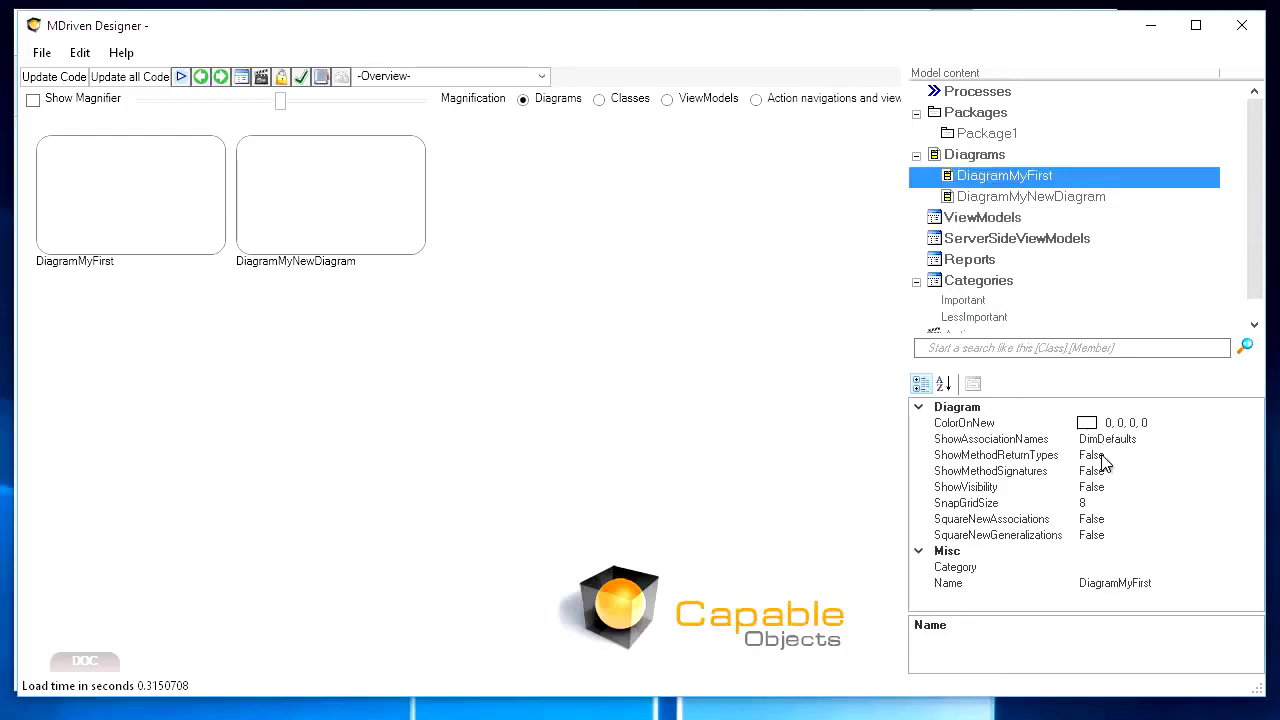
click(1148, 567)
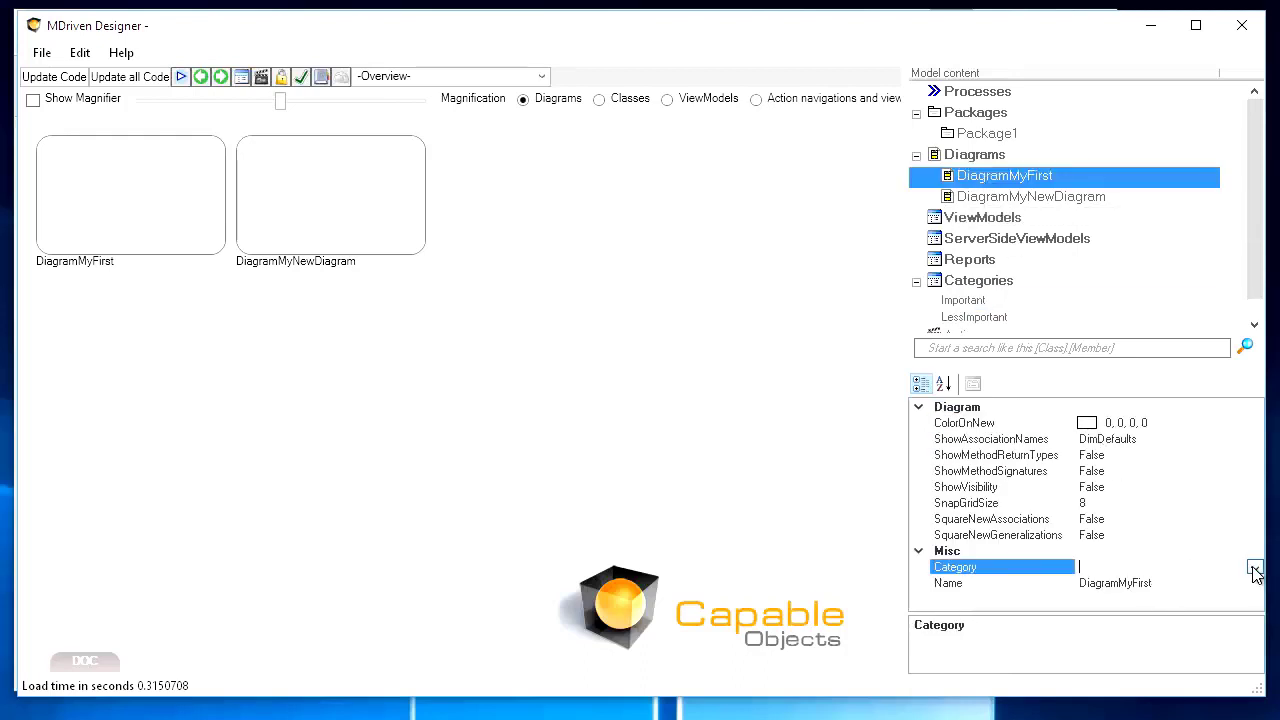
click(1254, 568)
click(1120, 585)
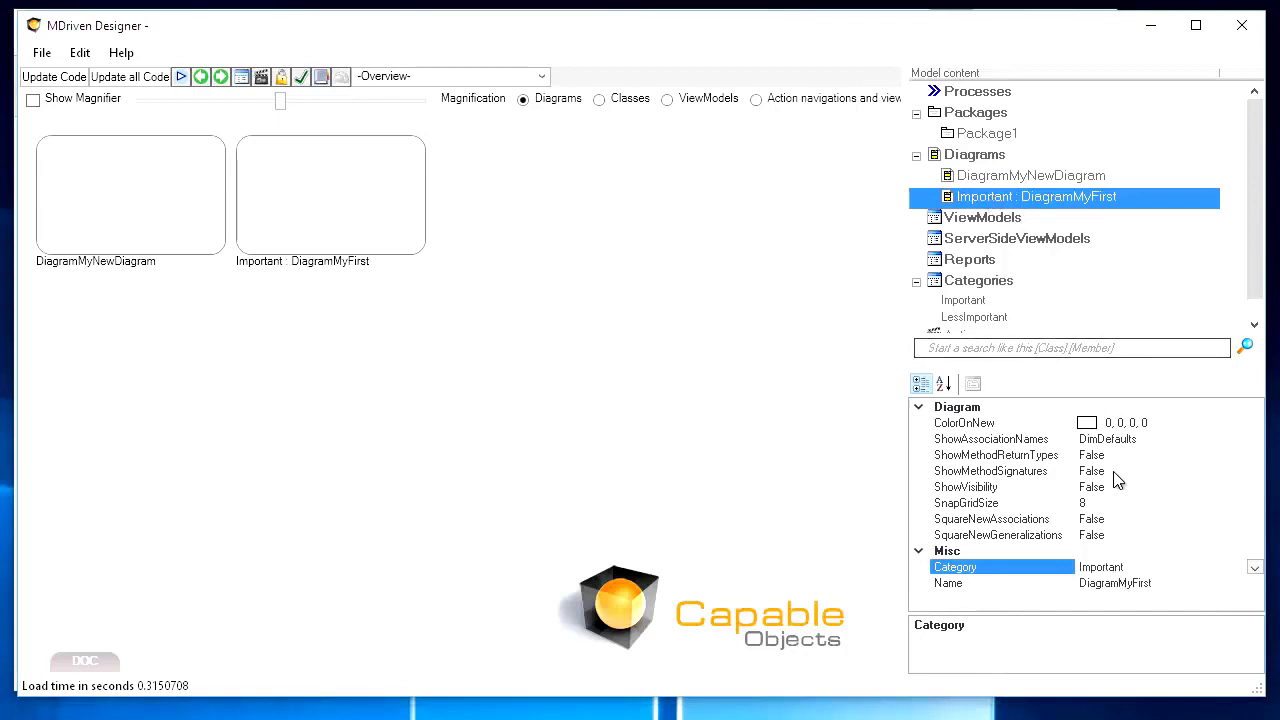
Step: Set DiagramMyNewDiagram's Category property to Important
click(1014, 178)
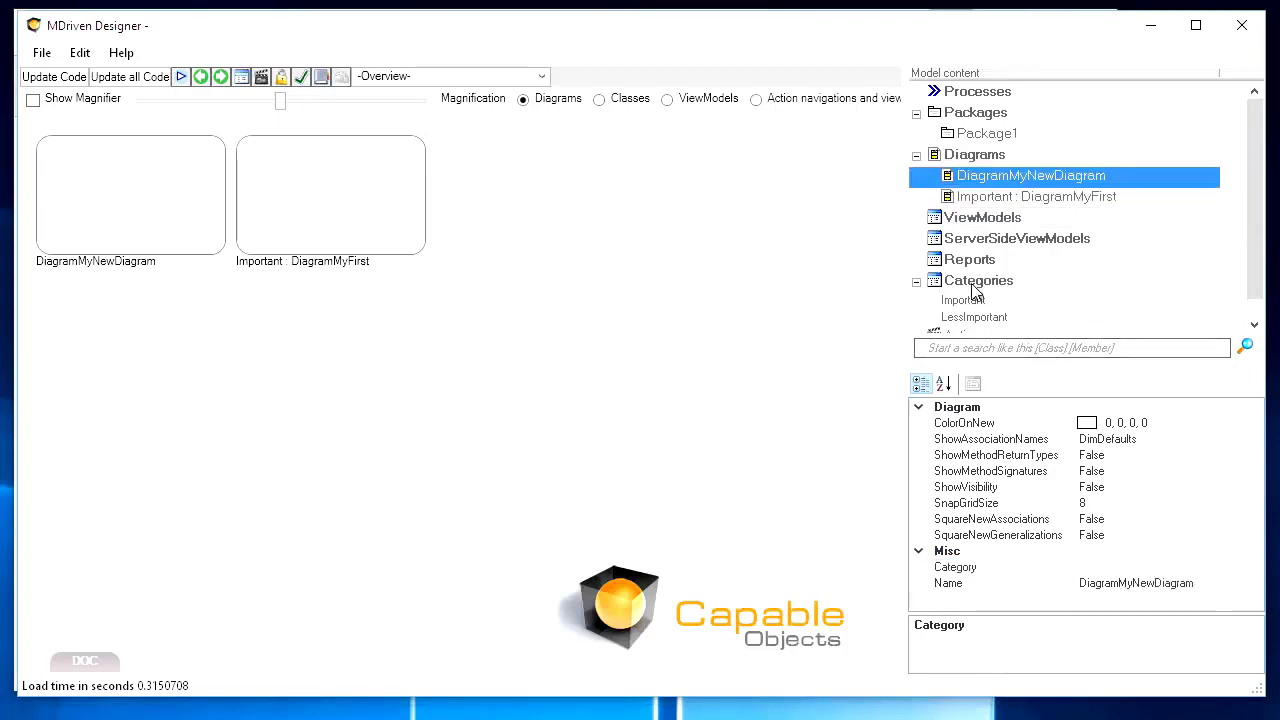
click(1166, 567)
click(1255, 568)
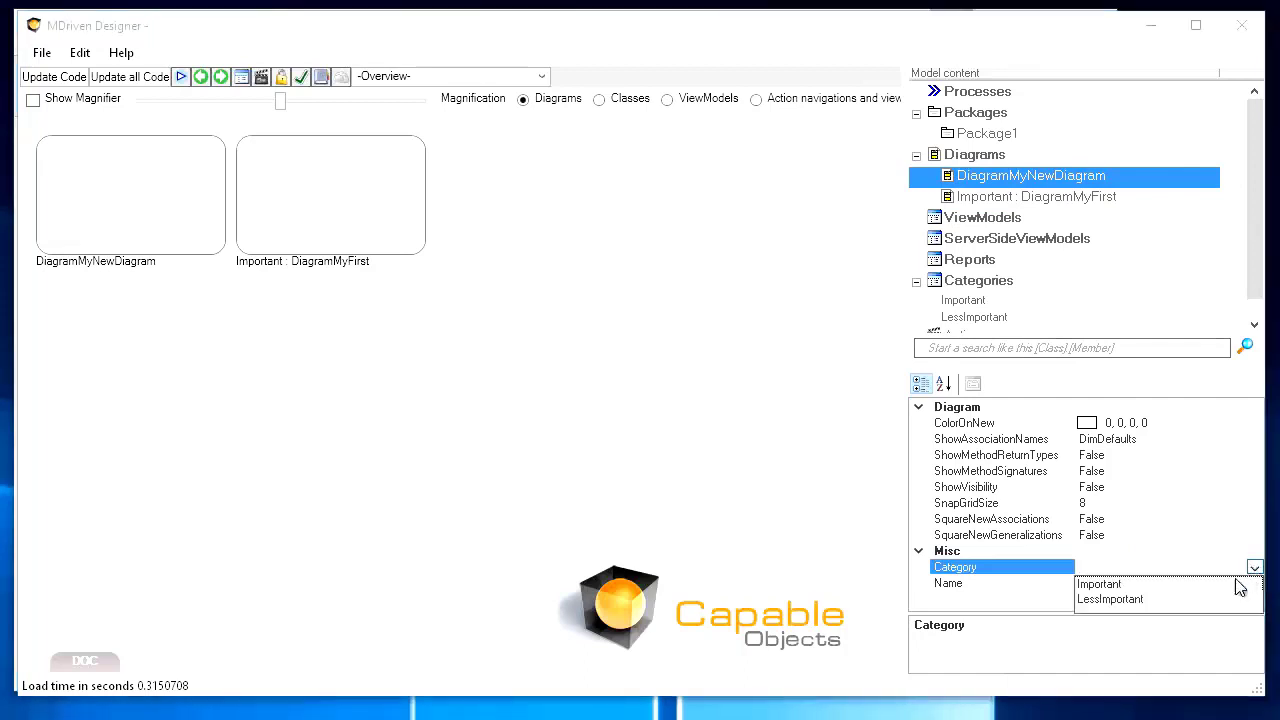
click(1111, 586)
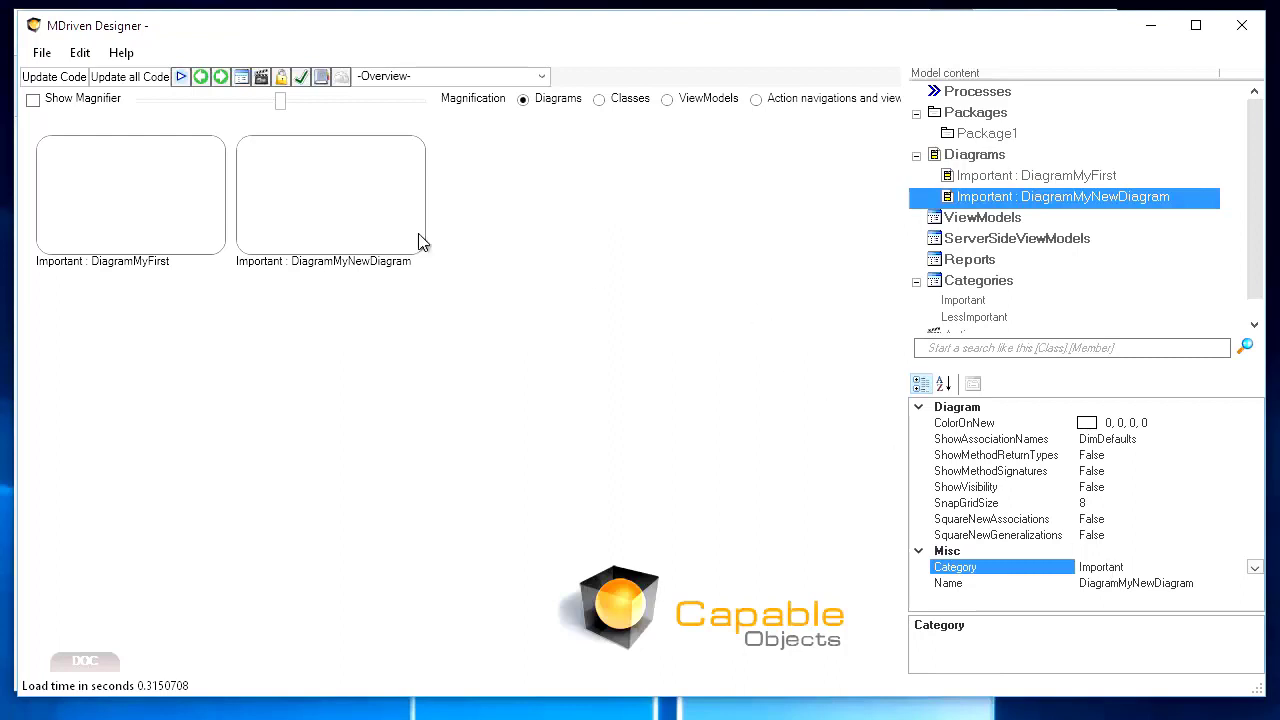
Step: Open DiagramMyFirst from its overview thumbnail and go back to the overview, repeating this and ending in the diagram
double_click(150, 192)
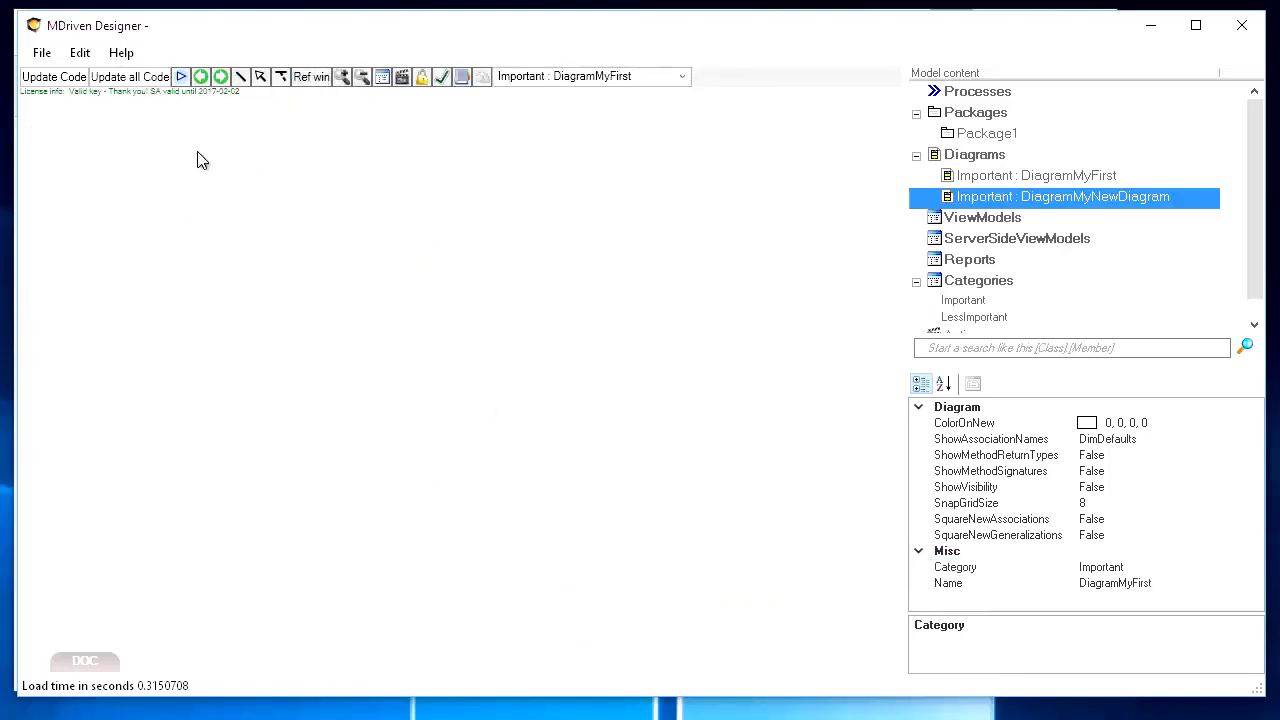
click(203, 80)
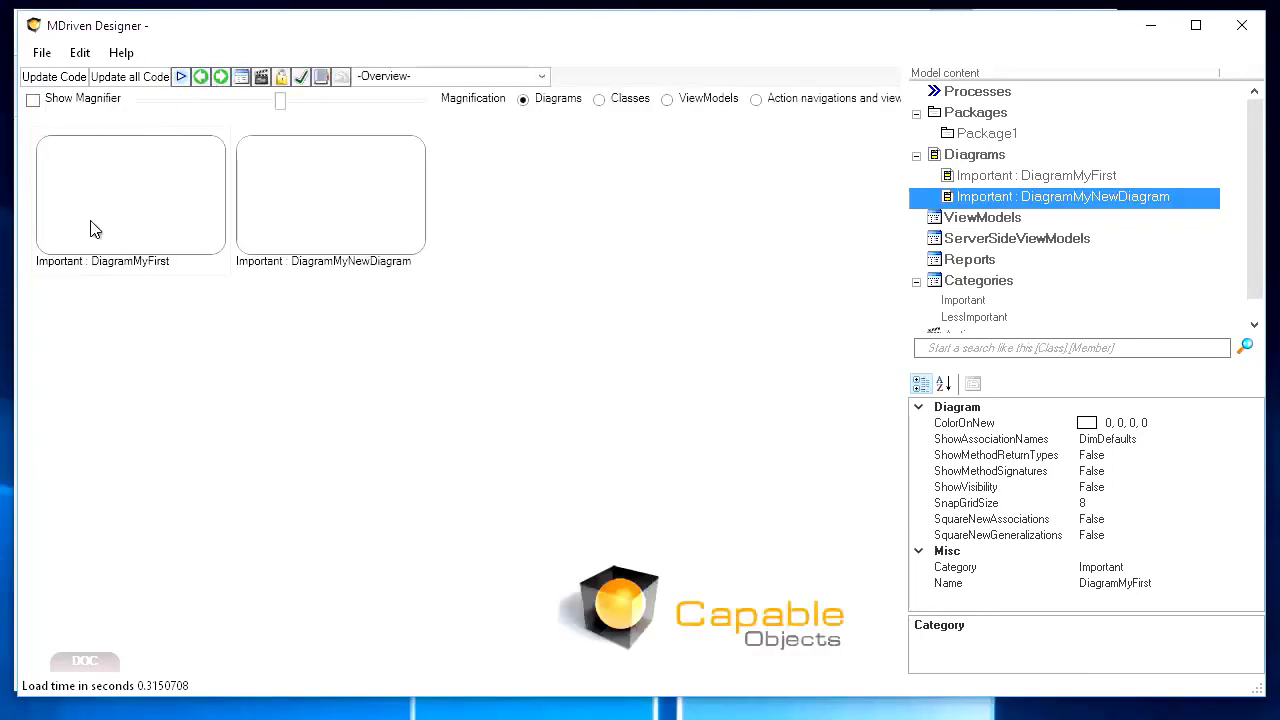
double_click(114, 209)
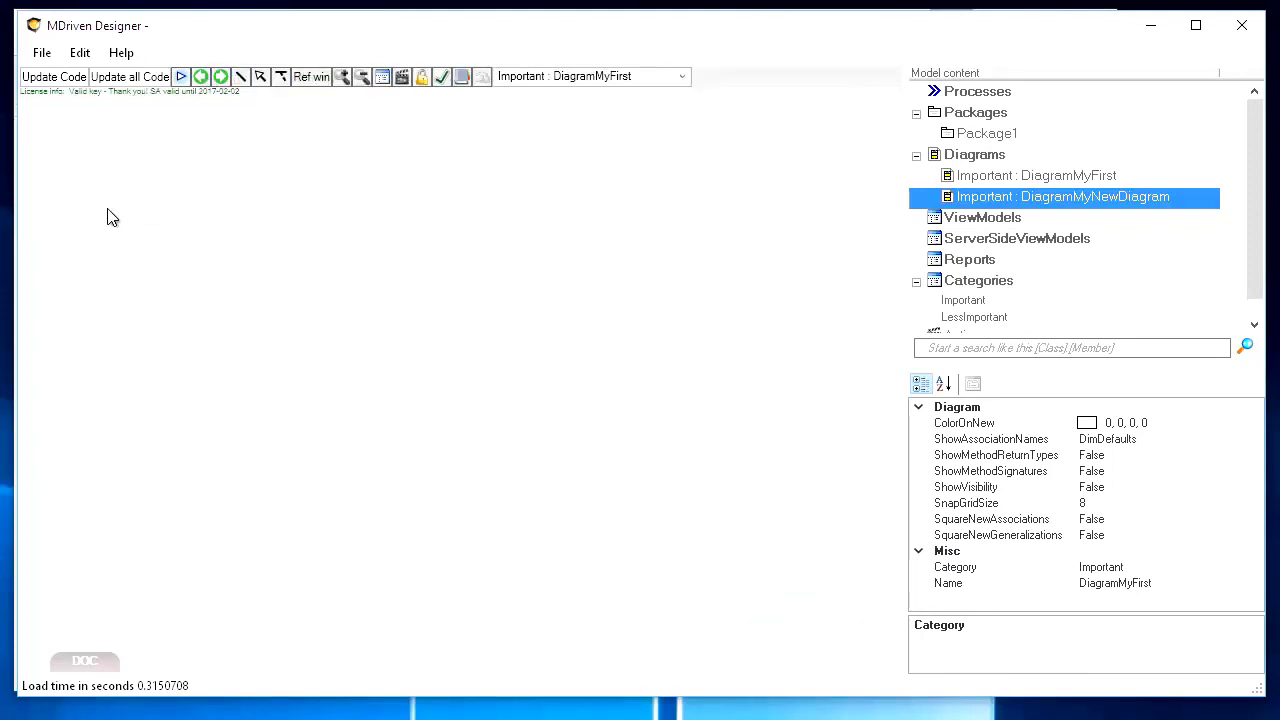
click(580, 80)
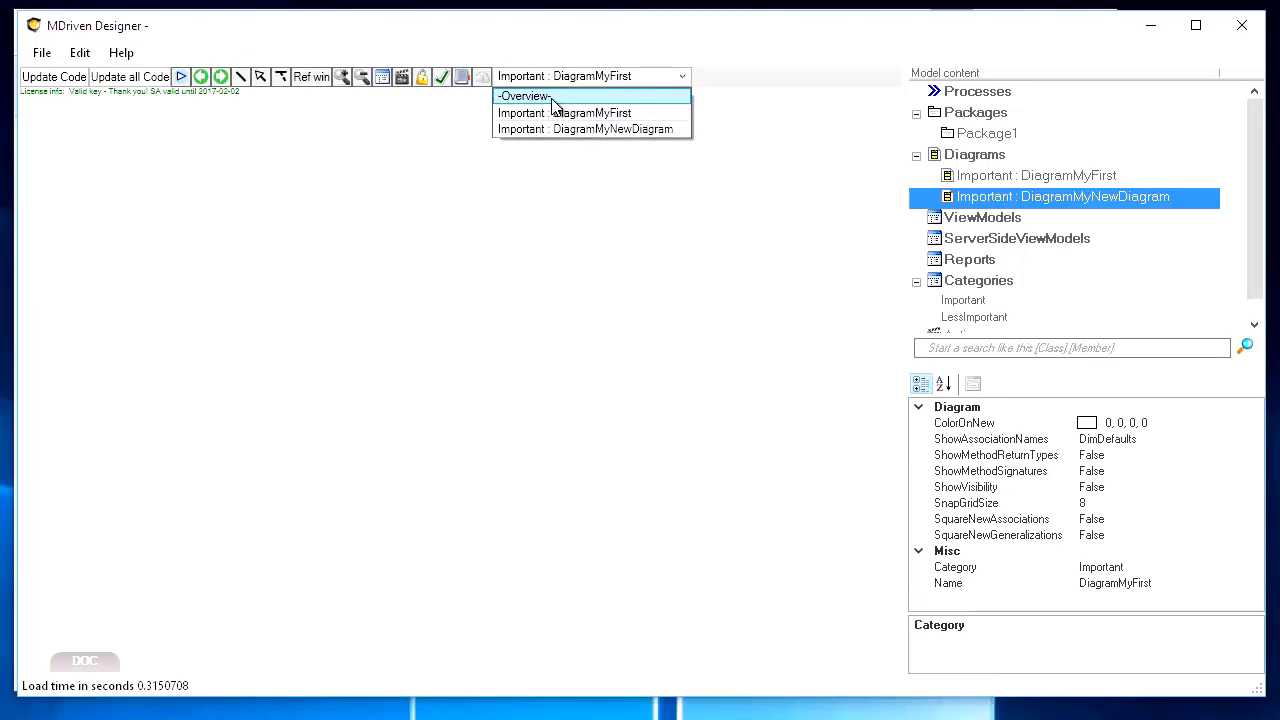
click(553, 97)
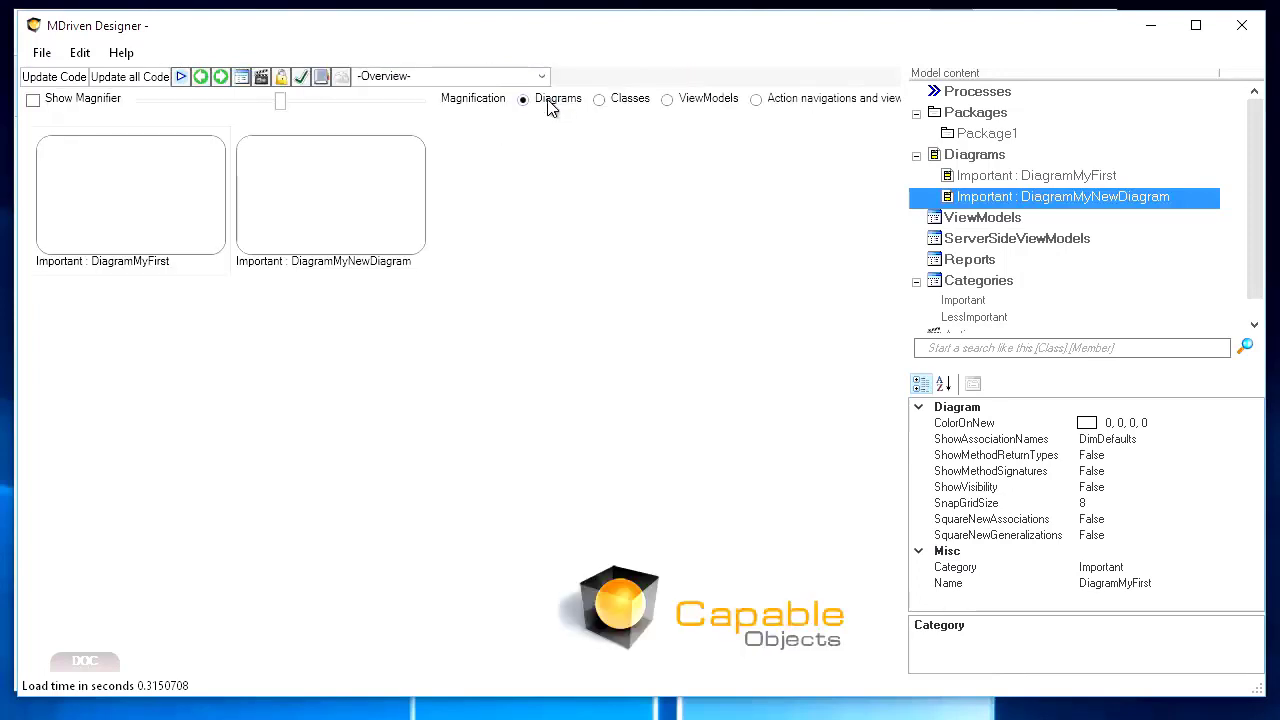
double_click(134, 209)
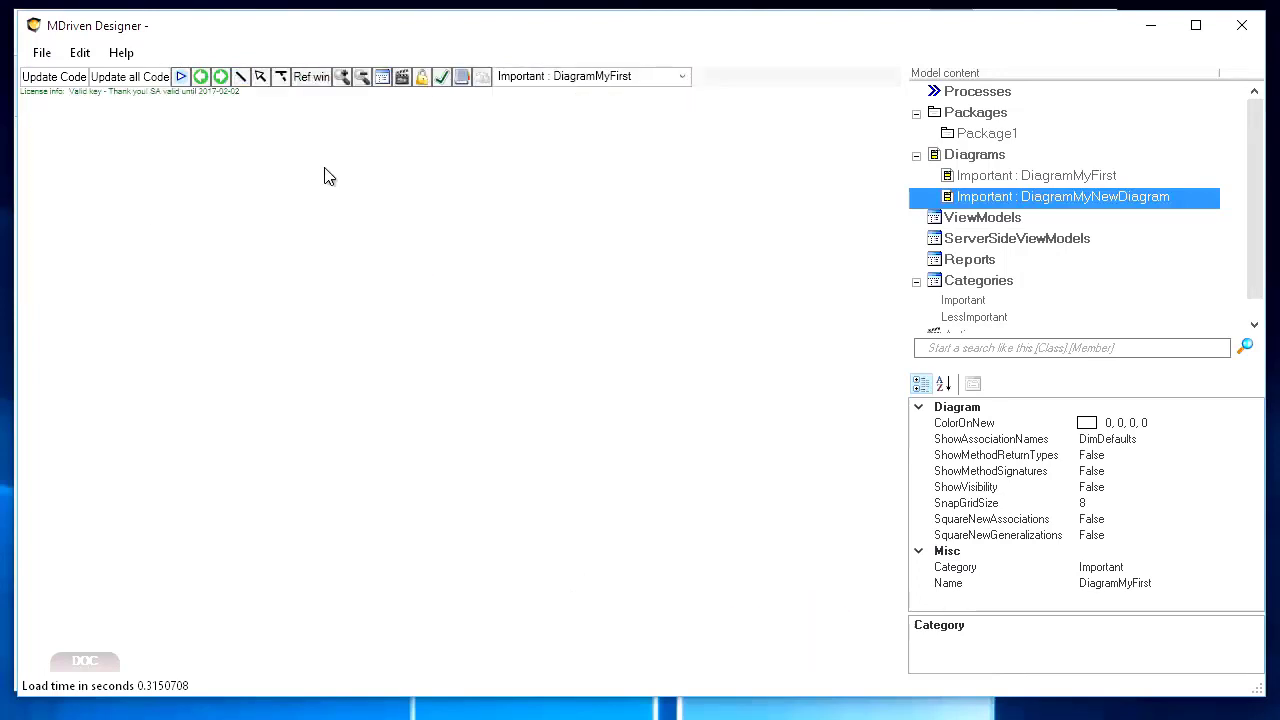
Step: Alternate between DiagramMyFirst and DiagramMyNewDiagram from the model tree, ending on DiagramMyNewDiagram
click(986, 178)
click(986, 196)
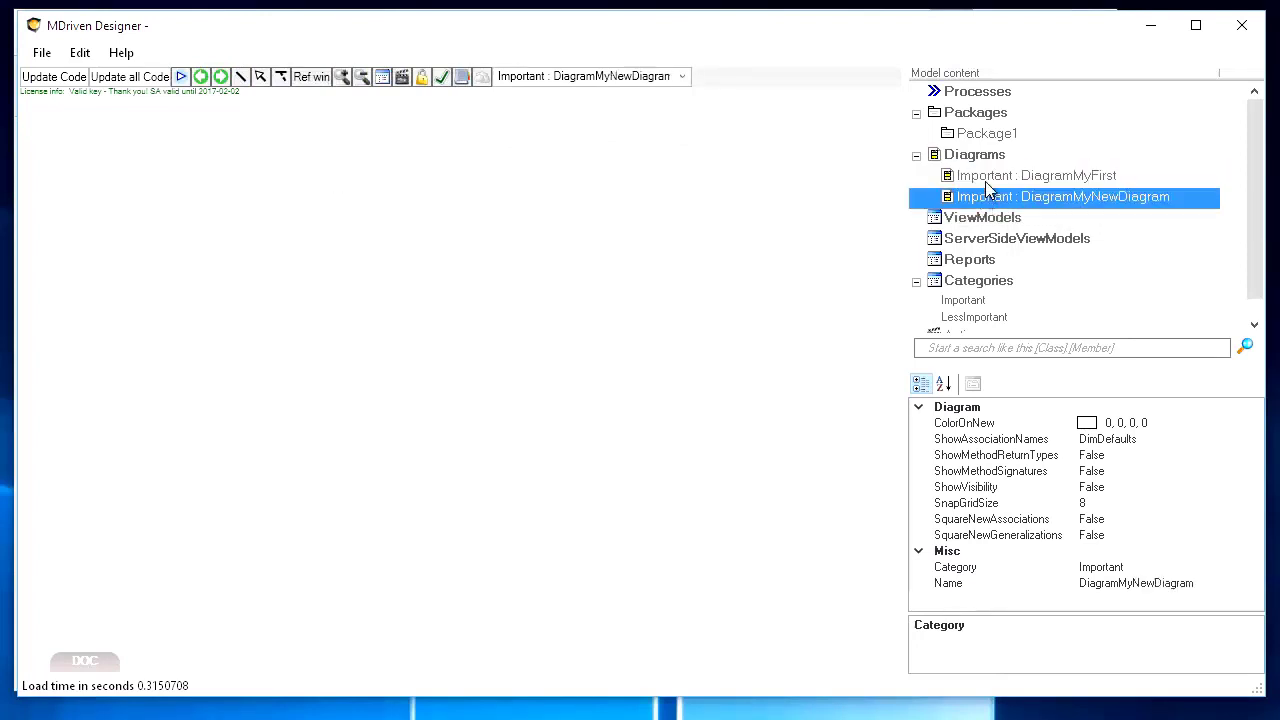
click(986, 177)
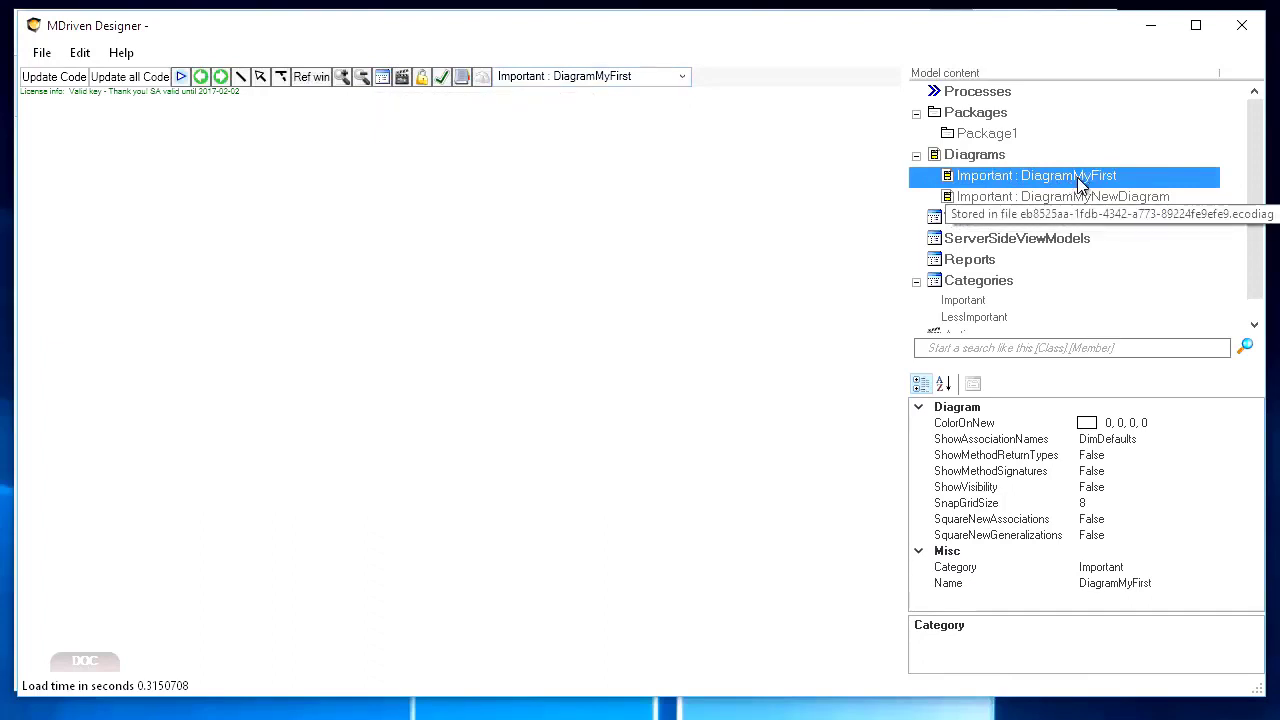
click(1063, 200)
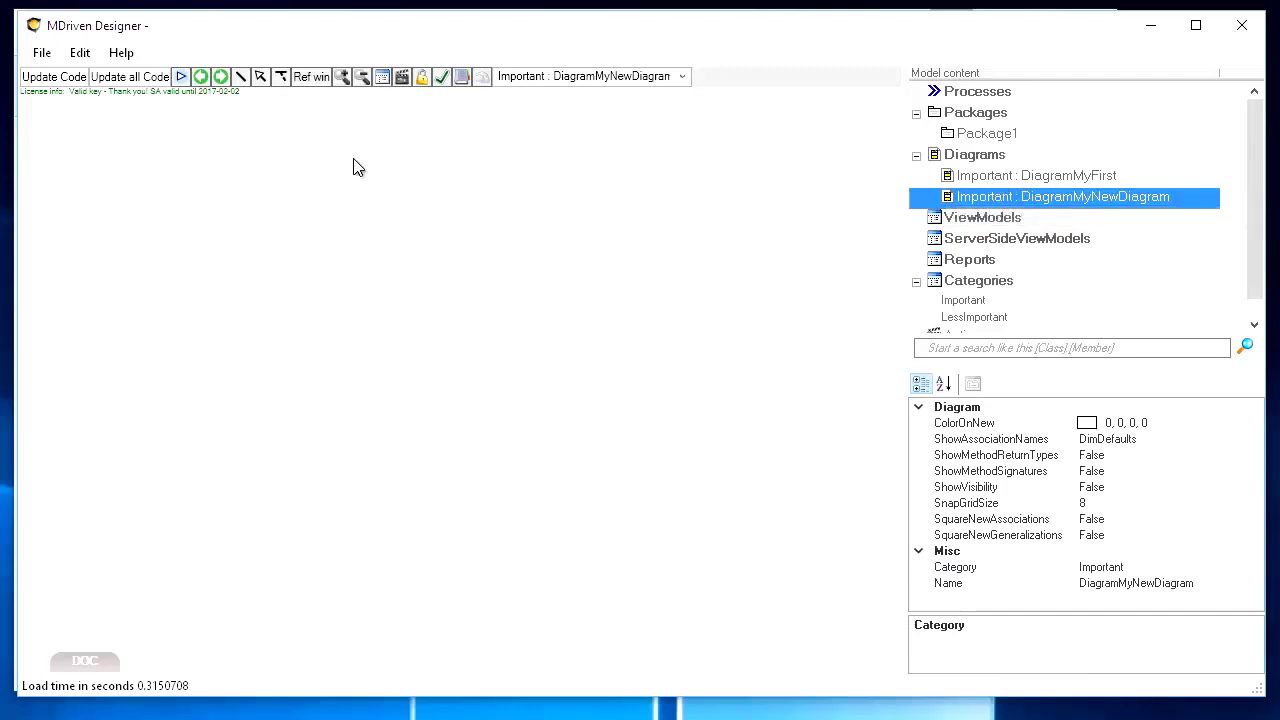
Step: Add a class to DiagramMyNewDiagram and place it in the upper-left area of the diagram
right_click(157, 213)
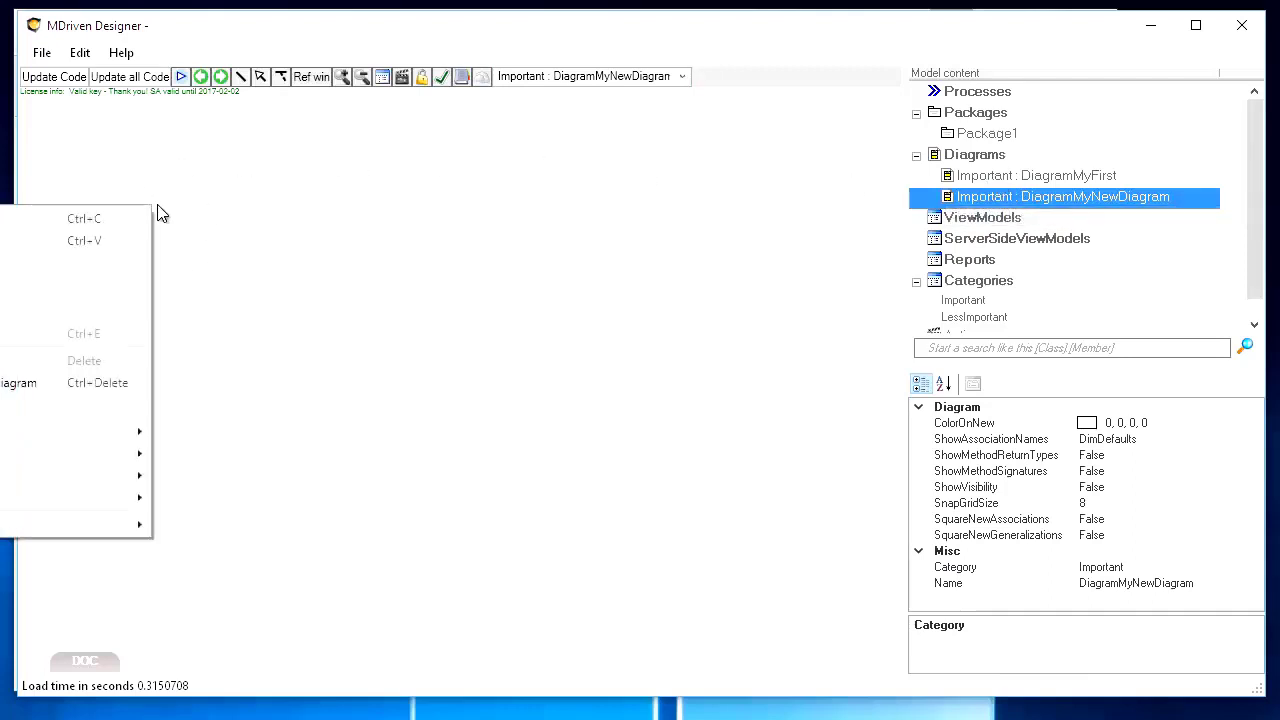
right_click(377, 220)
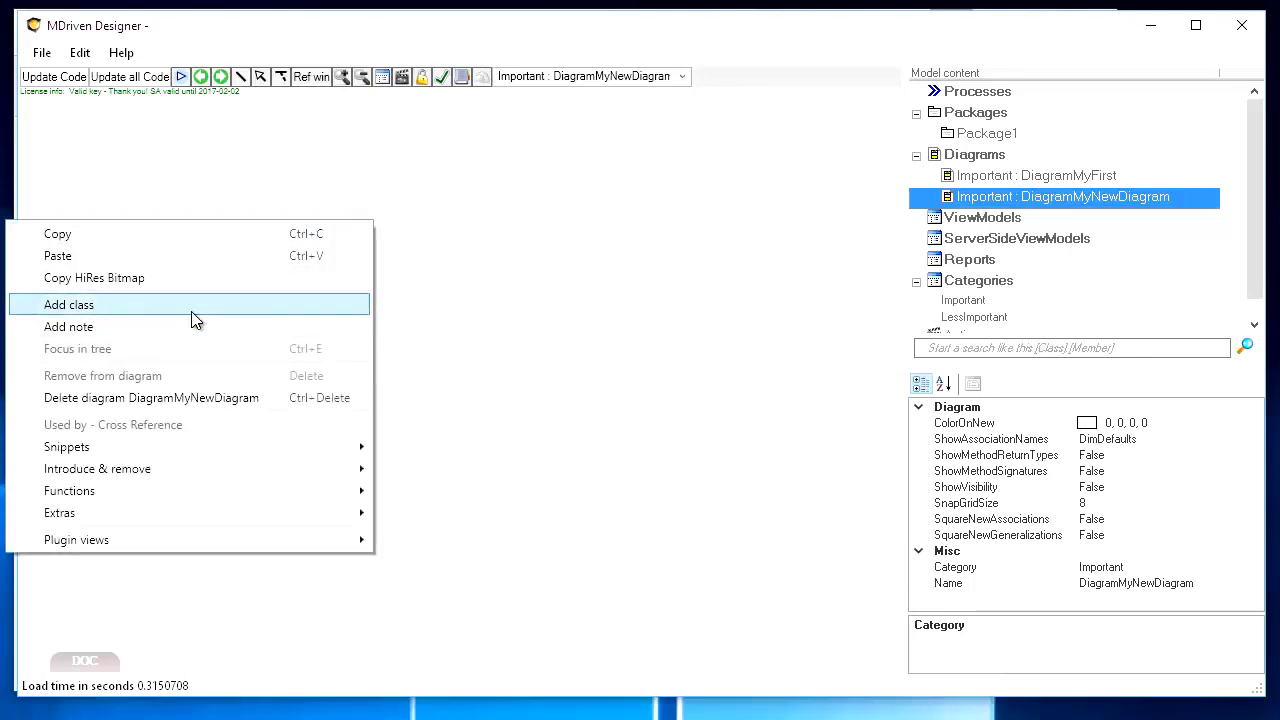
click(108, 313)
drag(372, 231, 166, 214)
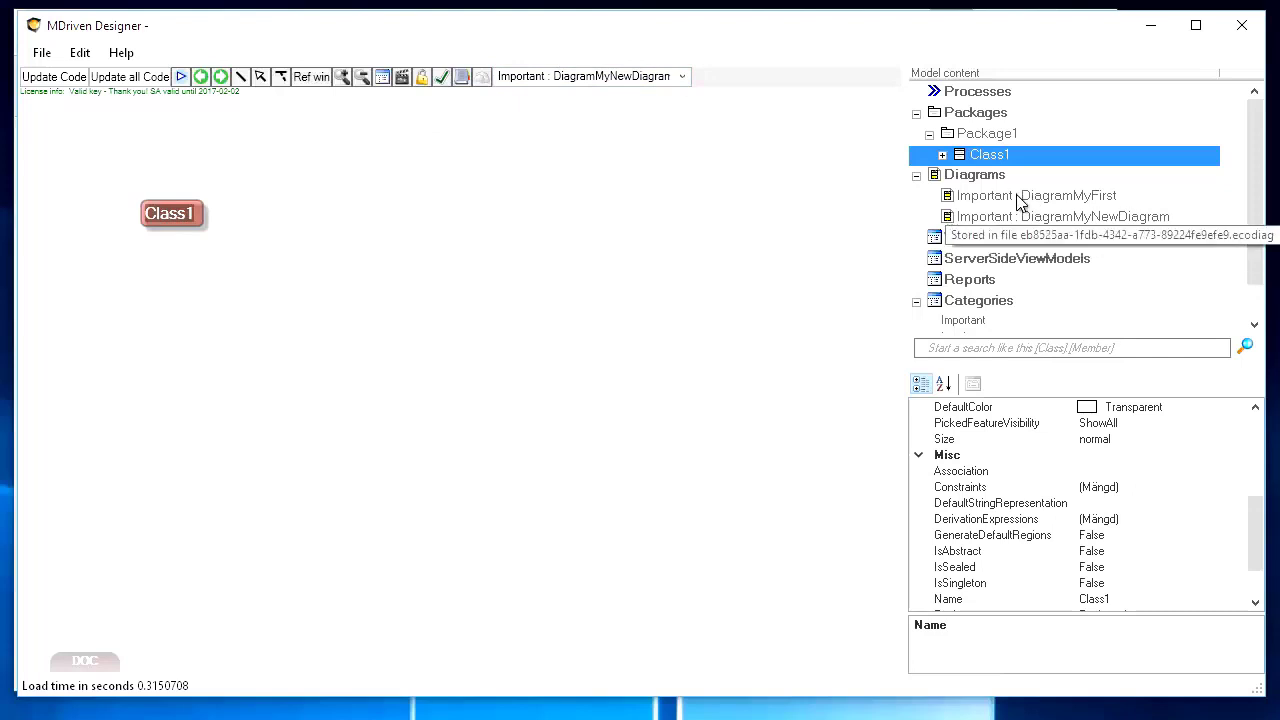
Step: Compare the contents of DiagramMyFirst and DiagramMyNewDiagram by switching the displayed diagram between them
click(1003, 198)
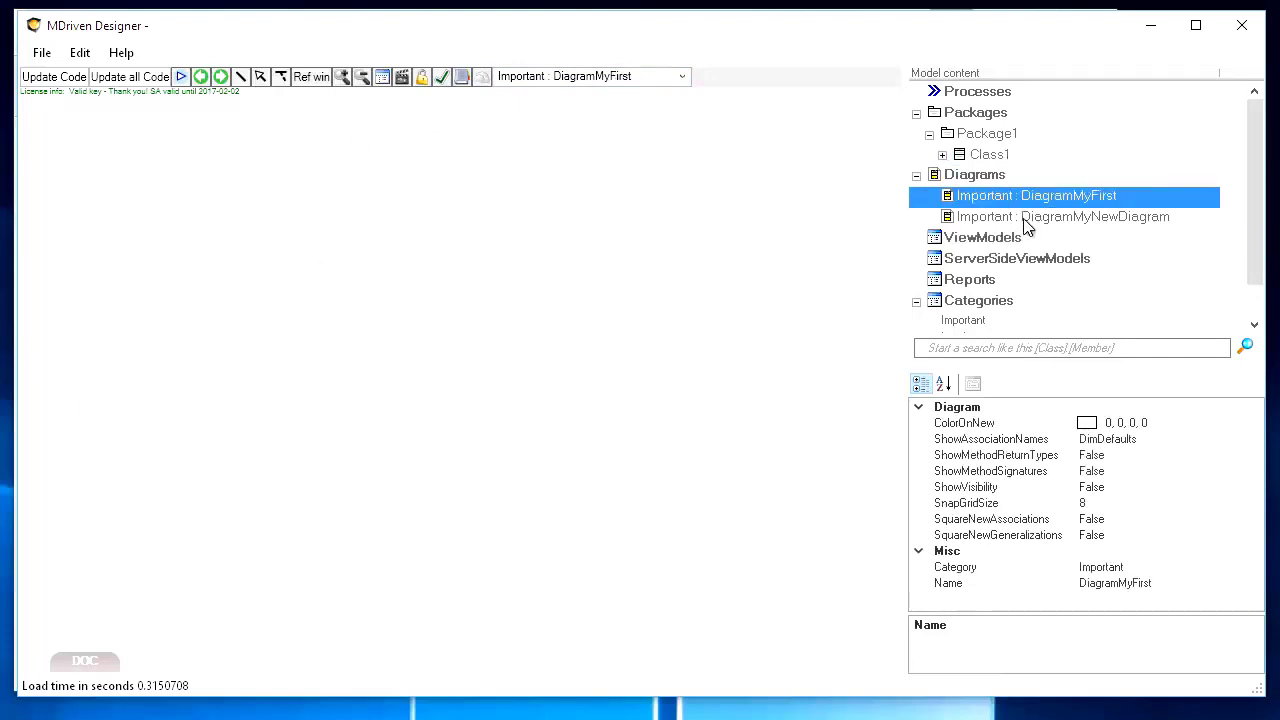
click(1024, 219)
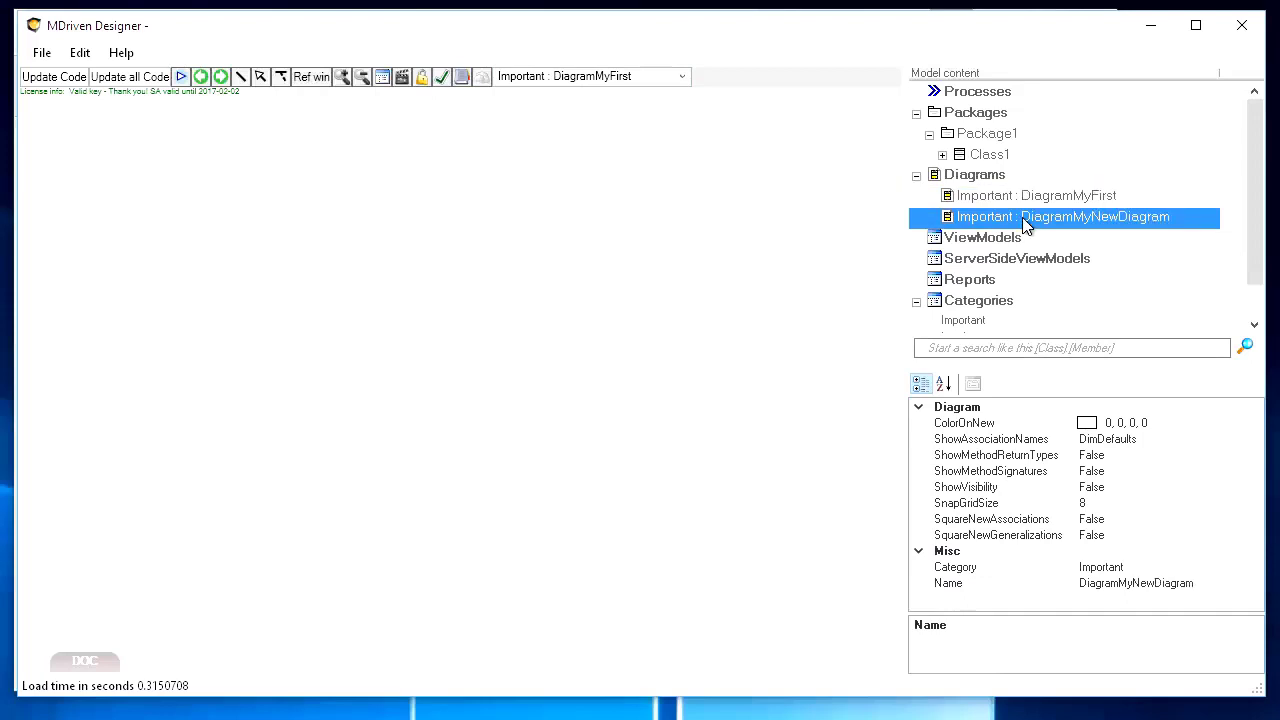
click(597, 78)
click(586, 113)
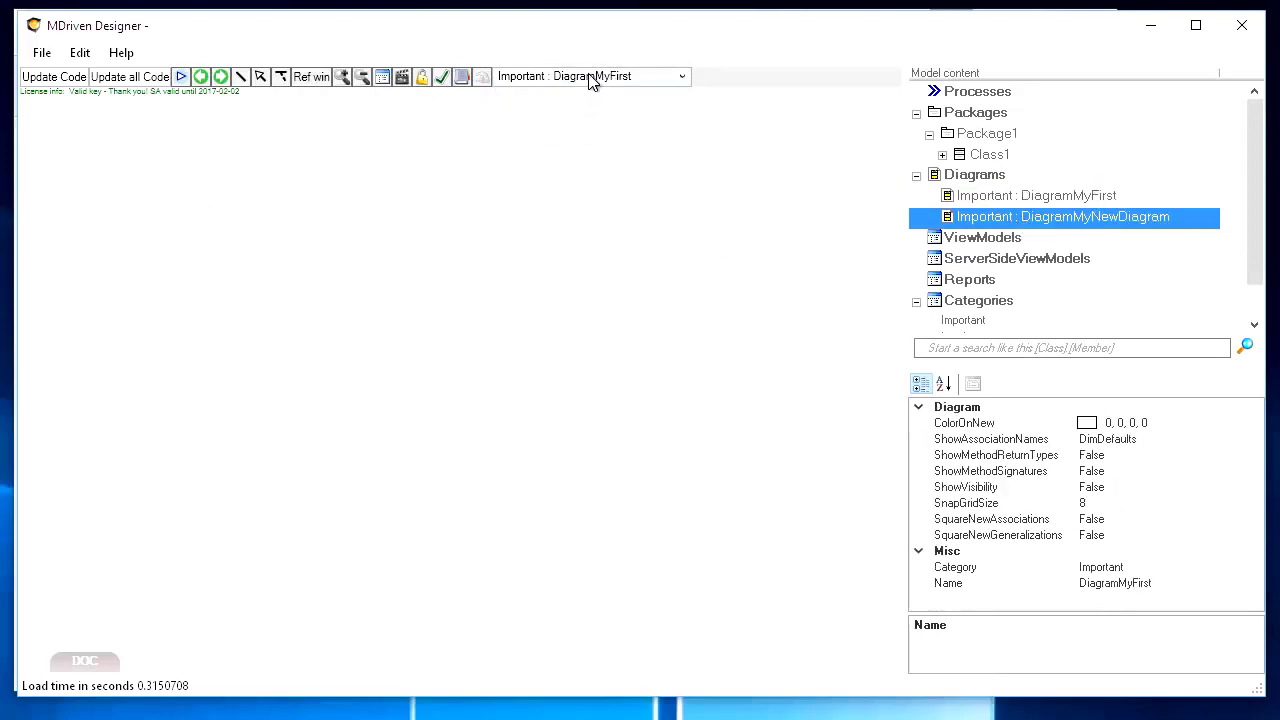
click(592, 77)
click(584, 129)
Step: Show the overview with the diagram thumbnails and open DiagramMyNewDiagram from there
click(587, 84)
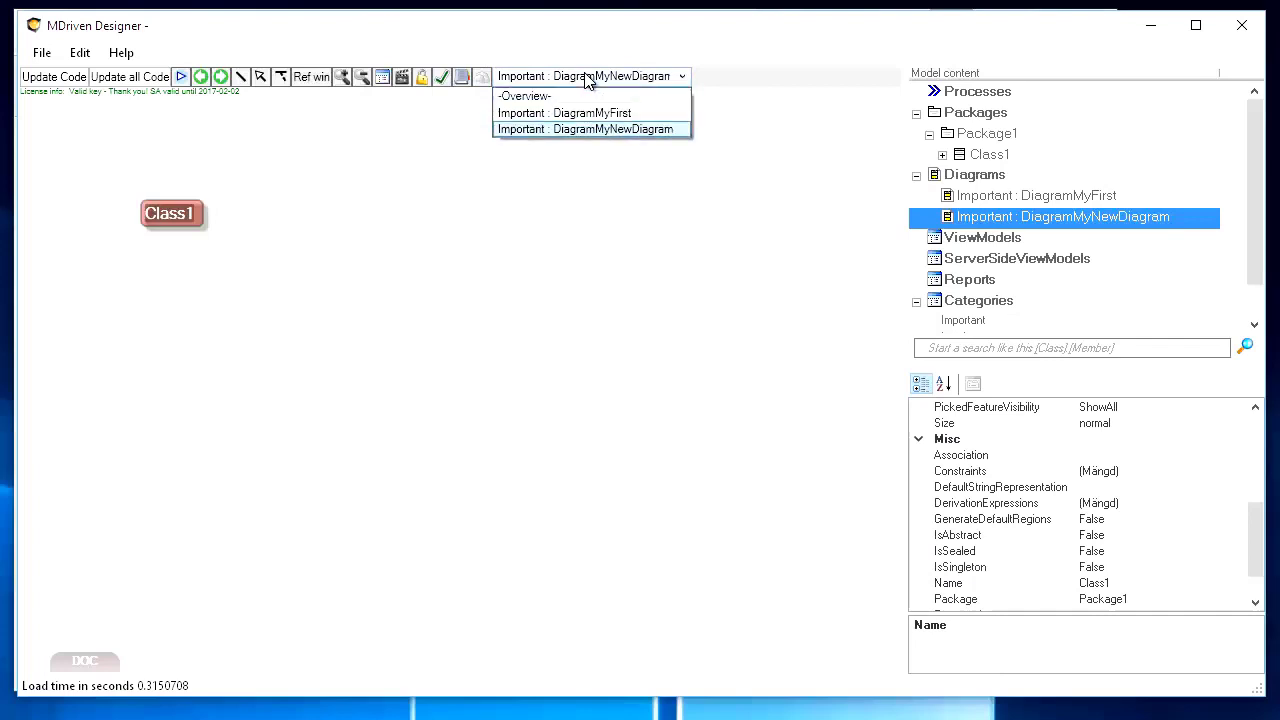
click(531, 99)
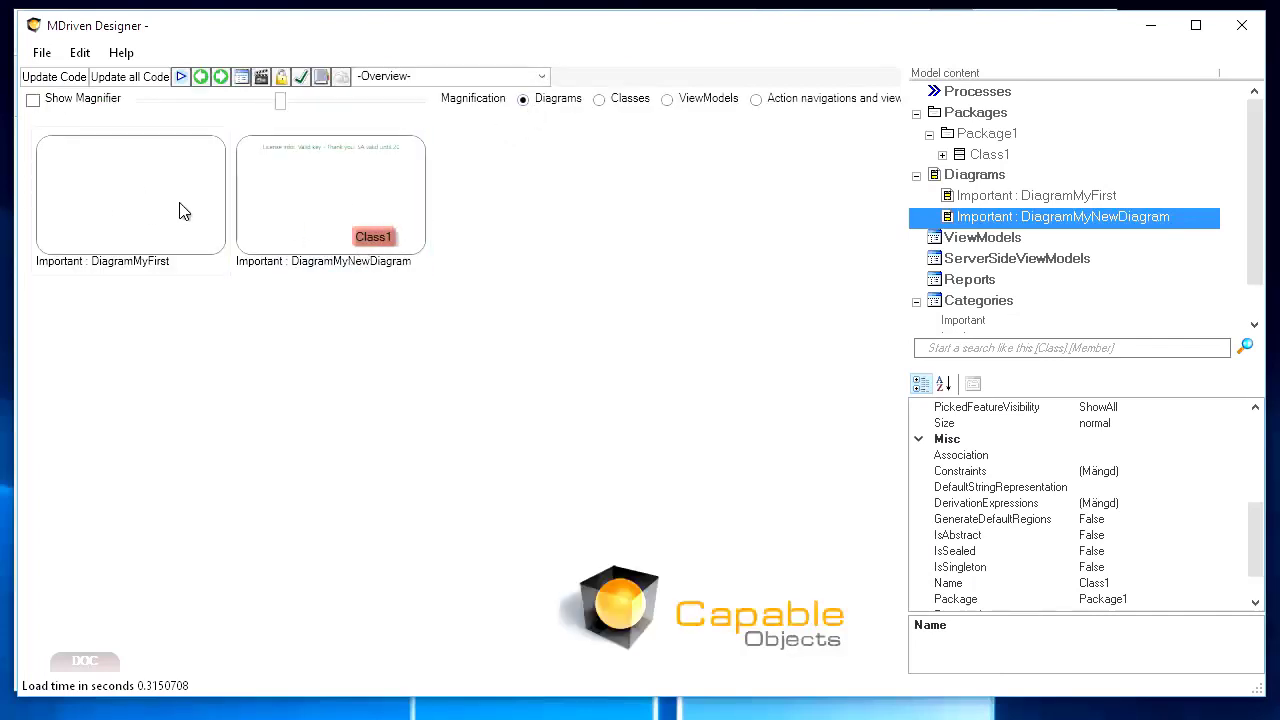
double_click(333, 199)
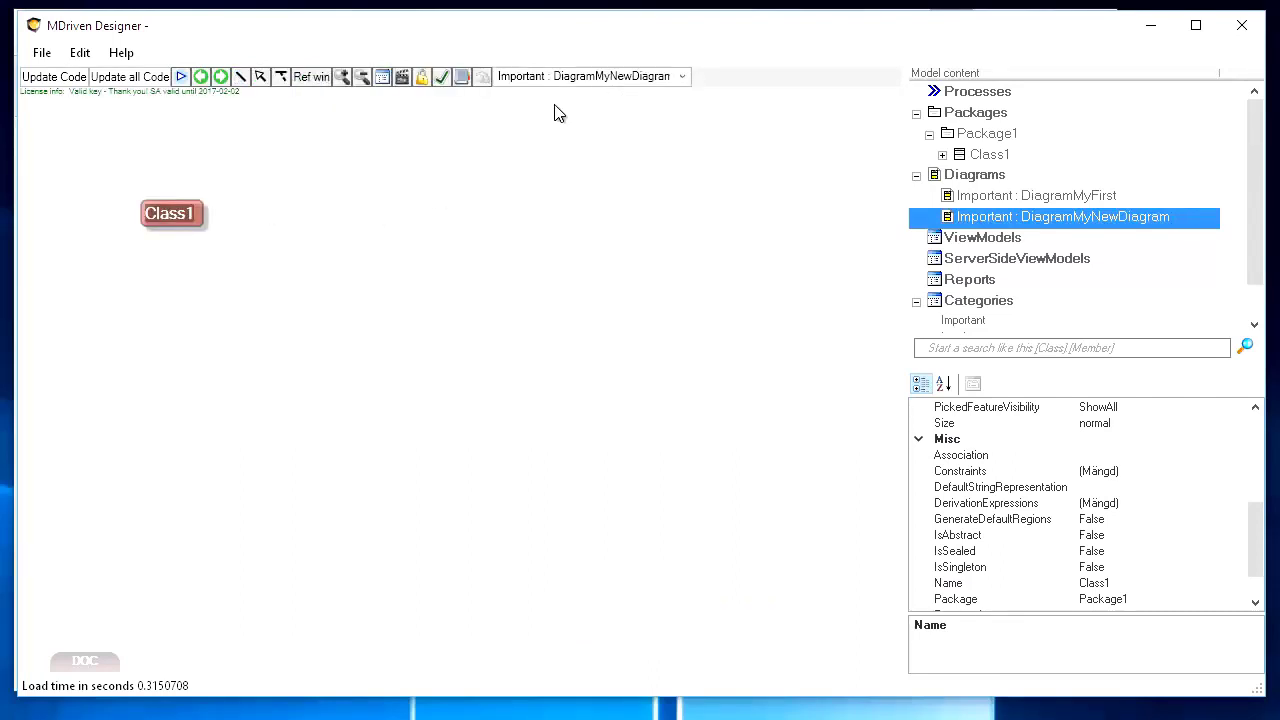
Step: Check the list of available diagrams, close it without switching, and select Package1 to view its properties
click(557, 79)
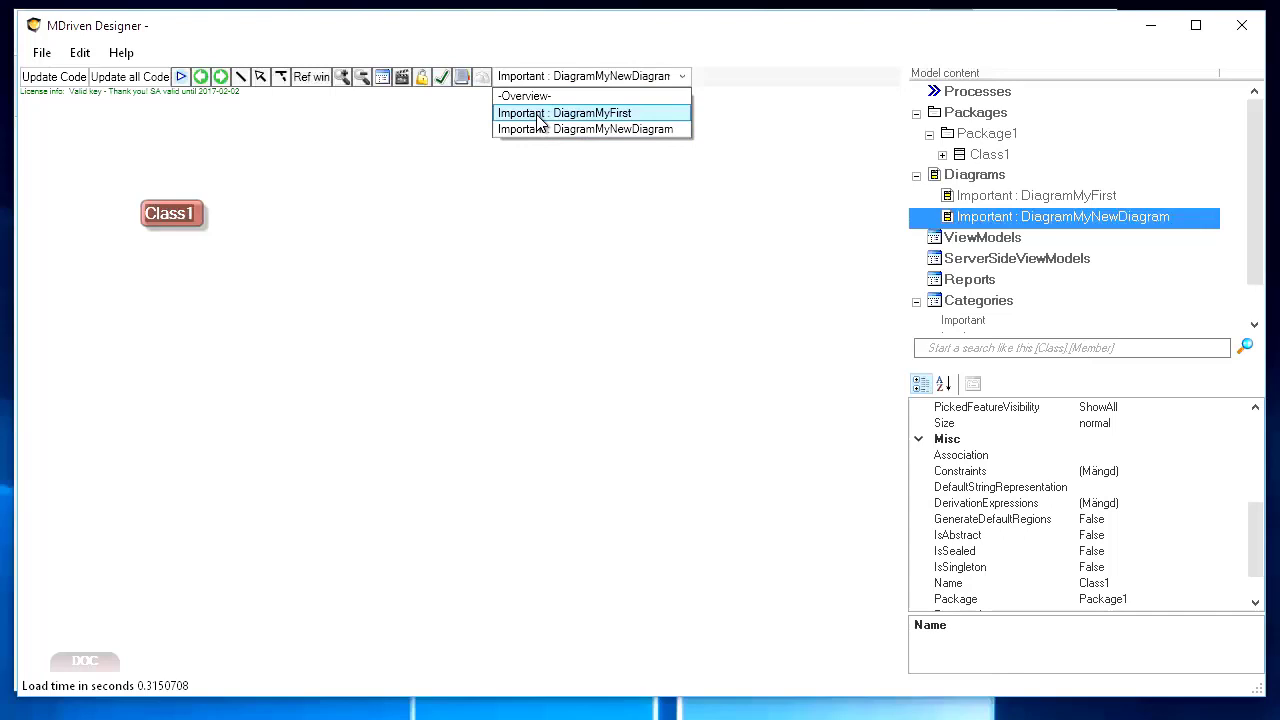
click(987, 141)
click(985, 137)
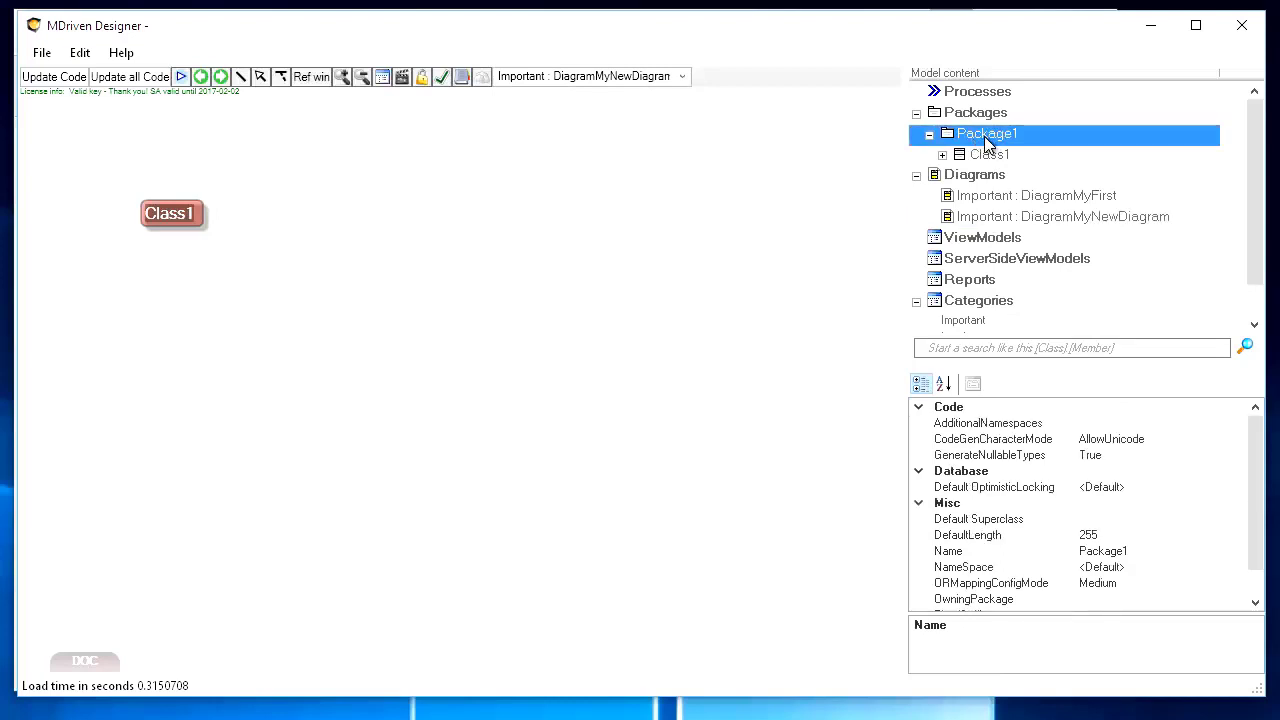
click(976, 116)
right_click(976, 118)
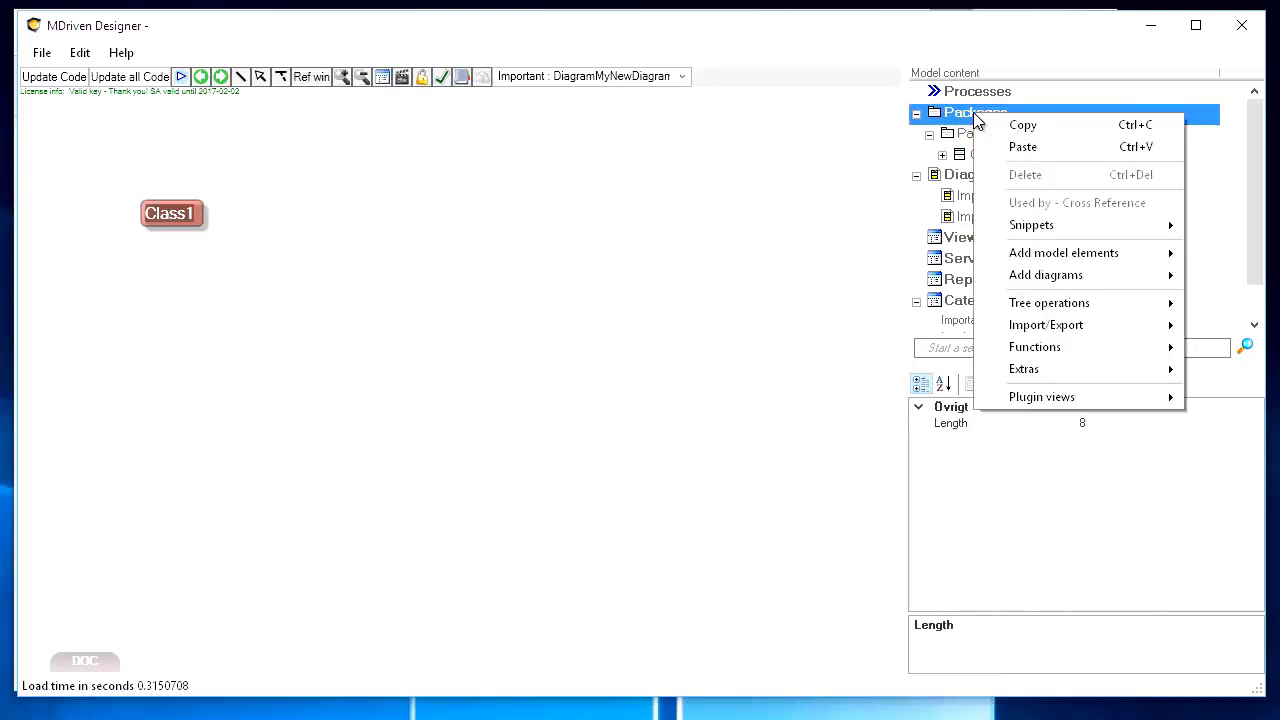
click(970, 140)
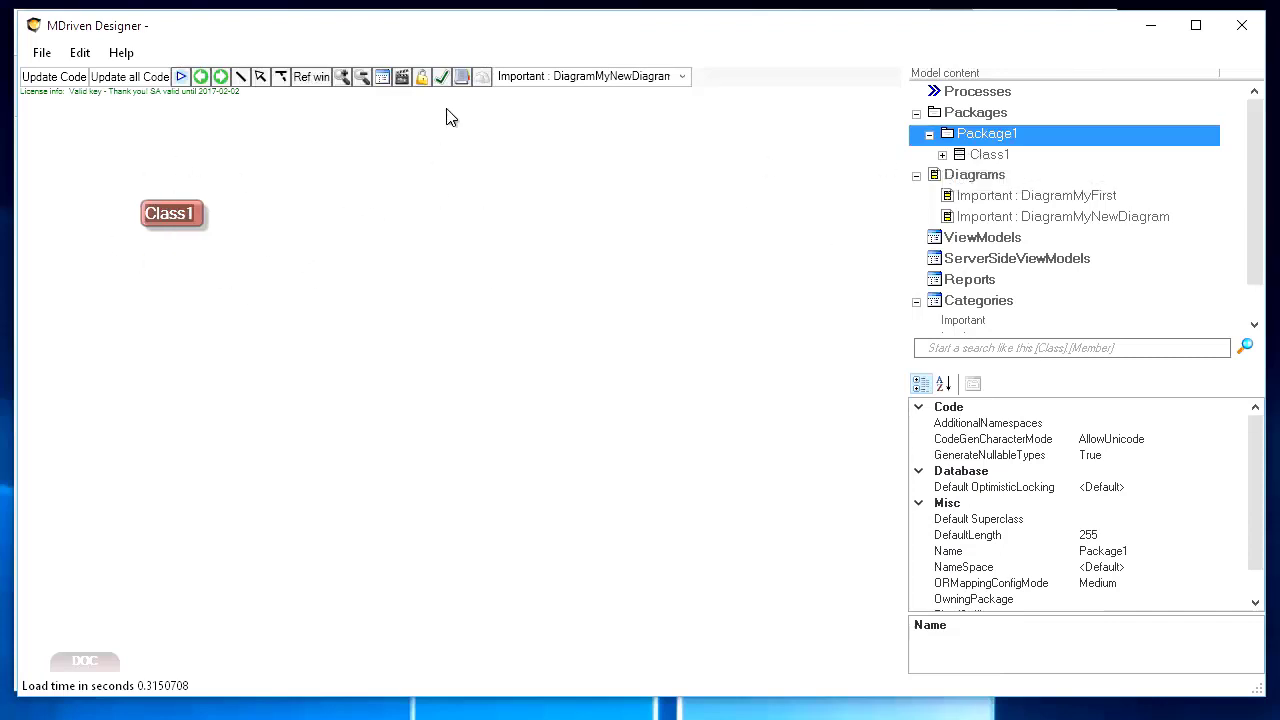
Step: Add a second class to DiagramMyNewDiagram and place it just below Class1
right_click(165, 266)
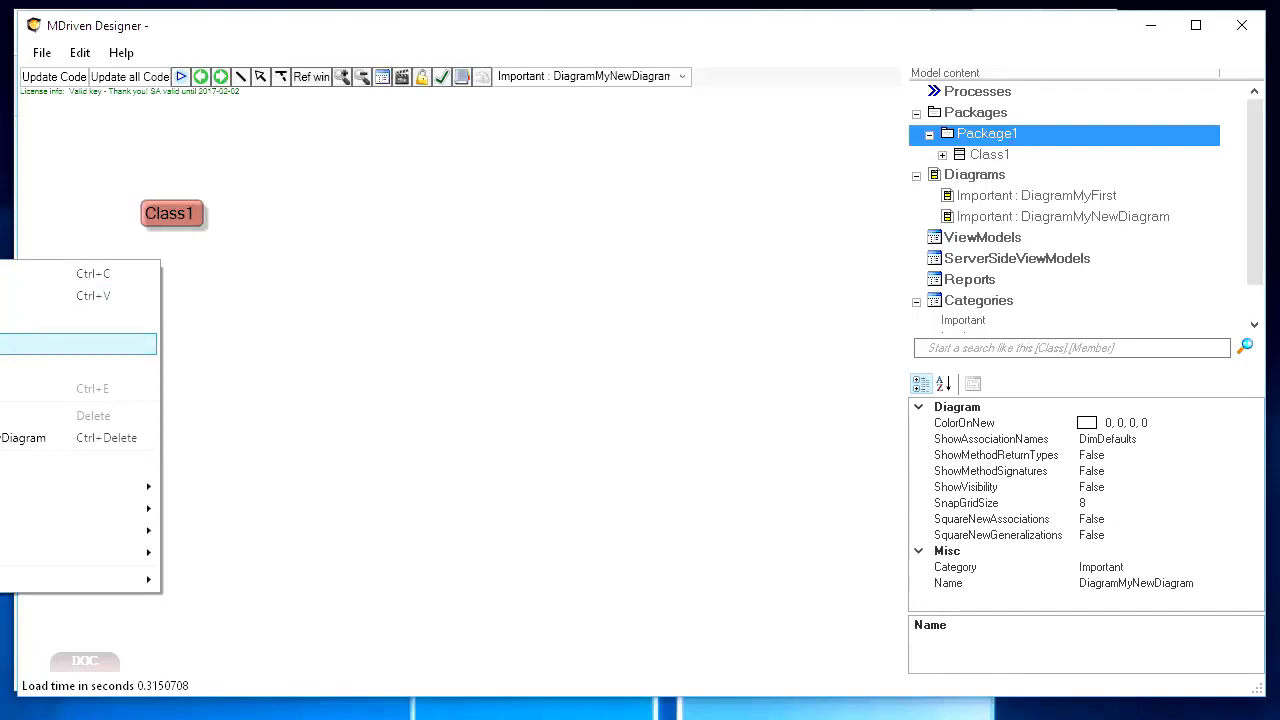
click(3, 343)
drag(162, 271, 162, 303)
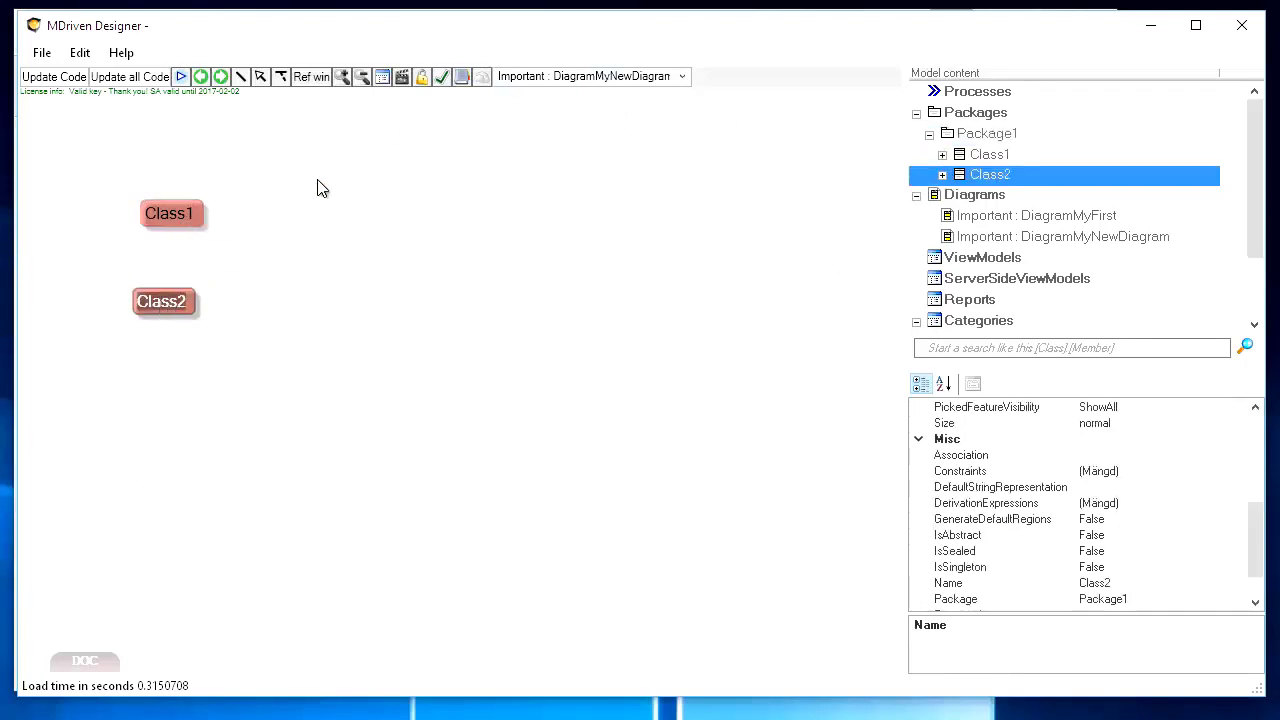
Step: Switch to DiagramMyFirst and place the existing Class1 from the model tree in its upper-left area
click(529, 79)
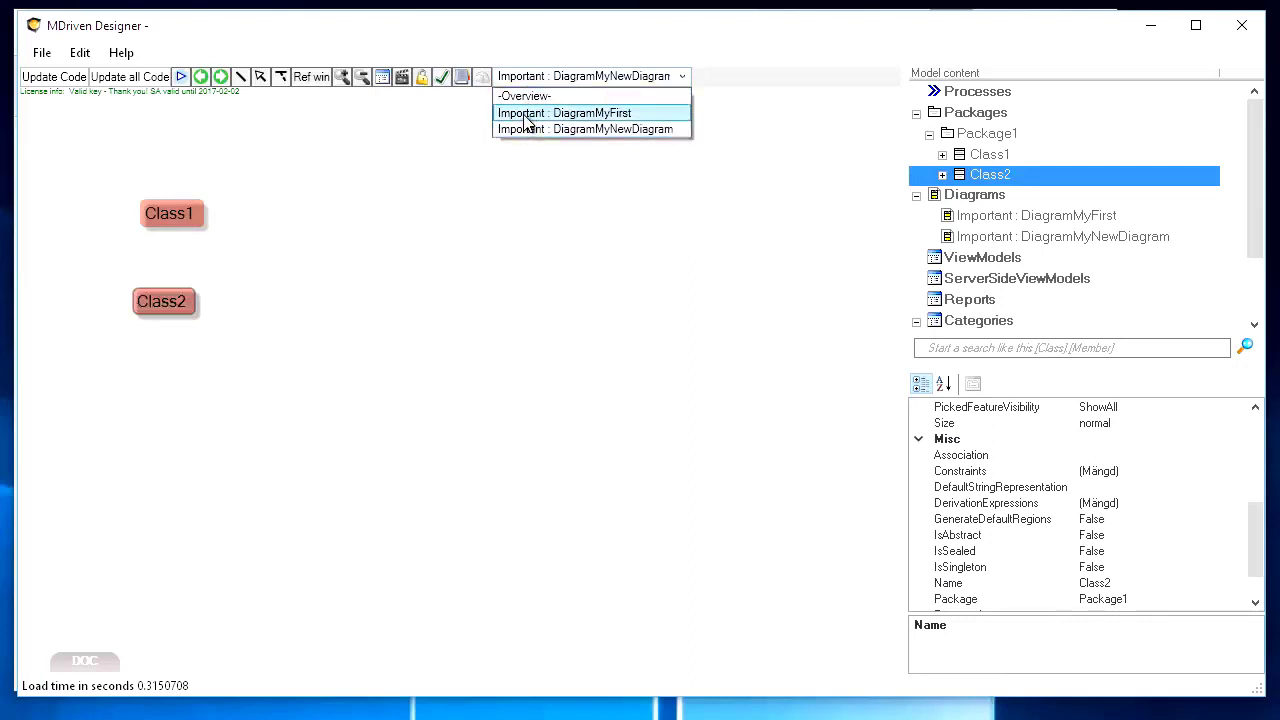
click(527, 113)
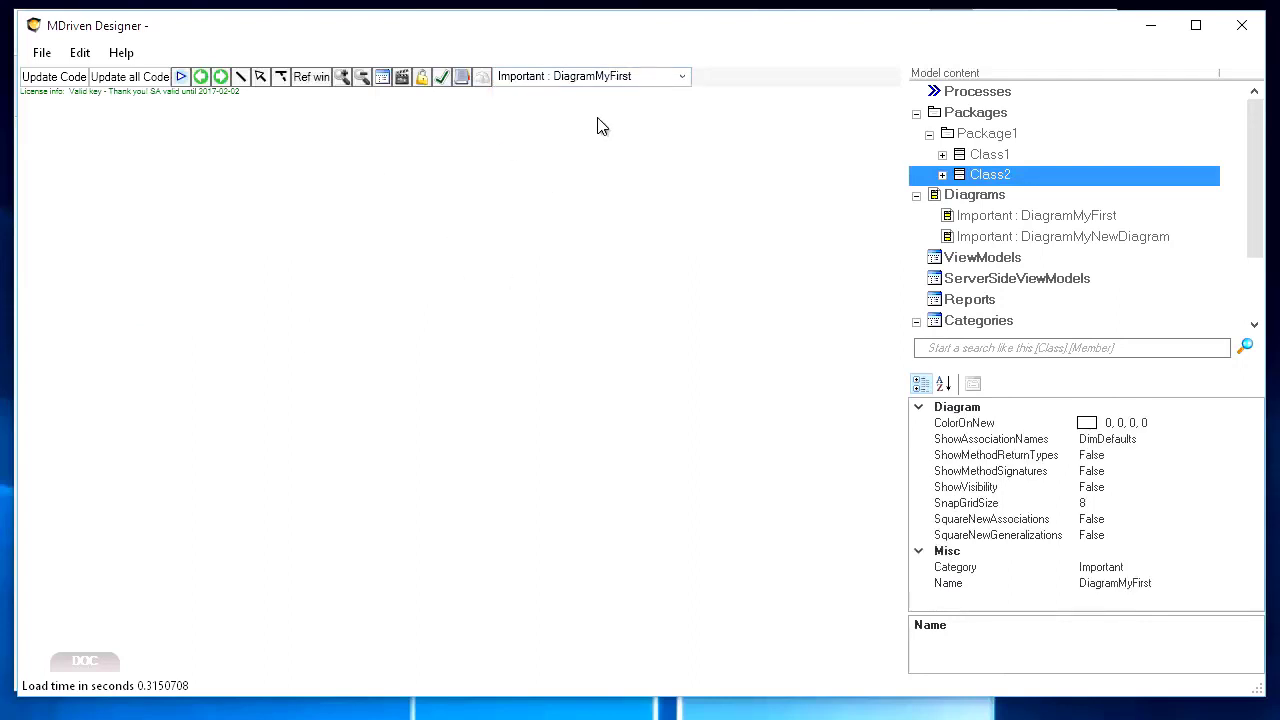
click(549, 80)
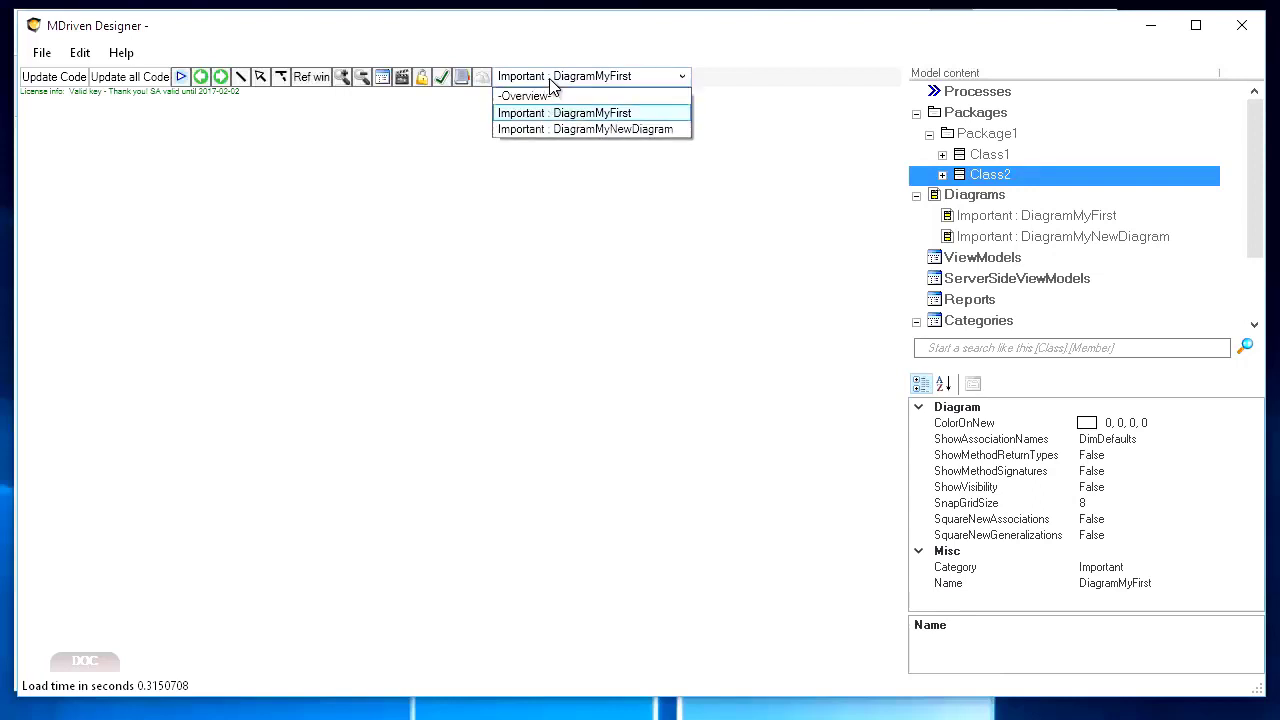
click(549, 80)
drag(990, 160, 172, 290)
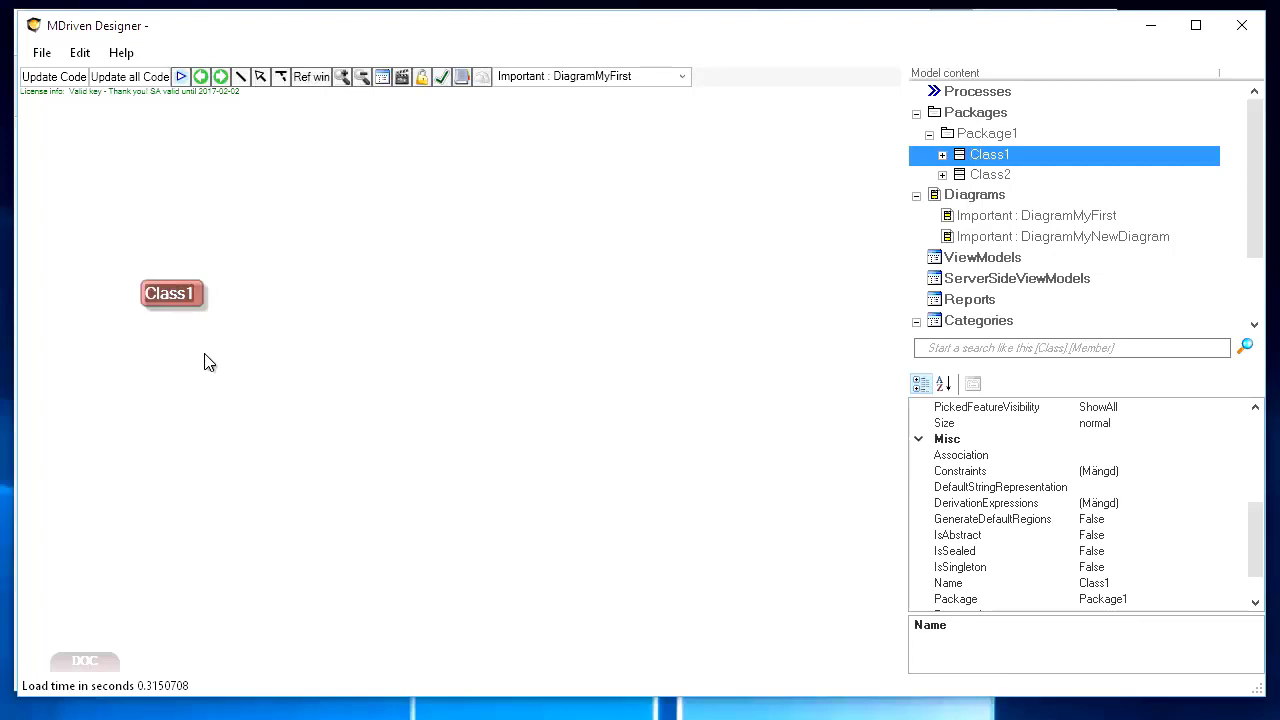
Step: Compare how Class1 is placed in DiagramMyNewDiagram and DiagramMyFirst, ending with DiagramMyFirst displayed
click(580, 78)
click(557, 132)
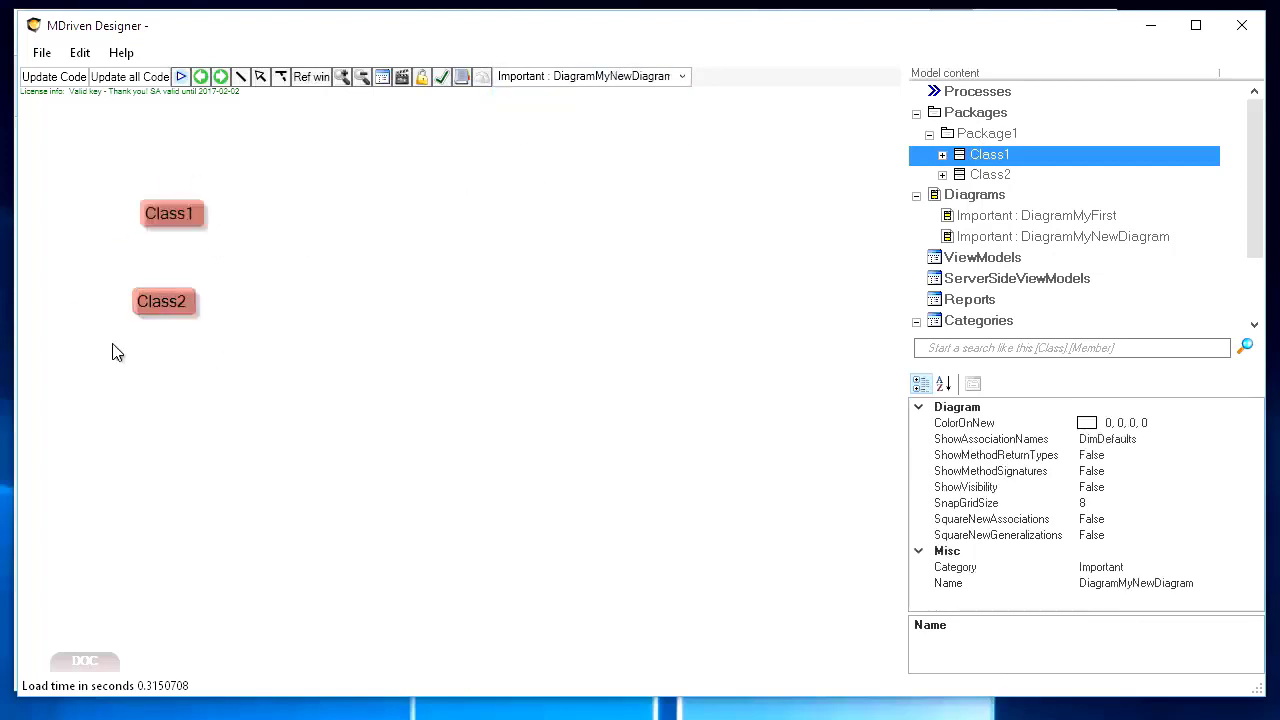
click(578, 77)
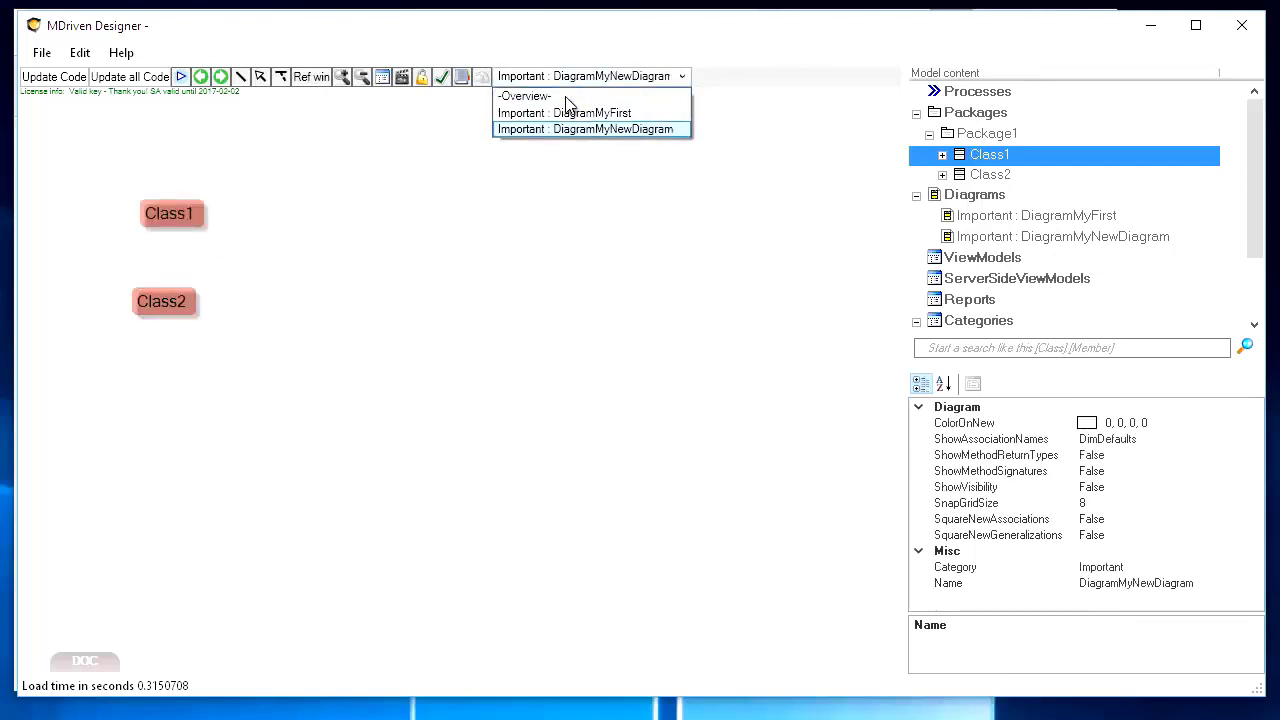
click(550, 113)
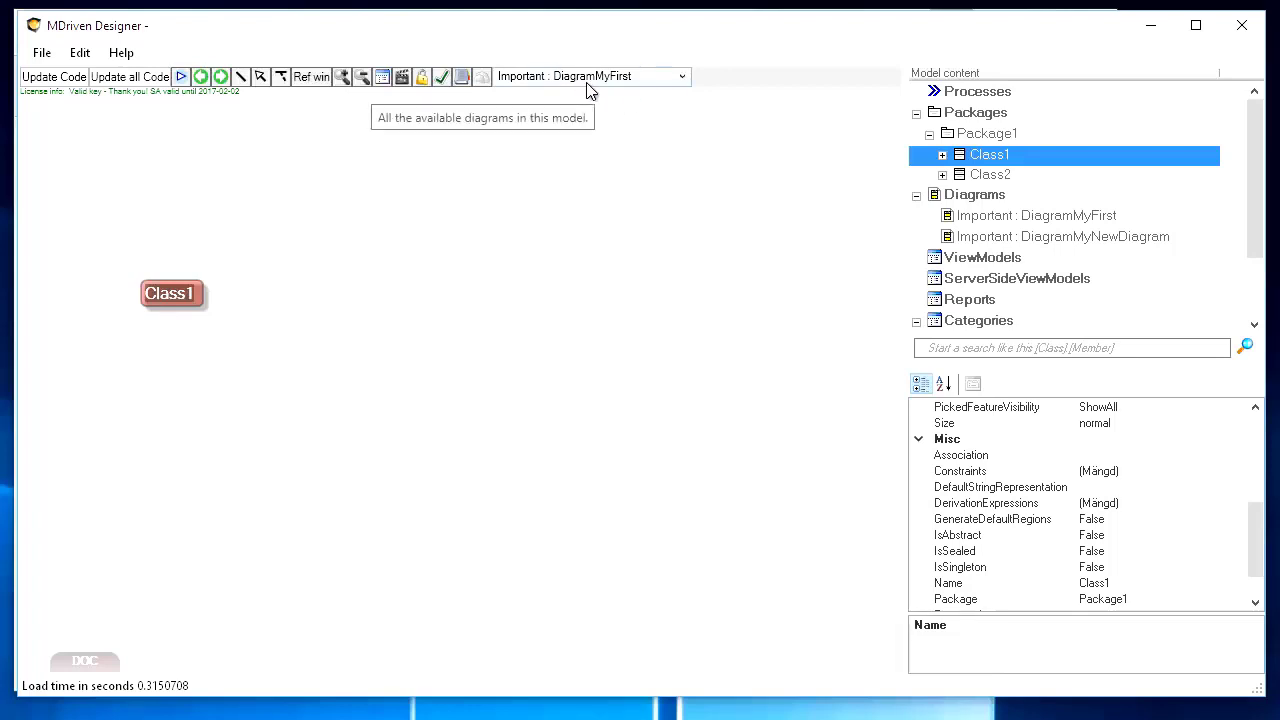
Step: Place DiagramMyNewDiagram from the model tree inside DiagramMyFirst as a nested diagram below Class1, about 276 wide and 149 high
click(979, 242)
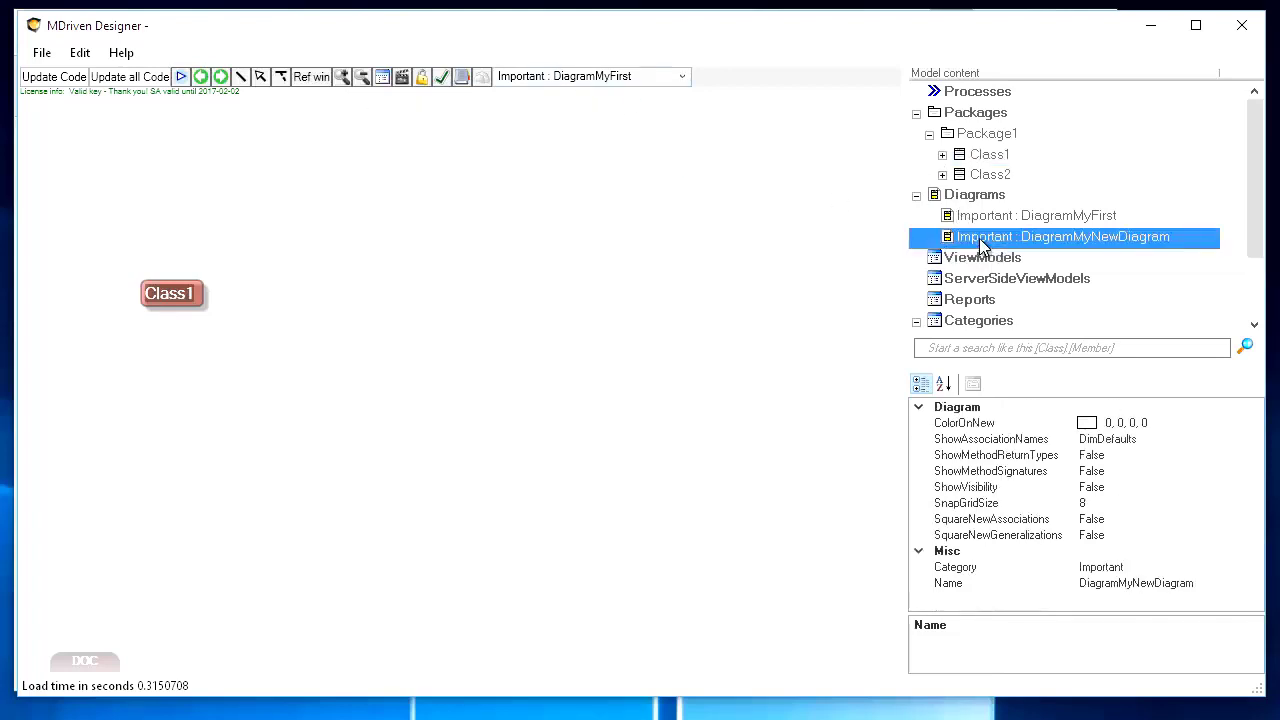
drag(981, 246, 222, 382)
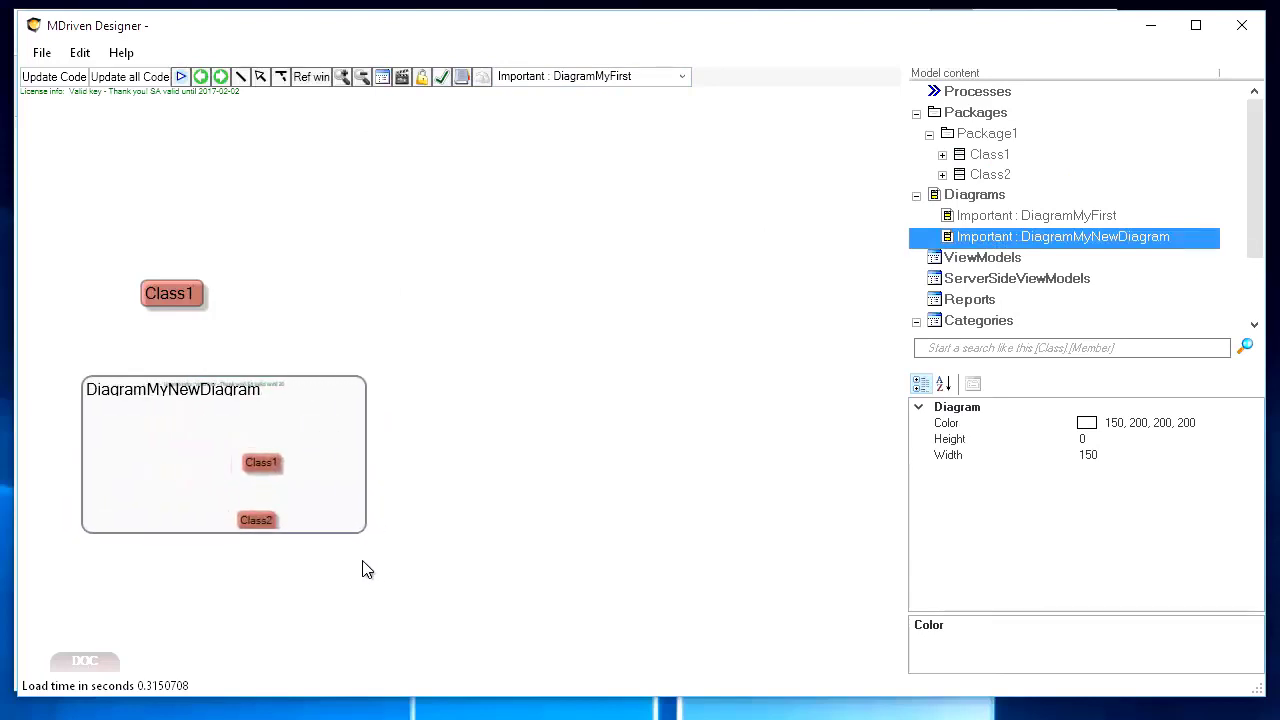
drag(323, 528, 285, 534)
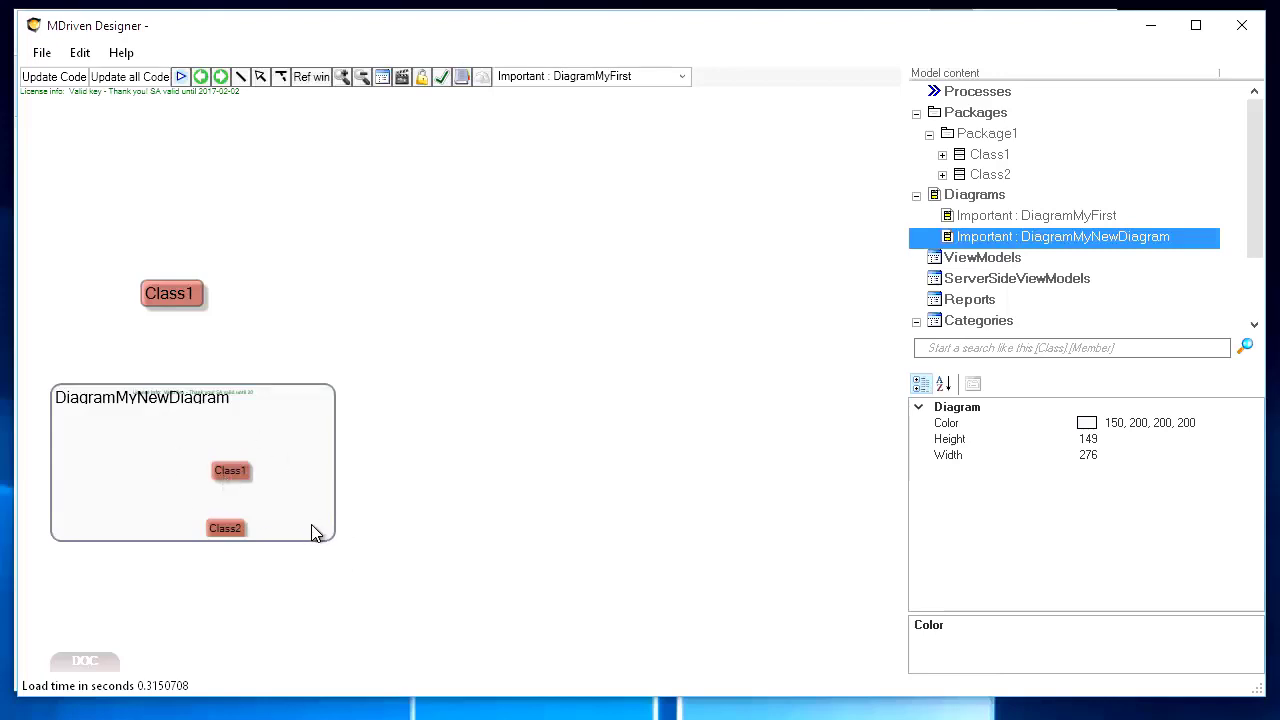
Step: Reopen DiagramMyFirst from the overview thumbnails and move its Class1 slightly upward
click(525, 78)
click(533, 97)
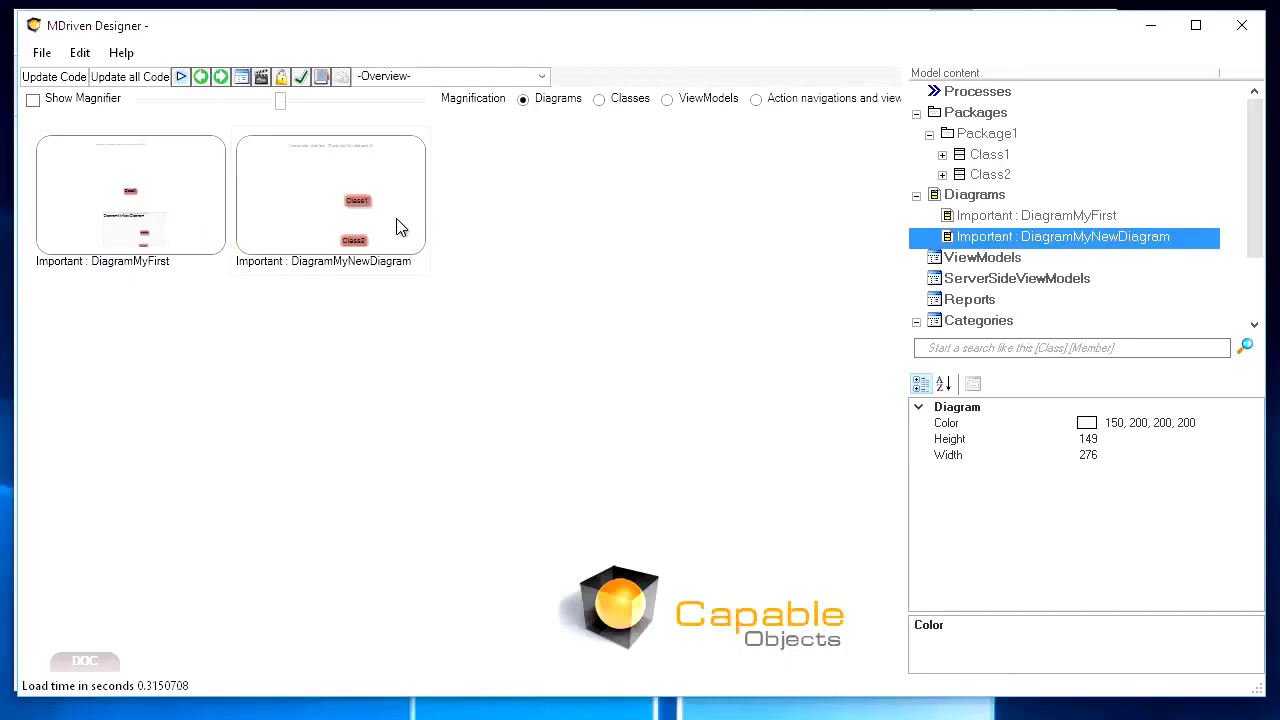
double_click(200, 191)
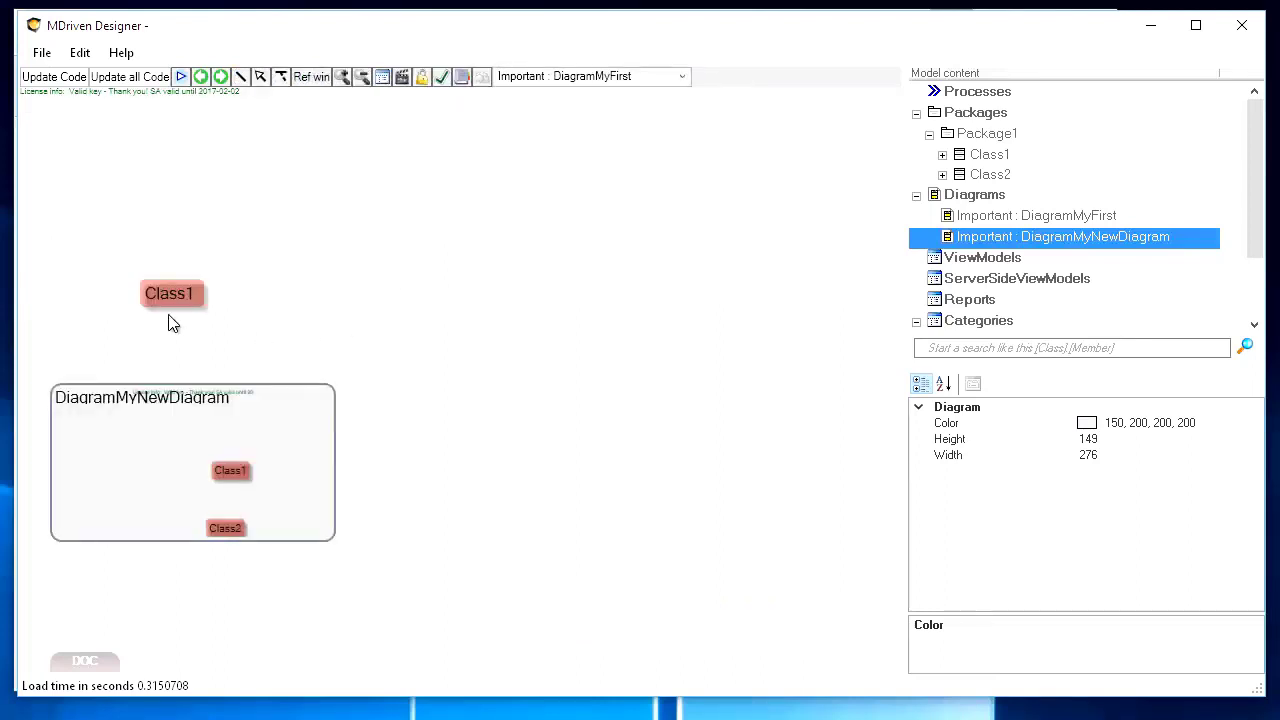
drag(175, 300, 181, 280)
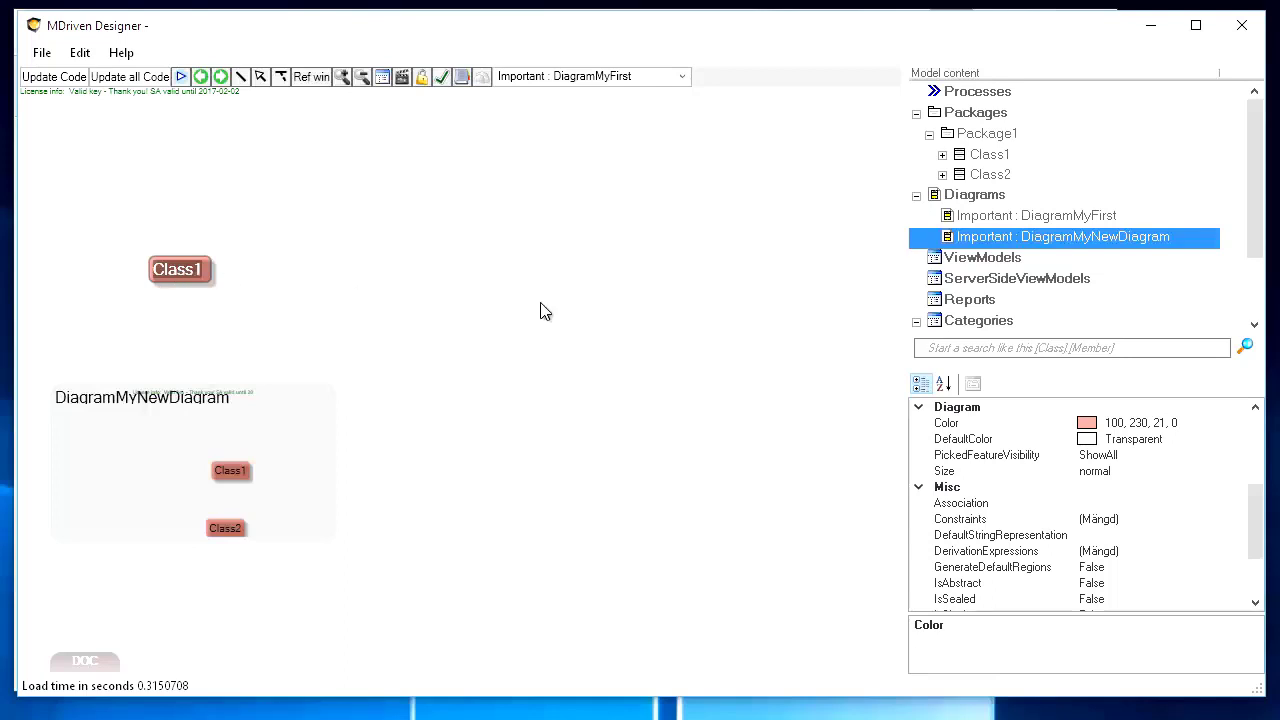
Step: Add a process diagram to the model's Diagrams collection
click(976, 198)
right_click(978, 200)
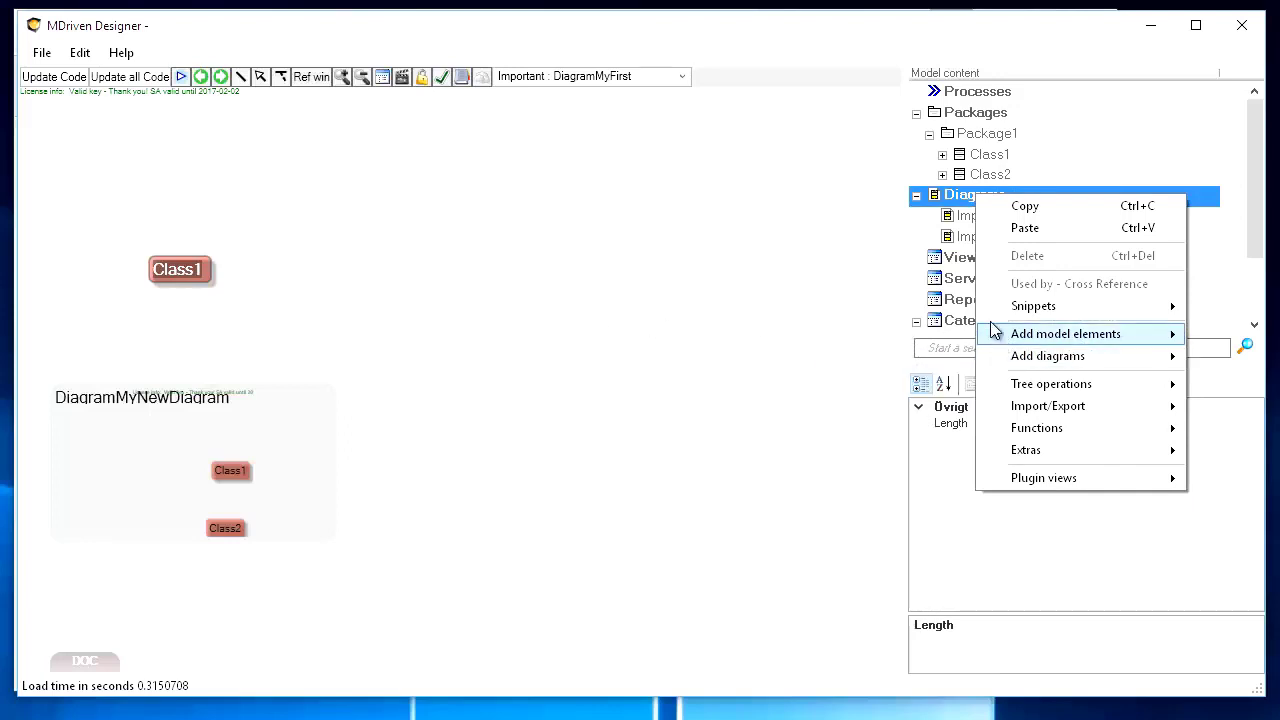
right_click(935, 200)
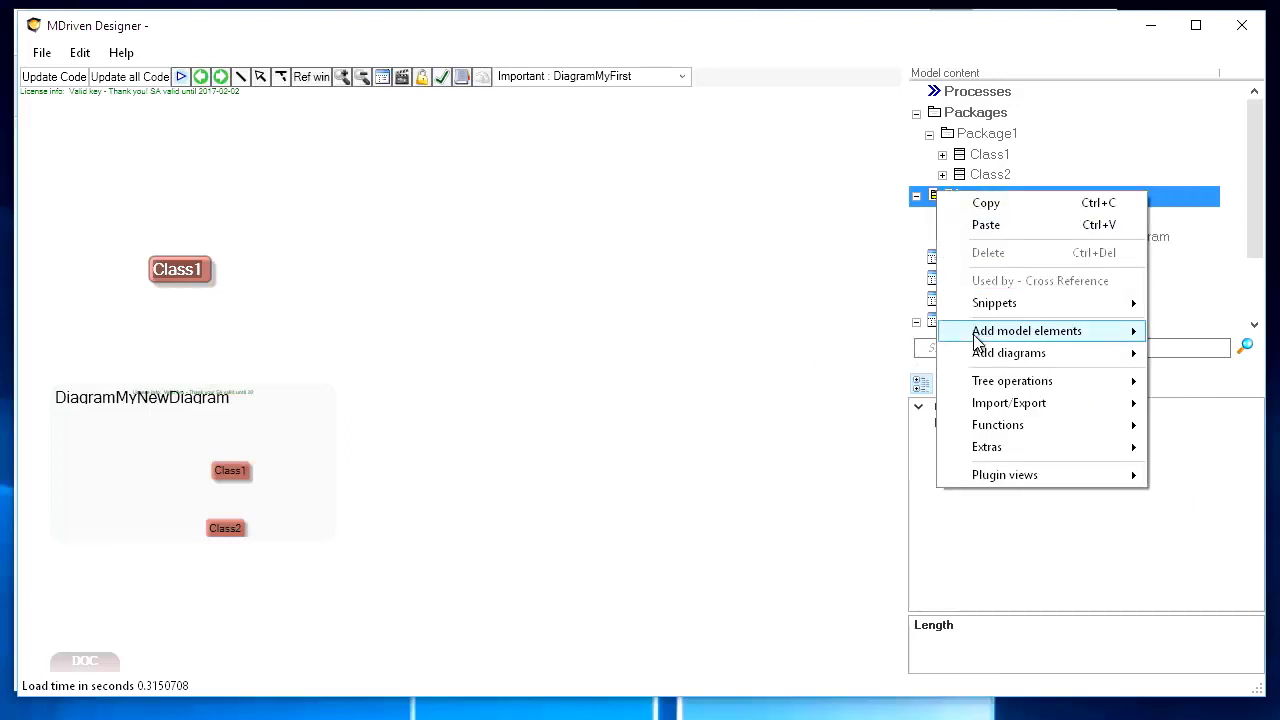
mouse_move(980, 338)
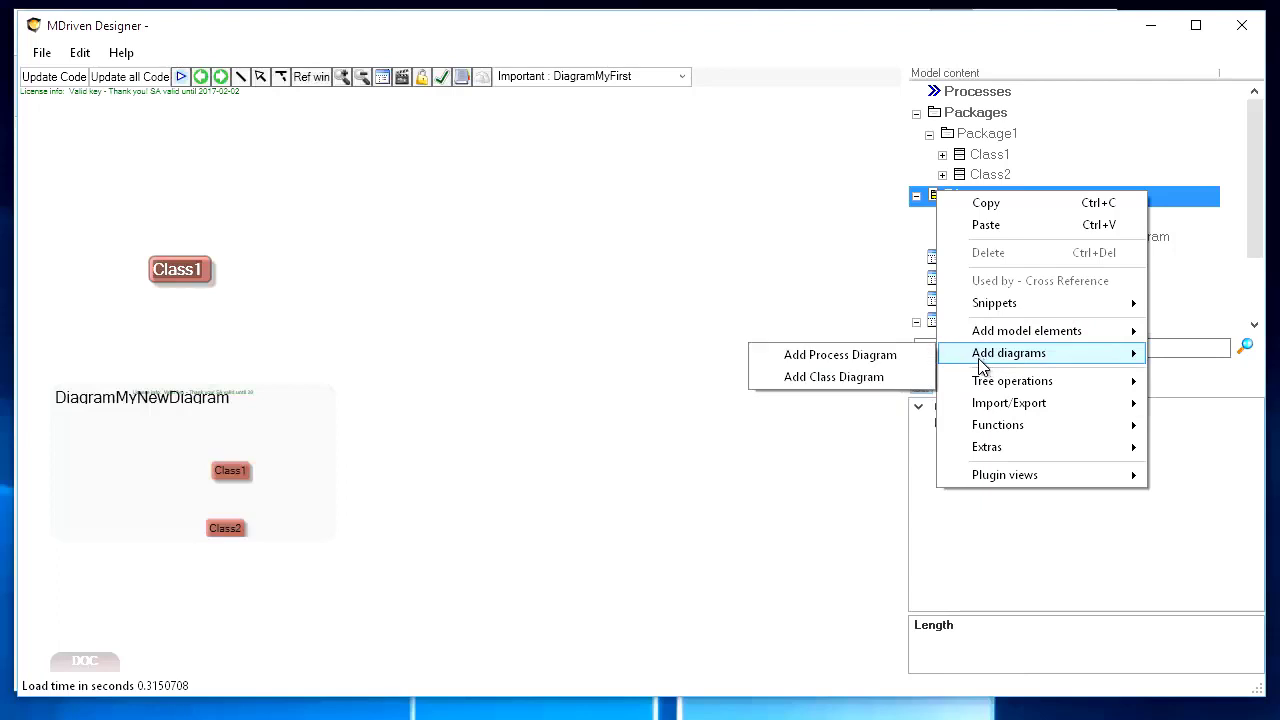
click(847, 362)
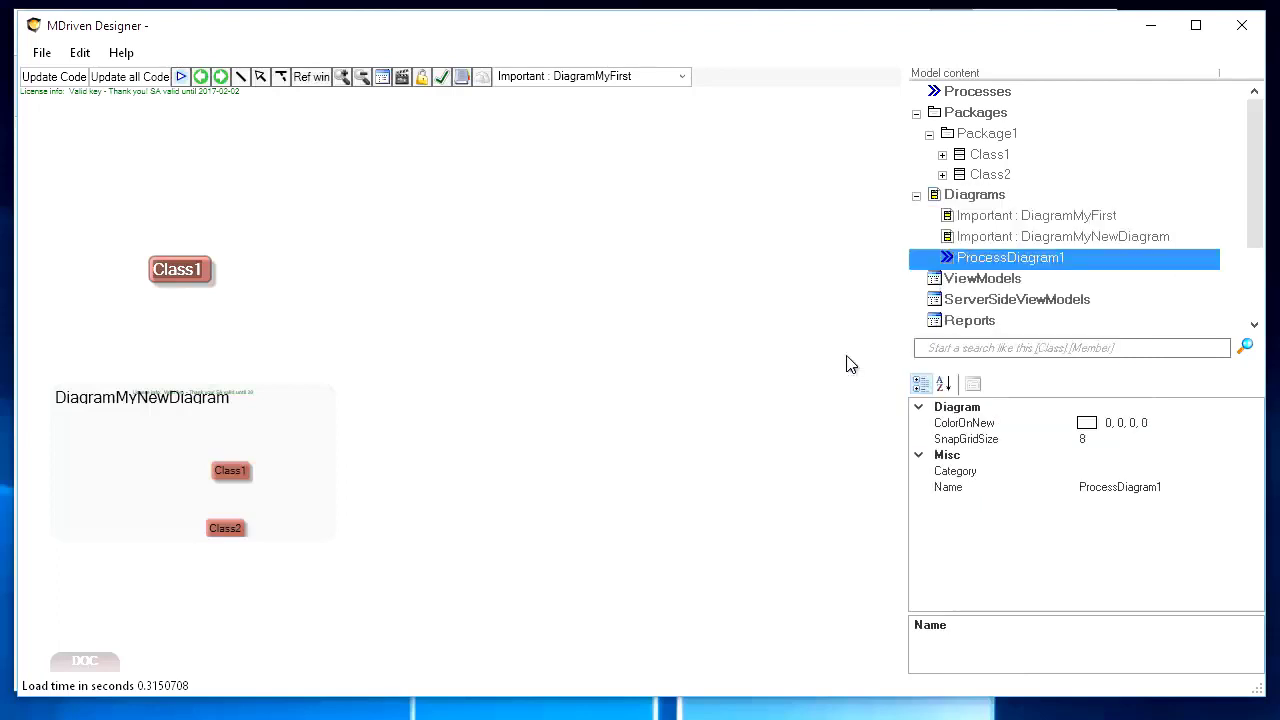
Step: Display the new process diagram, look at it among the overview thumbnails and open it from there
click(1007, 240)
click(993, 259)
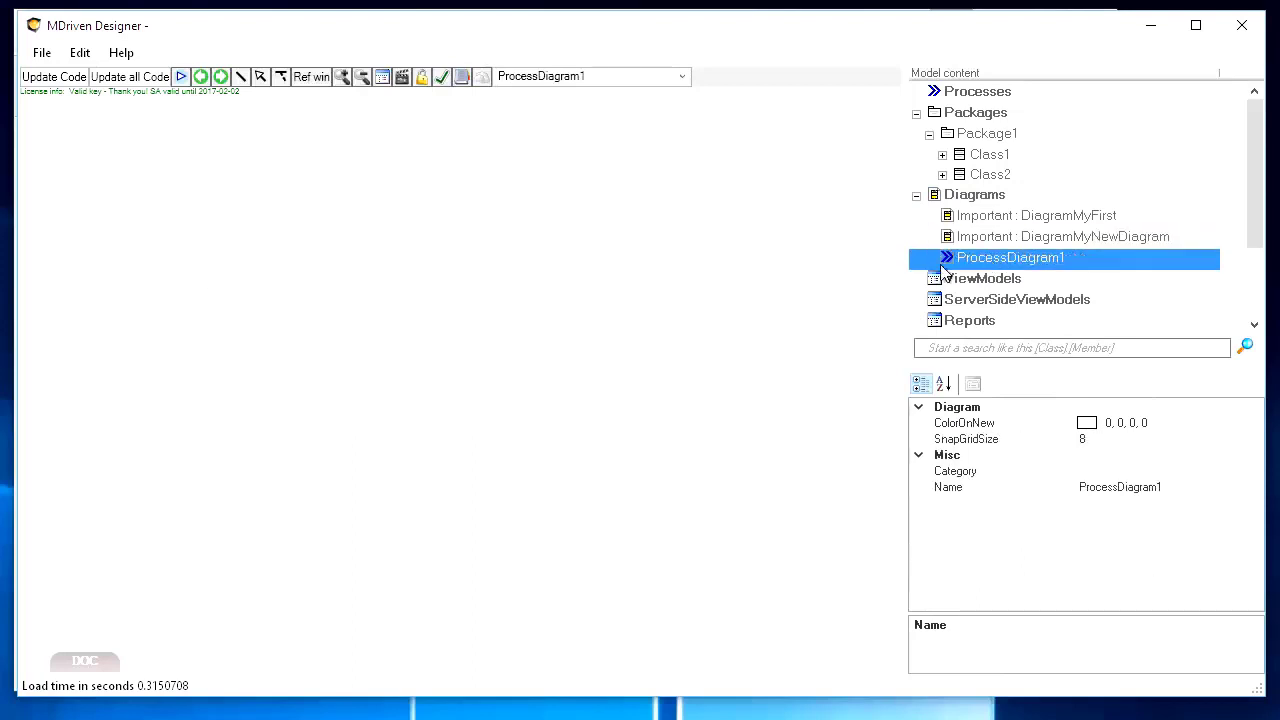
click(562, 84)
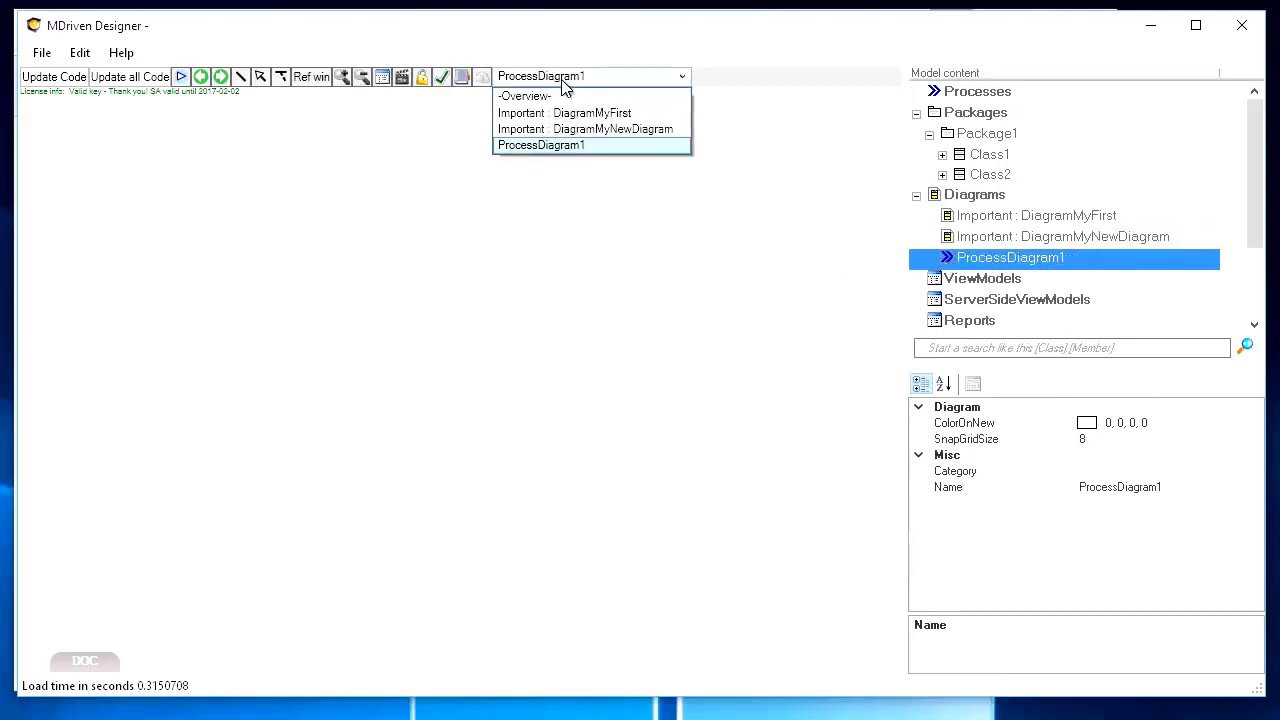
click(568, 110)
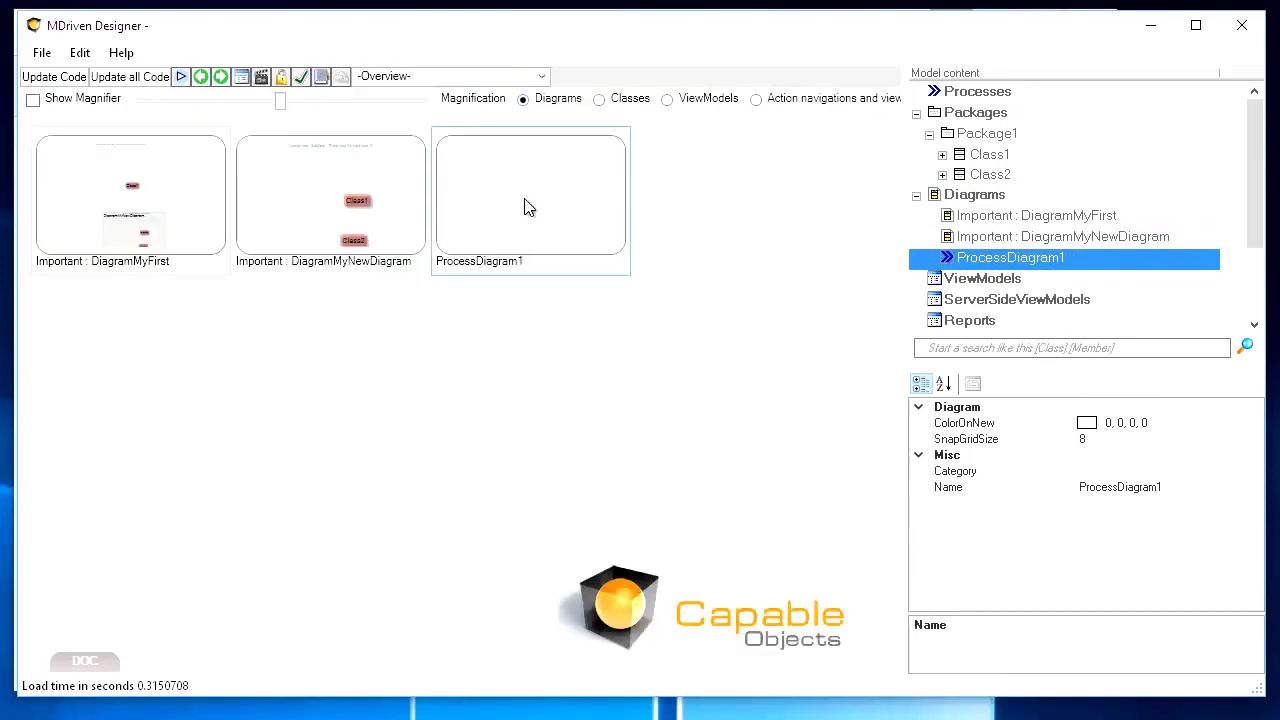
double_click(560, 216)
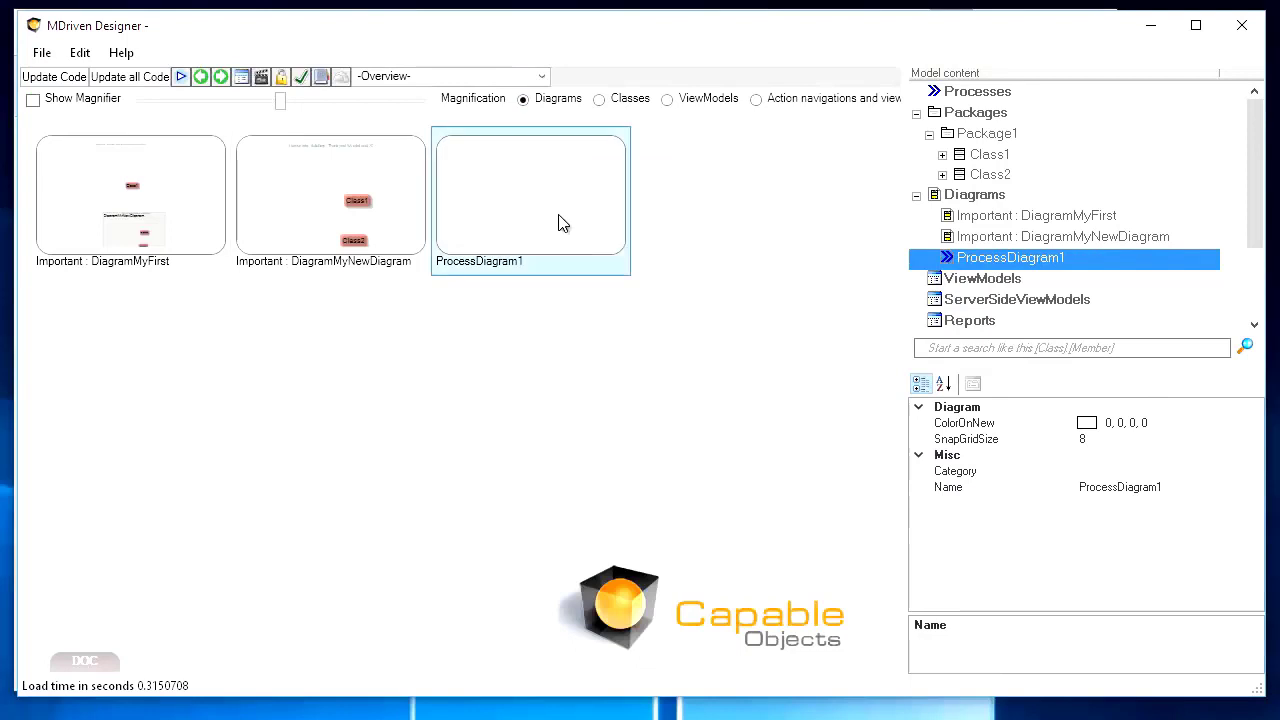
Step: Widen the model content area and add a process definition to the model
right_click(980, 264)
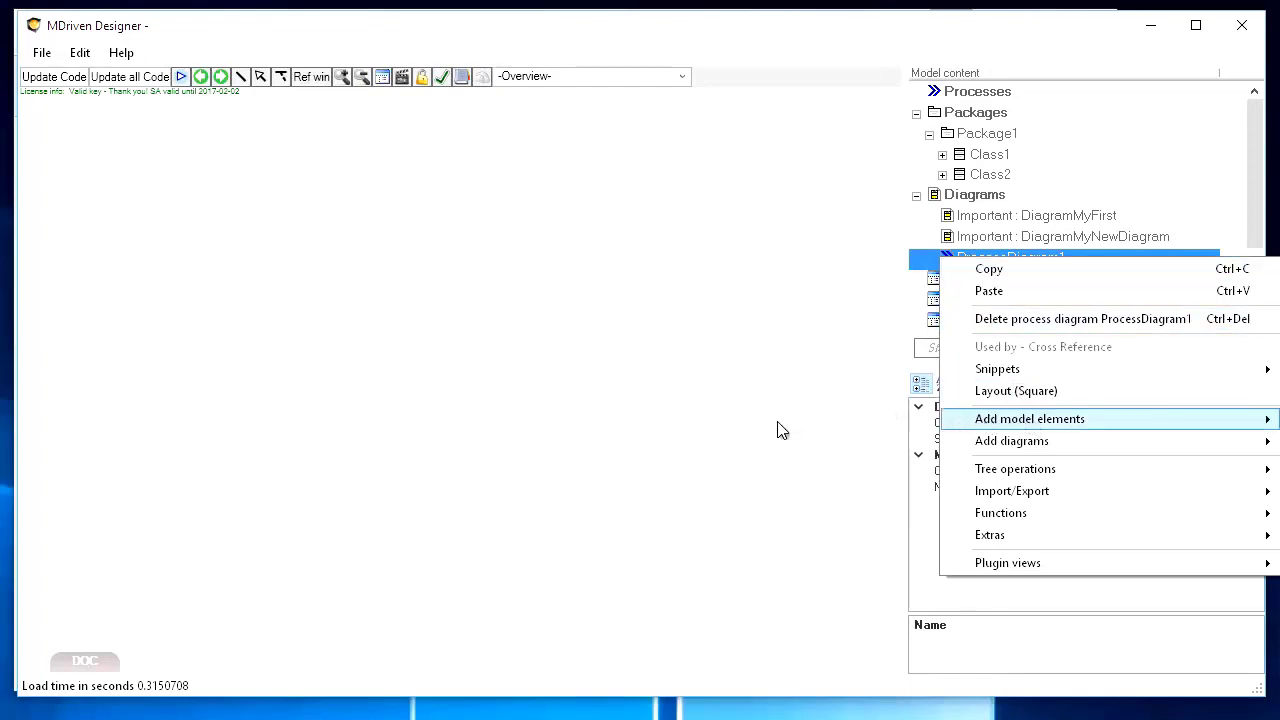
click(800, 390)
right_click(925, 266)
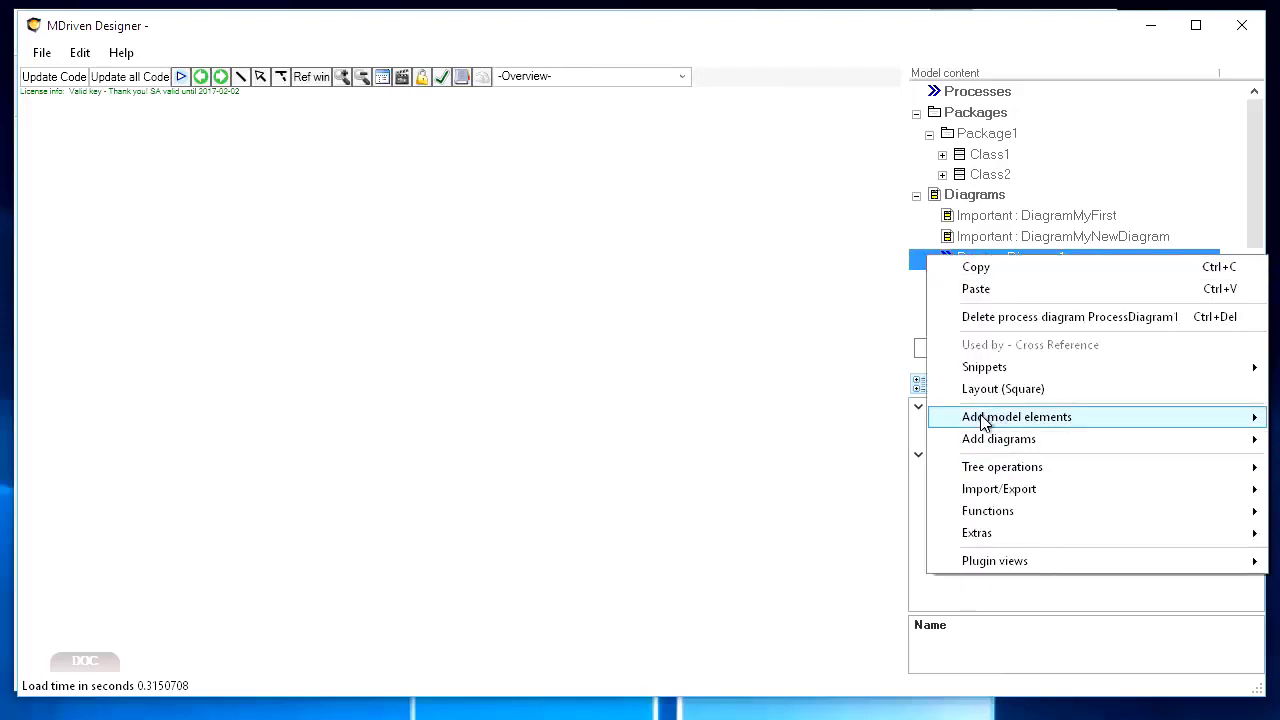
click(800, 341)
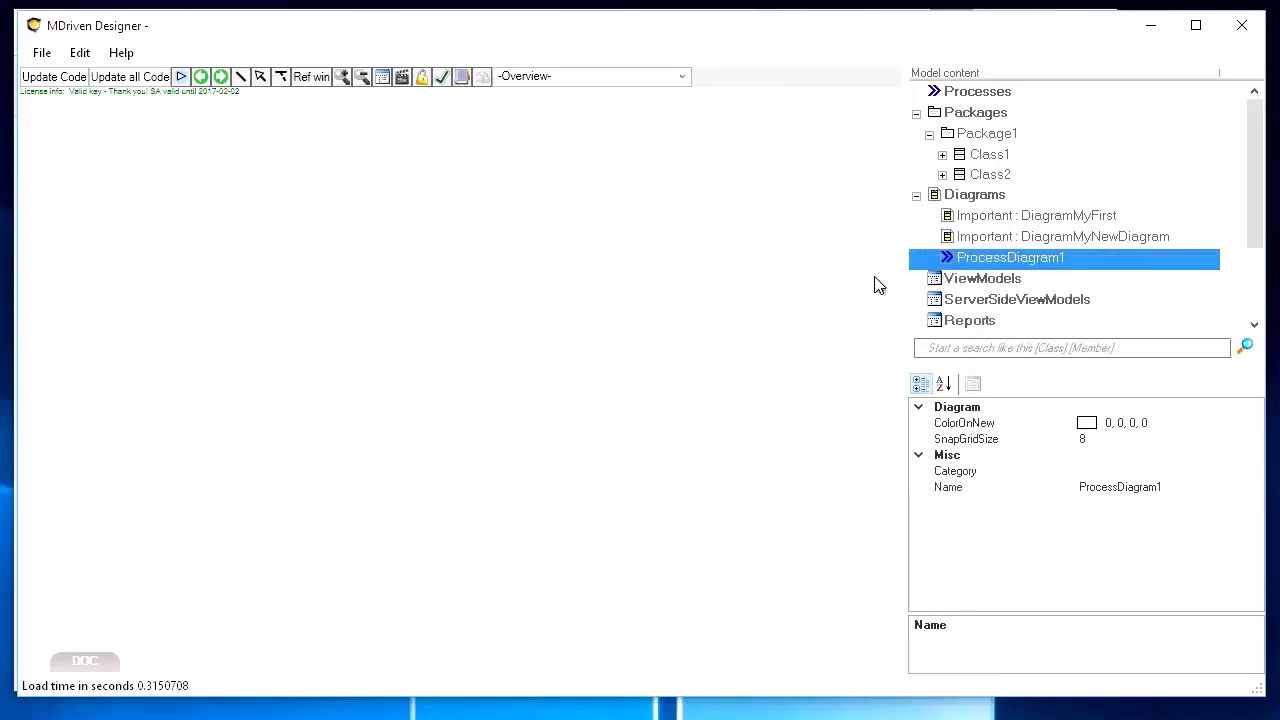
drag(906, 261, 809, 269)
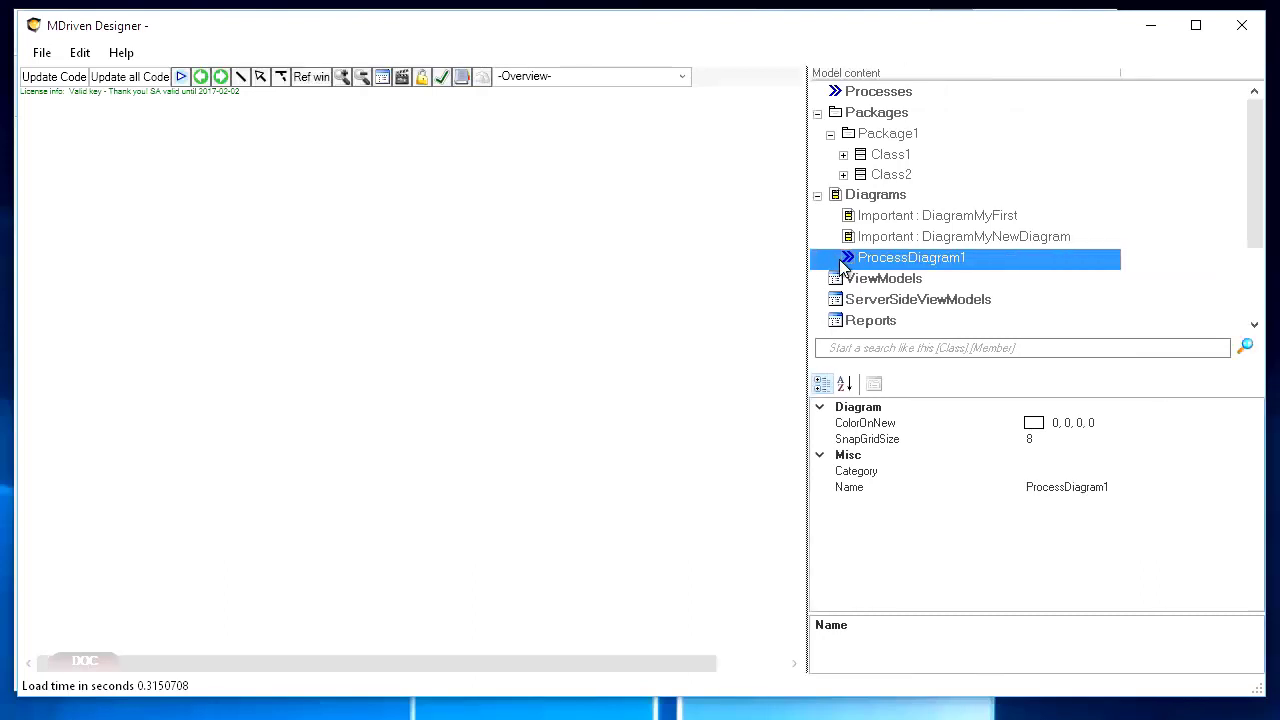
right_click(822, 262)
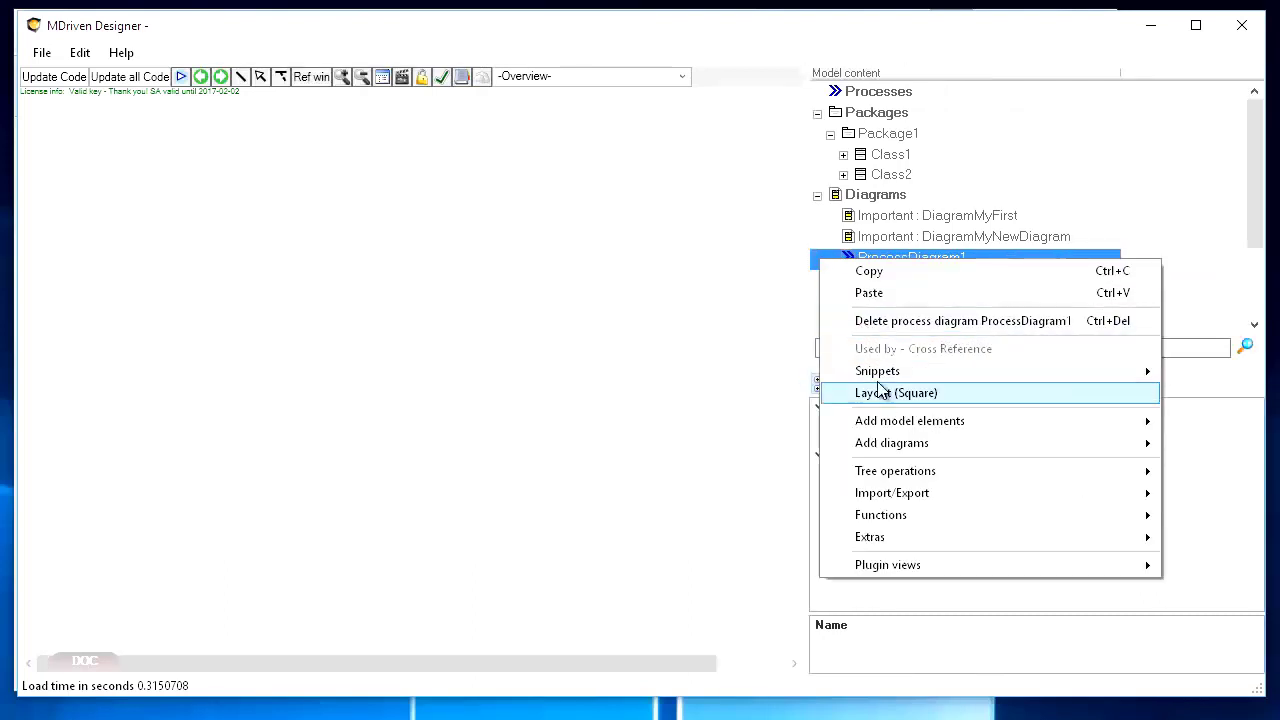
mouse_move(888, 425)
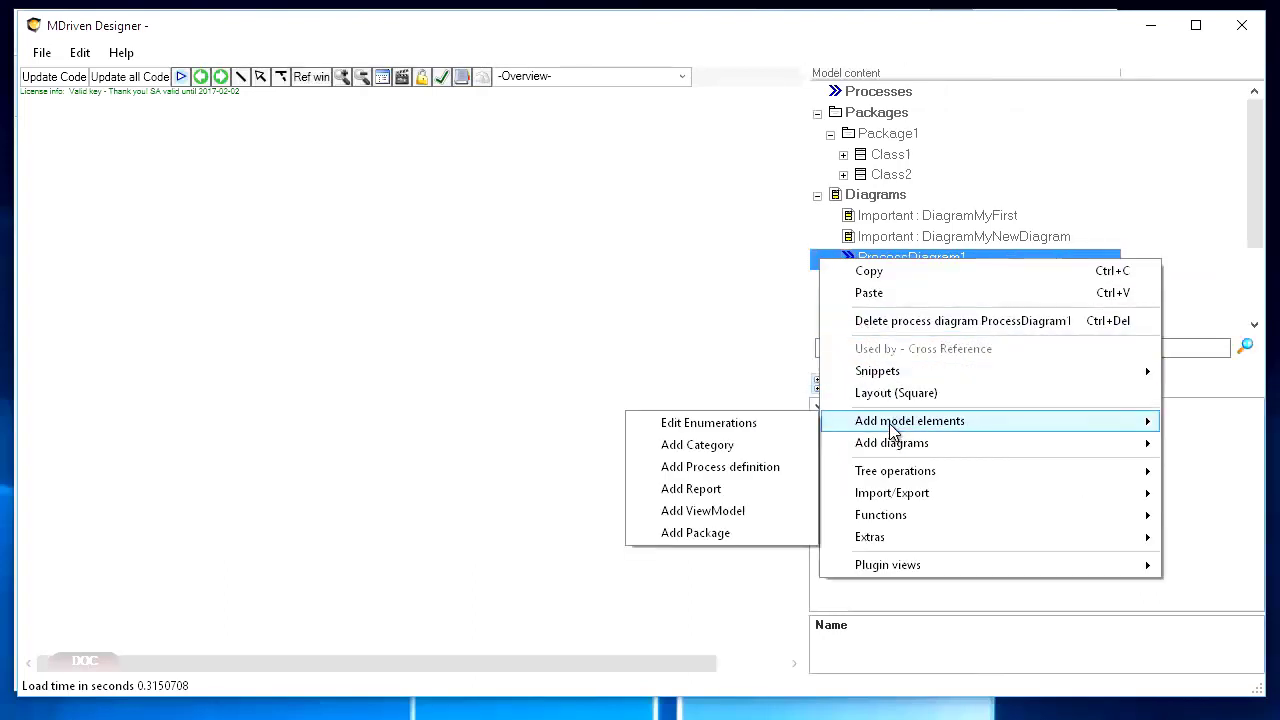
click(721, 467)
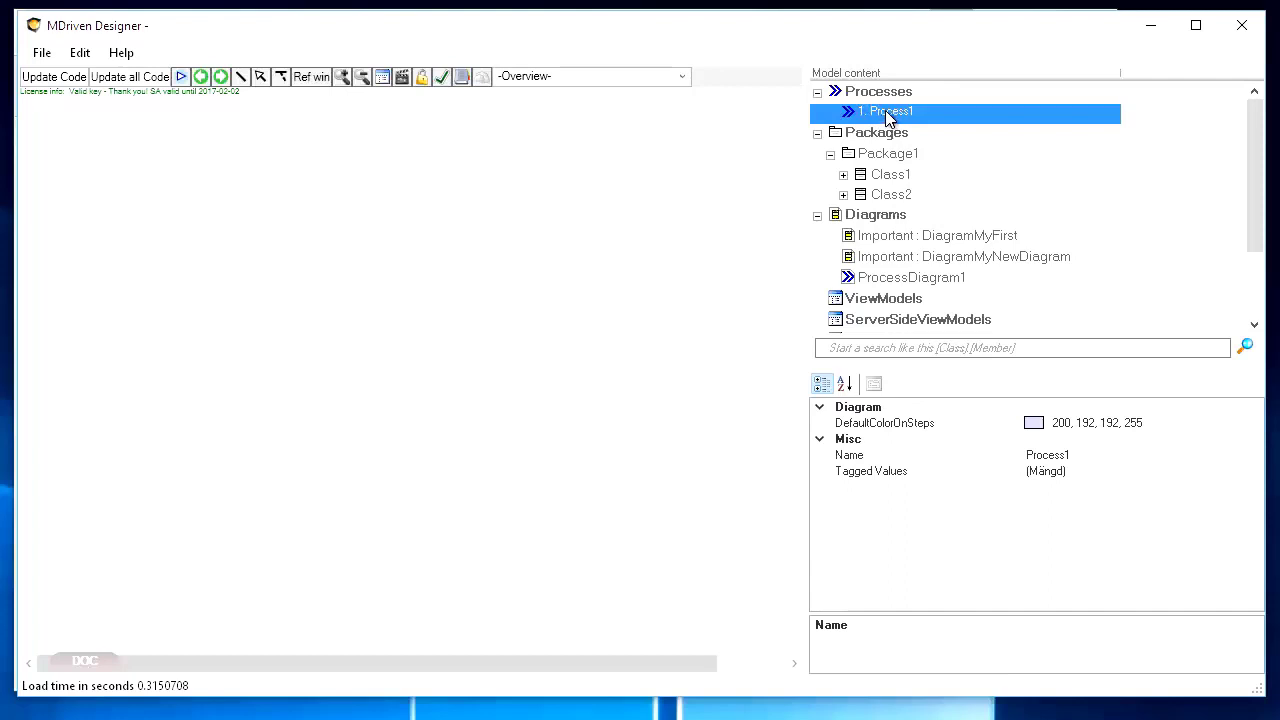
Step: Open Process1 in the Enterprise information window, and move and resize that window to fit on the screen
double_click(885, 110)
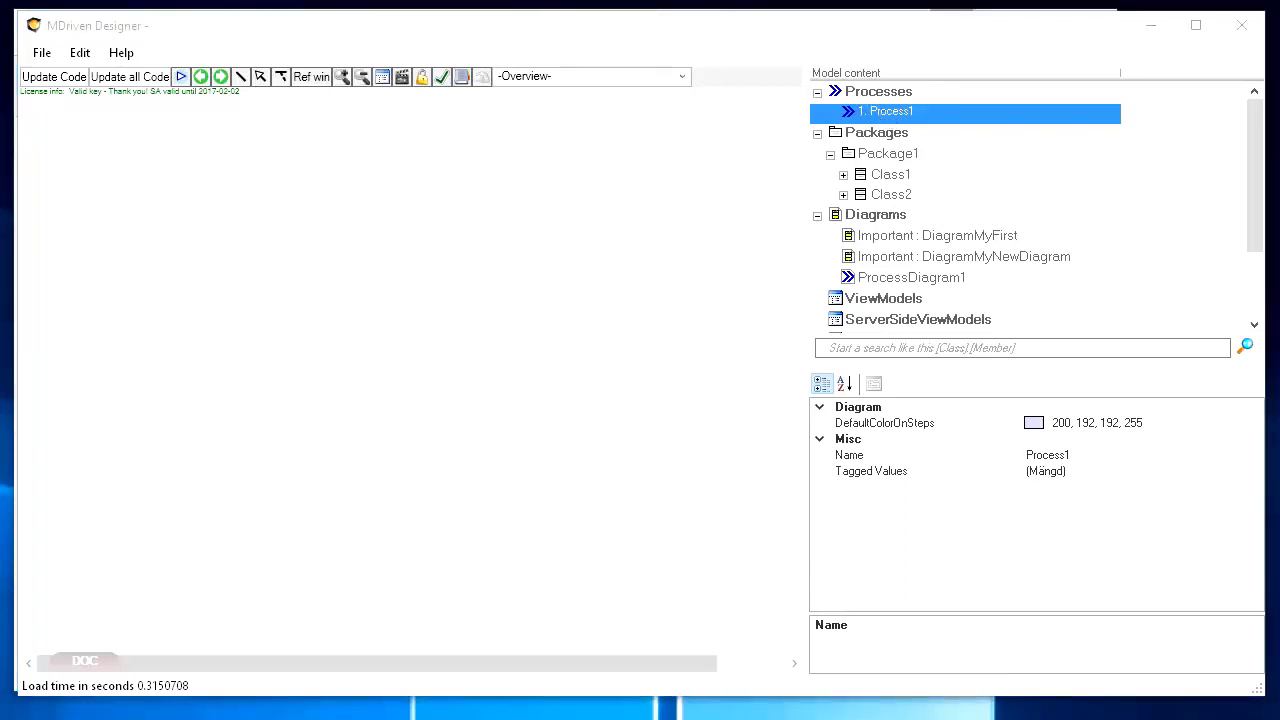
drag(0, 100, 867, 32)
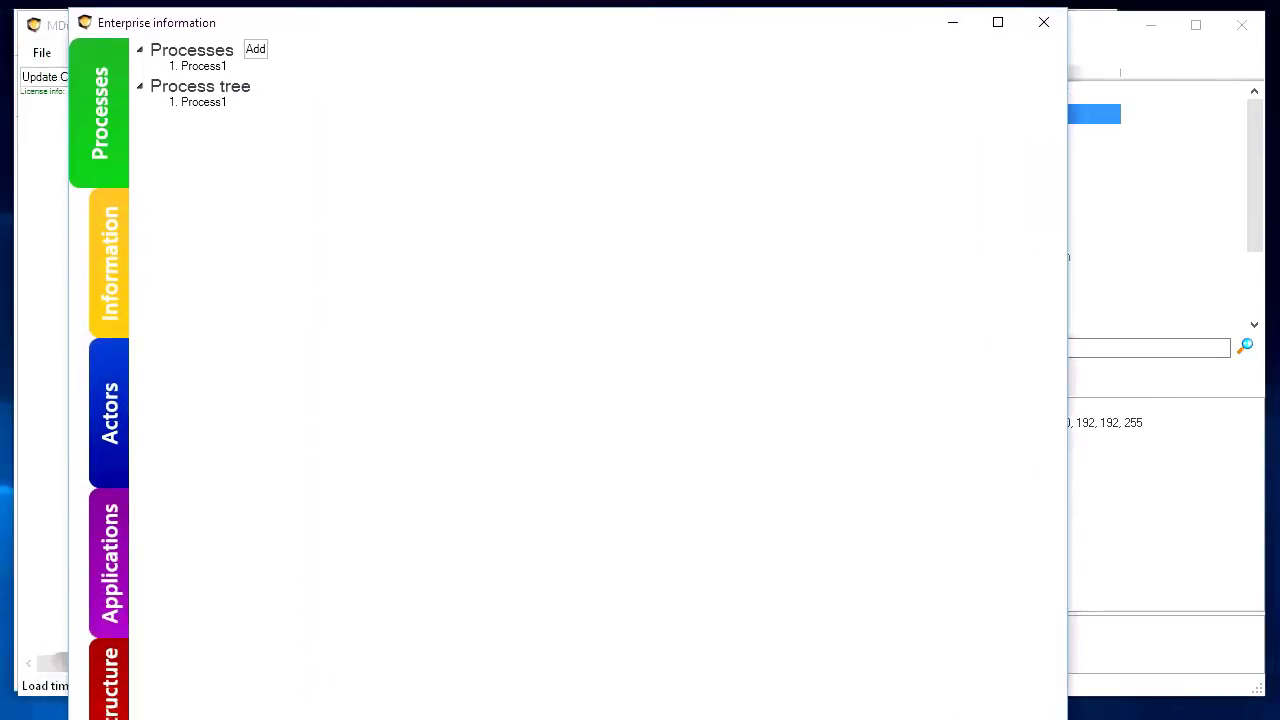
drag(1067, 719, 1118, 693)
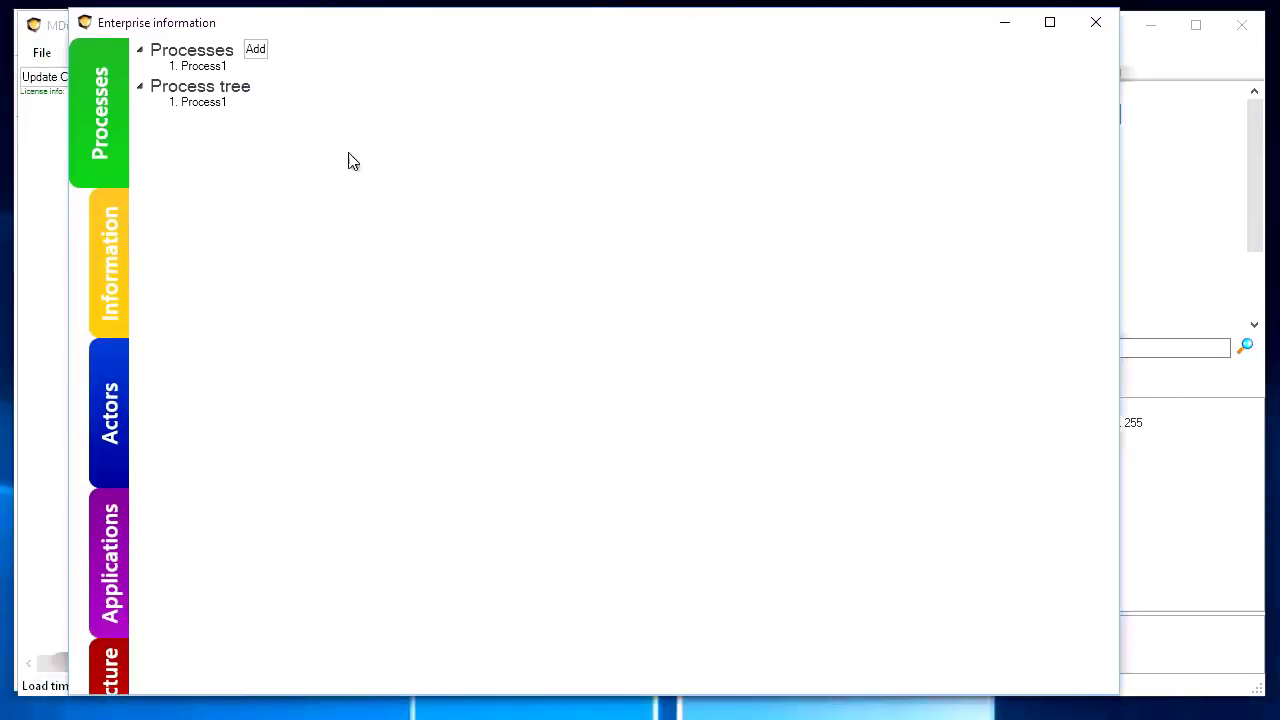
Step: Rename Process1 to FetchingMail in the Enterprise information window
click(188, 67)
click(513, 66)
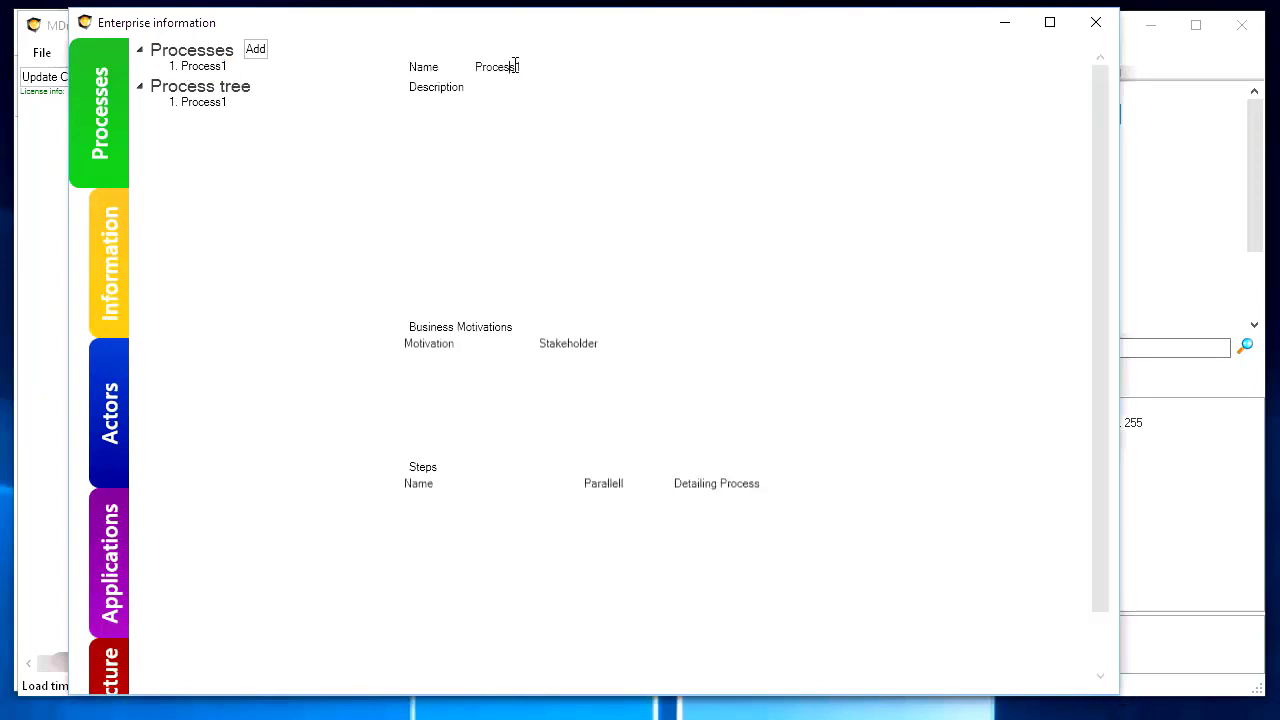
drag(540, 66, 420, 75)
click(540, 64)
double_click(540, 70)
text(FetchingMail)
key(Tab)
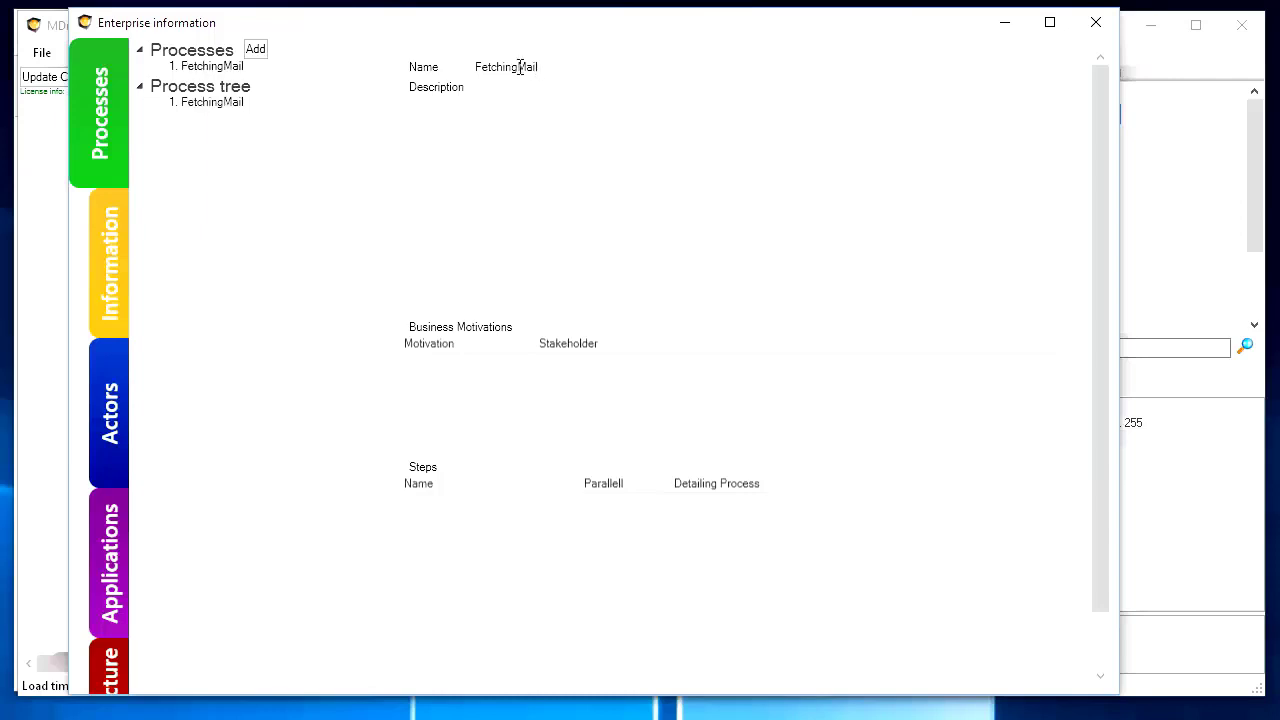
Step: Create and add three steps to the FetchingMail process
right_click(207, 76)
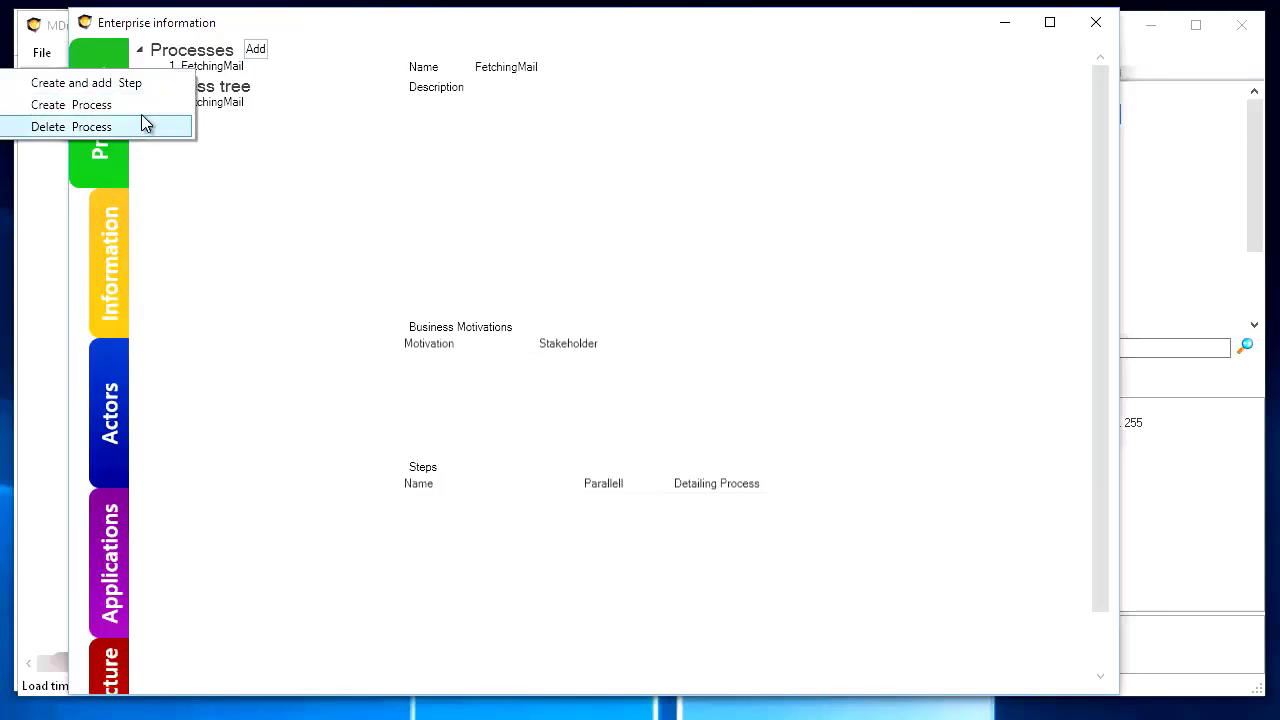
click(138, 89)
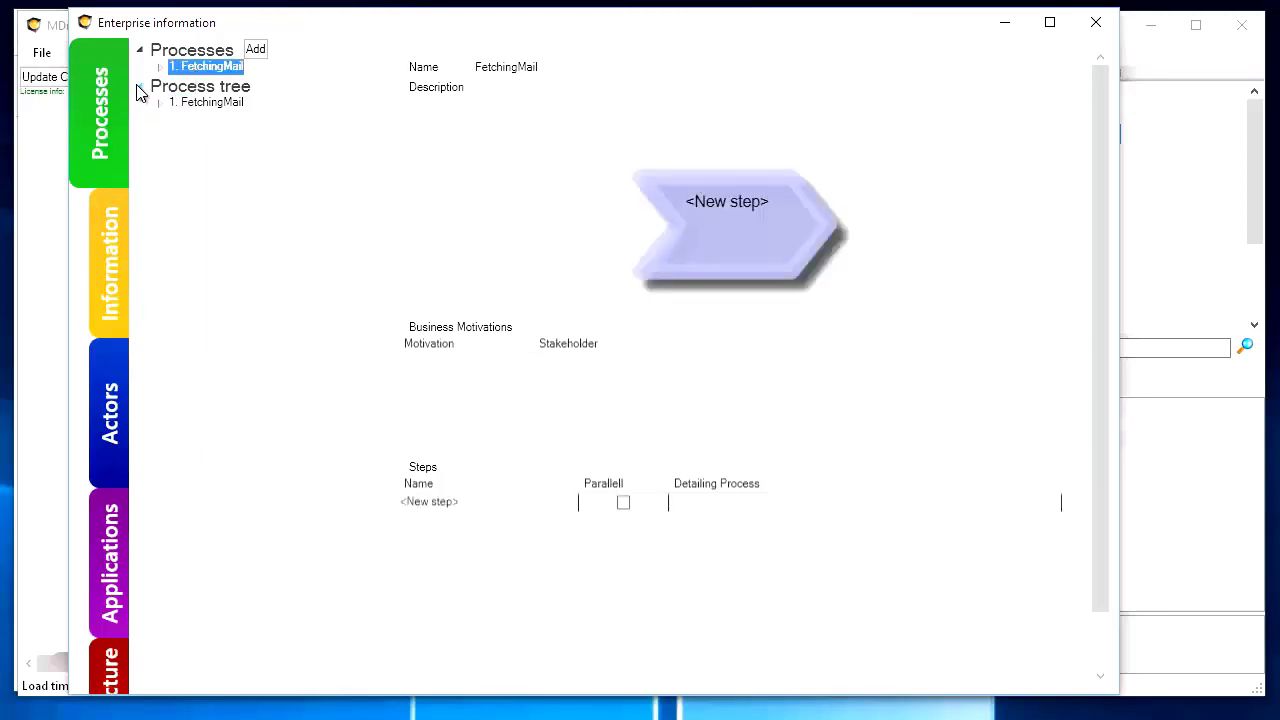
click(158, 68)
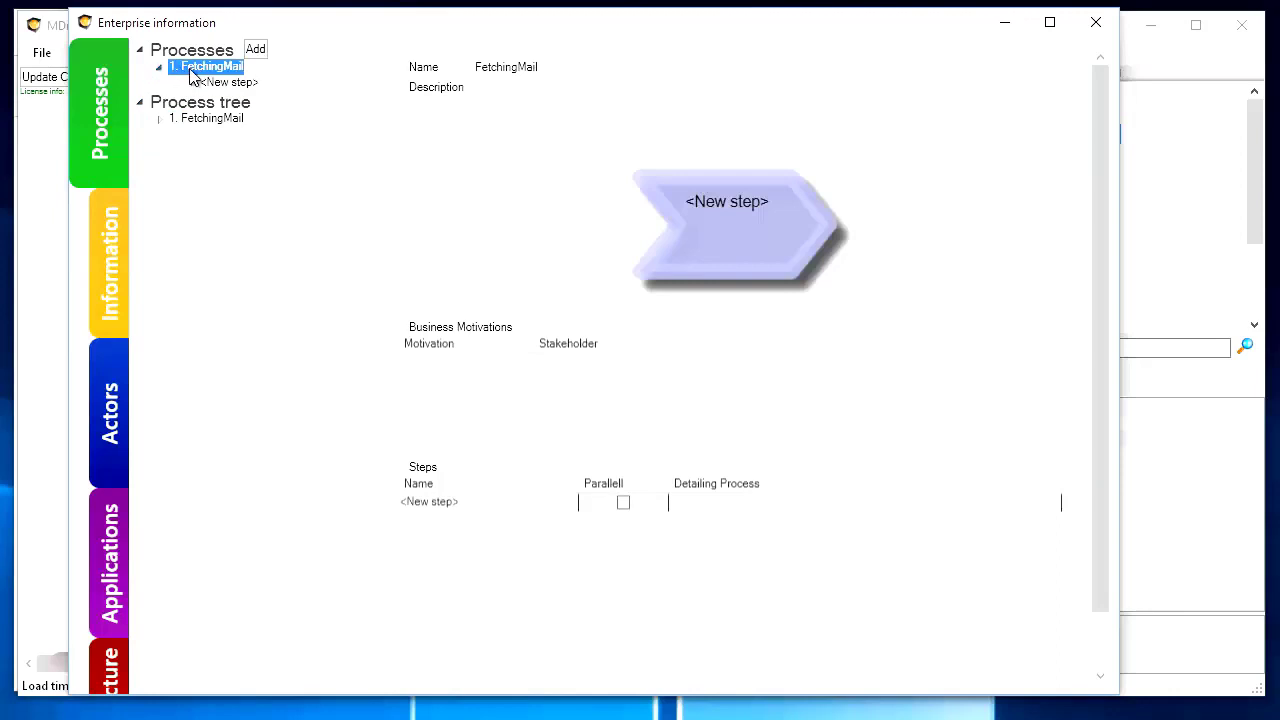
right_click(198, 76)
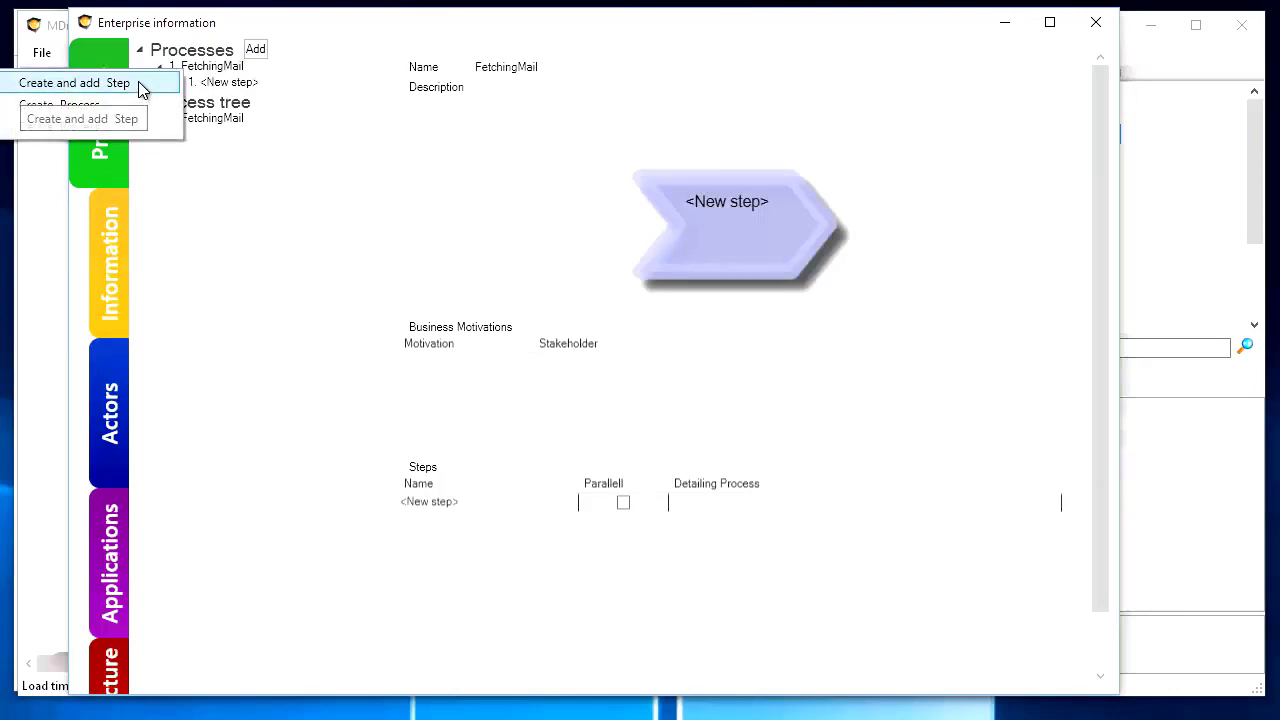
click(140, 88)
right_click(212, 82)
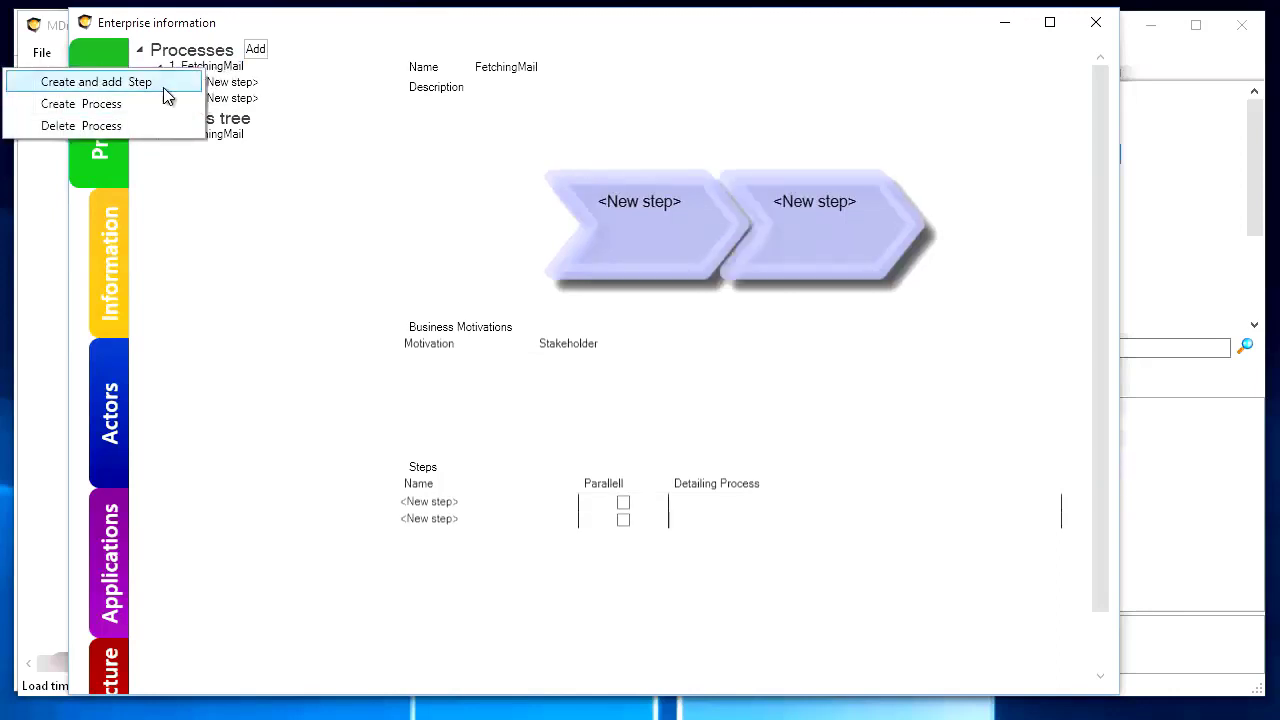
click(163, 85)
Step: Name the three process steps GoToPostOffice, TalkToLady and GoHome, in that order
click(544, 202)
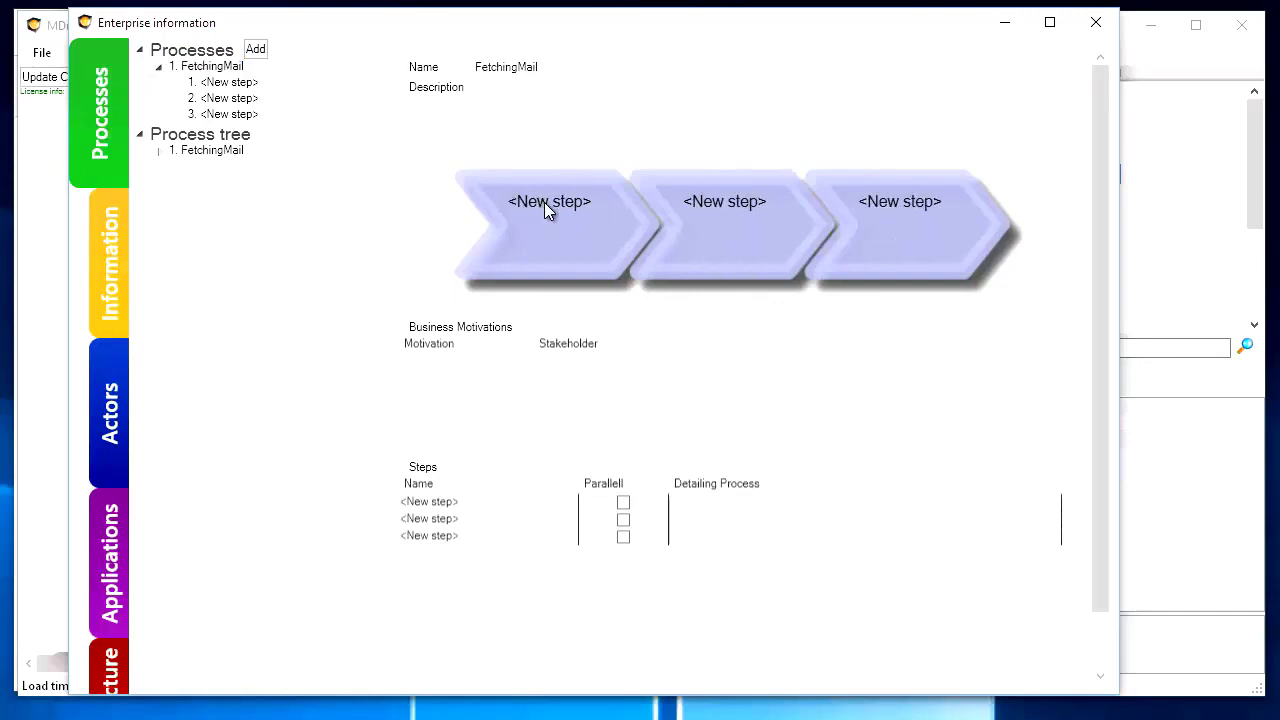
click(444, 503)
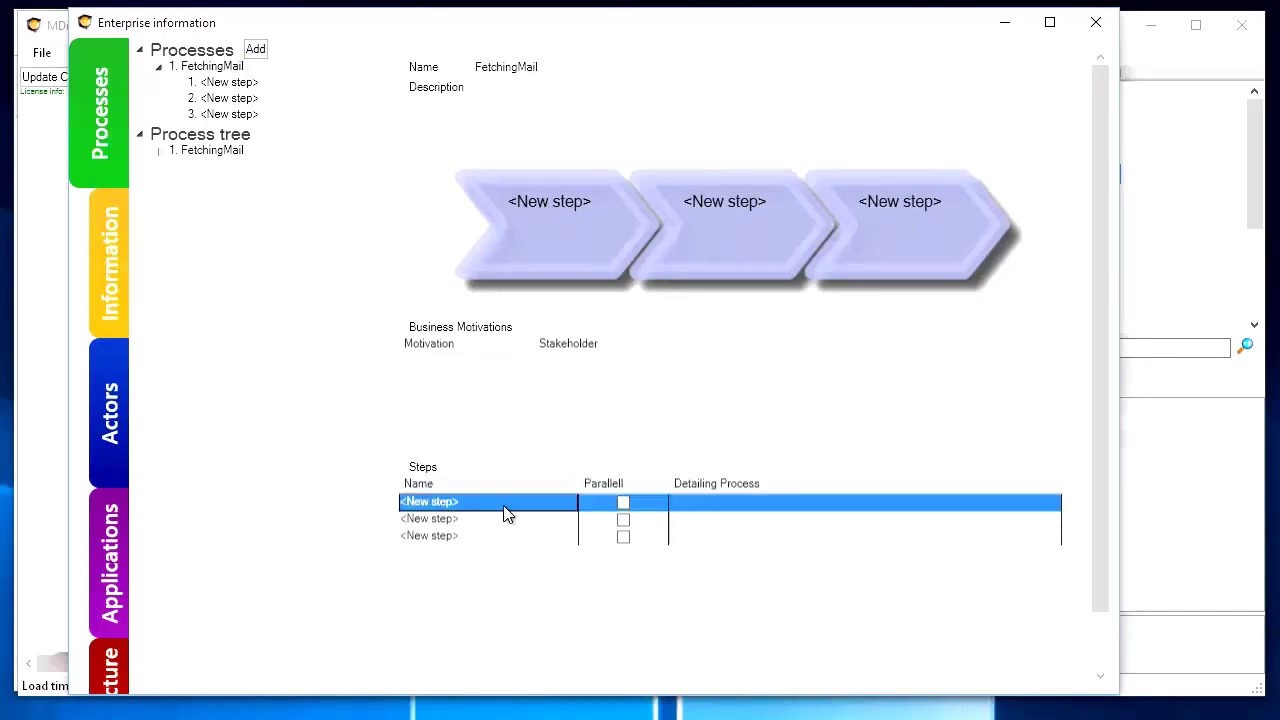
text(GoToPostOffice)
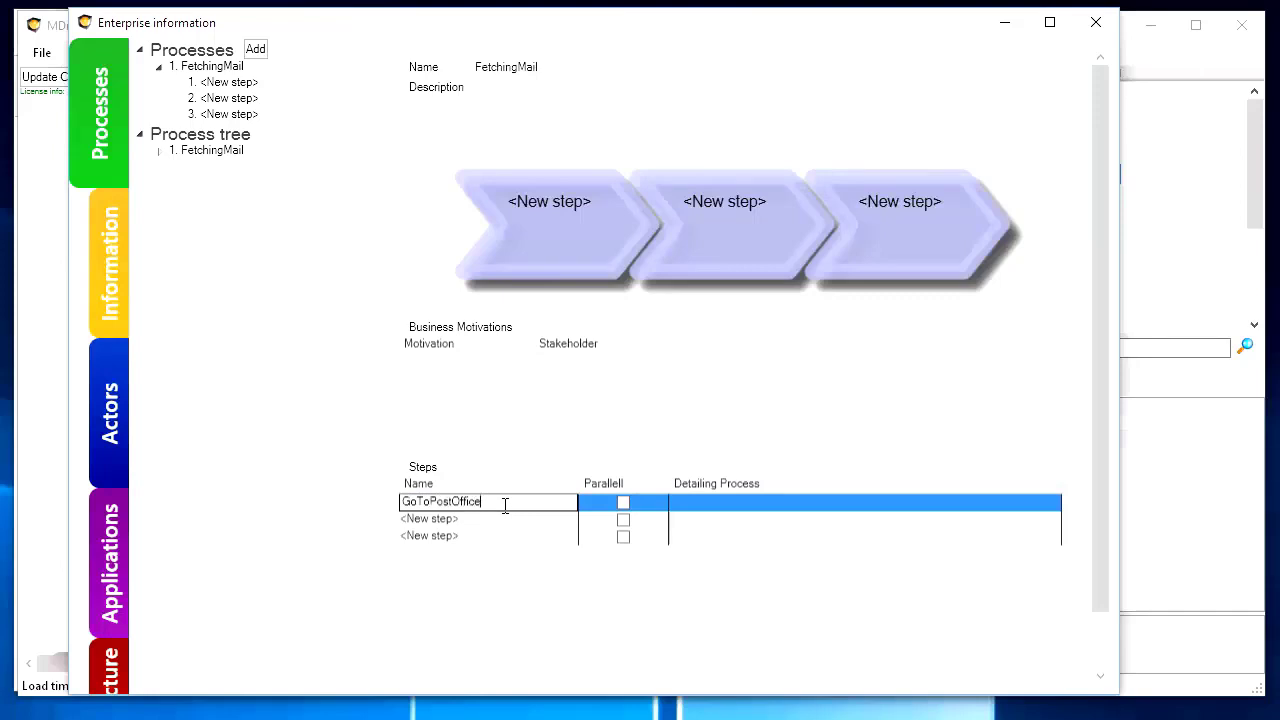
key(Return)
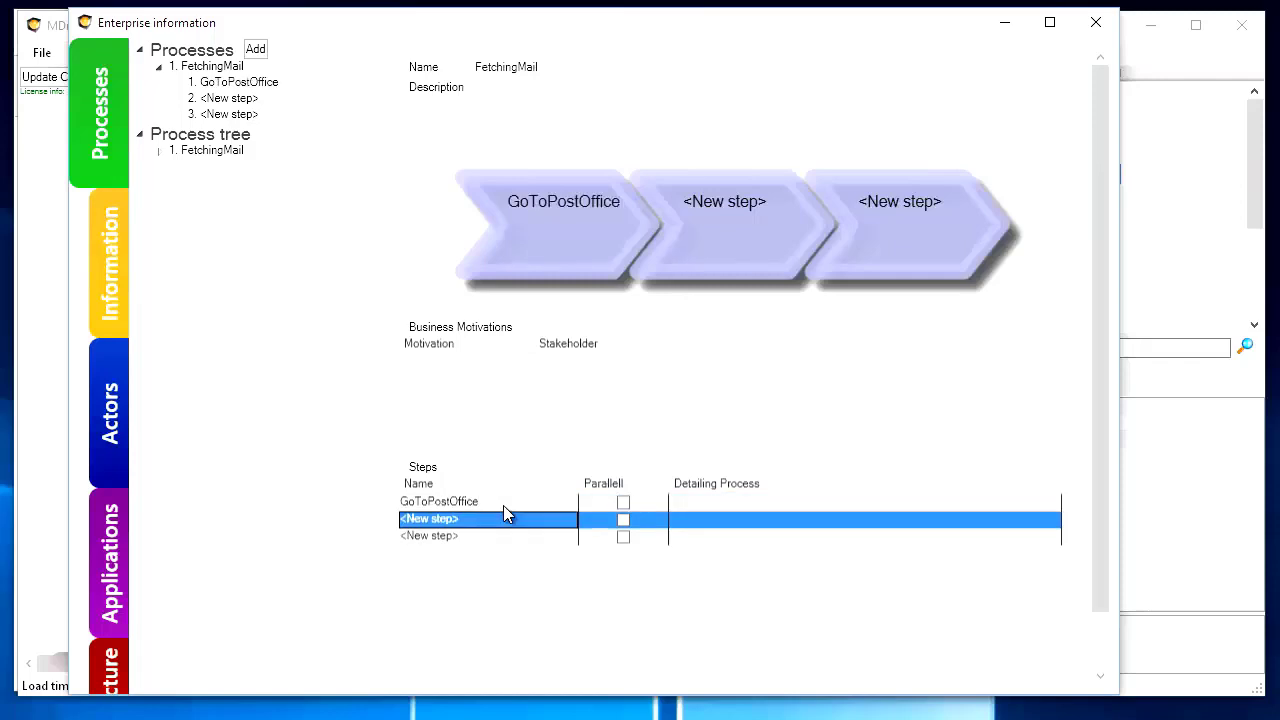
text(Talk)
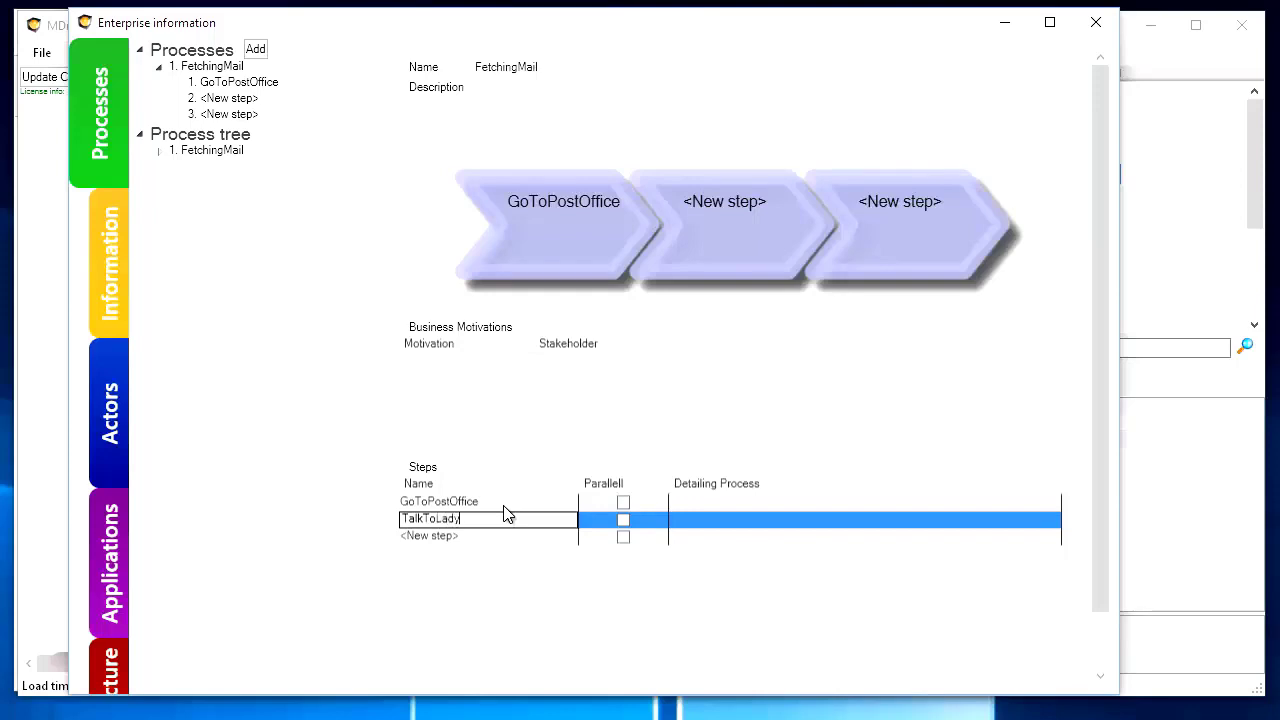
text(ToLady)
key(Return)
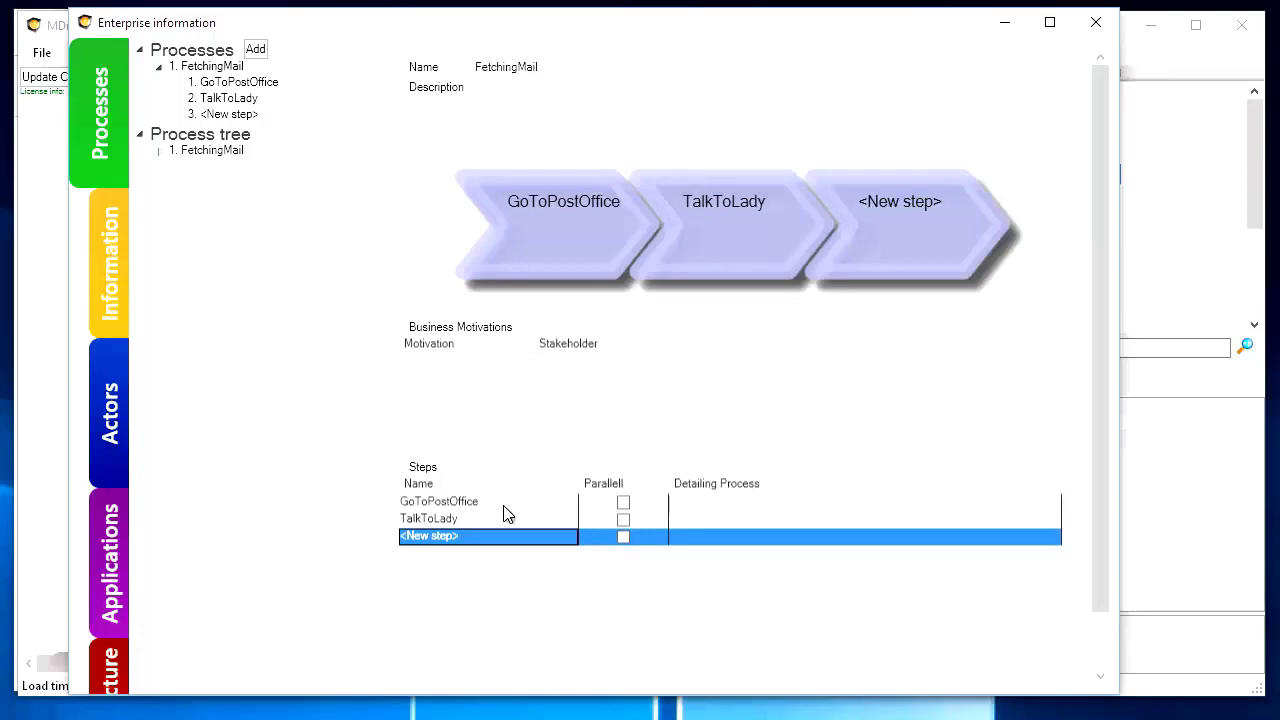
text(GoHome)
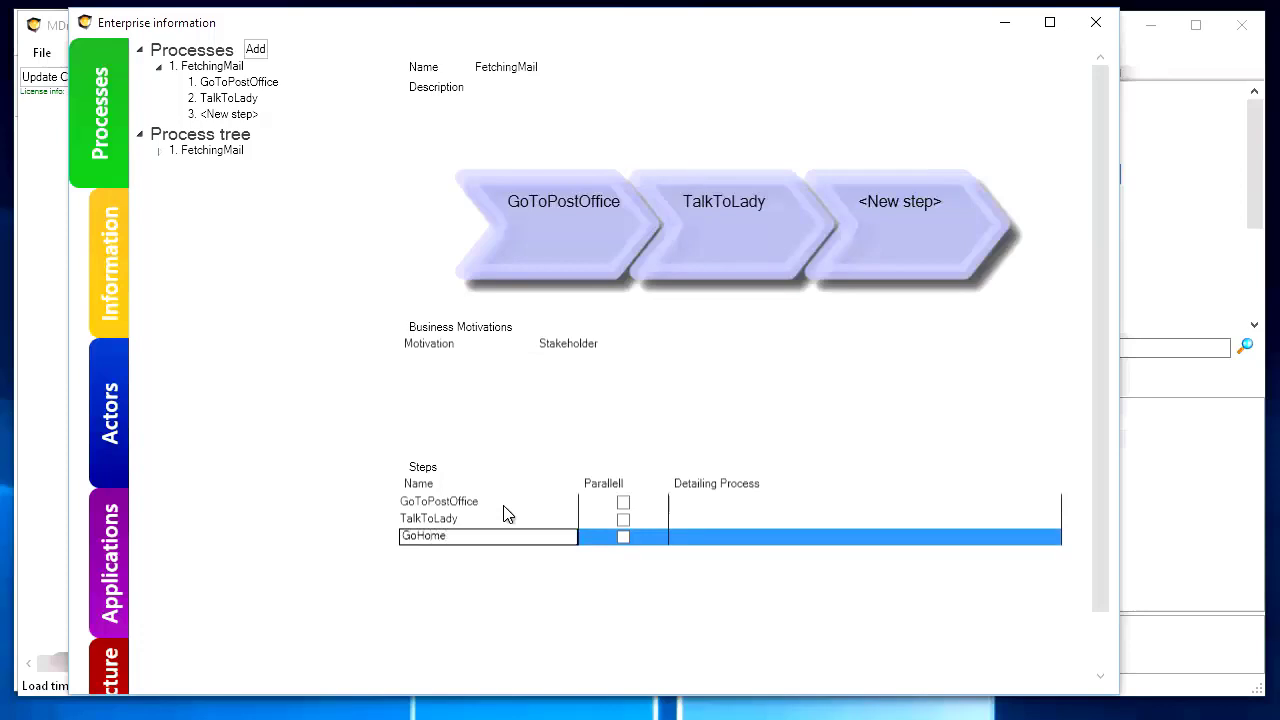
key(Return)
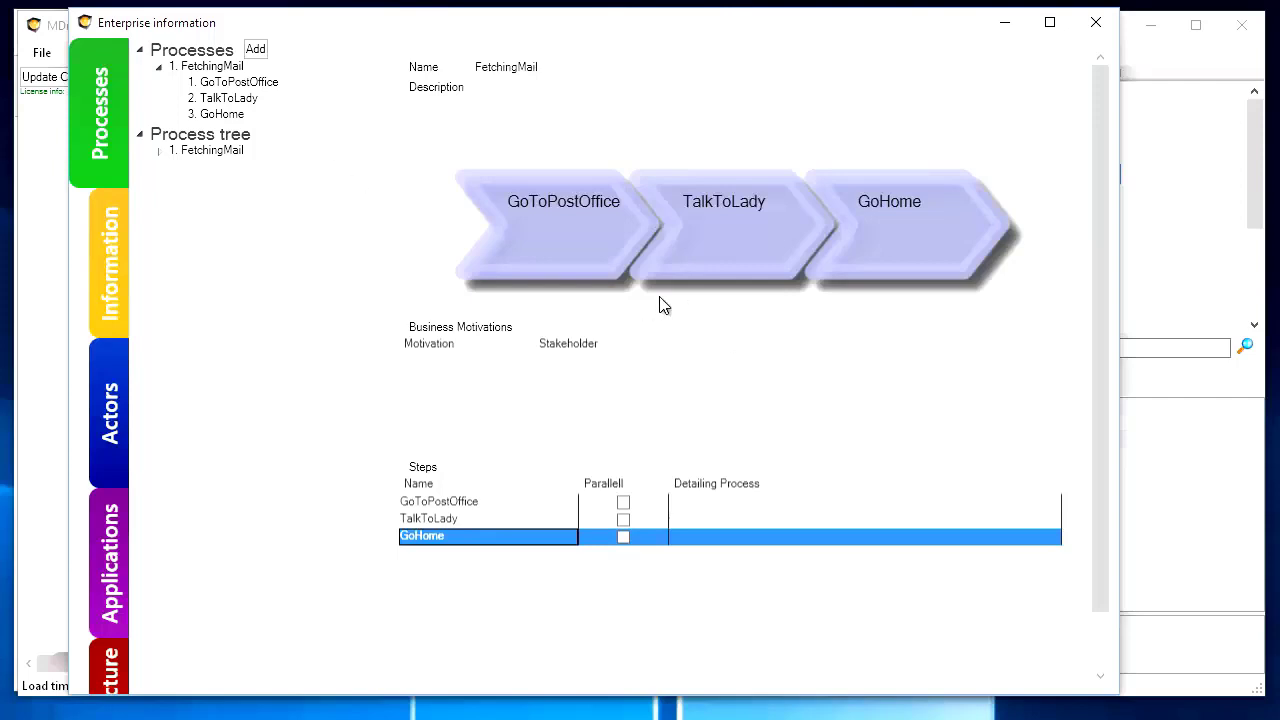
Step: Return to the main designer window and place the FetchingMail process from the model tree in the upper part of the process diagram
drag(313, 17, 317, 139)
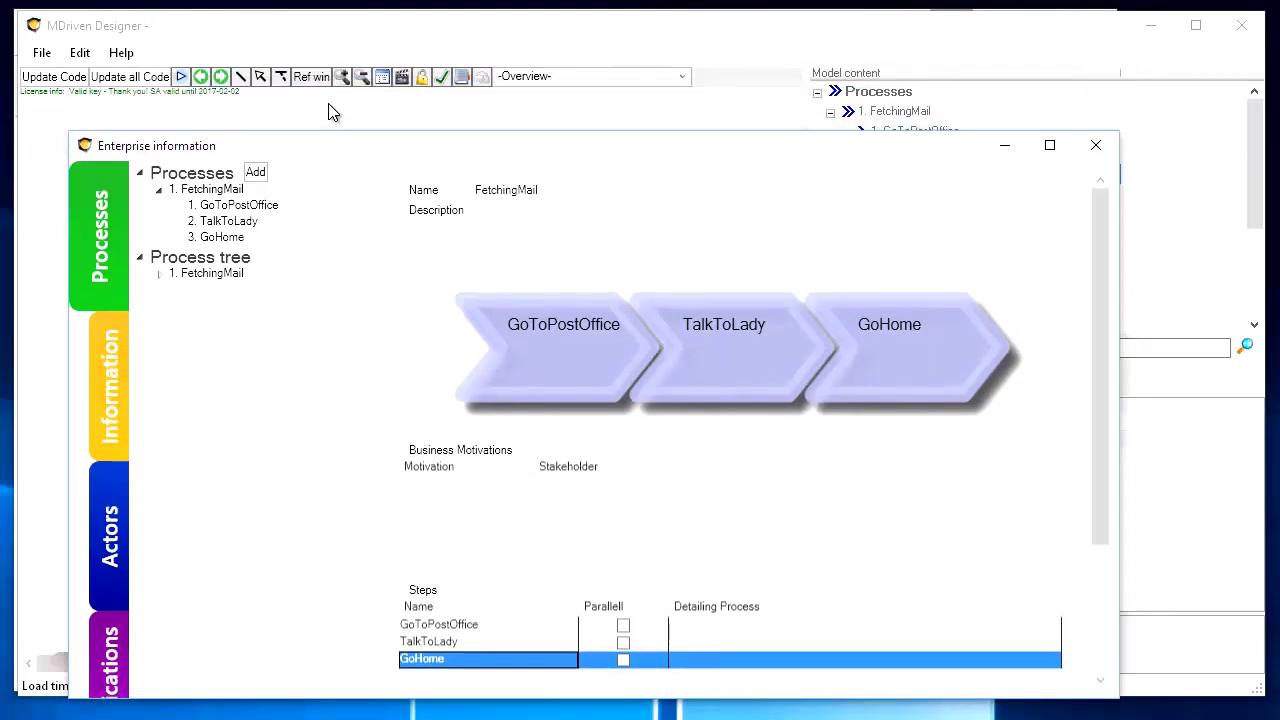
click(333, 112)
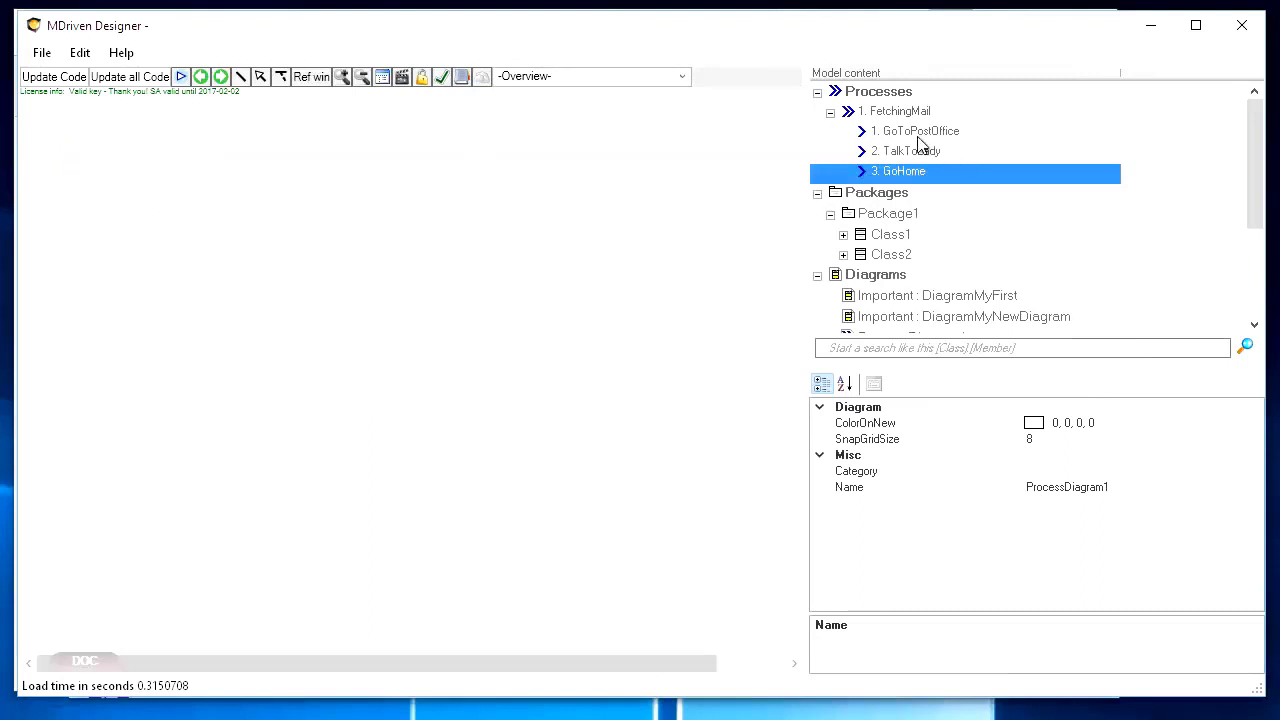
click(872, 114)
drag(205, 222, 167, 199)
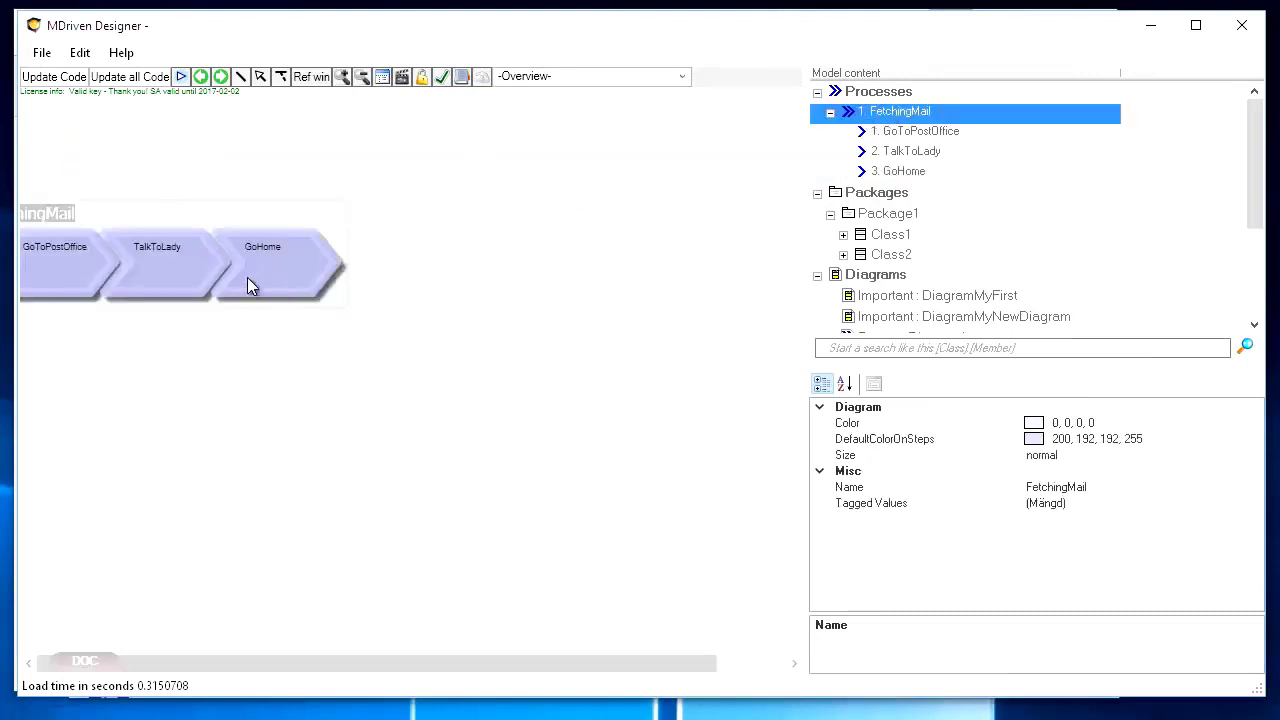
click(330, 216)
mouse_move(469, 277)
mouse_down()
mouse_move(491, 314)
mouse_move(486, 263)
mouse_up()
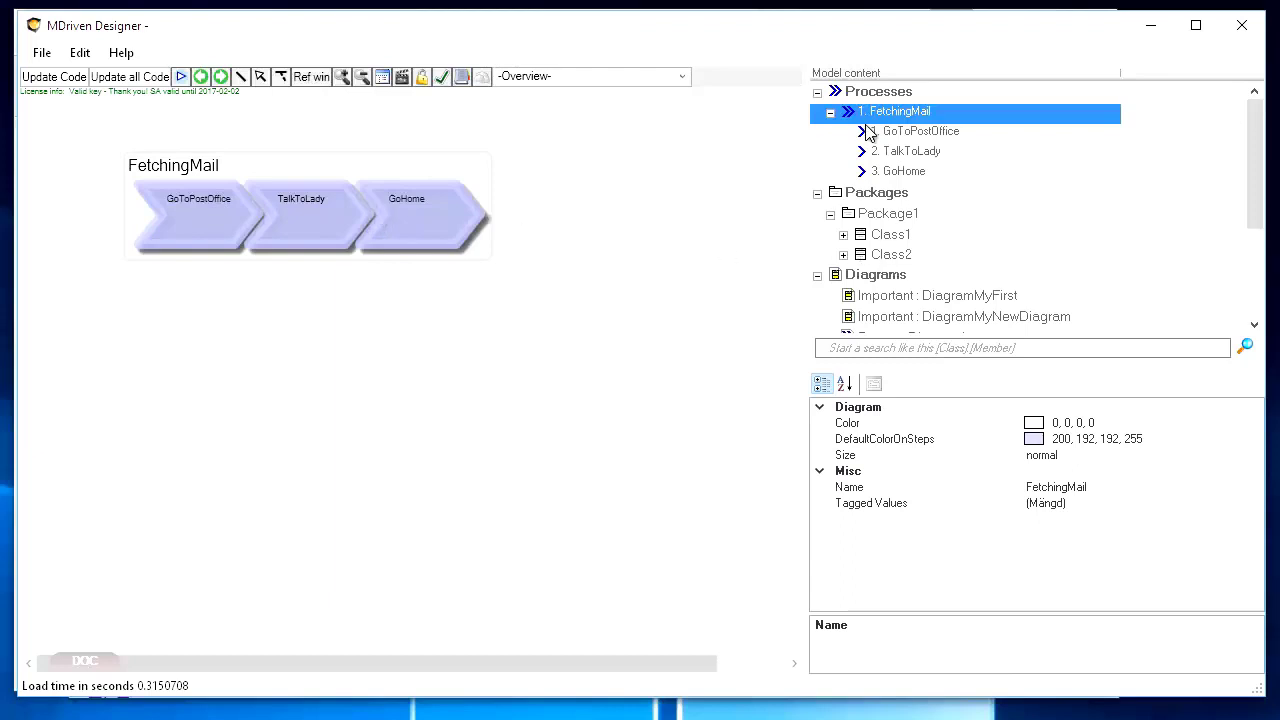
Step: Collapse the FetchingMail process in the model tree, open DiagramMyFirst and select Class1 in it
click(832, 116)
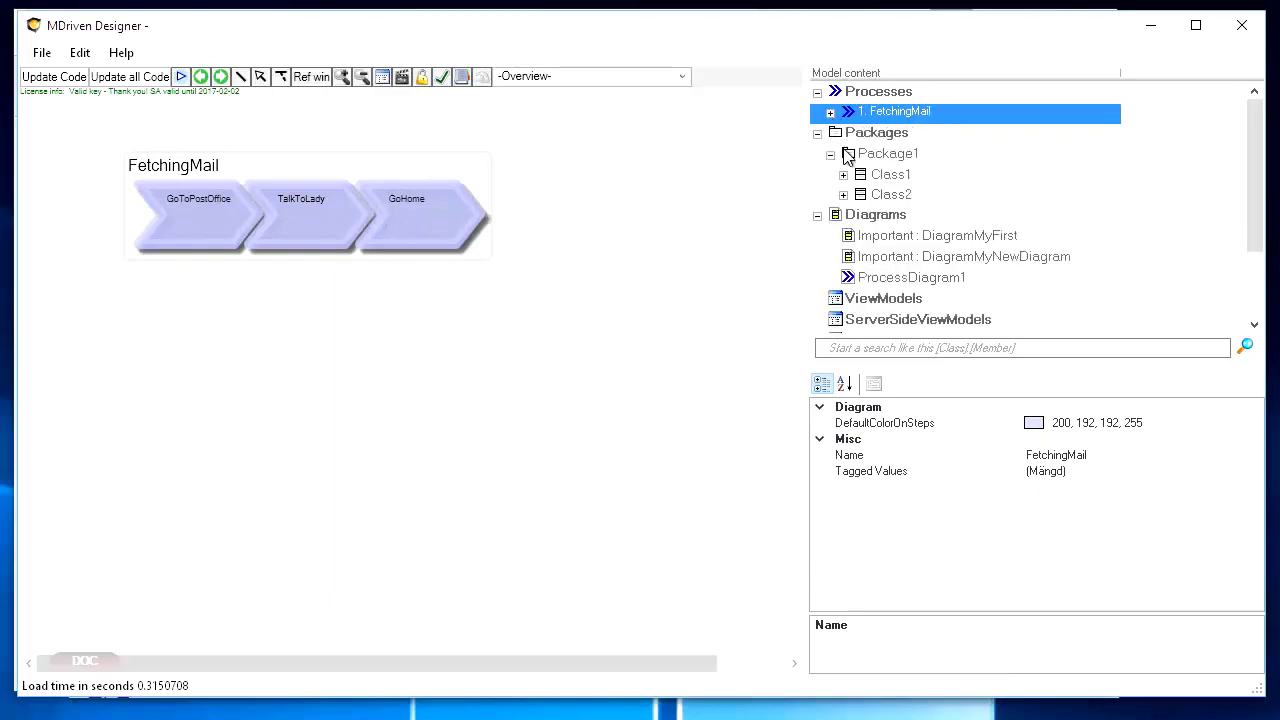
click(883, 218)
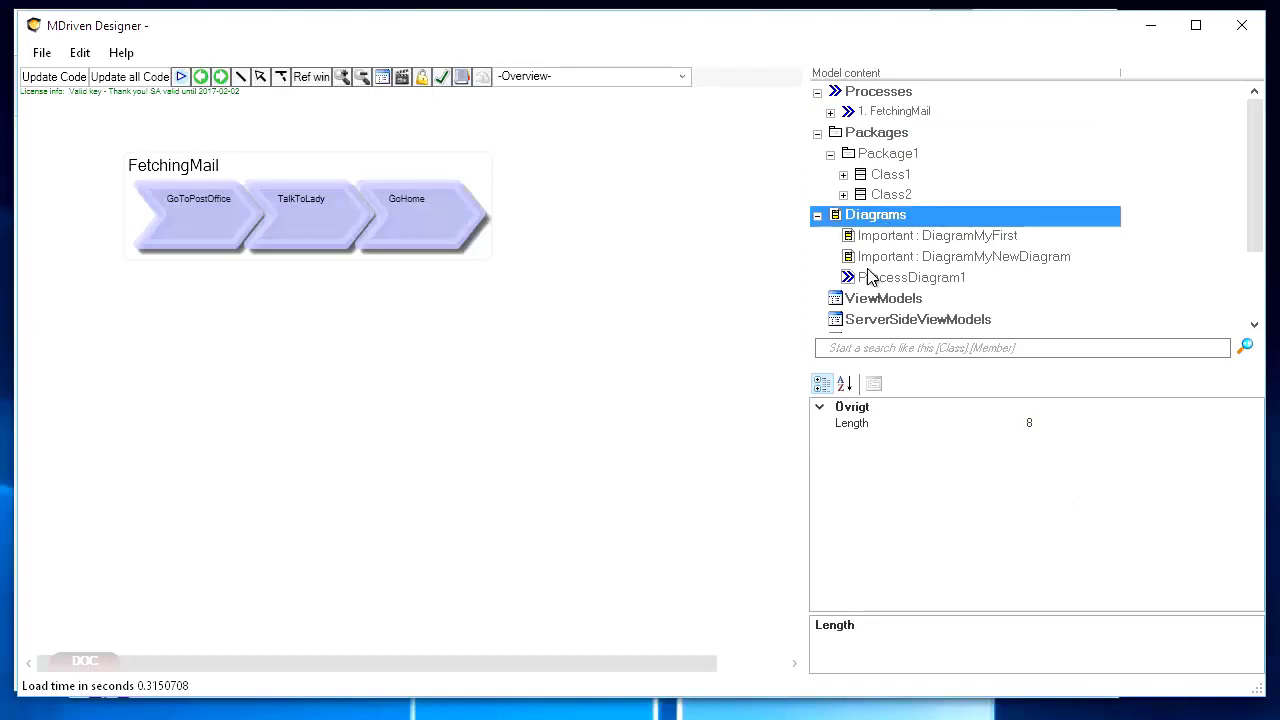
click(884, 240)
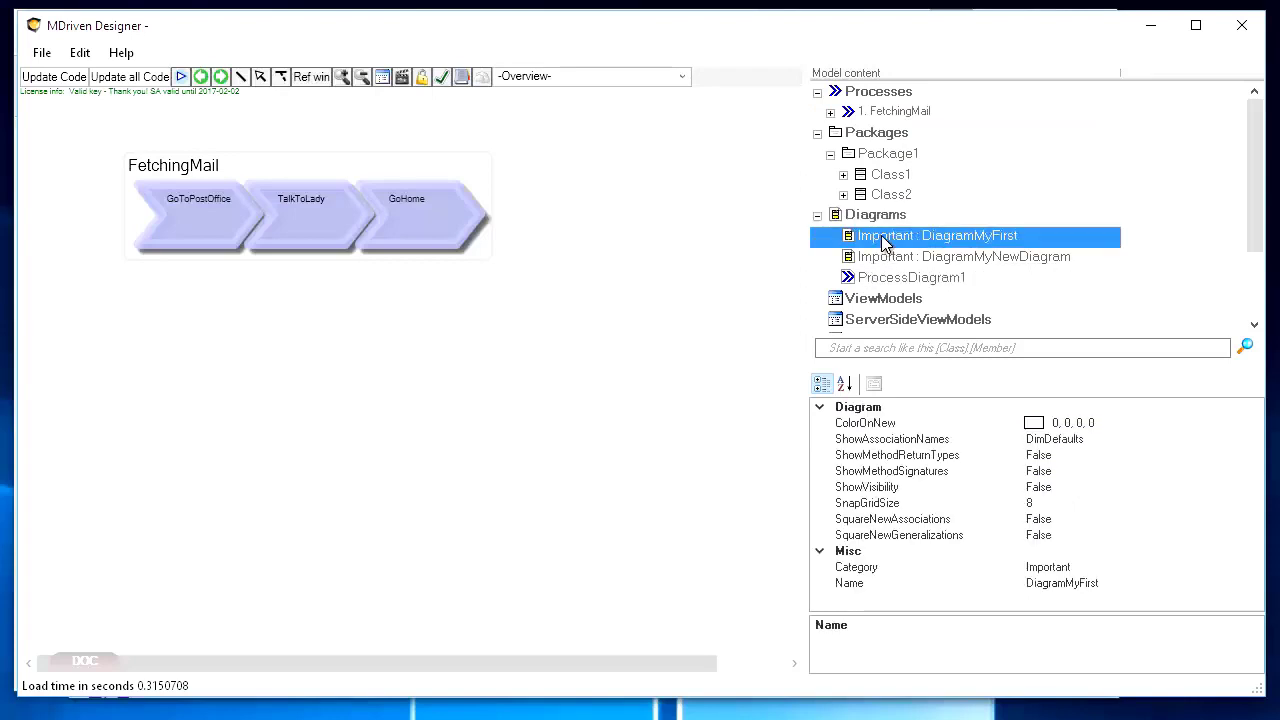
drag(186, 272, 189, 251)
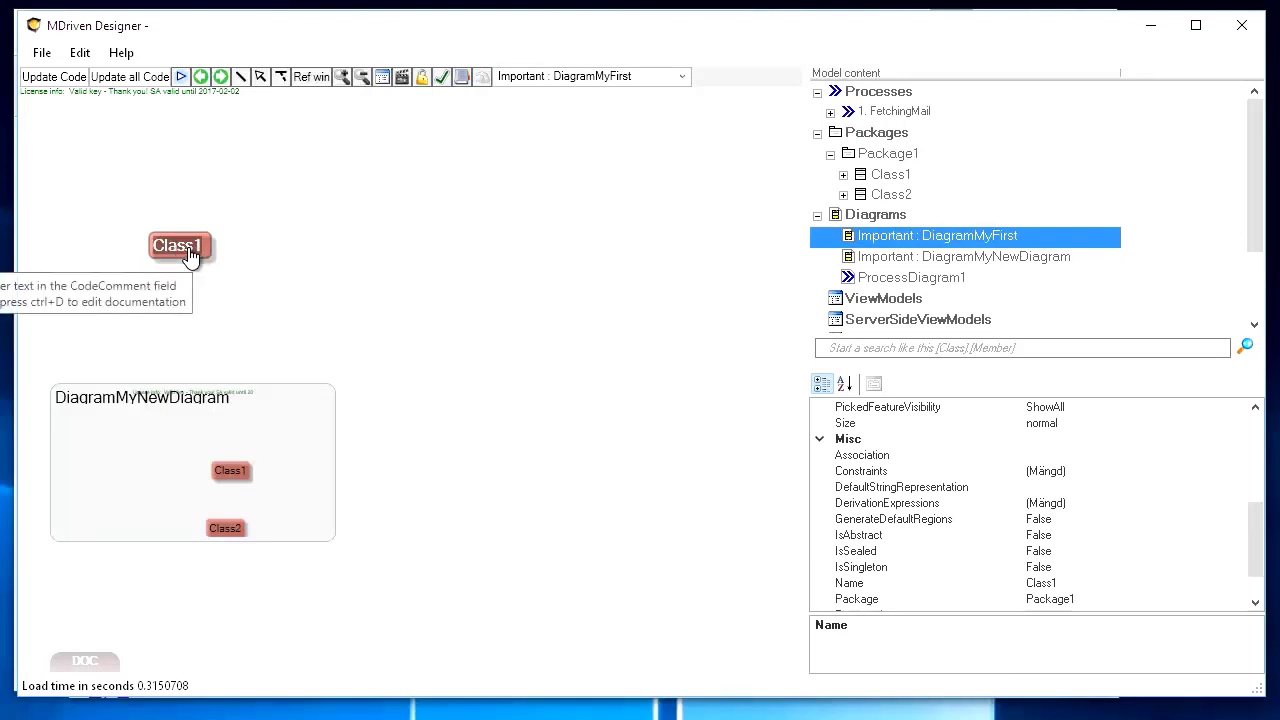
Step: Move Class1 up and to the right in DiagramMyFirst and add a state machine to it
drag(184, 253, 291, 215)
right_click(201, 240)
right_click(291, 215)
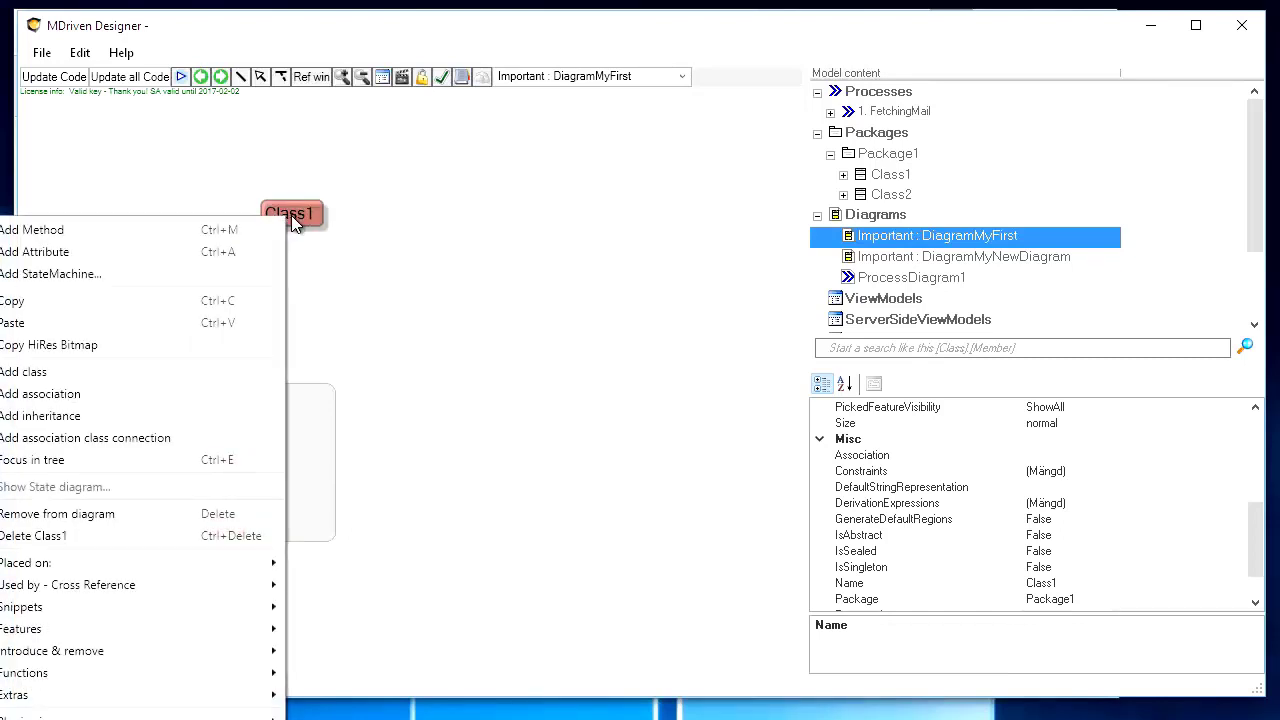
click(221, 274)
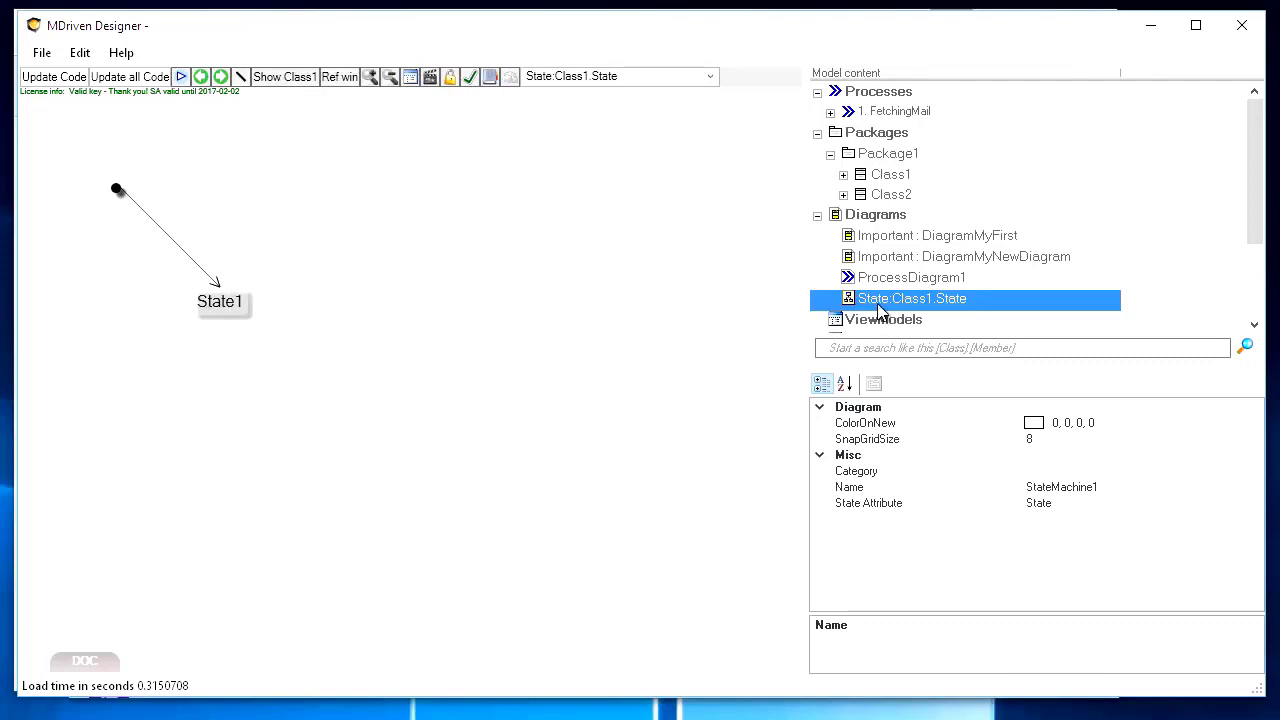
Step: Leave the state diagram and go back to DiagramMyFirst by way of the process diagram
click(201, 78)
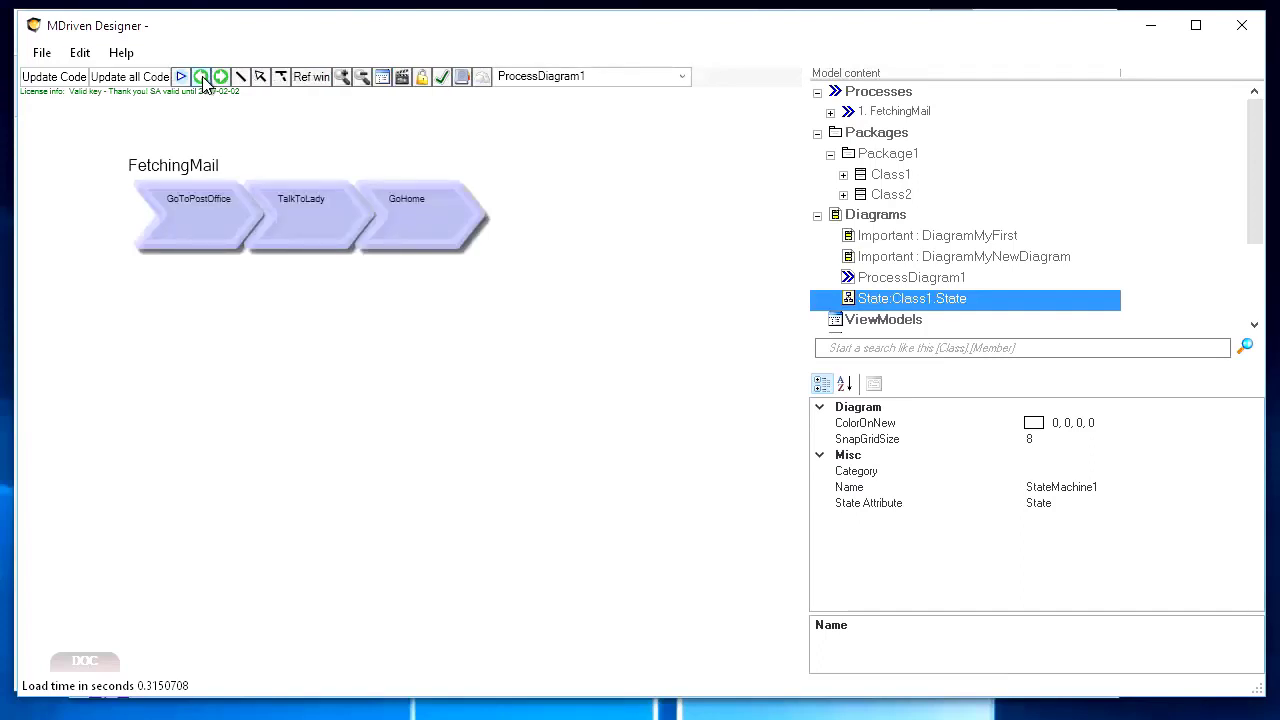
click(534, 78)
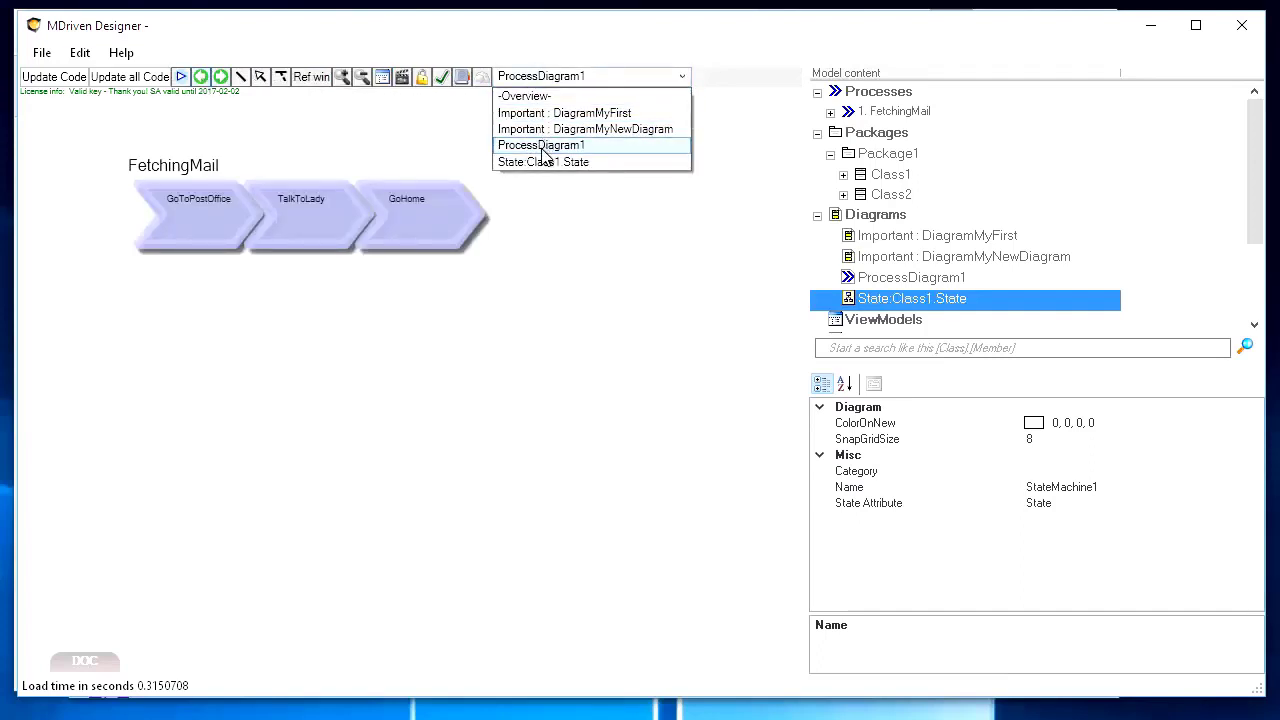
click(547, 115)
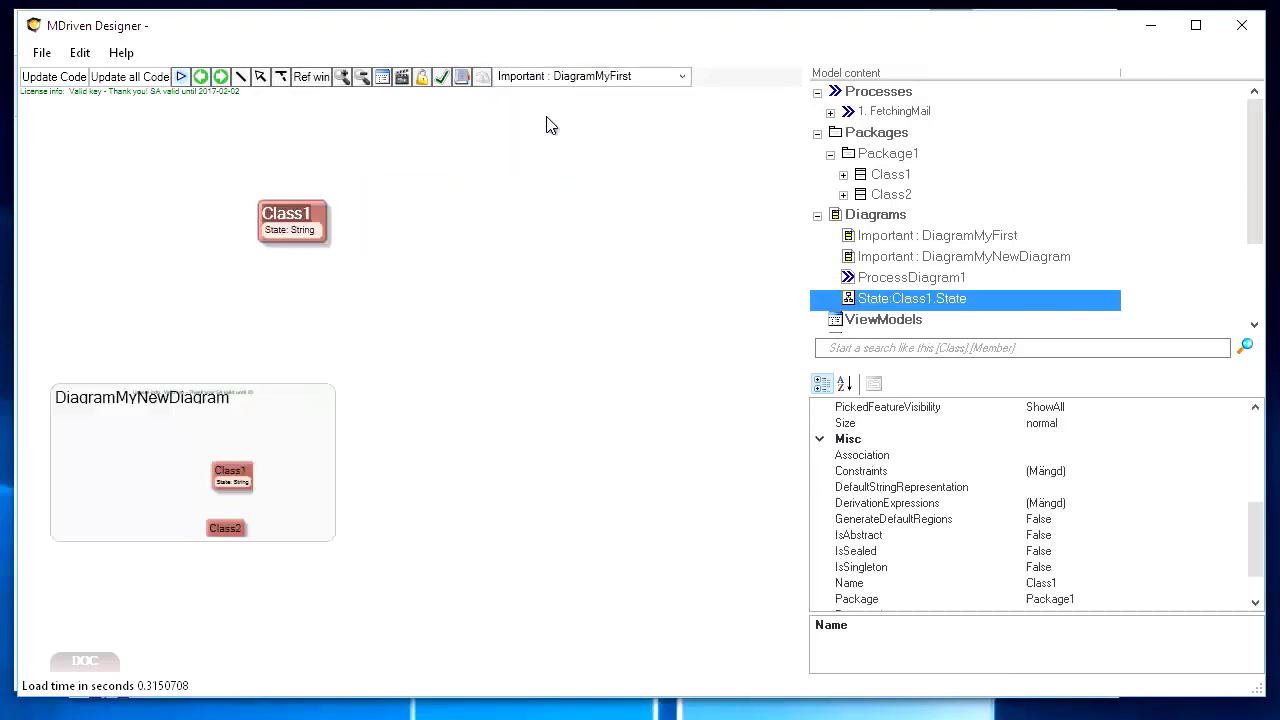
Step: Examine the properties of Class1's State attribute, from Code to Misc, and open its tagged values
click(280, 238)
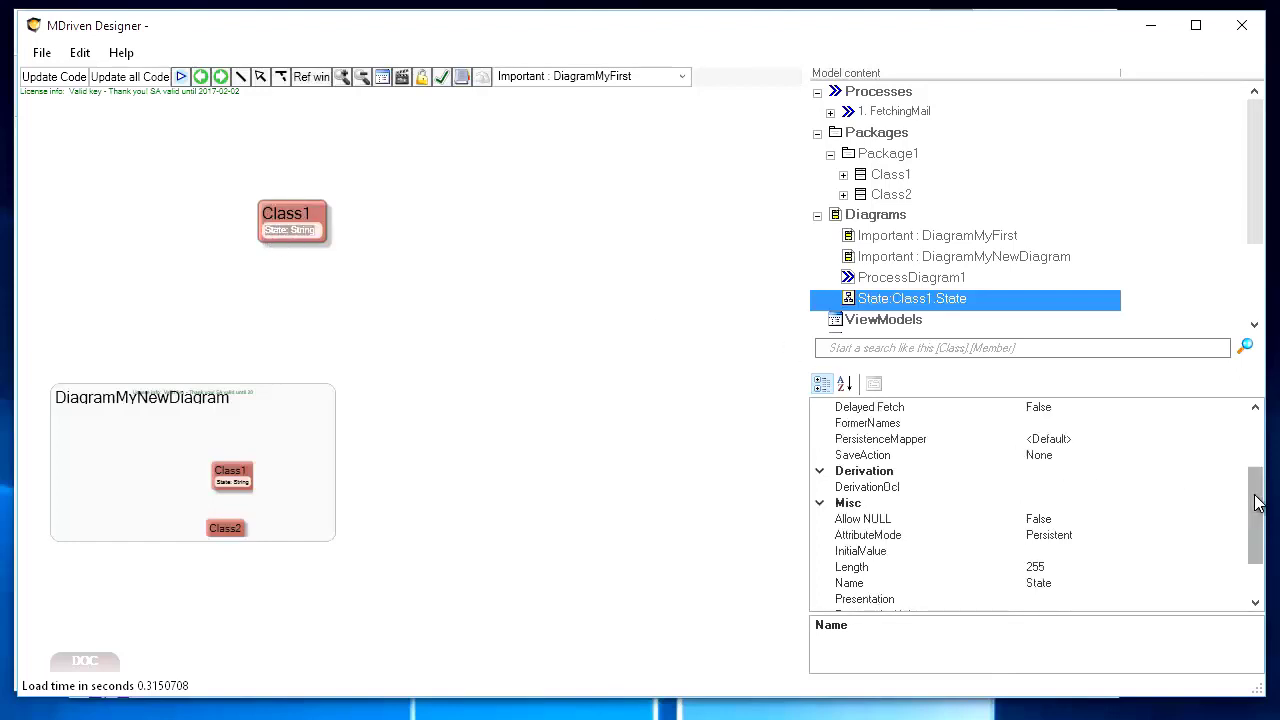
drag(1258, 503, 1258, 448)
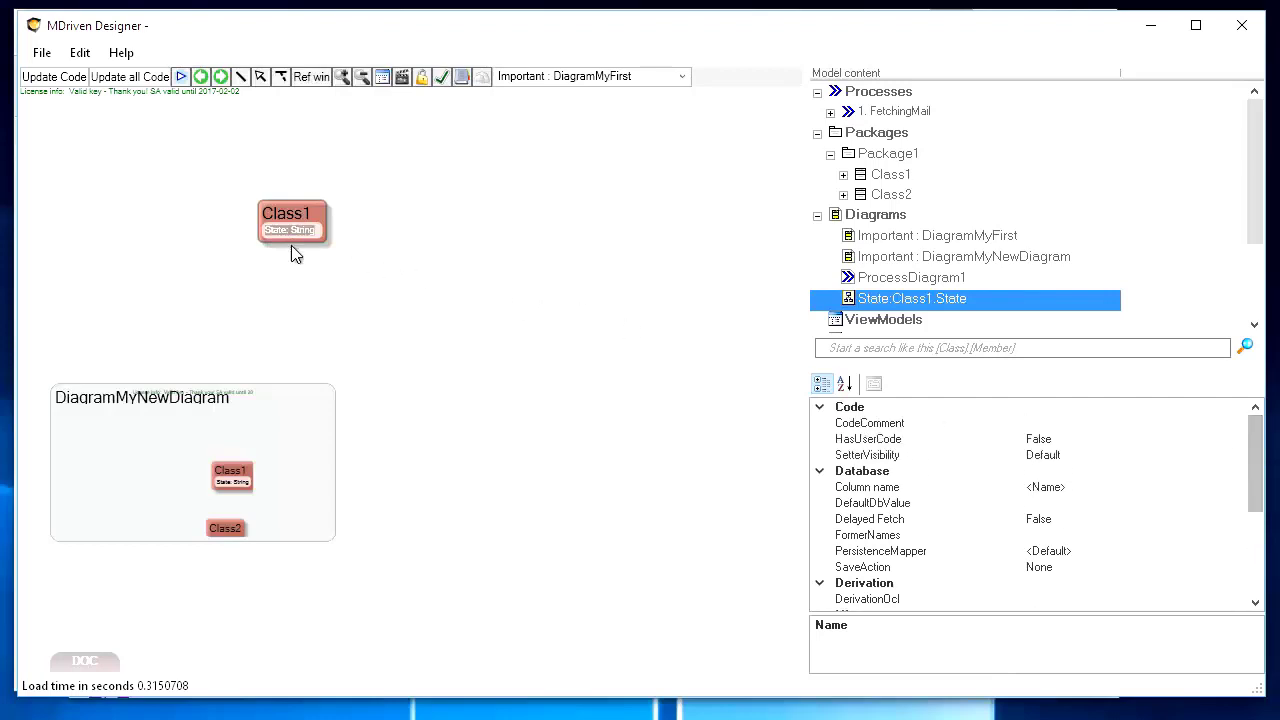
scroll(280, 232, down, 2)
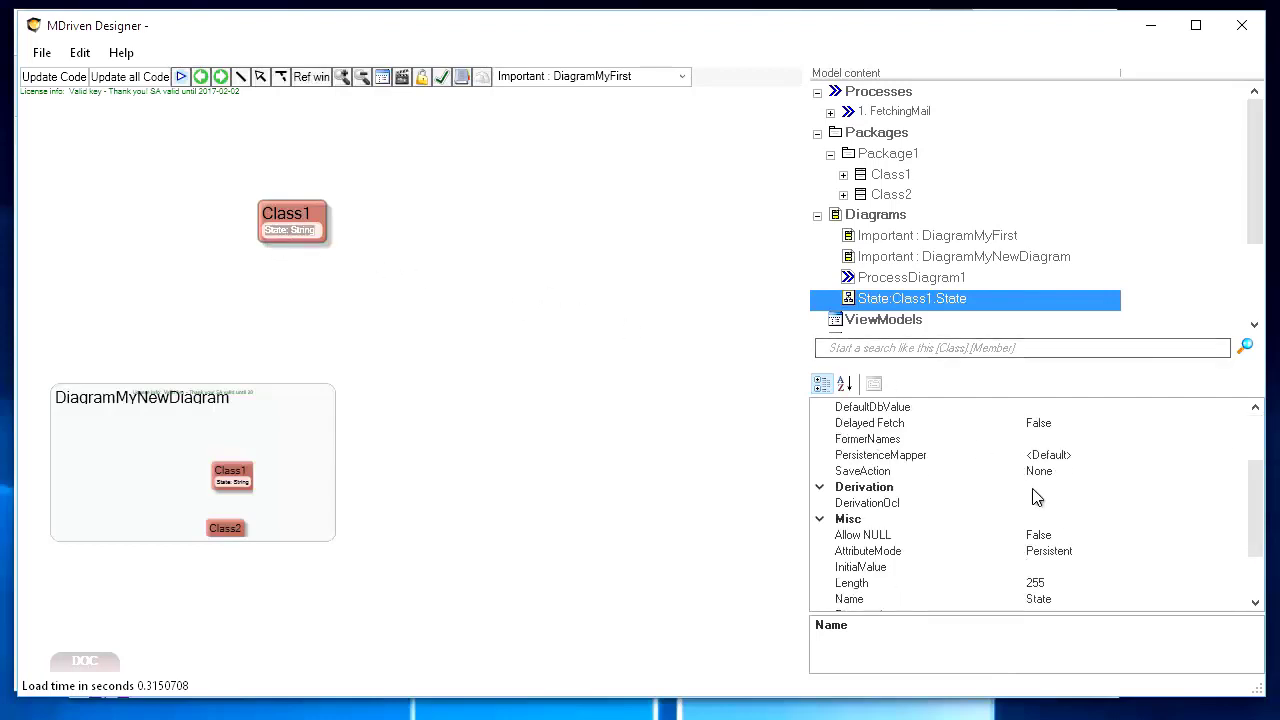
drag(1257, 482, 1262, 526)
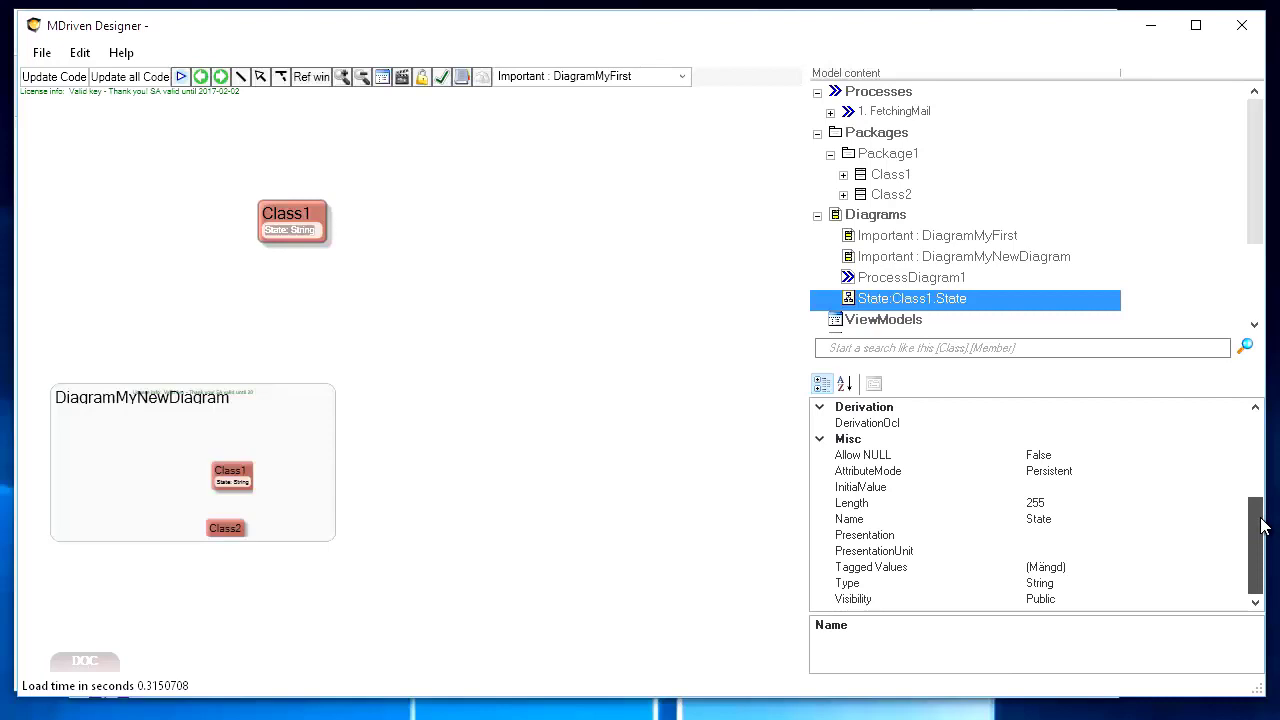
drag(1262, 526, 1265, 411)
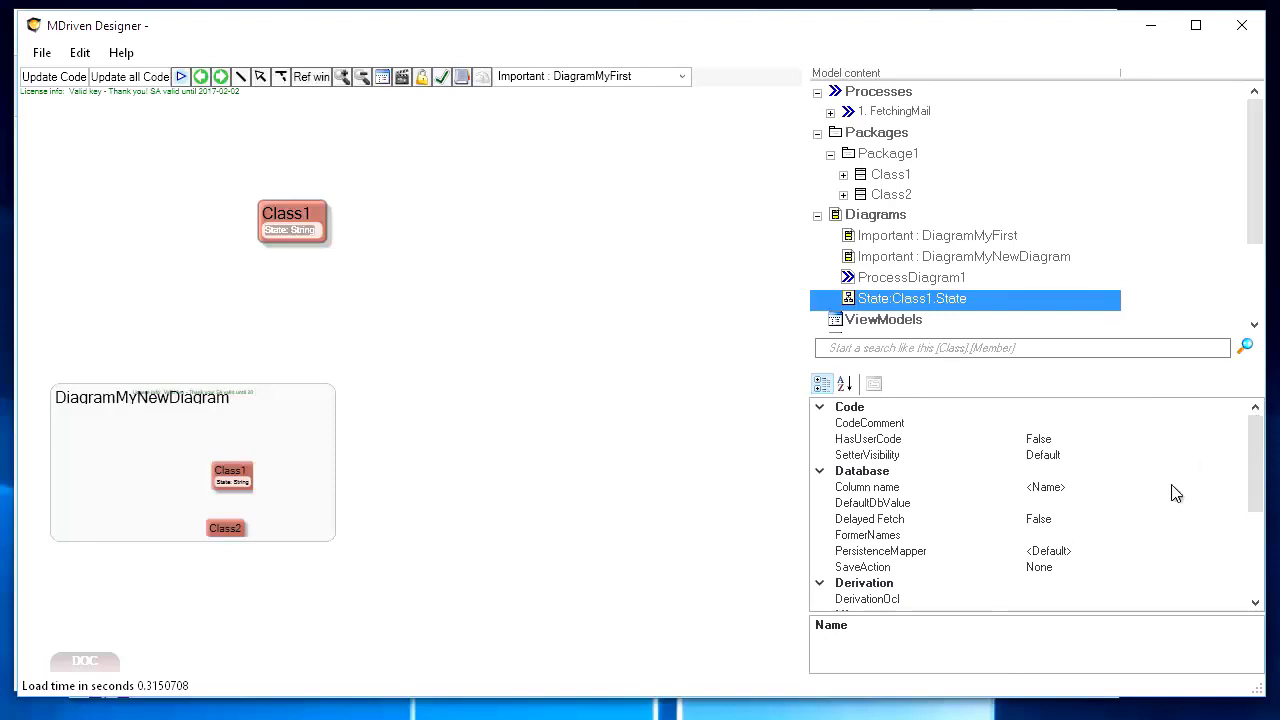
drag(1257, 468, 1252, 558)
click(1156, 567)
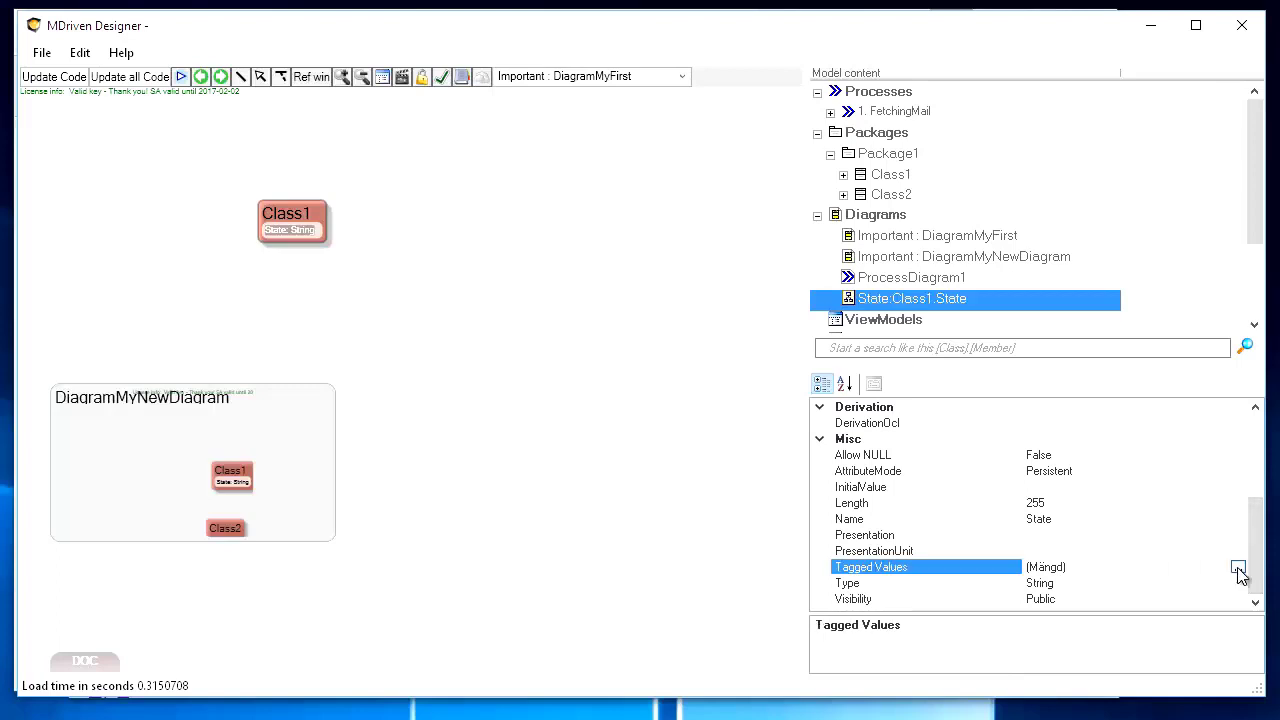
click(1237, 567)
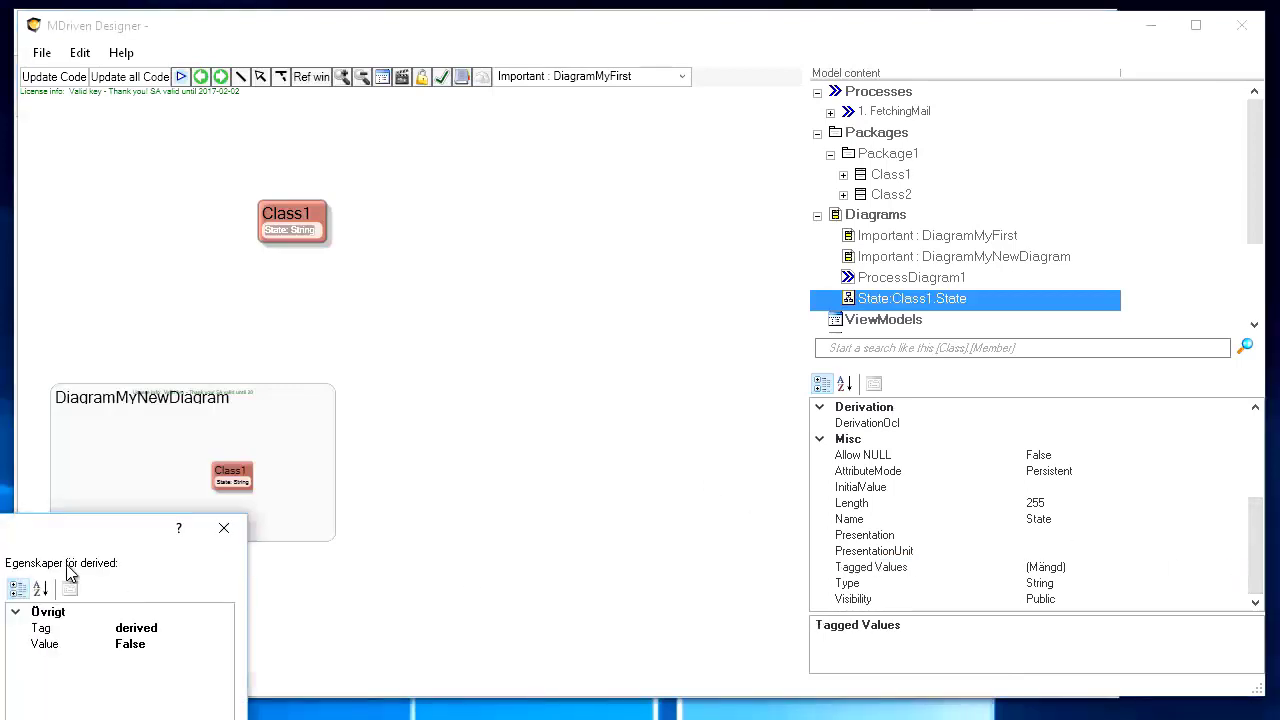
Step: Bring the tagged values editor into view, look through the State attribute's tag list and close the editor without changes
drag(43, 531, 585, 338)
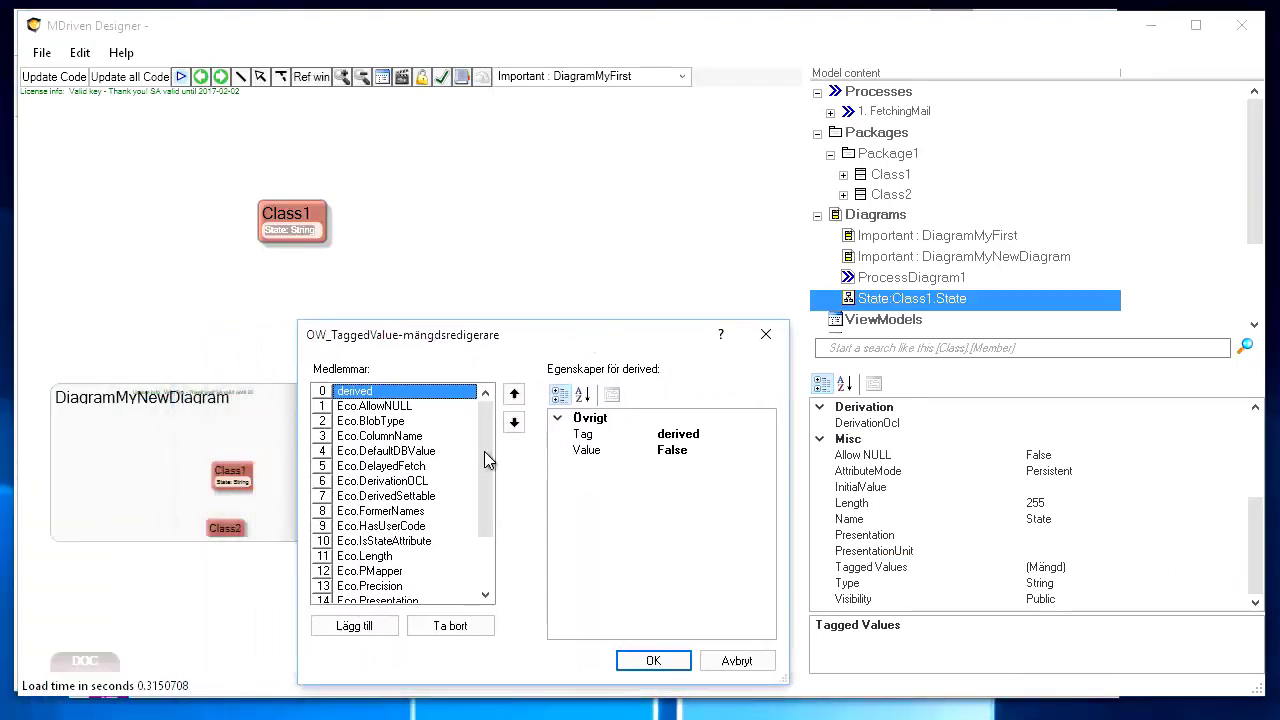
drag(489, 440, 477, 505)
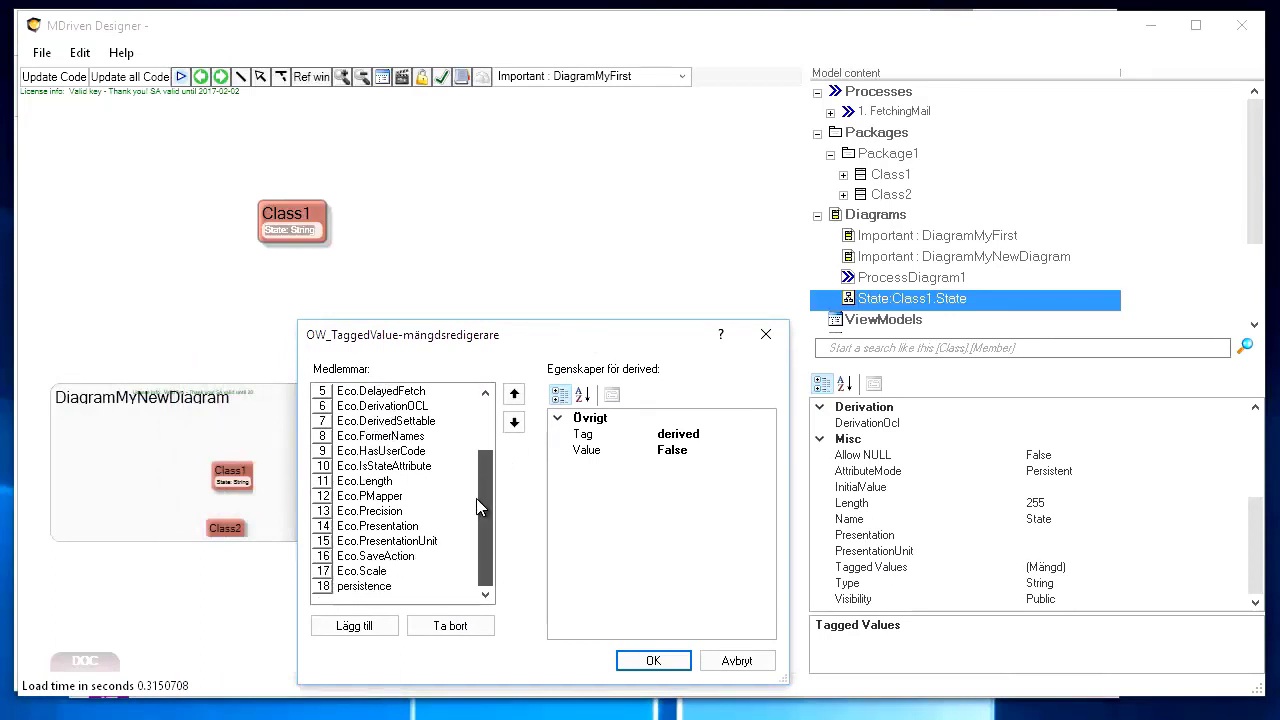
drag(476, 498, 480, 446)
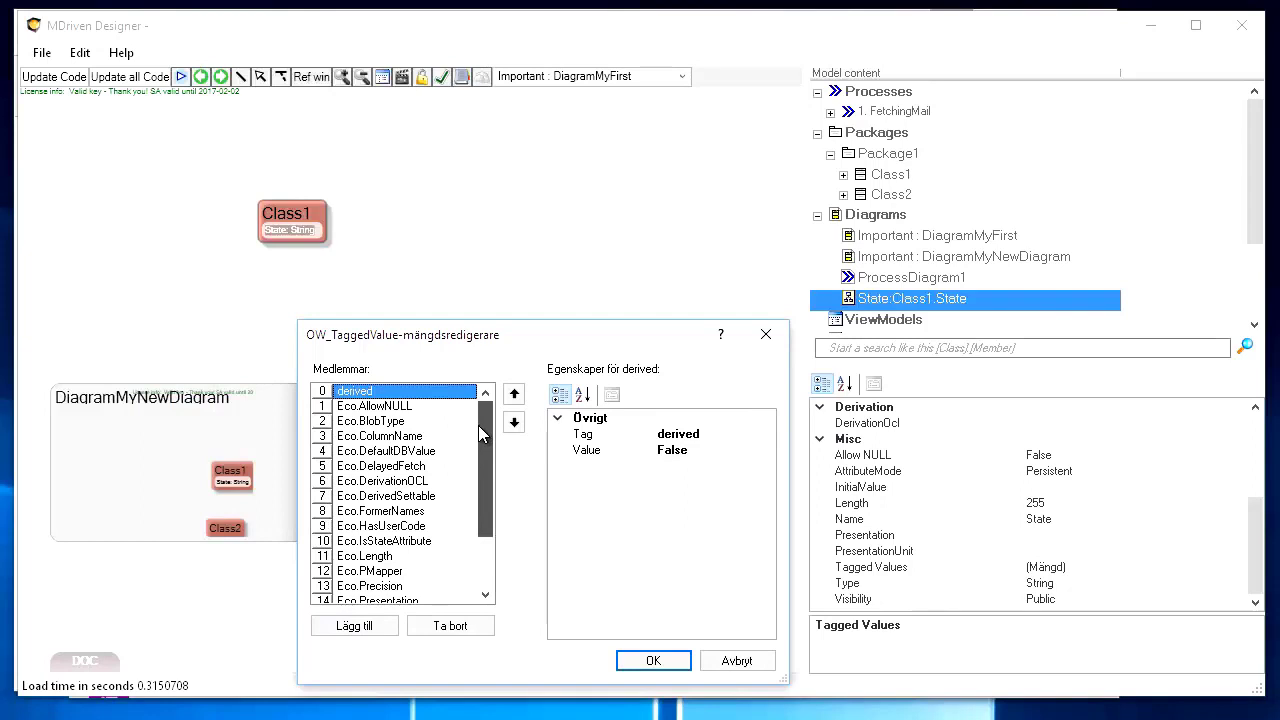
click(758, 670)
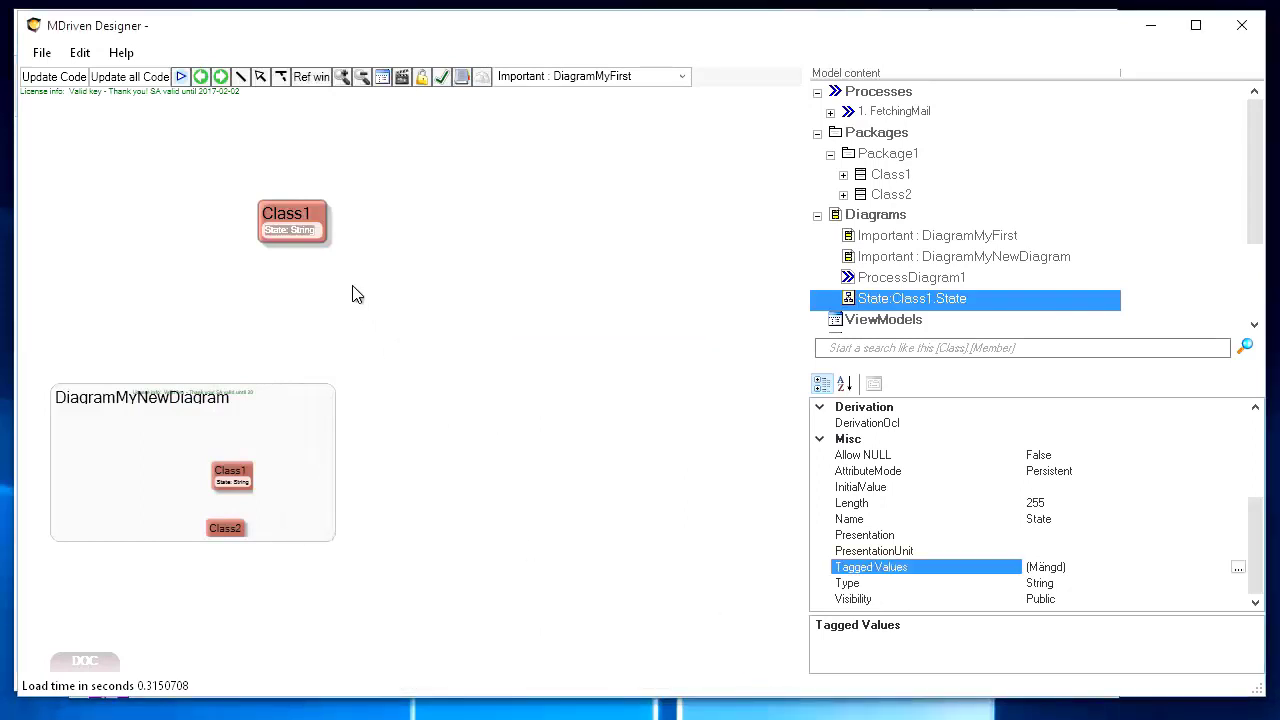
Step: Select Class1's State attribute again and list its properties in alphabetical order
click(283, 233)
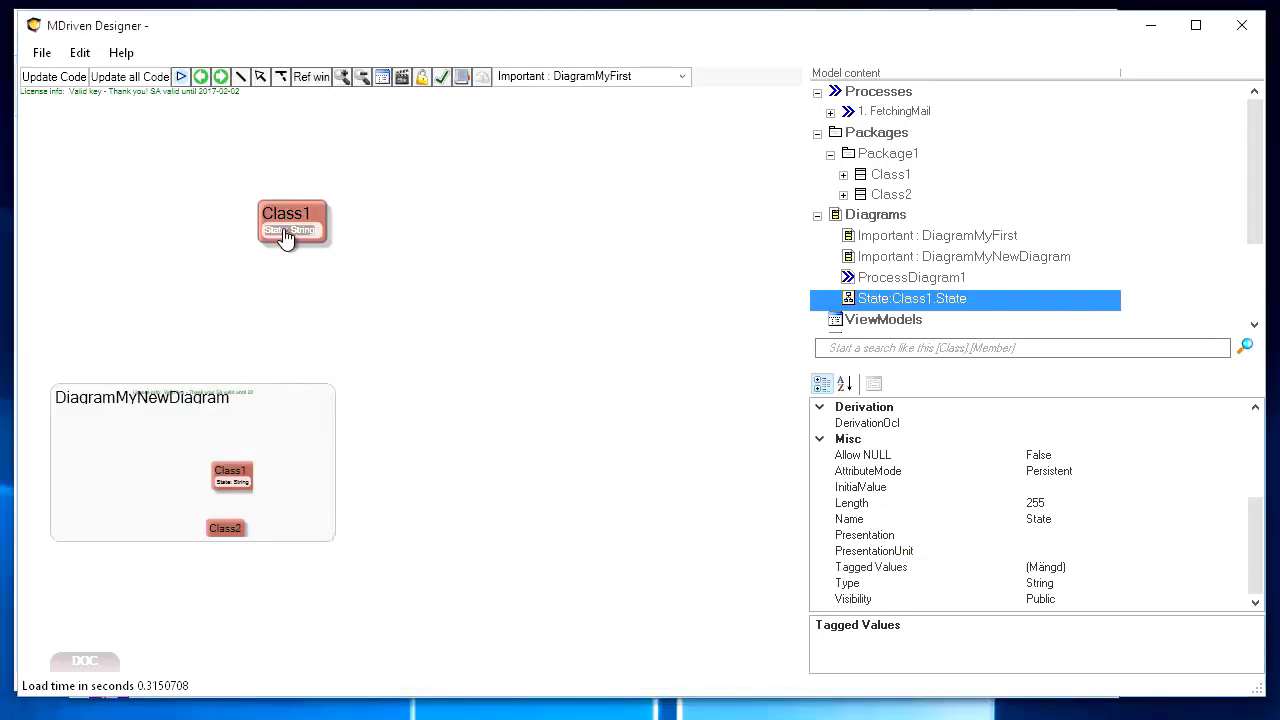
click(534, 398)
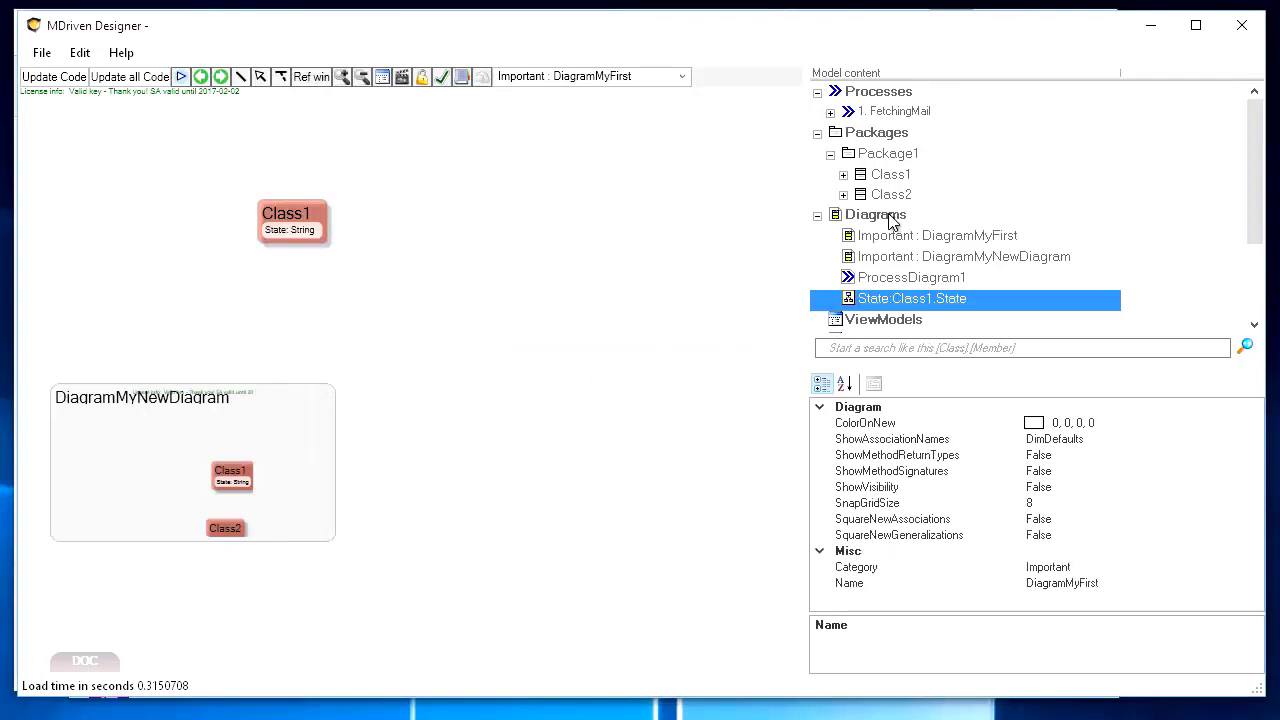
click(289, 240)
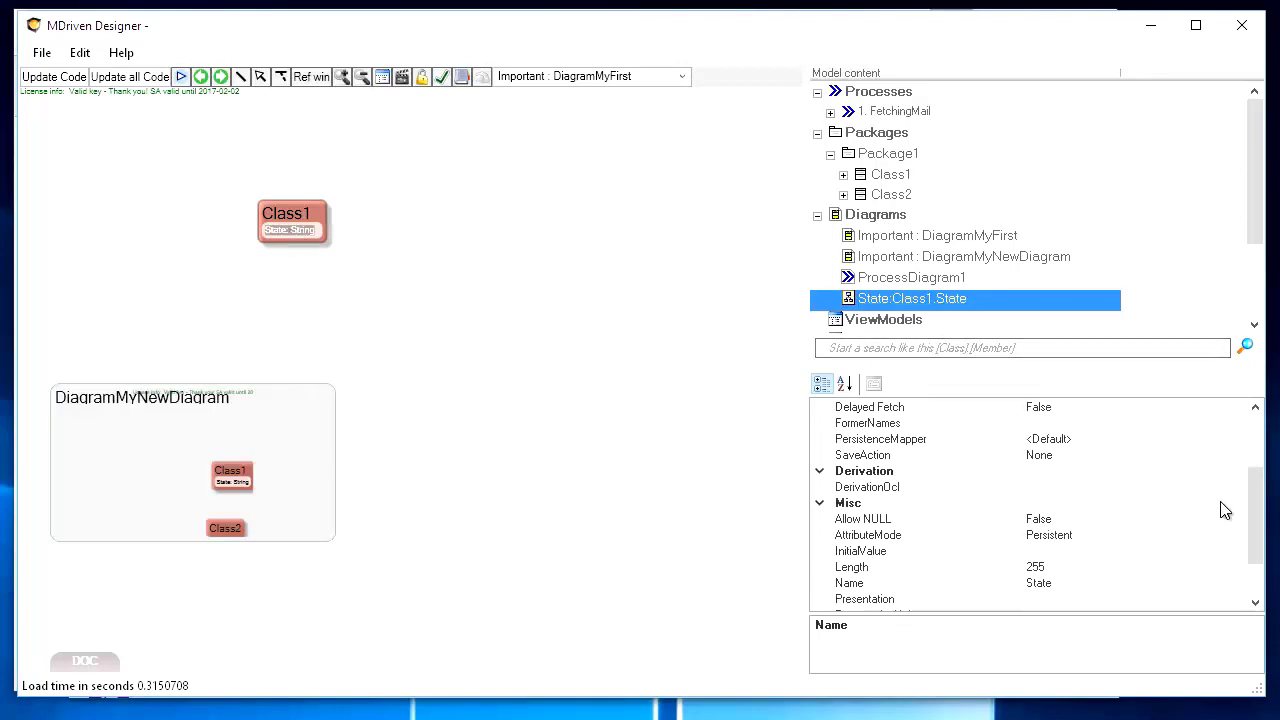
drag(1254, 491, 1254, 420)
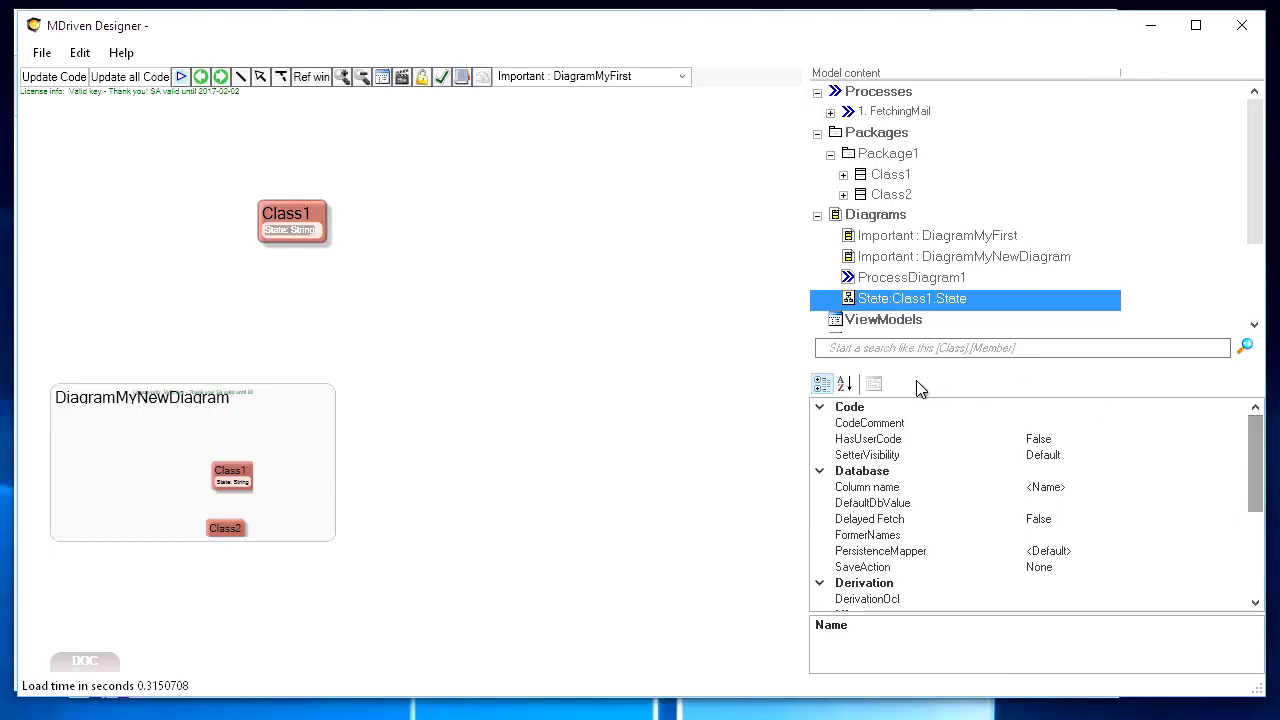
click(845, 385)
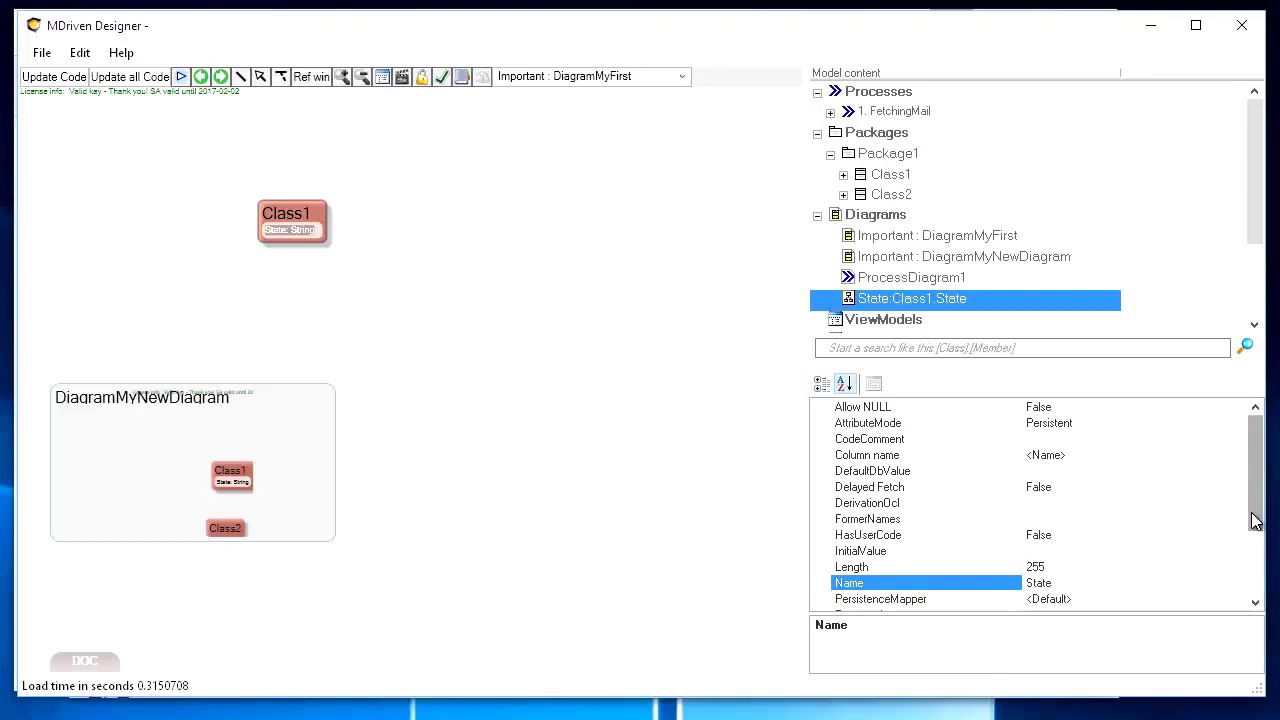
drag(1256, 520, 1252, 476)
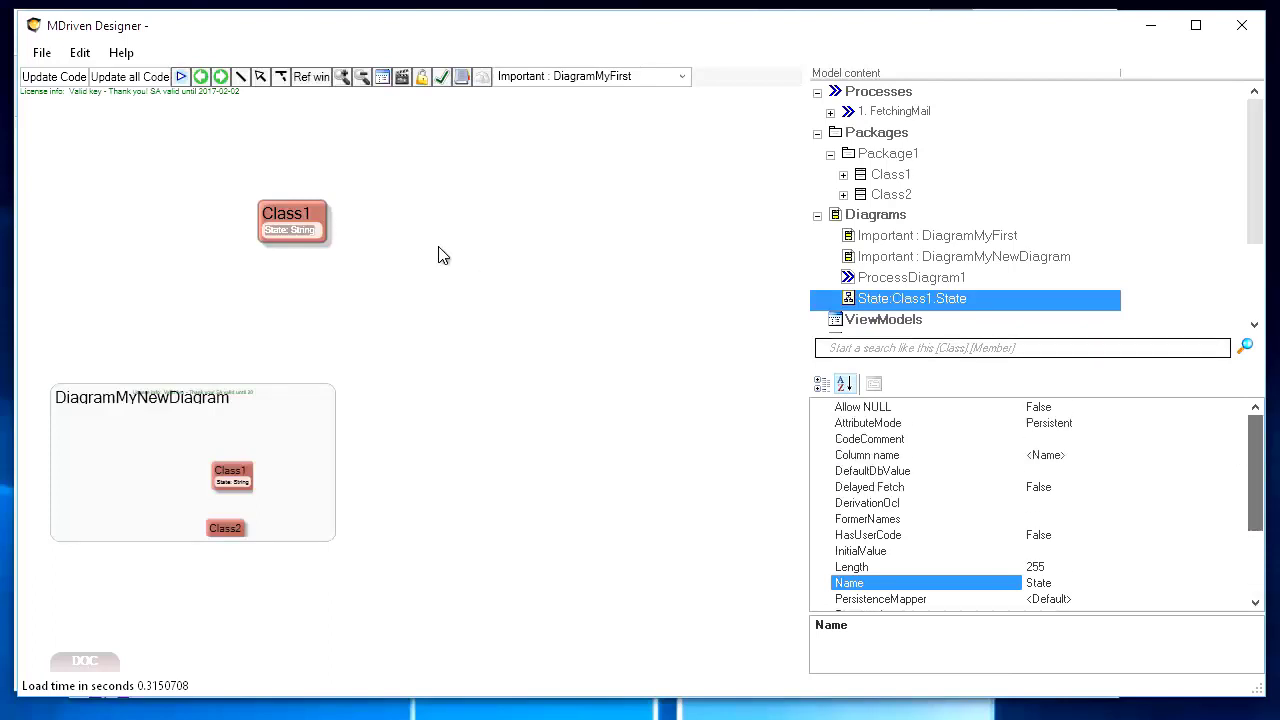
Step: Move Class1 to the right in DiagramMyFirst and show the state diagram of its State attribute
right_click(281, 238)
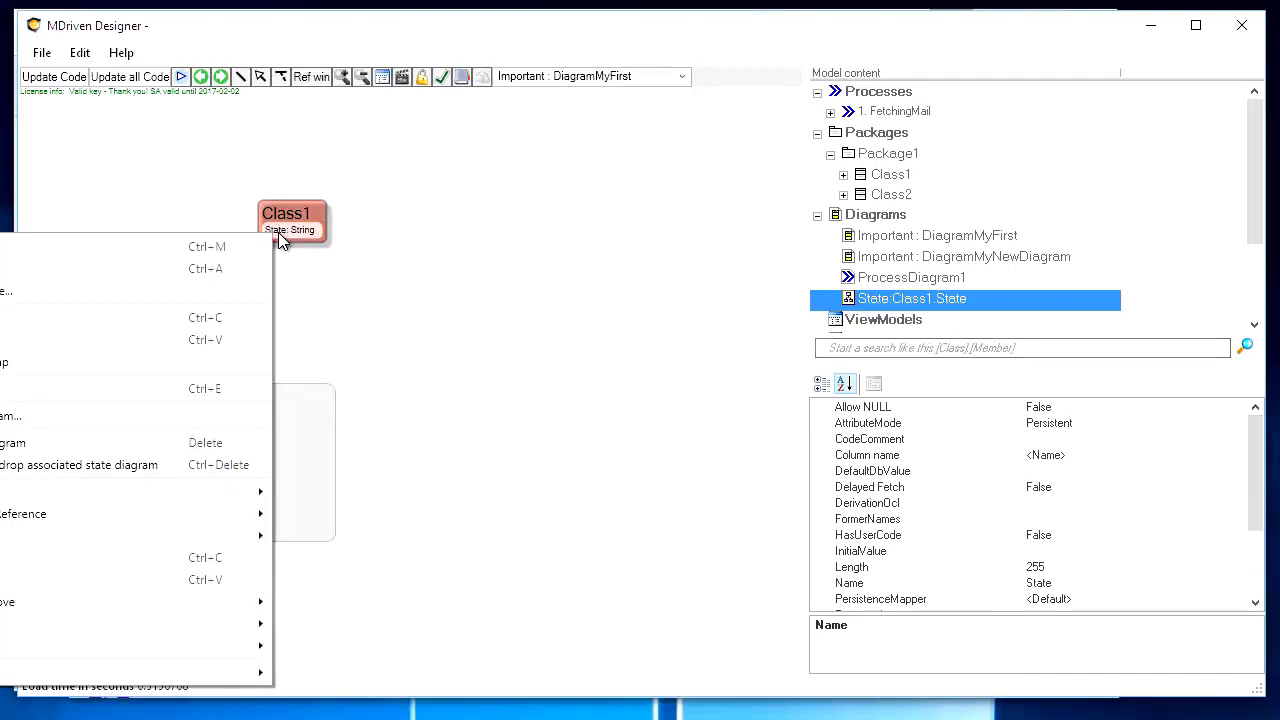
click(408, 235)
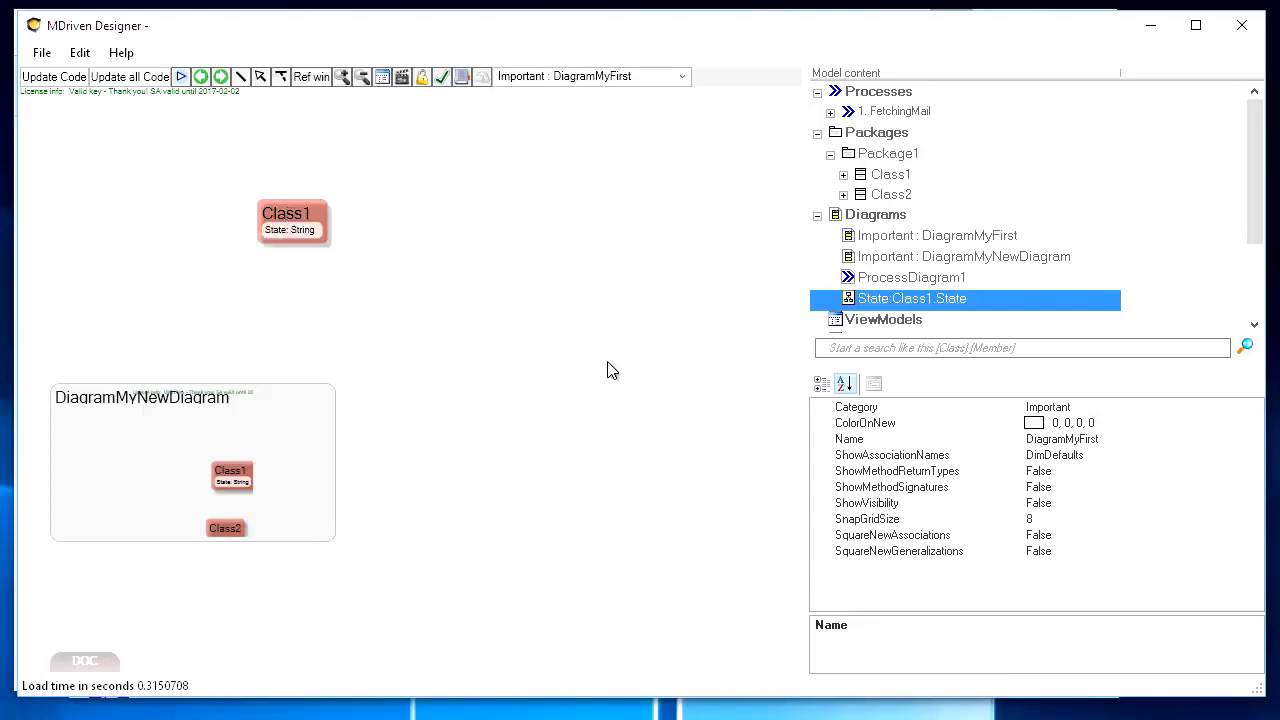
click(285, 240)
drag(285, 240, 394, 222)
right_click(391, 224)
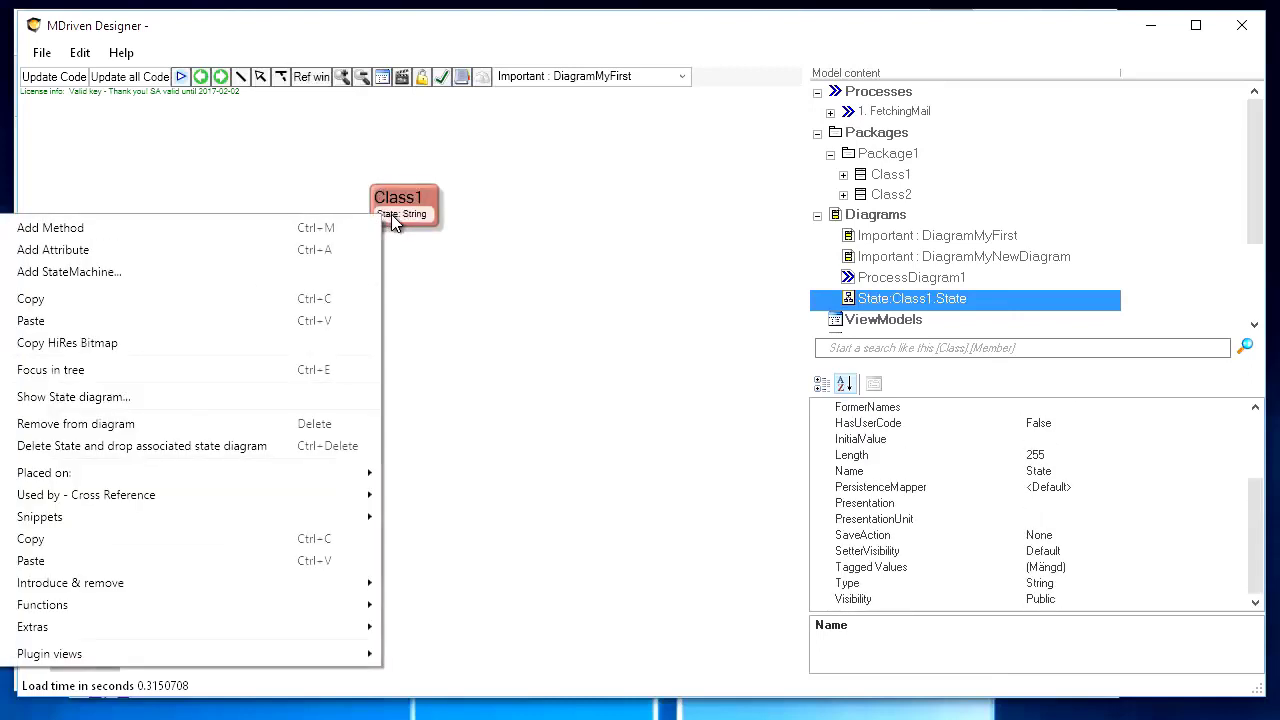
click(120, 404)
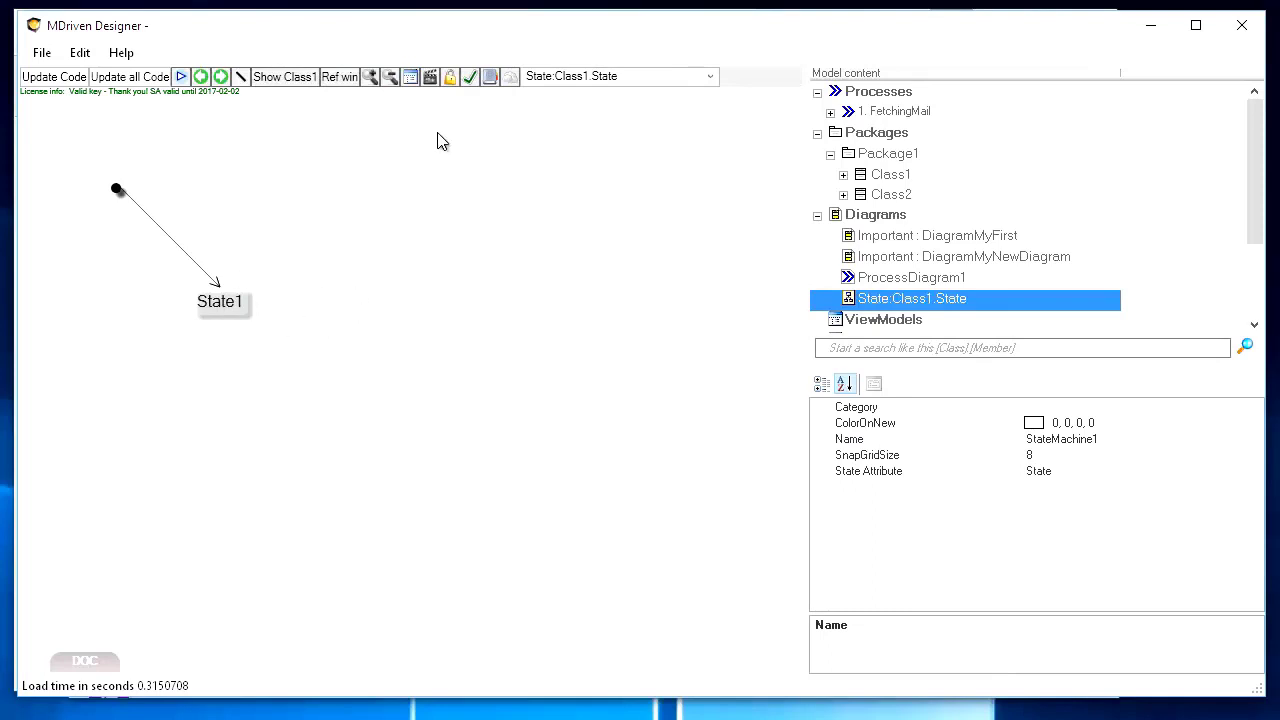
Step: Go back to the process diagram, view DiagramMyNewDiagram and return to the State:Class1.State diagram
click(201, 78)
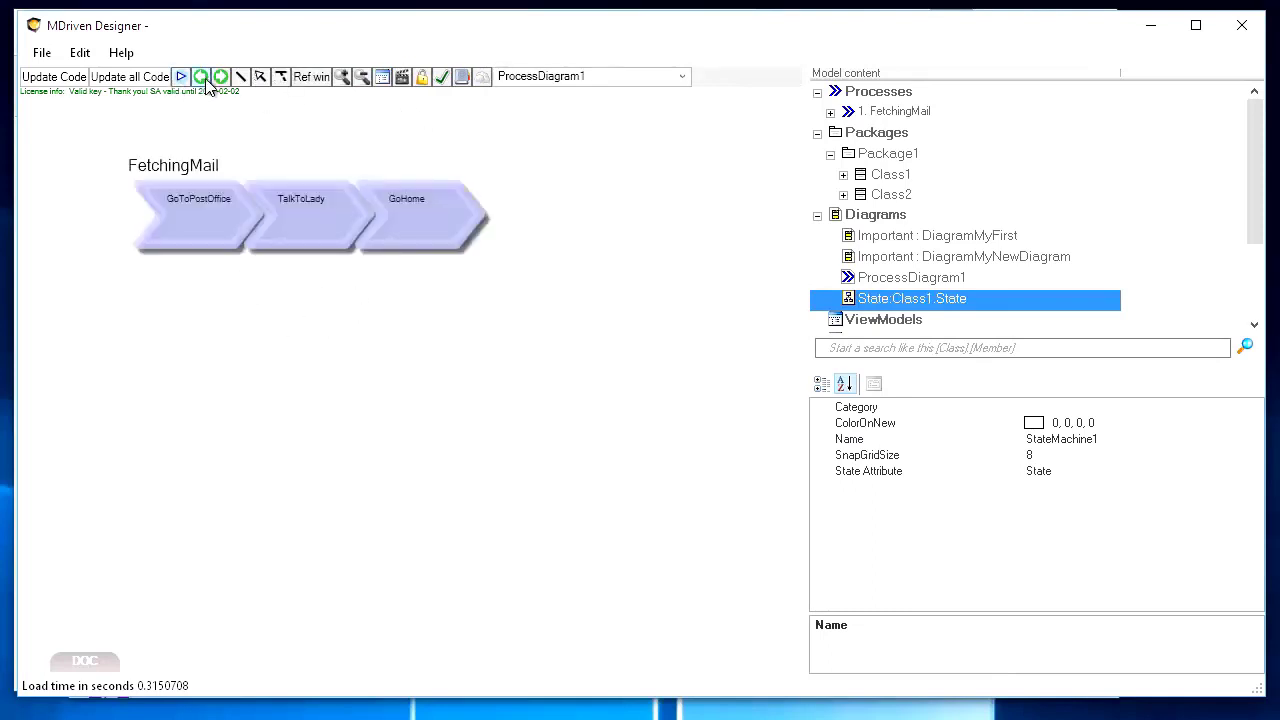
click(531, 78)
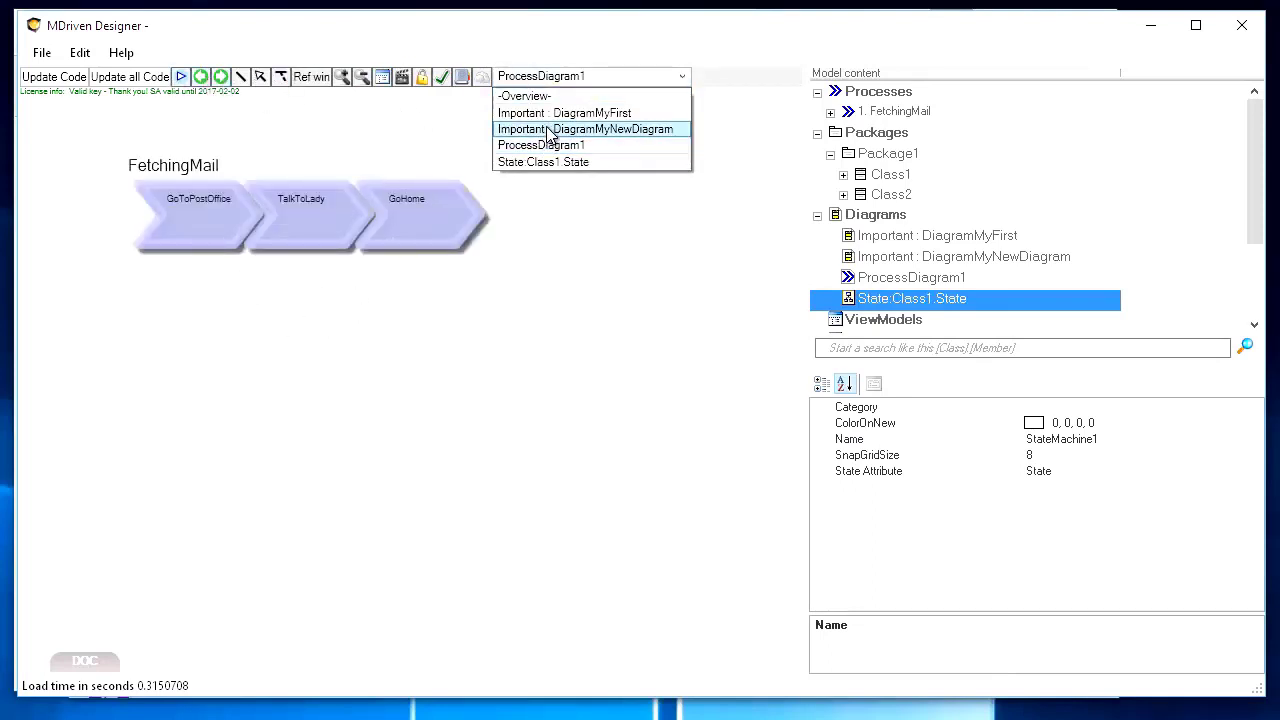
click(549, 130)
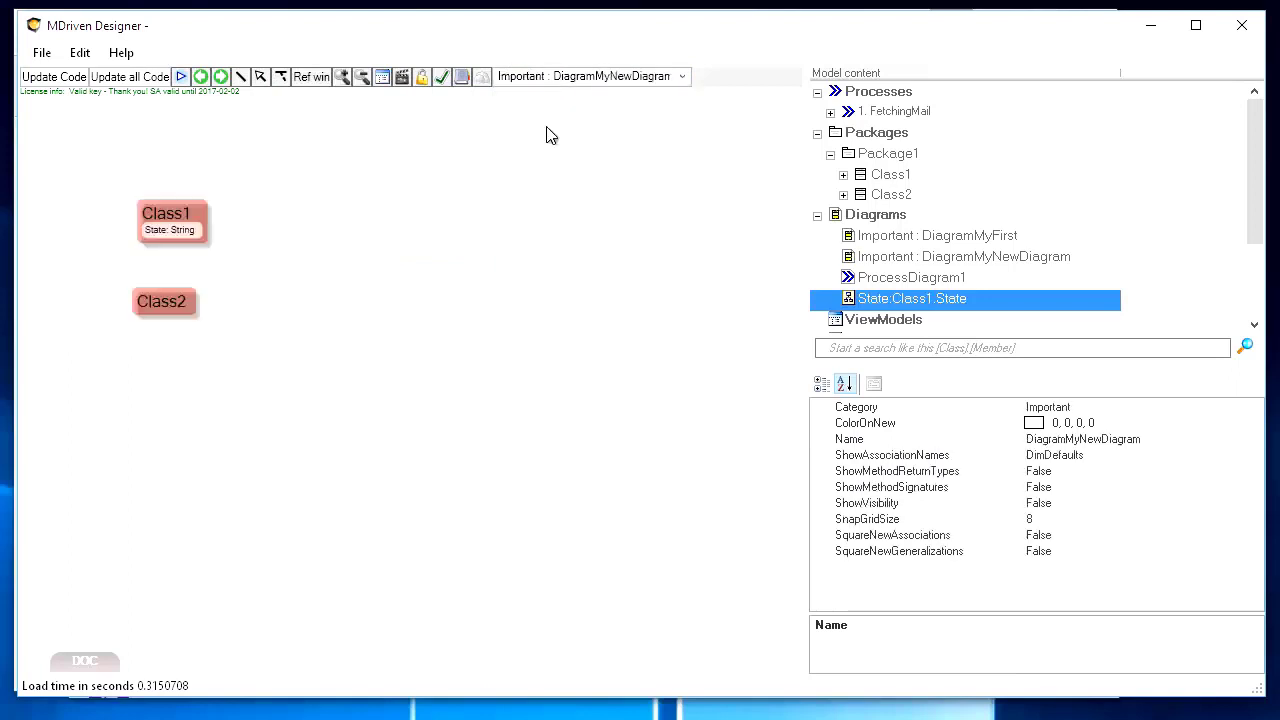
click(564, 78)
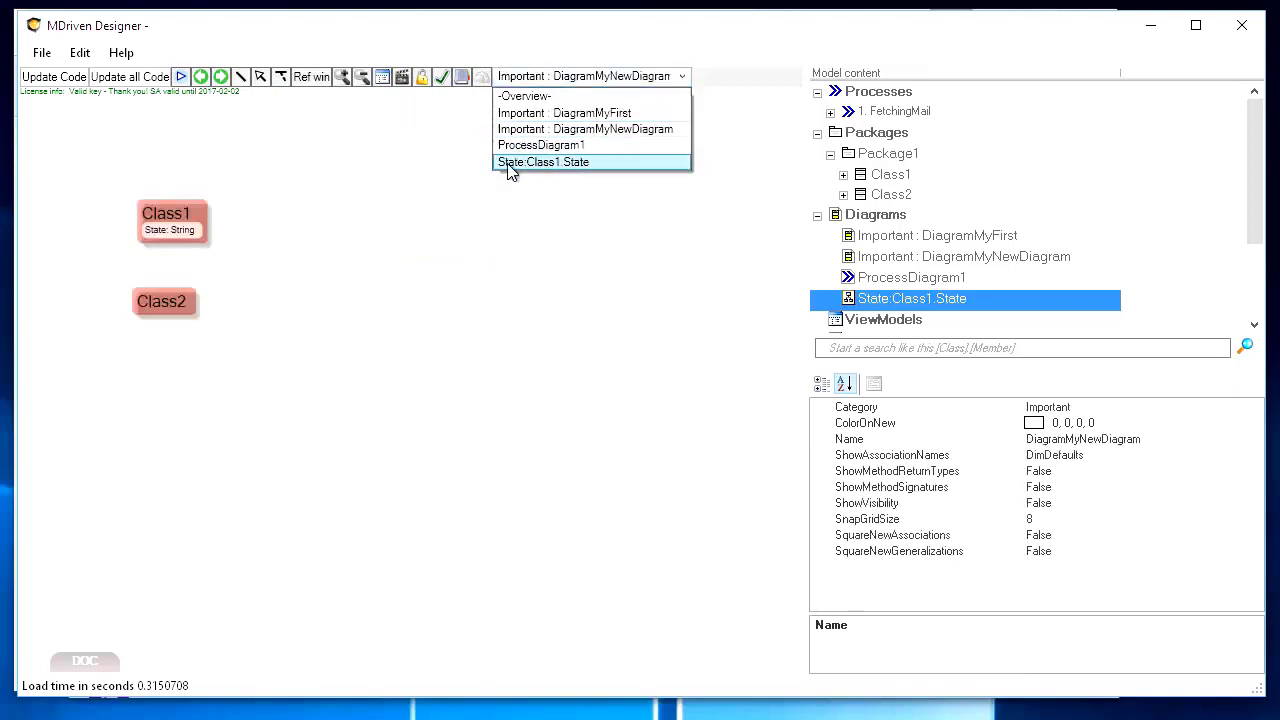
click(577, 163)
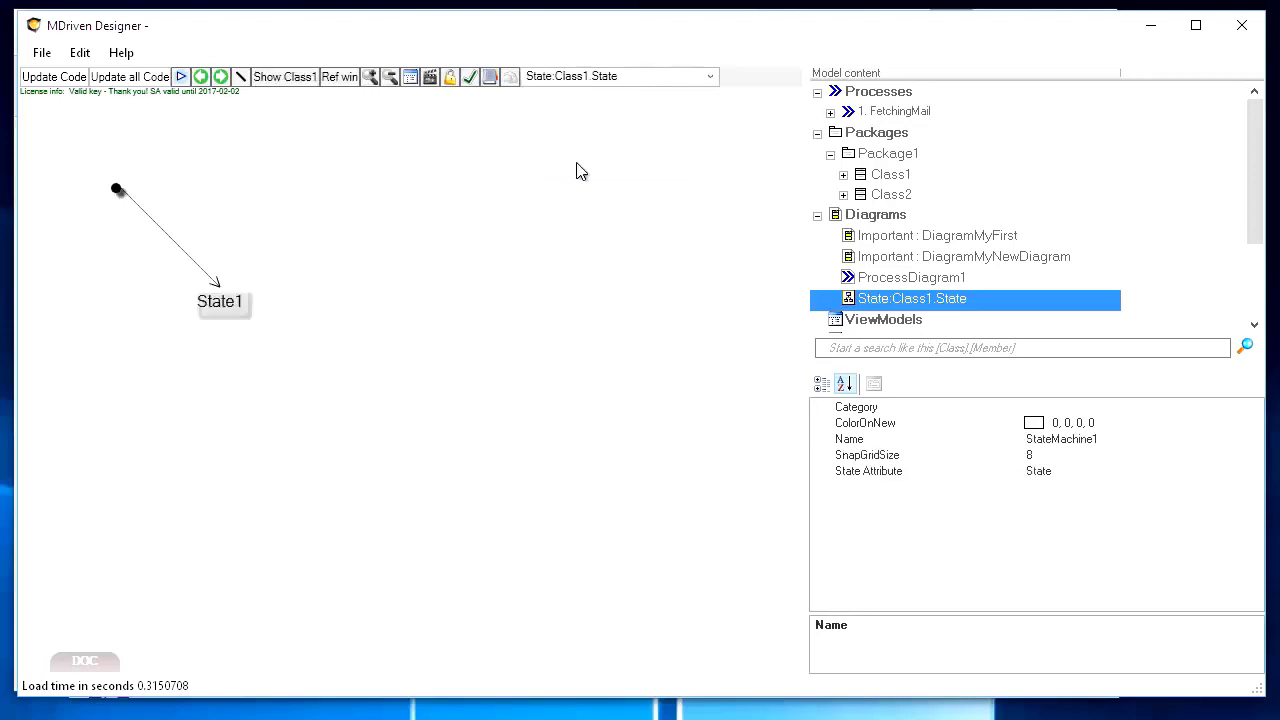
Step: Move State1 slightly up and right in the state diagram, and move Class1 back left in DiagramMyFirst
mouse_move(216, 309)
mouse_down()
mouse_move(240, 295)
mouse_move(229, 287)
mouse_up()
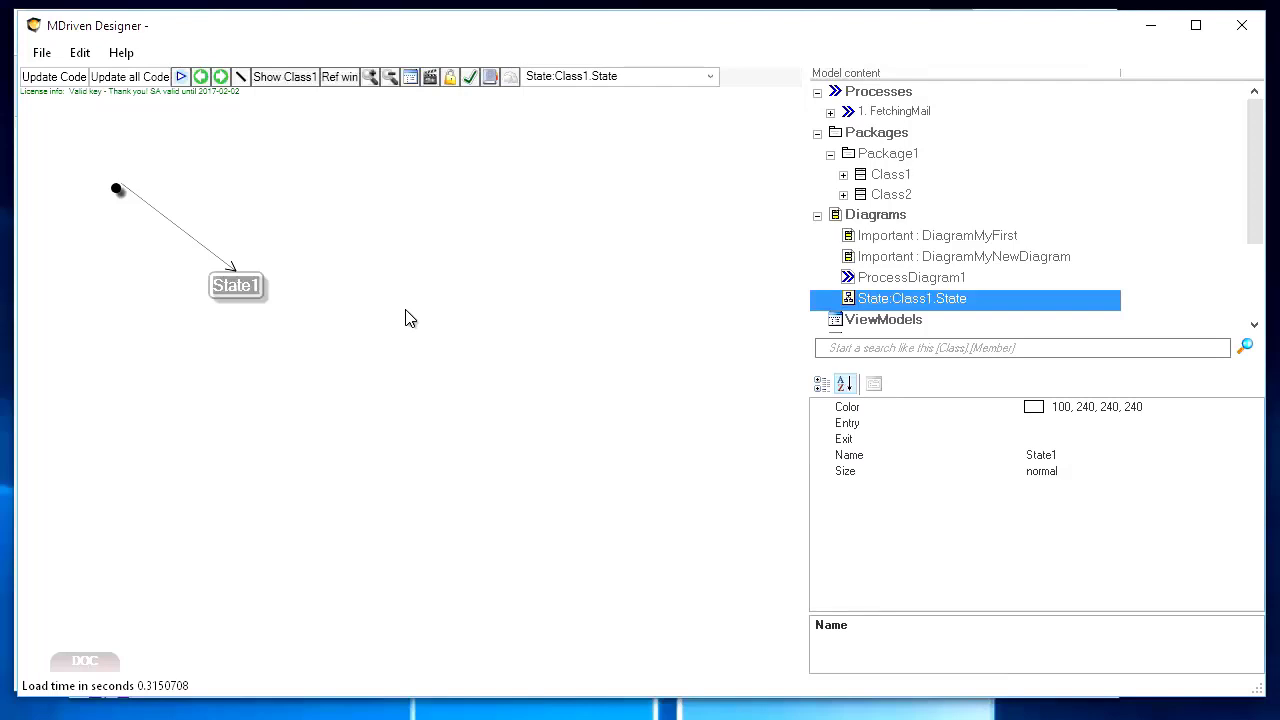
click(393, 228)
click(591, 80)
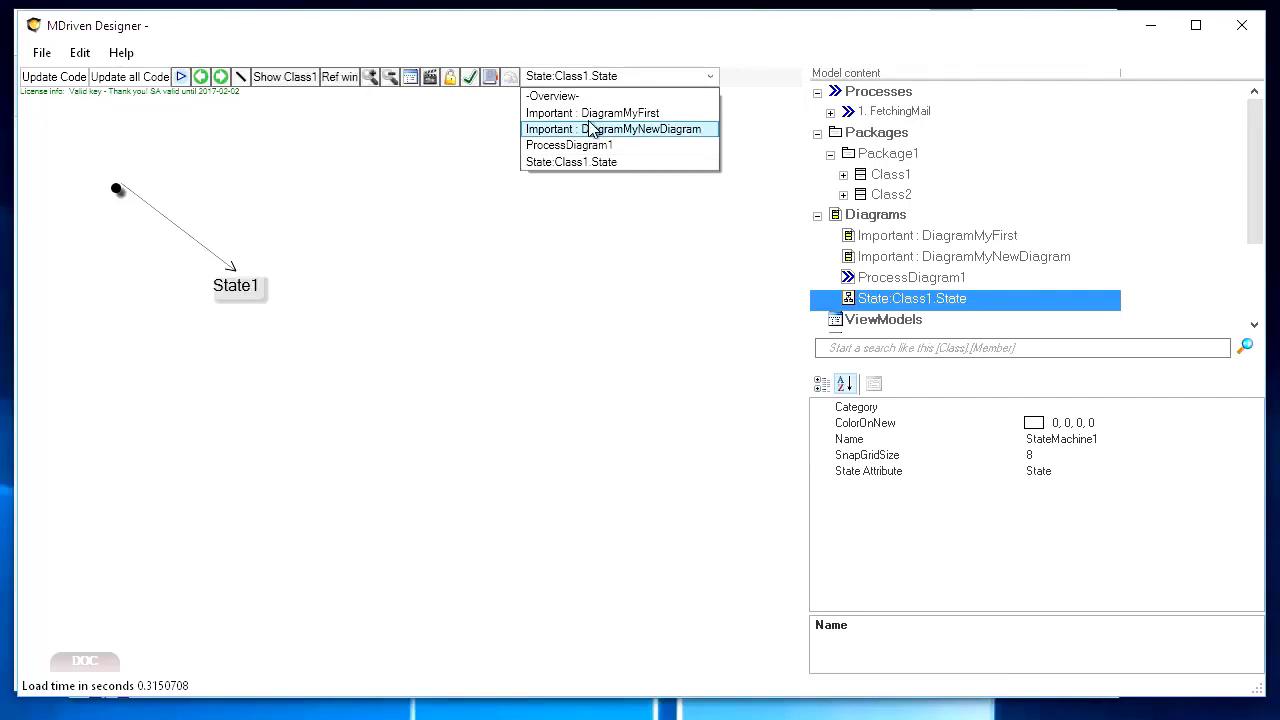
click(591, 116)
drag(409, 194, 337, 213)
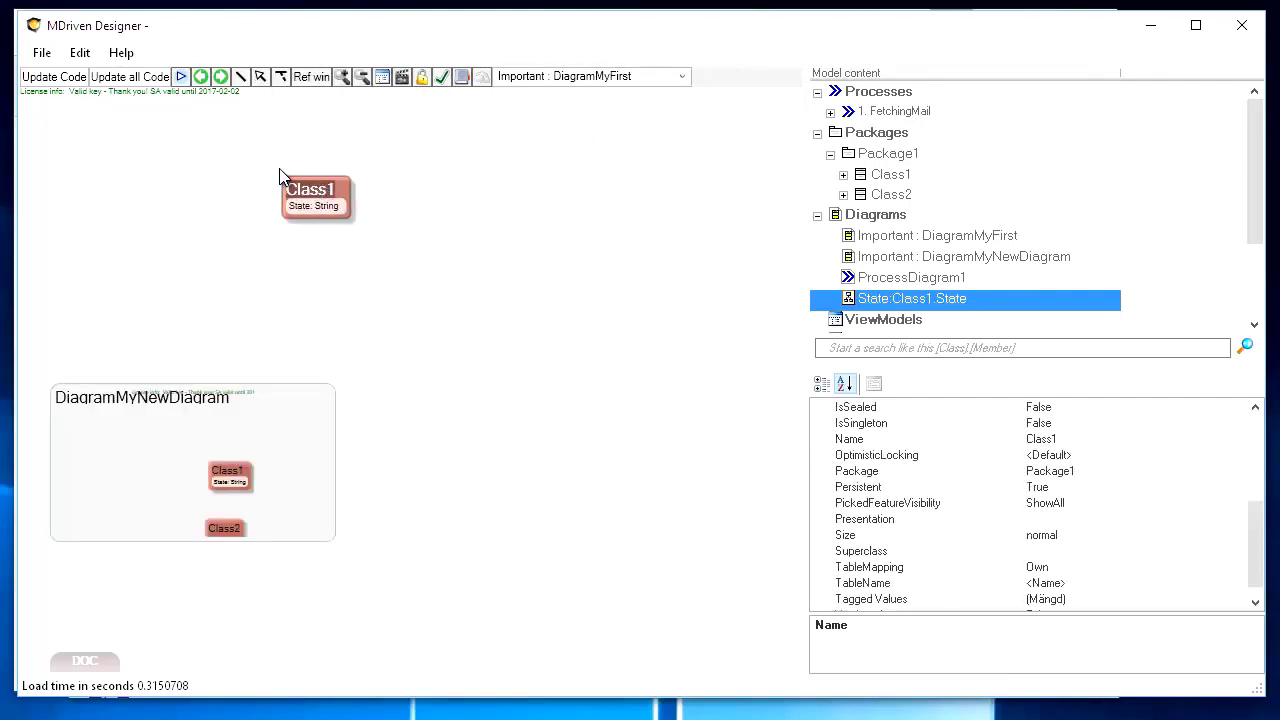
mouse_move(297, 215)
Step: Examine the properties and available commands of Package1 in the model tree, including its snippets and diagram options, and select its Class1
click(884, 154)
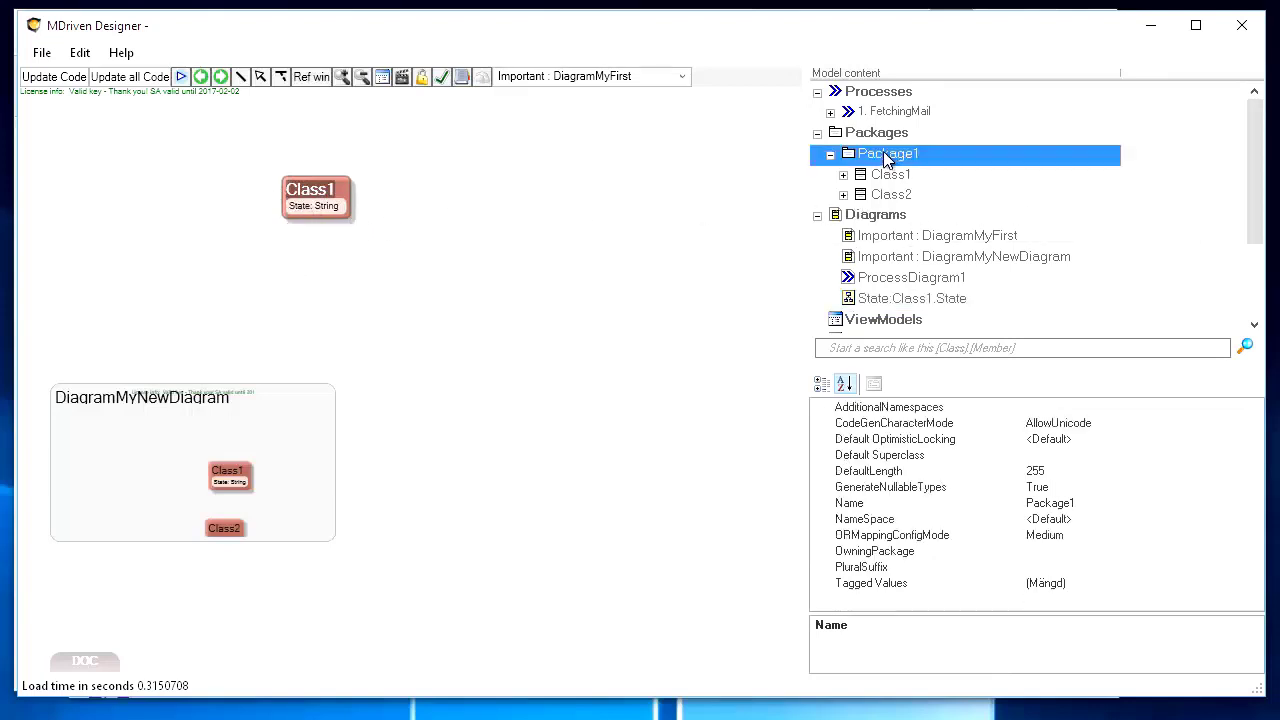
right_click(883, 151)
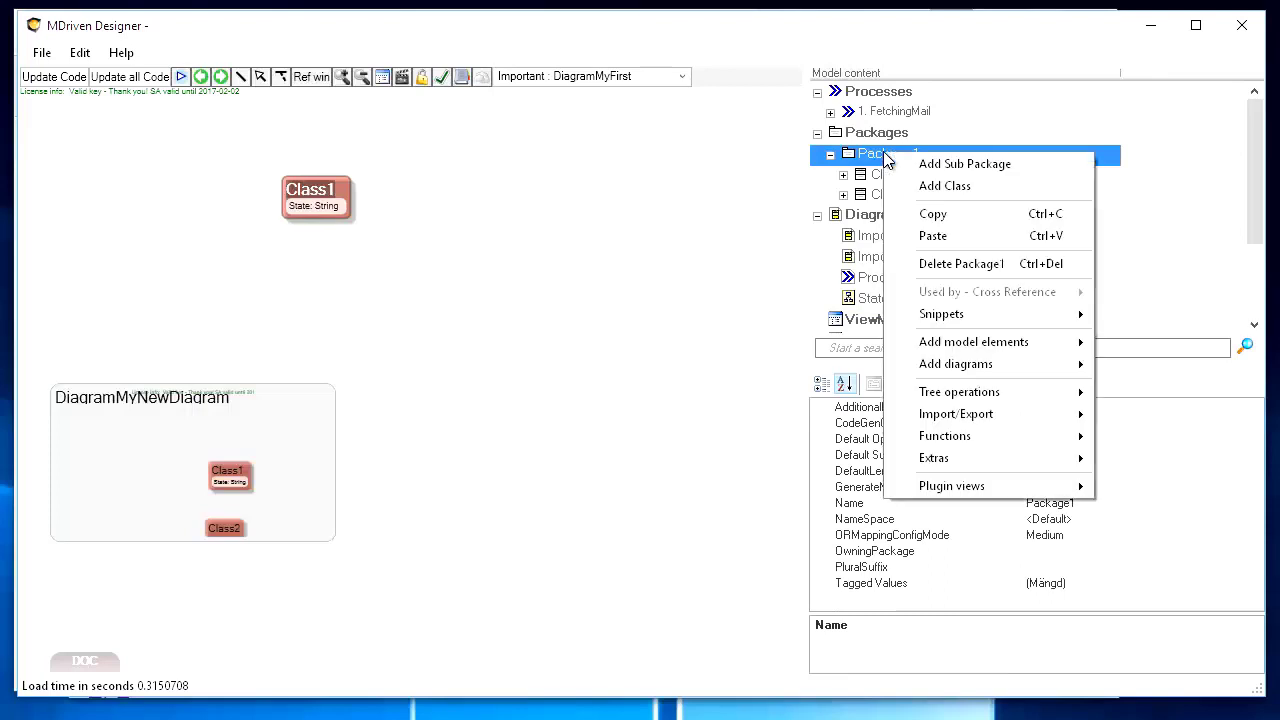
mouse_move(990, 323)
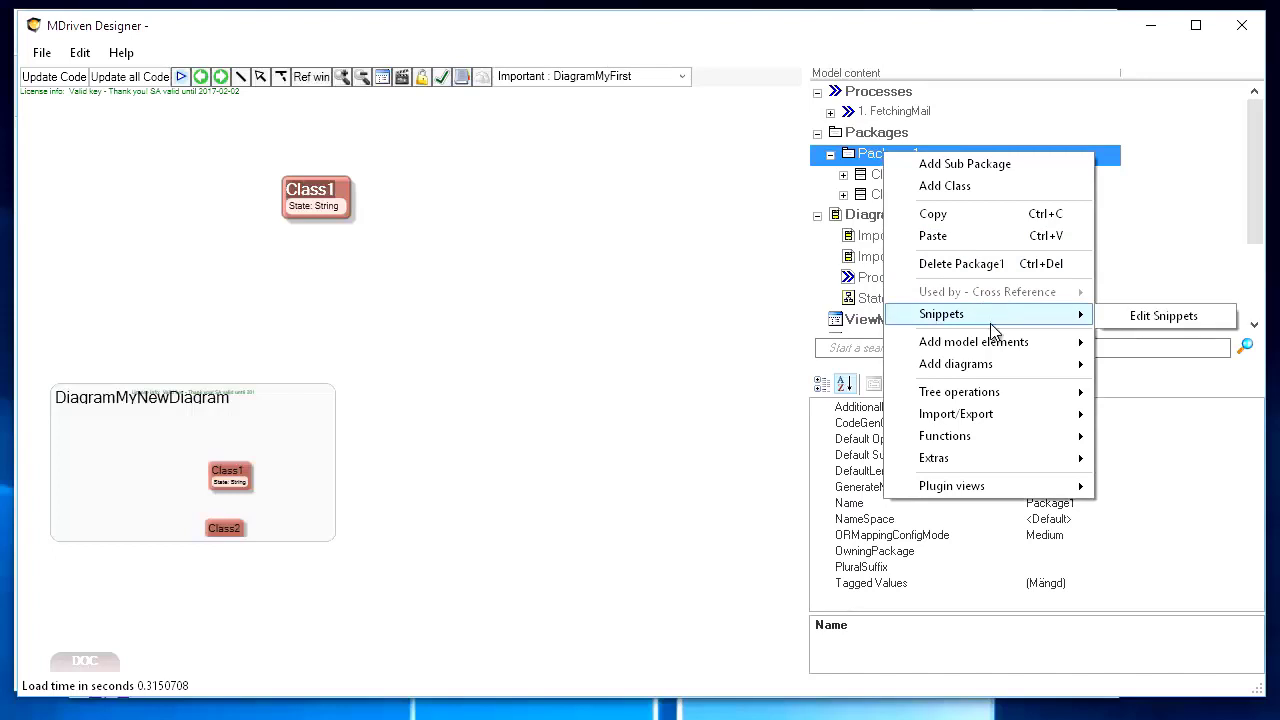
mouse_move(990, 366)
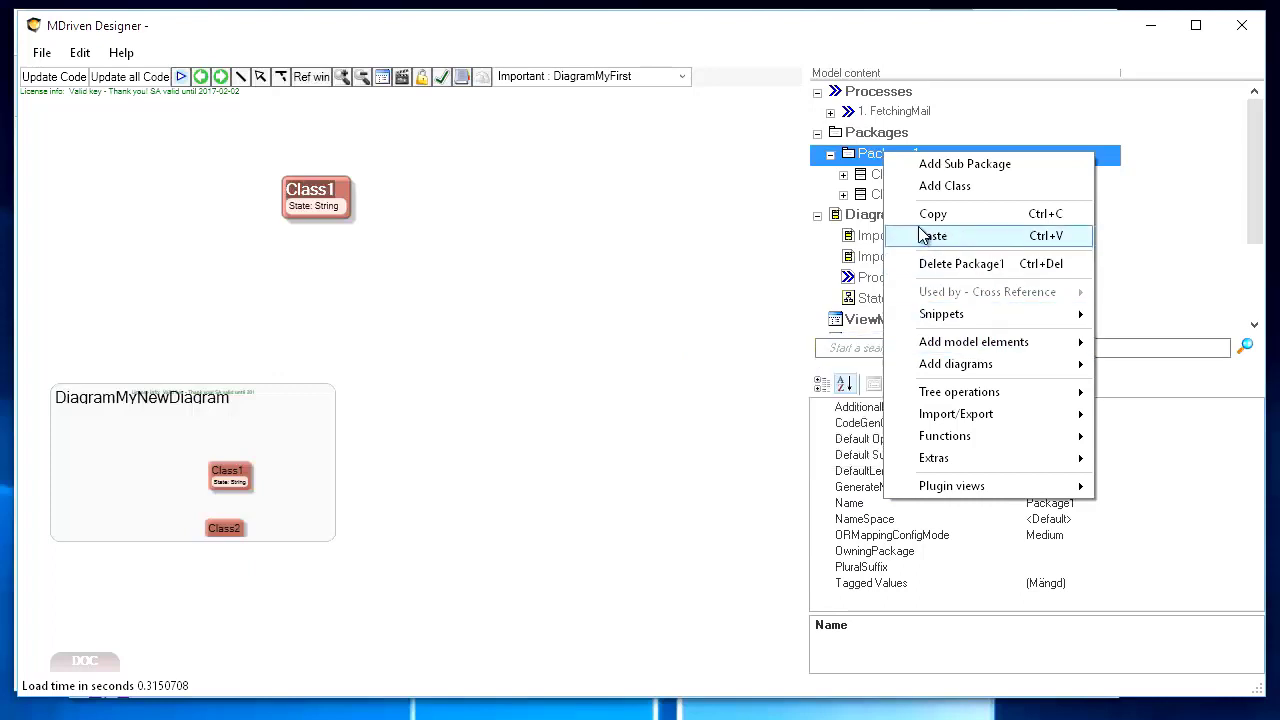
click(865, 164)
click(875, 174)
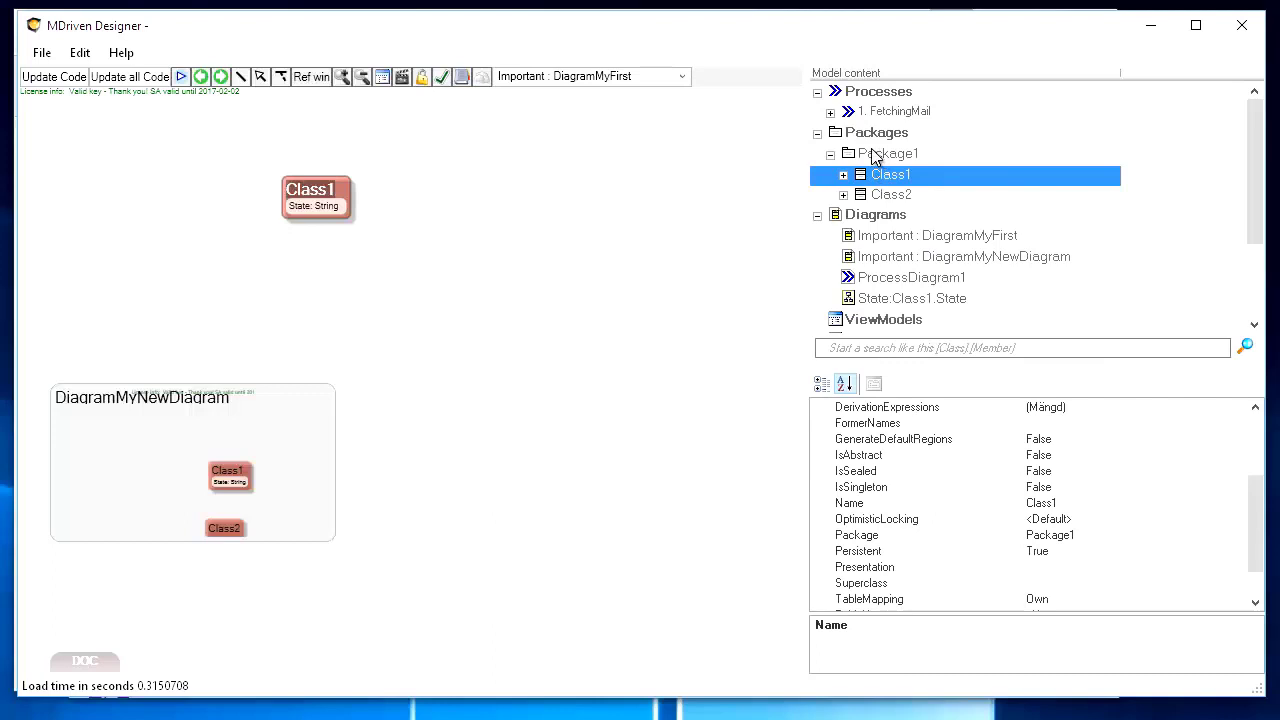
Step: Browse Package1's commands for diagrams, import/export and functions, and open the TagExtensions form
click(871, 152)
right_click(872, 155)
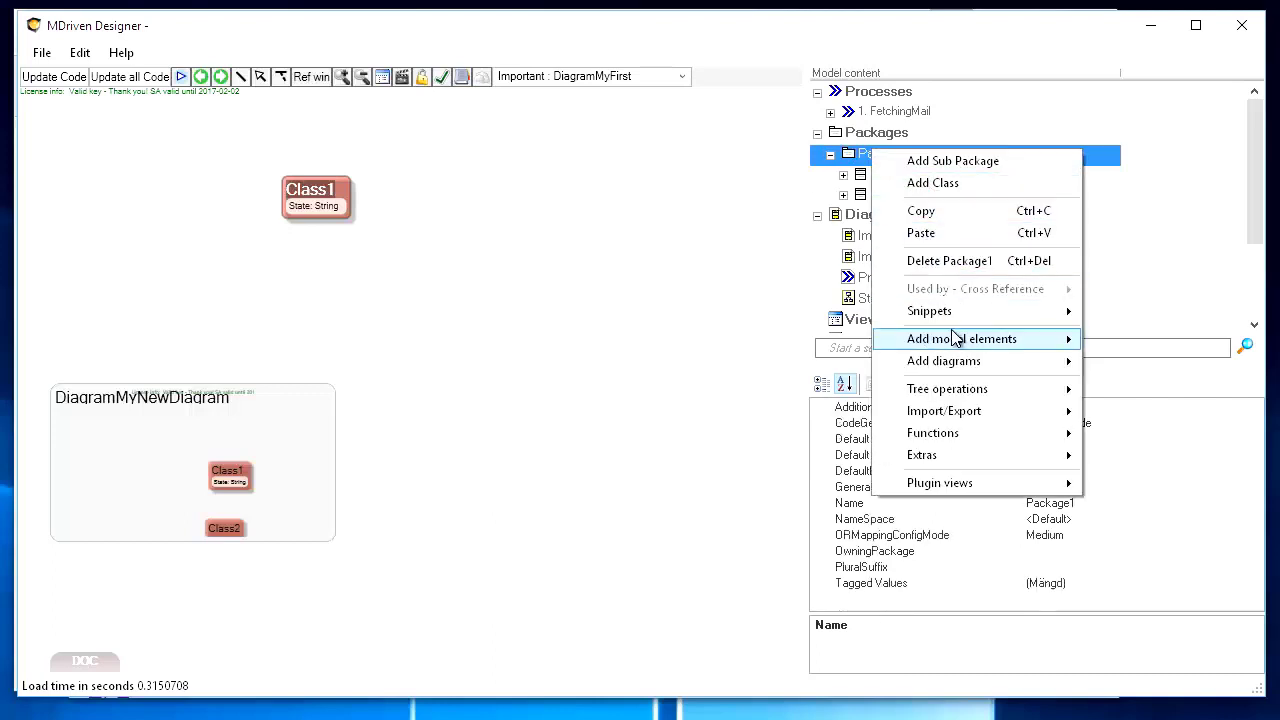
mouse_move(955, 340)
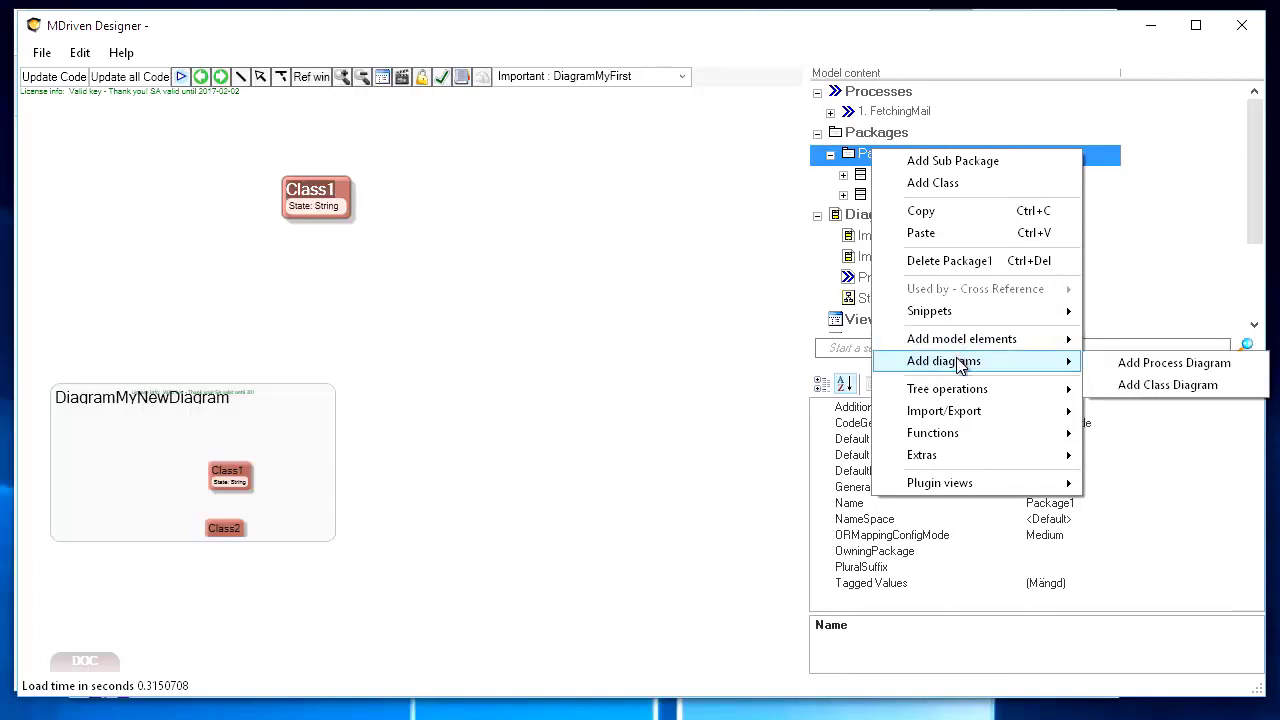
mouse_move(958, 396)
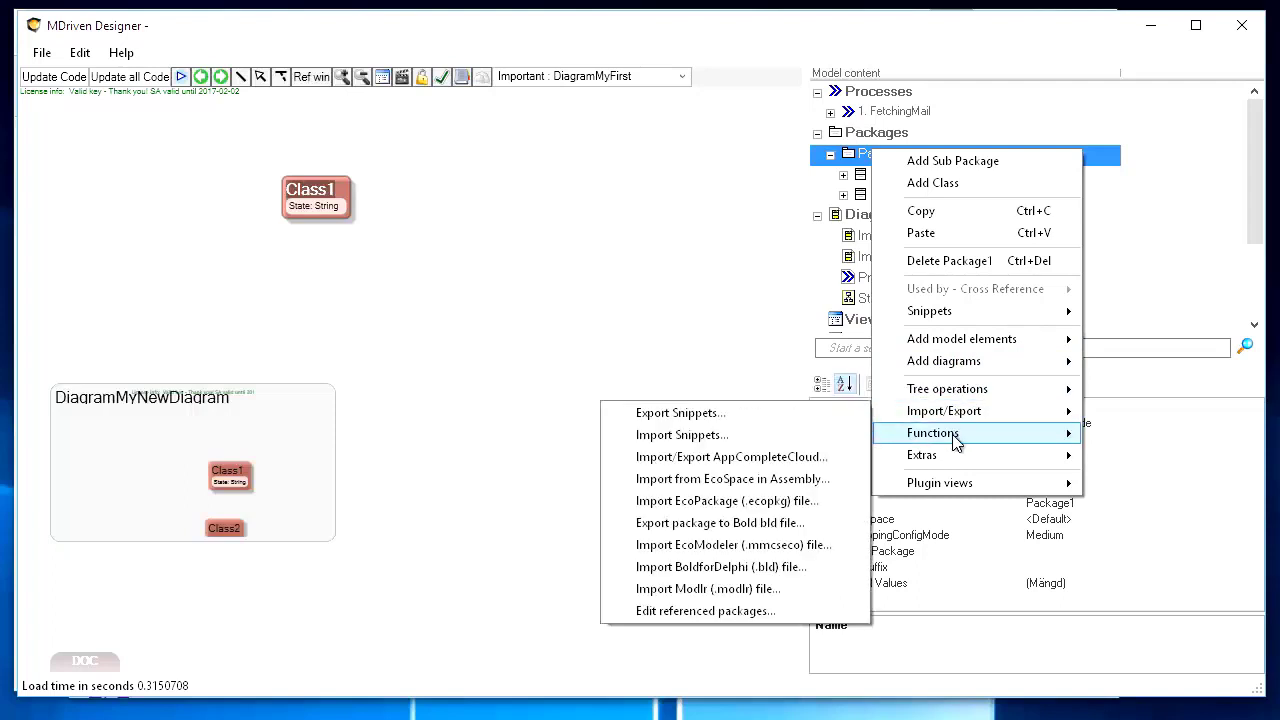
mouse_move(956, 442)
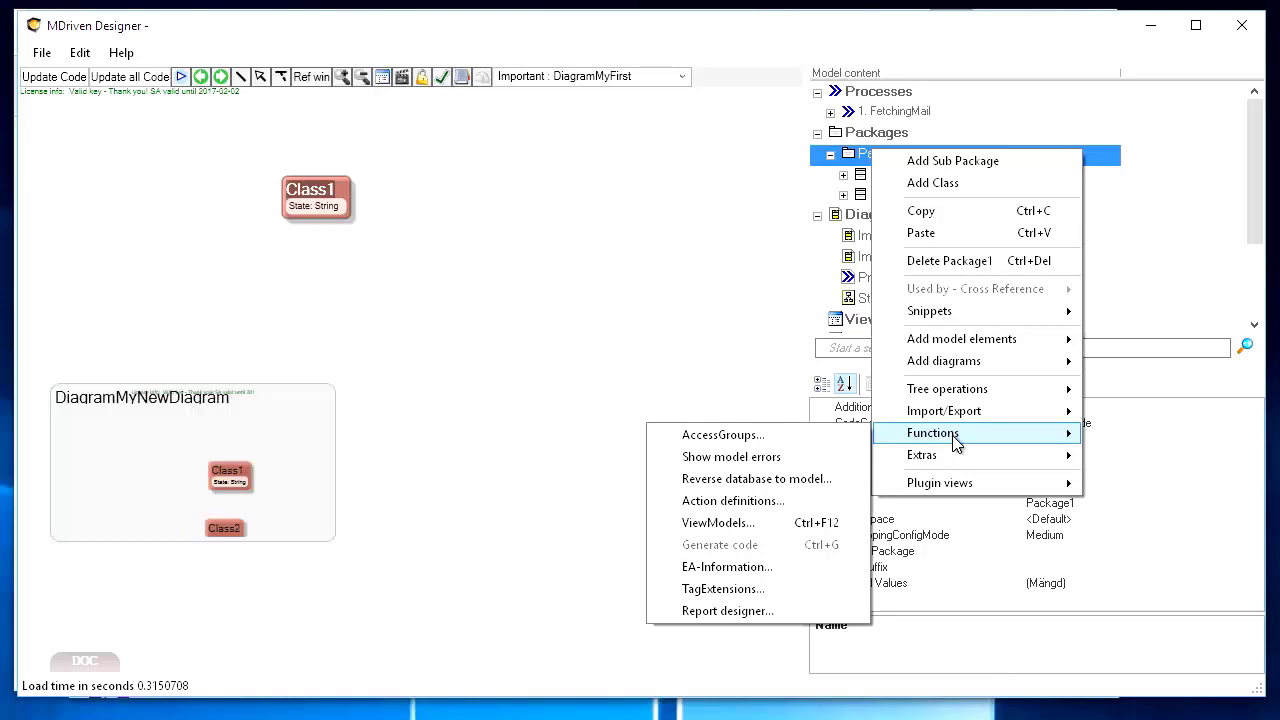
click(726, 595)
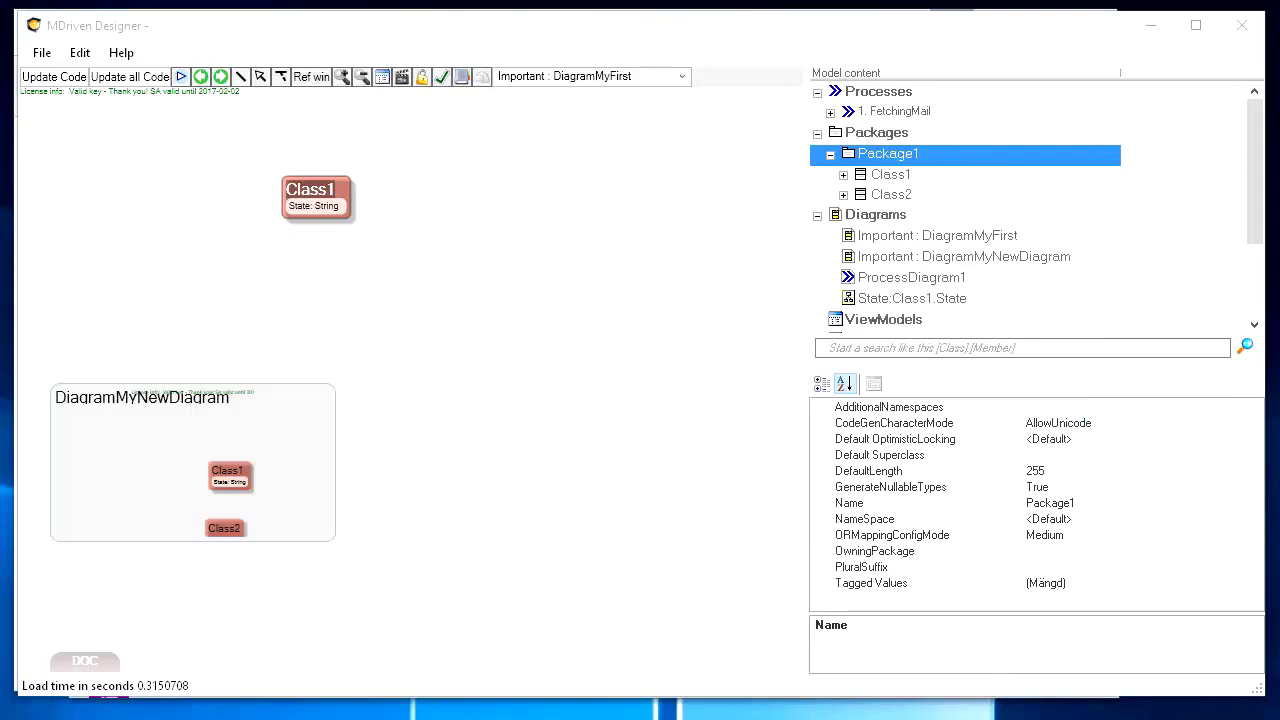
Step: Bring the TagExtensions form fully into view and generate its default symbols
drag(0, 155, 575, 129)
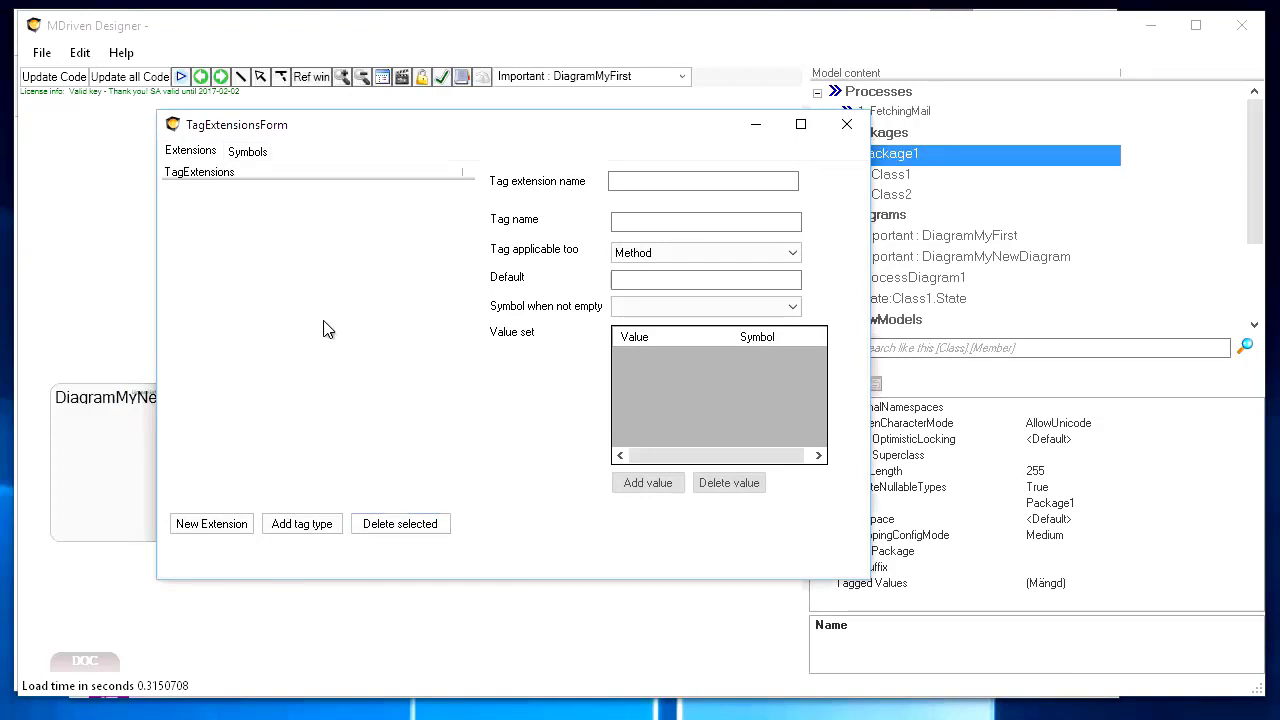
click(249, 152)
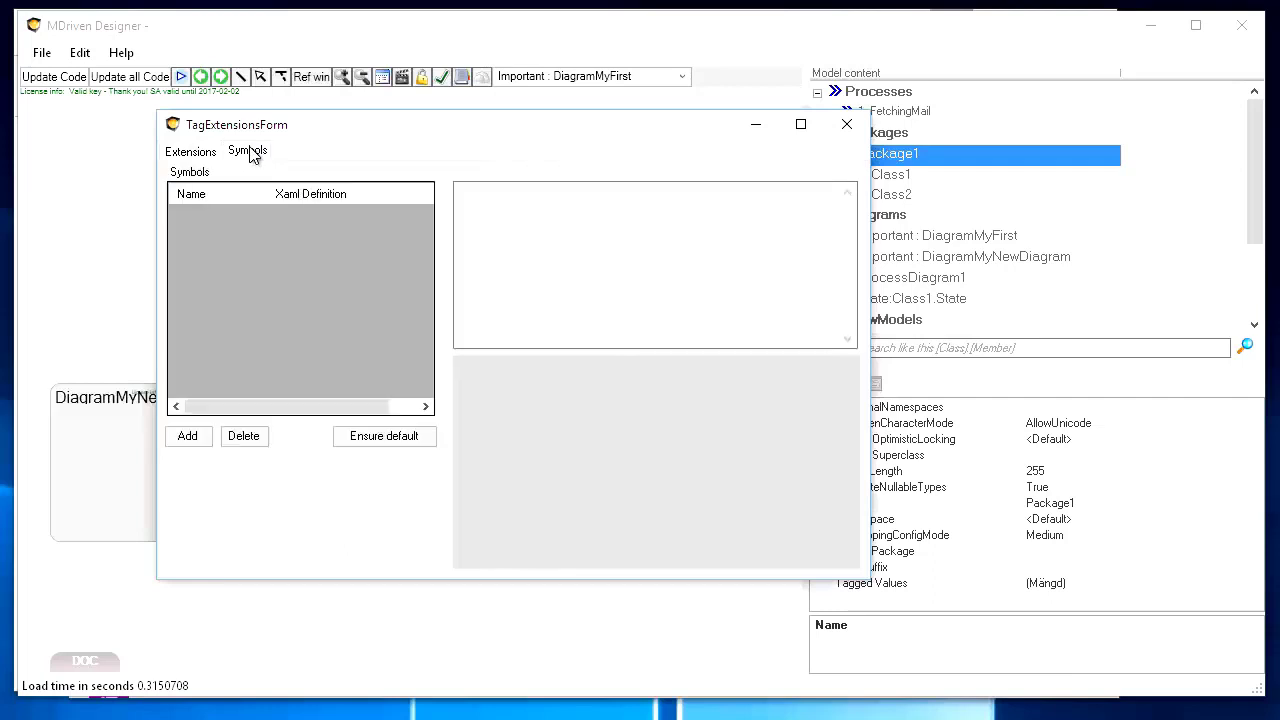
click(370, 440)
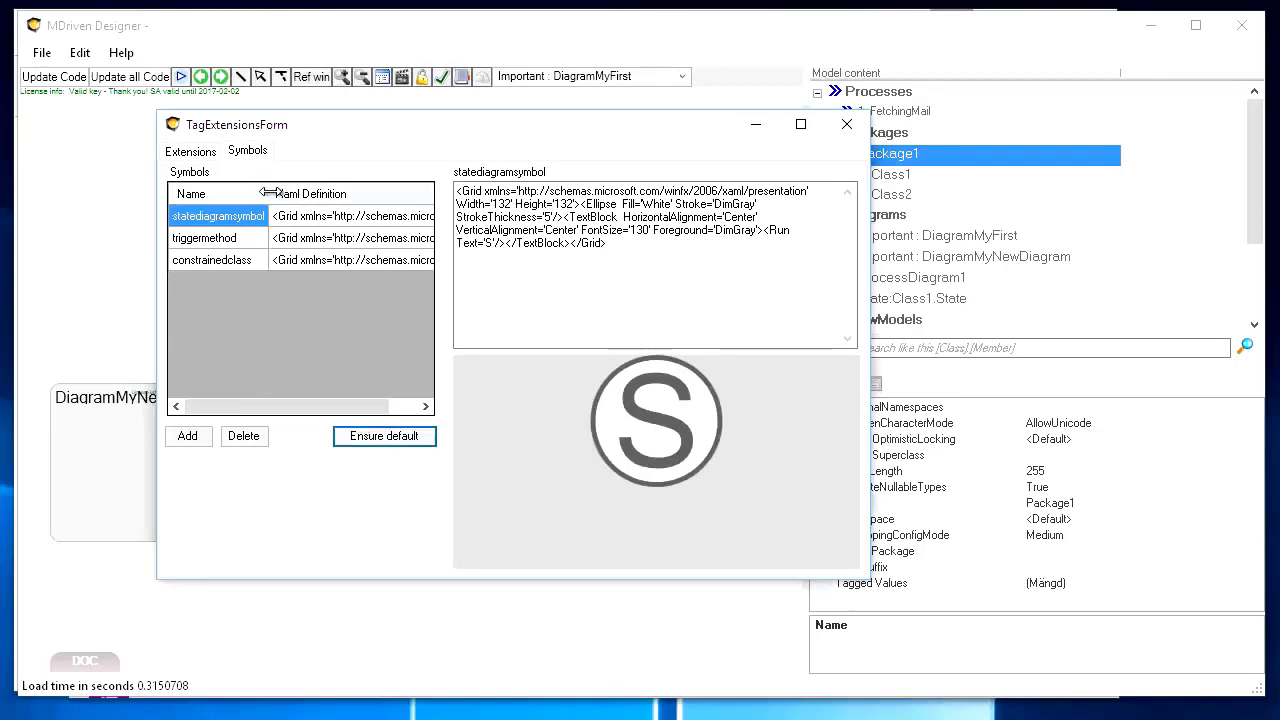
Step: Examine the triggermethod and constrainedclass symbols, including the latter's XAML definition, with the symbol names fully readable
drag(268, 190, 305, 190)
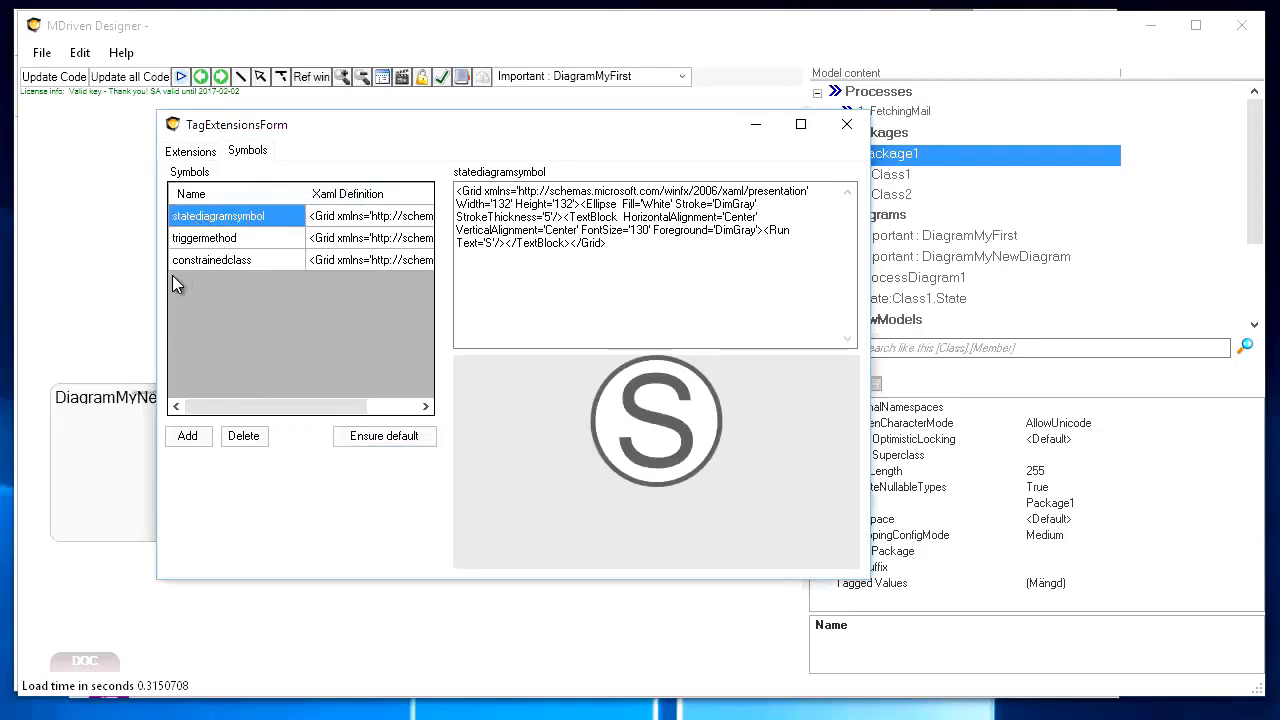
drag(321, 133, 337, 158)
click(230, 267)
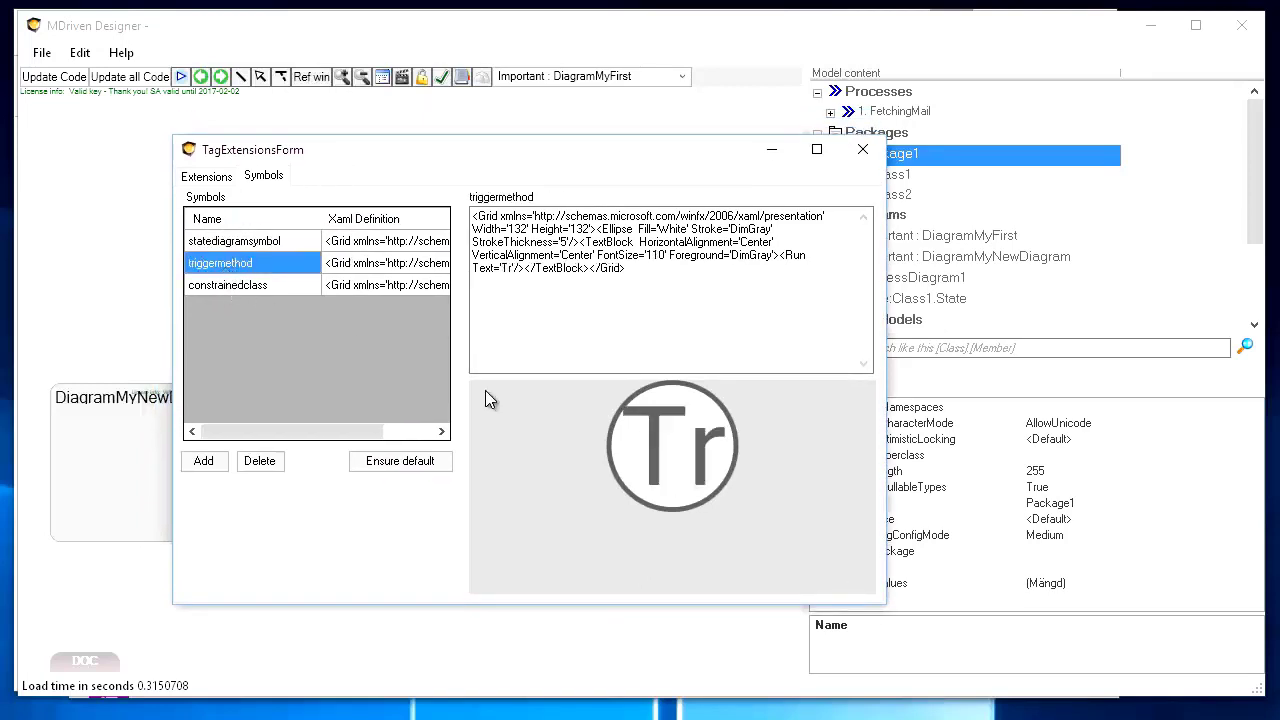
click(241, 288)
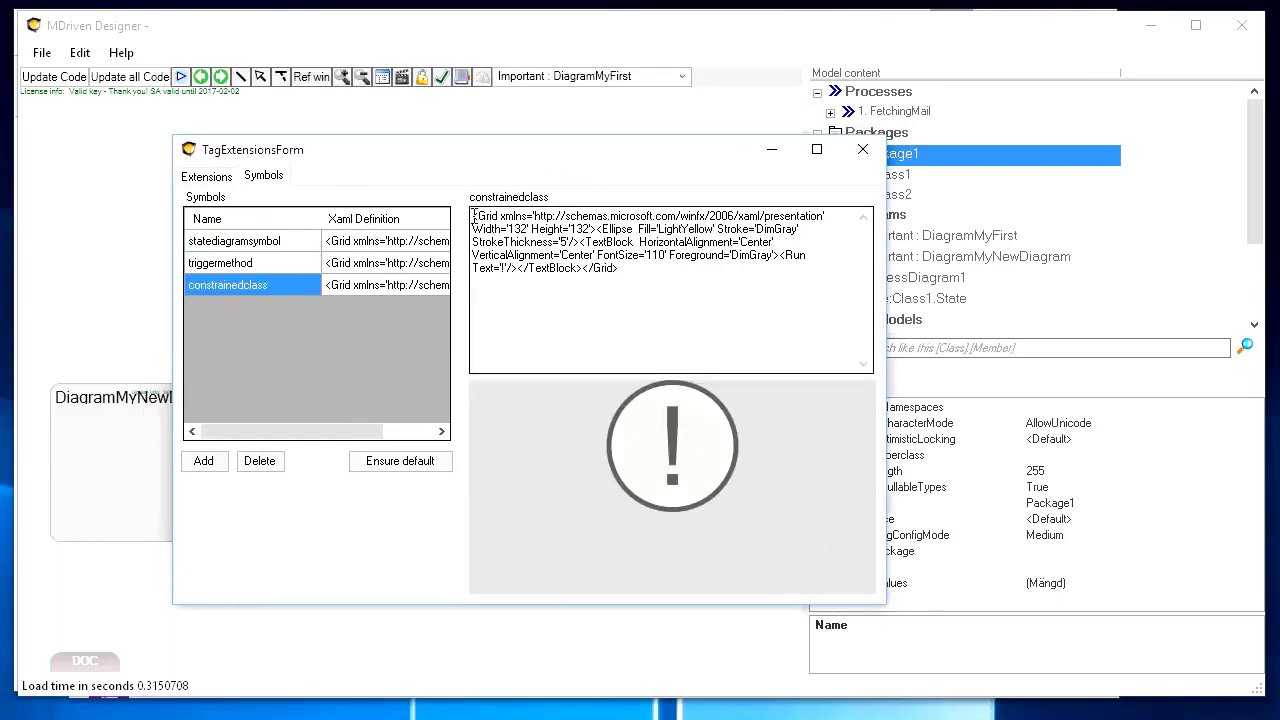
drag(473, 216, 683, 288)
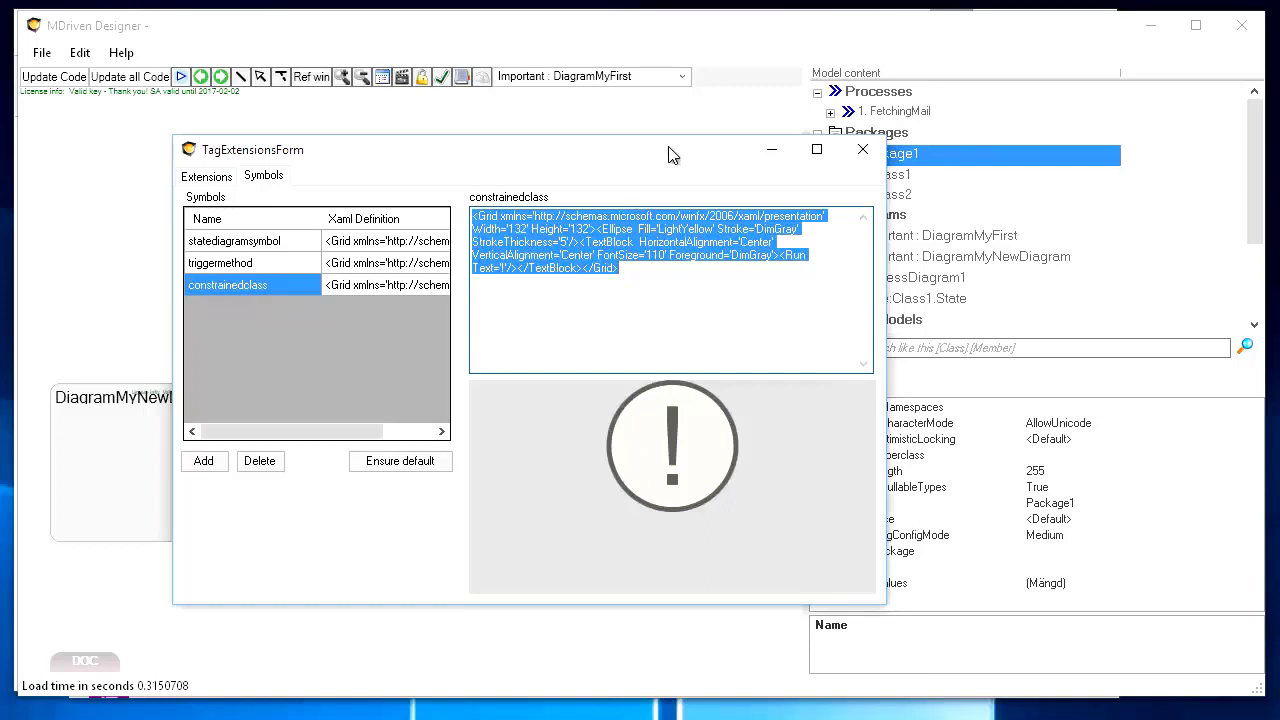
drag(672, 153, 646, 173)
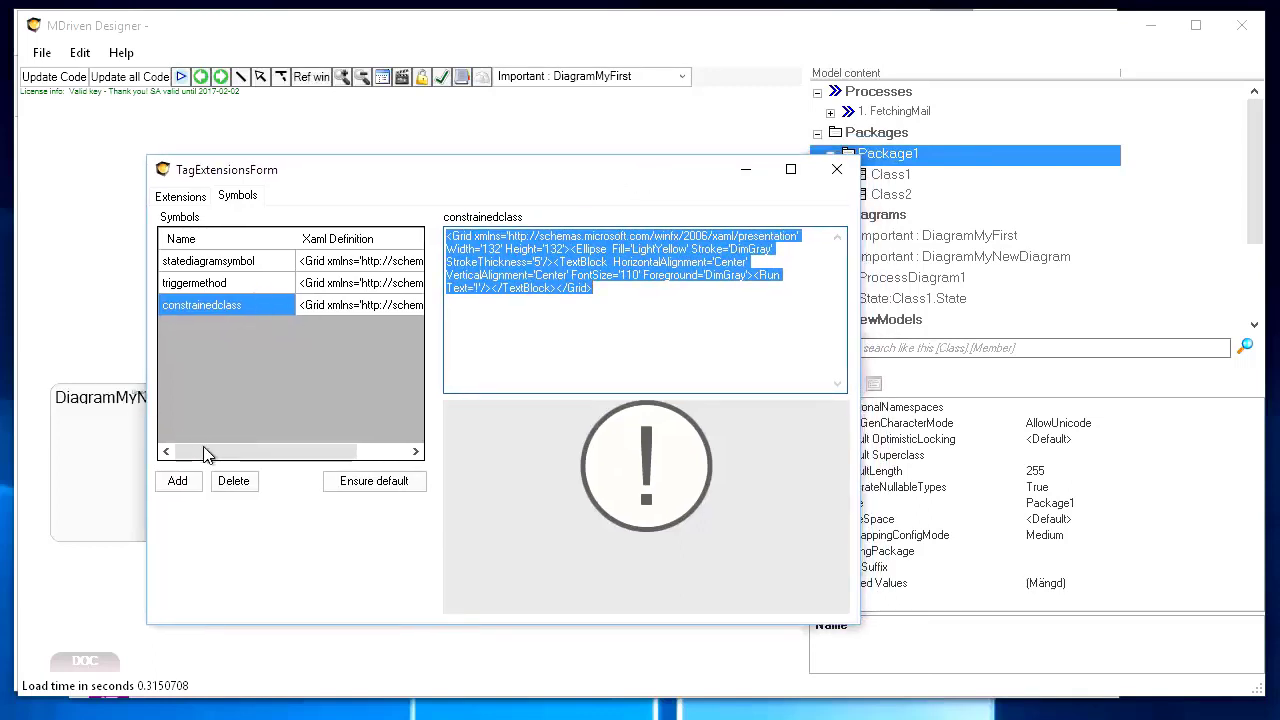
Step: Add a new symbol to the tag extension symbols, view the extensions settings, and close the TagExtensions form
click(178, 482)
click(226, 330)
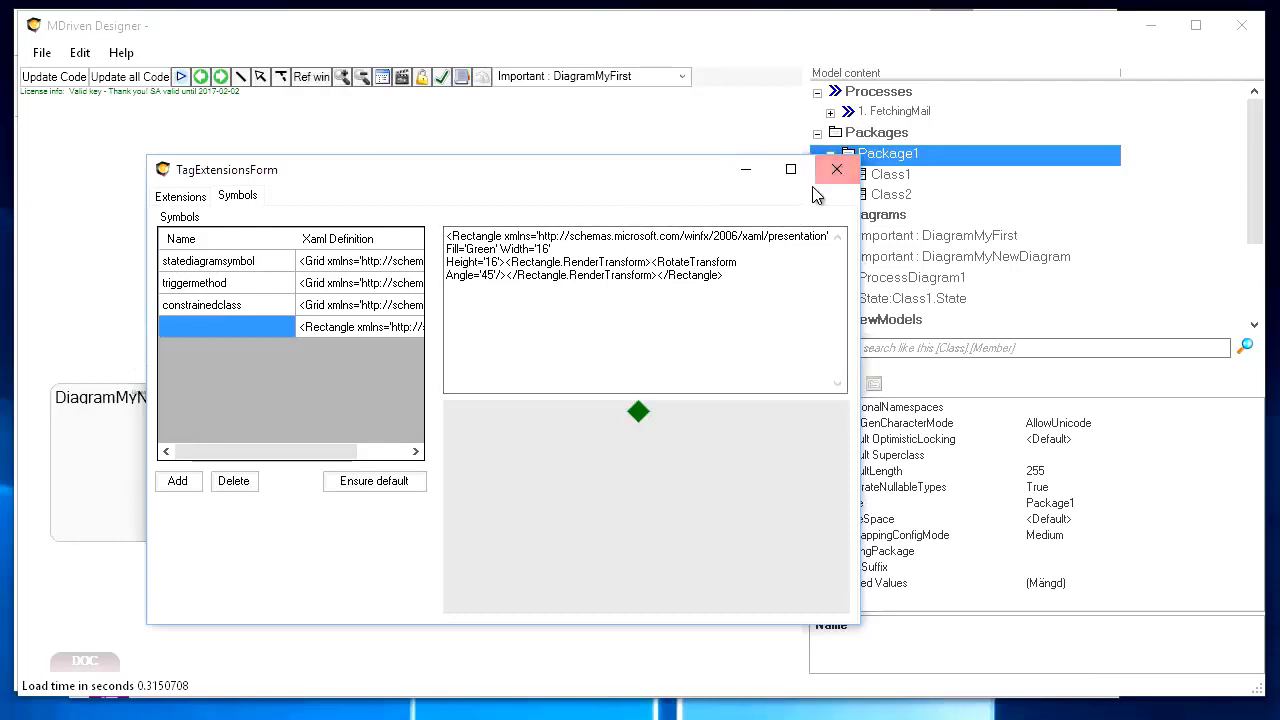
click(181, 197)
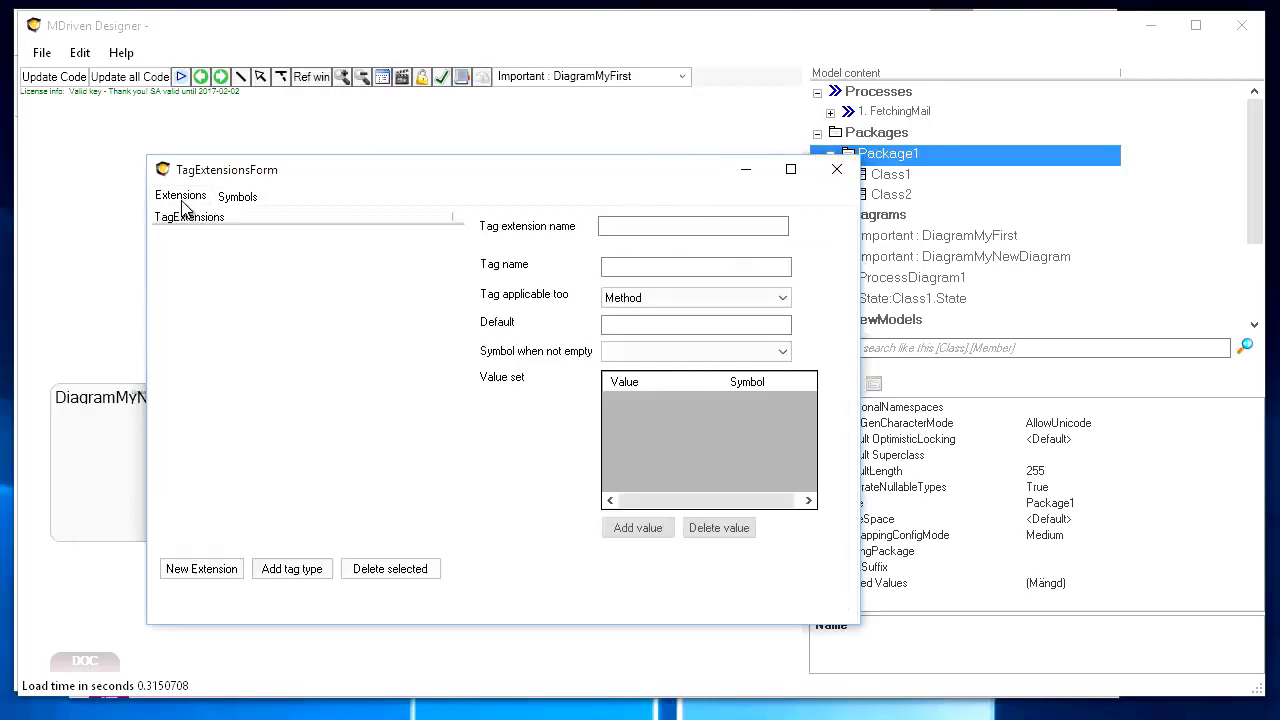
click(837, 174)
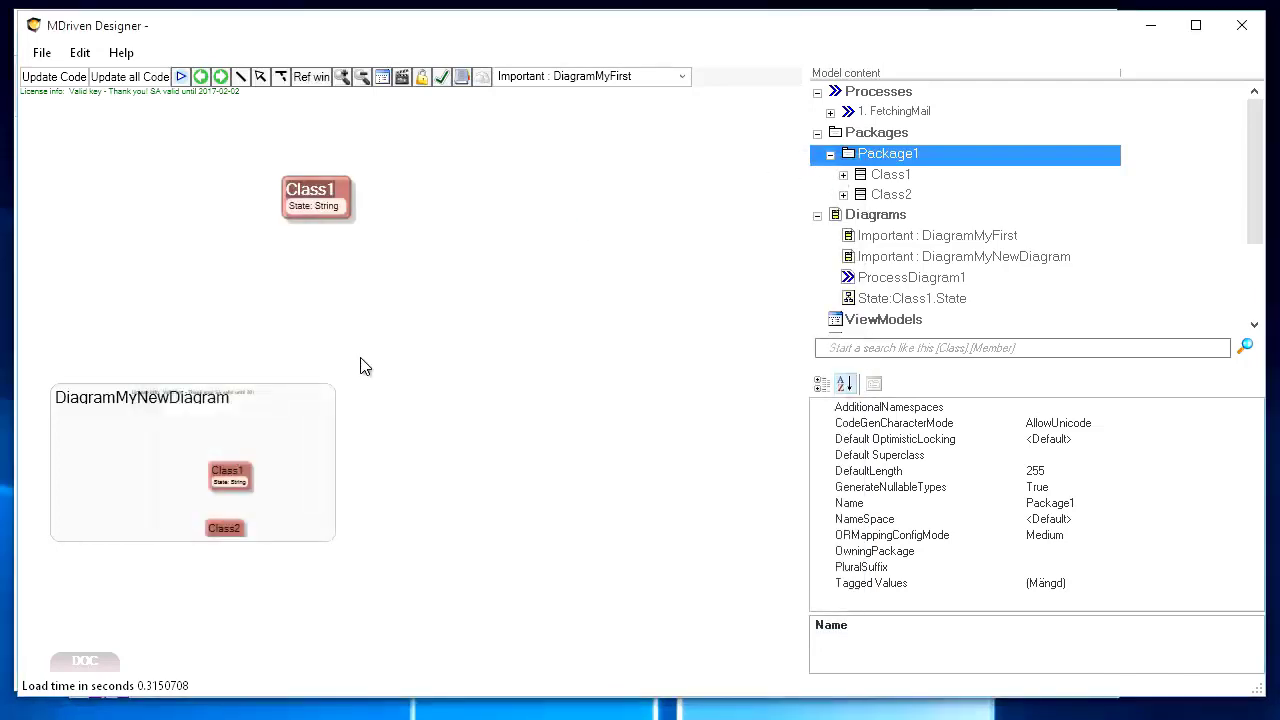
Step: Open DiagramMyNewDiagram and inspect the state symbol beside Class1's State attribute at a larger scale
click(546, 79)
click(530, 131)
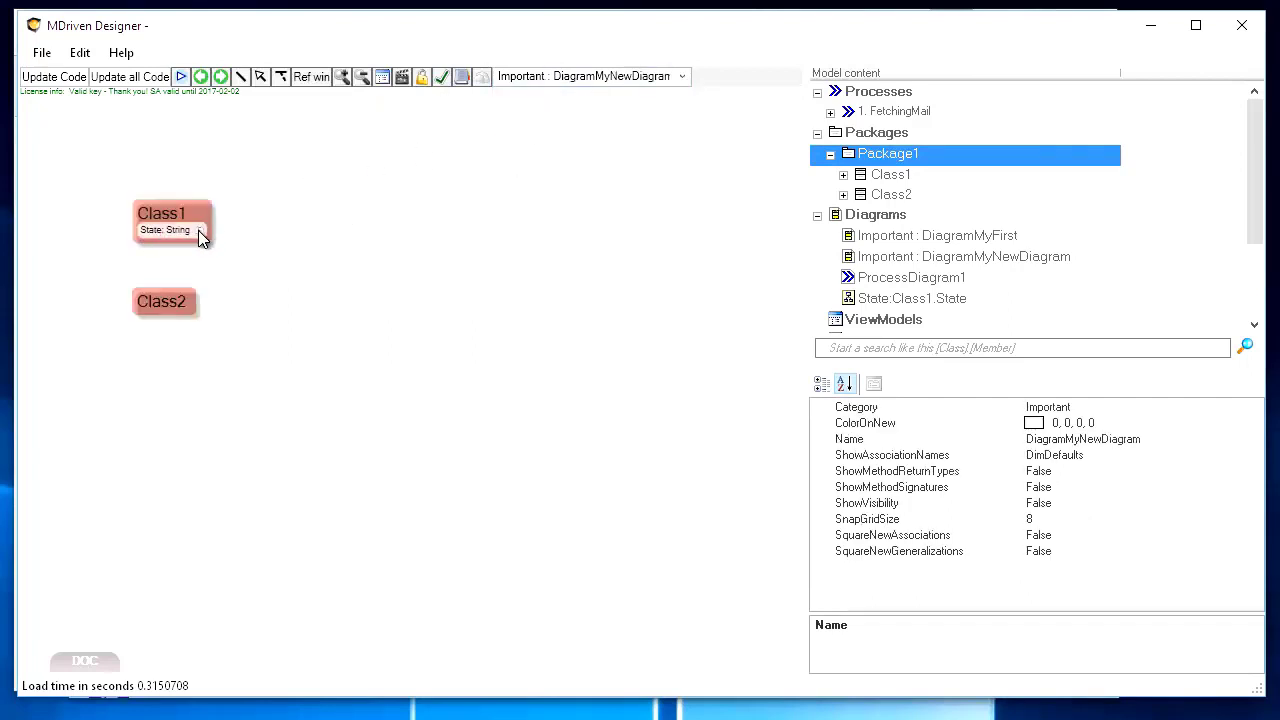
mouse_move(198, 230)
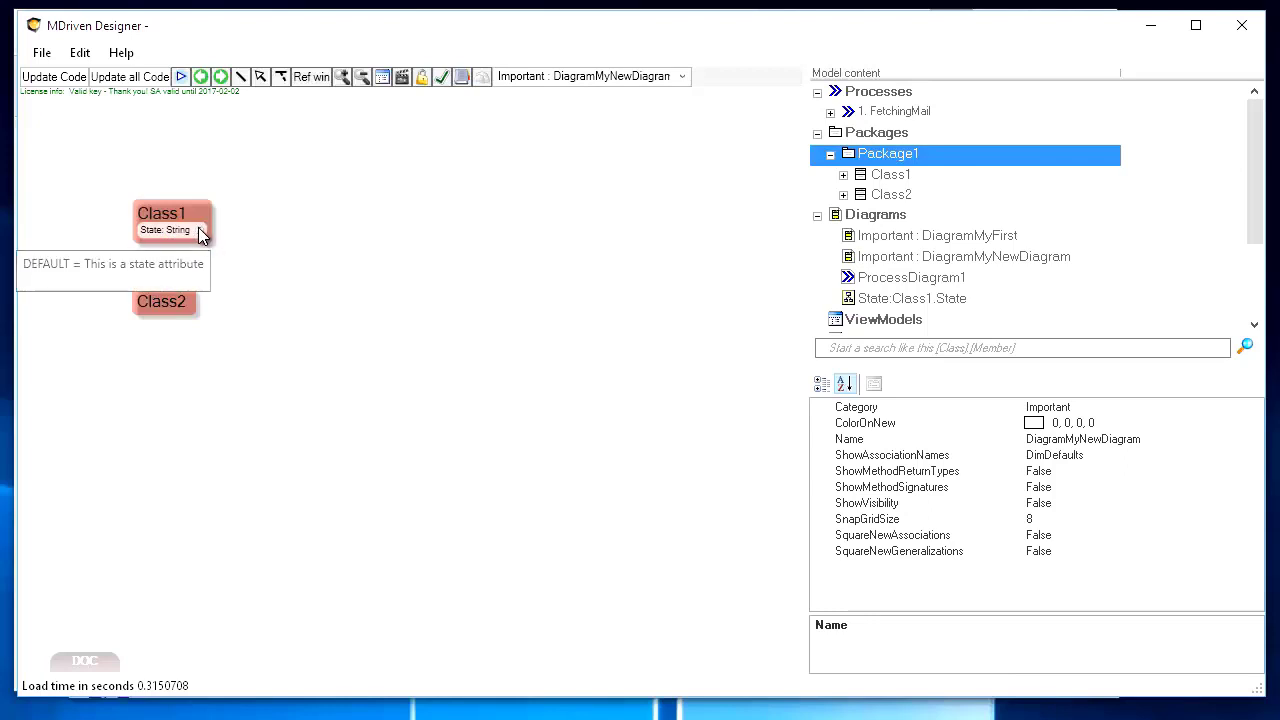
click(342, 78)
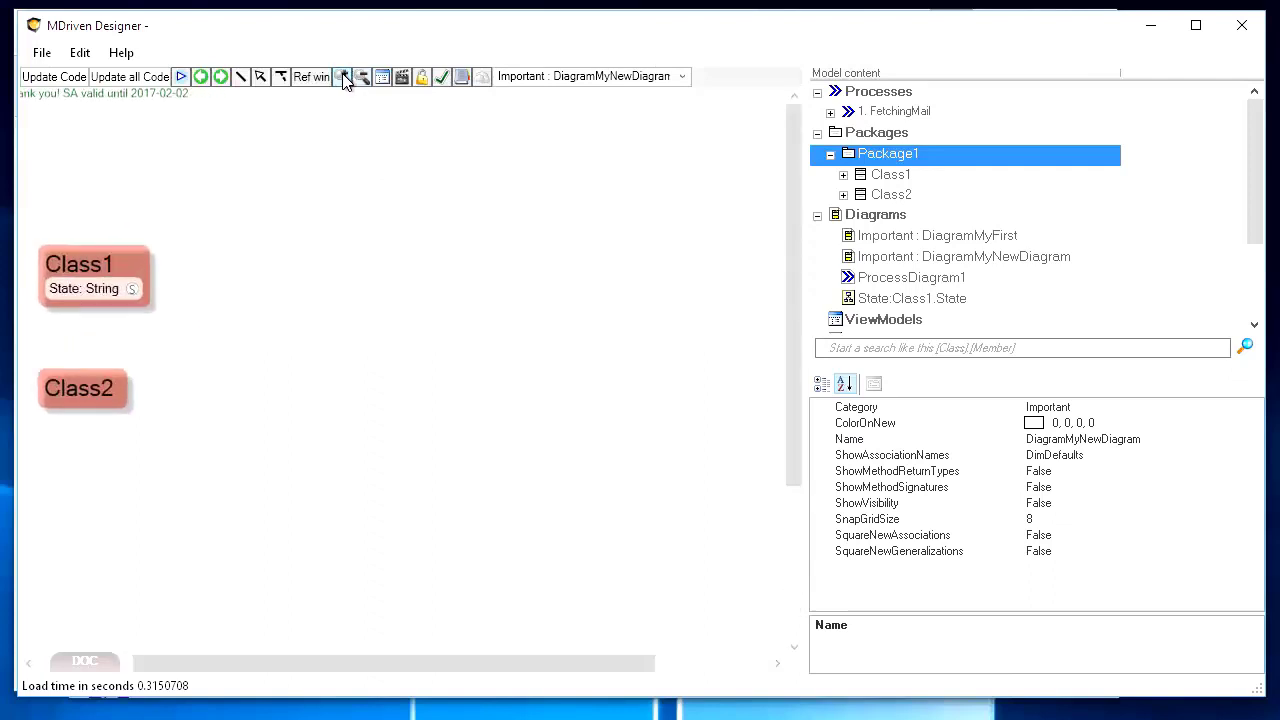
drag(224, 668, 97, 655)
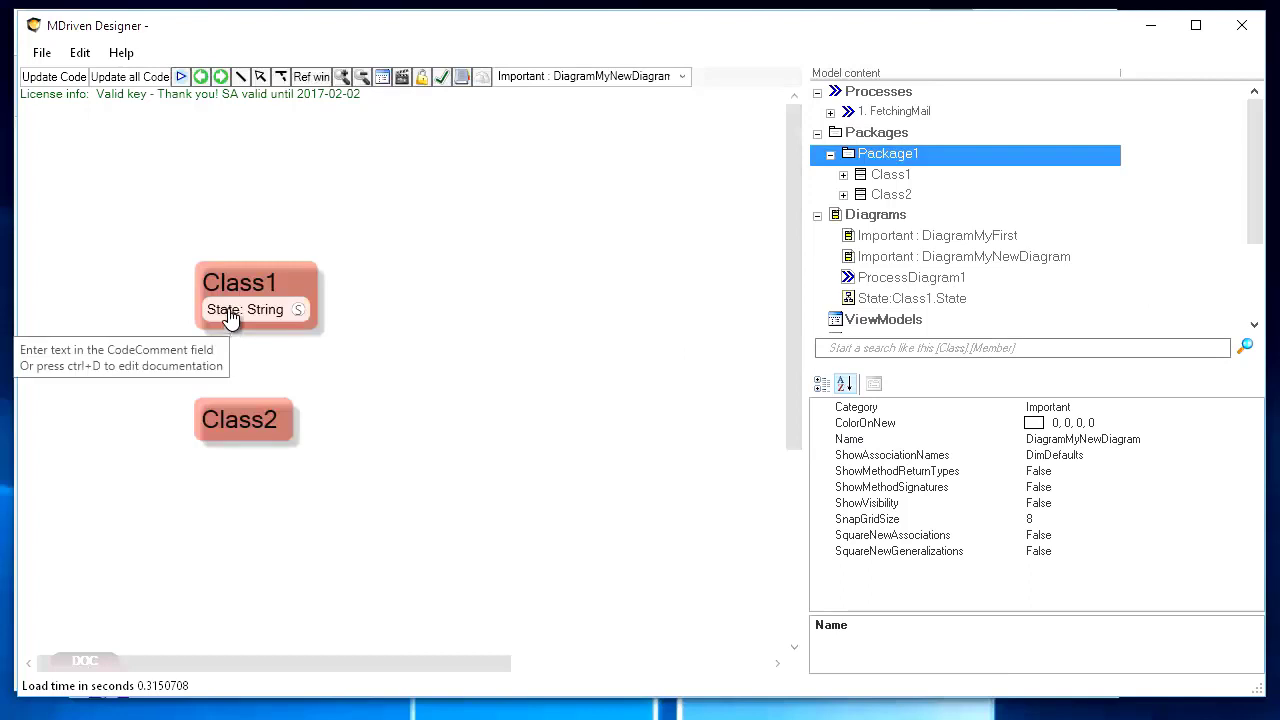
Step: Collapse Package1 in the model tree and rename Class1 as House in its properties
click(829, 156)
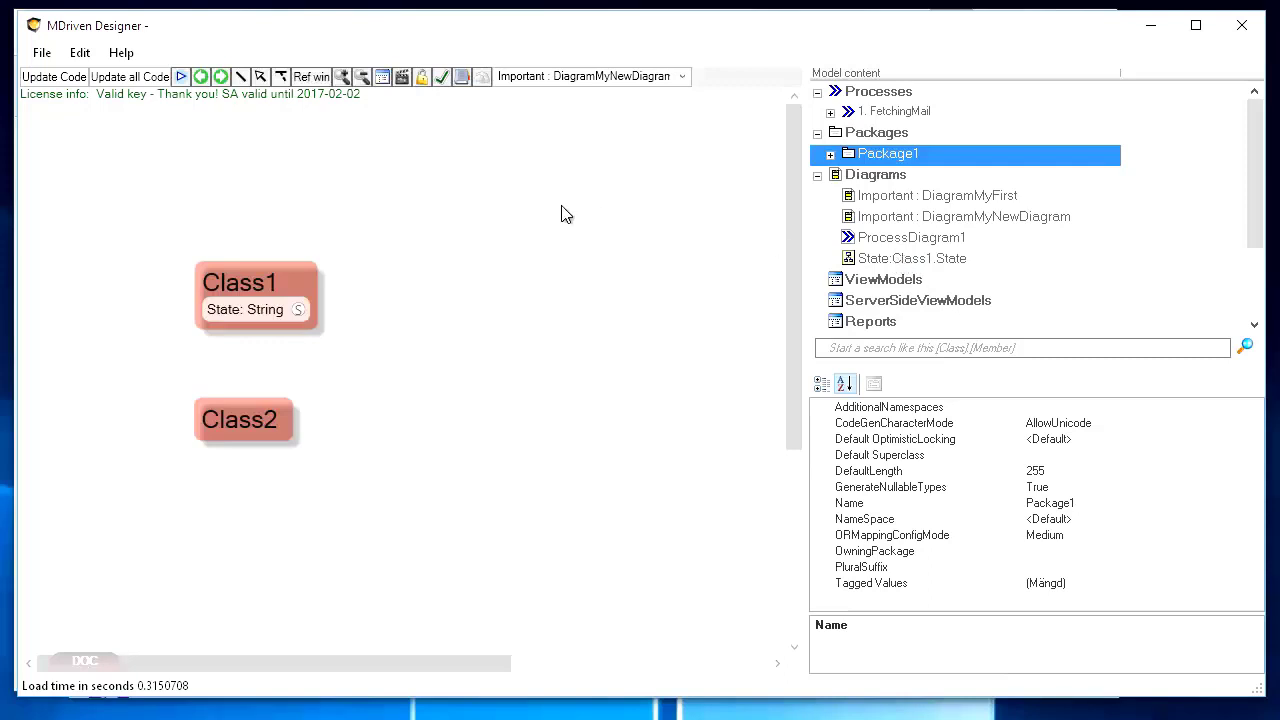
click(235, 285)
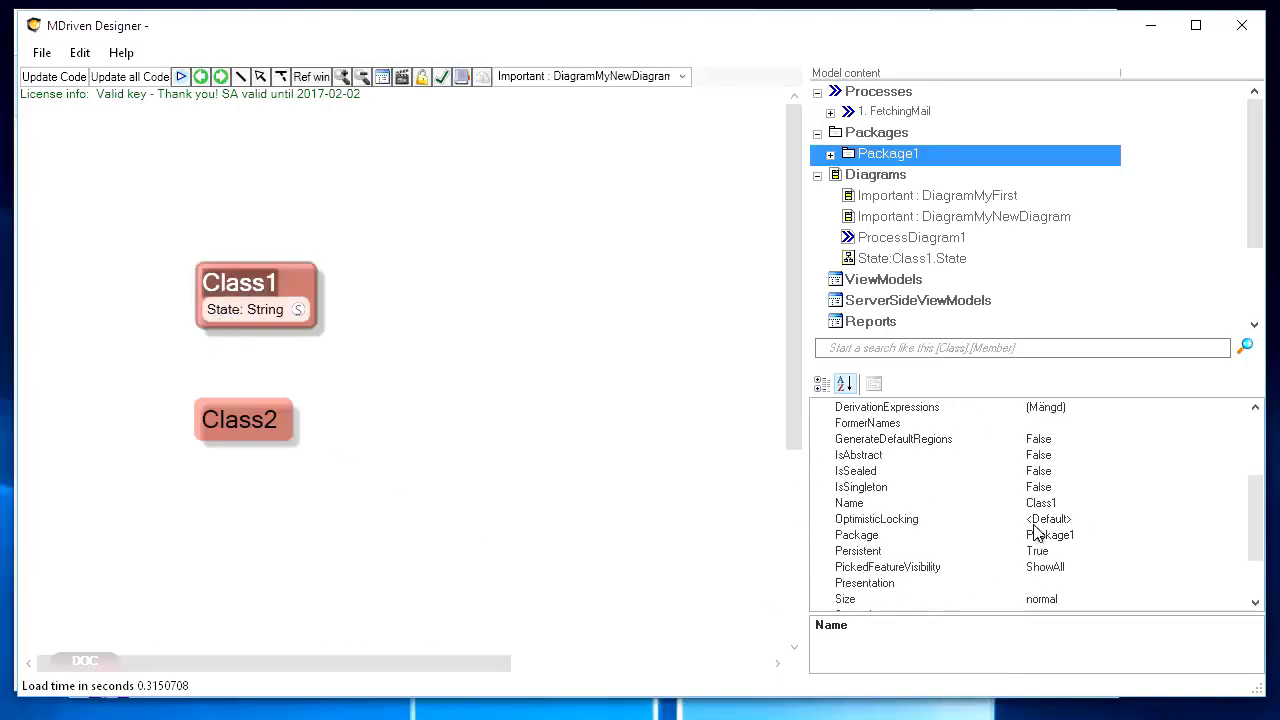
click(1080, 503)
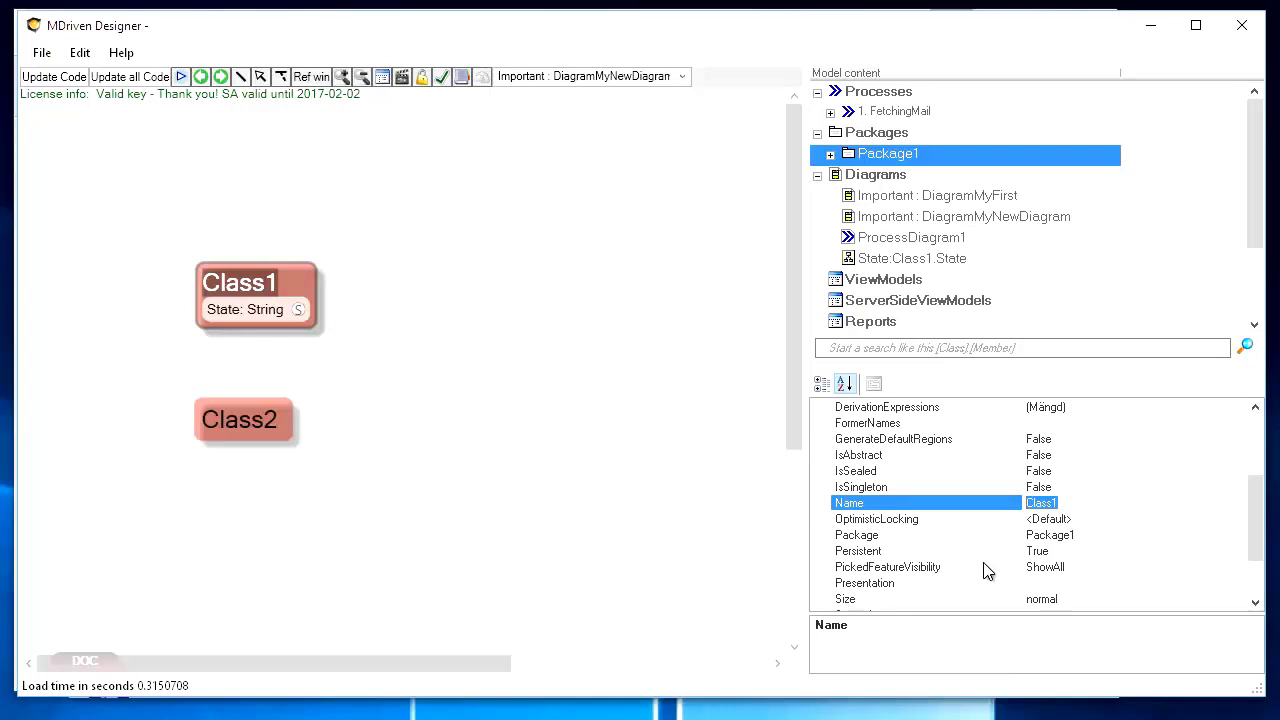
text(House)
key(Return)
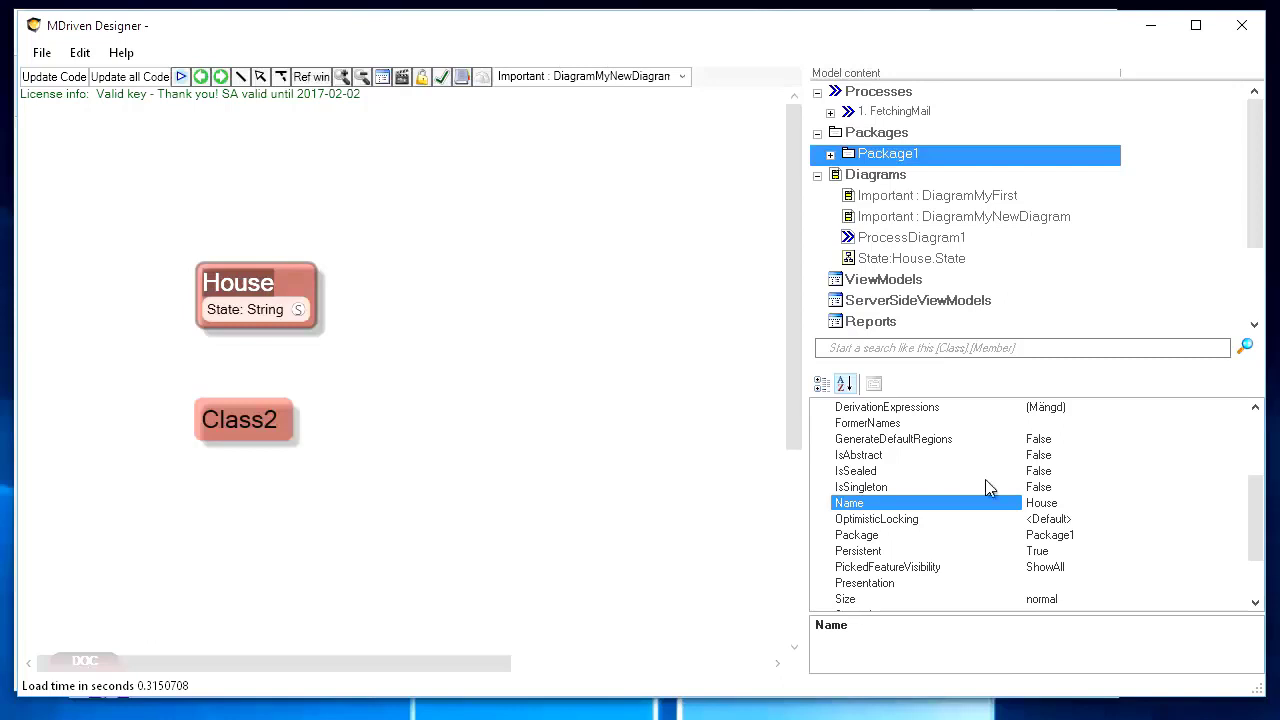
Step: Try in-place editing of the House class's name in the diagram, leaving the name as it is
click(240, 290)
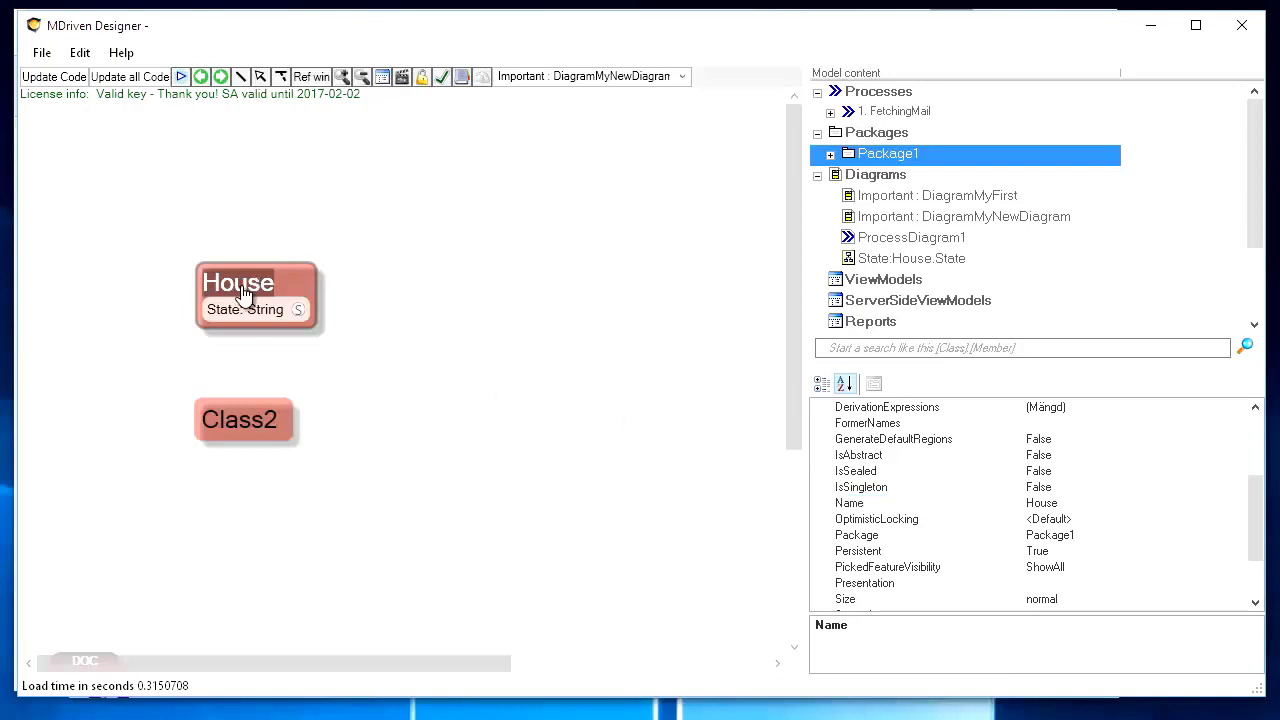
click(251, 296)
click(343, 294)
click(257, 295)
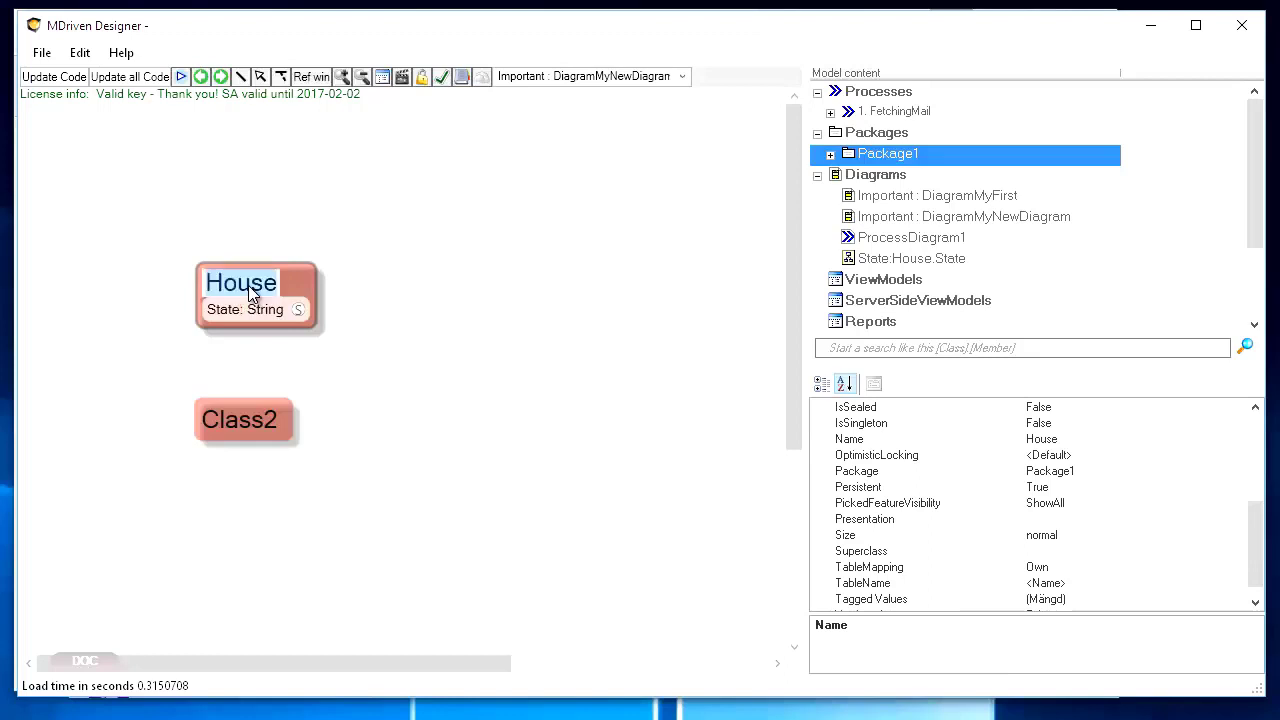
click(251, 283)
click(346, 291)
click(243, 287)
key(Return)
Step: Try to step the selection from House to its neighbouring elements in the diagram
key(Down)
key(Up)
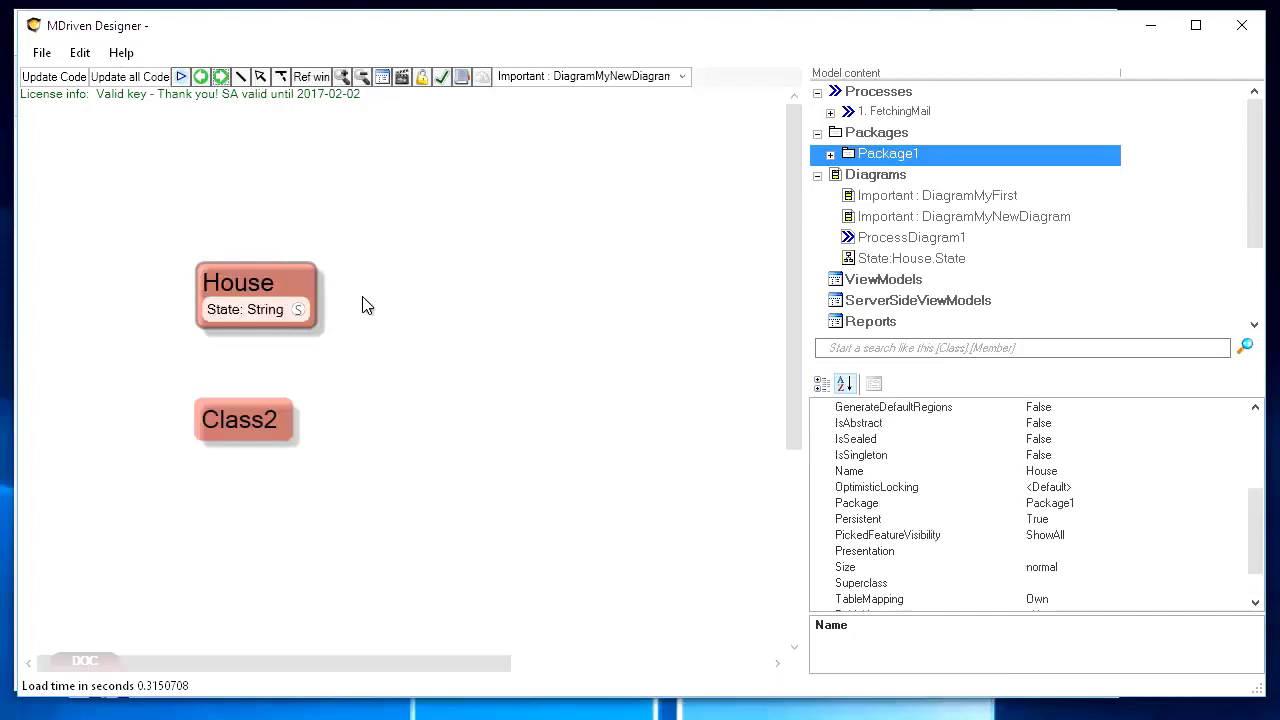
key(Down)
key(Down)
key(Up)
key(Up)
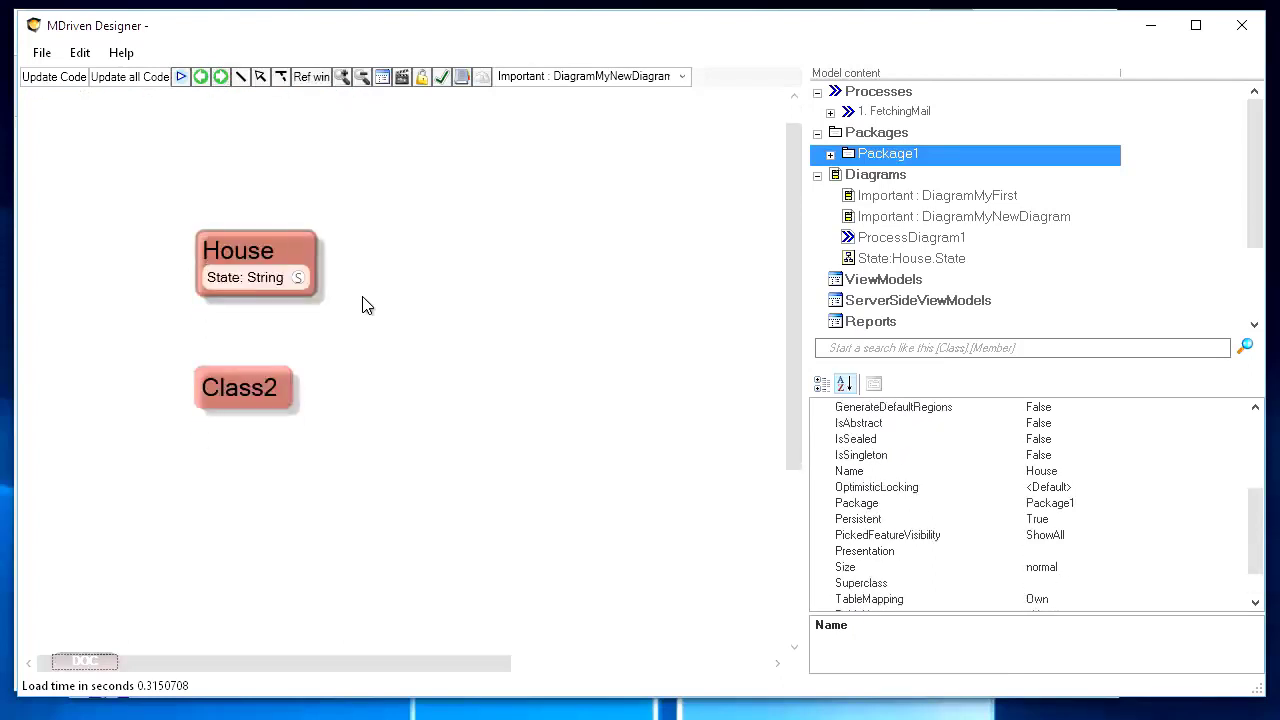
key(Tab)
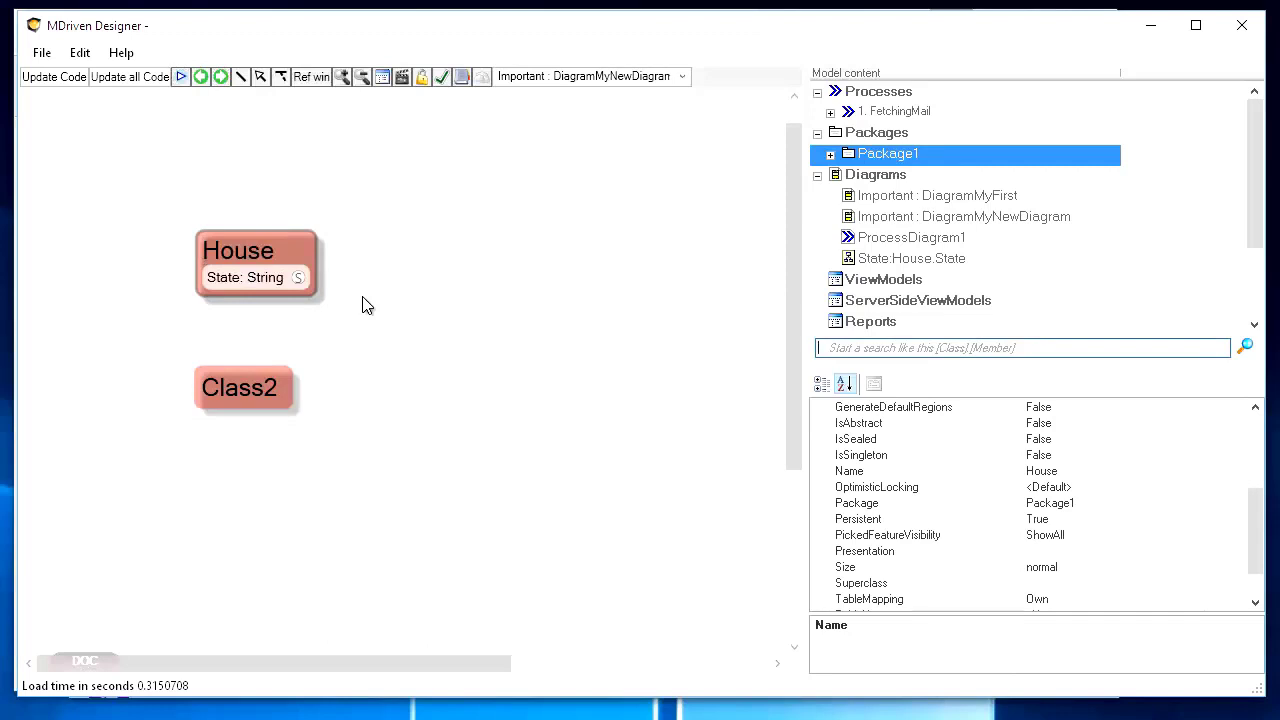
drag(792, 233, 766, 157)
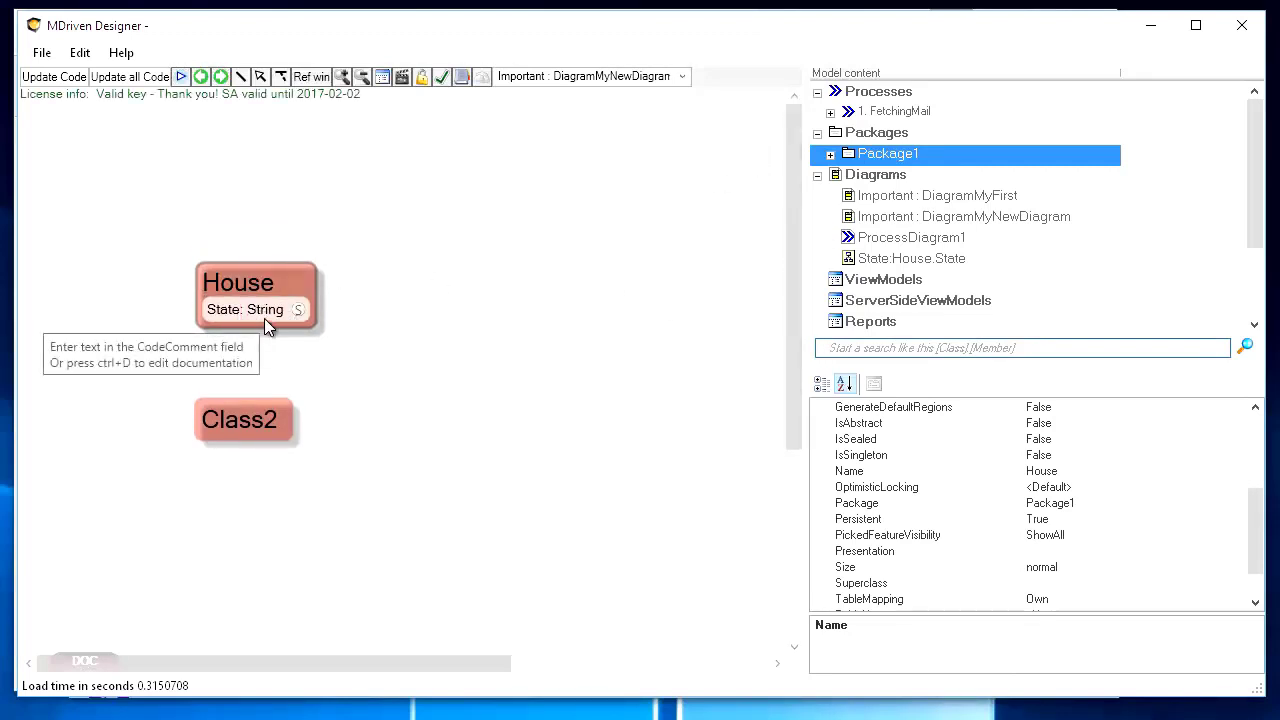
Step: Move Class2 down and left, and shift House and Class2 together up and right as one selection
drag(238, 428, 203, 455)
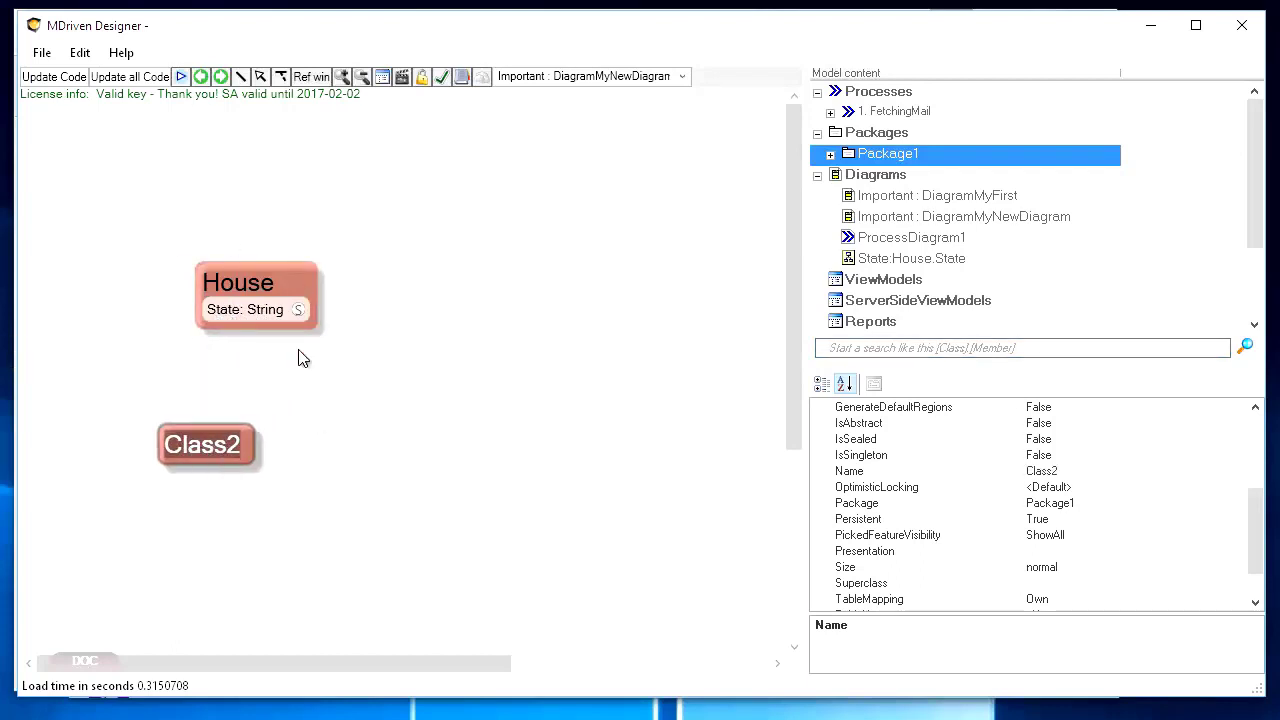
click(105, 228)
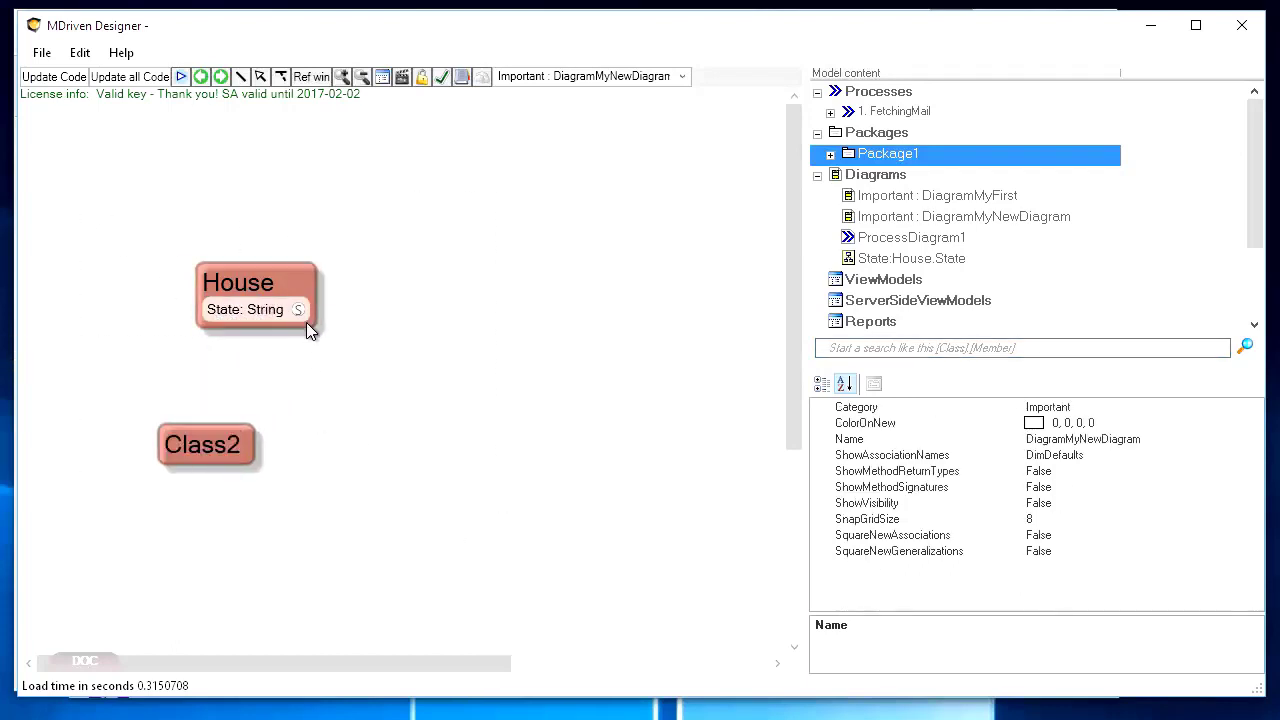
drag(230, 292, 252, 243)
click(418, 403)
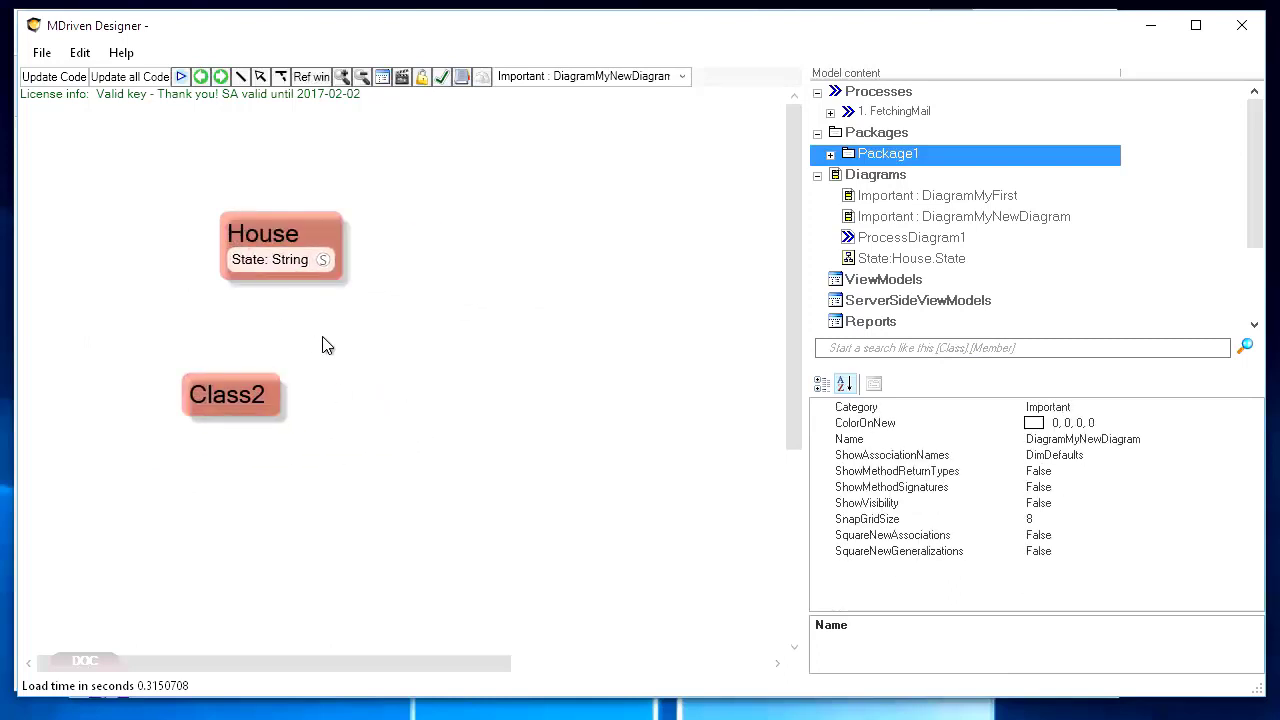
Step: Move House left, select its State attribute, and place House well above and to the right of Class2
drag(266, 263, 213, 234)
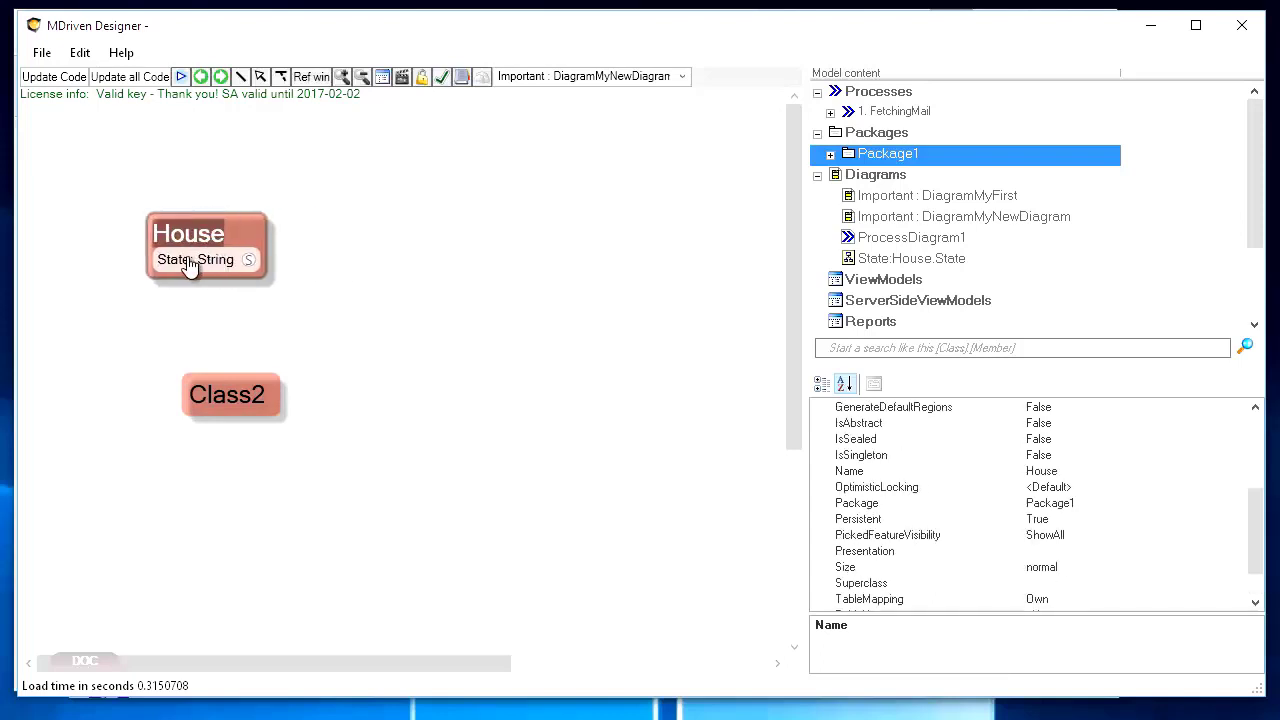
click(190, 263)
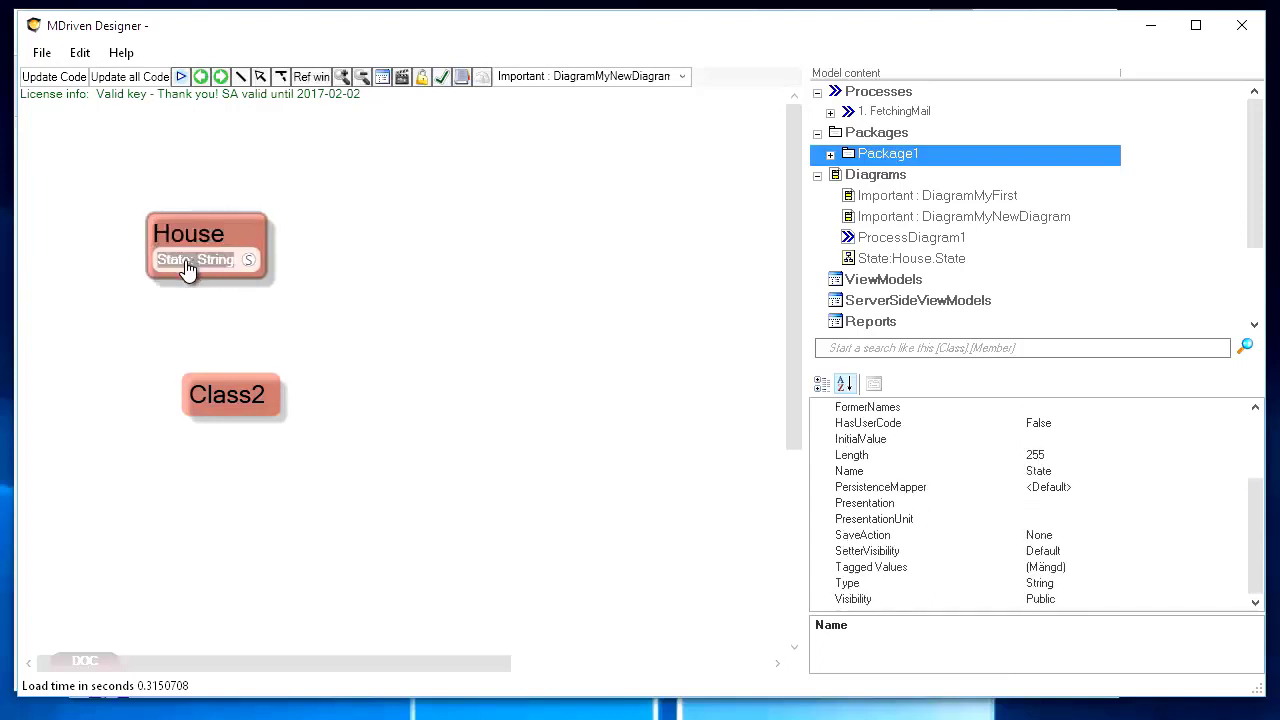
drag(222, 238, 362, 223)
Step: Add eight new attributes to the House class
right_click(311, 262)
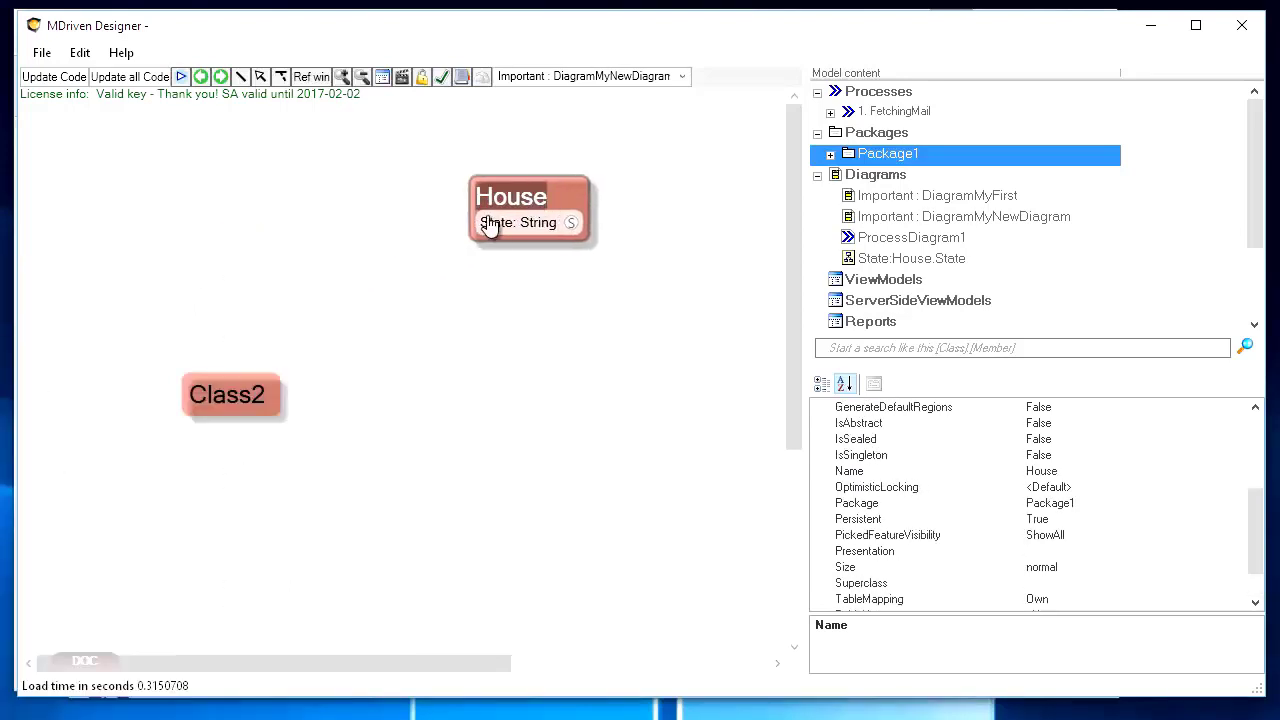
right_click(499, 221)
click(262, 262)
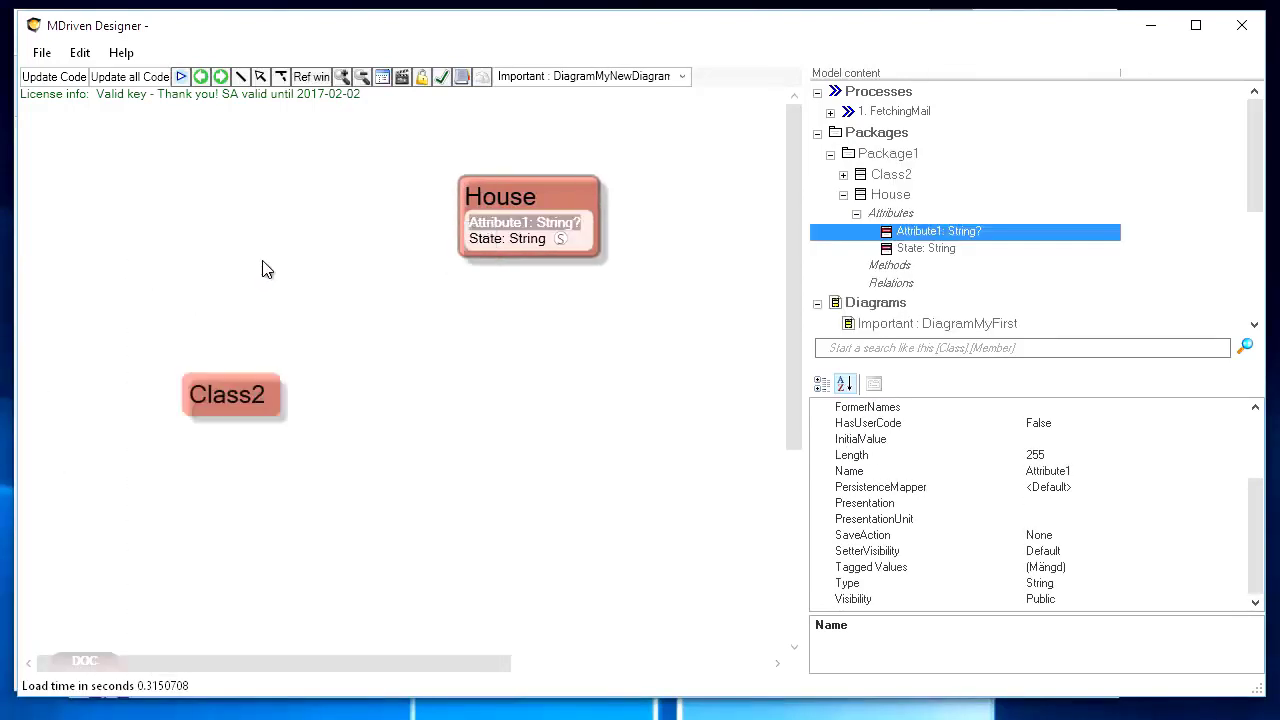
right_click(495, 228)
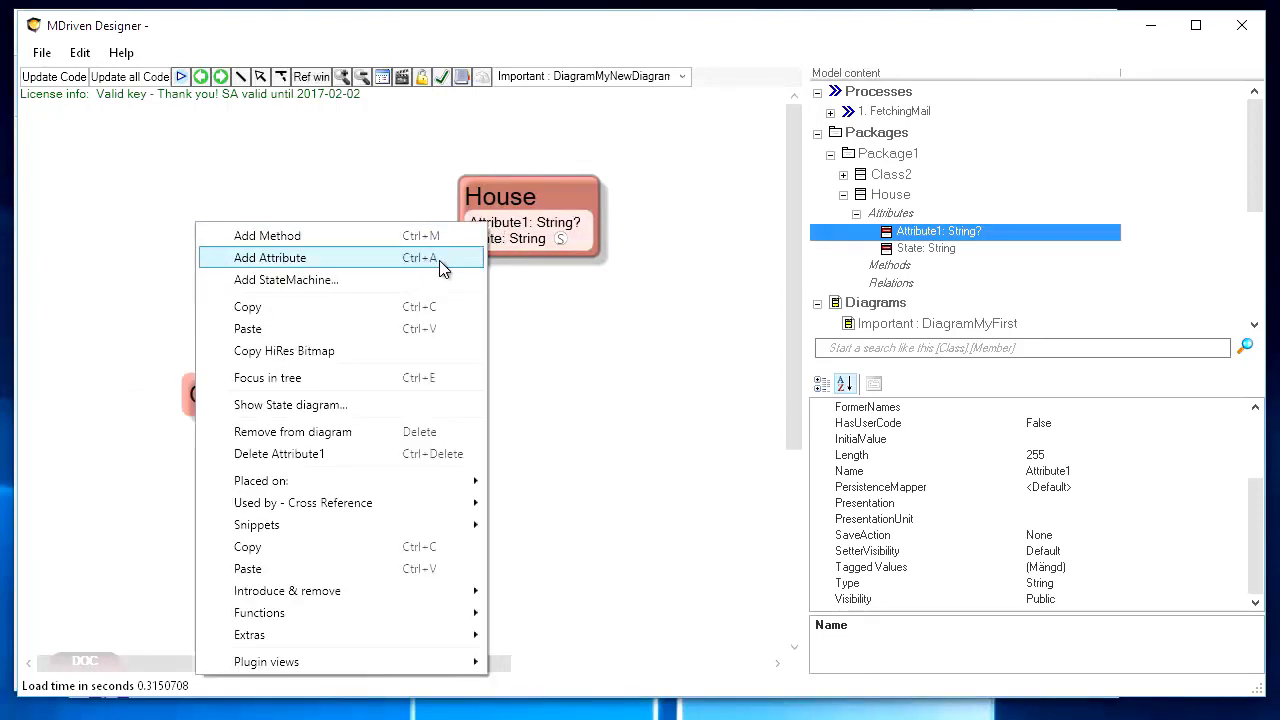
click(519, 240)
key(Insert)
key(Insert)
key(Insert)
key(Insert)
key(Insert)
key(Insert)
key(Insert)
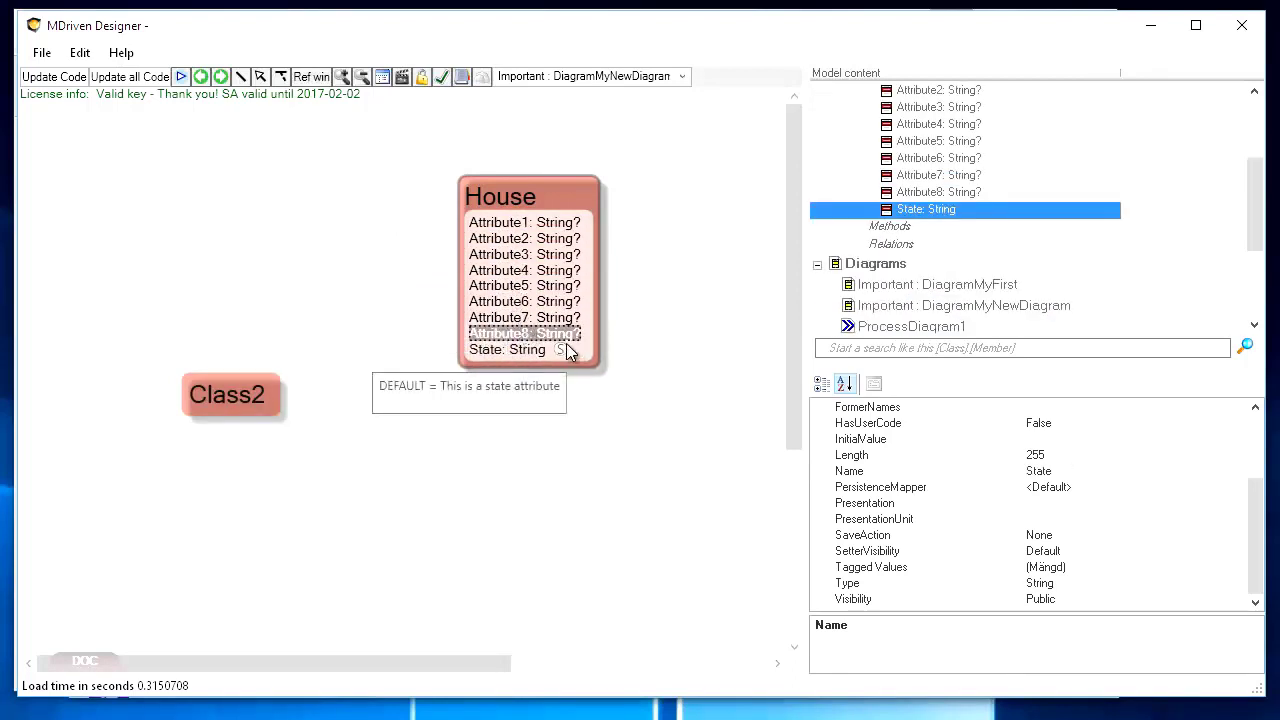
Step: Rename House's Attribute4 as Address directly in the diagram
click(524, 272)
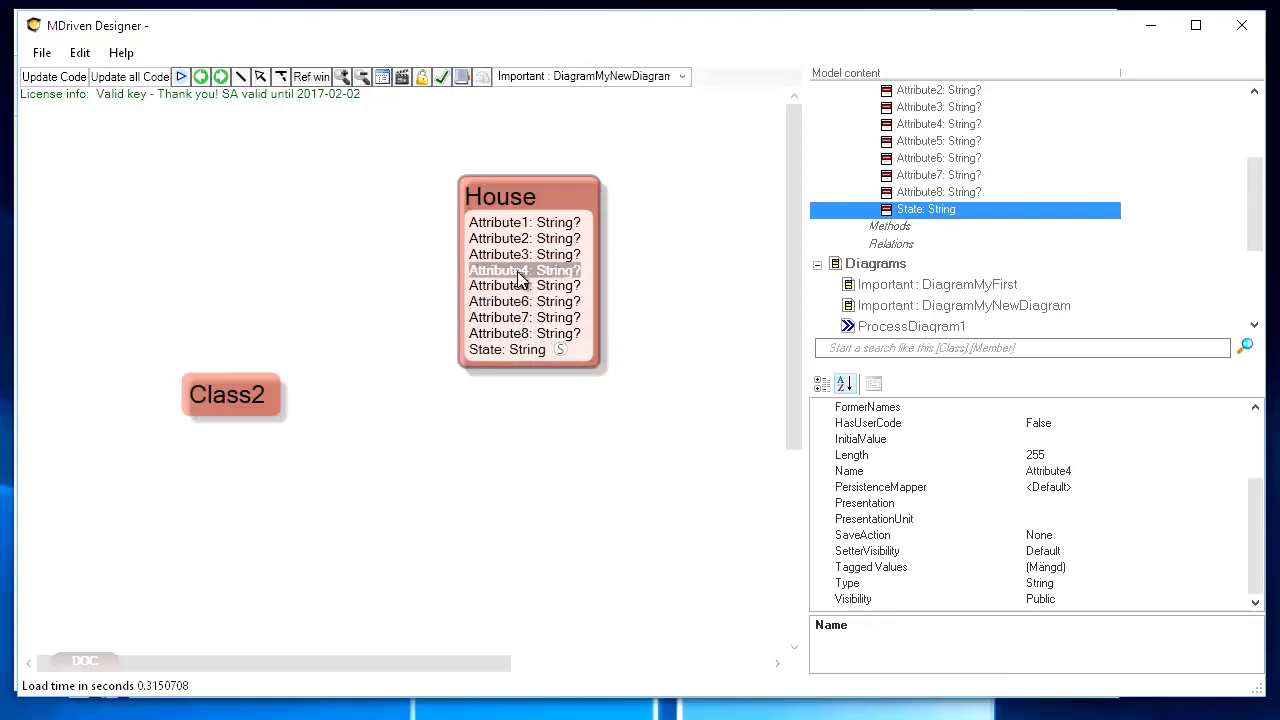
click(518, 274)
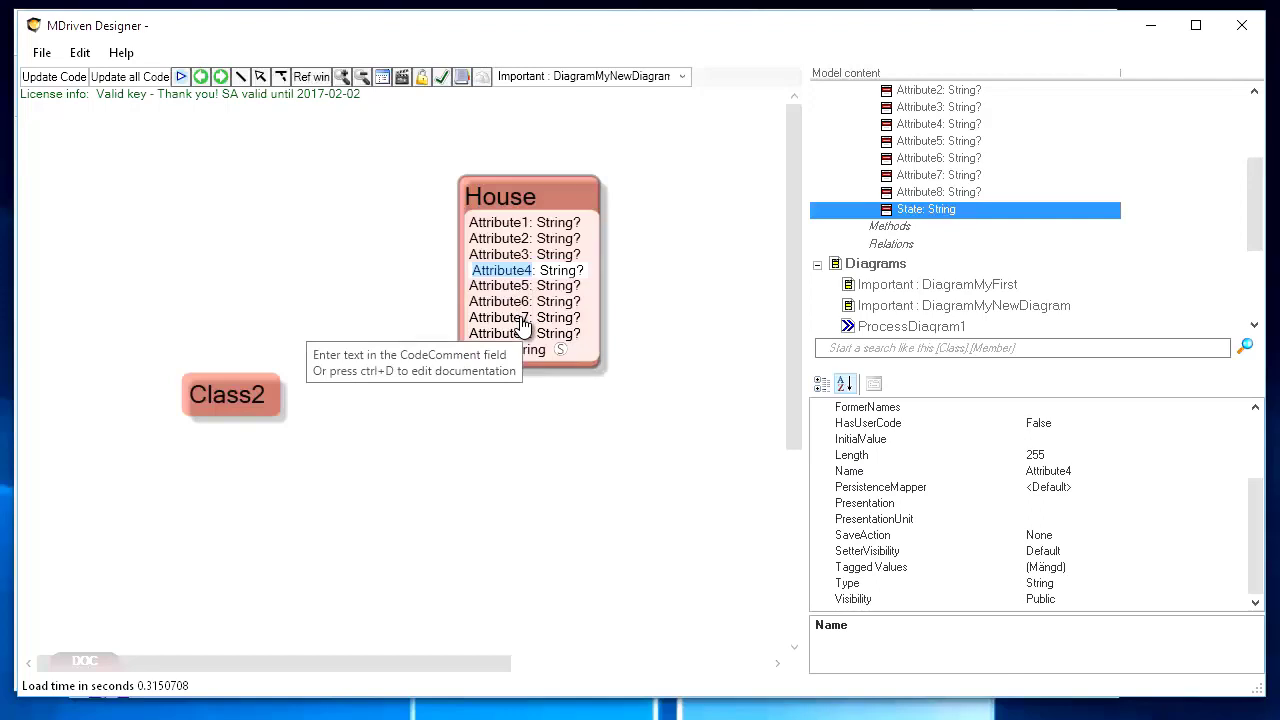
text(Address)
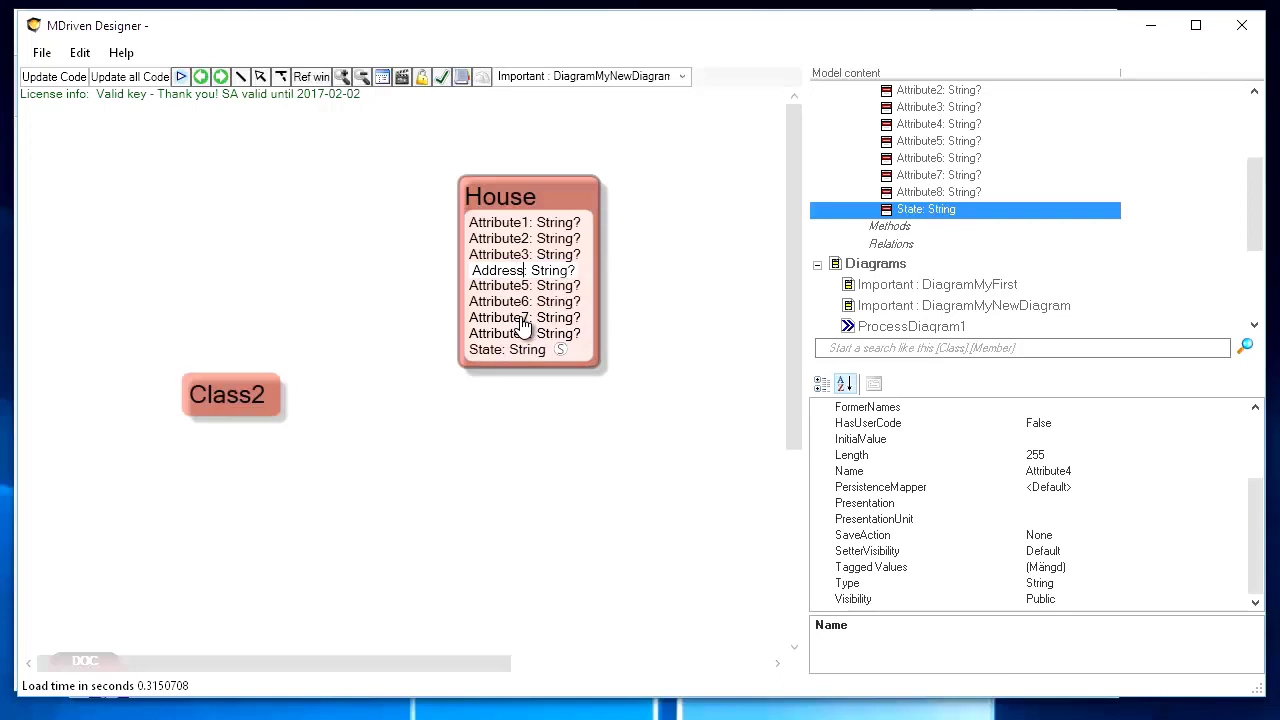
key(Return)
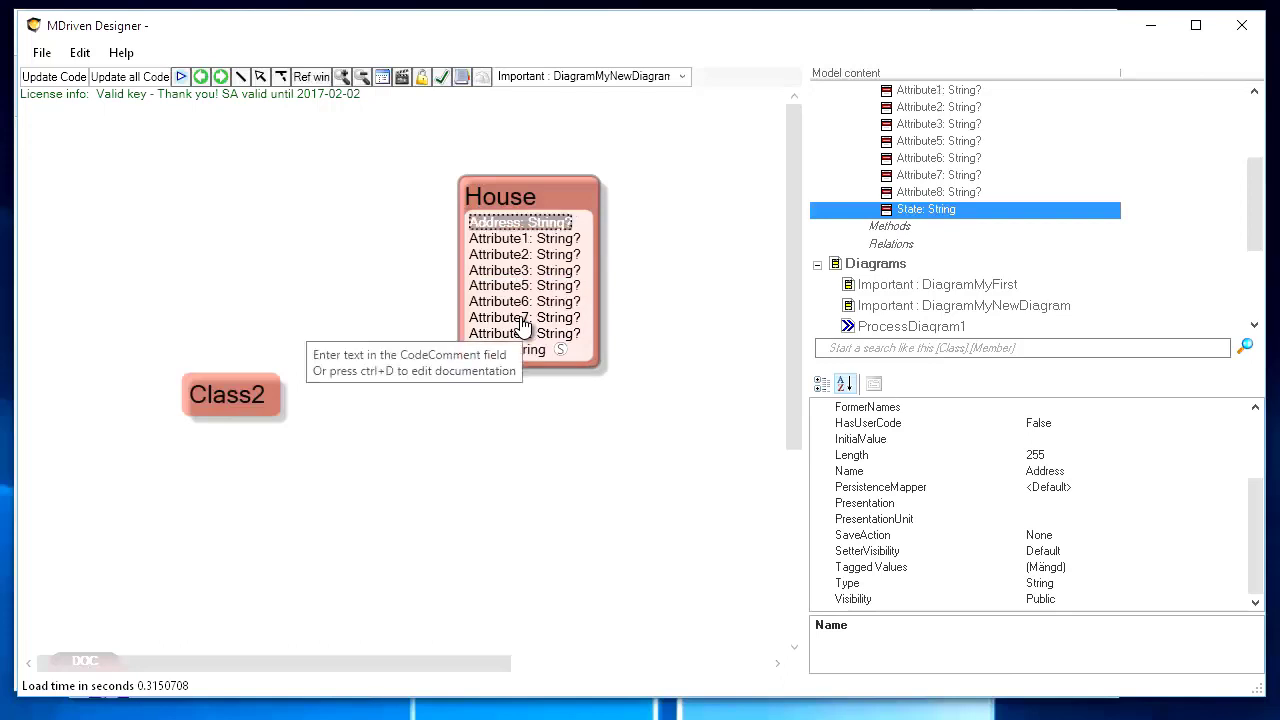
Step: Shorten the window so the whole list fits, and examine the data types available for House's Address attribute
click(546, 241)
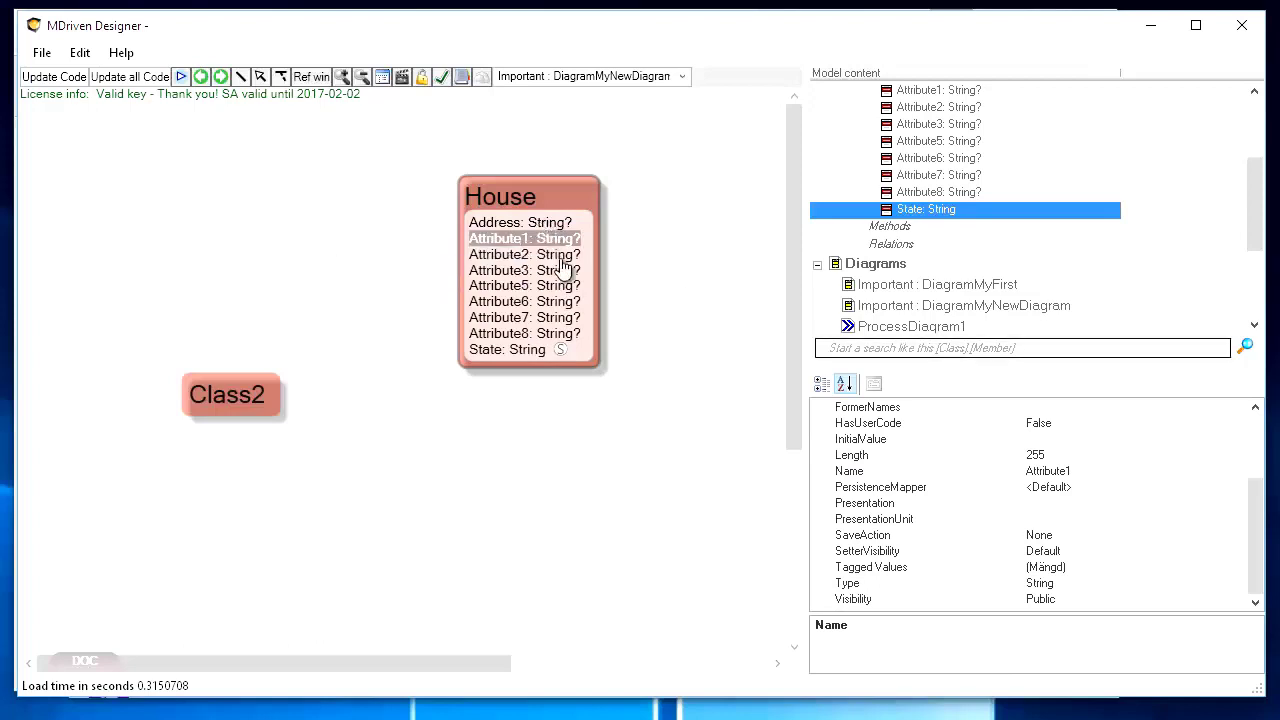
click(512, 222)
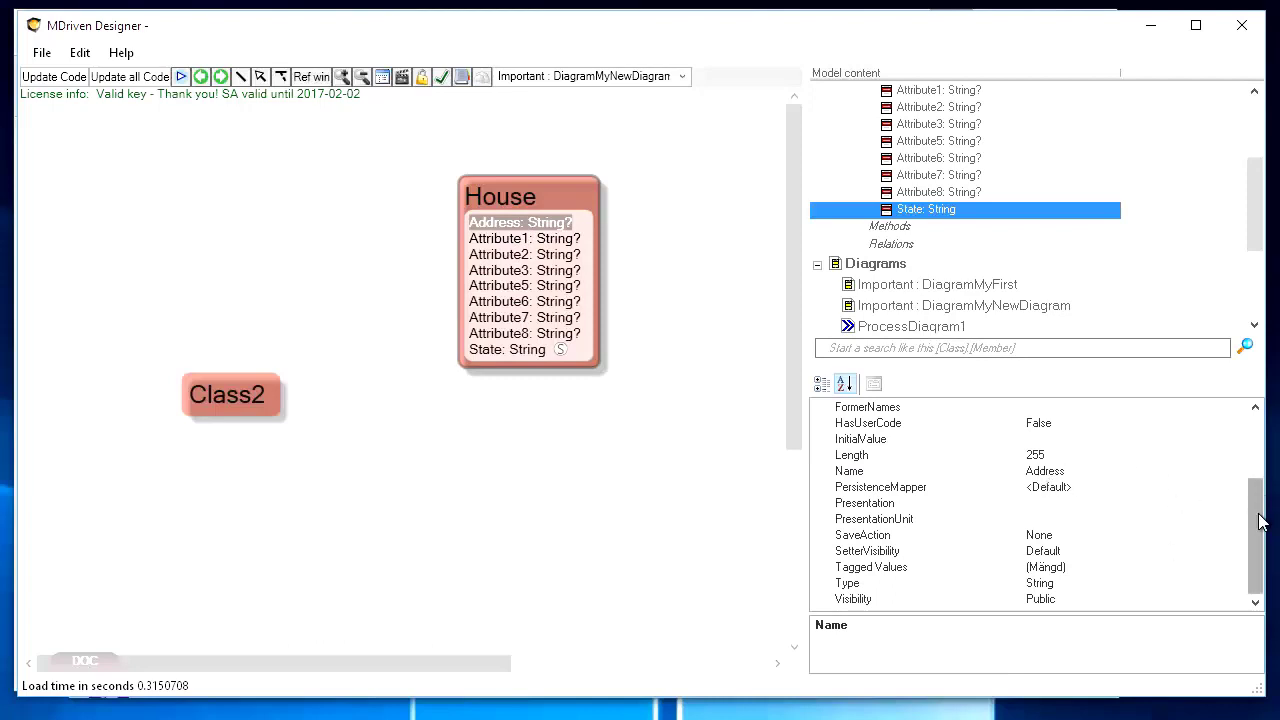
click(1095, 584)
click(1238, 584)
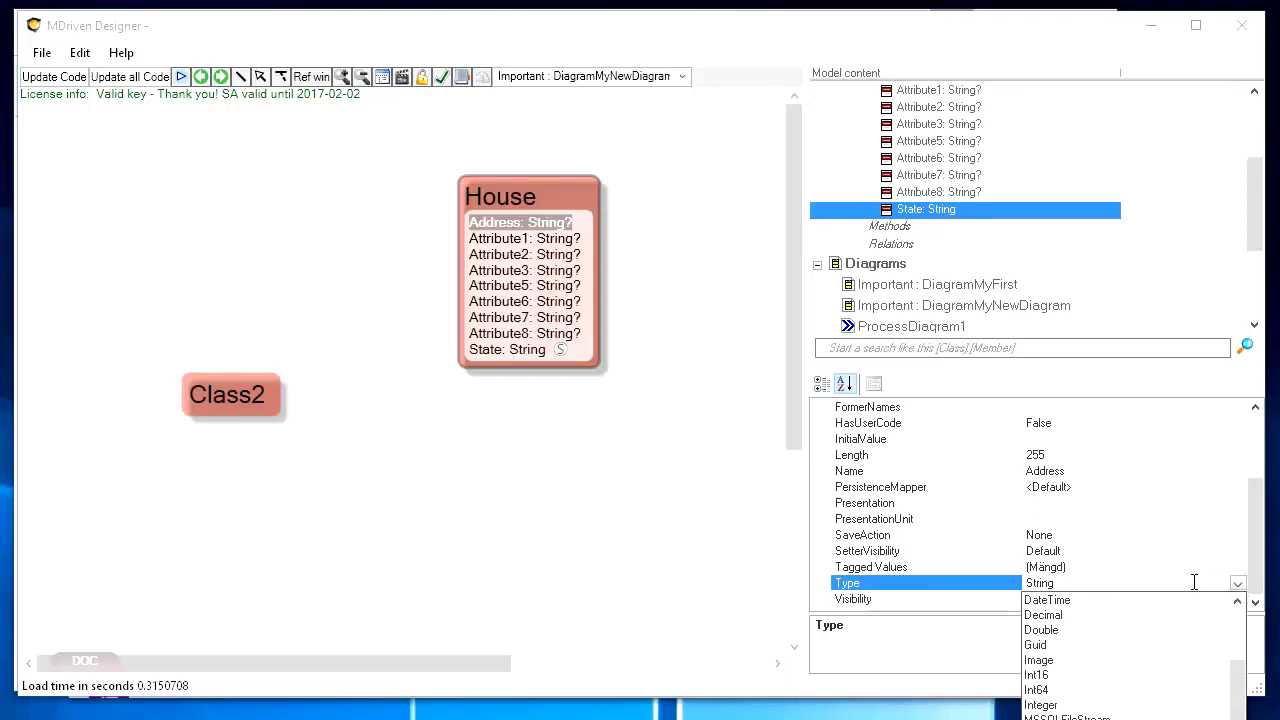
click(975, 702)
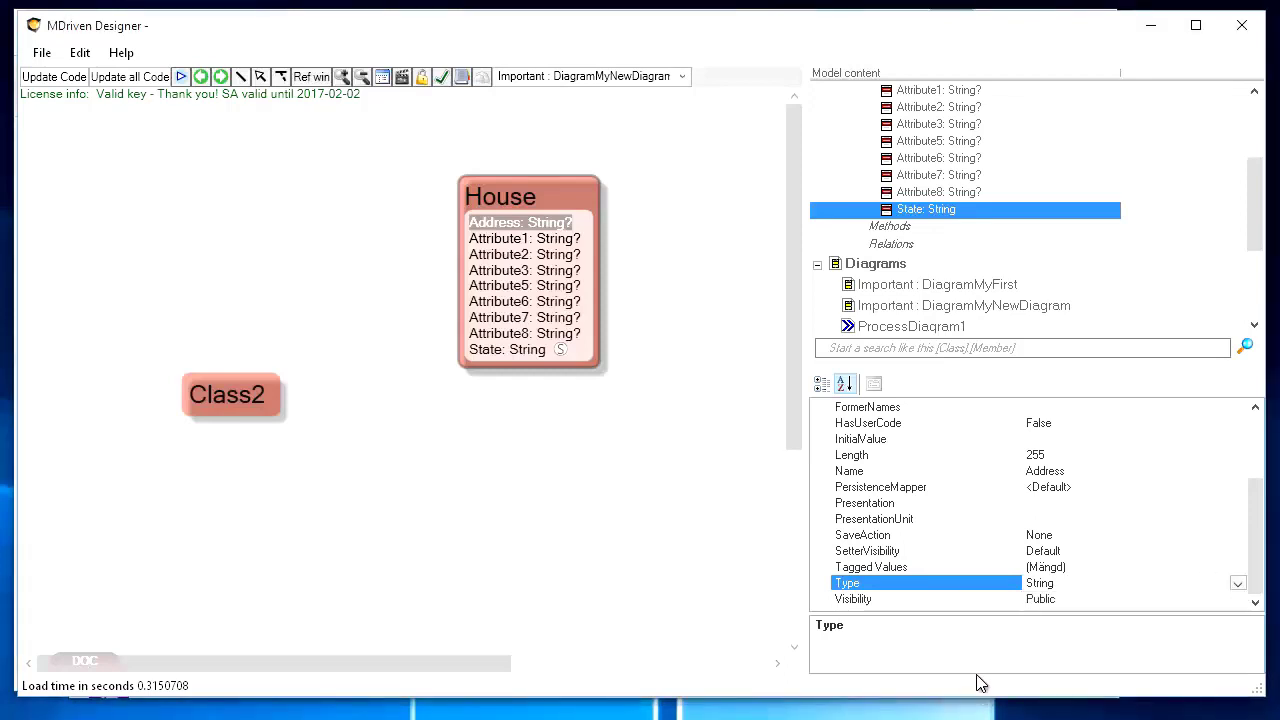
drag(966, 700, 986, 592)
scroll(1236, 478, down, 1)
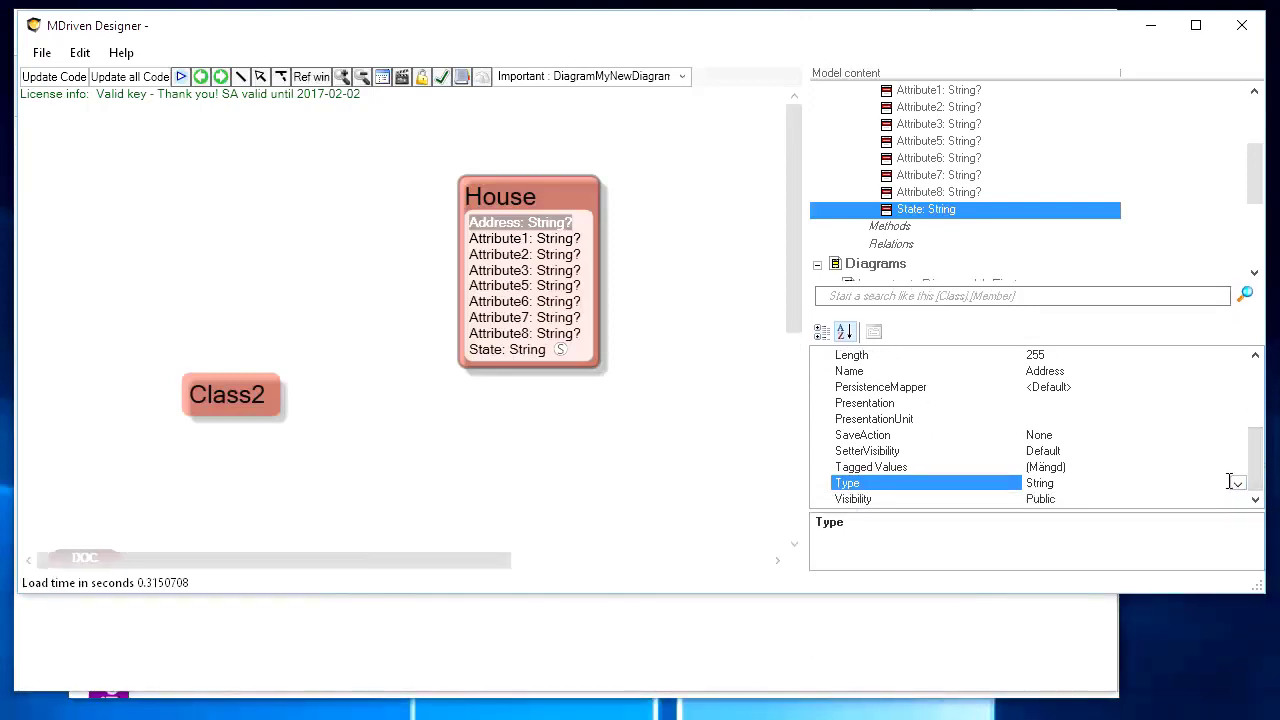
click(1238, 484)
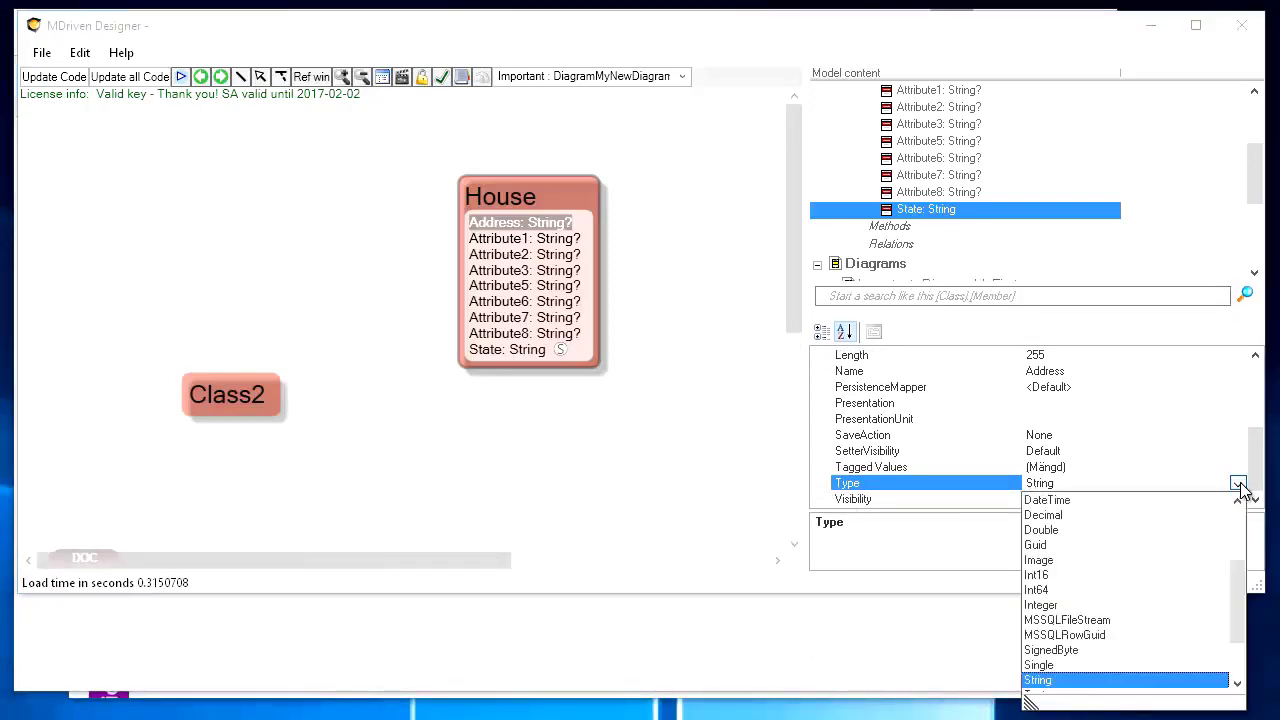
drag(1237, 564, 1231, 515)
drag(1230, 595, 1230, 518)
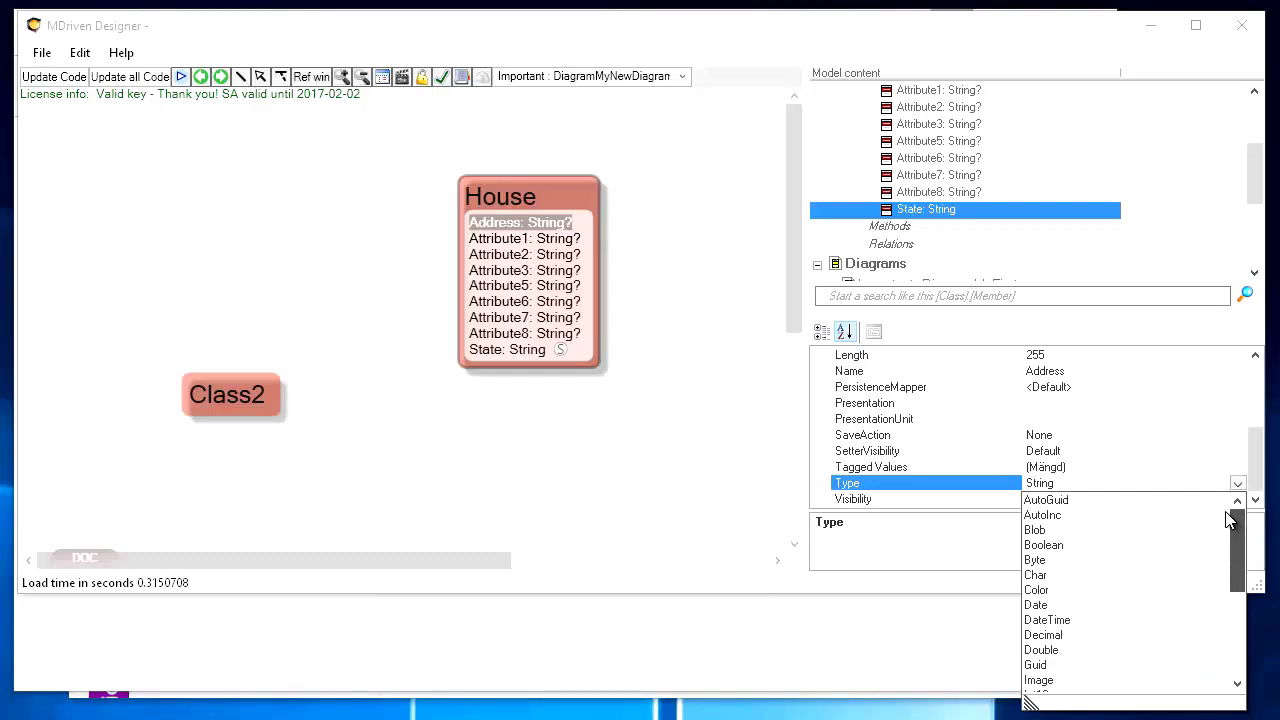
mouse_move(1226, 535)
mouse_down()
mouse_move(1242, 645)
mouse_move(1232, 538)
mouse_up()
mouse_move(1240, 535)
mouse_down()
mouse_move(1233, 563)
mouse_move(1236, 530)
mouse_up()
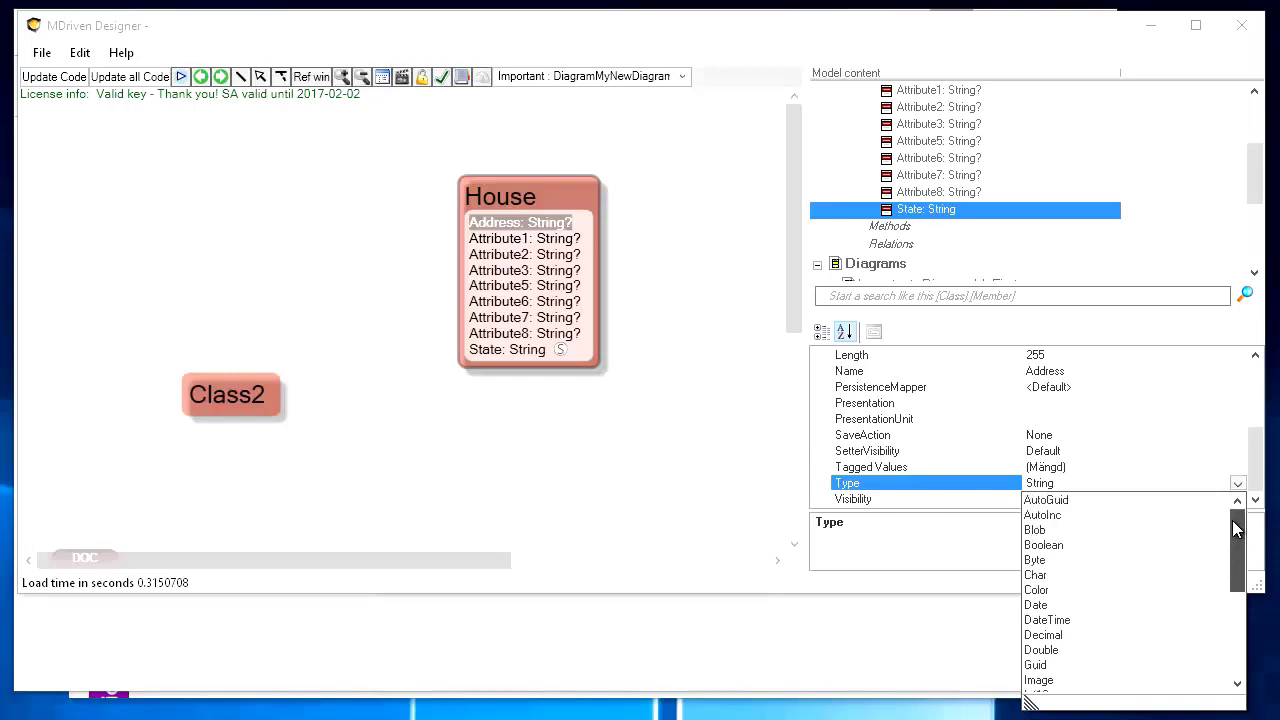
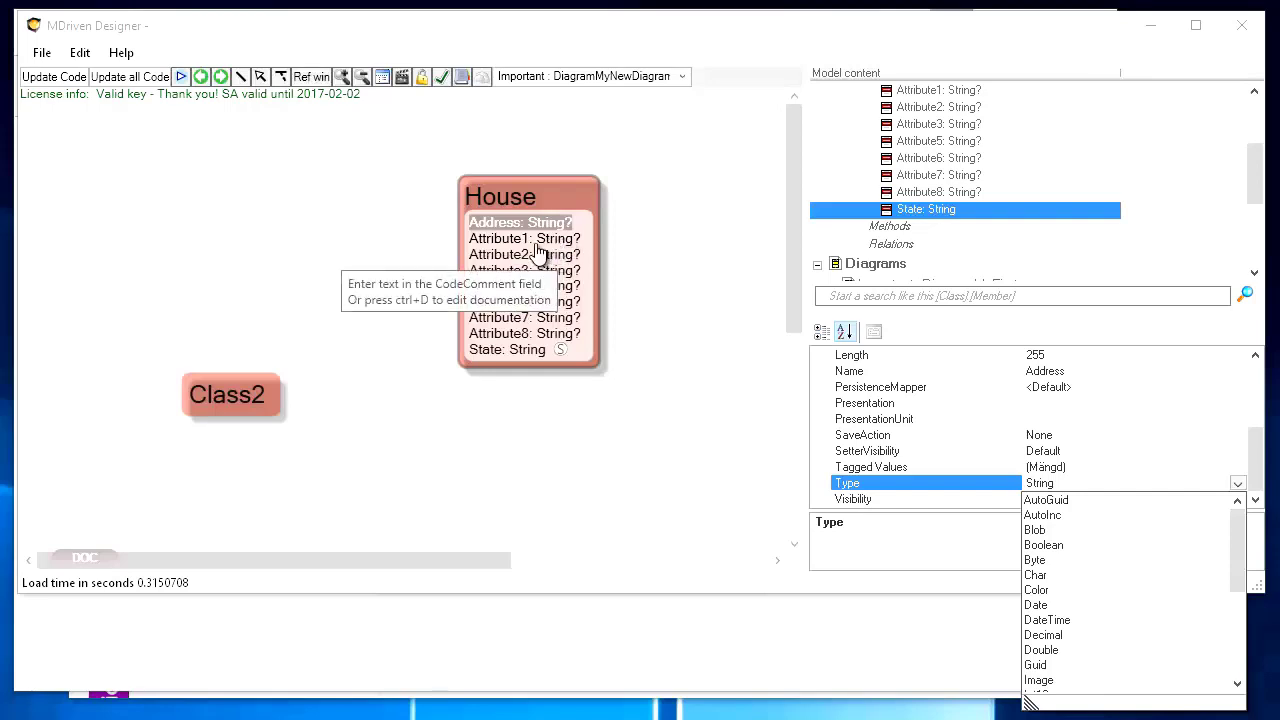
Step: Draw an association from House to Class2, and move Class2 slightly down and to the left
click(247, 85)
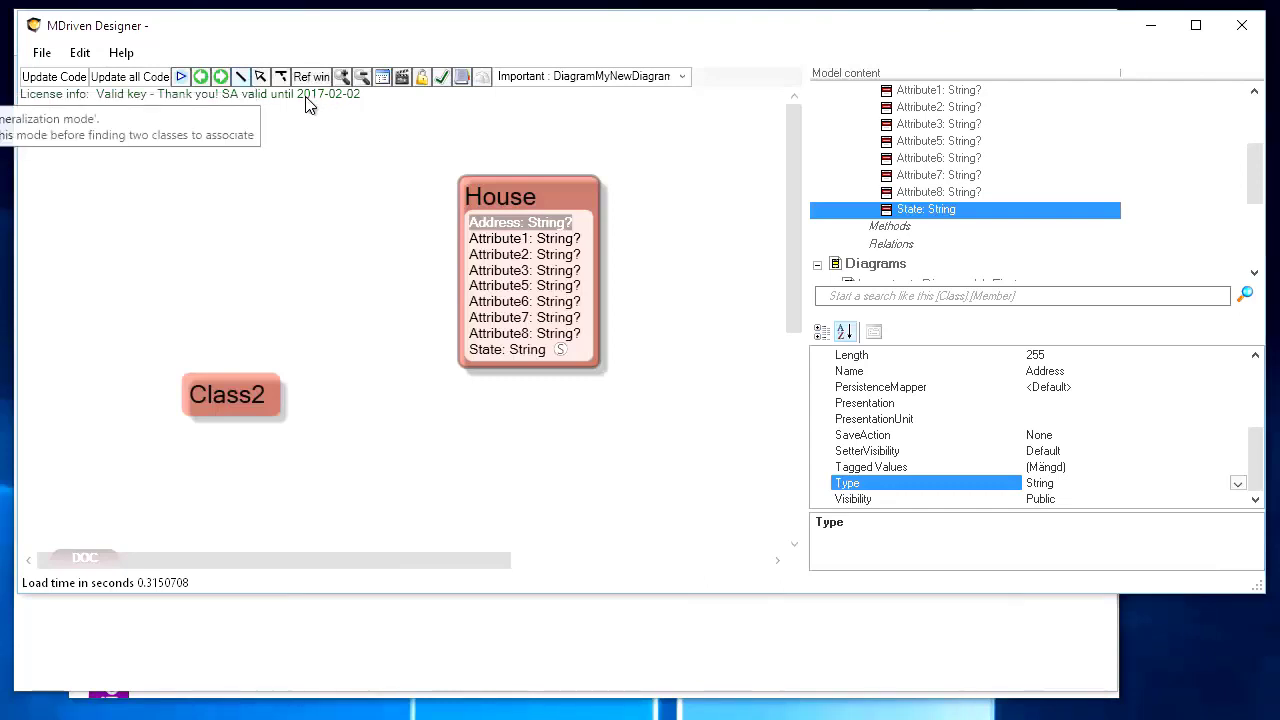
click(243, 85)
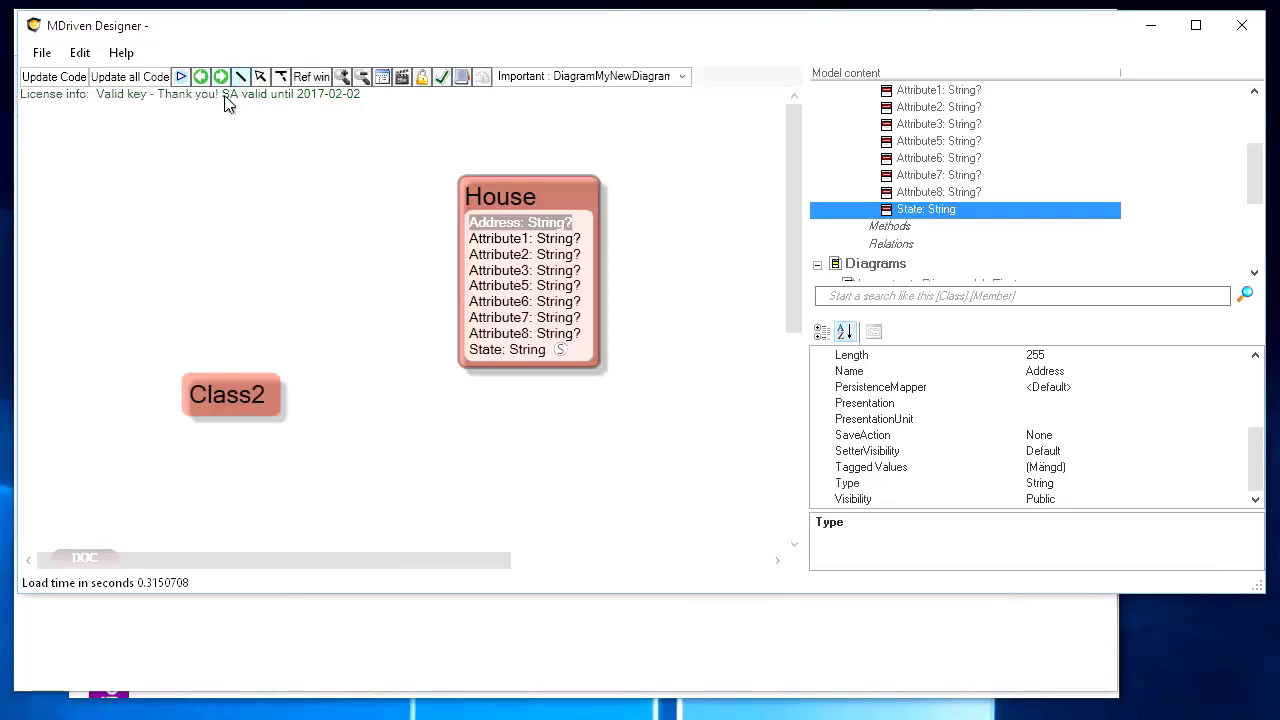
click(454, 256)
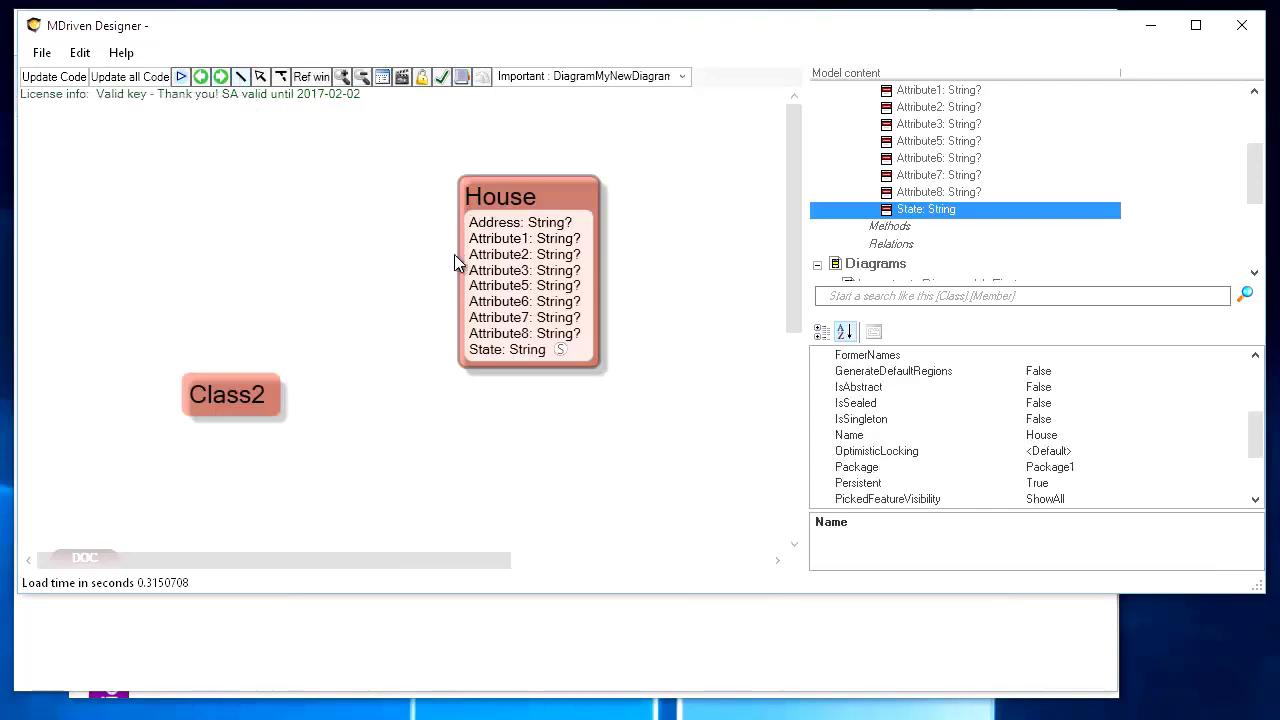
click(240, 383)
drag(230, 407, 206, 418)
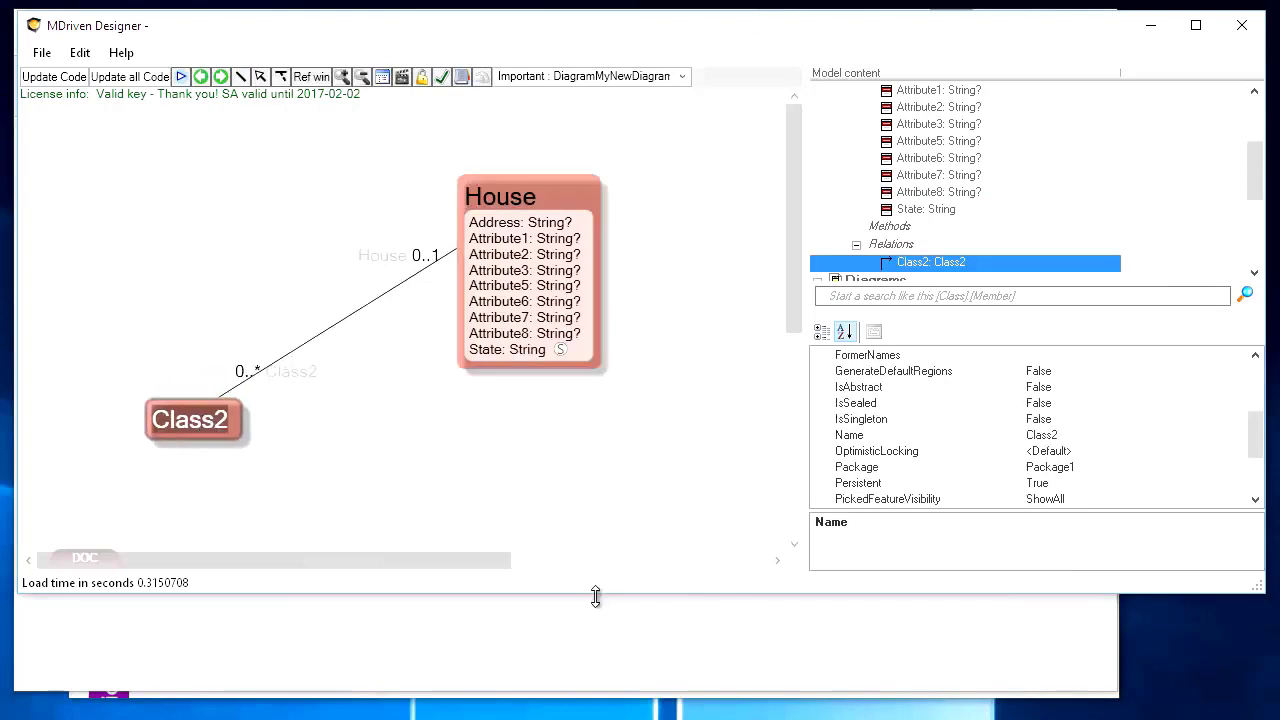
Step: Enlarge the designer window downward and collapse the House class in the model tree
drag(597, 595, 591, 705)
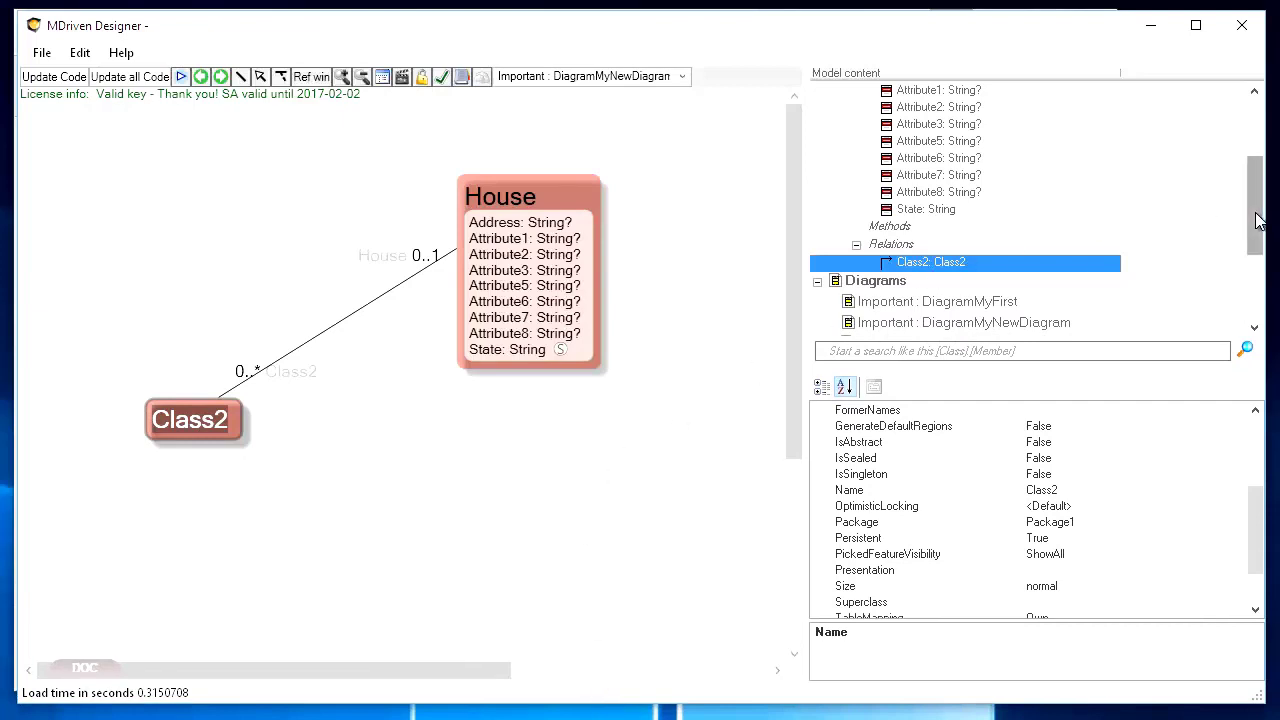
drag(1255, 212, 1174, 154)
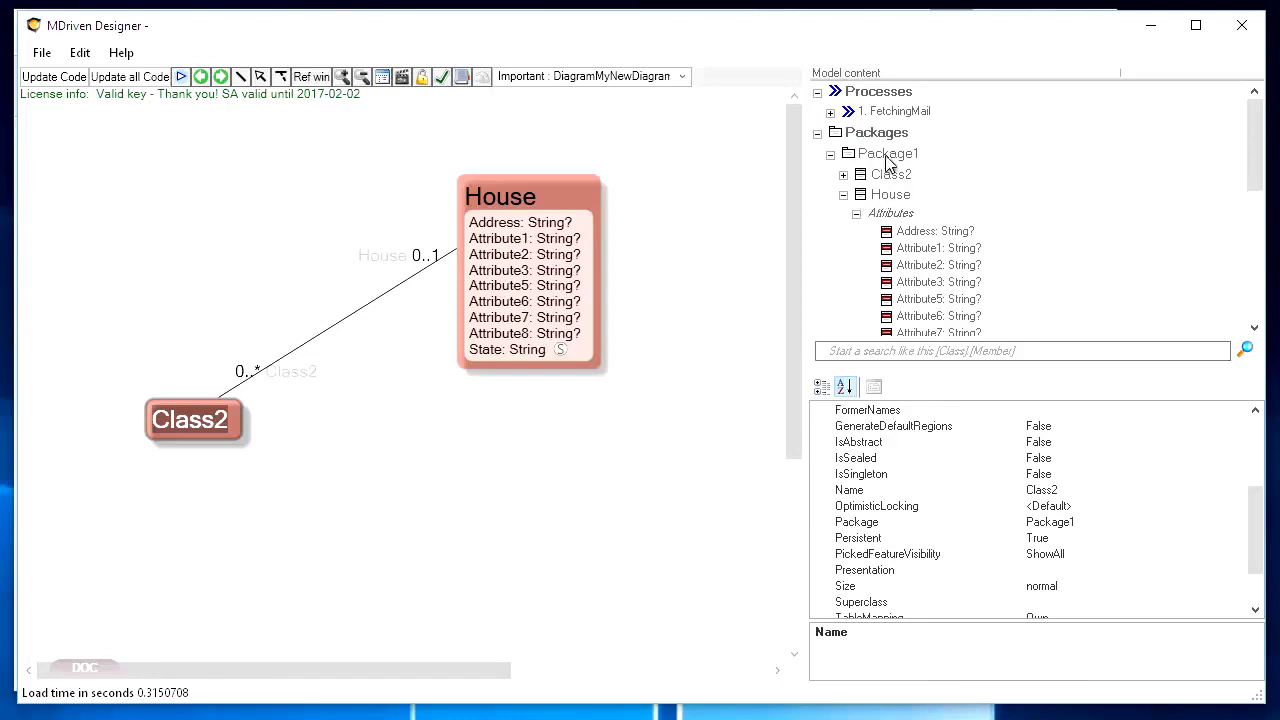
click(845, 195)
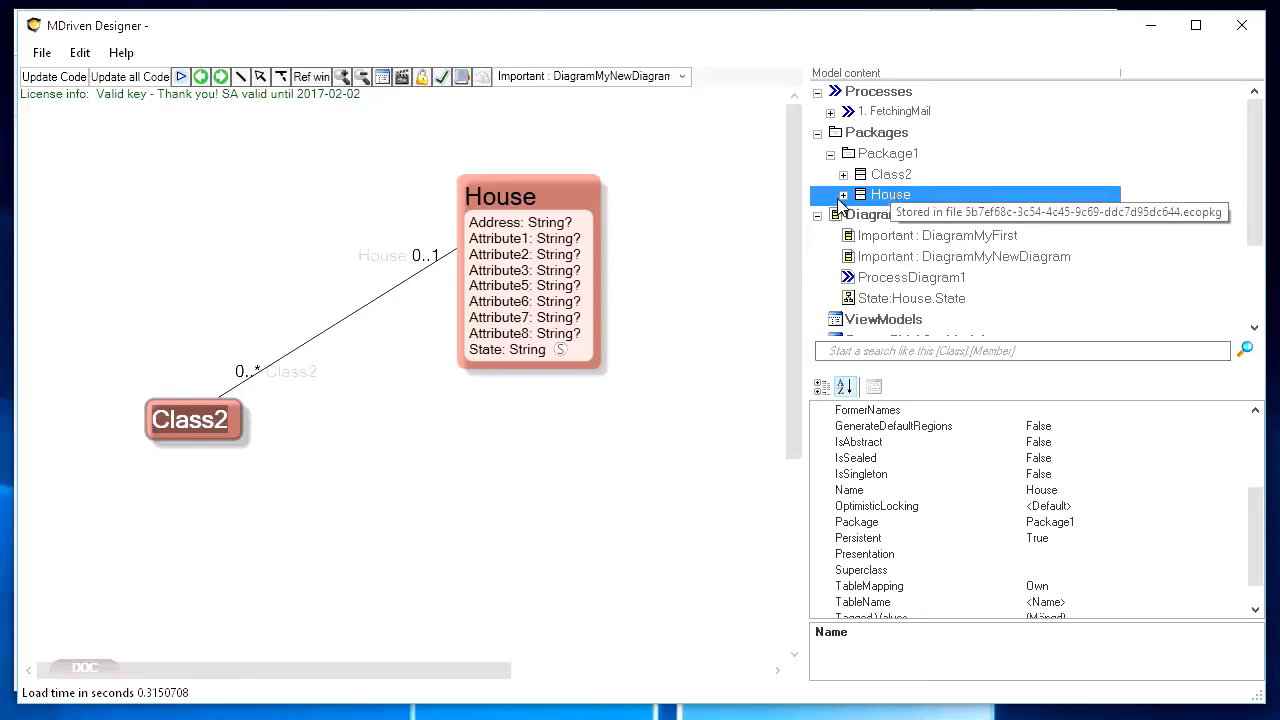
Step: Open DiagramMyFirst from the diagram overview and move its House class a little to the left
click(603, 78)
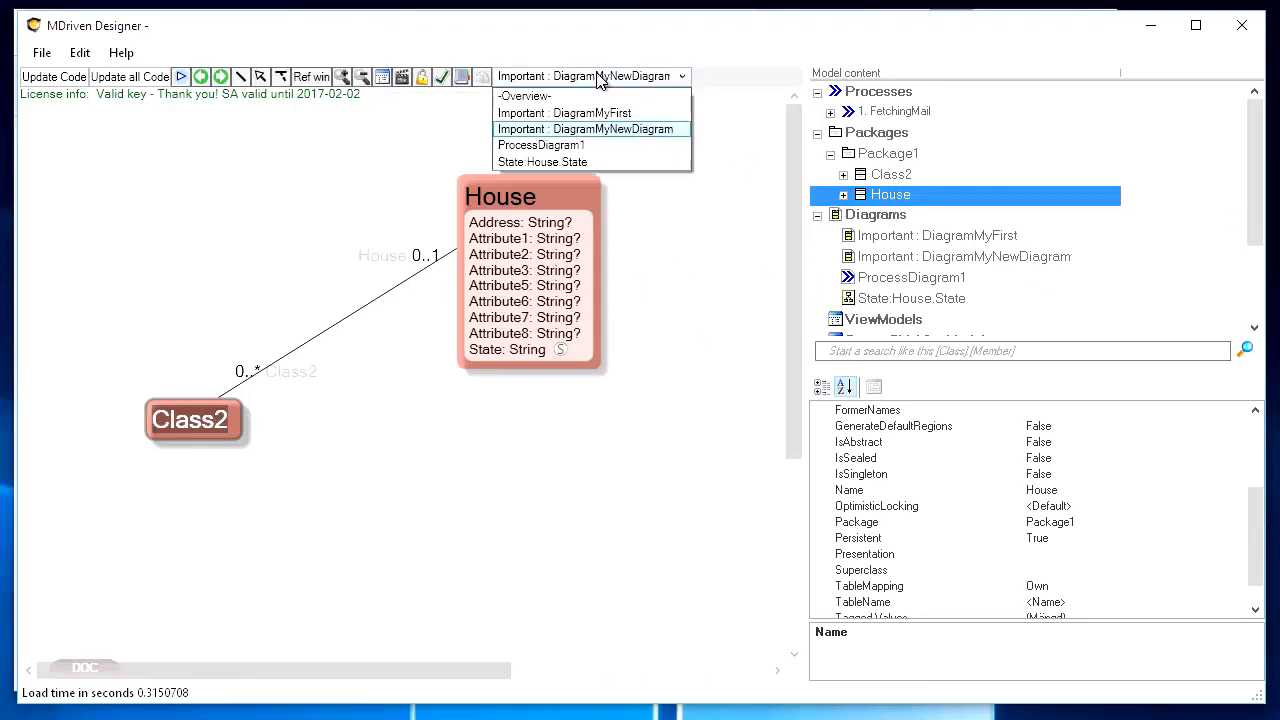
click(547, 97)
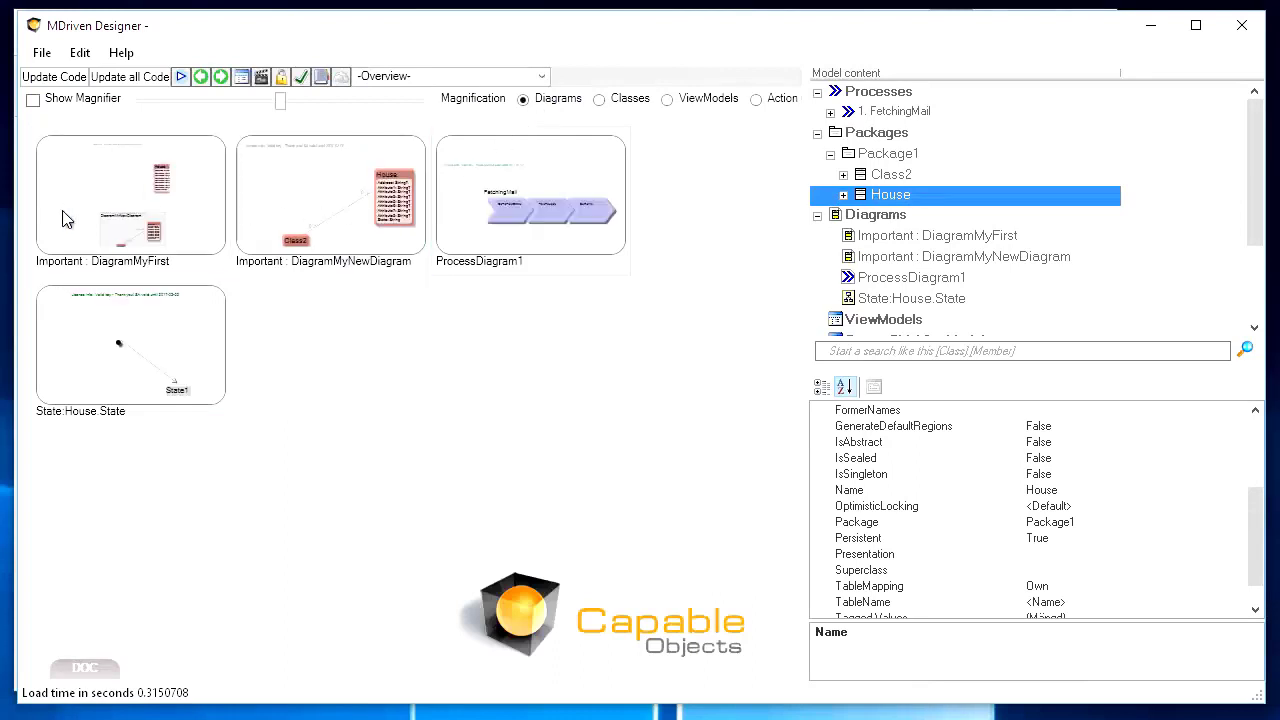
double_click(97, 189)
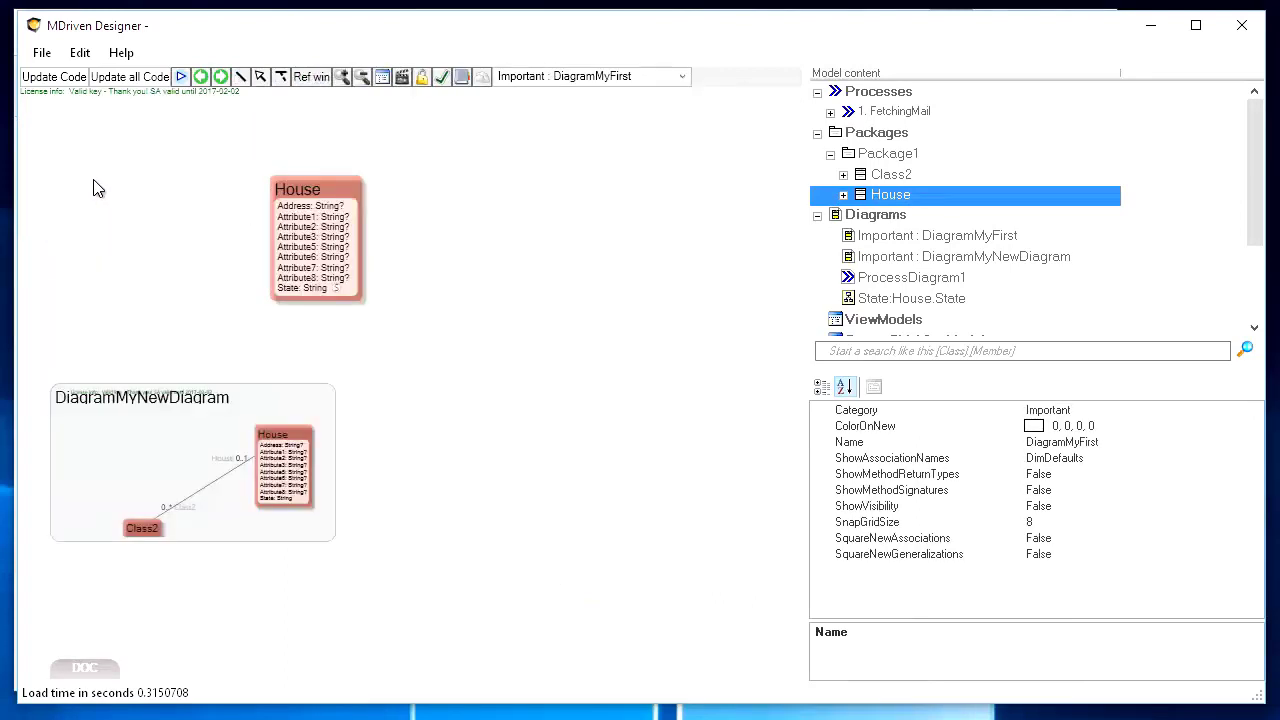
drag(310, 210, 262, 210)
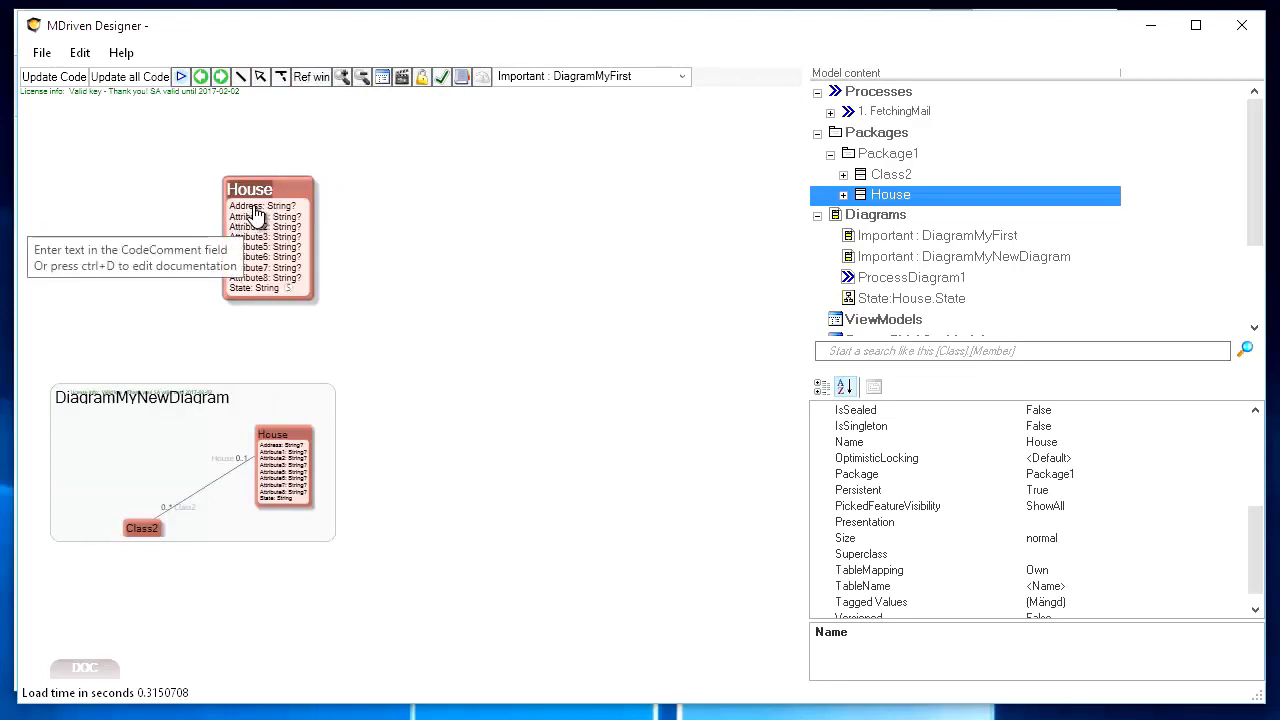
Step: Add three new attributes to the House class in DiagramMyFirst
click(243, 289)
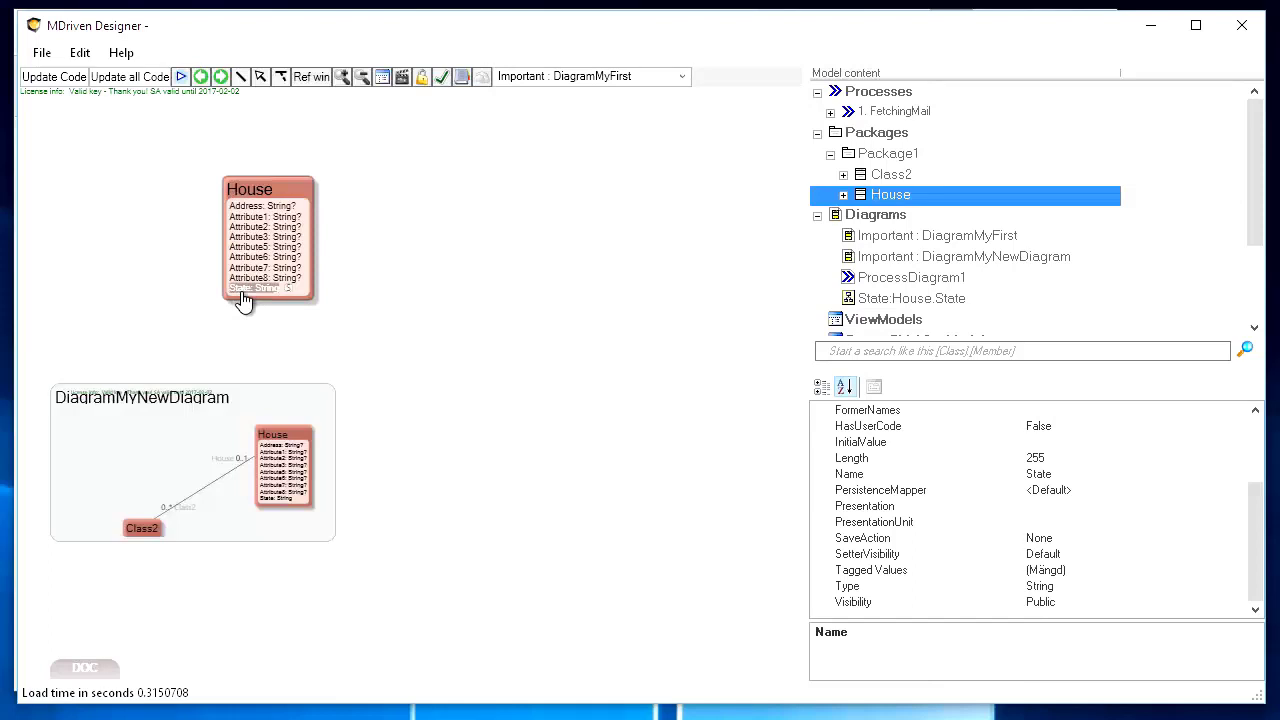
key(Insert)
key(Insert)
key(Insert)
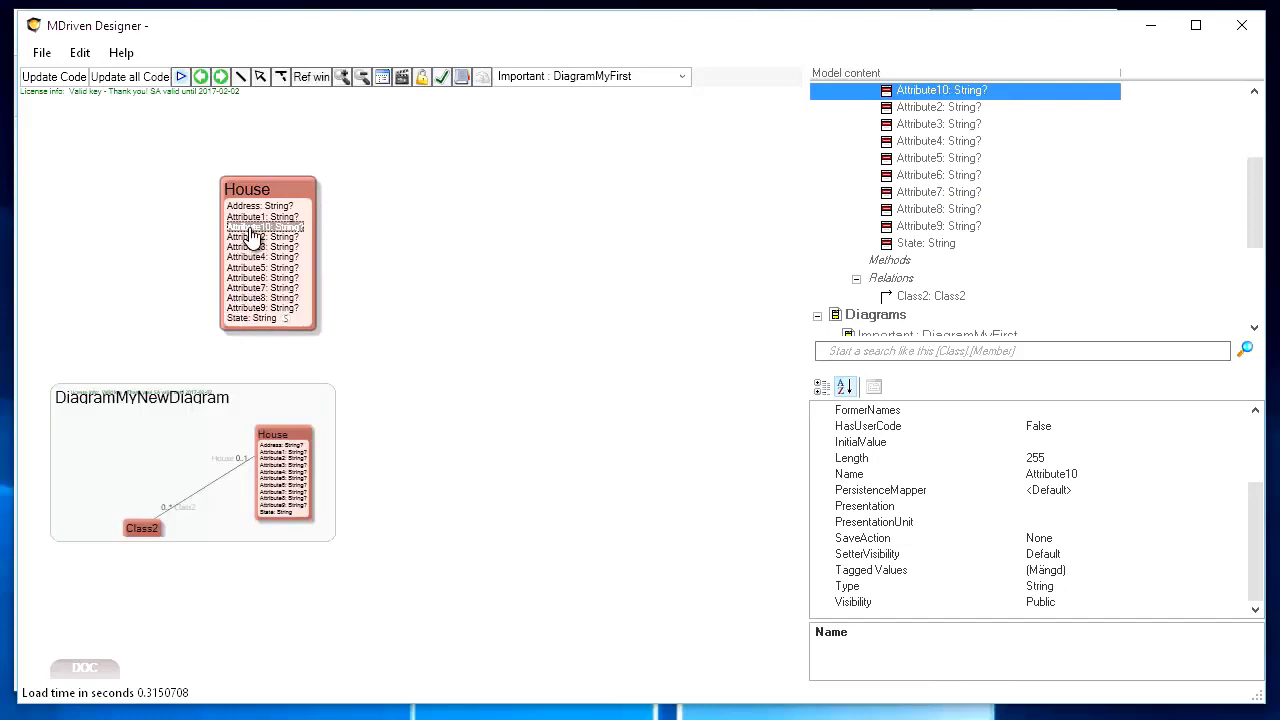
Step: In DiagramMyNewDiagram, open the shown-feature picker for House and set its visibility mode to ShowOnlyPicked
click(548, 78)
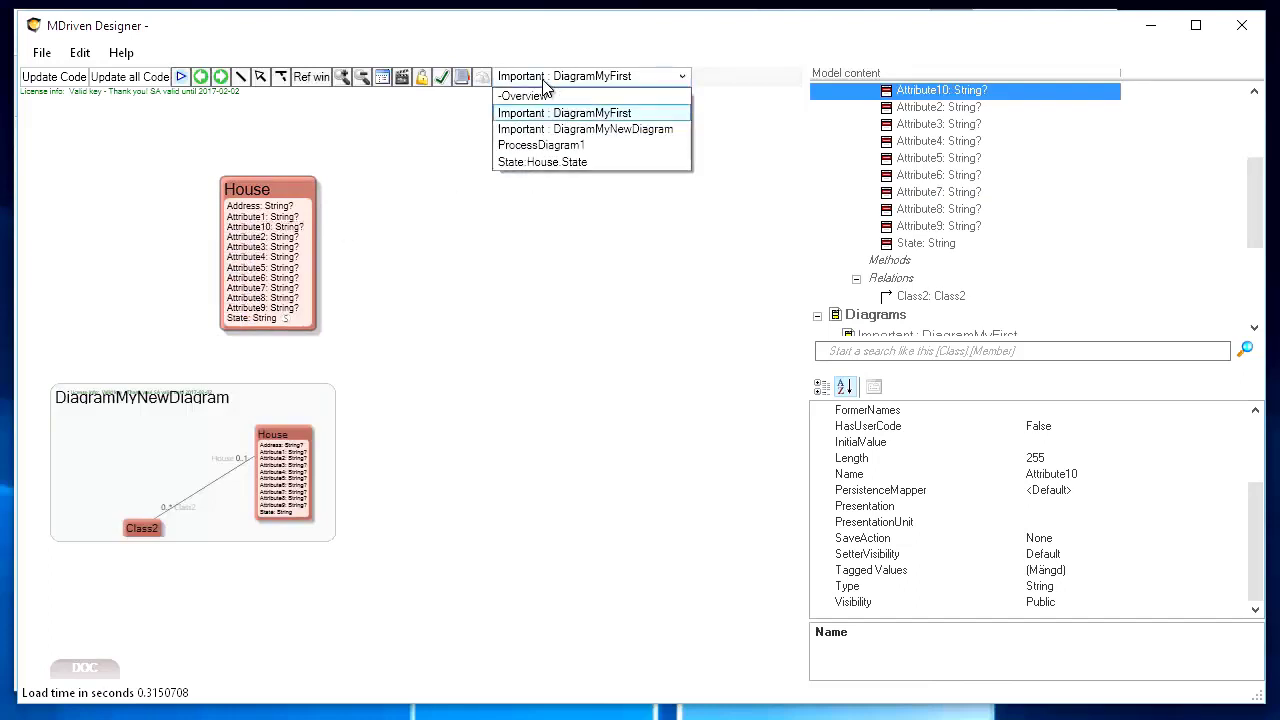
click(538, 130)
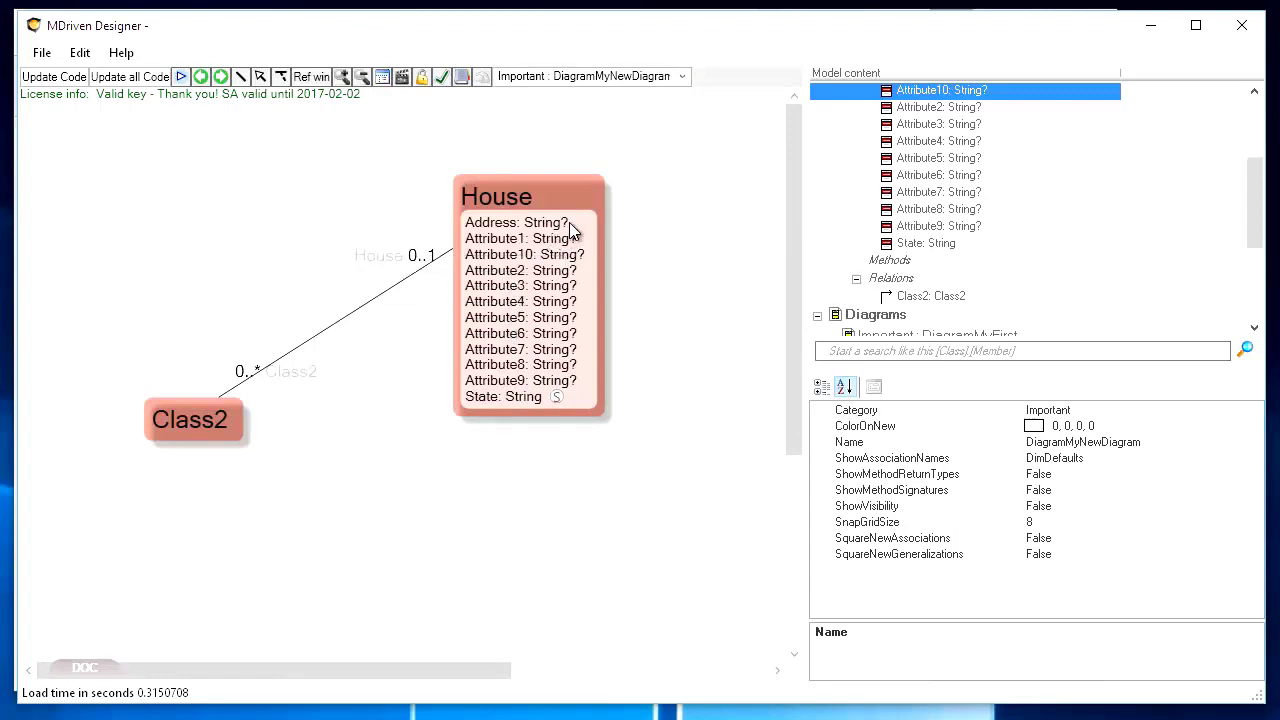
right_click(542, 191)
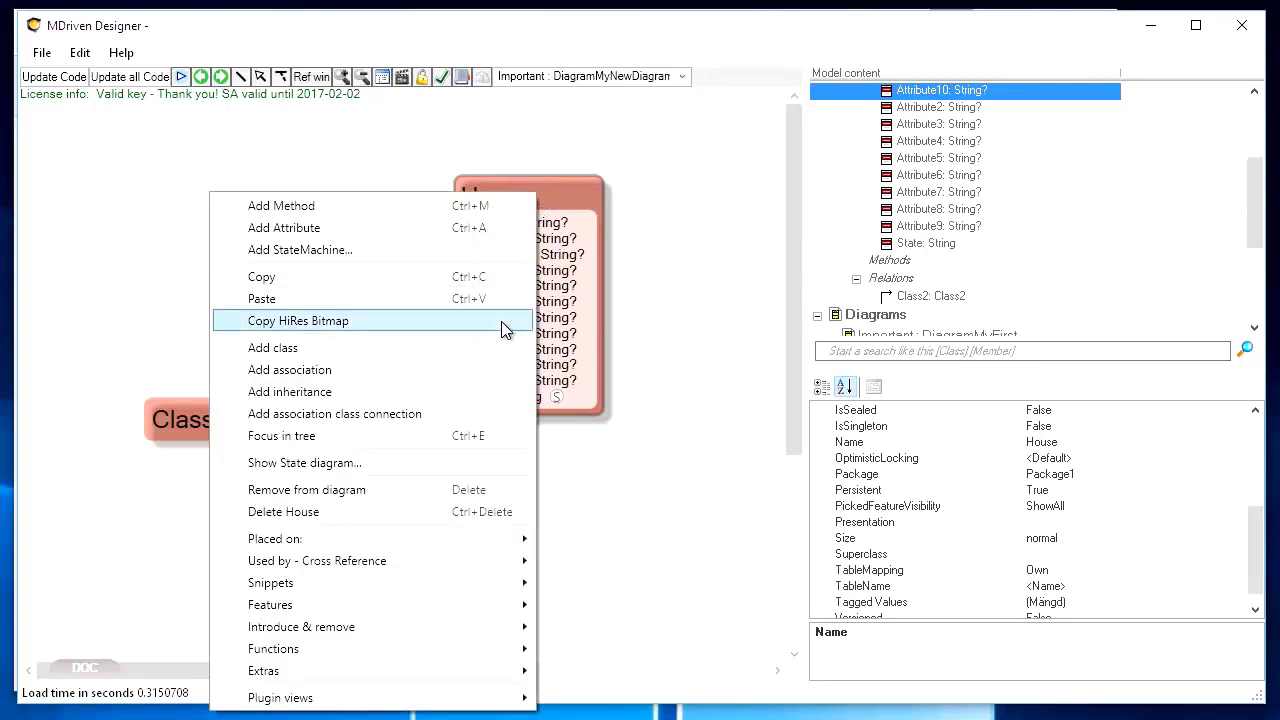
mouse_move(328, 612)
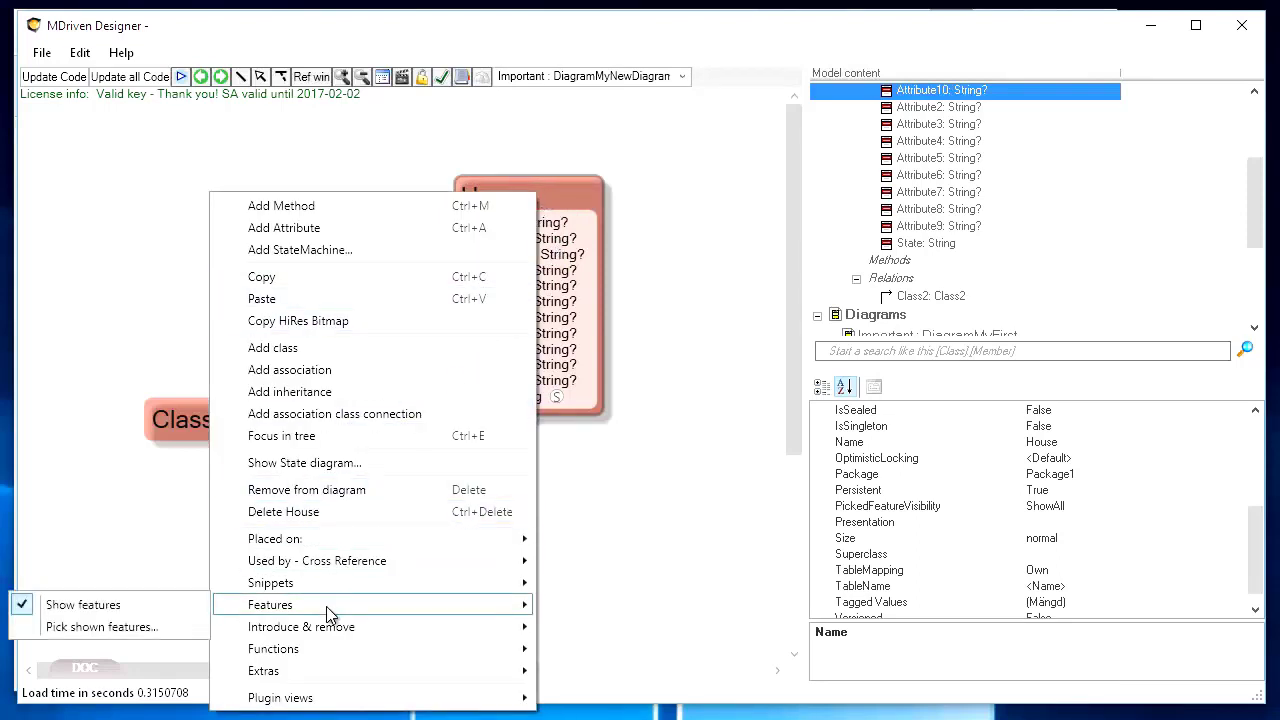
click(111, 628)
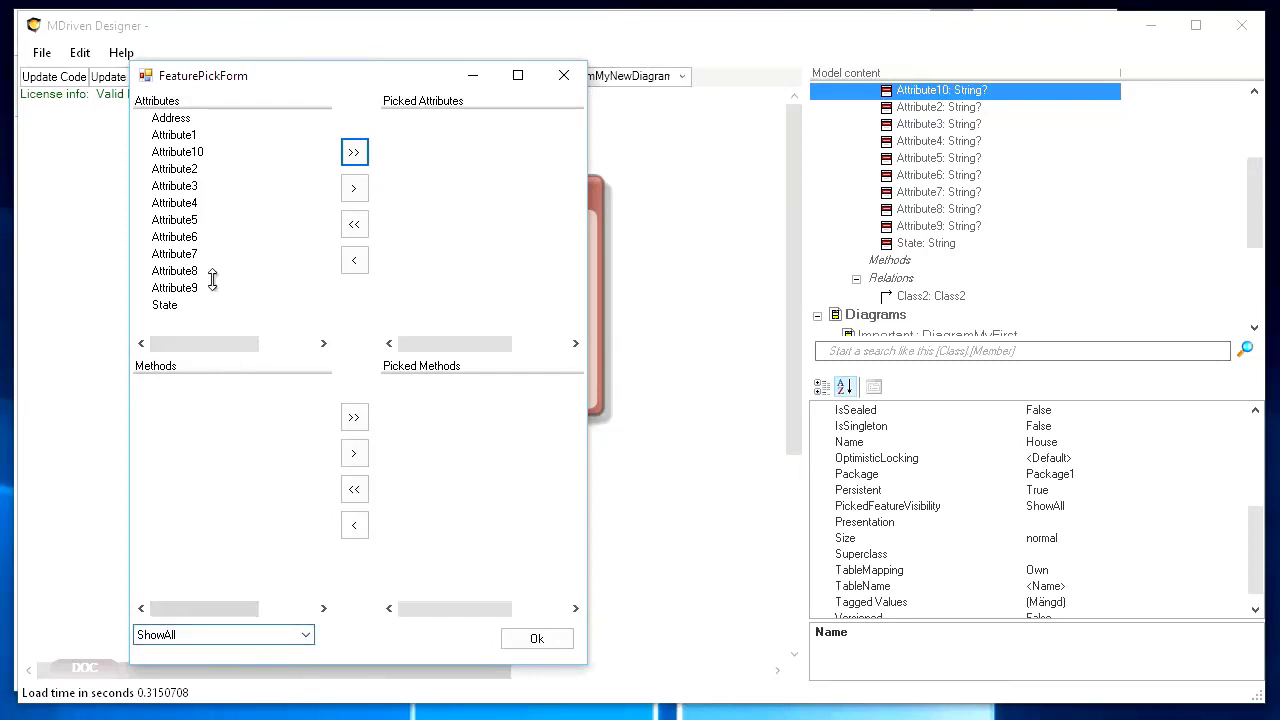
click(240, 641)
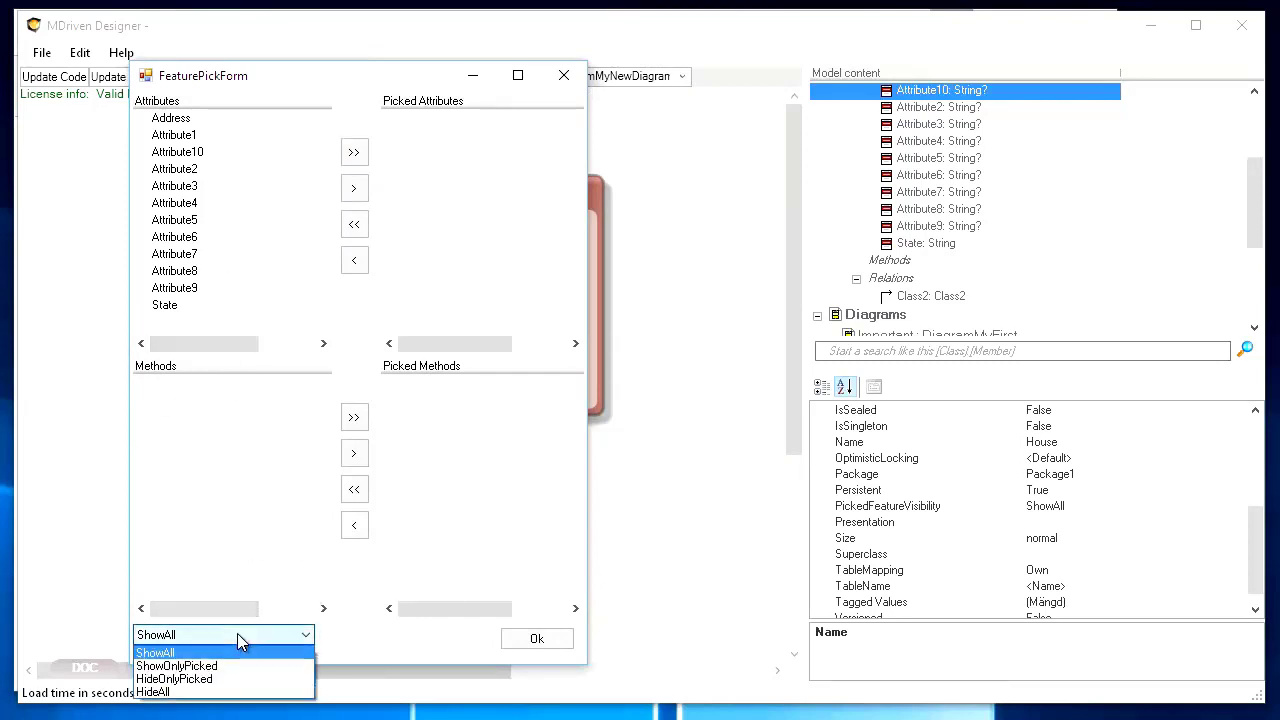
click(174, 667)
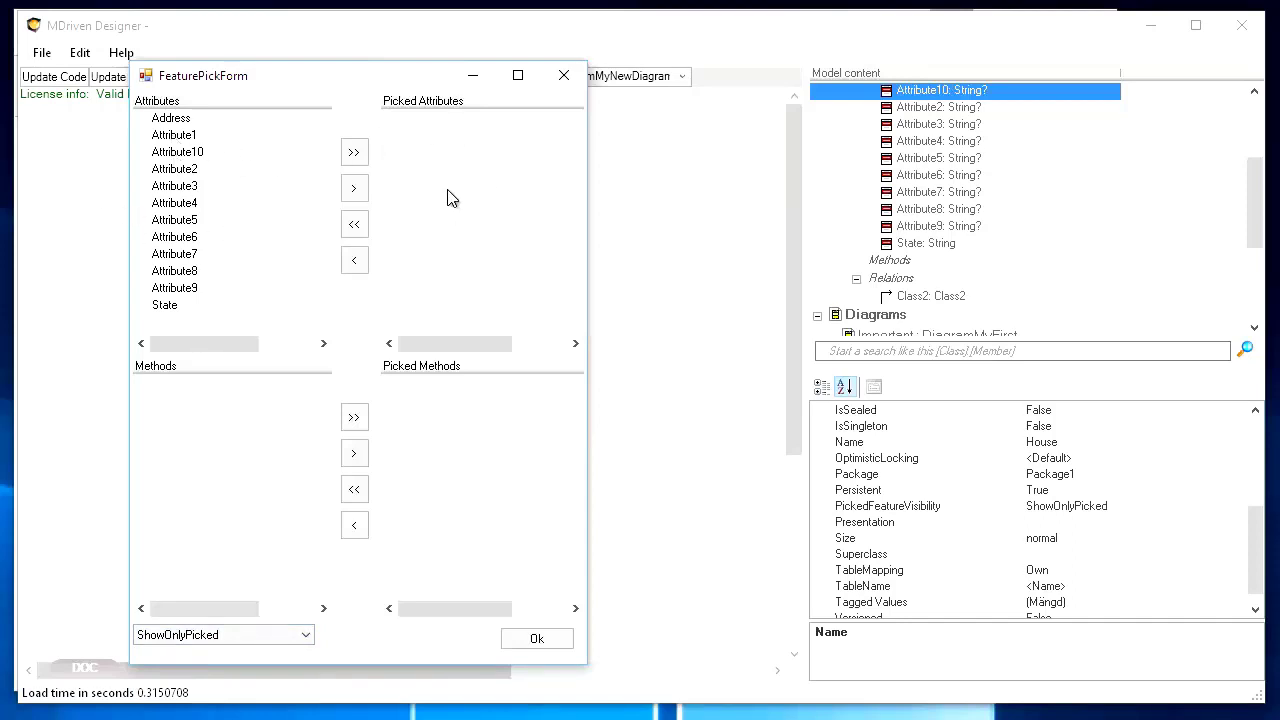
Step: Pick Address and State as the only attributes shown for House and accept the selection
click(172, 119)
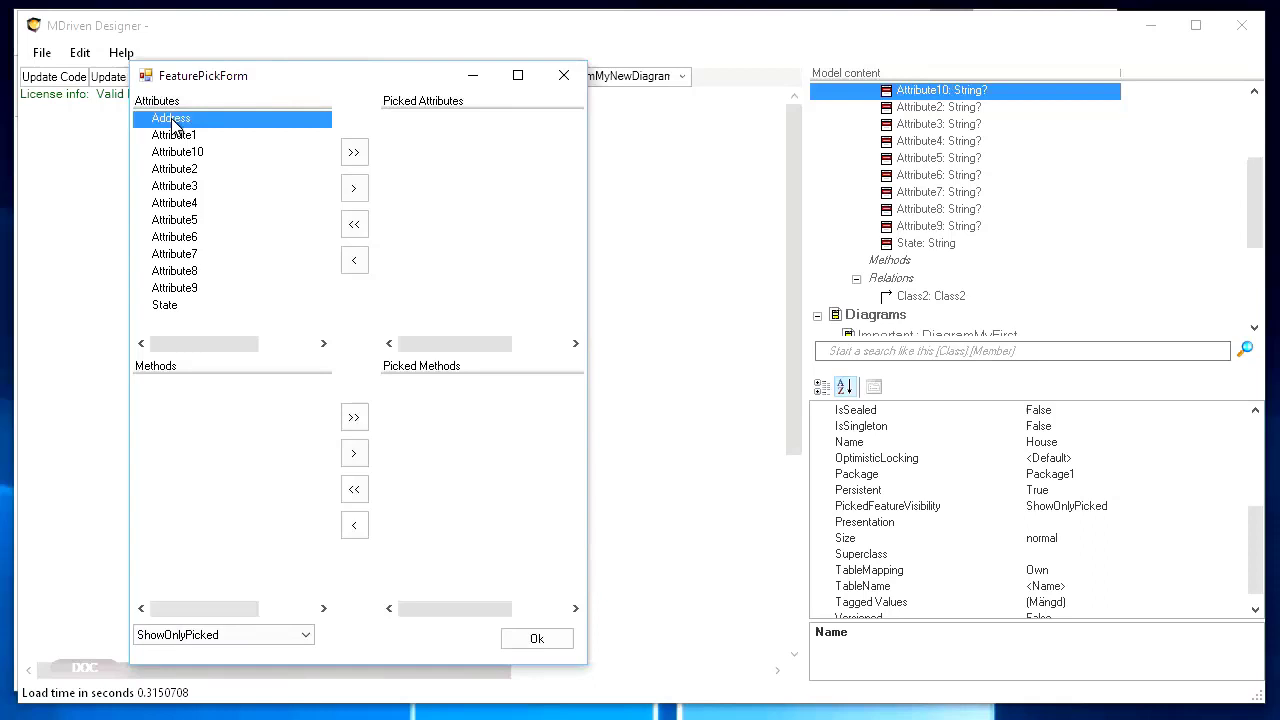
click(354, 189)
drag(431, 80, 298, 83)
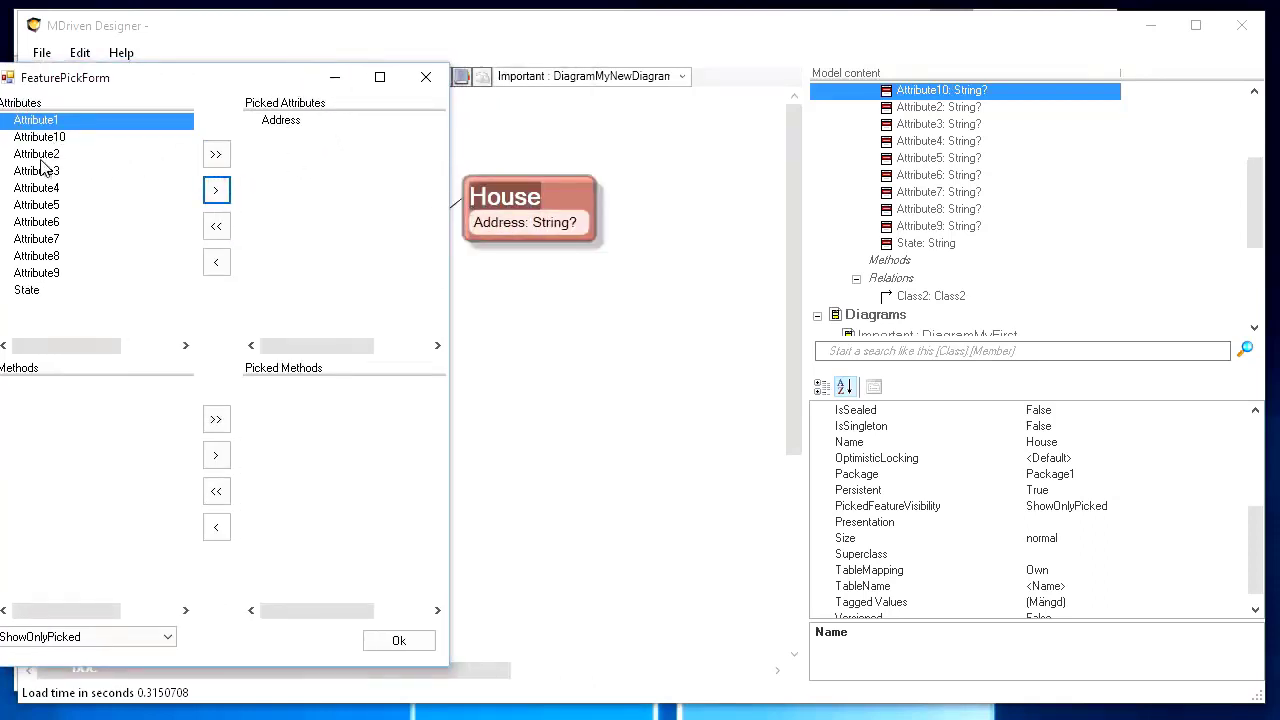
click(27, 290)
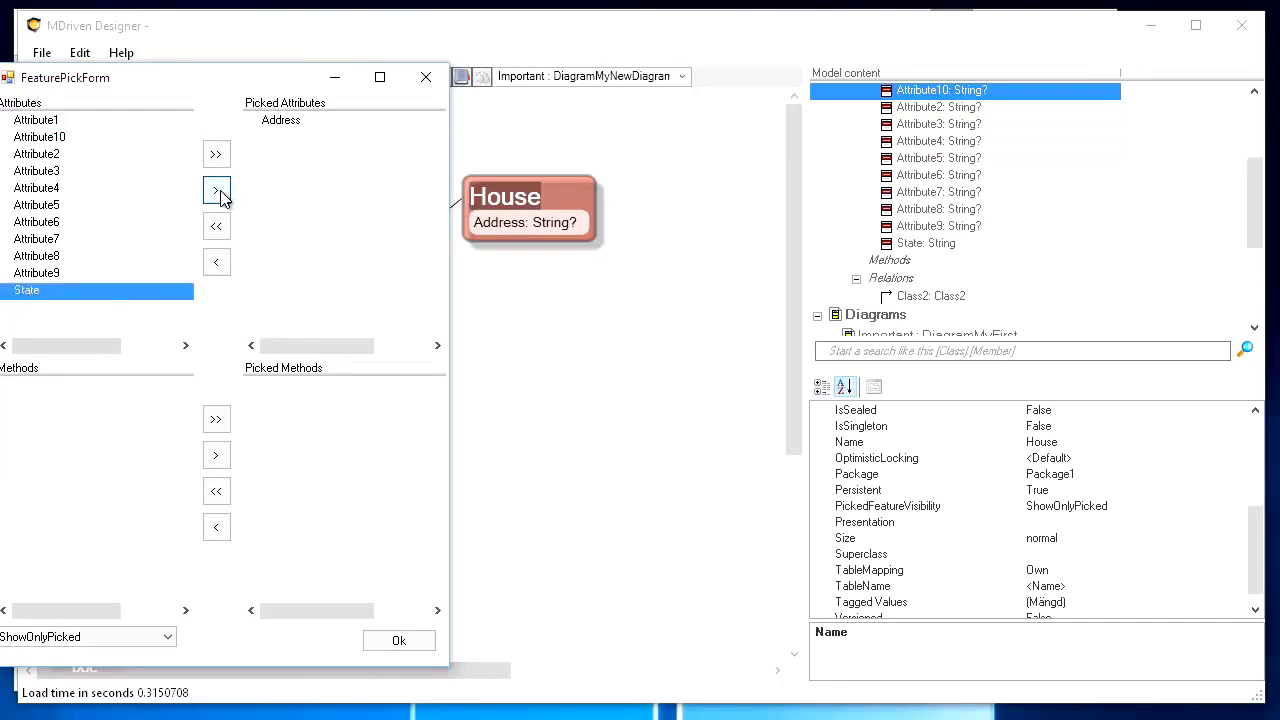
click(216, 190)
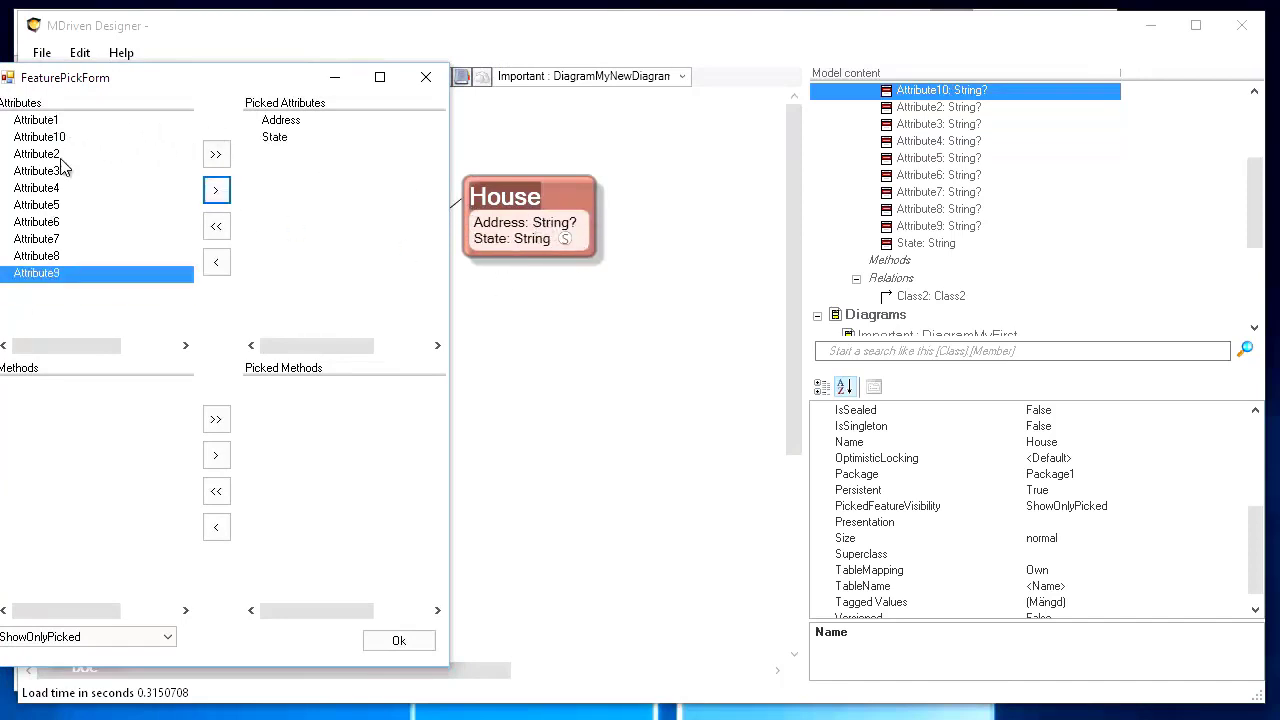
drag(93, 79, 114, 76)
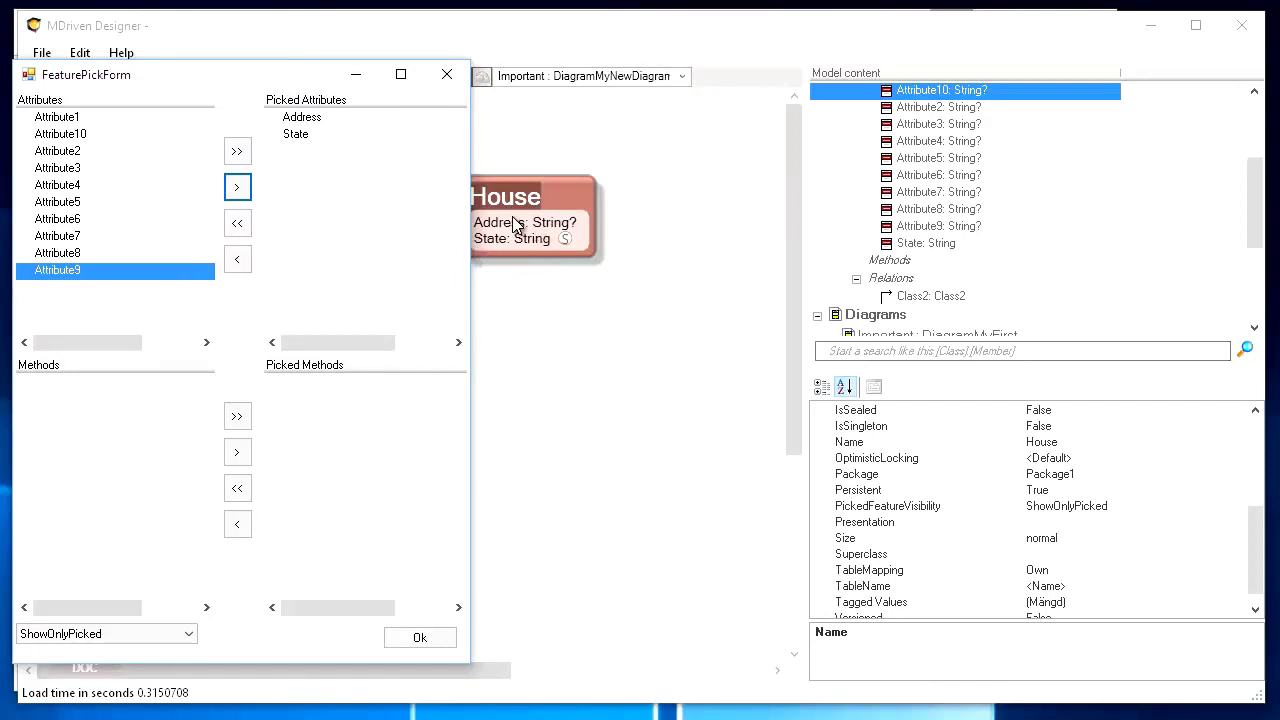
click(416, 638)
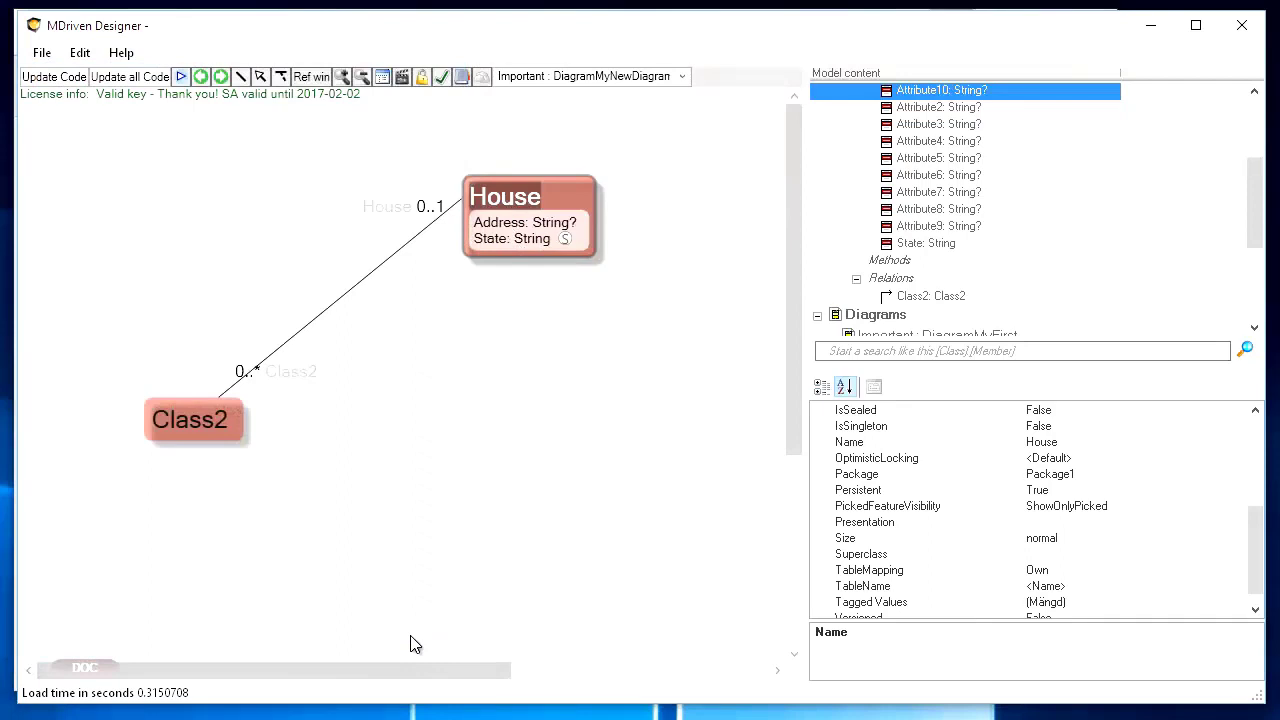
Step: Compare how House is shown in DiagramMyFirst and in DiagramMyNewDiagram by viewing both diagrams in turn
click(556, 78)
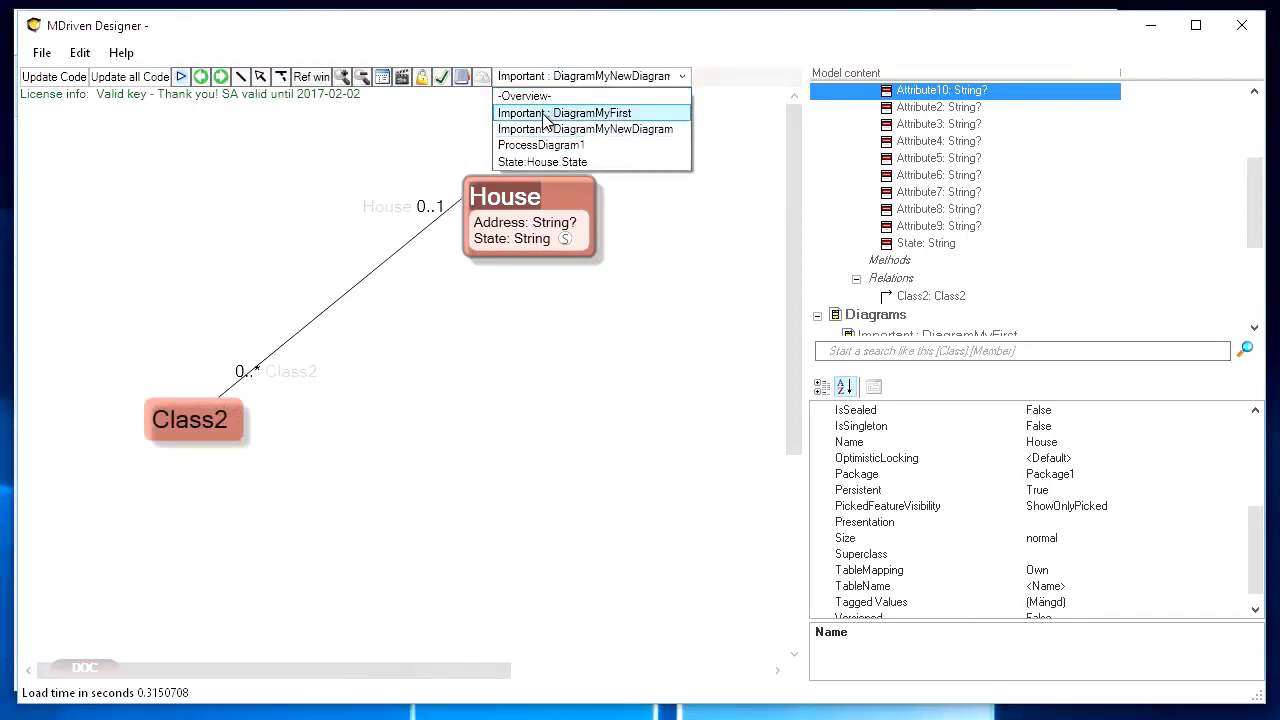
click(545, 113)
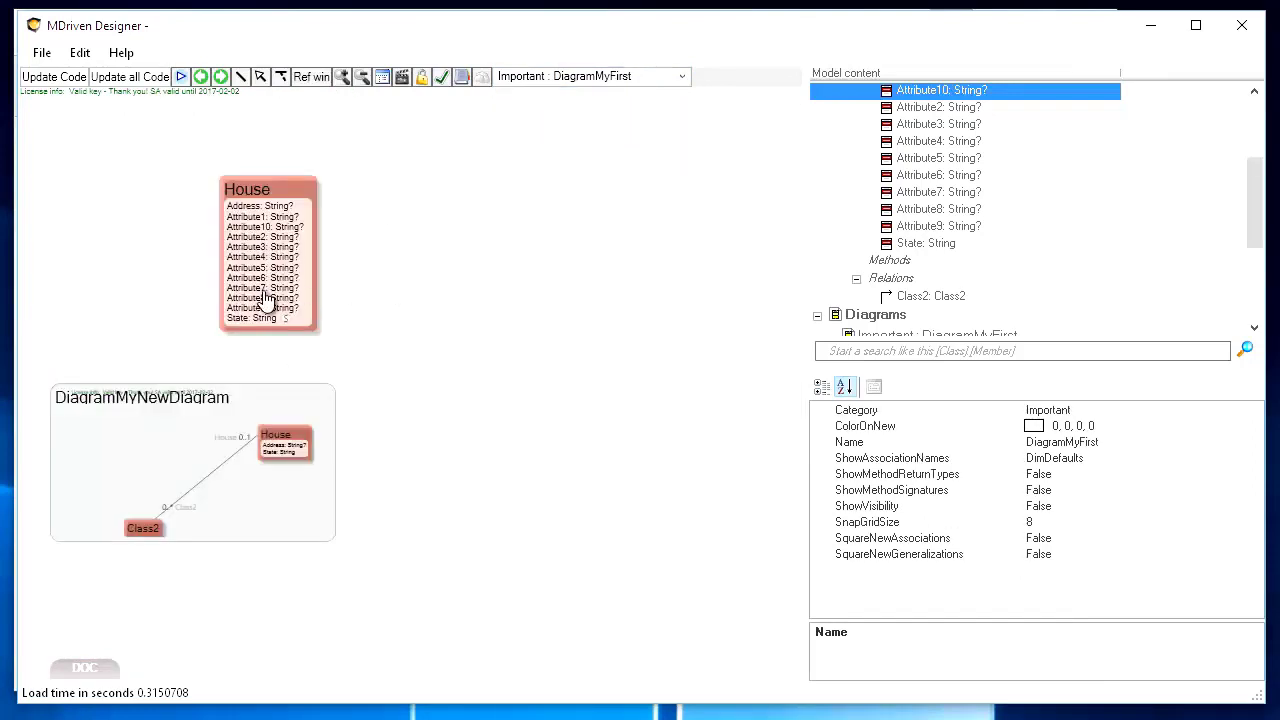
click(575, 80)
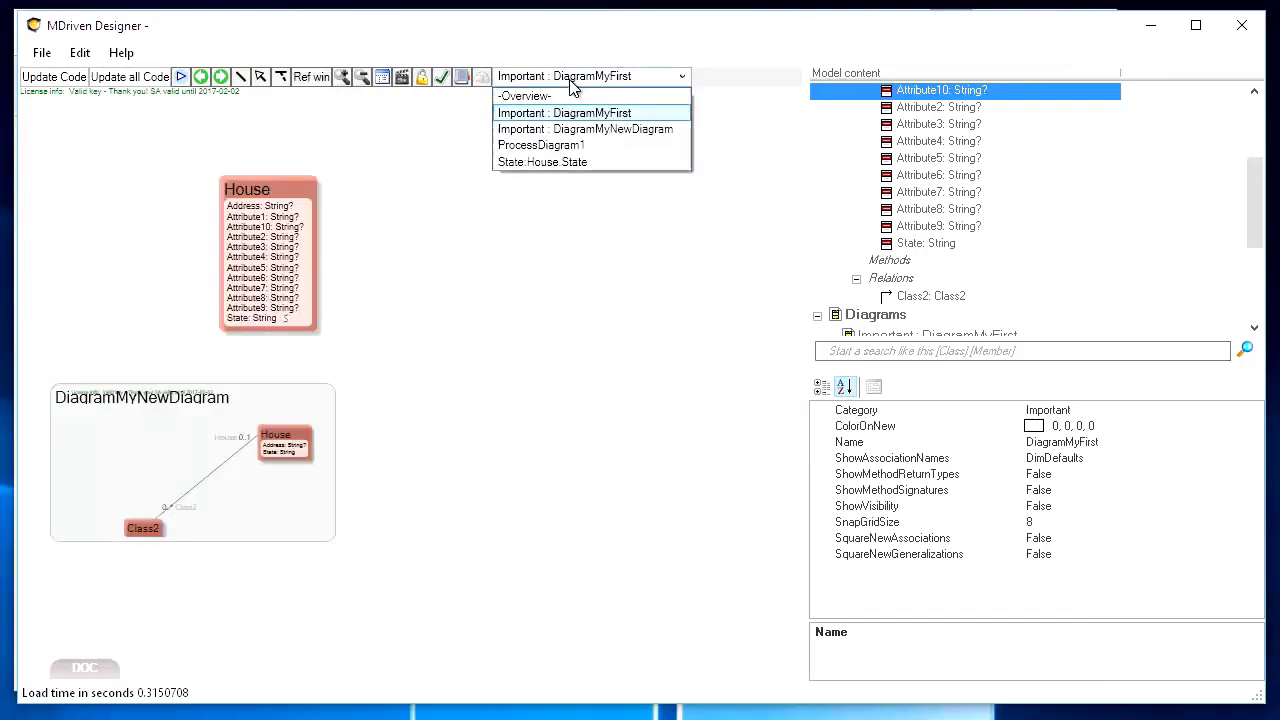
click(551, 131)
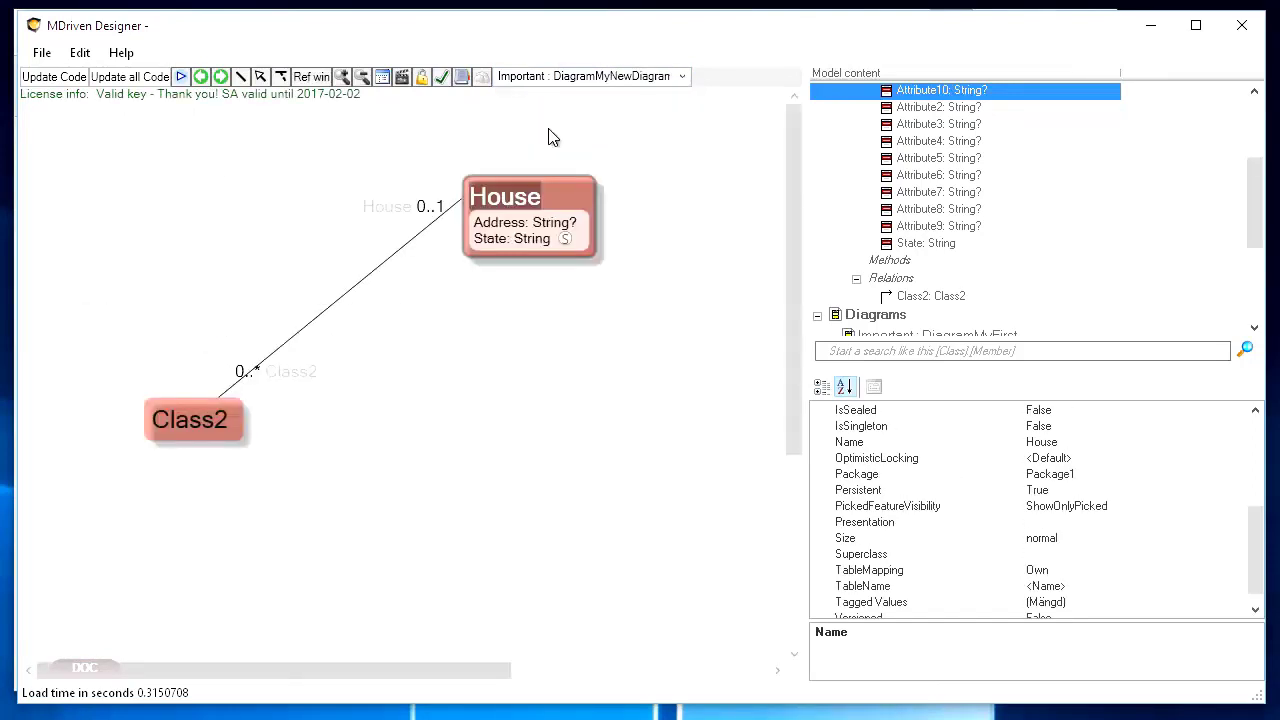
Step: Move the House class in DiagramMyNewDiagram slightly to the right and down
click(569, 79)
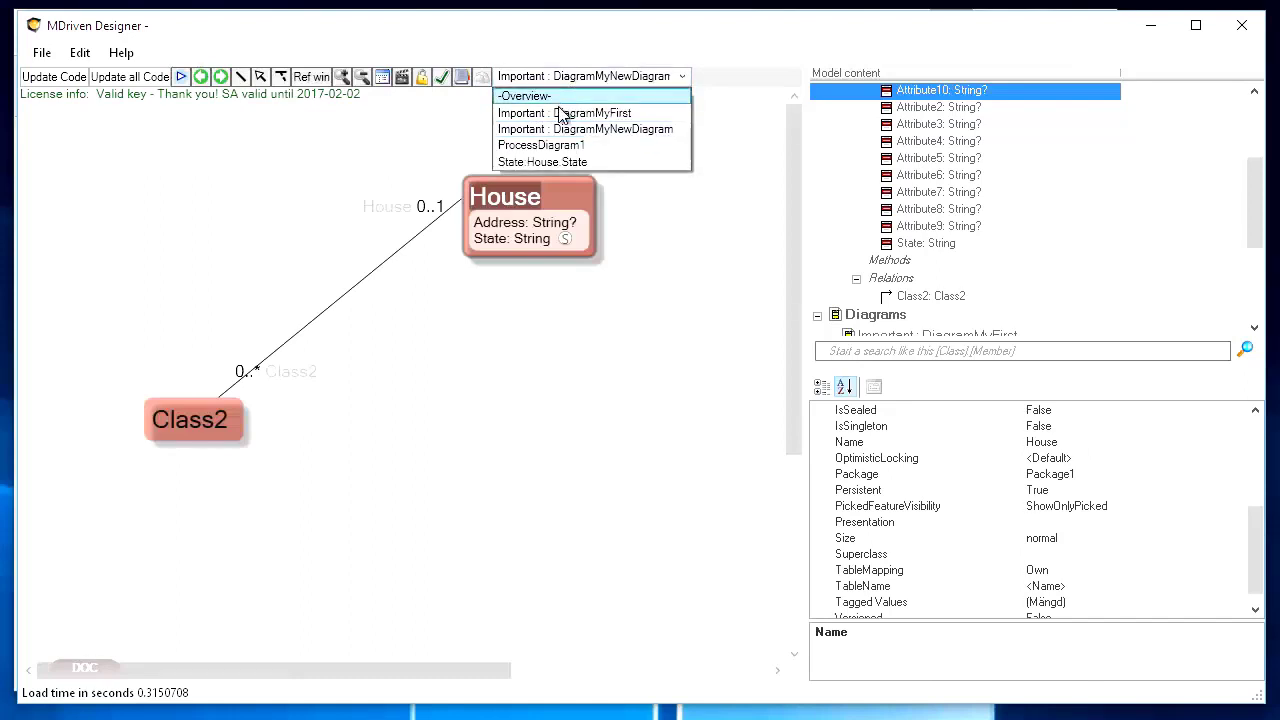
click(569, 202)
drag(577, 194, 641, 226)
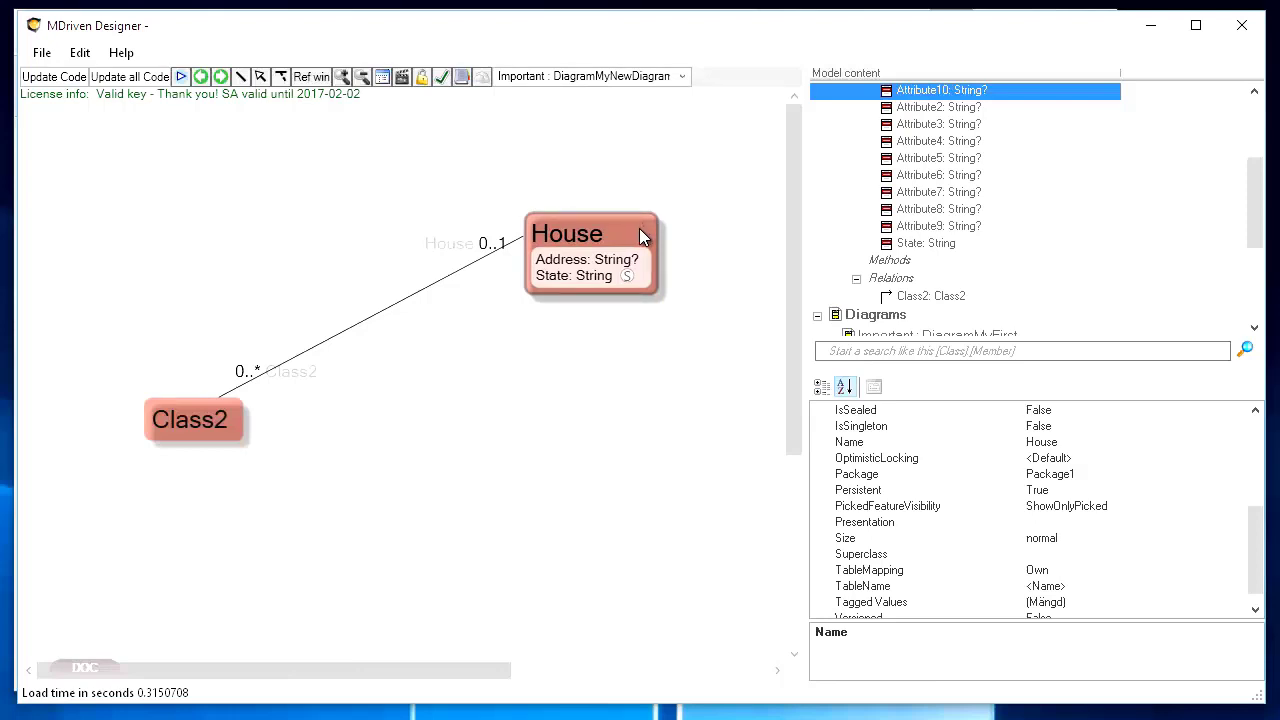
drag(640, 229, 621, 237)
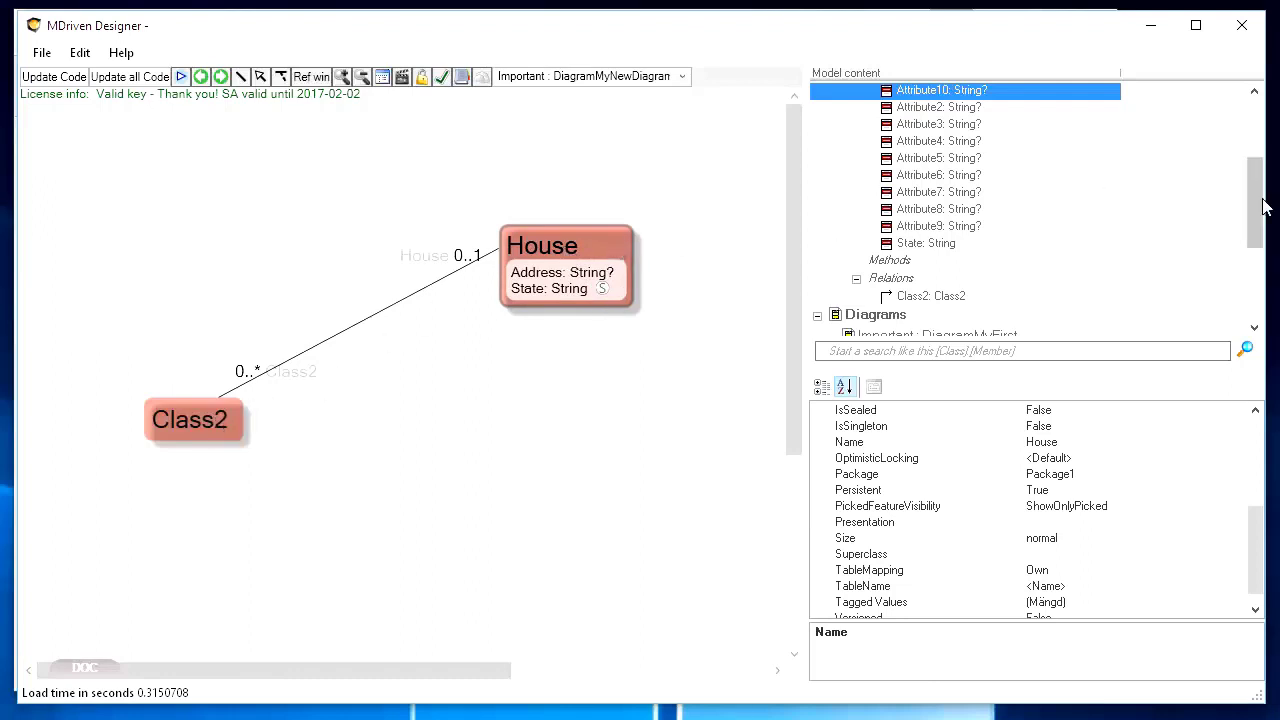
Step: Set the Color of the House class in DiagramMyNewDiagram to the light cyan 200, 128, 255, 255
drag(1259, 199, 1256, 129)
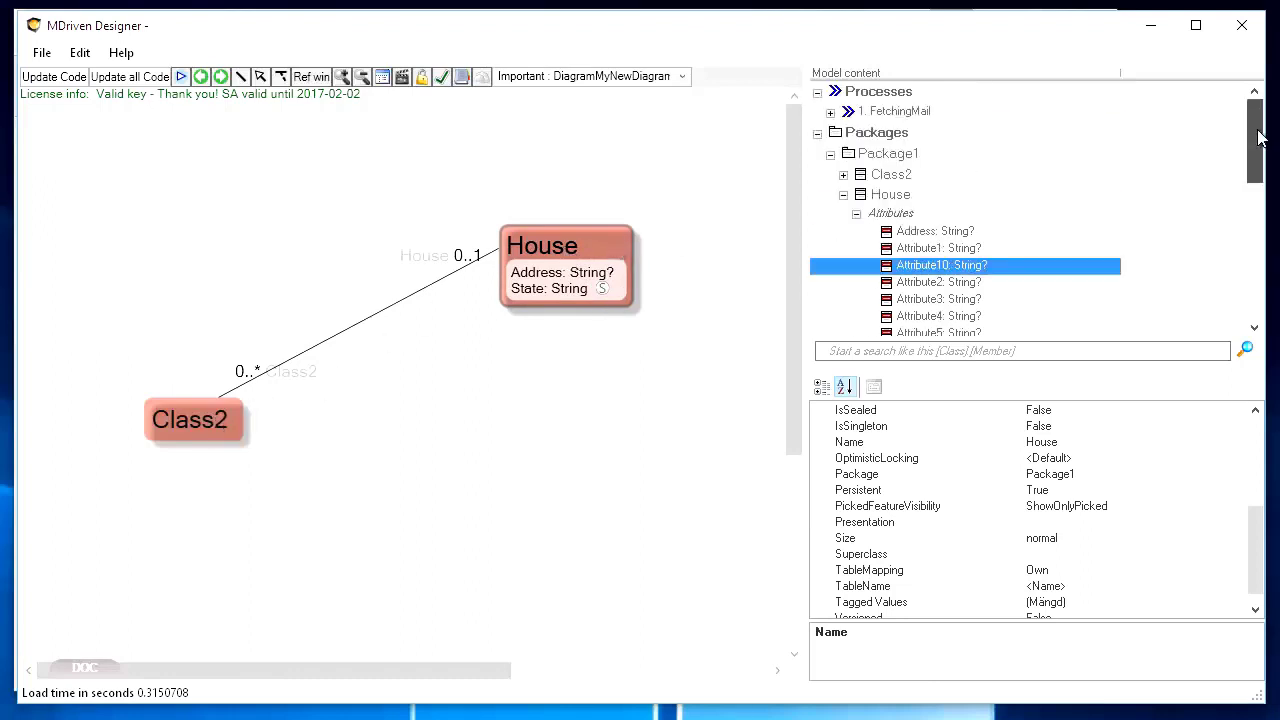
click(890, 176)
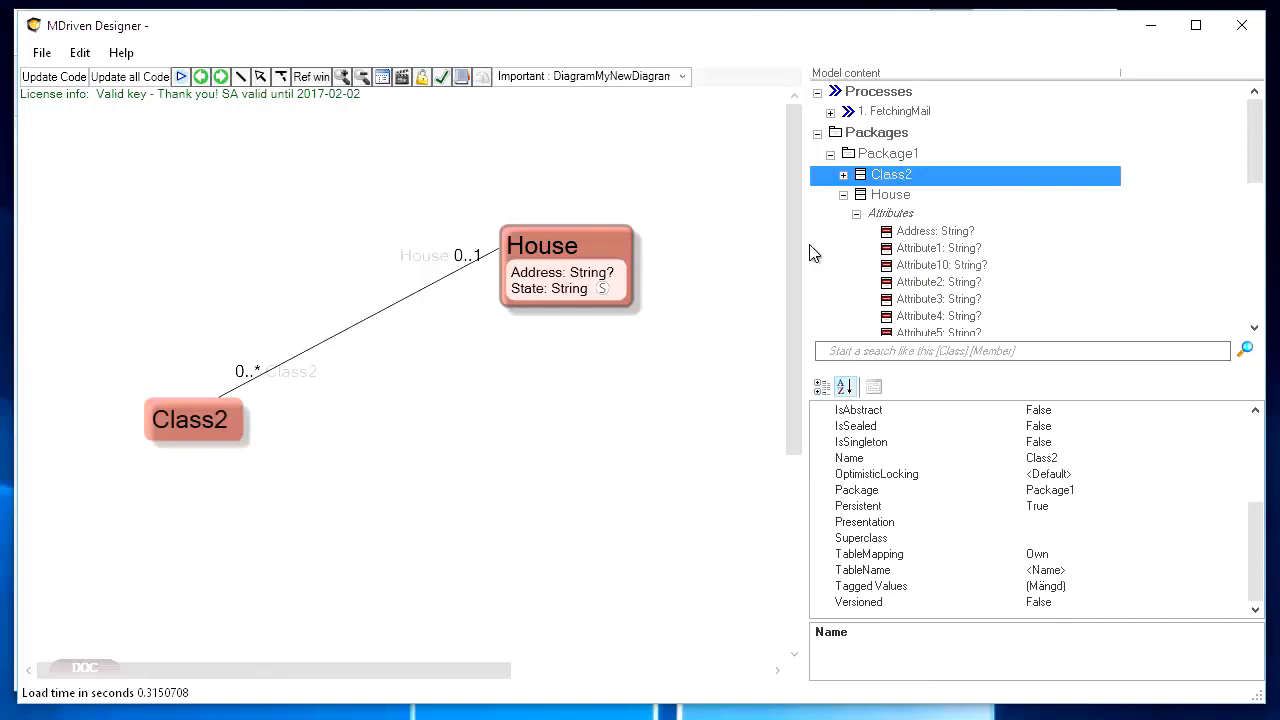
click(583, 250)
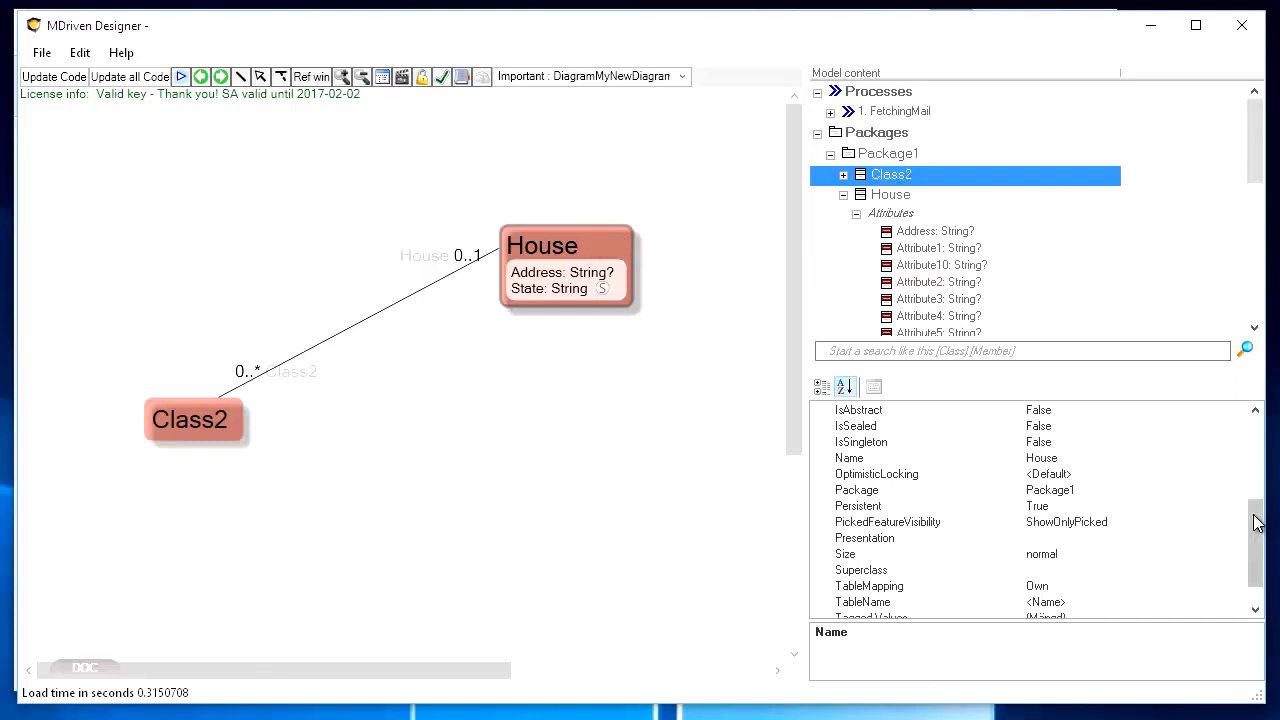
drag(1254, 517, 1258, 432)
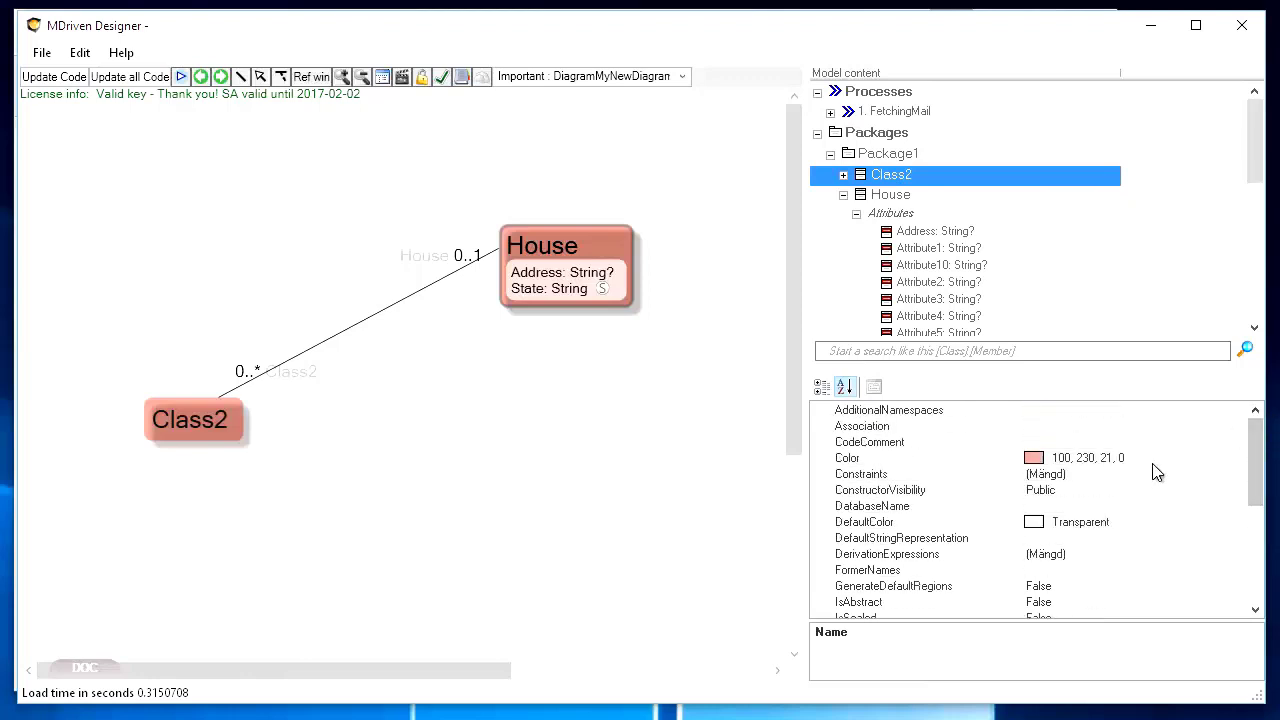
click(1160, 458)
click(1238, 459)
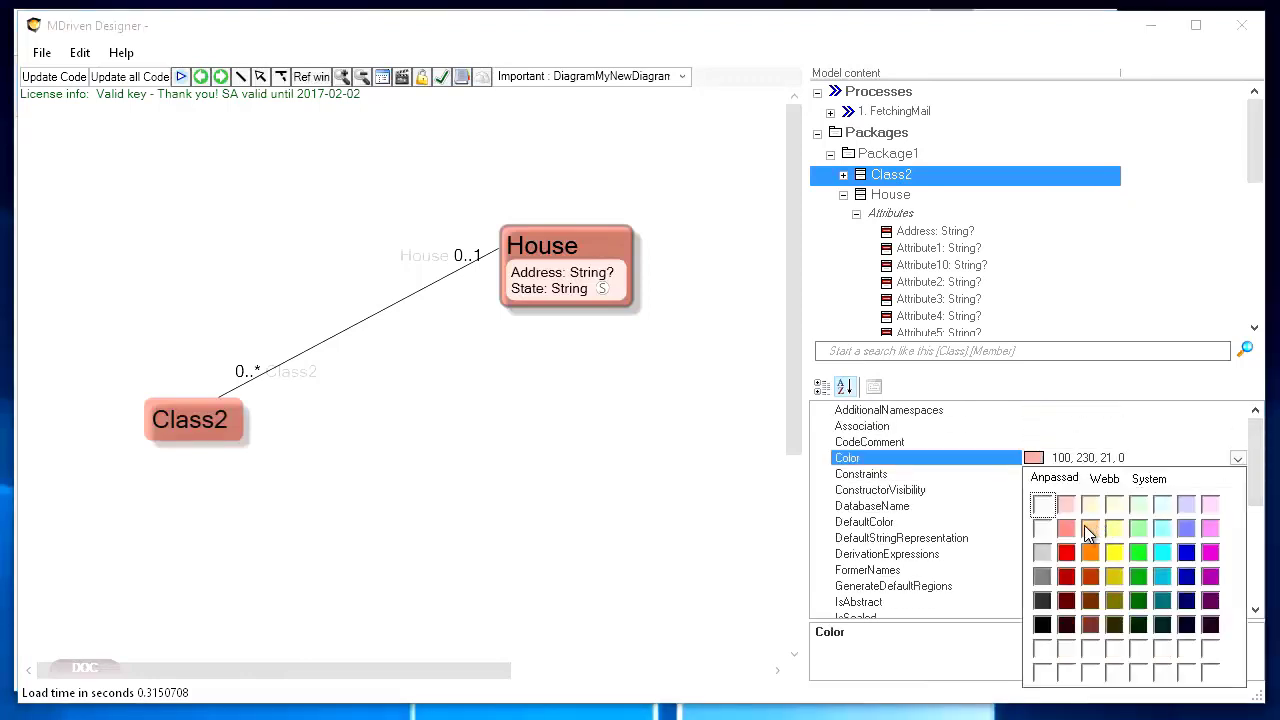
click(1164, 530)
click(1103, 474)
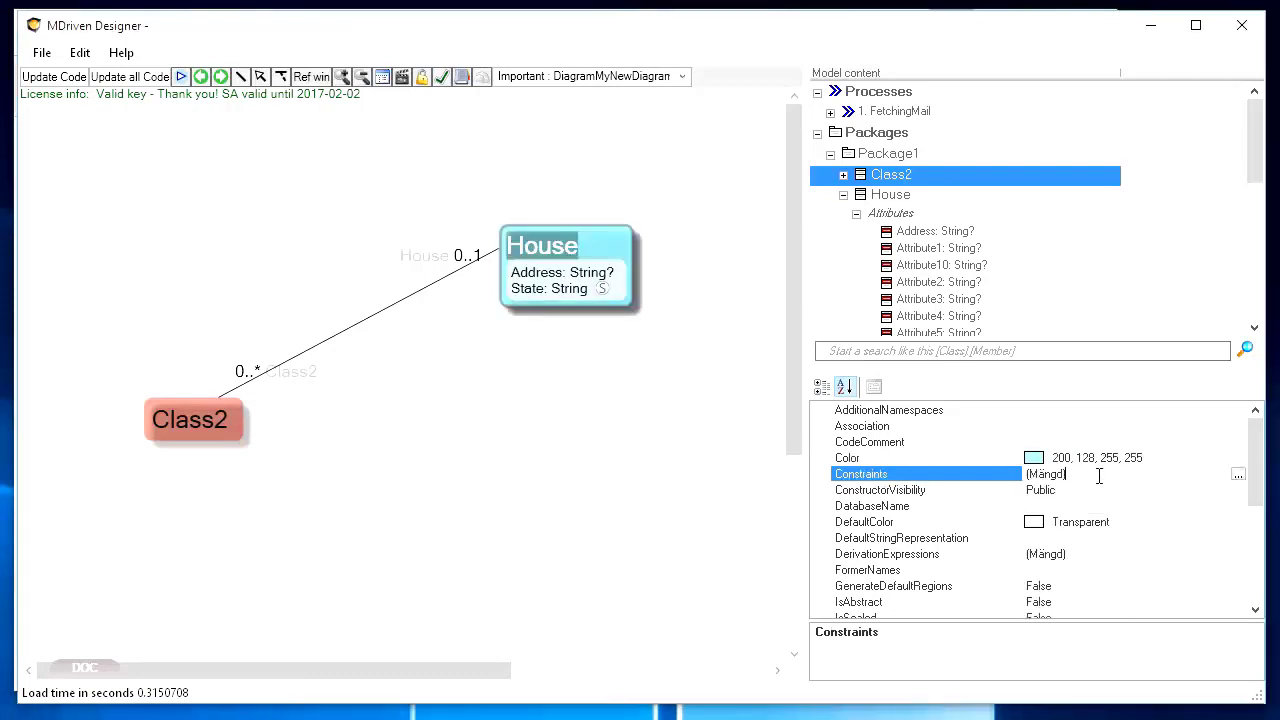
Step: In DiagramMyFirst, select House in the model tree and set its DefaultColor to the web colour Gold
click(588, 80)
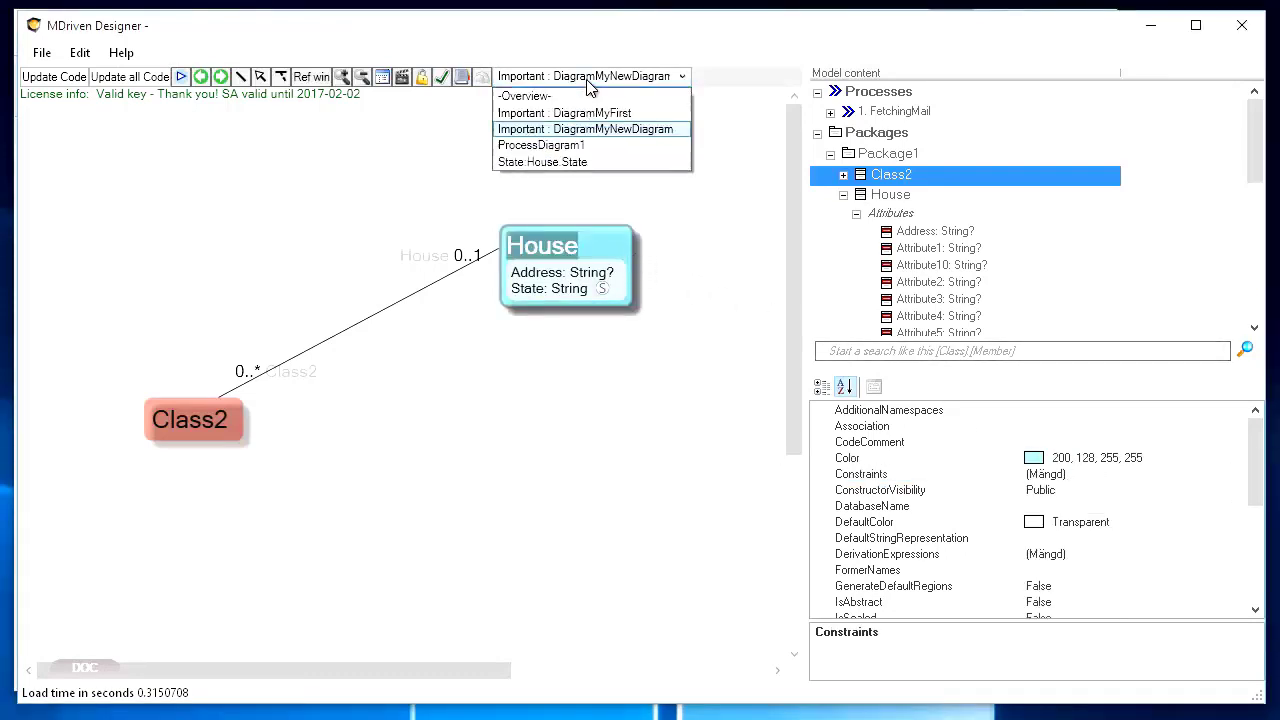
click(566, 114)
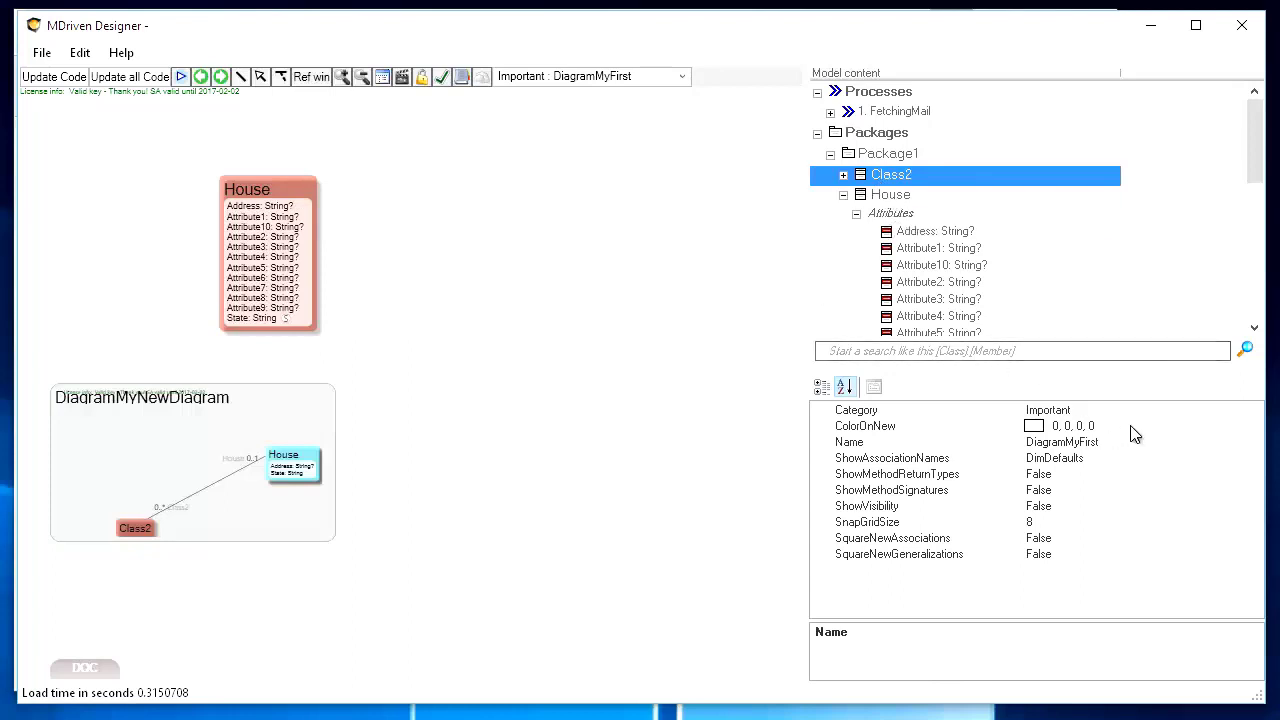
click(881, 207)
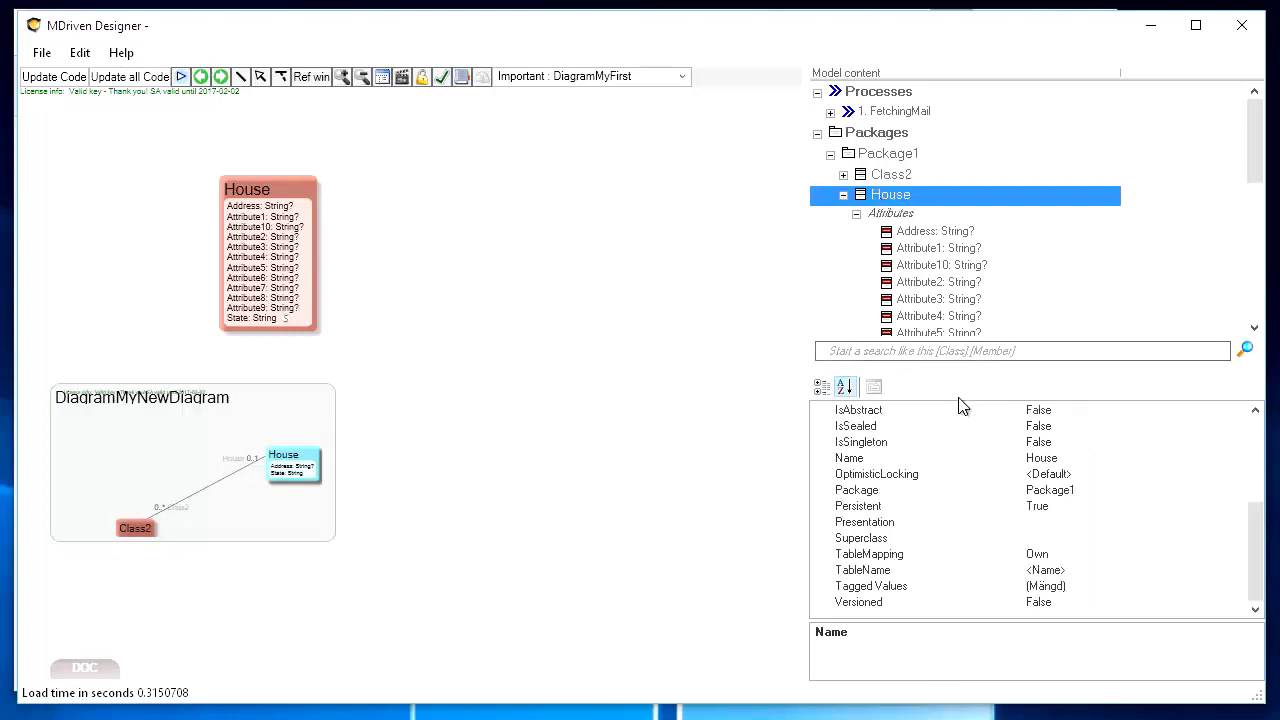
drag(1257, 534, 1249, 429)
click(1221, 503)
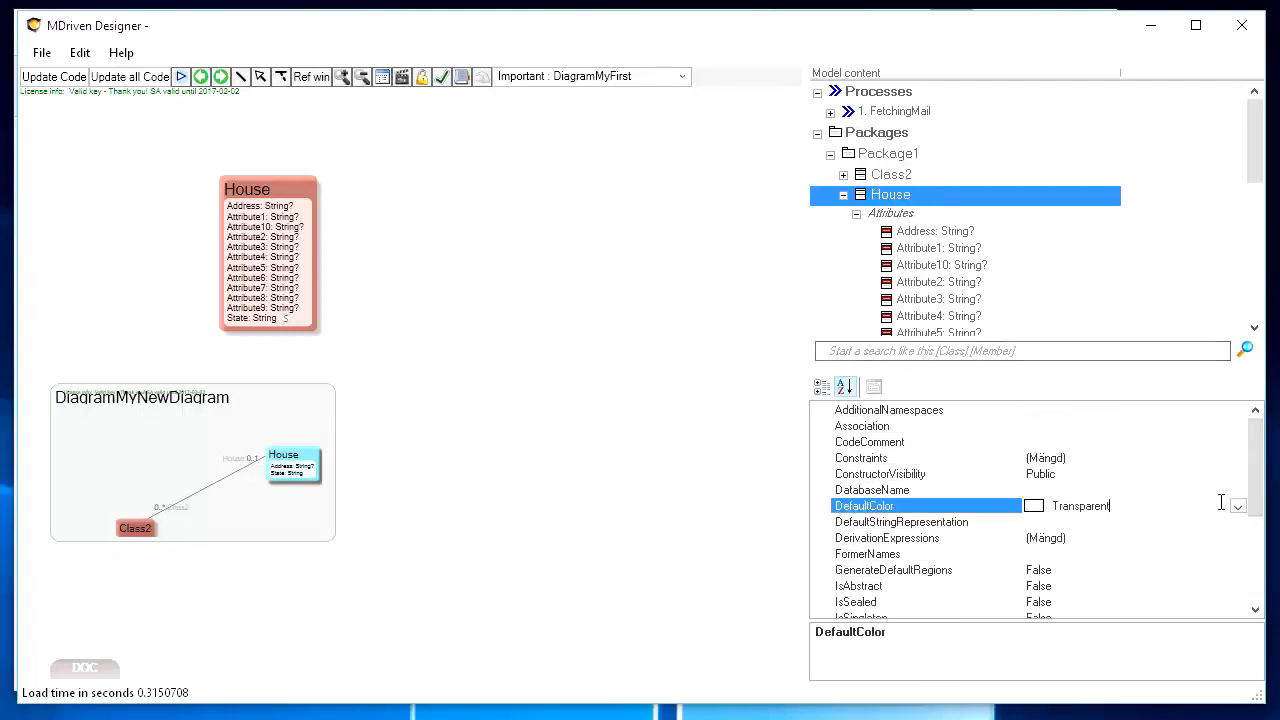
click(1238, 506)
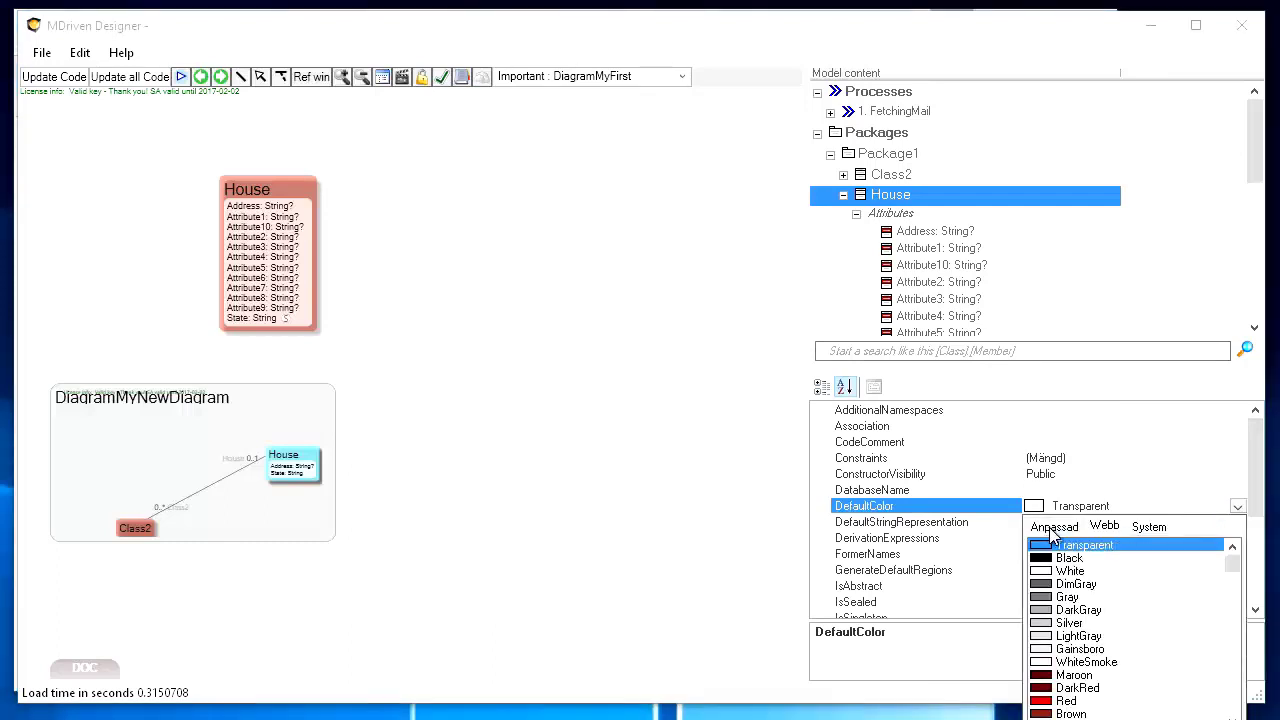
drag(1233, 562, 1229, 622)
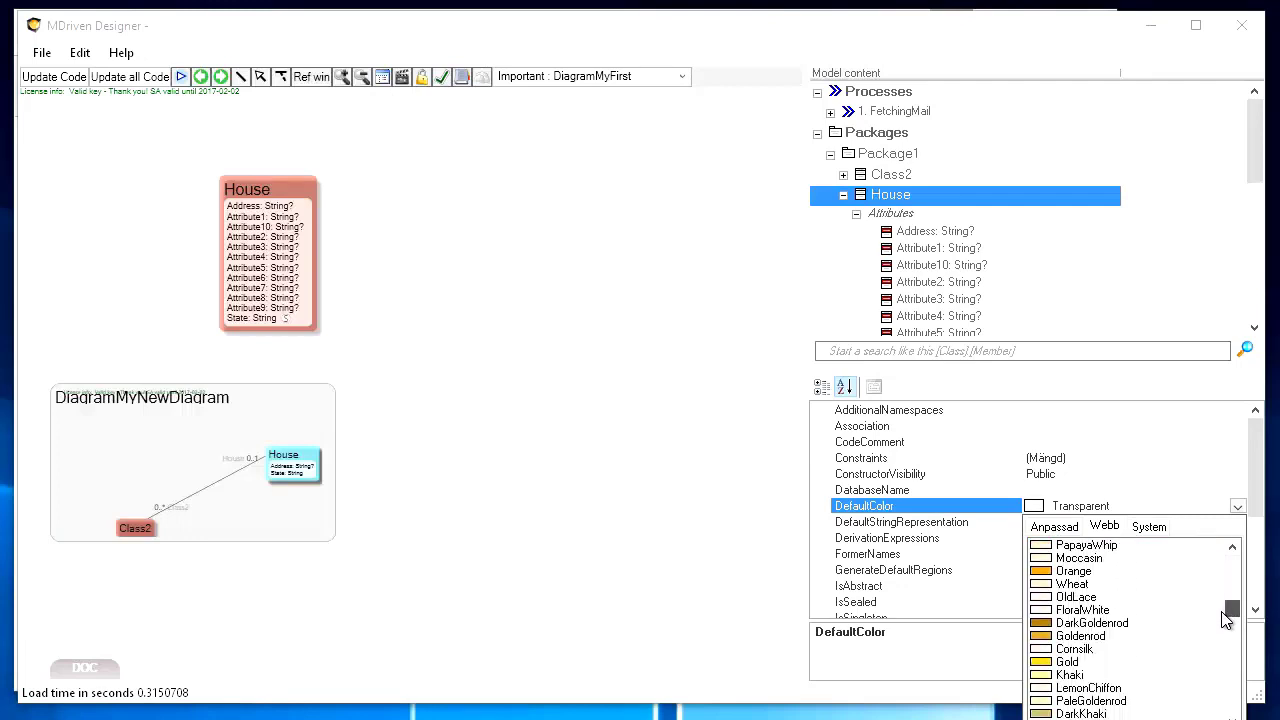
click(1042, 661)
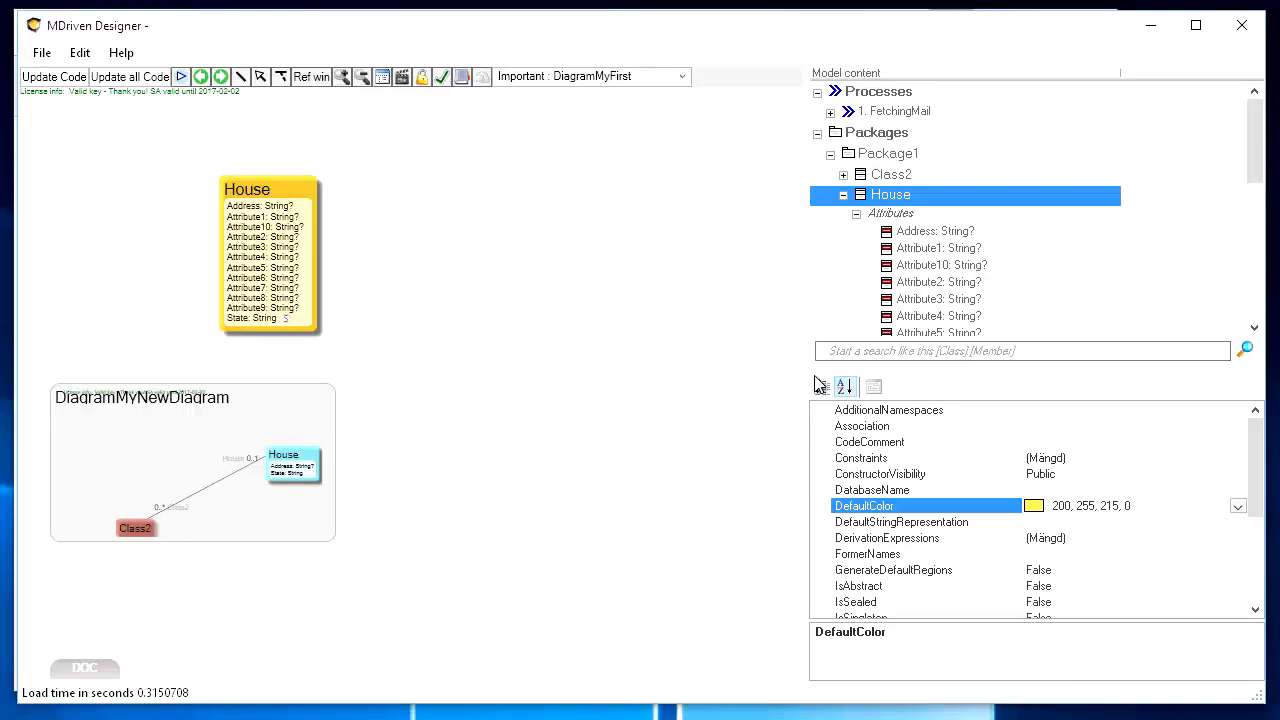
Step: Return to DiagramMyNewDiagram, clear the Color value of its House class and deselect the class
click(548, 78)
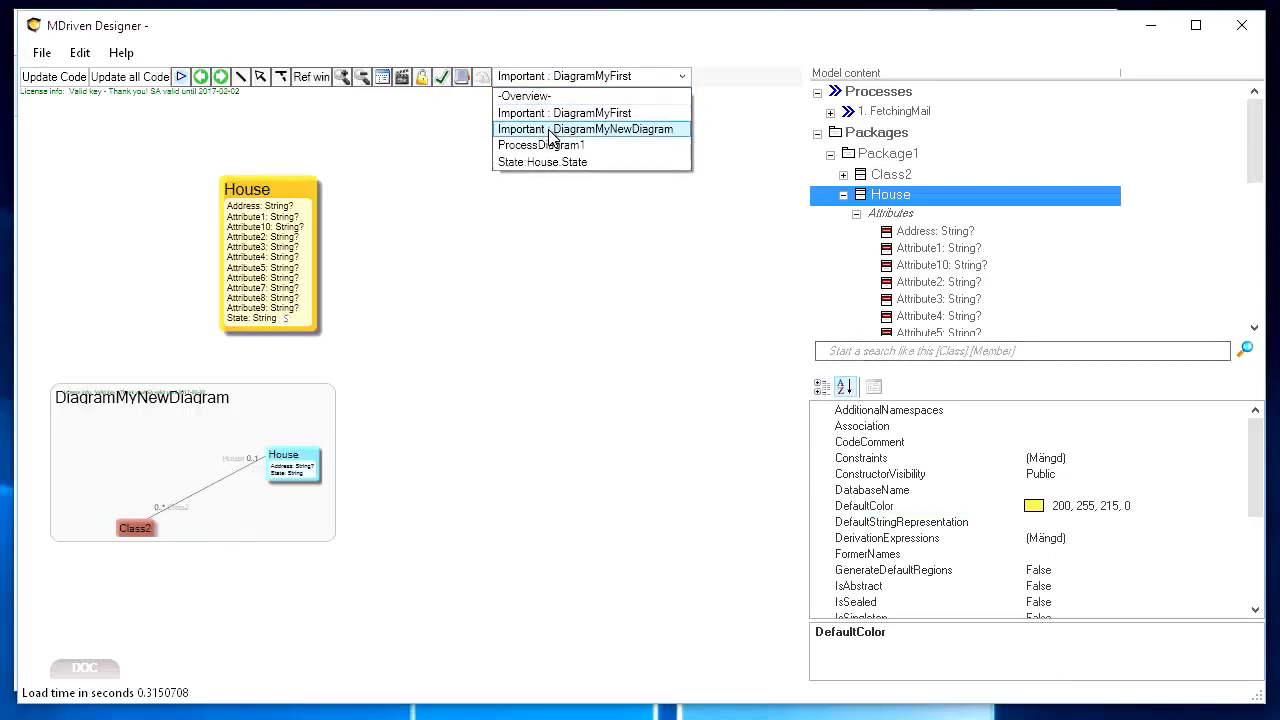
click(552, 130)
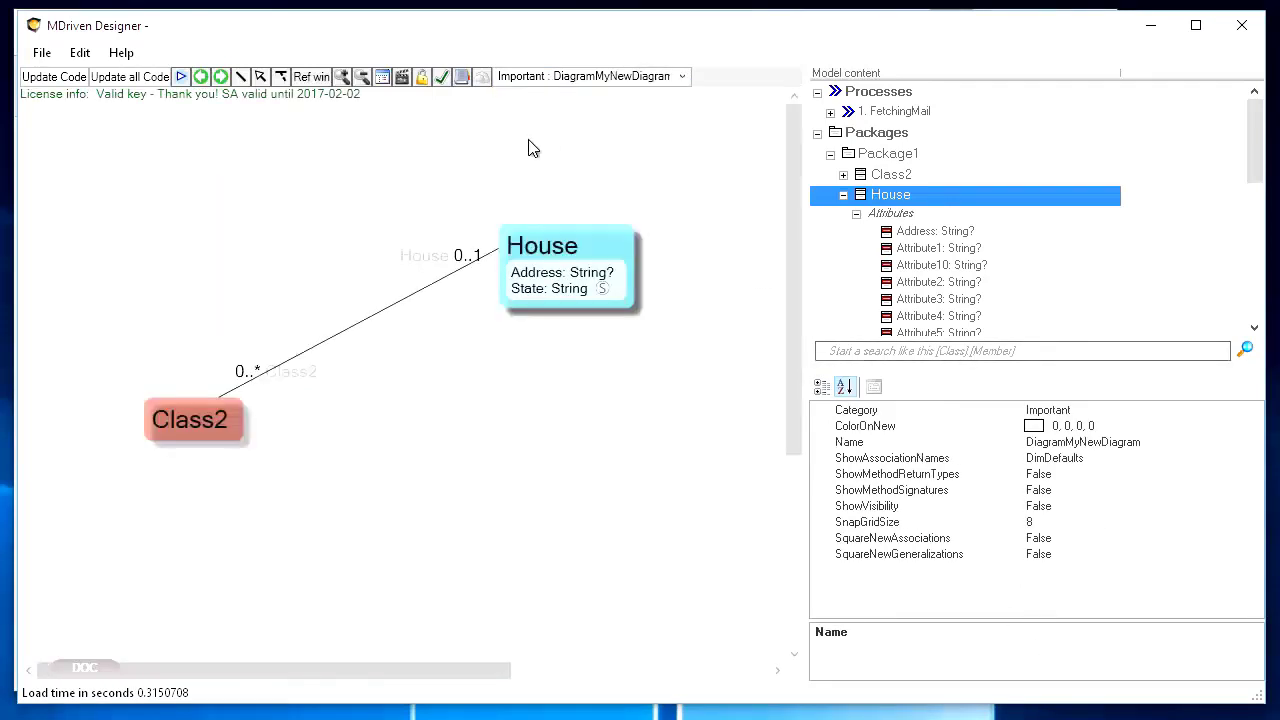
click(610, 245)
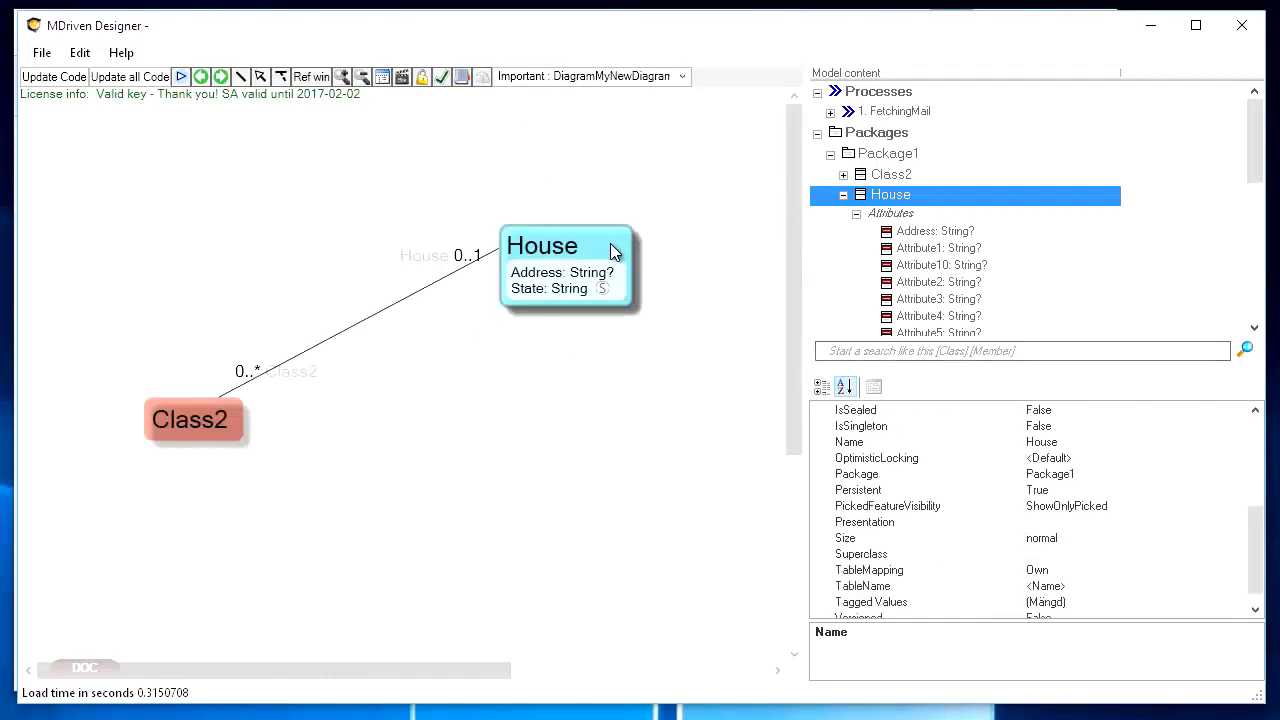
drag(1249, 531, 1248, 448)
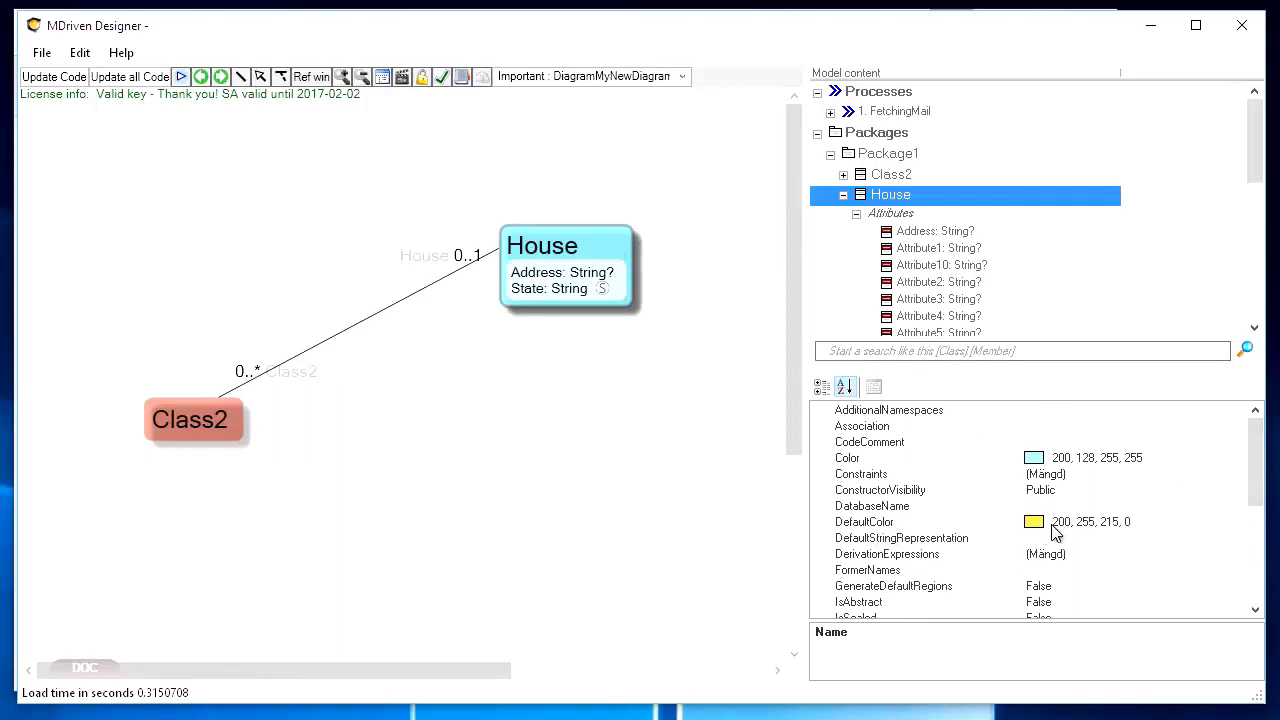
click(1160, 460)
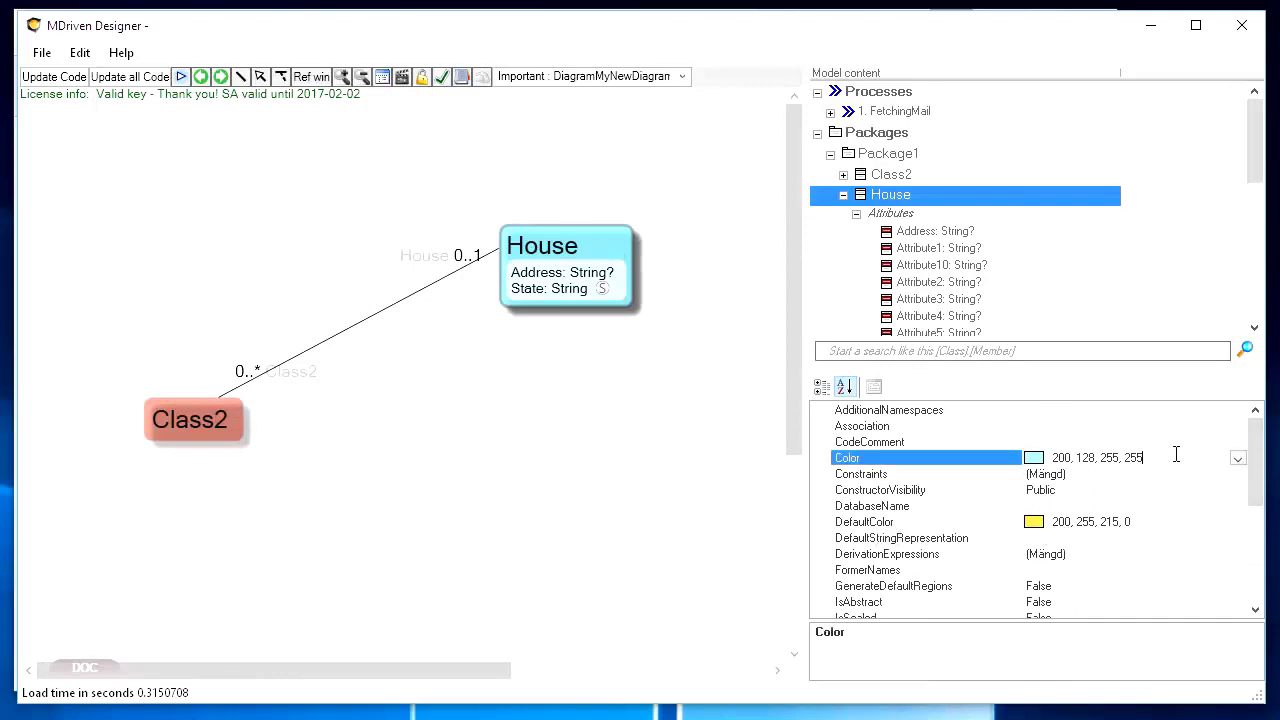
drag(1175, 455, 960, 452)
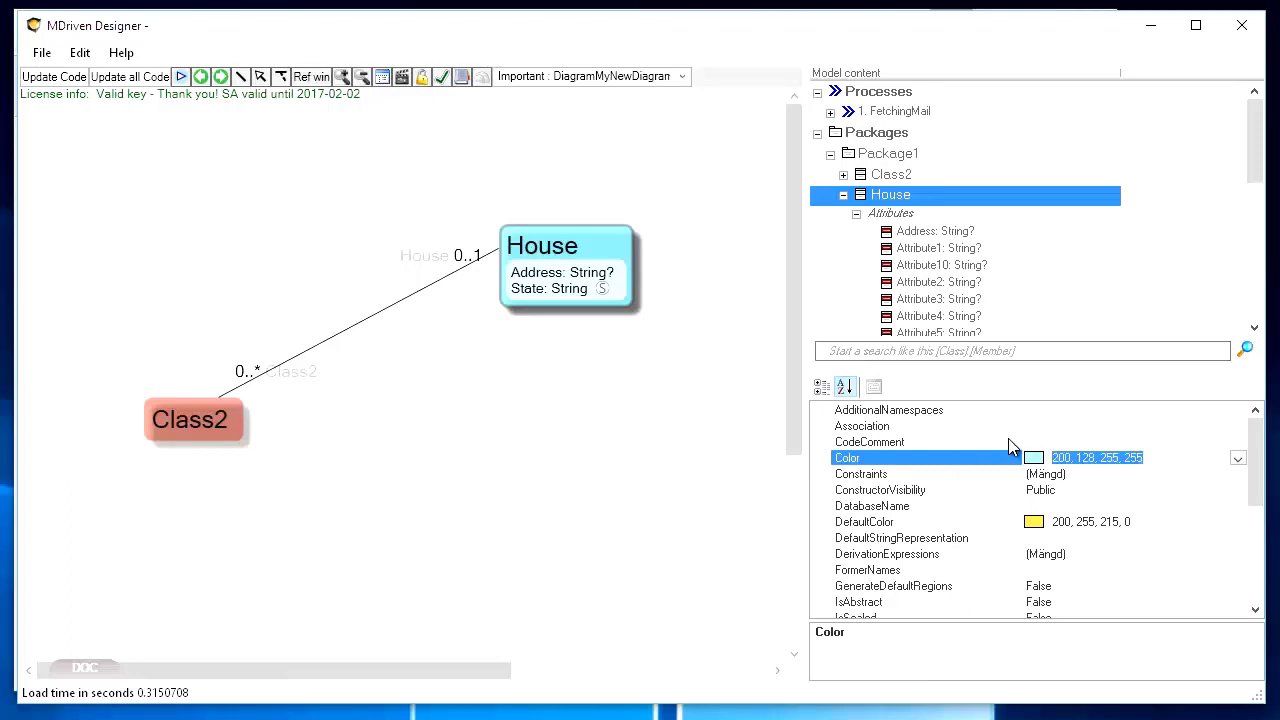
key(Delete)
key(Return)
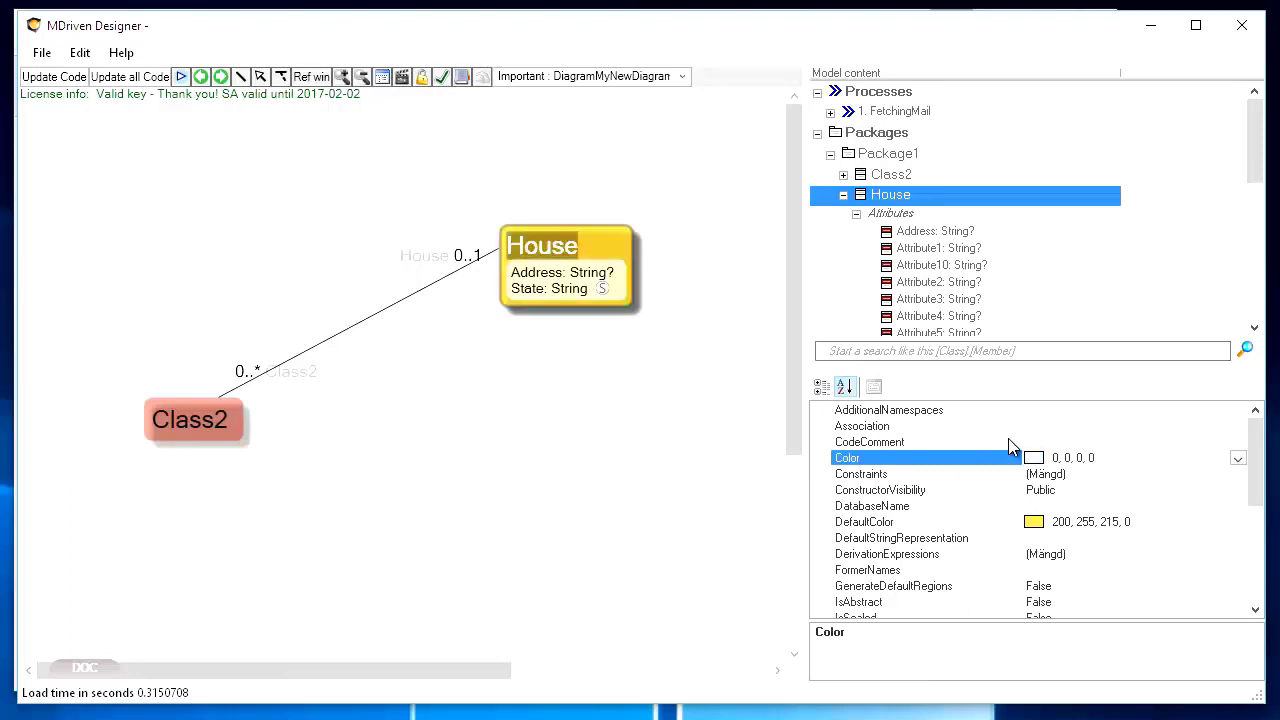
click(572, 402)
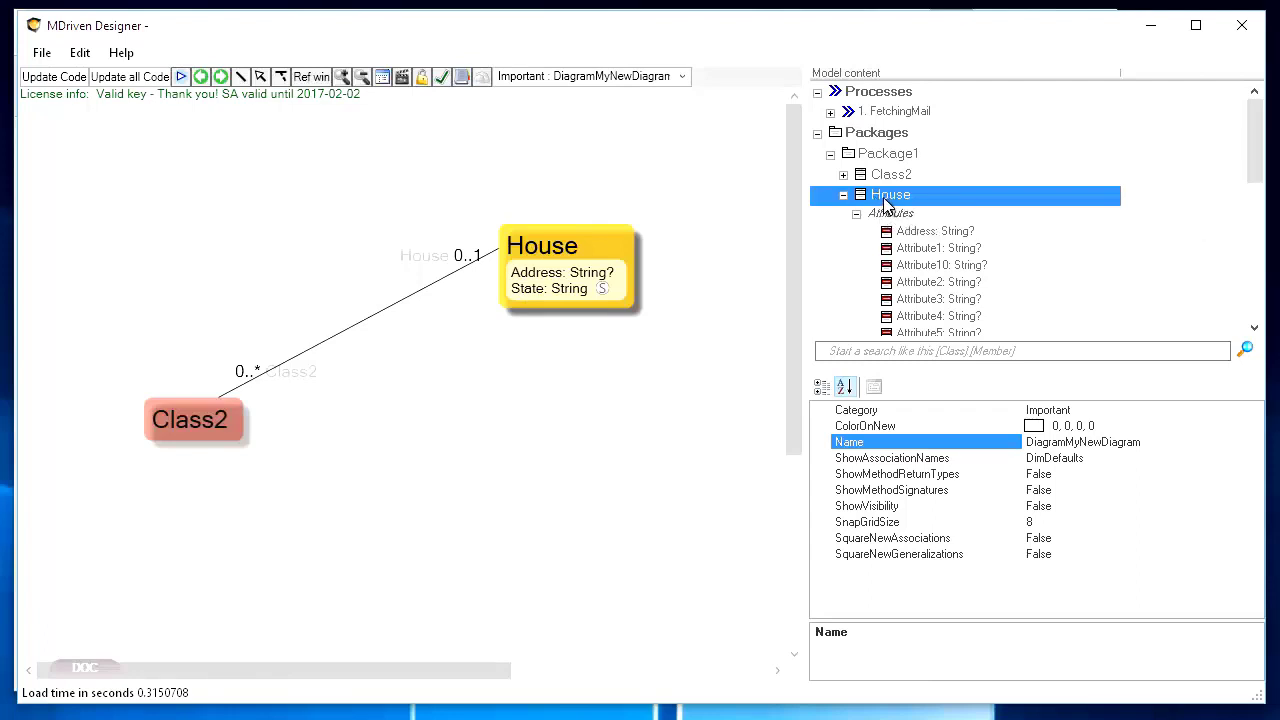
Step: Switch to DiagramMyFirst and move its House class to the right, above and beyond the DiagramMyNewDiagram preview
click(548, 77)
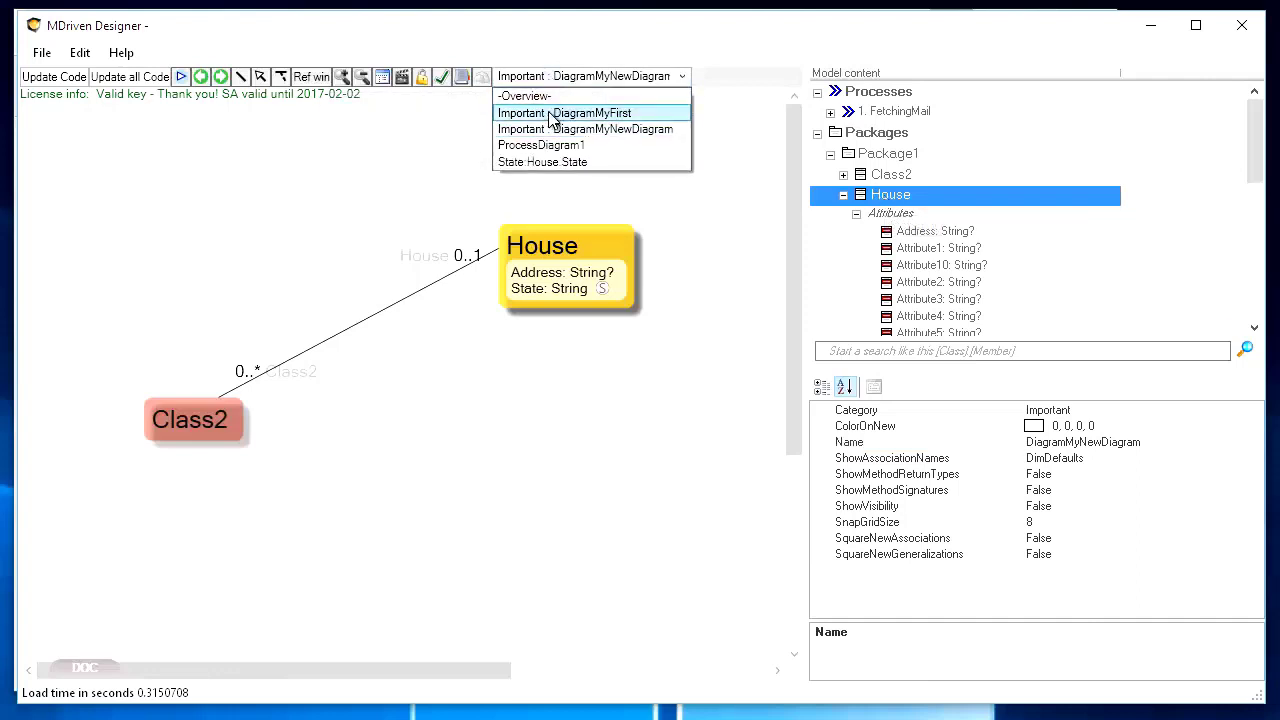
click(551, 113)
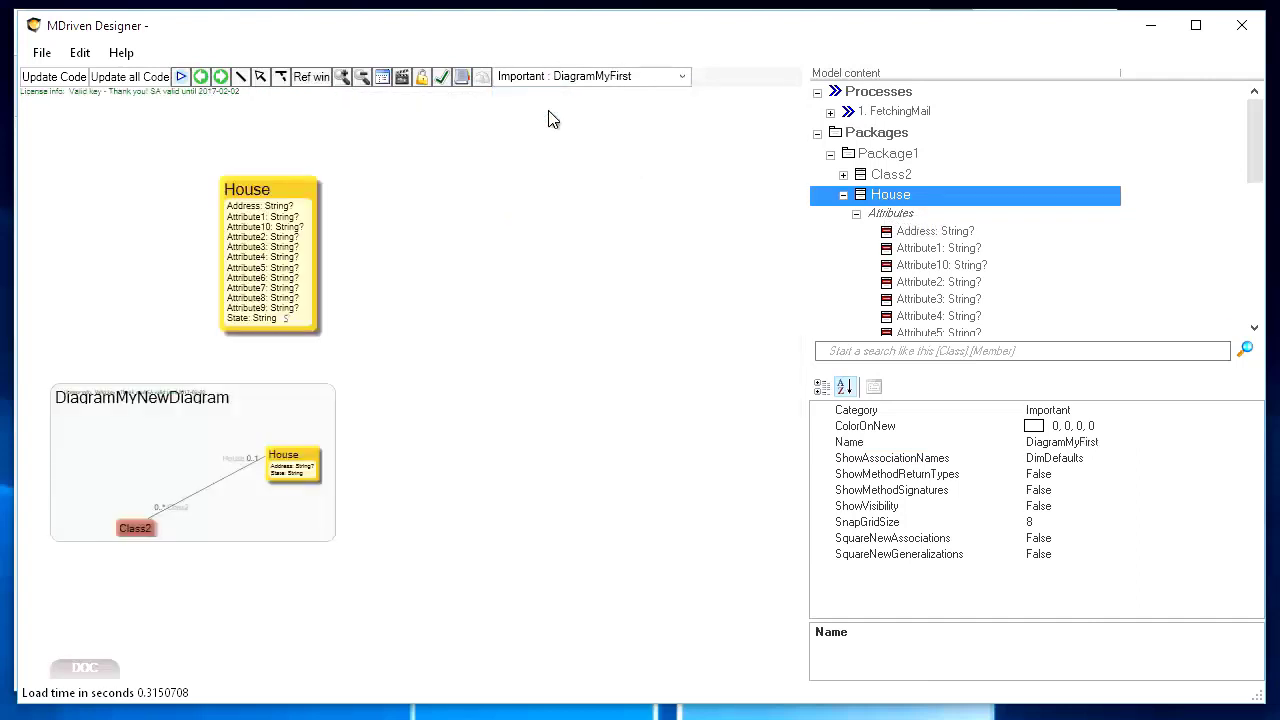
click(255, 258)
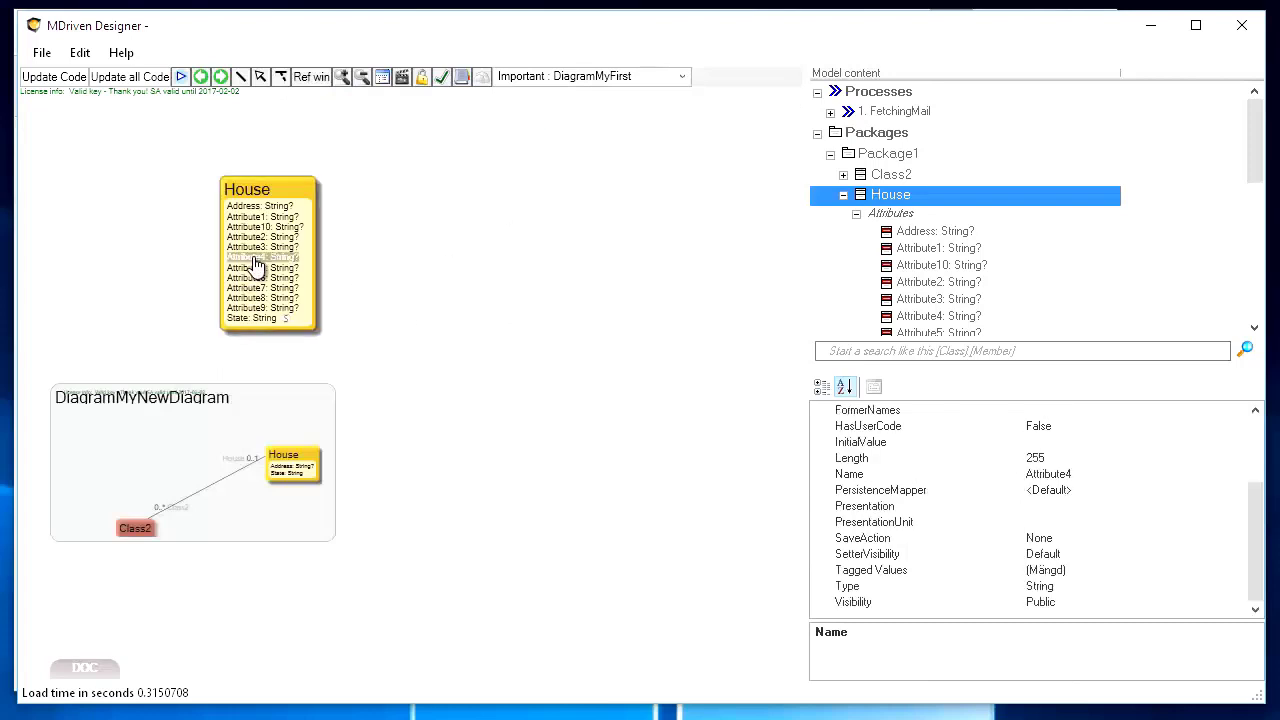
drag(275, 183, 575, 176)
Step: Open the picker for the shown features of the House class in DiagramMyFirst and close it without changes
right_click(506, 232)
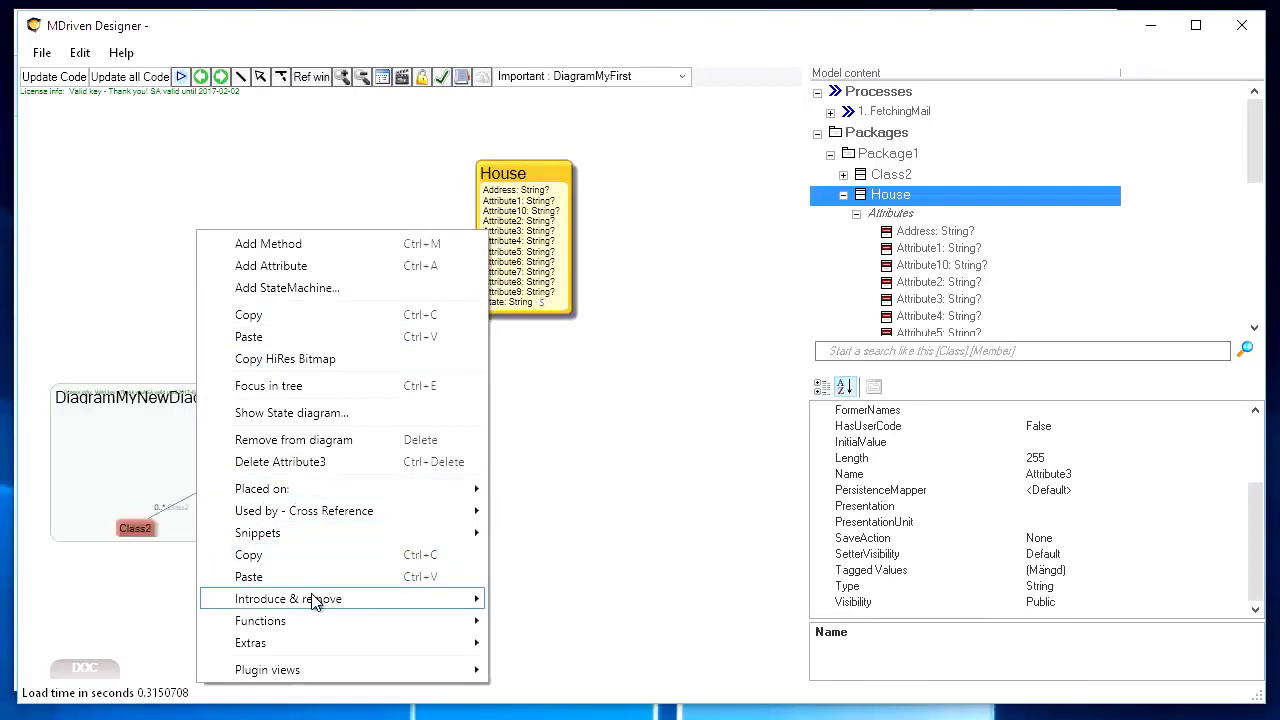
mouse_move(314, 601)
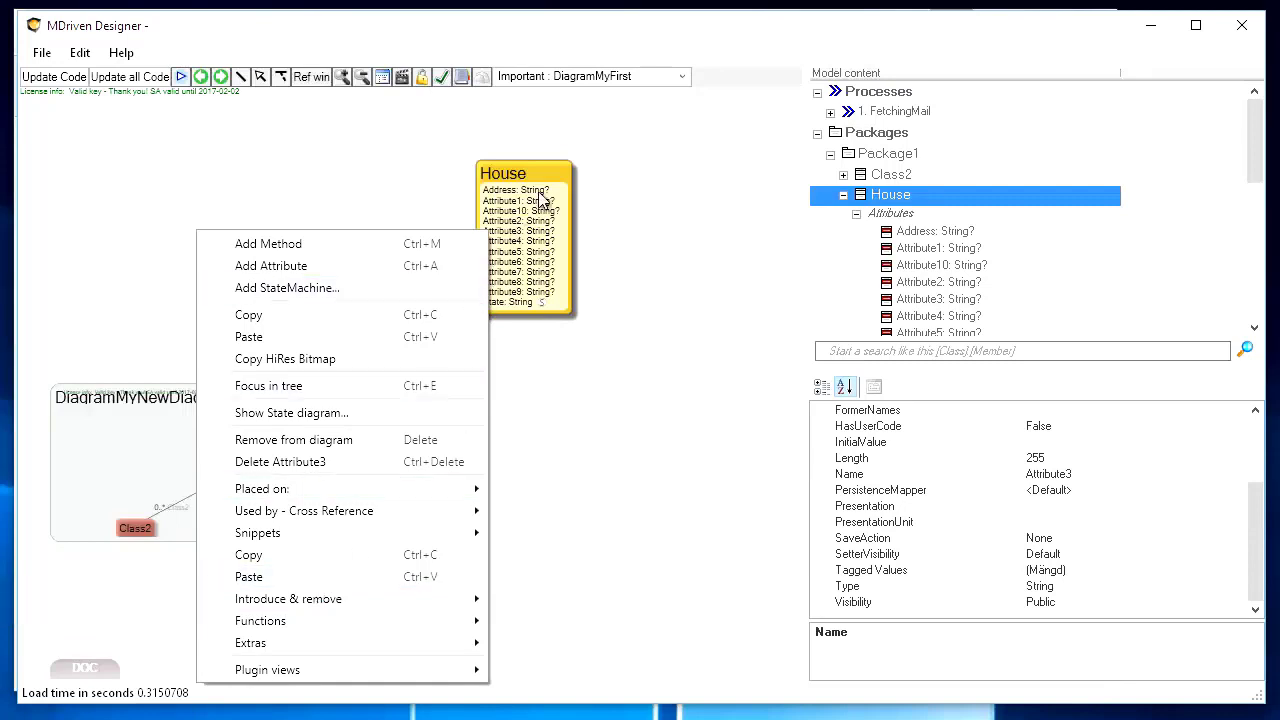
right_click(539, 175)
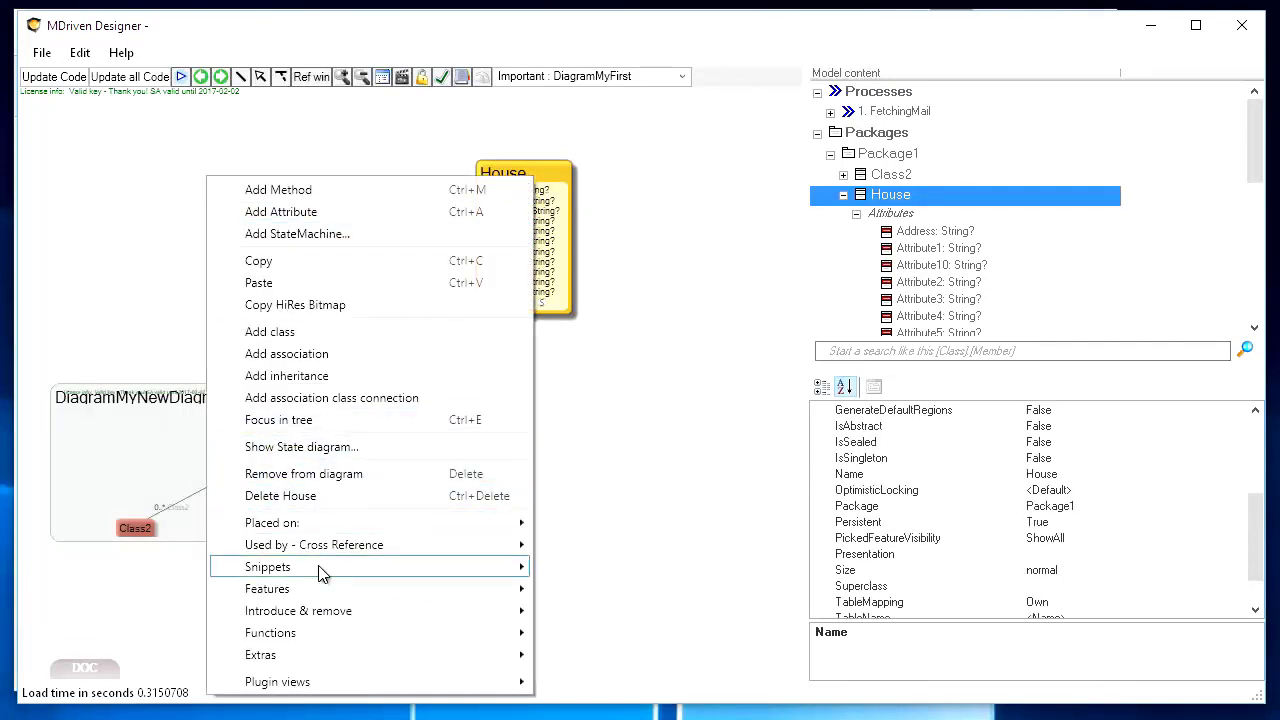
mouse_move(309, 592)
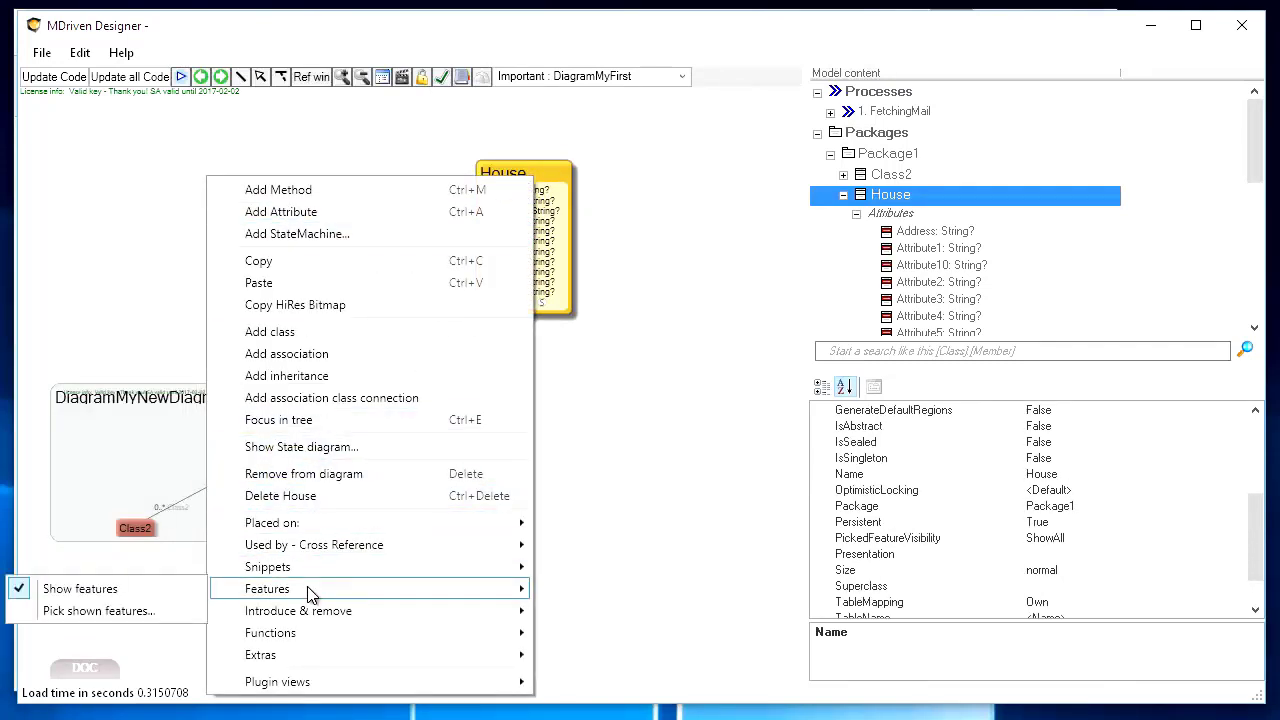
click(100, 612)
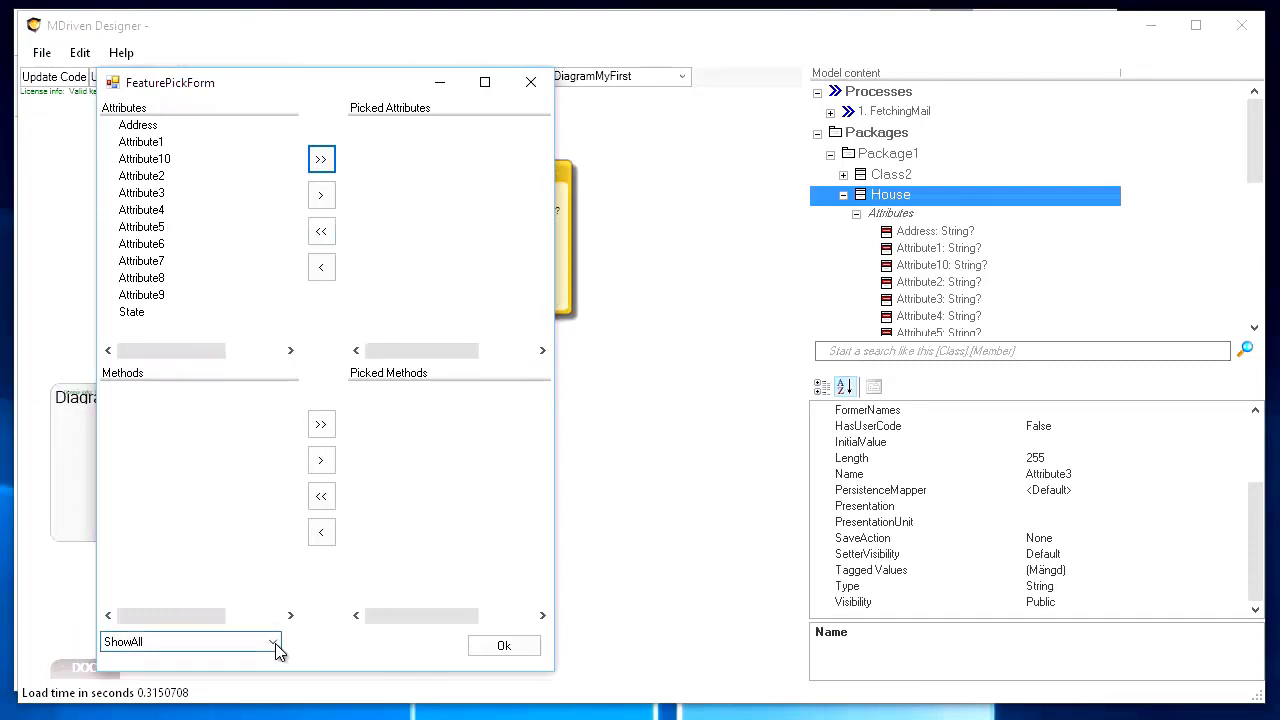
click(531, 82)
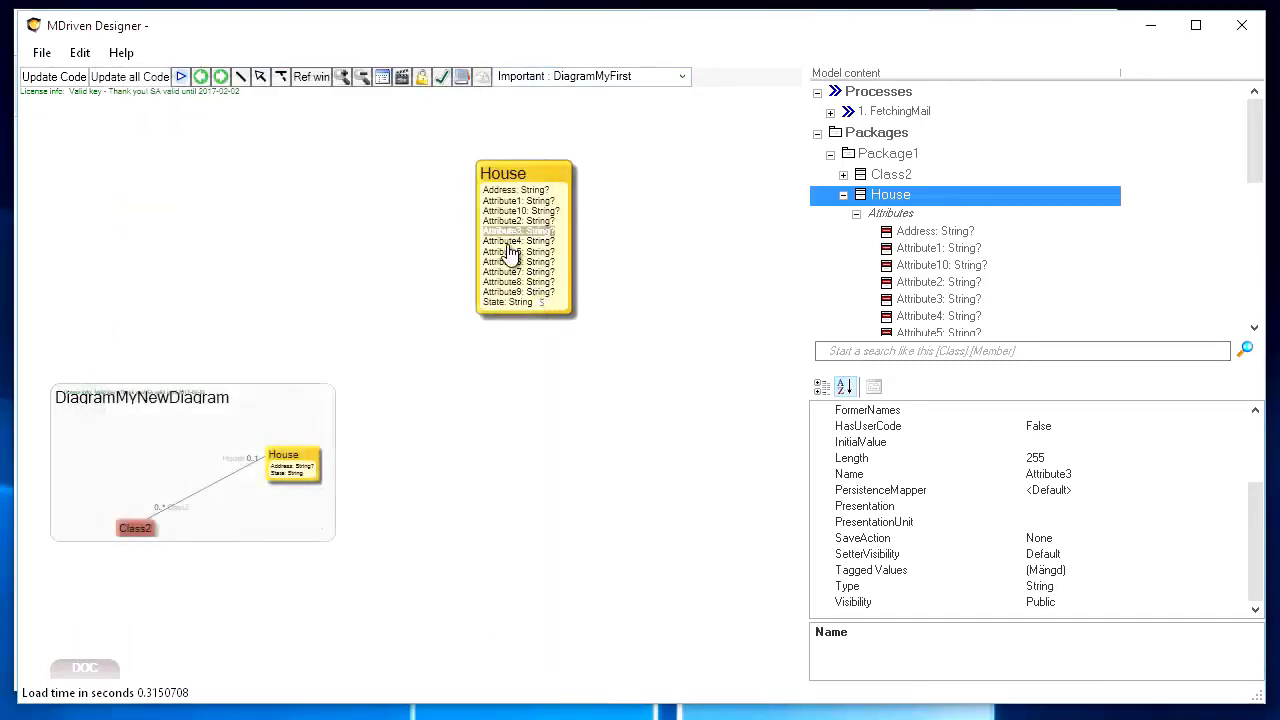
Step: Remove Attribute3, Attribute10 and Attribute2 of the House class from DiagramMyFirst, keeping them in the model
click(515, 251)
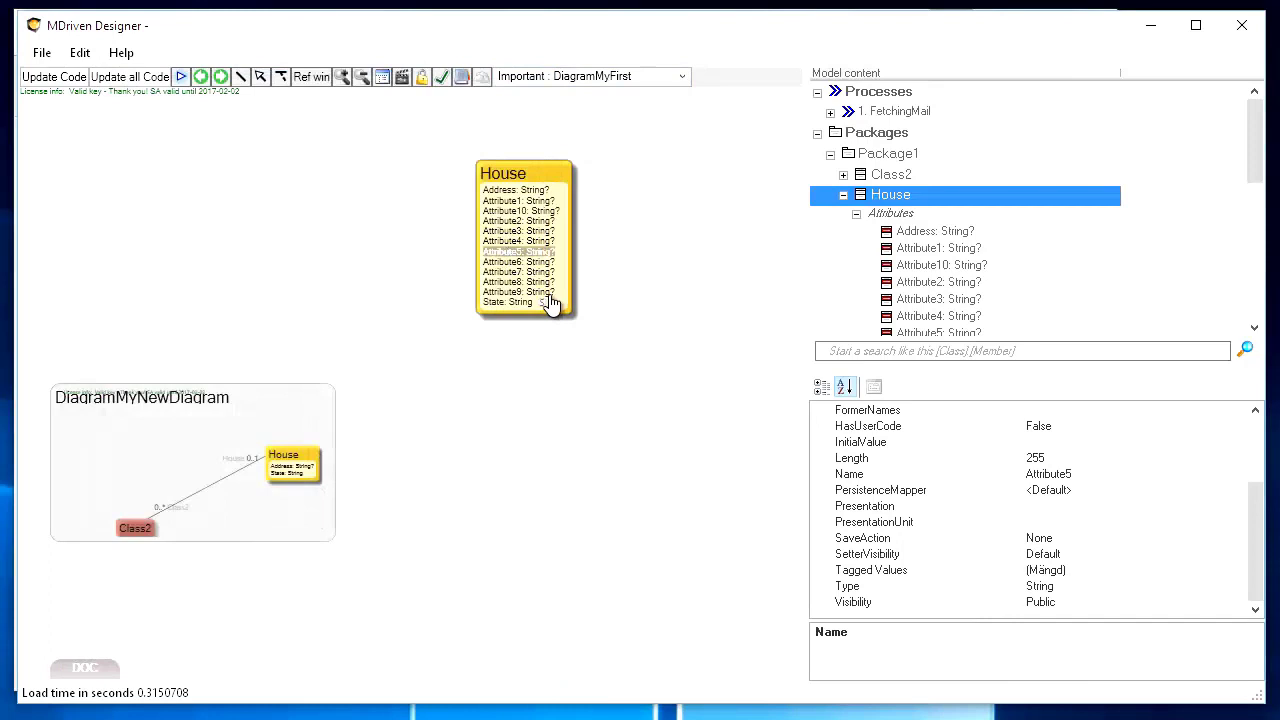
click(505, 232)
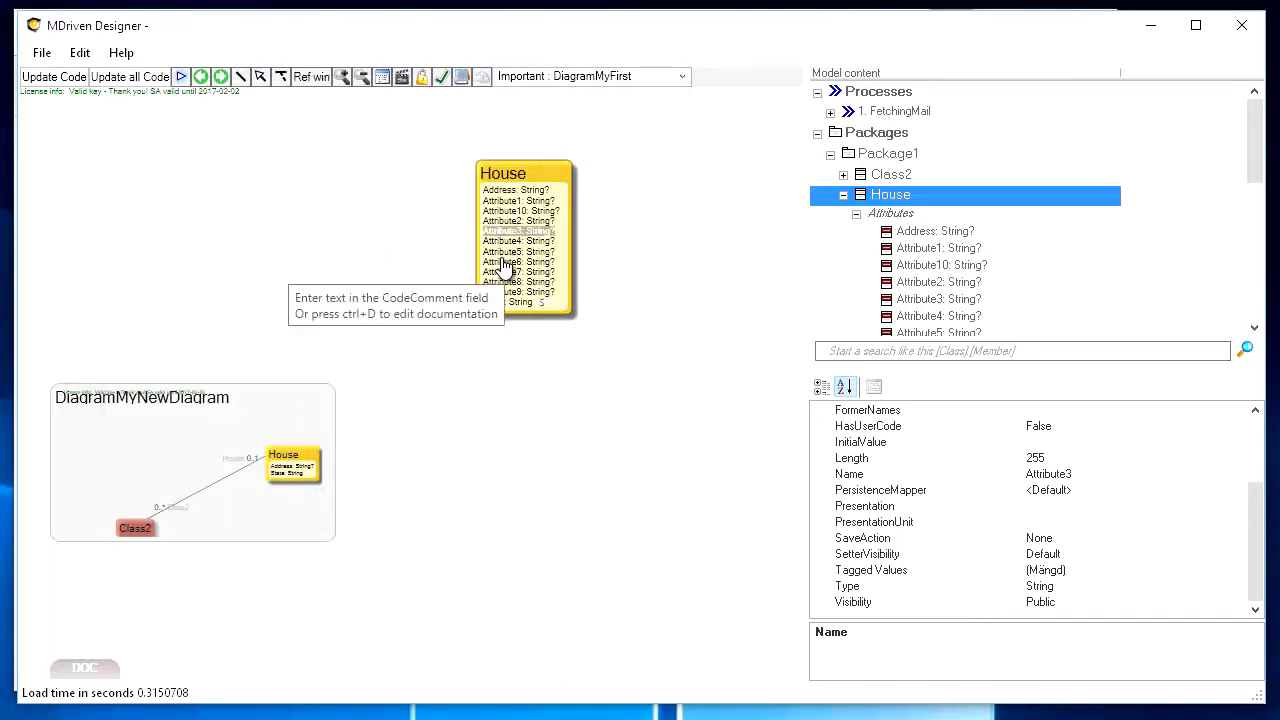
key(Delete)
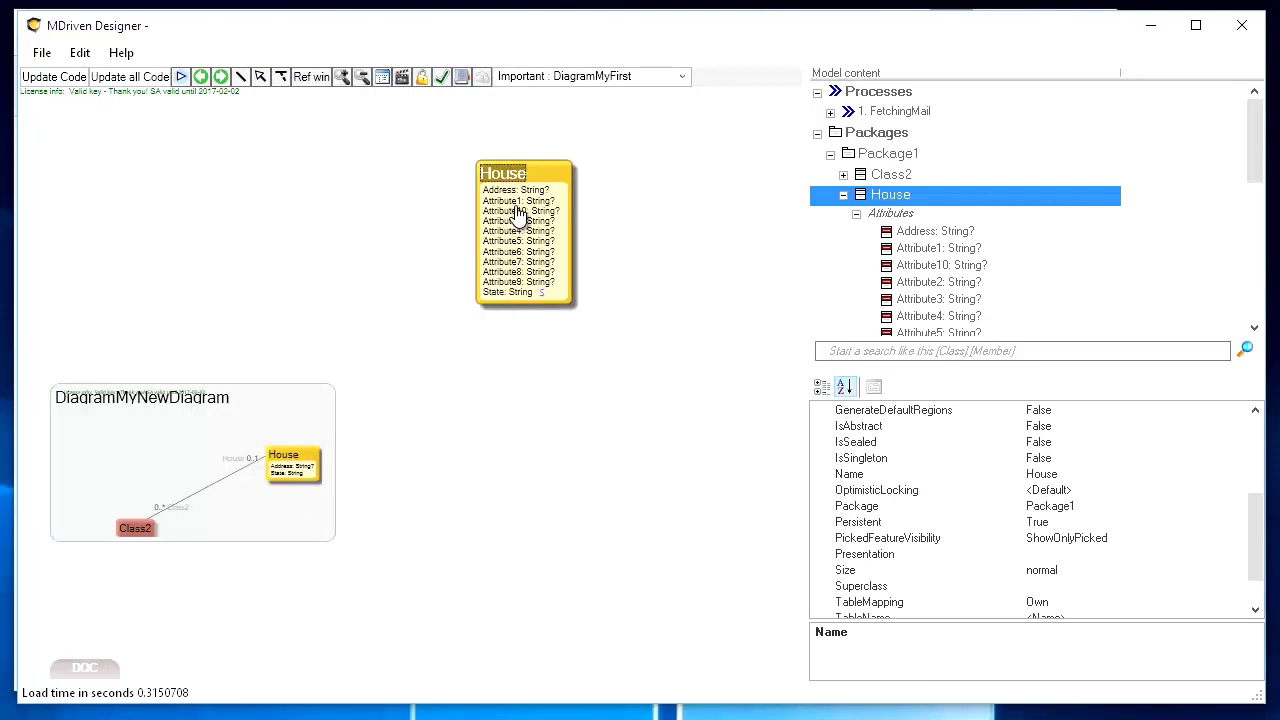
click(511, 212)
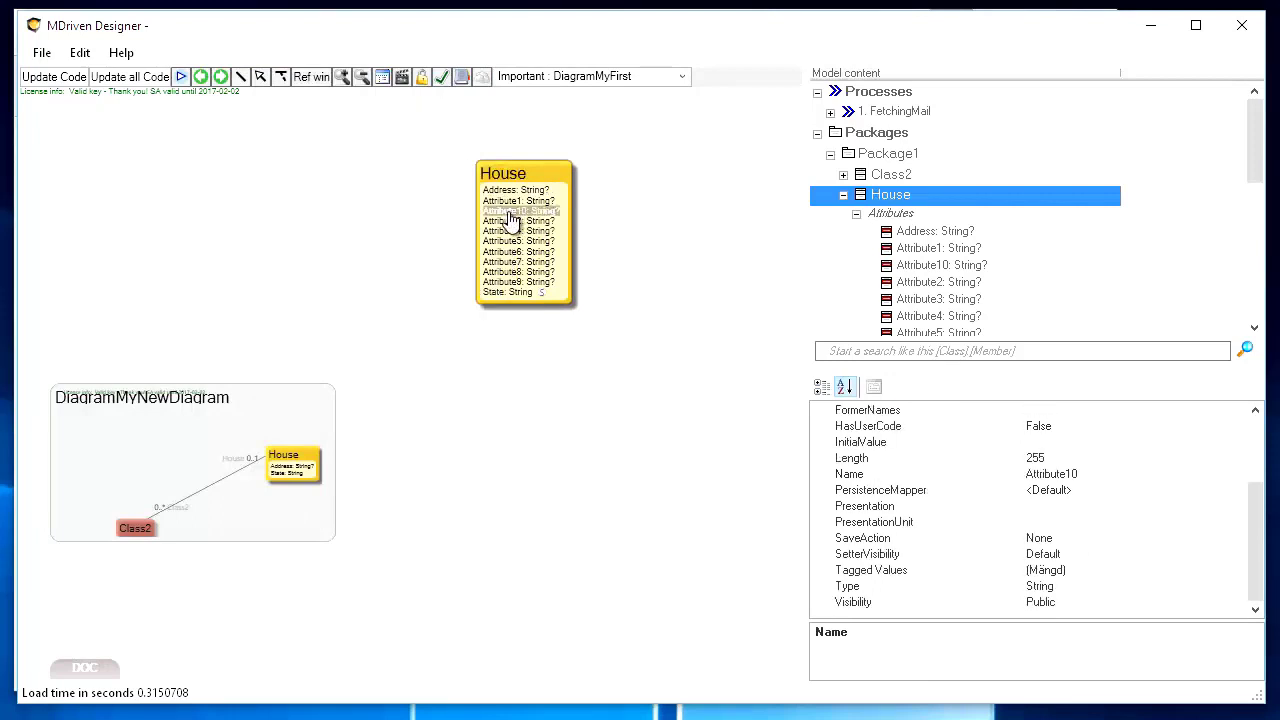
key(Delete)
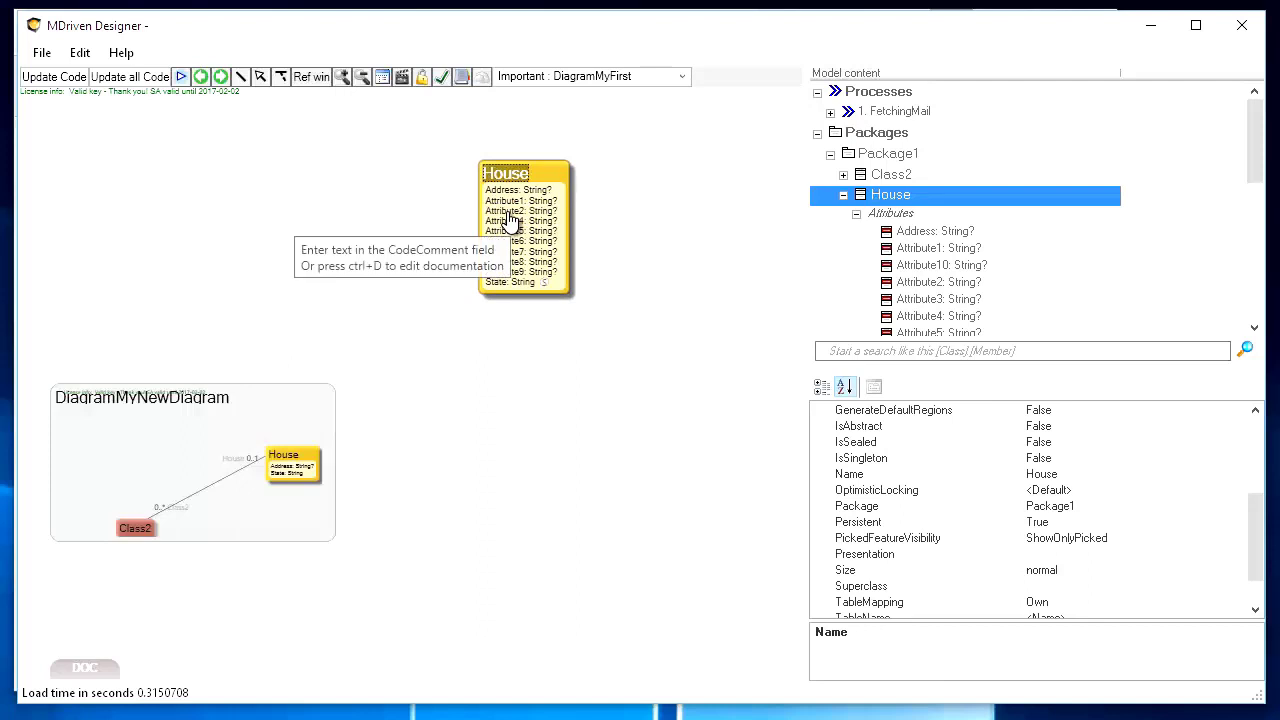
click(510, 212)
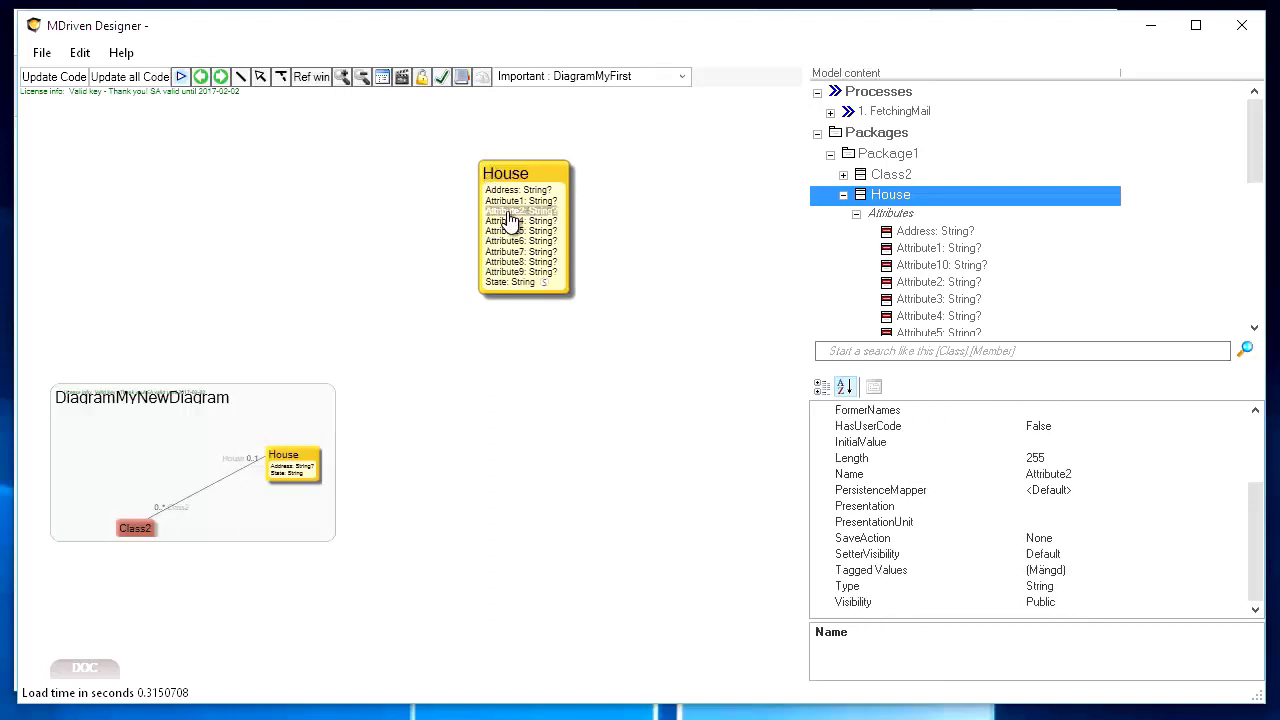
key(Delete)
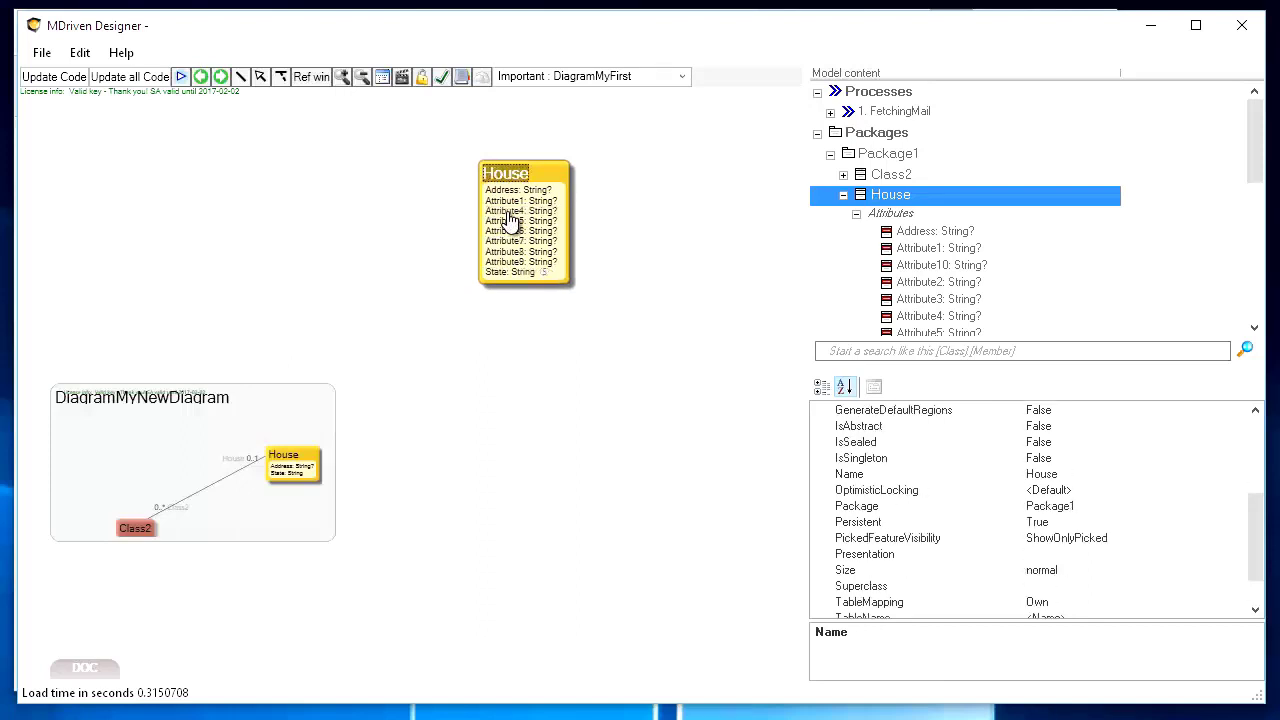
Step: Check the House attributes in the model tree and turn Show features back on for House in DiagramMyFirst
click(908, 216)
scroll(905, 241, down, 3)
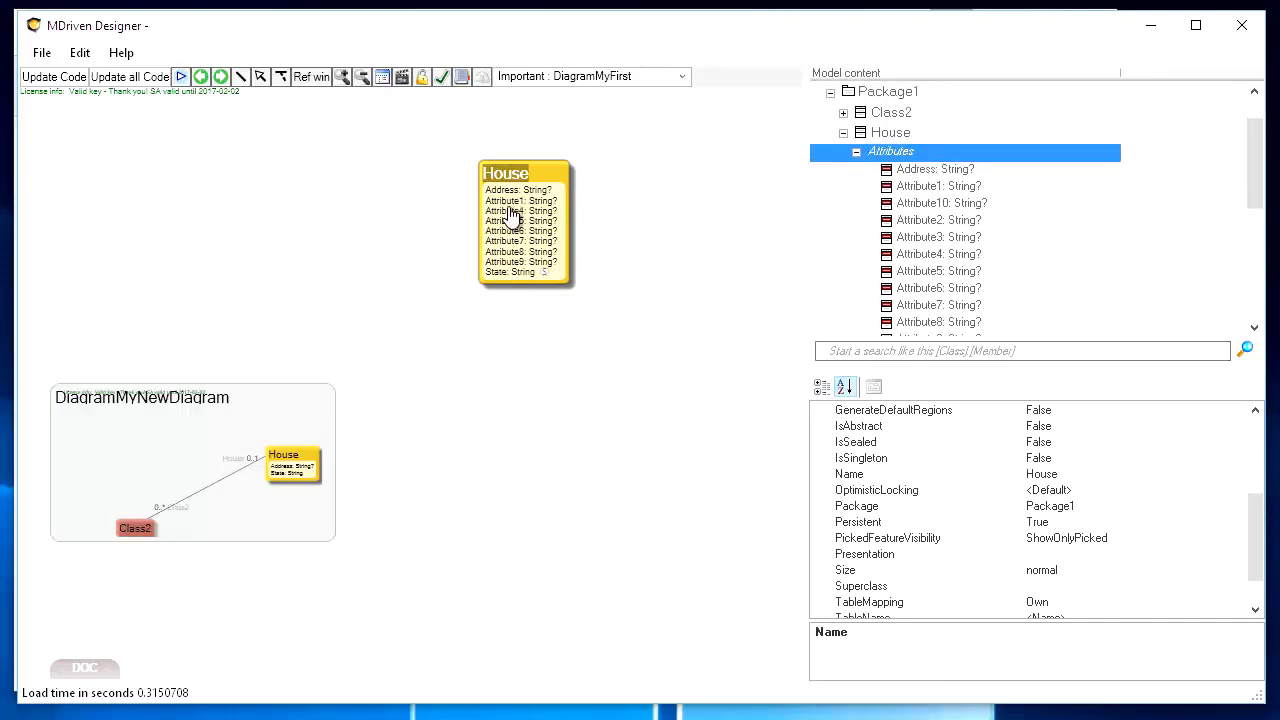
right_click(550, 183)
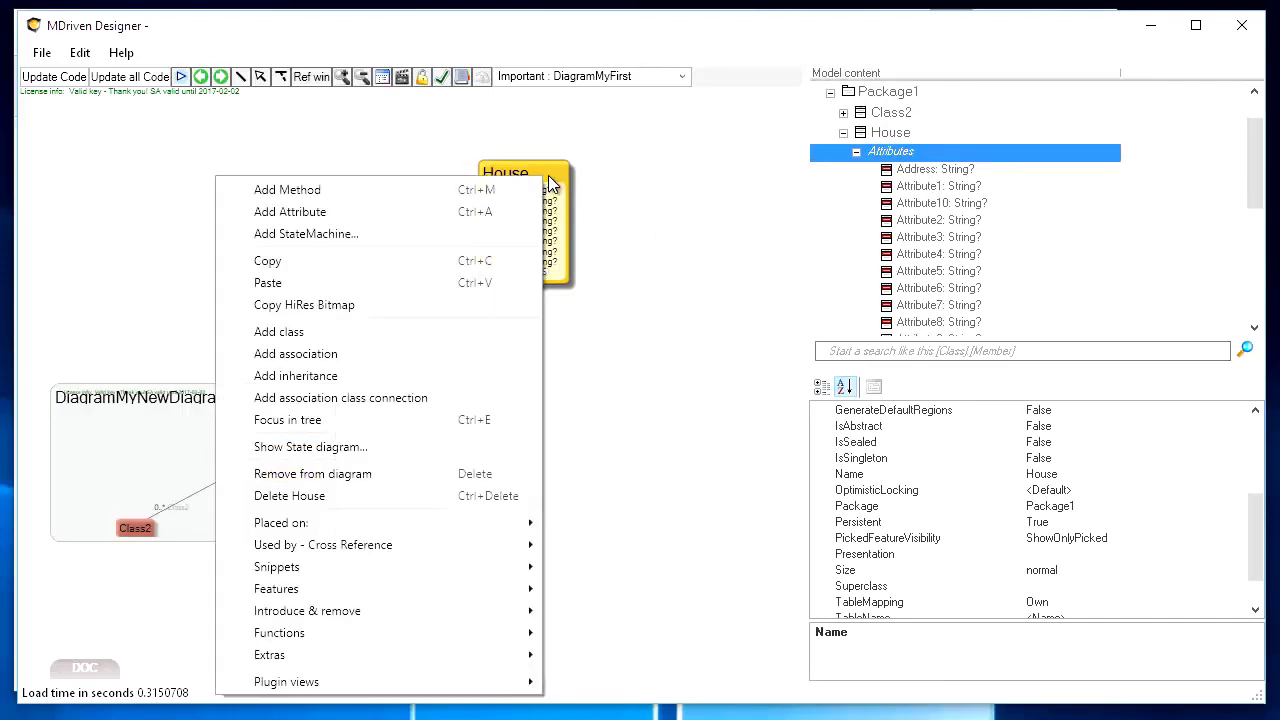
mouse_move(355, 596)
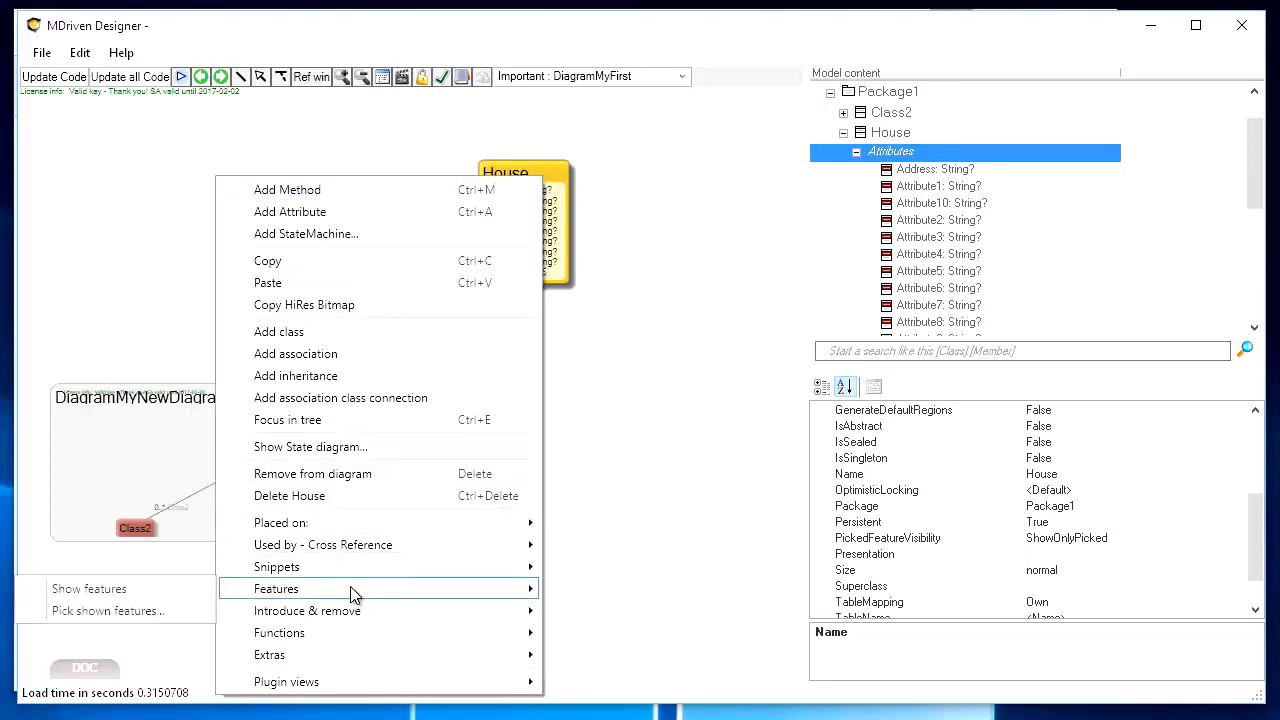
click(86, 590)
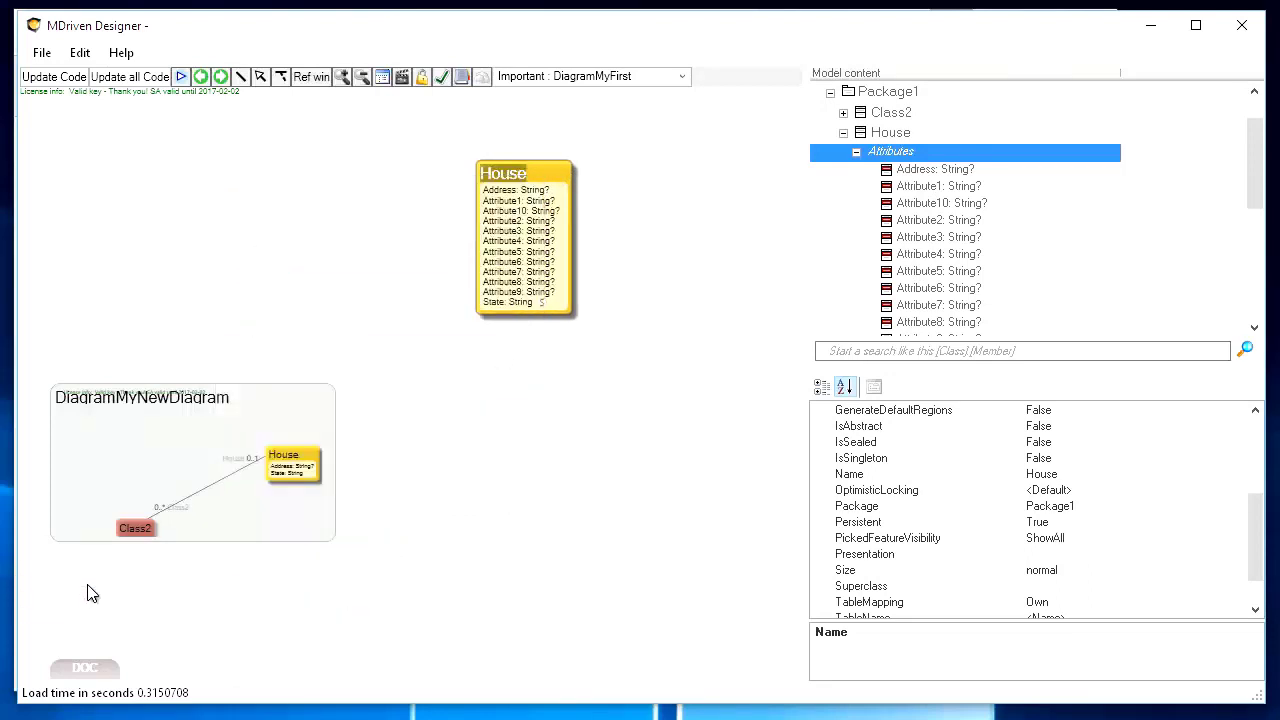
Step: Review the picked and unpicked attributes of House in the feature picker, moved clear of the class, and close it
right_click(511, 172)
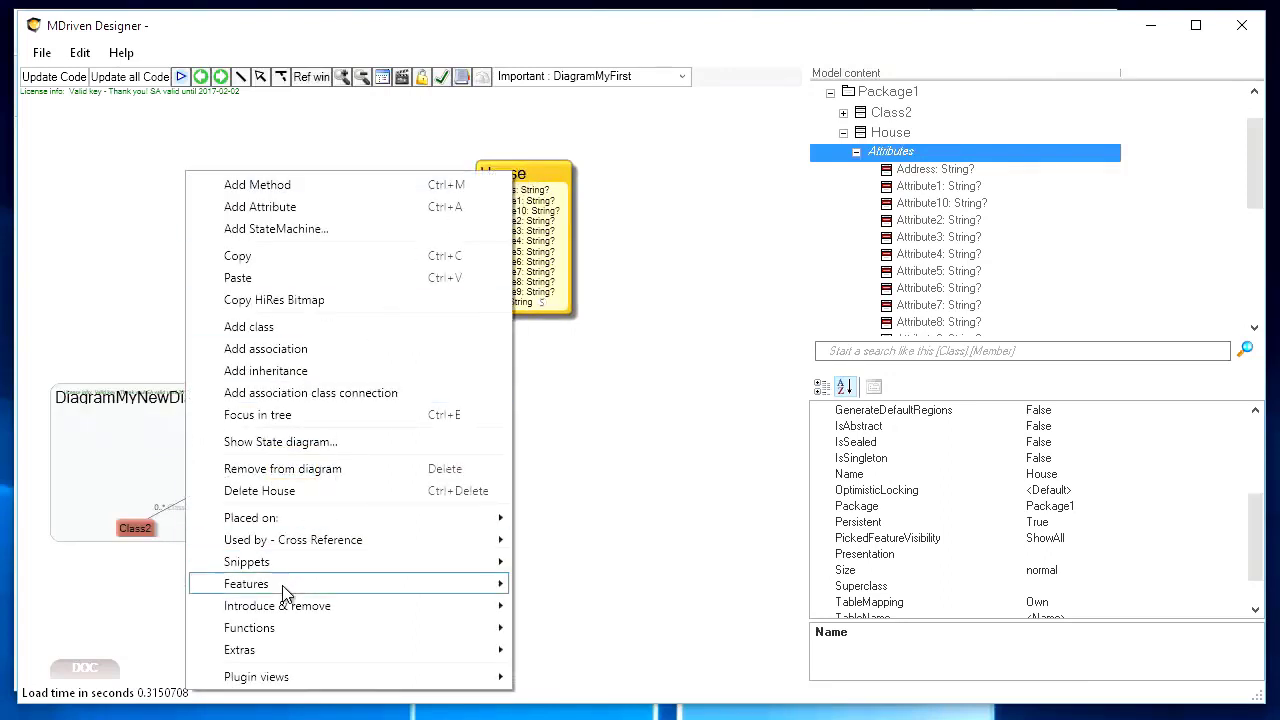
mouse_move(283, 590)
click(86, 610)
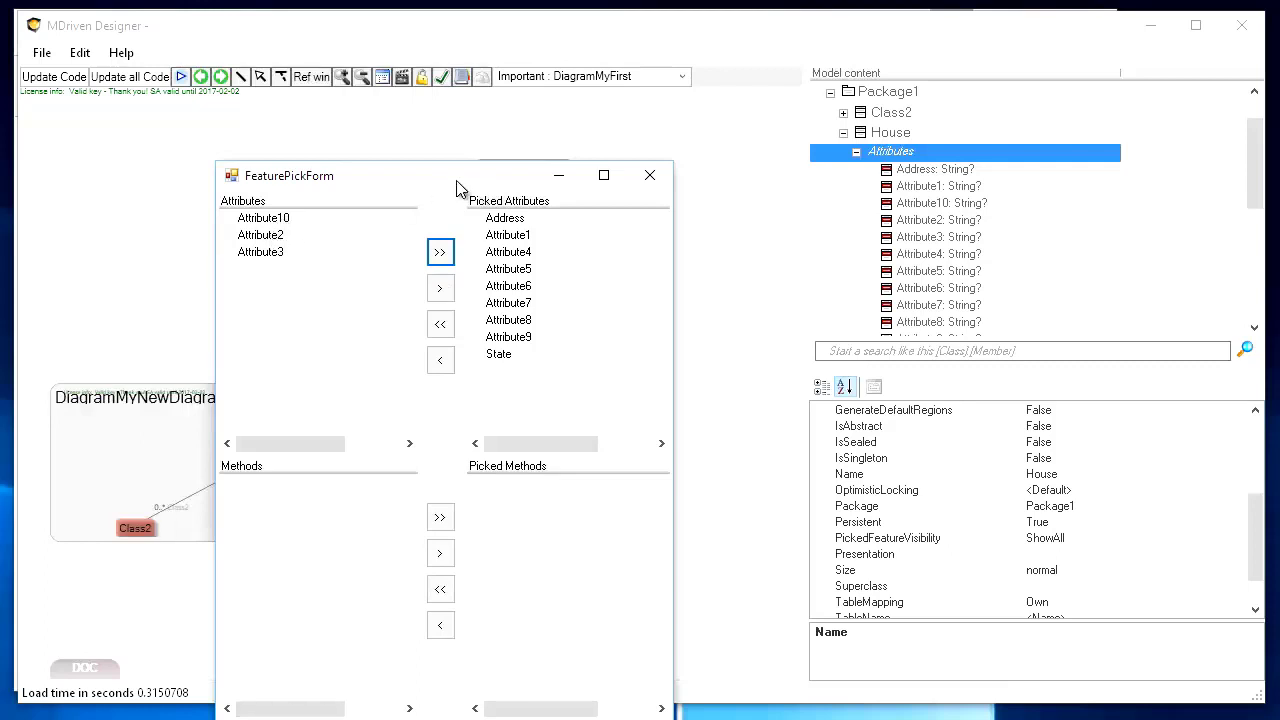
drag(458, 185, 182, 268)
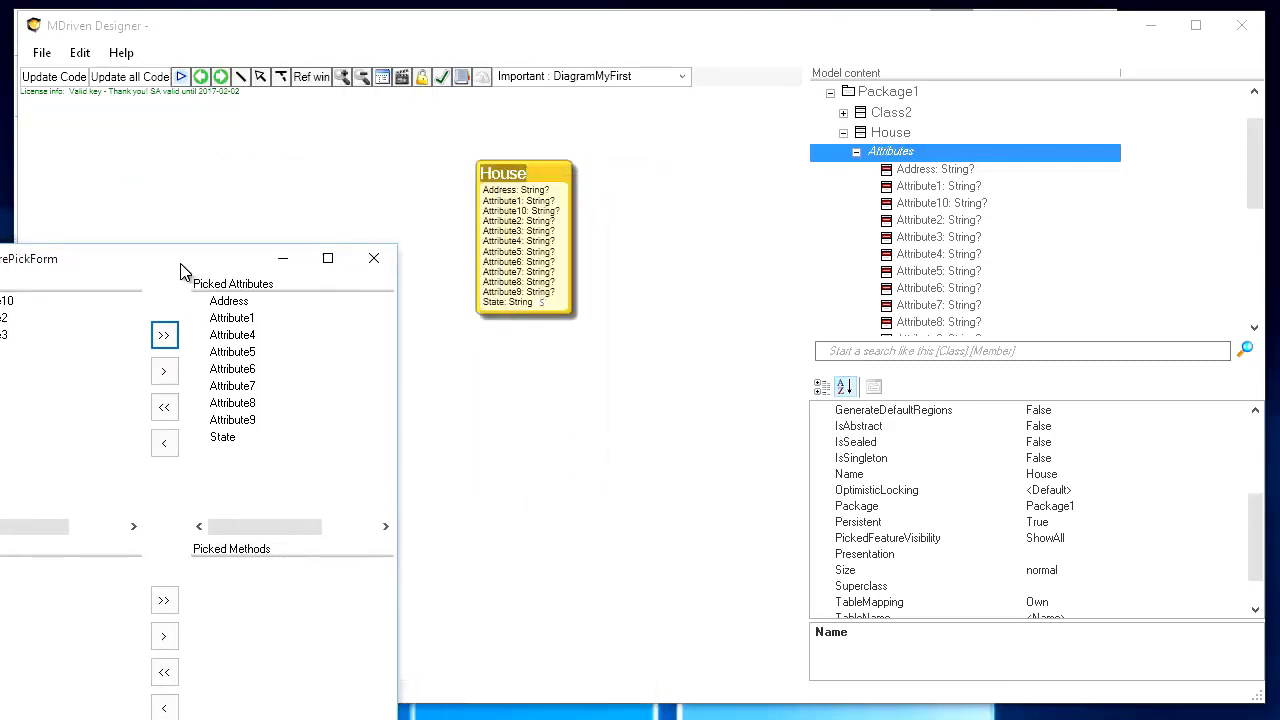
click(375, 259)
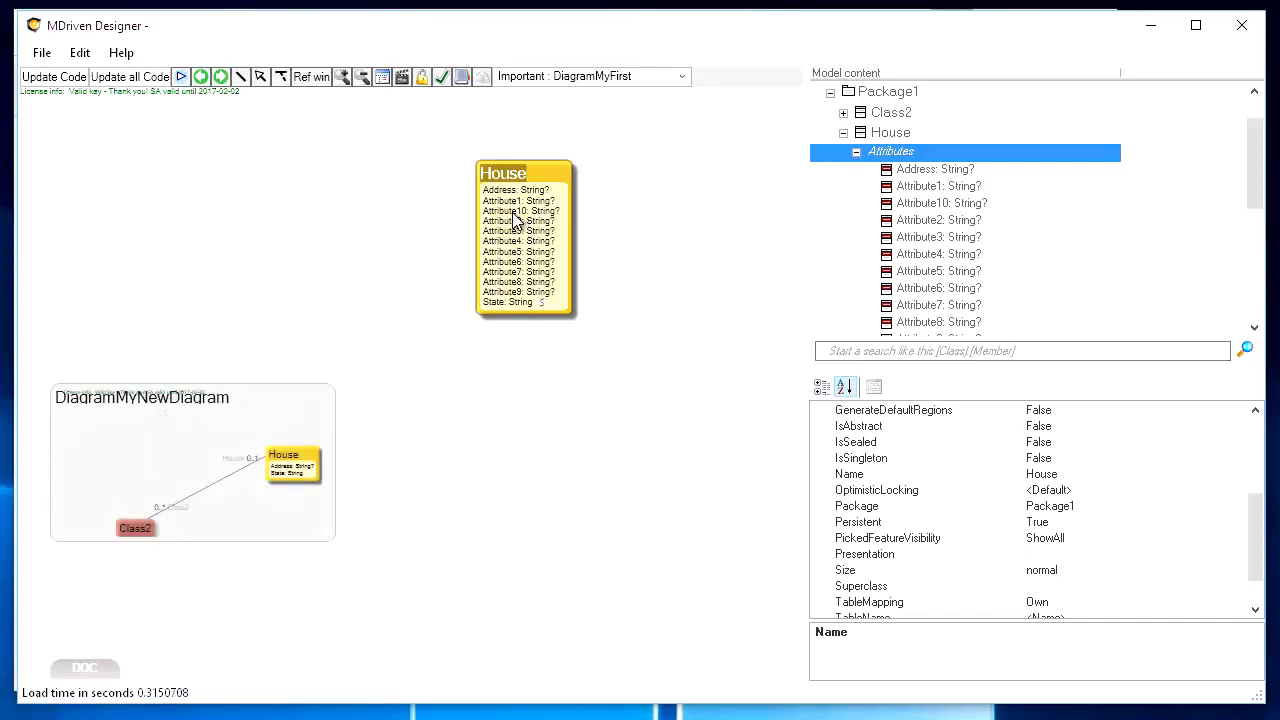
Step: Remove Attribute10, Attribute3 and Attribute4 of the House class from DiagramMyFirst without deleting them from the model
click(516, 211)
click(516, 211)
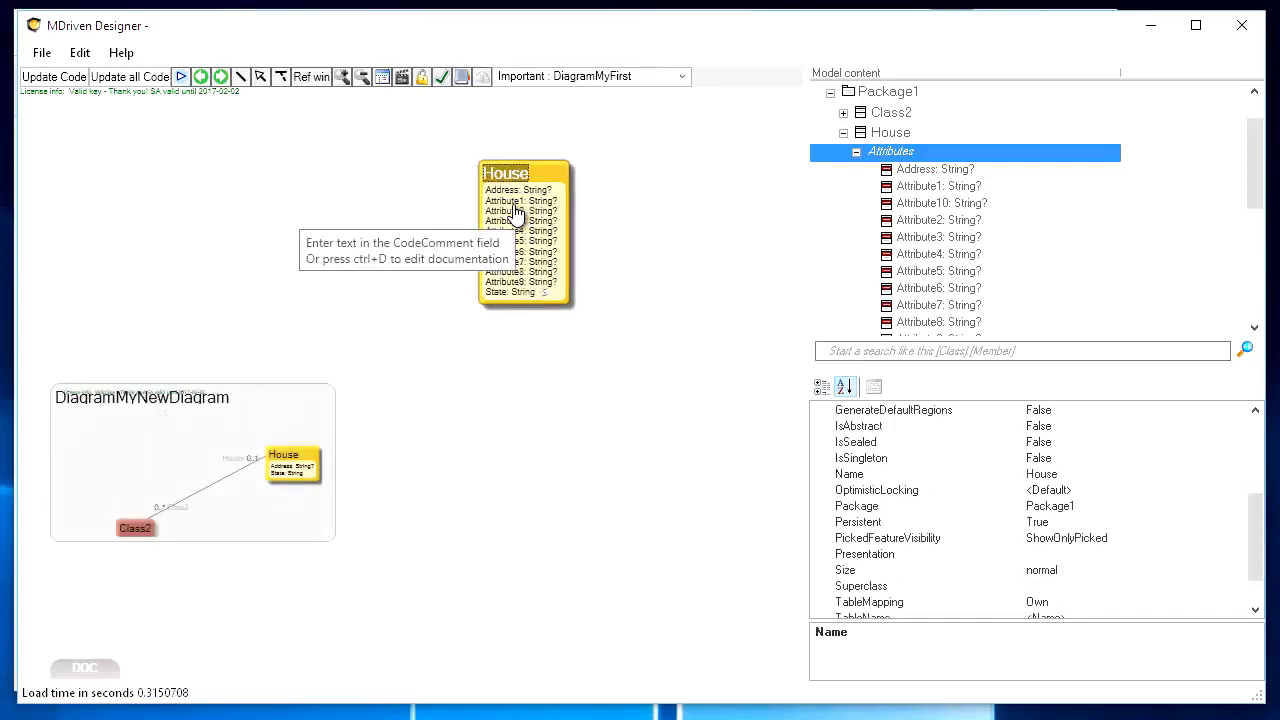
key(Down)
key(Down)
key(Down)
key(Down)
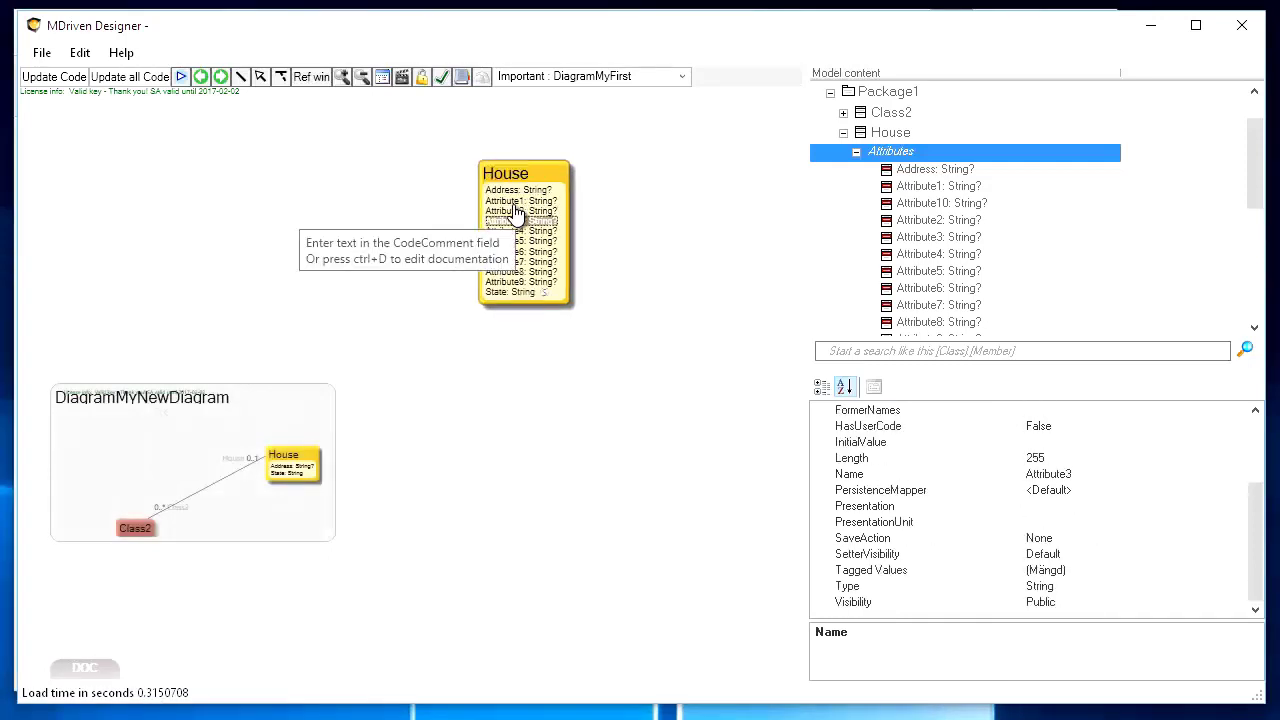
key(Down)
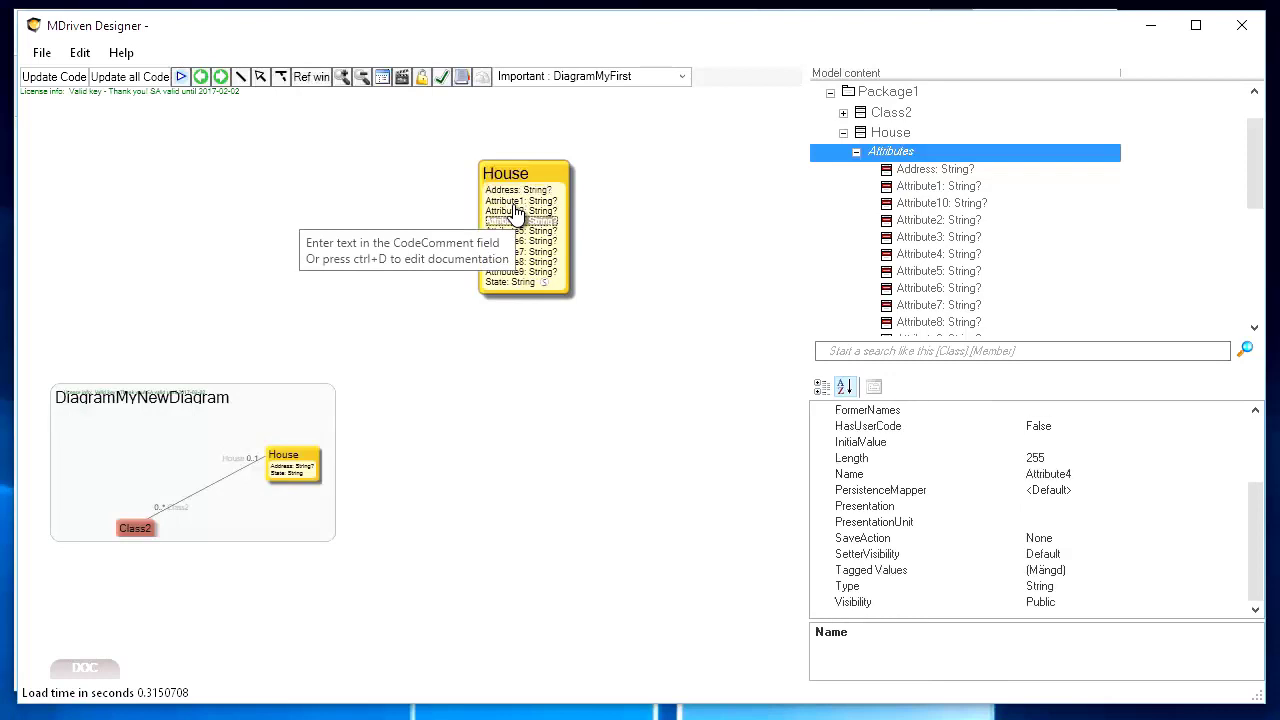
key(Delete)
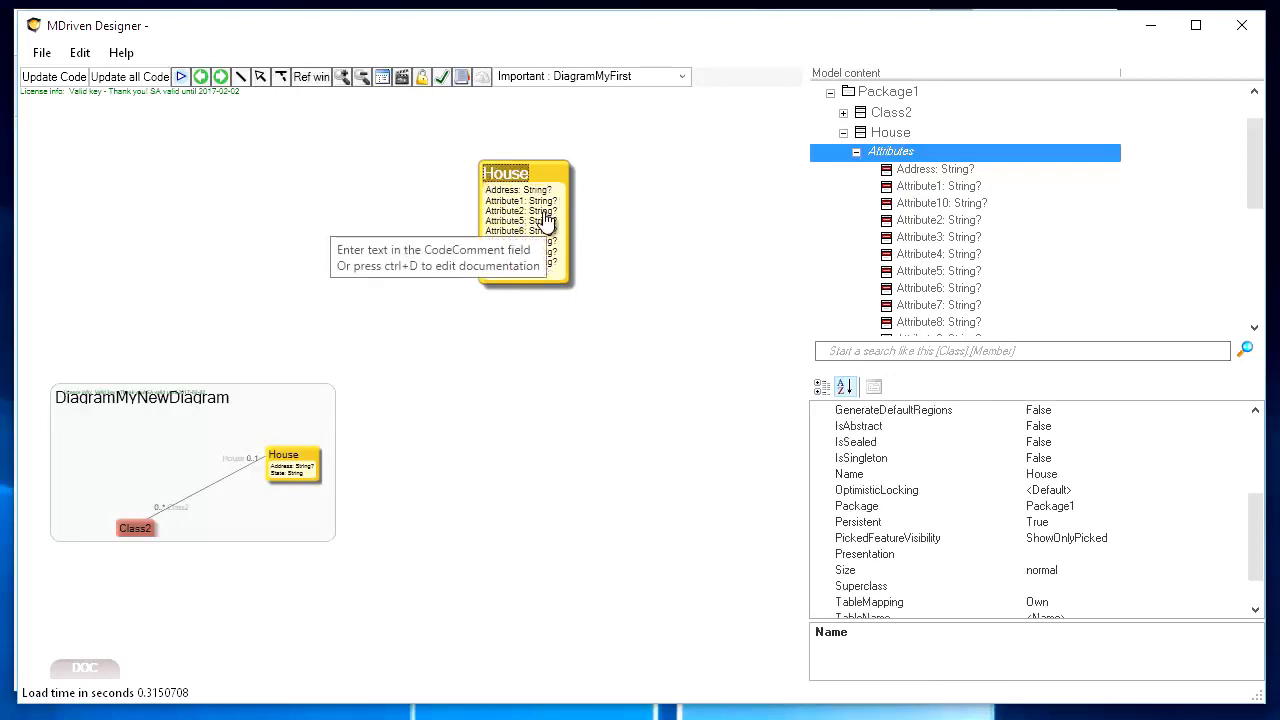
Step: Try to delete Attribute1 of the House class from the model
click(540, 201)
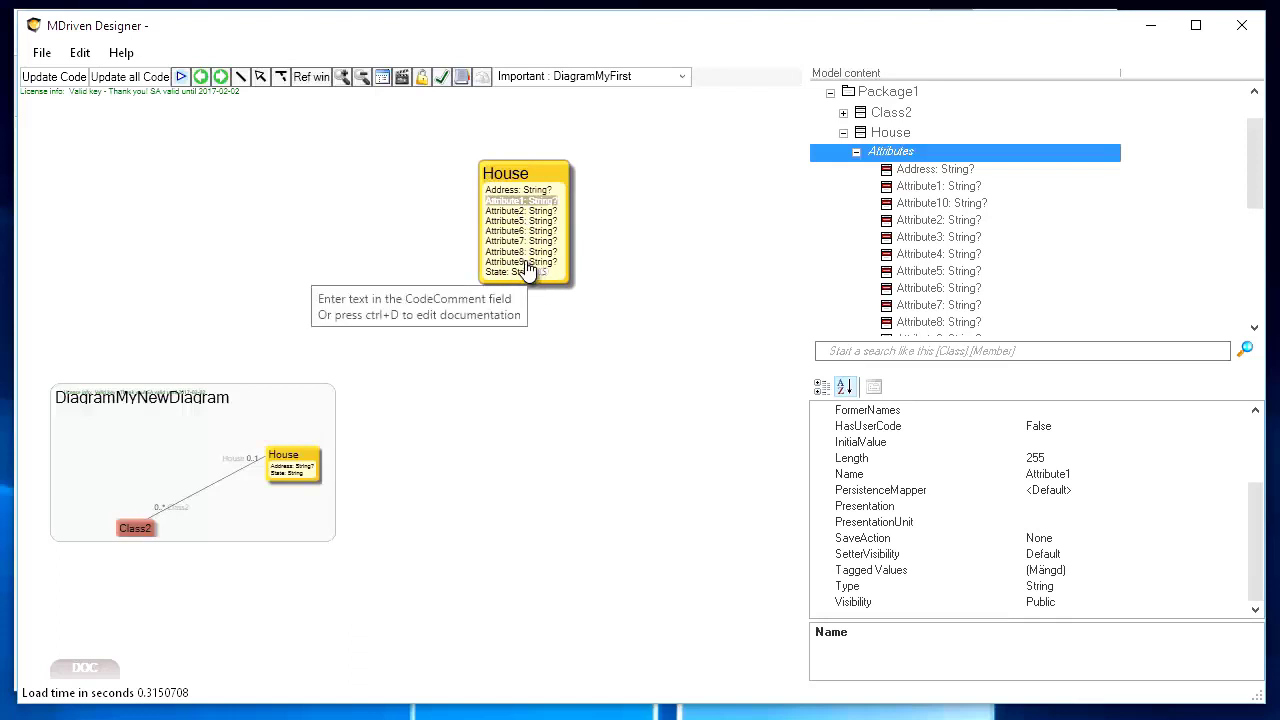
right_click(495, 205)
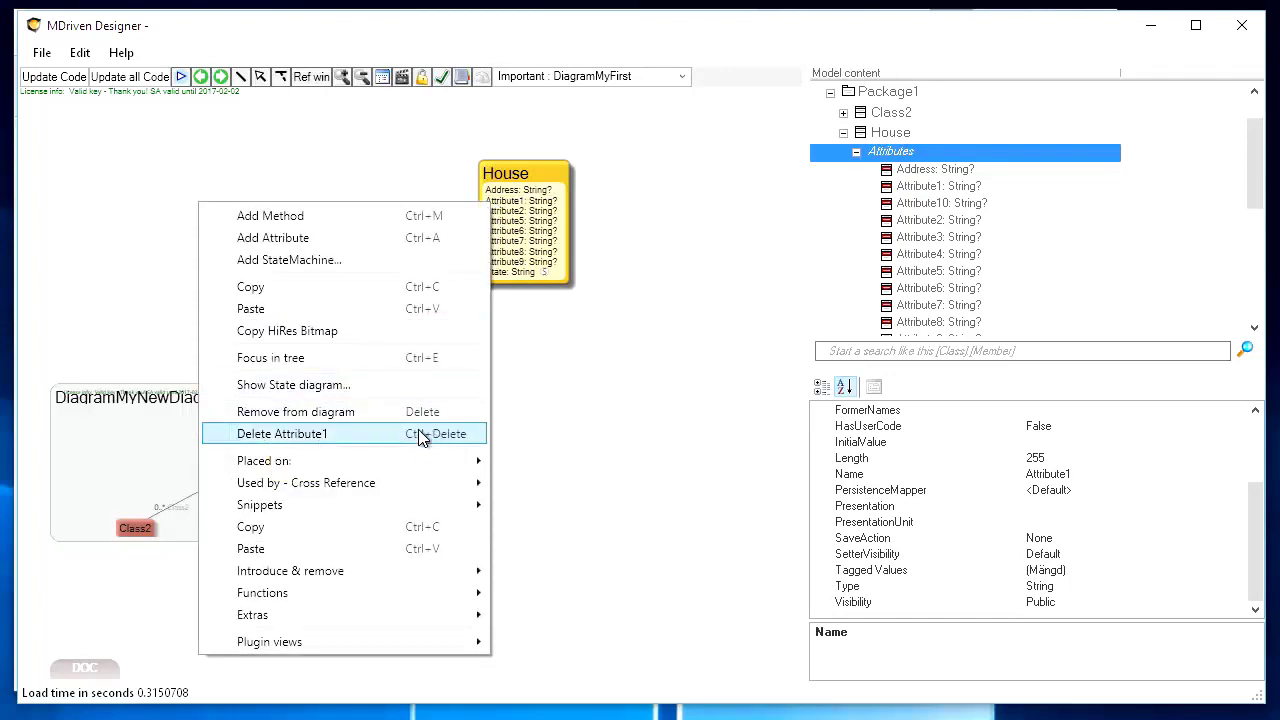
click(445, 445)
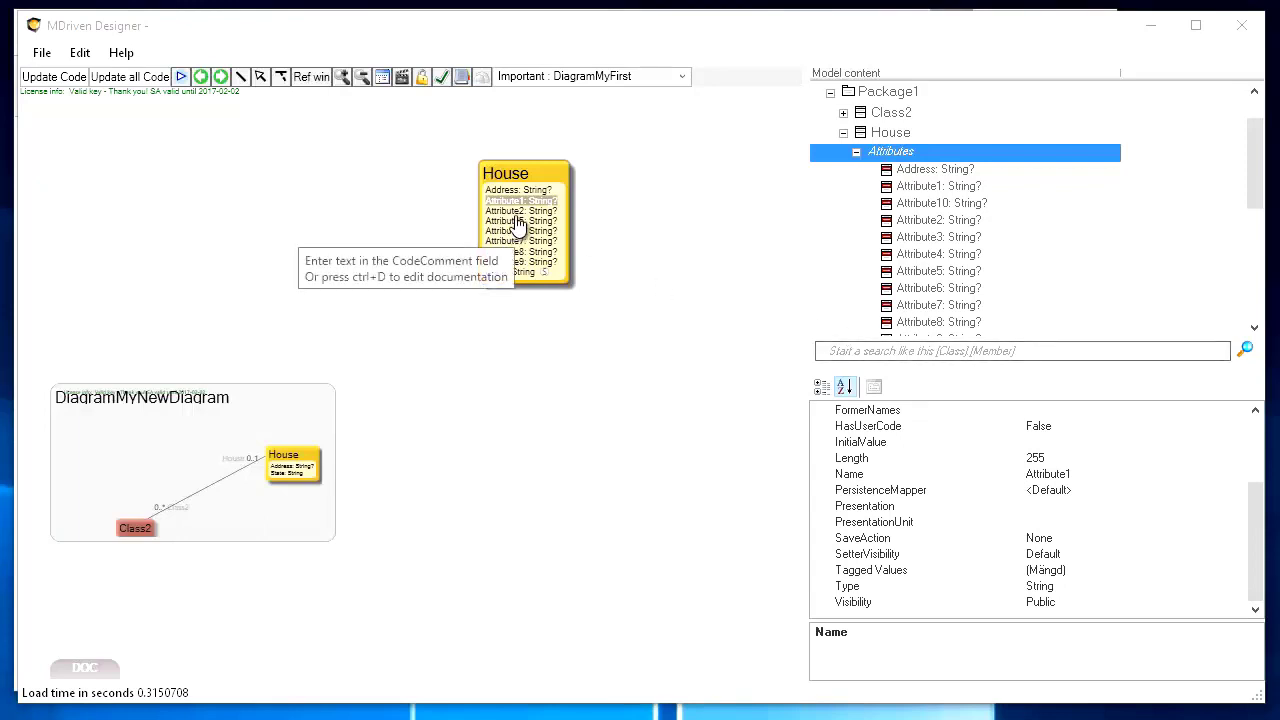
Step: Remove the House class from DiagramMyFirst and place it there again from the model tree, above and right of the DiagramMyNewDiagram preview
drag(535, 170, 493, 175)
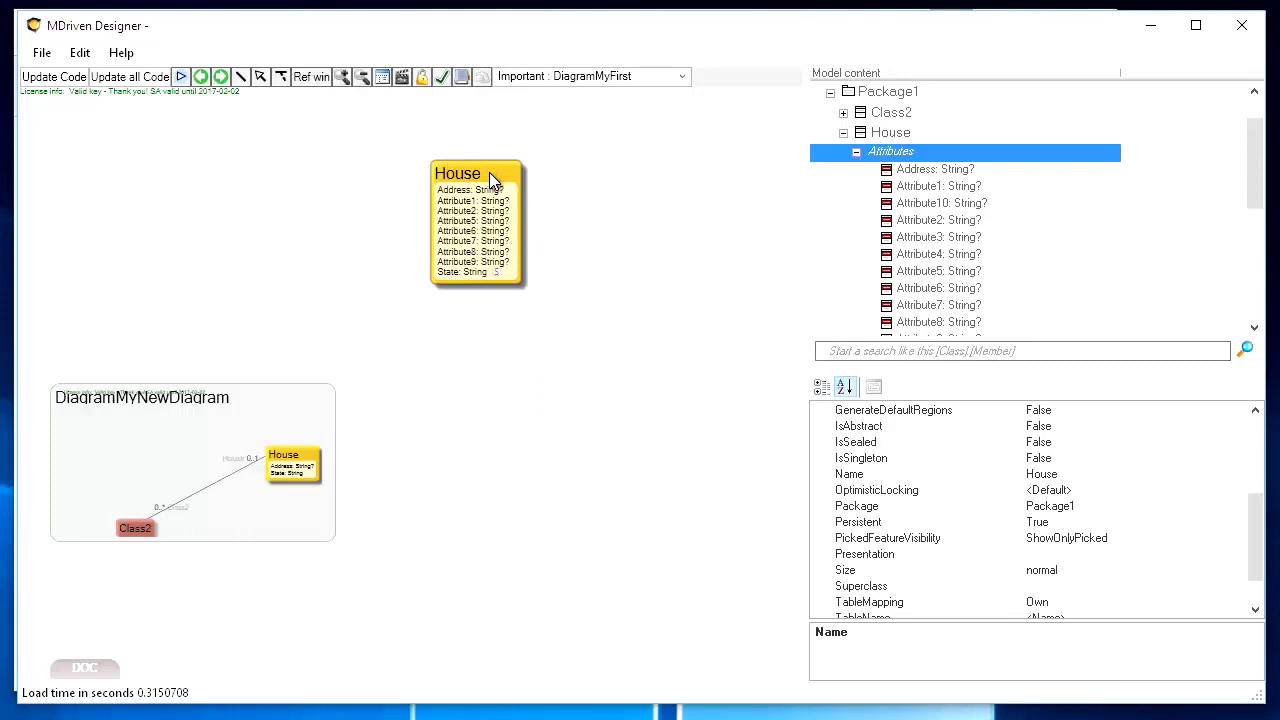
drag(489, 172, 471, 170)
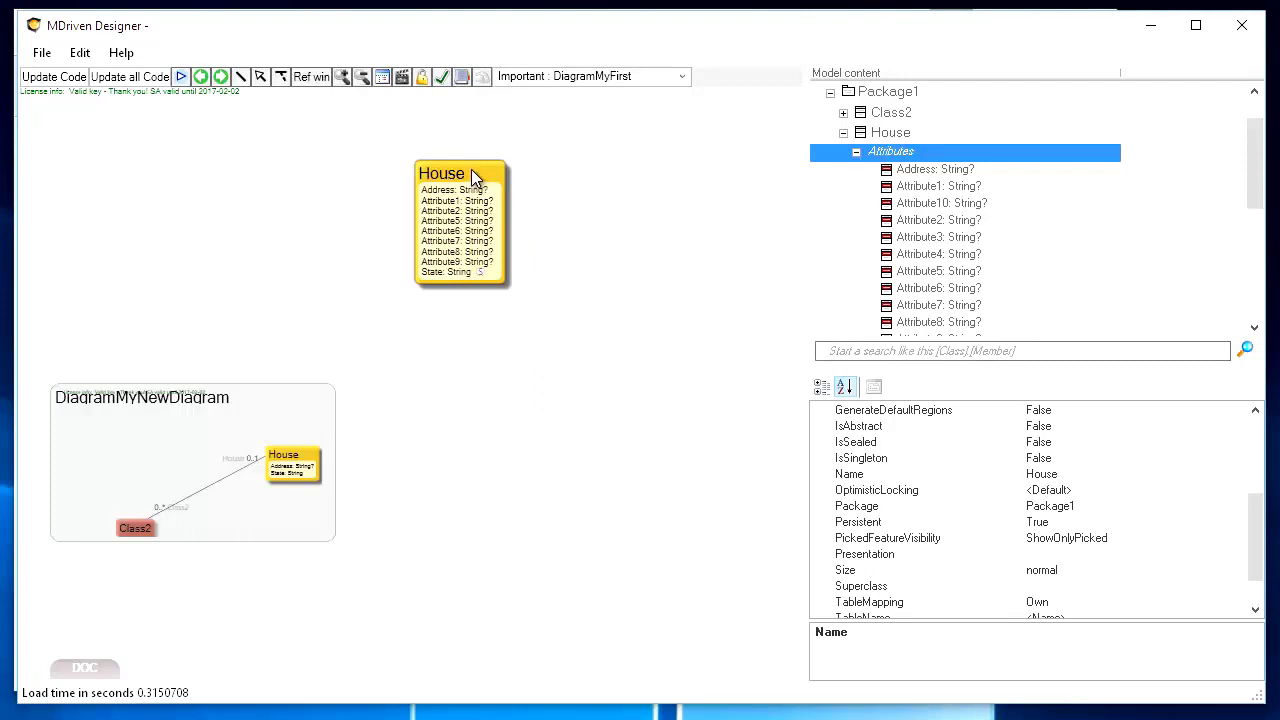
key(Delete)
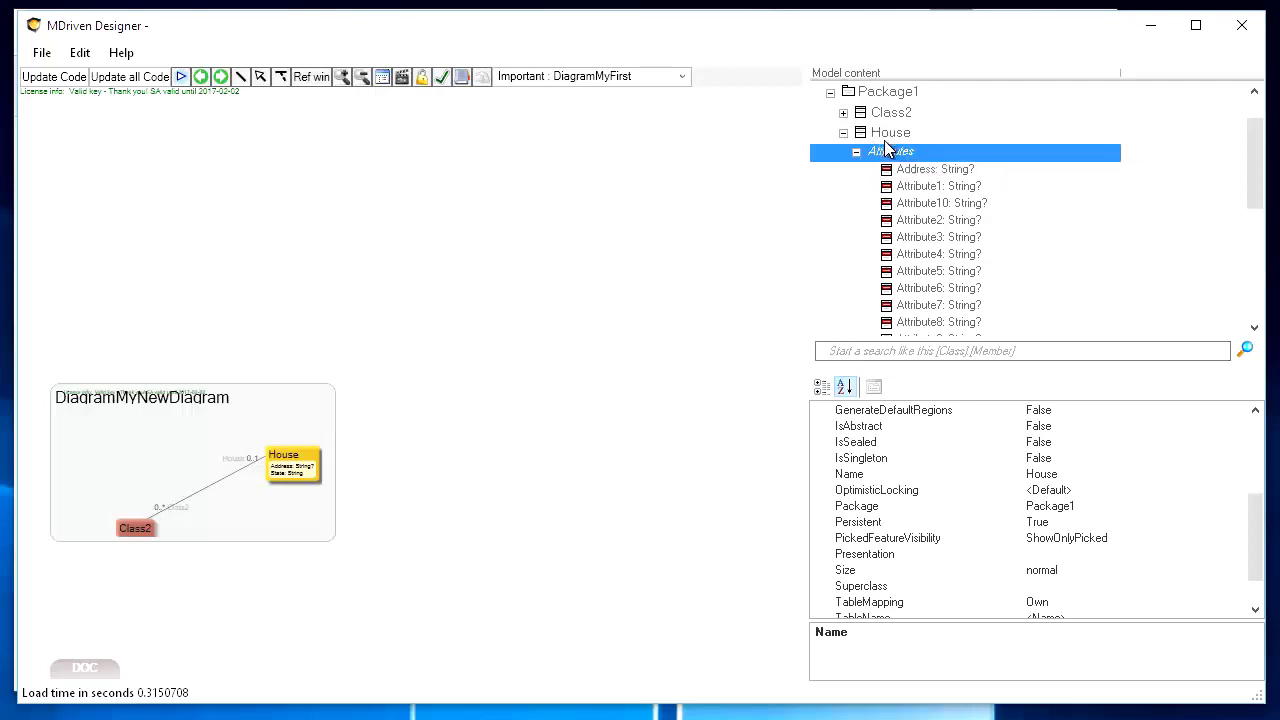
drag(888, 140, 491, 180)
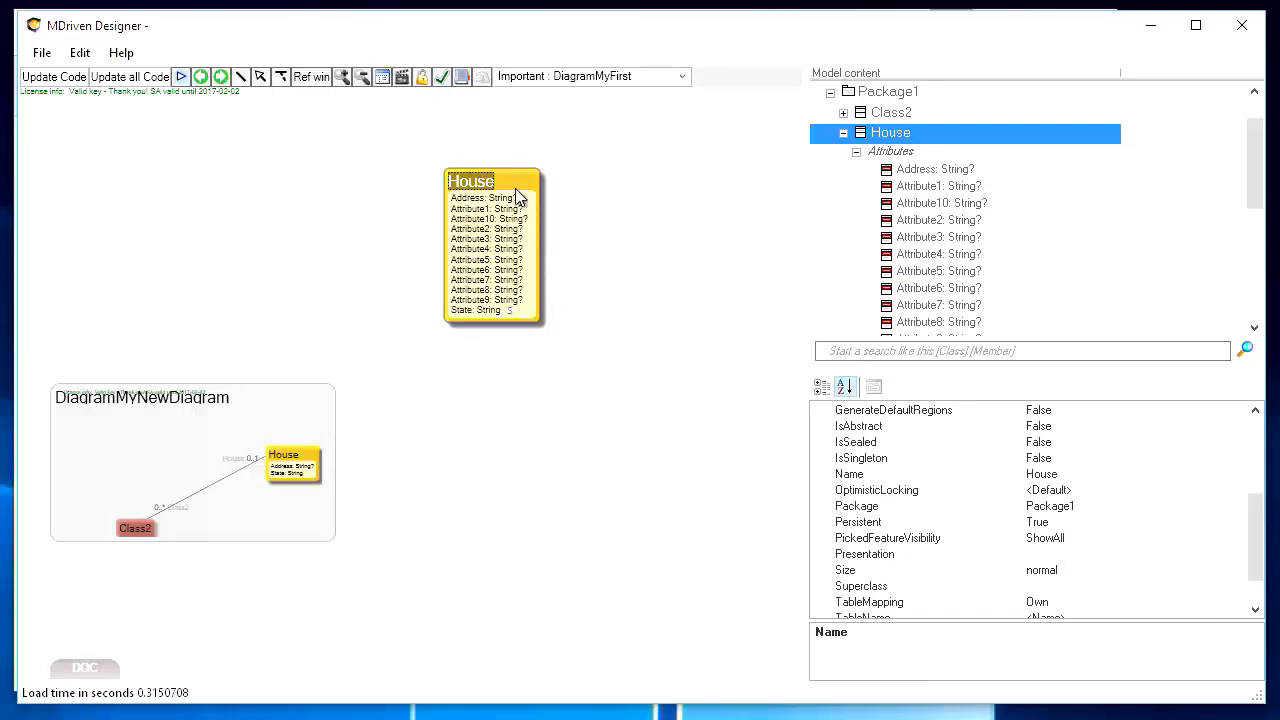
drag(510, 182, 491, 175)
Step: Delete the House class from the whole model and check the remaining classes of Package1 in the model tree
right_click(491, 175)
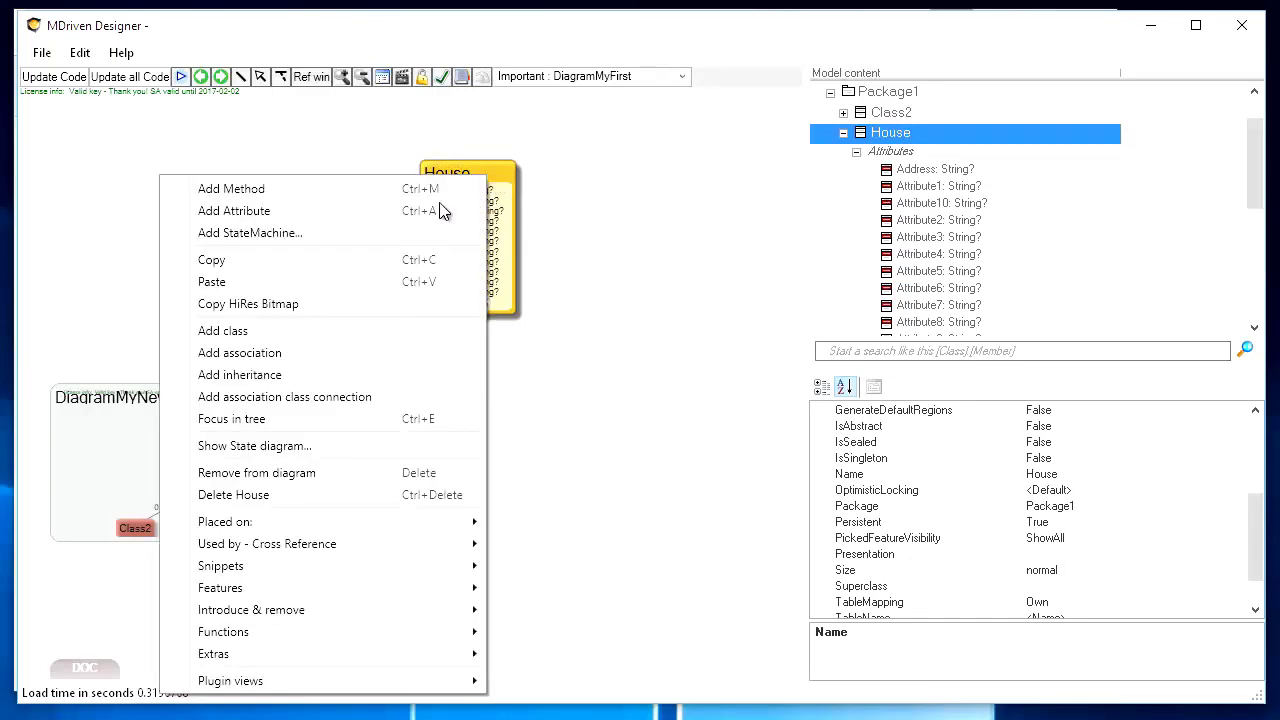
click(437, 498)
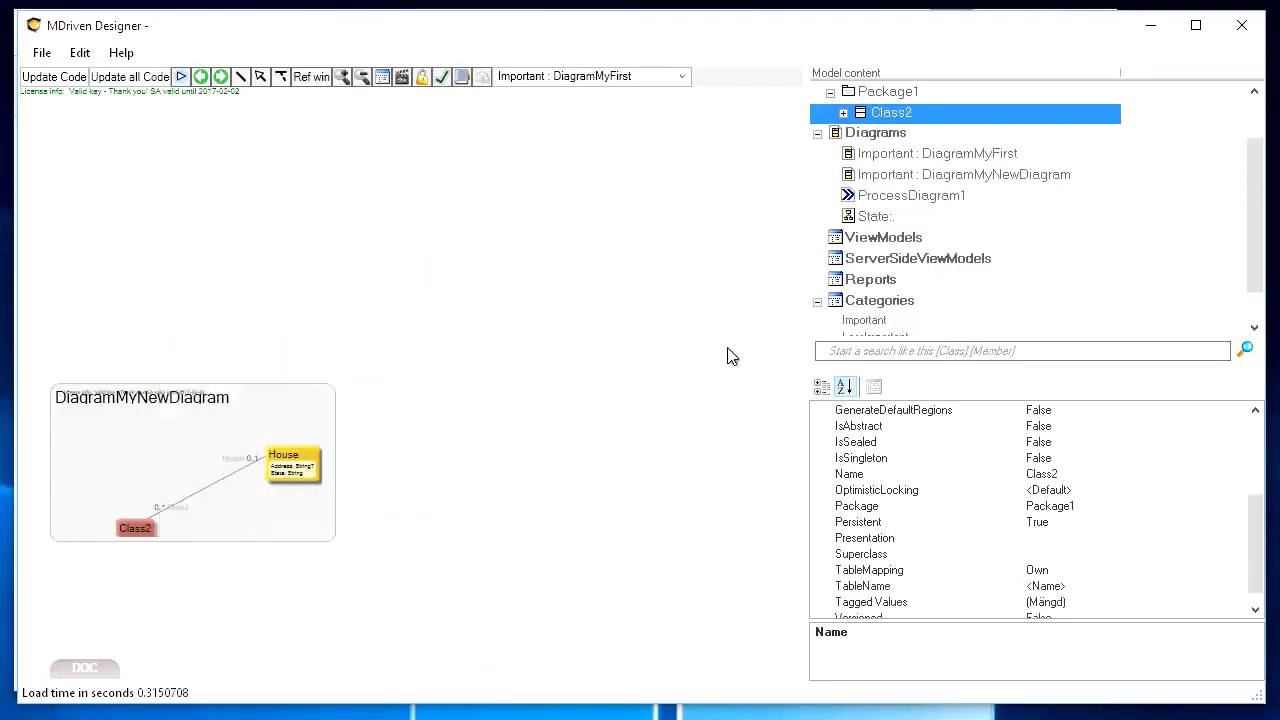
scroll(886, 112, up, 1)
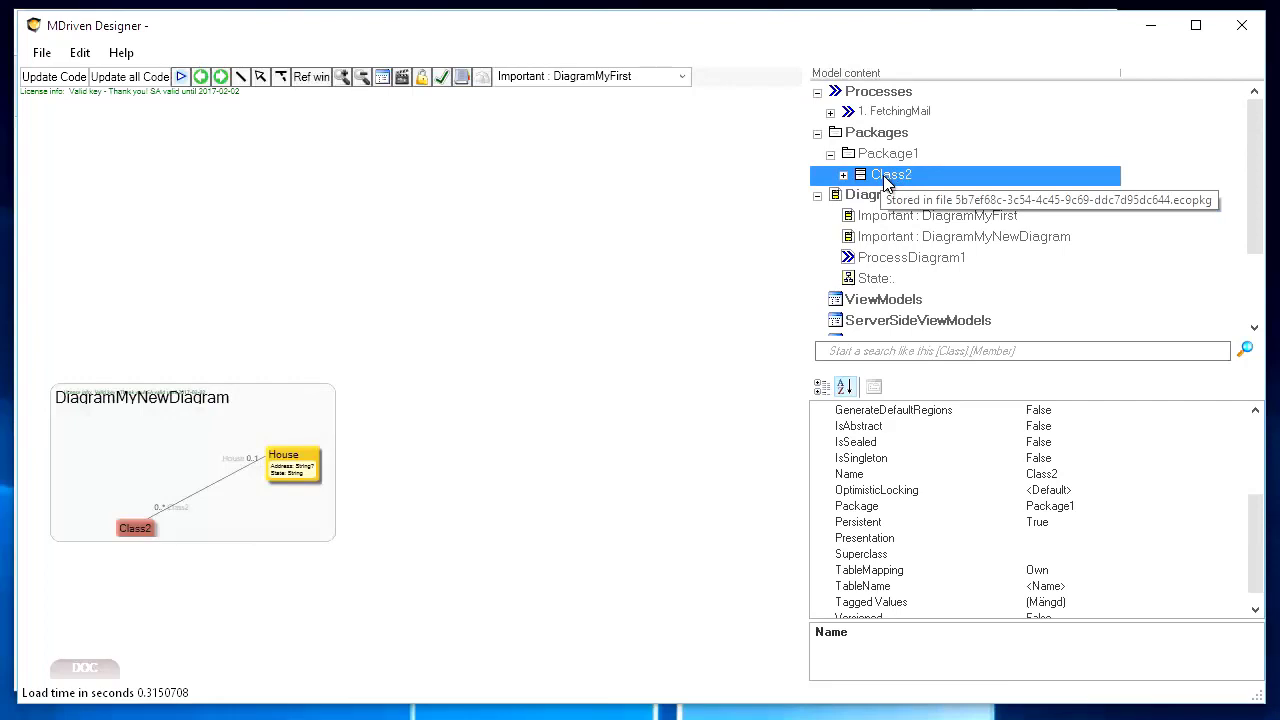
Step: Undo the deletion of the House class from the model
click(505, 230)
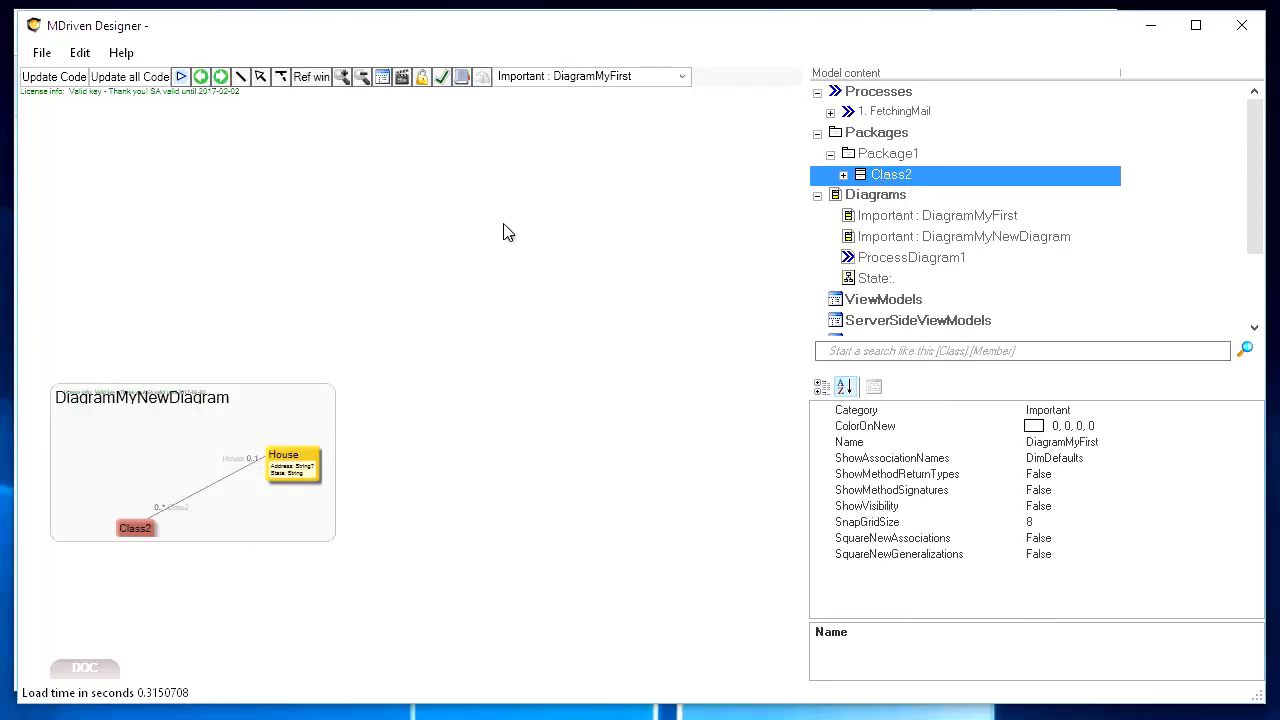
click(82, 53)
click(104, 76)
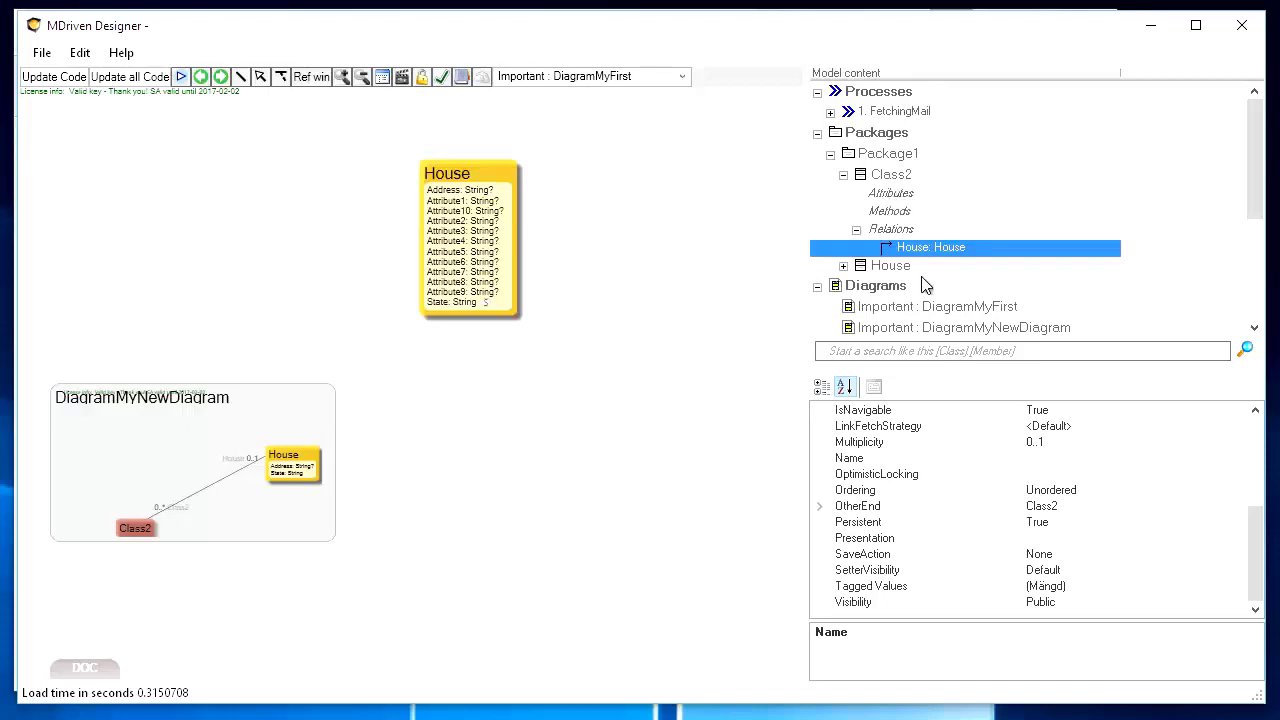
Step: Examine the attributes of the House class in the model tree and collapse the class again
click(845, 267)
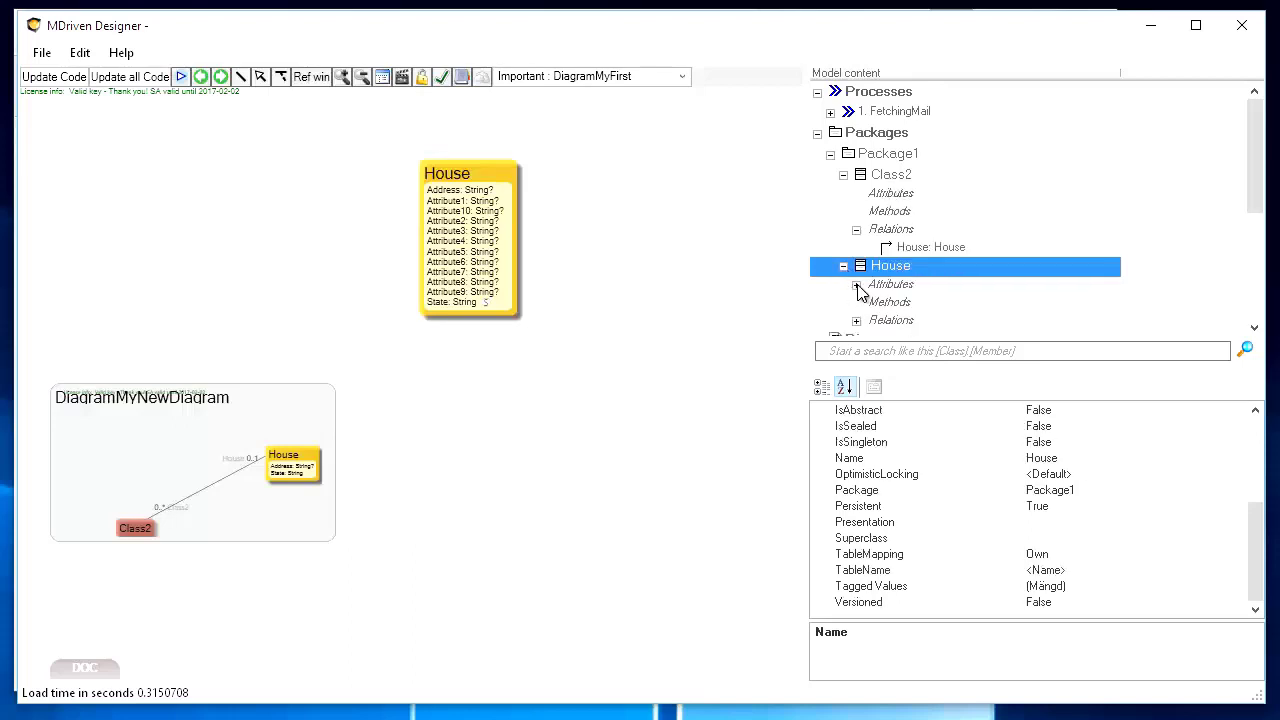
click(864, 283)
scroll(906, 290, down, 3)
scroll(906, 285, down, 1)
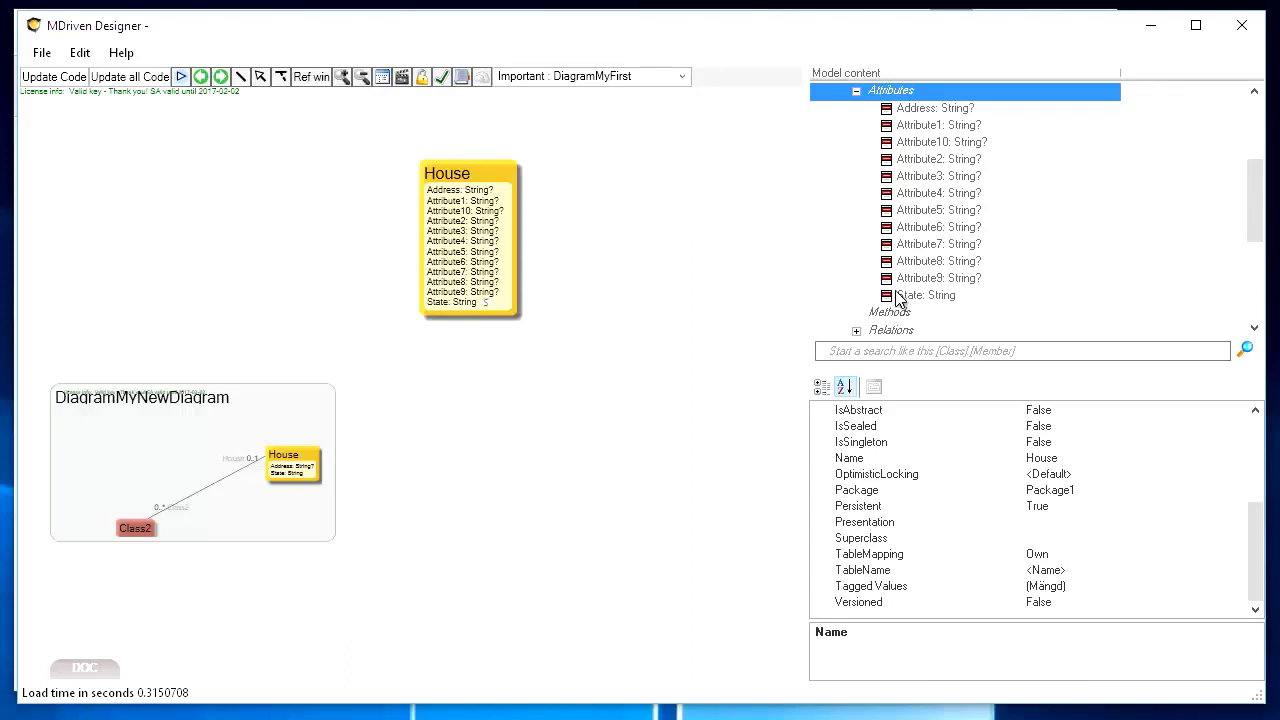
scroll(903, 298, down, 1)
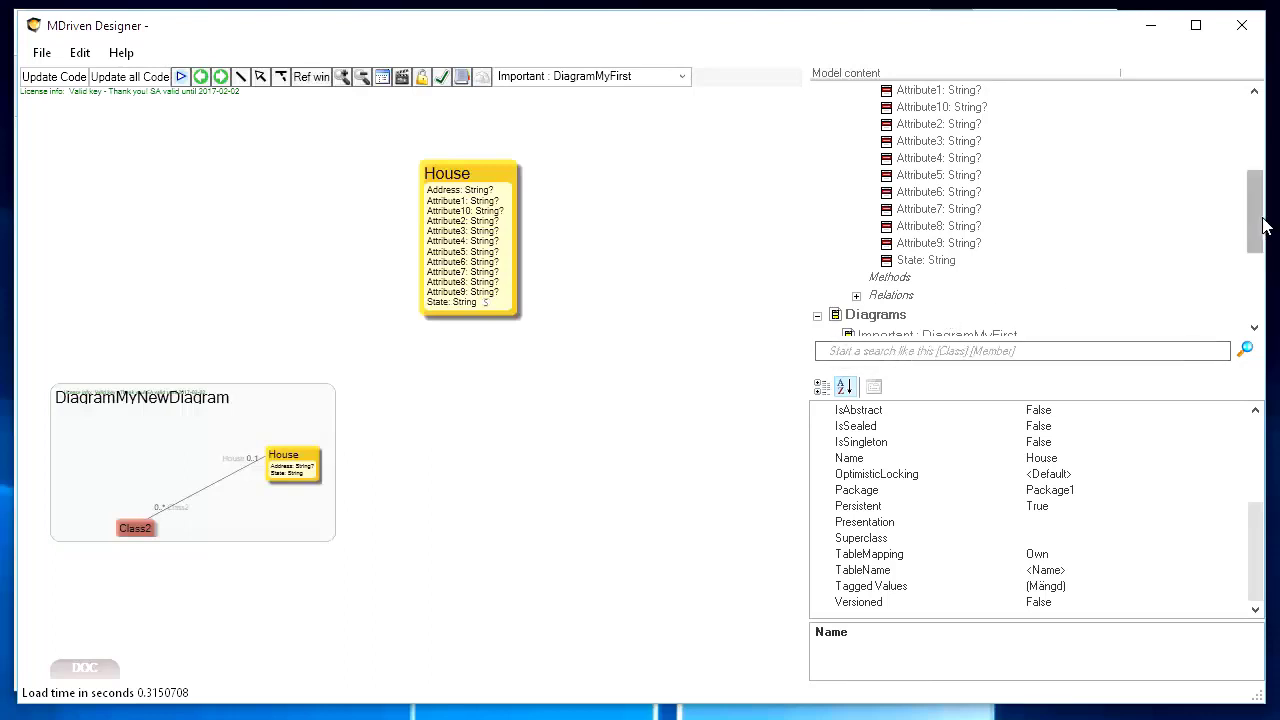
scroll(1250, 203, up, 1)
drag(1250, 203, 1250, 145)
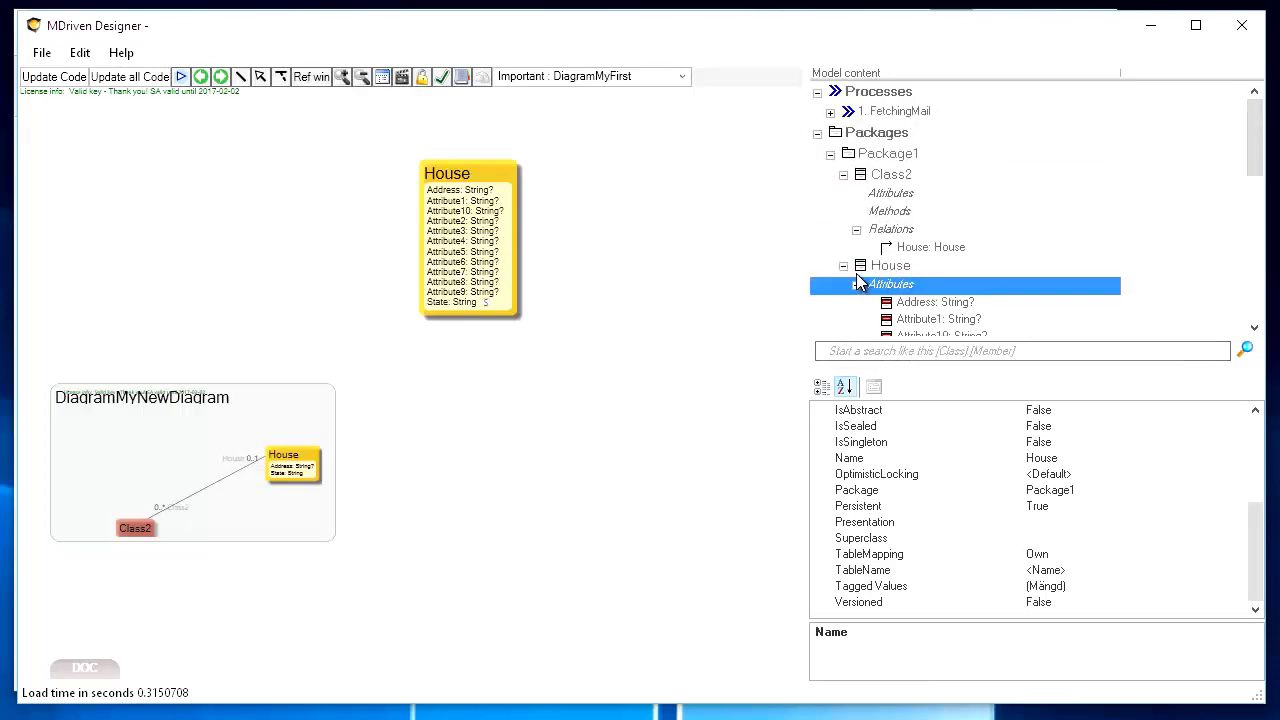
click(844, 267)
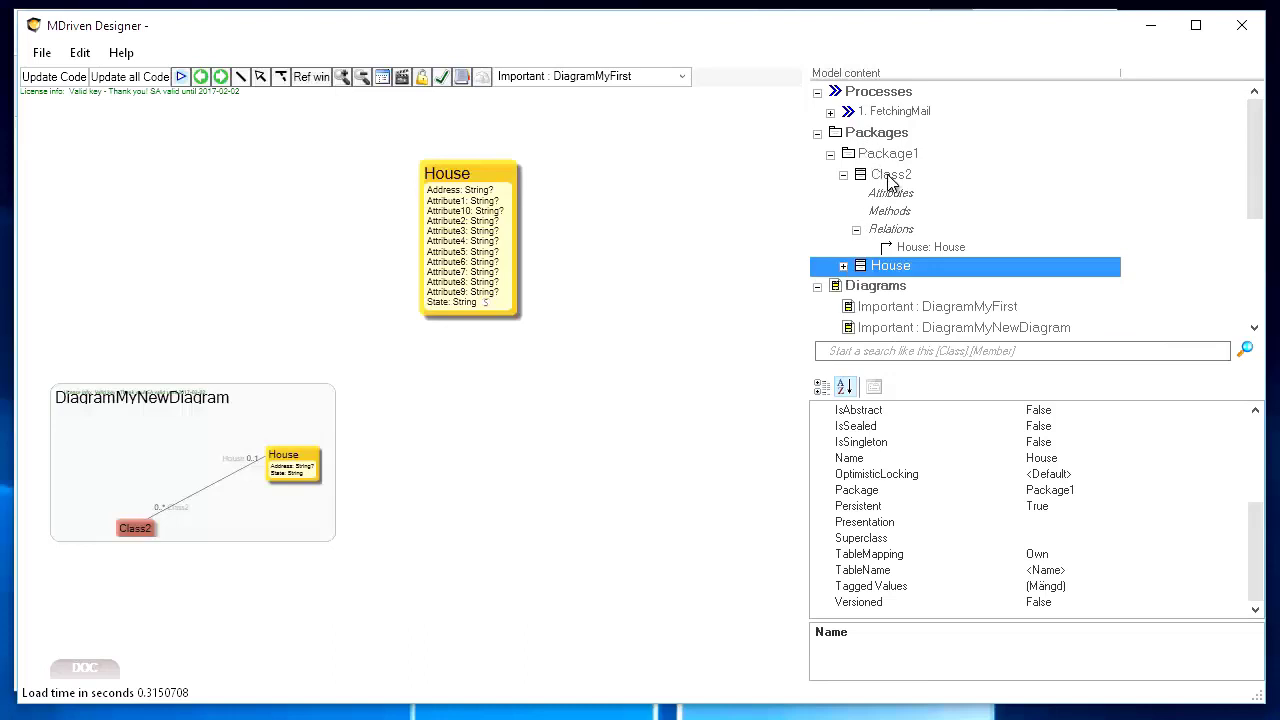
Step: Place Class2 from the model tree on DiagramMyFirst, left of the House class and above the DiagramMyNewDiagram preview
click(866, 173)
mouse_move(864, 175)
mouse_down()
mouse_move(270, 248)
mouse_move(872, 173)
mouse_up()
click(913, 249)
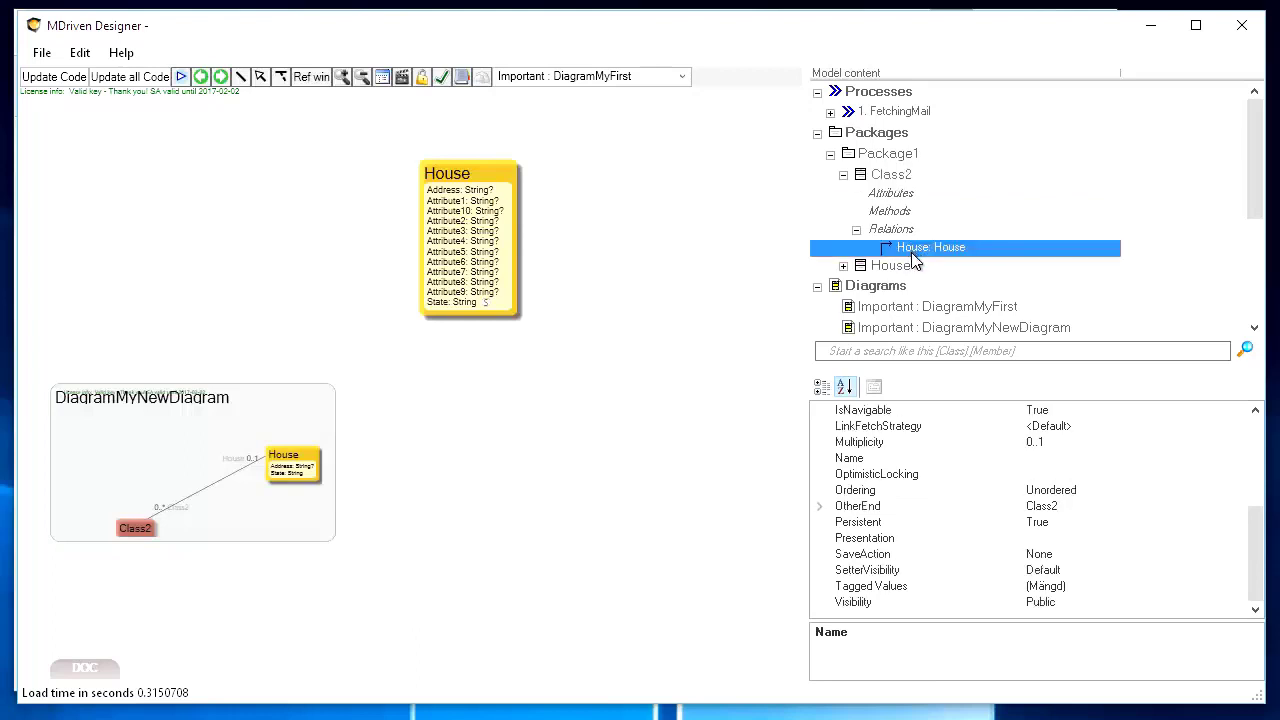
click(889, 176)
drag(244, 225, 156, 237)
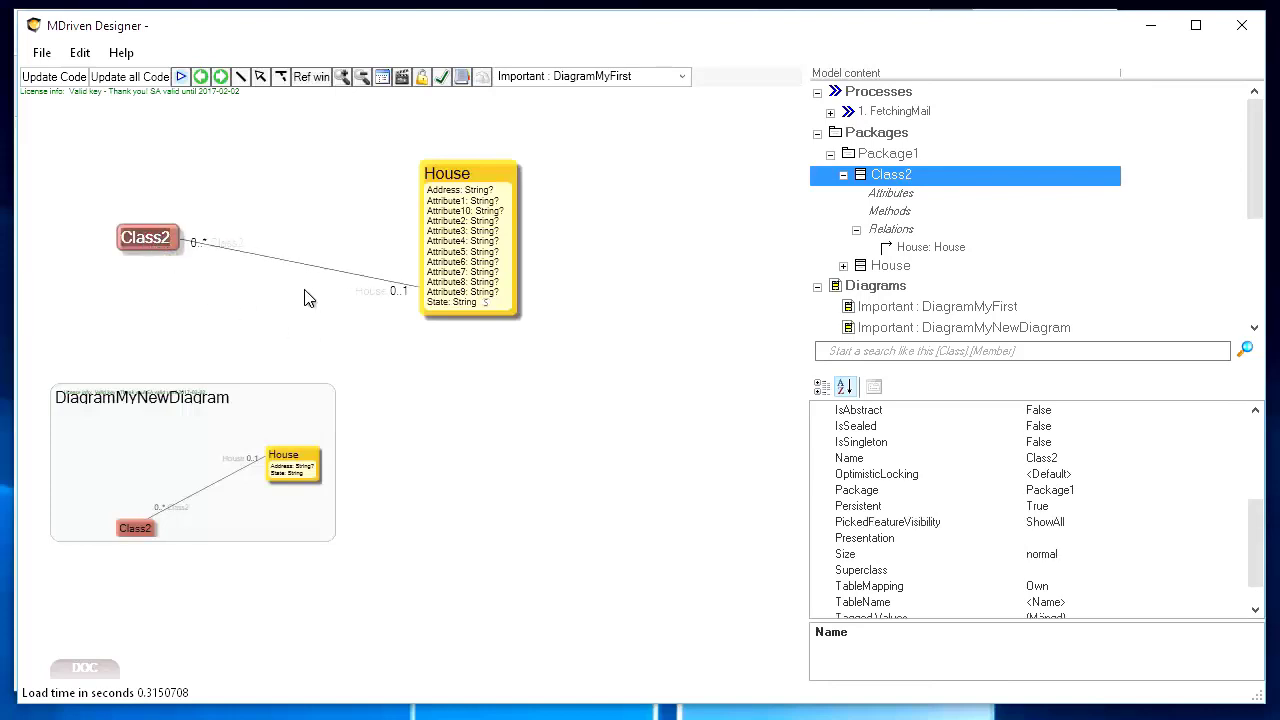
Step: Place two more copies of the House class on DiagramMyFirst, below and right of the first one, and move the first House slightly up
click(888, 267)
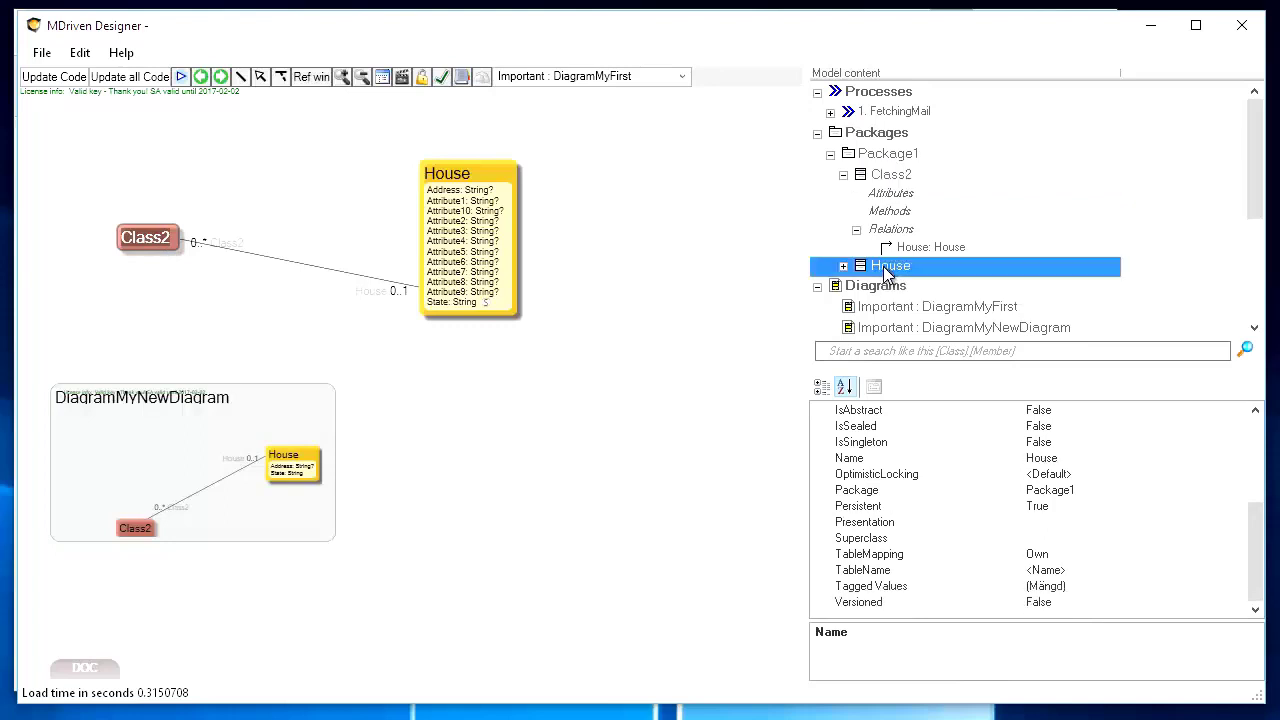
drag(883, 266, 558, 372)
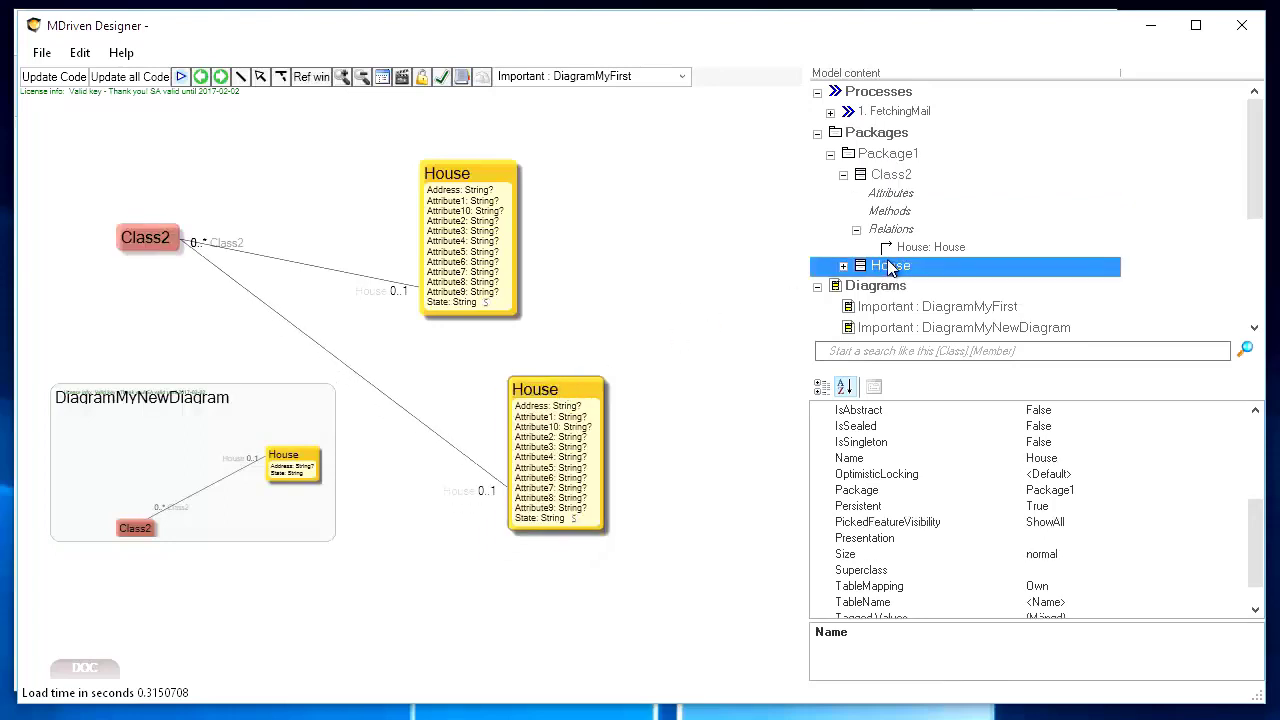
drag(890, 270, 676, 245)
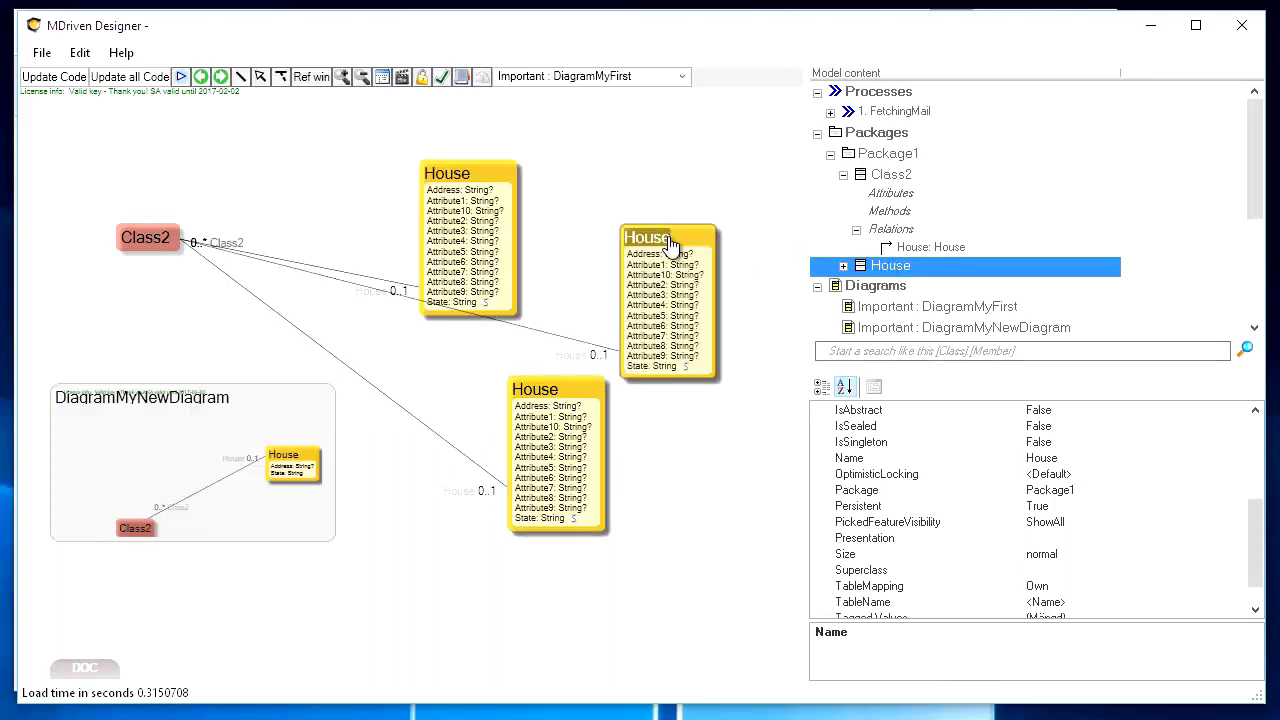
drag(480, 200, 472, 160)
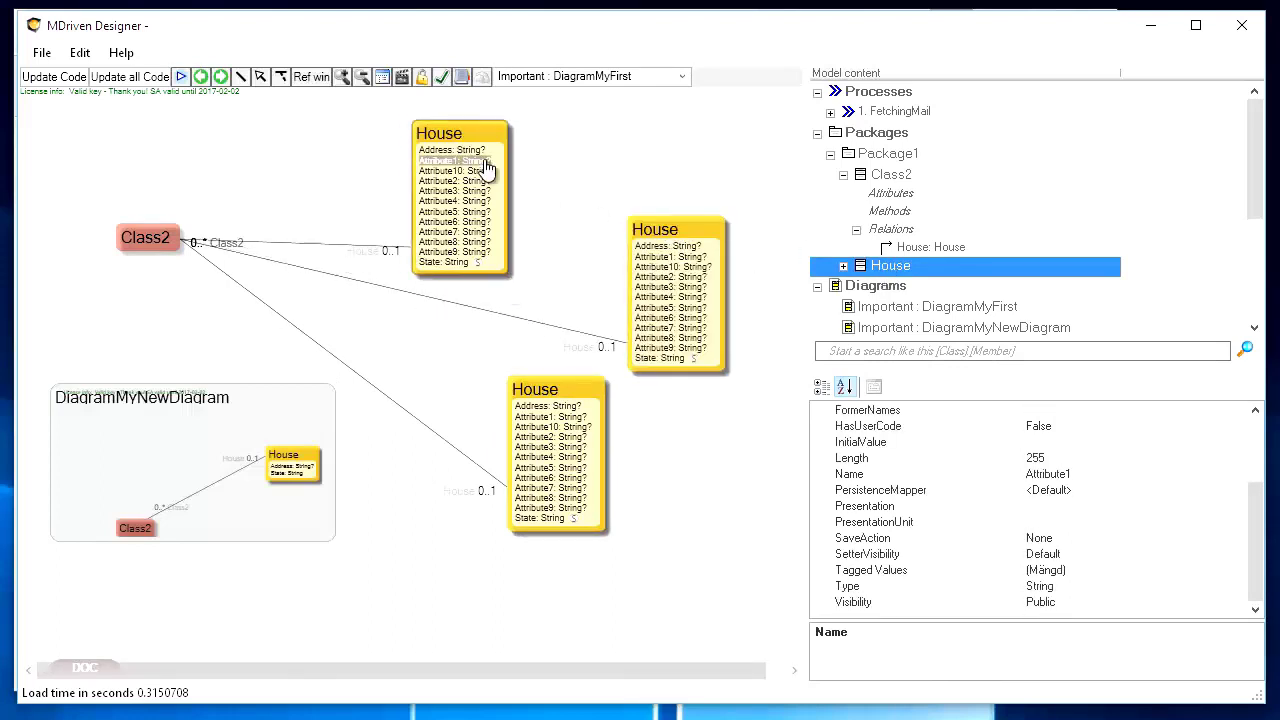
Step: Reposition the association ends on Class2 and move the lowest House class down and to the right in the diagram
drag(179, 244, 146, 213)
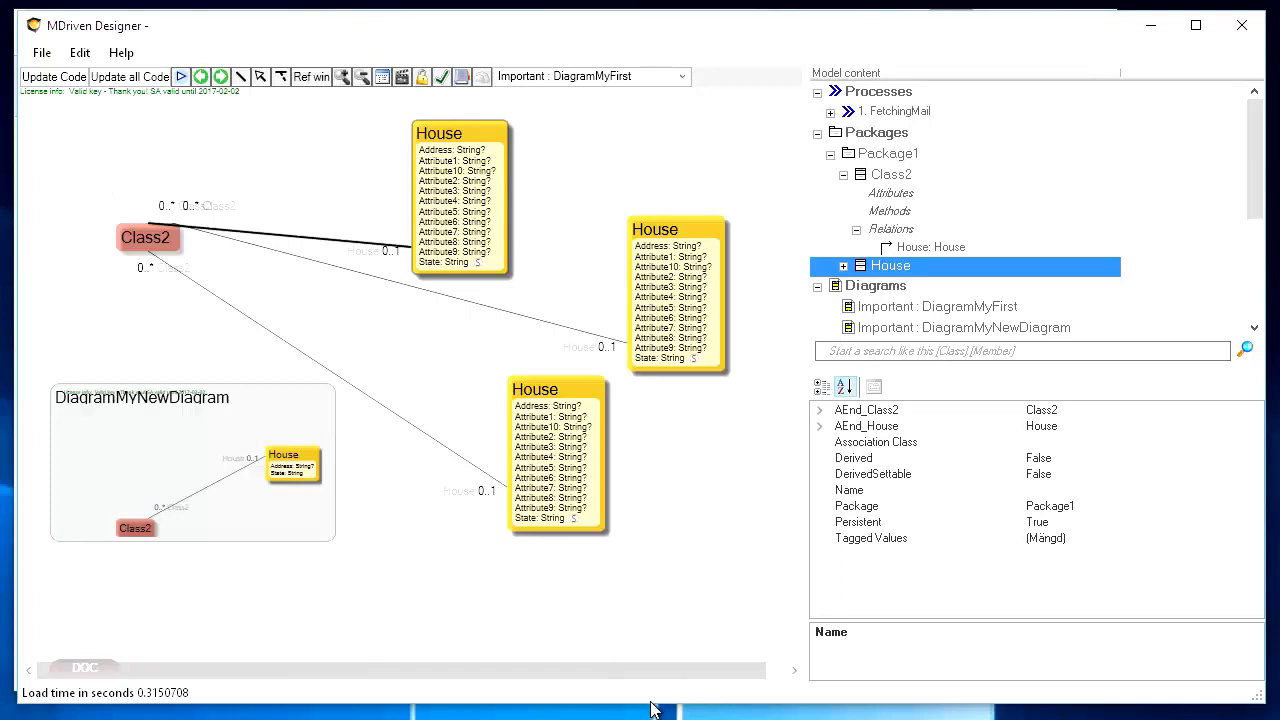
drag(648, 707, 648, 718)
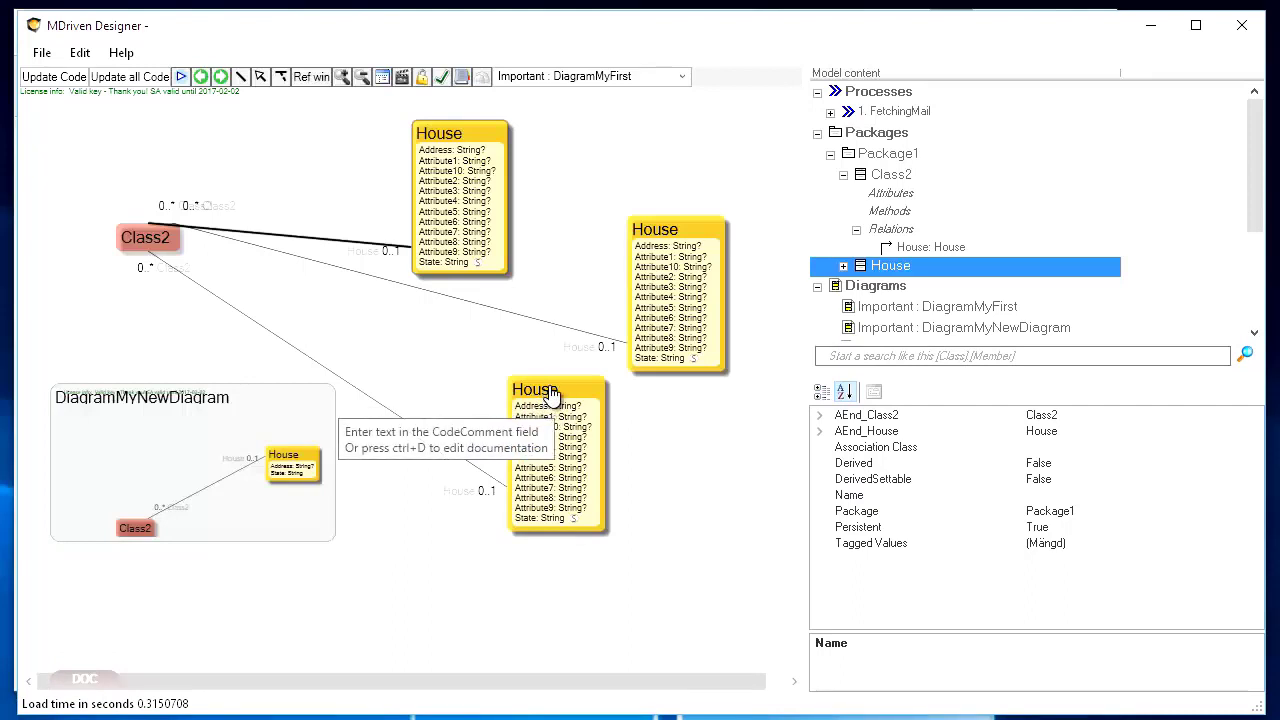
drag(571, 390, 616, 416)
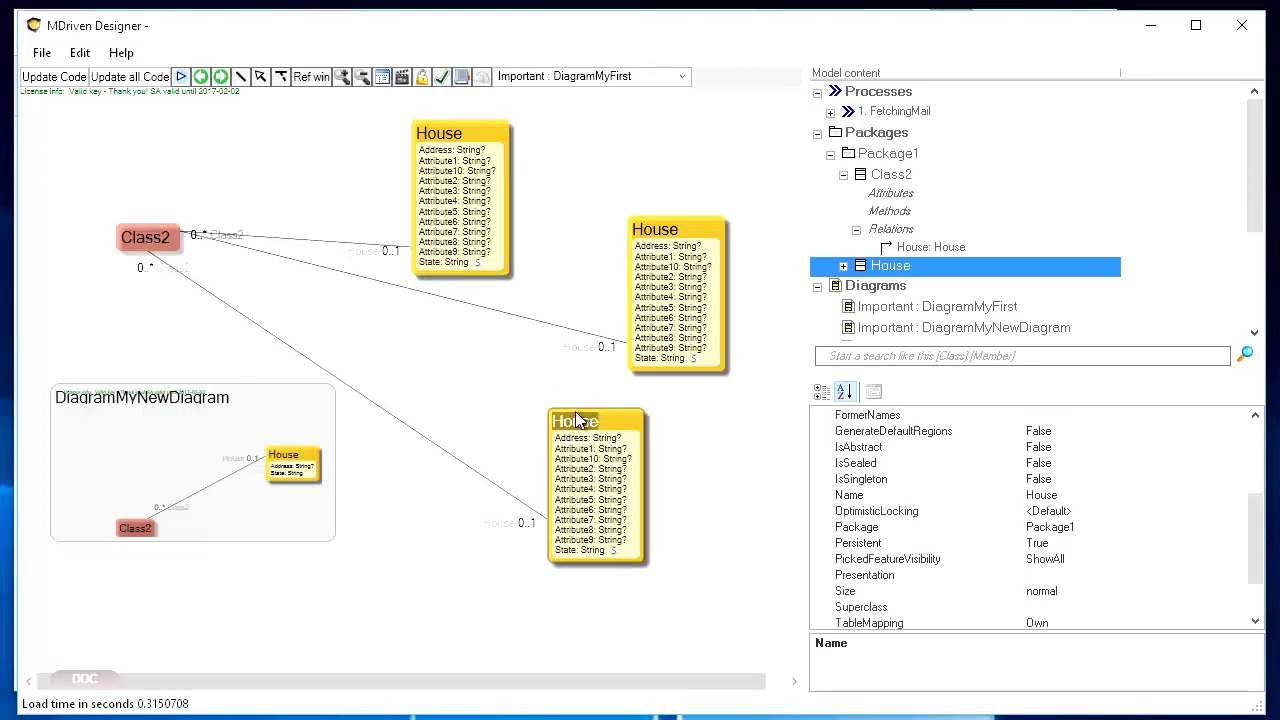
click(182, 241)
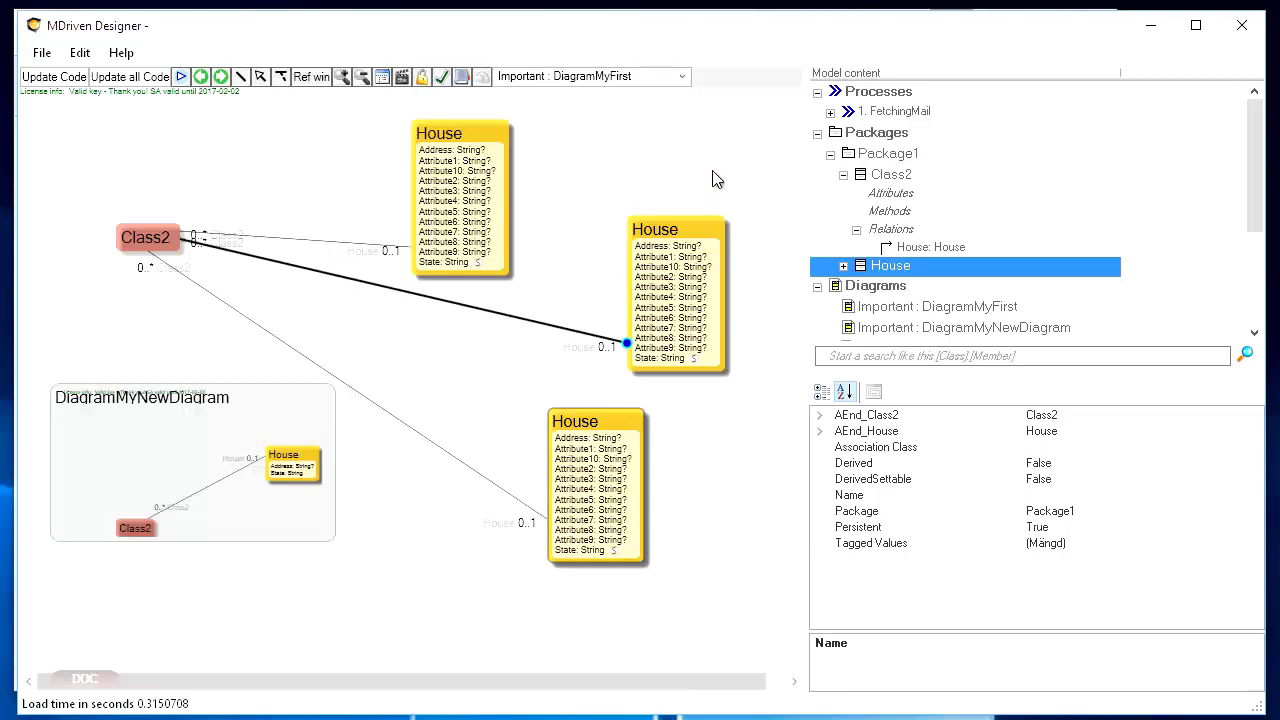
Step: Add a new class in the empty area above the rightmost House, name it Street, and move it slightly upward
right_click(684, 155)
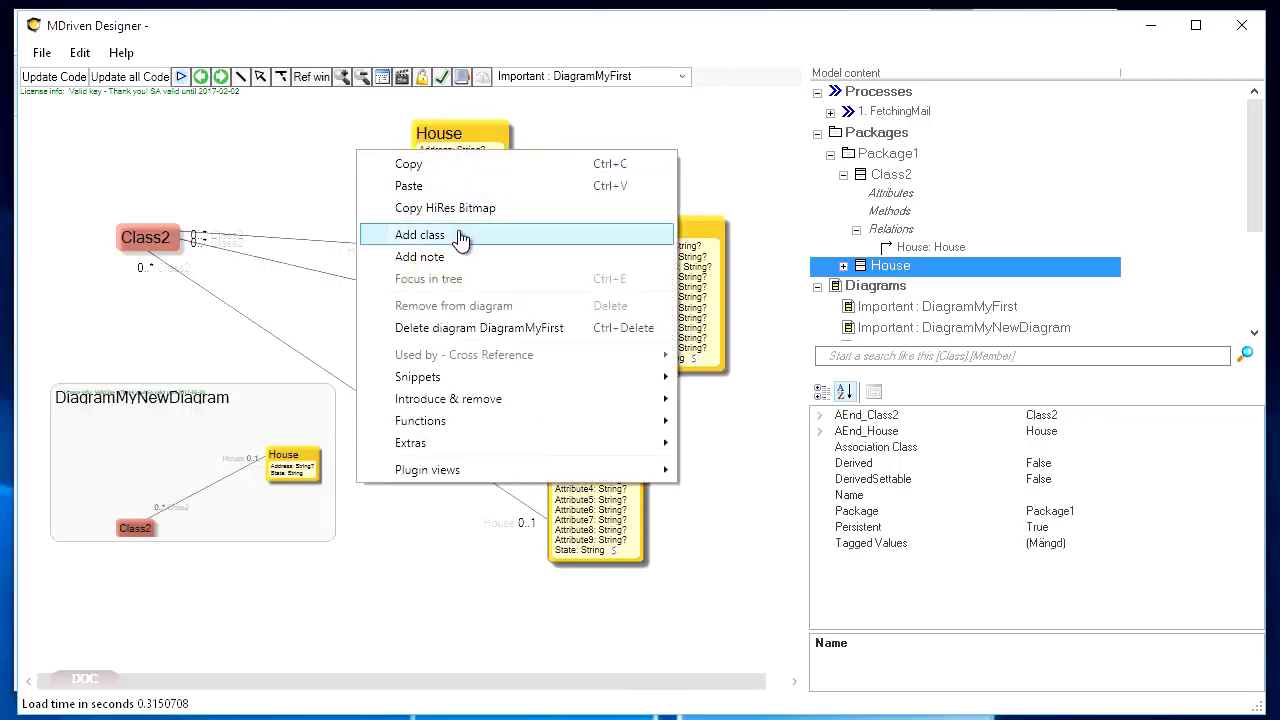
click(466, 234)
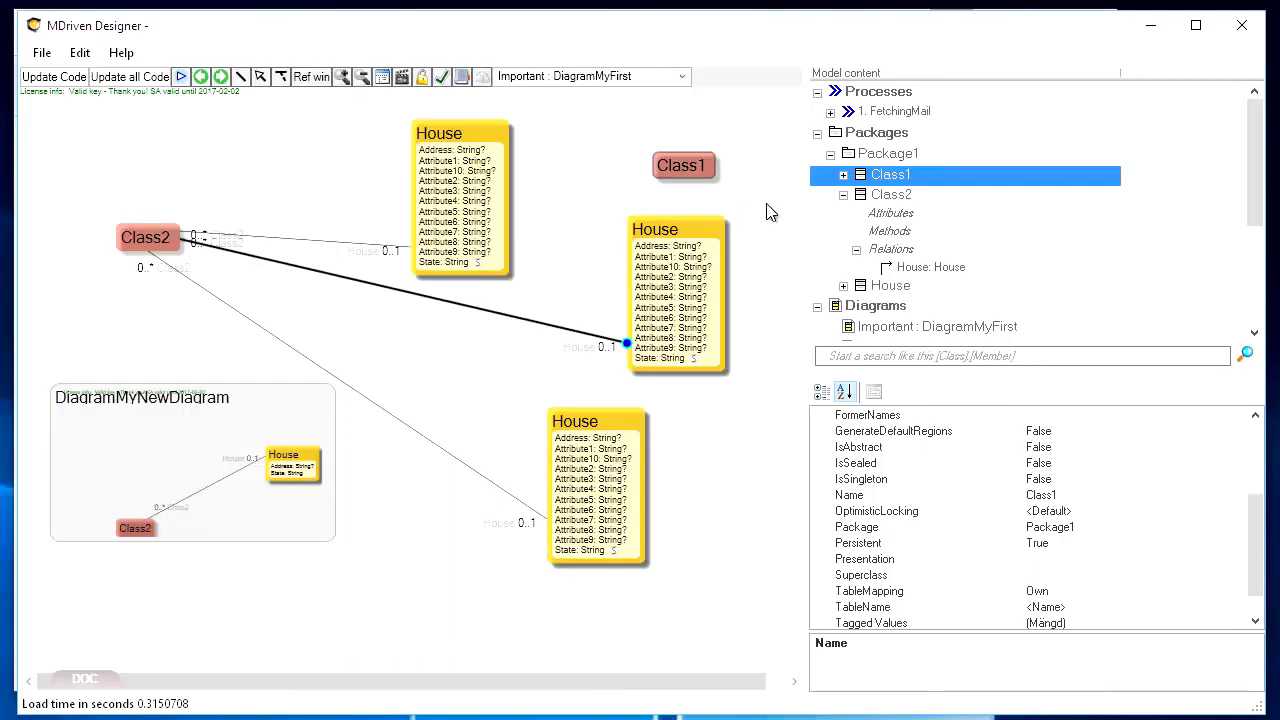
click(680, 168)
text(Stree)
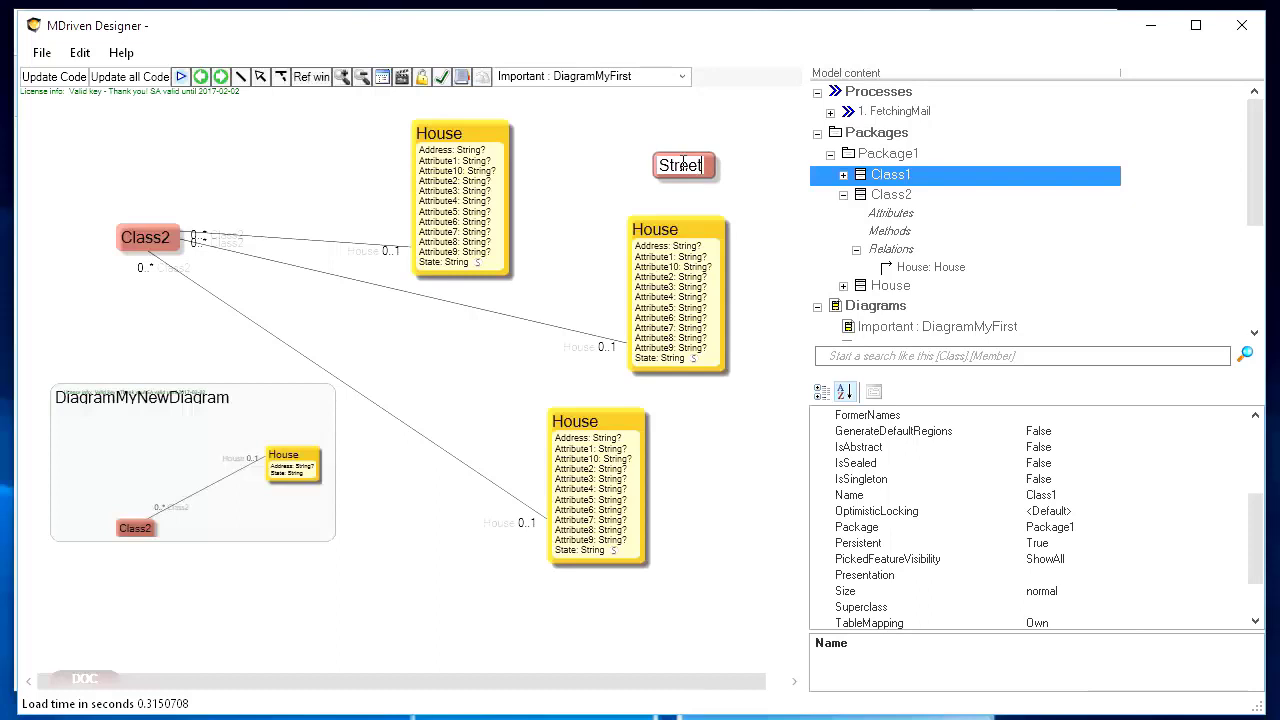
text(t)
key(Return)
drag(691, 164, 702, 146)
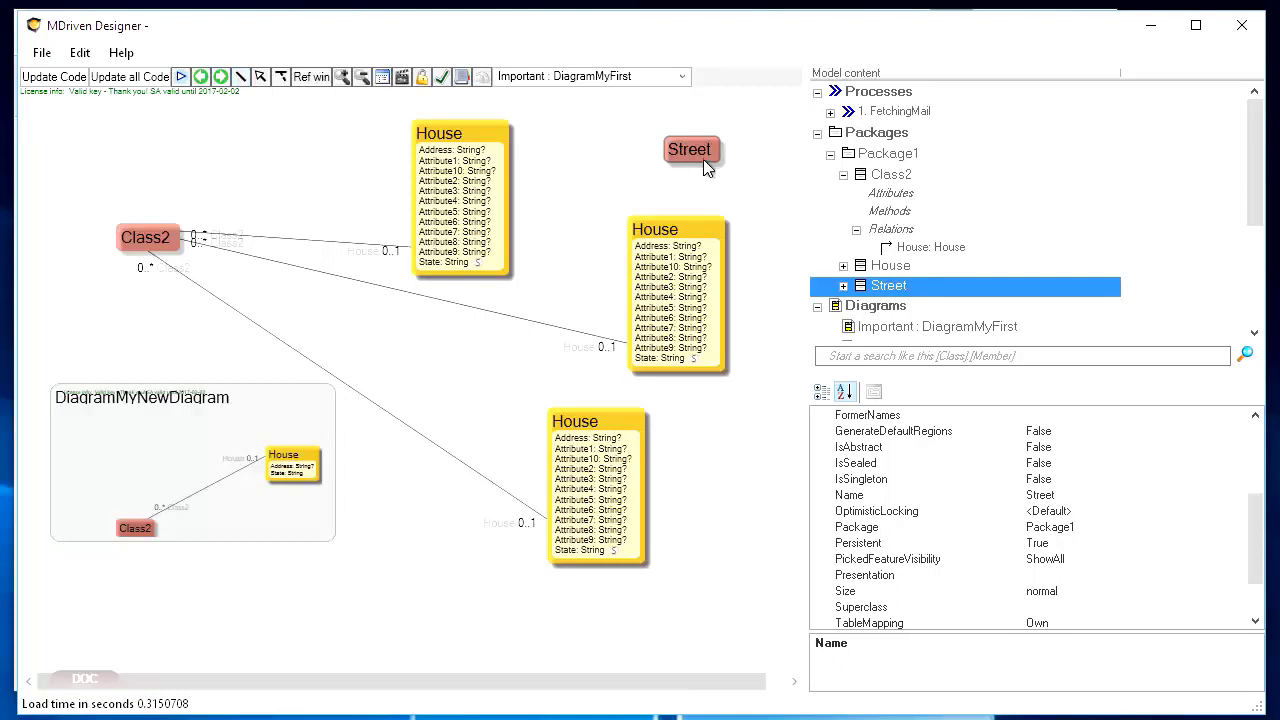
Step: Create an association between Street and the House class below it, and shift Street slightly up and to the left
click(680, 232)
drag(689, 160, 665, 140)
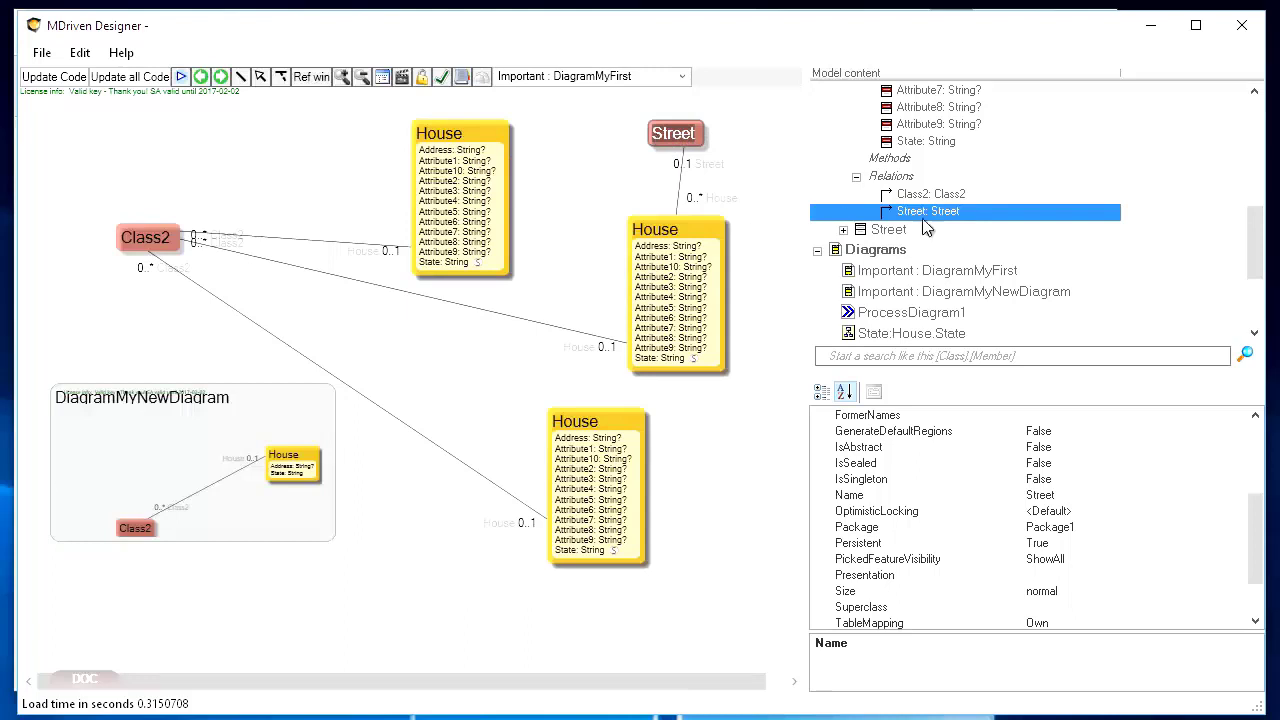
drag(1257, 259, 1256, 218)
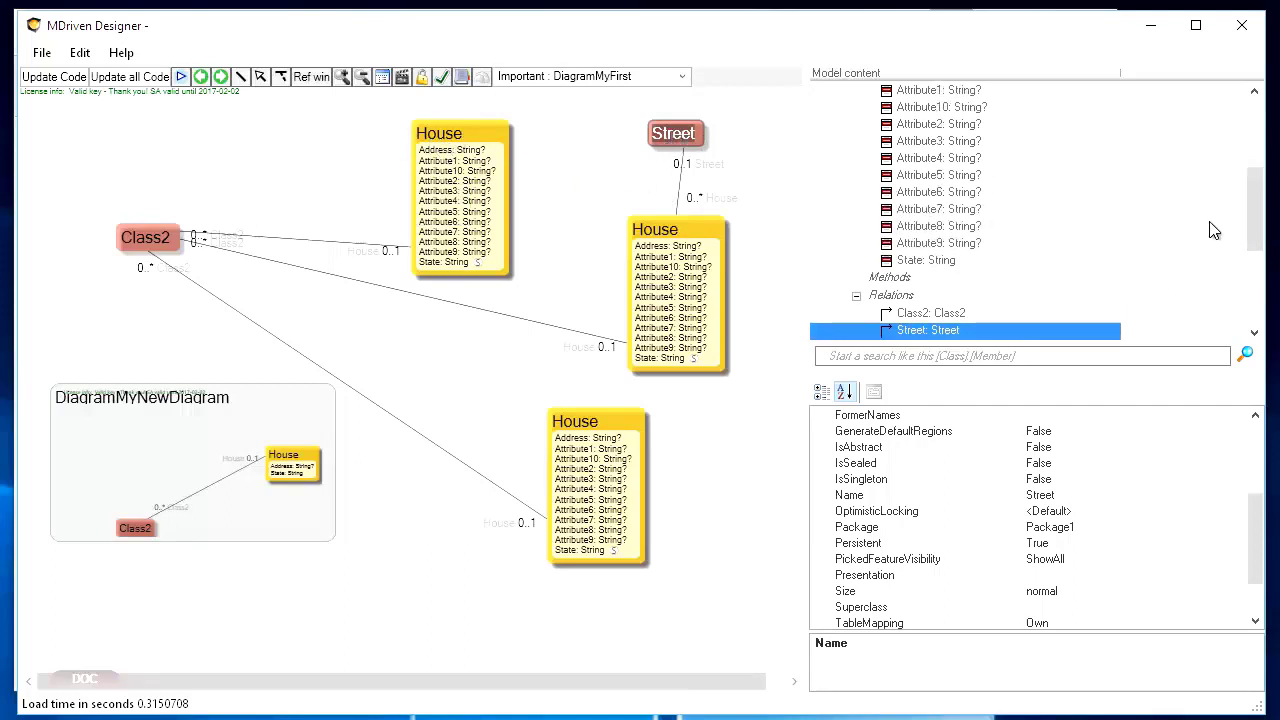
Step: Remove the upper House from the diagram and place House there again from the model content tree
drag(494, 132, 478, 145)
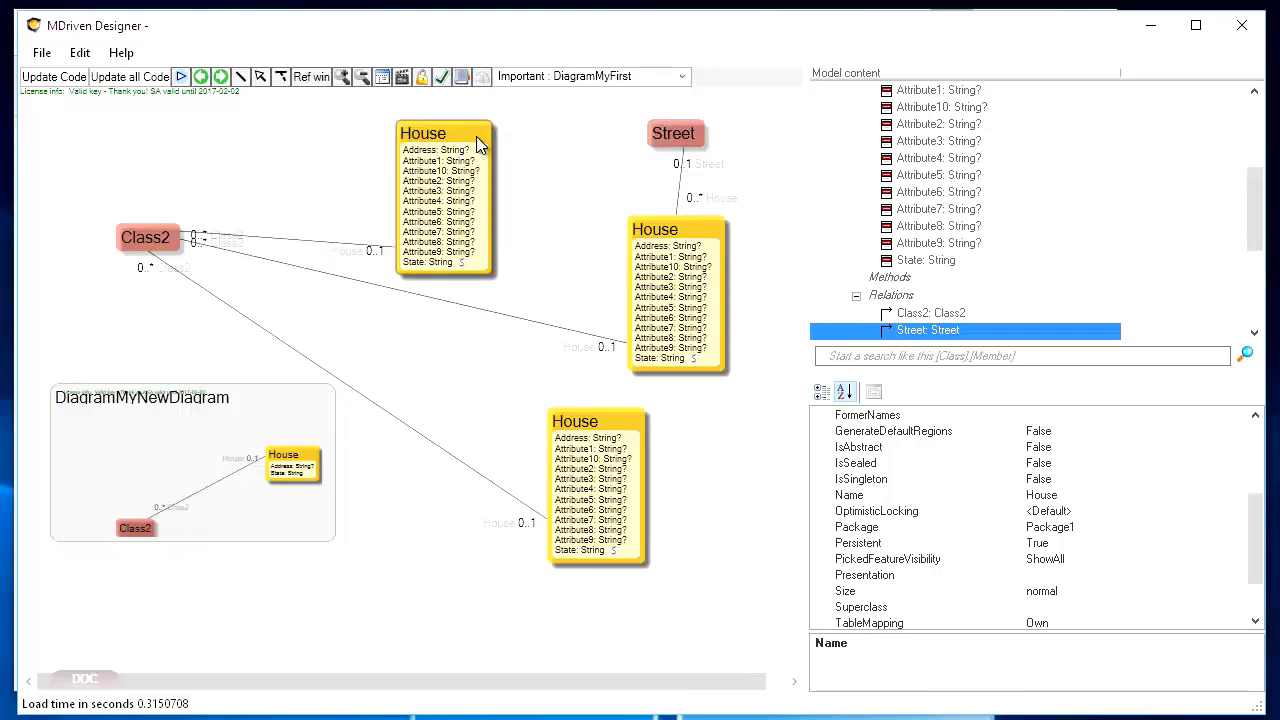
key(Delete)
drag(1258, 242, 1223, 134)
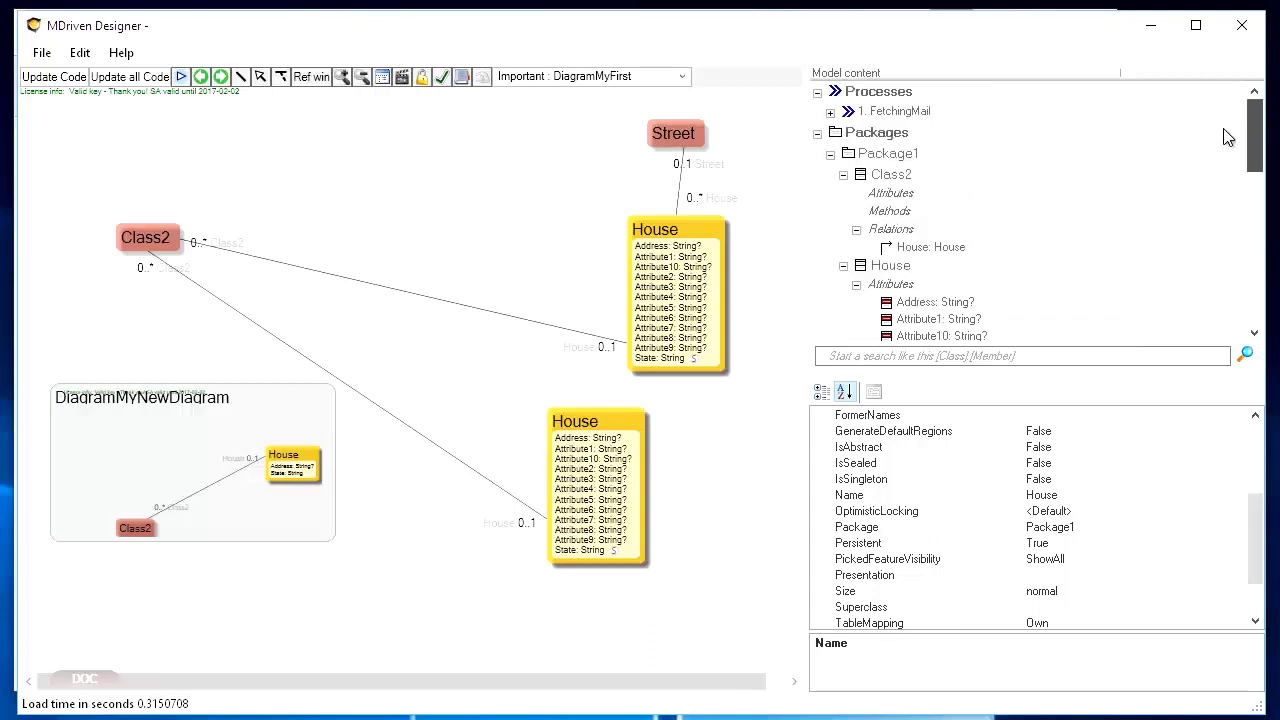
click(873, 266)
drag(415, 166, 424, 136)
click(369, 256)
drag(381, 242, 437, 127)
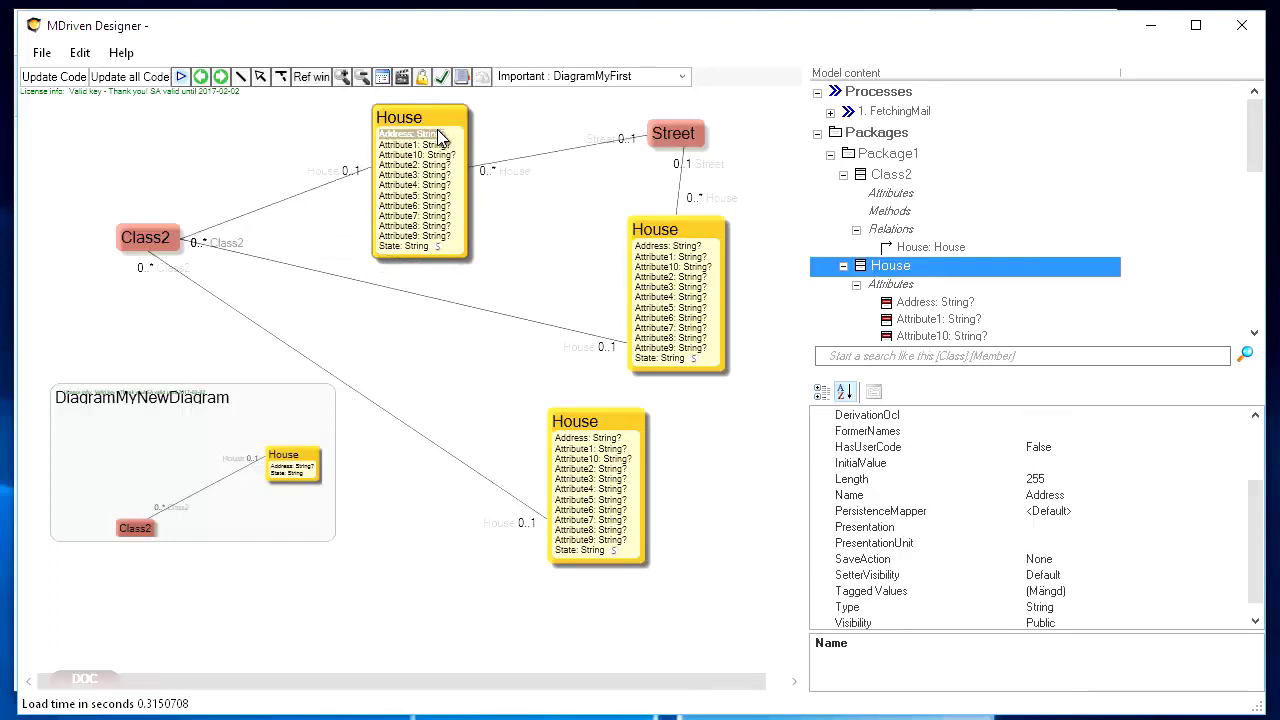
Step: Delete the association between the upper House and Street from the model entirely
click(577, 151)
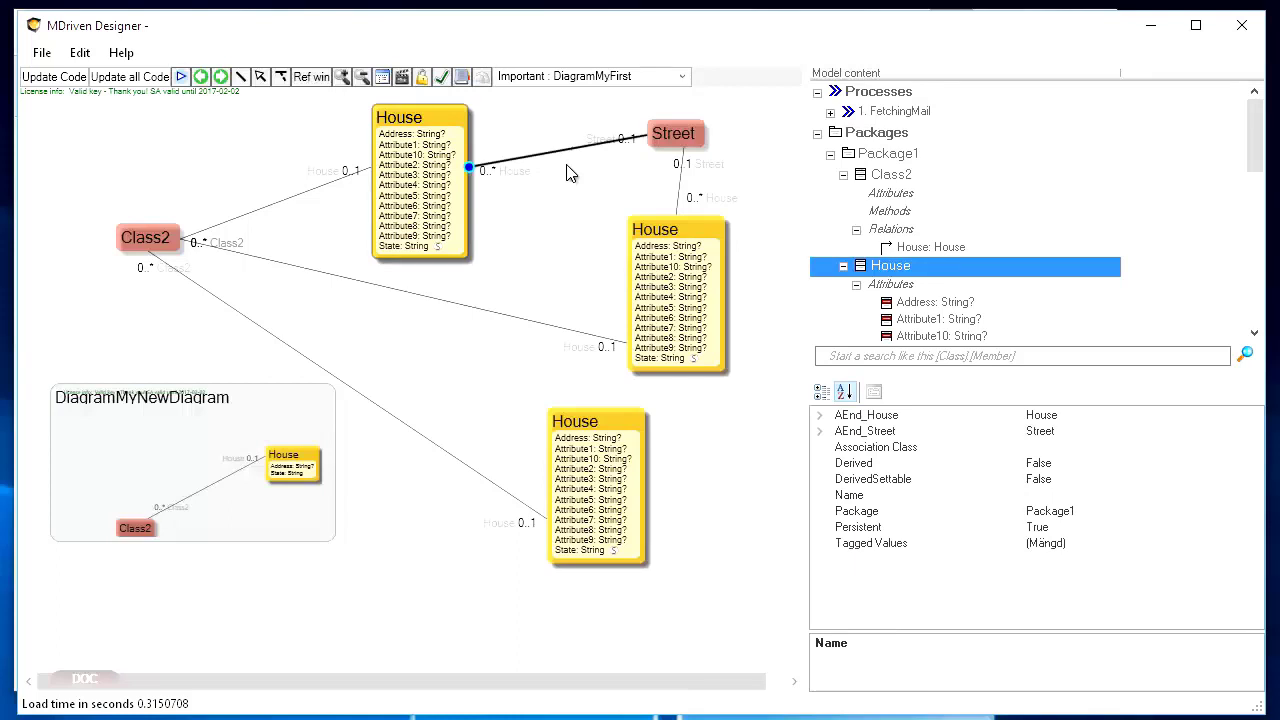
right_click(551, 161)
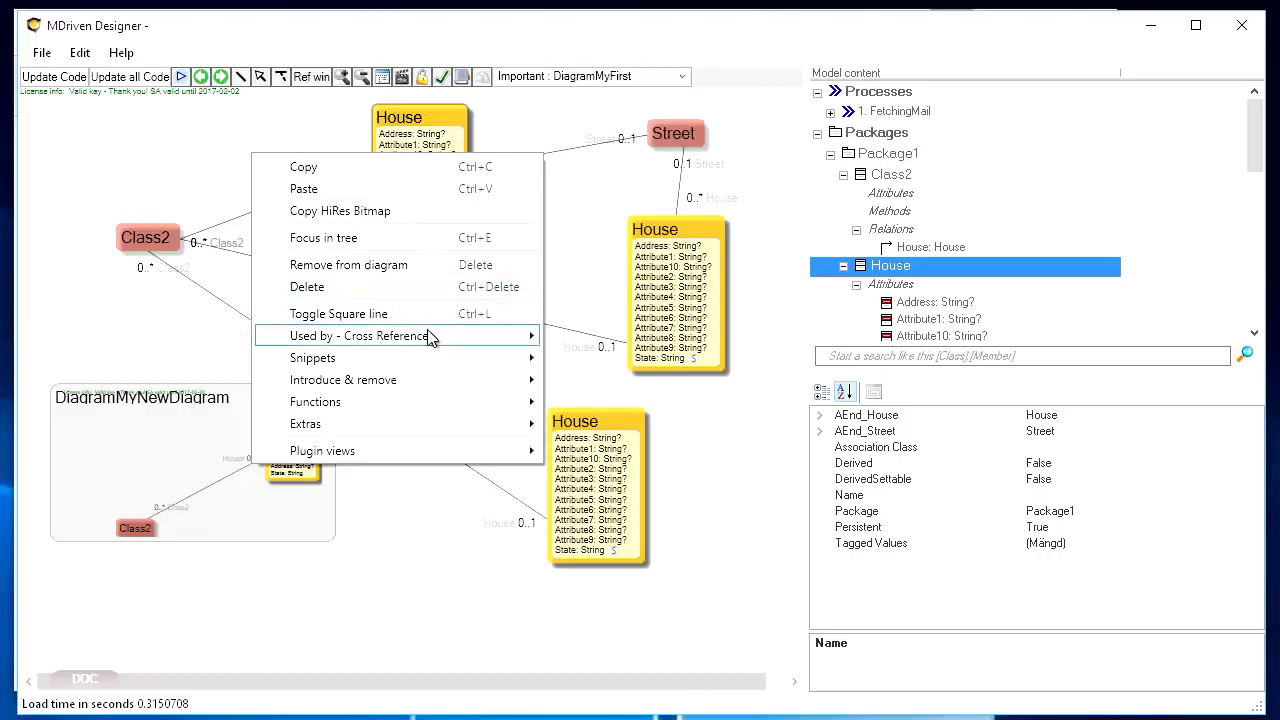
mouse_move(420, 360)
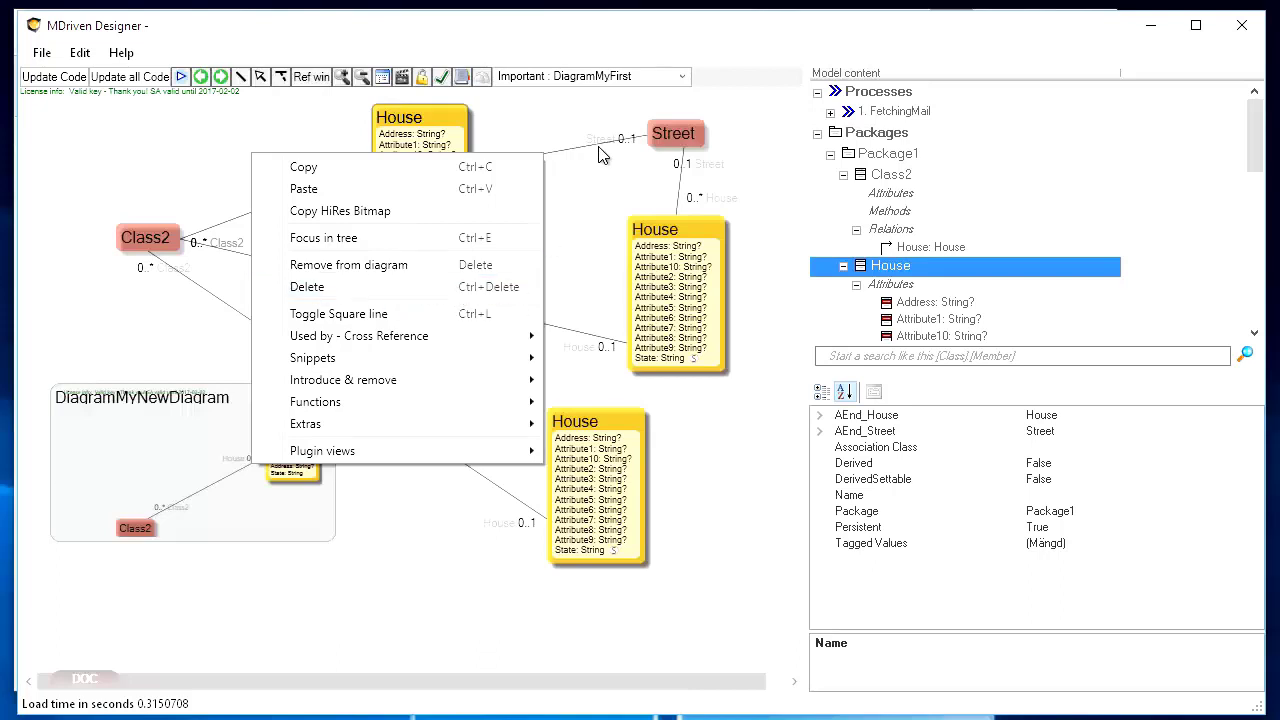
click(441, 288)
click(549, 210)
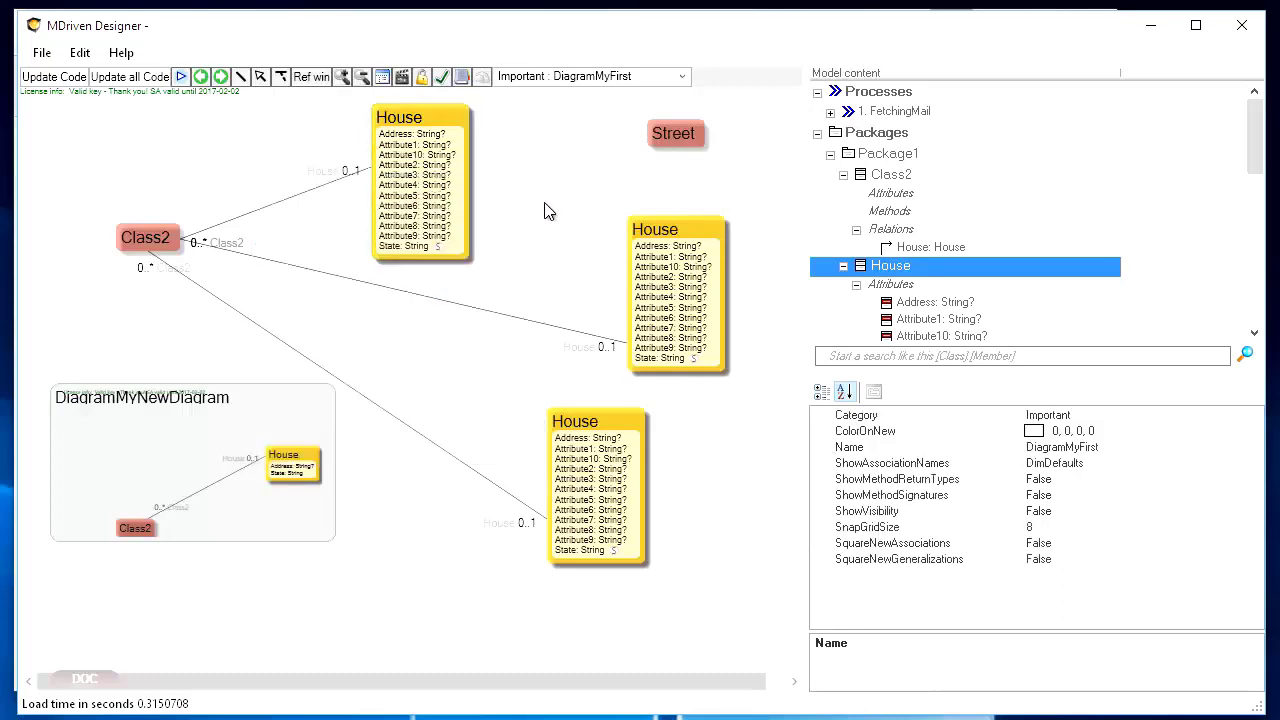
Step: Undo the deletion of the association between House and Street
right_click(545, 210)
click(572, 168)
click(79, 53)
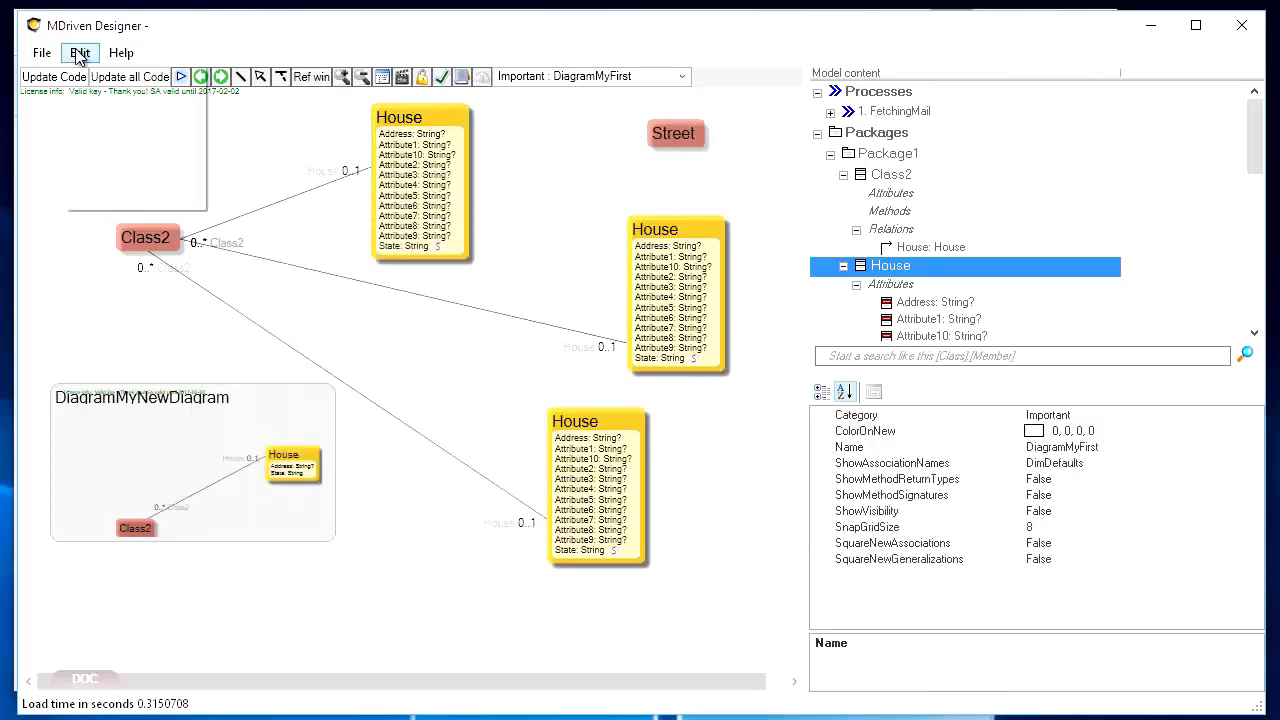
click(119, 77)
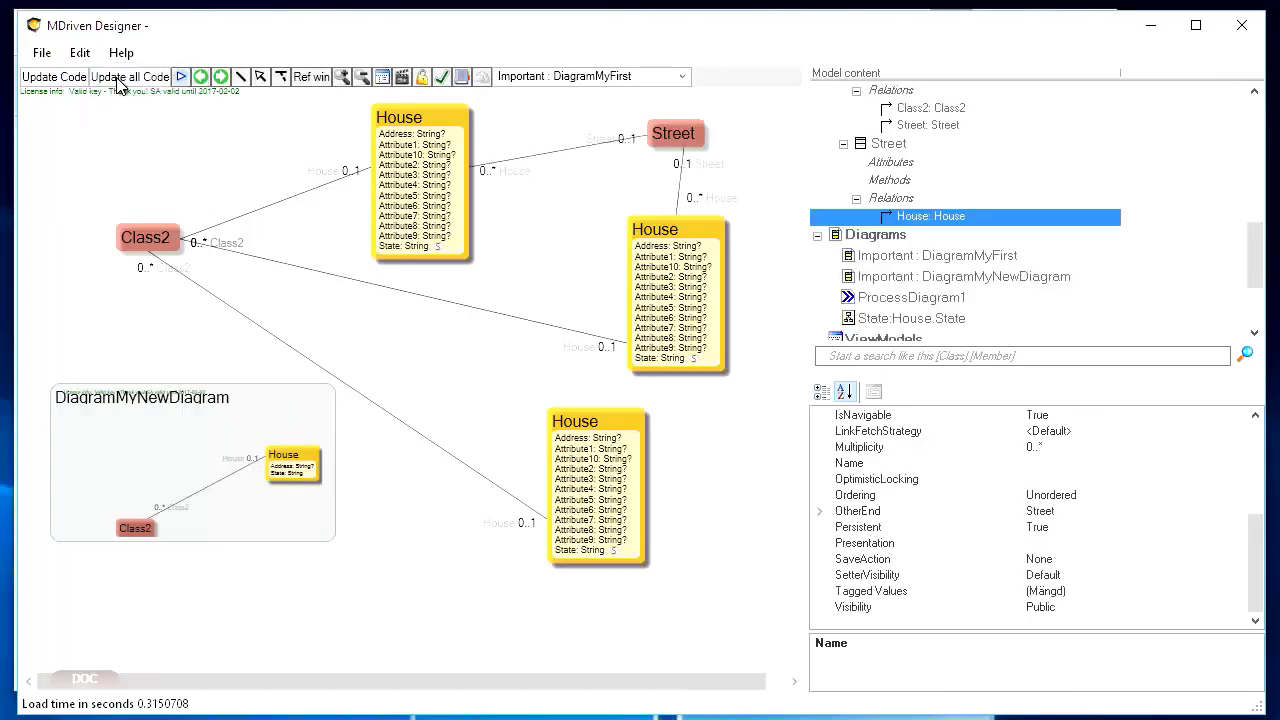
Step: Remove the association line between the upper House and Street from the diagram only, and undo that removal
click(556, 160)
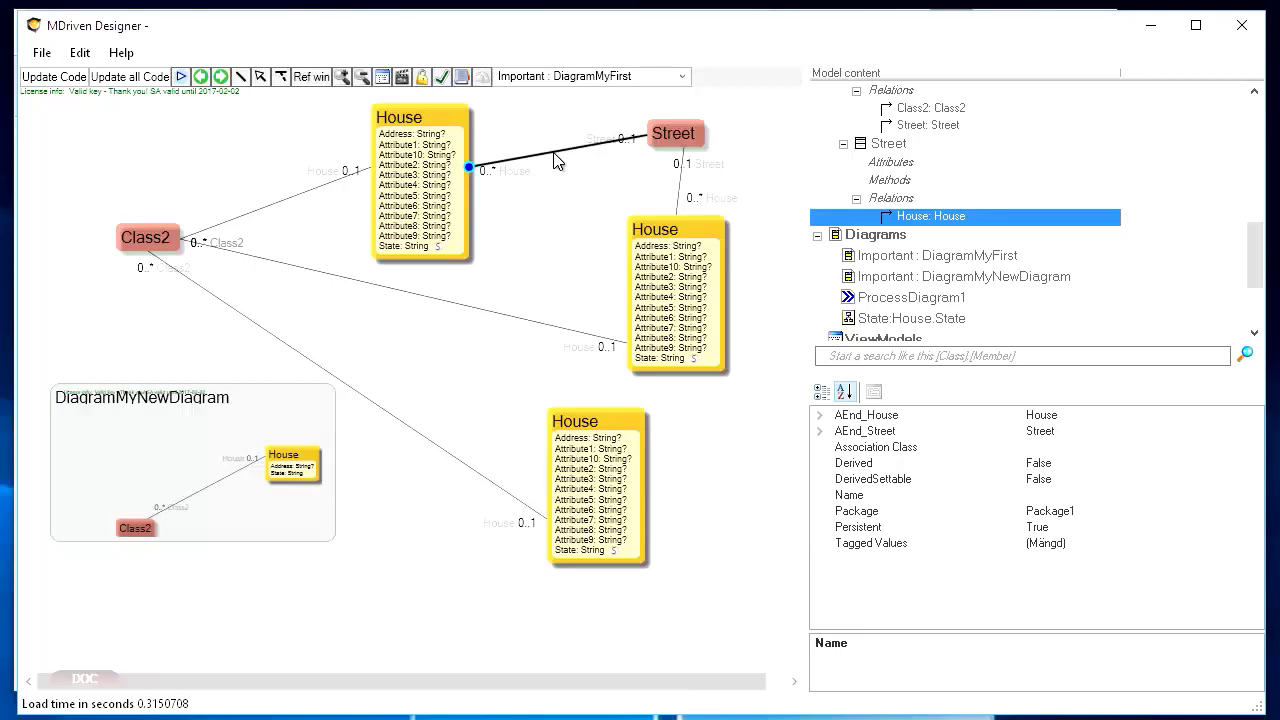
key(Delete)
click(80, 53)
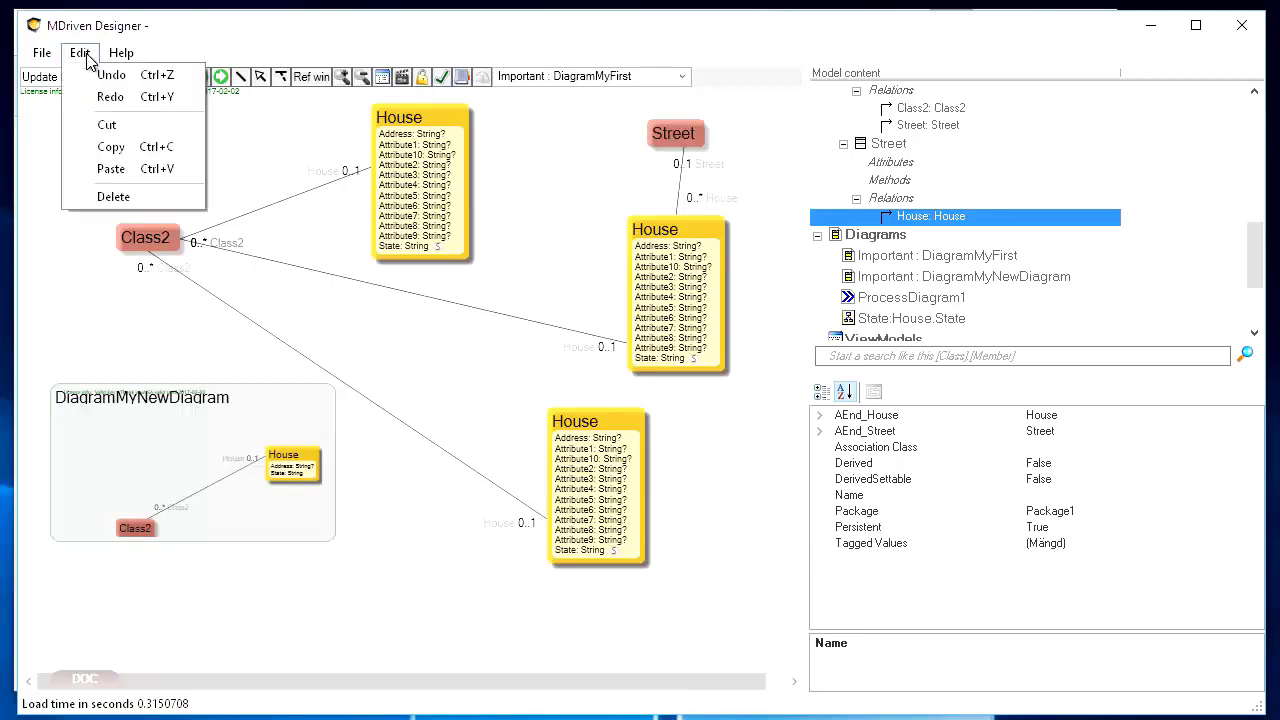
click(105, 78)
click(569, 199)
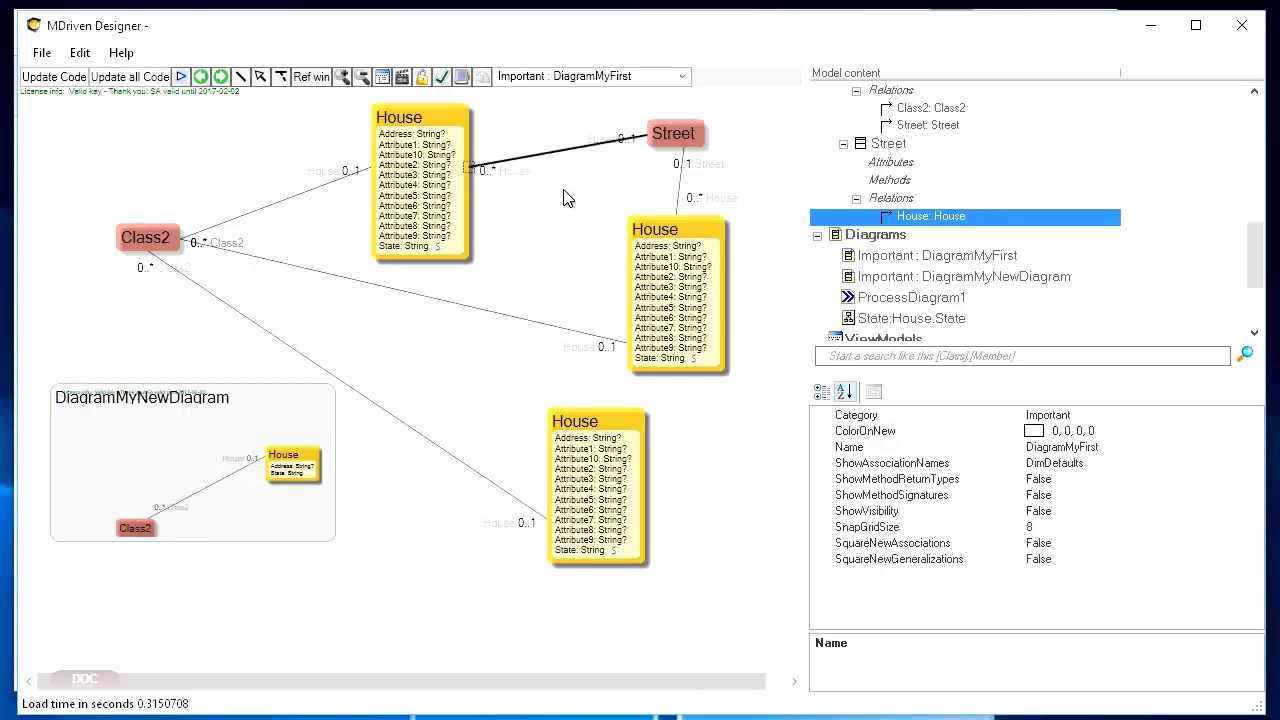
Step: Remove the line between the upper House and Street from this diagram only, and move the lowest House to the left
click(568, 153)
click(565, 200)
click(561, 158)
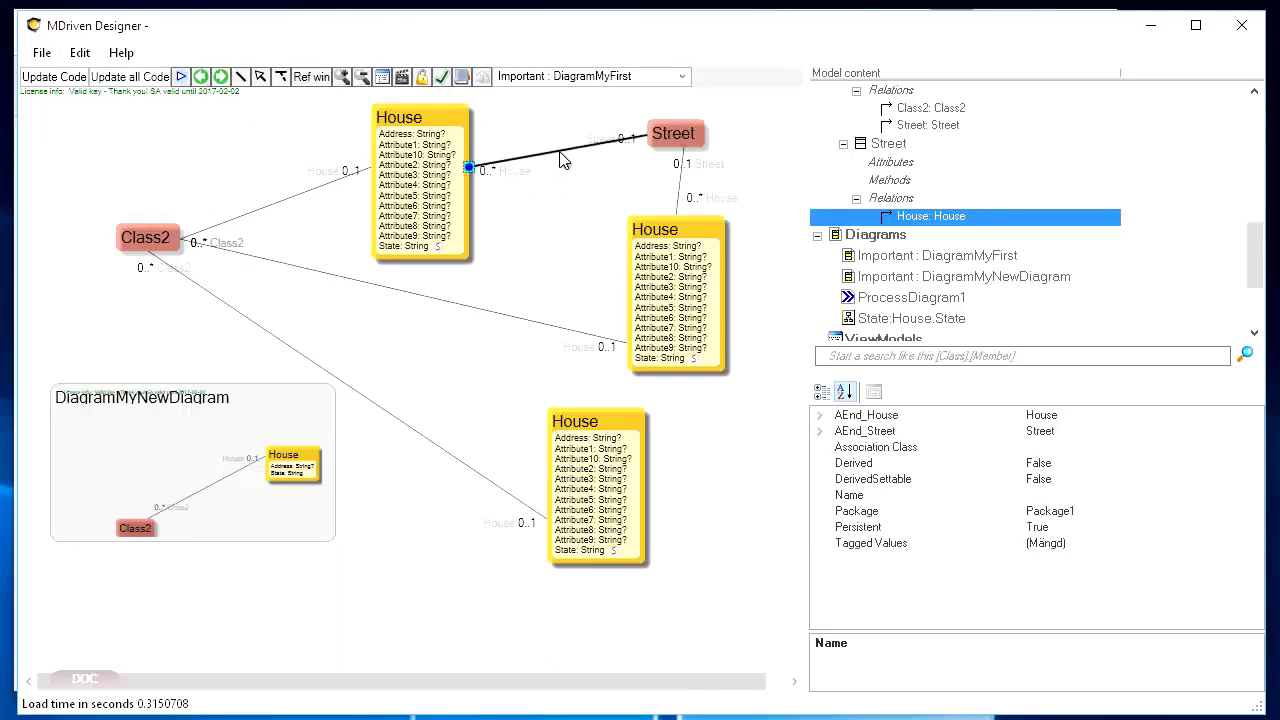
key(Delete)
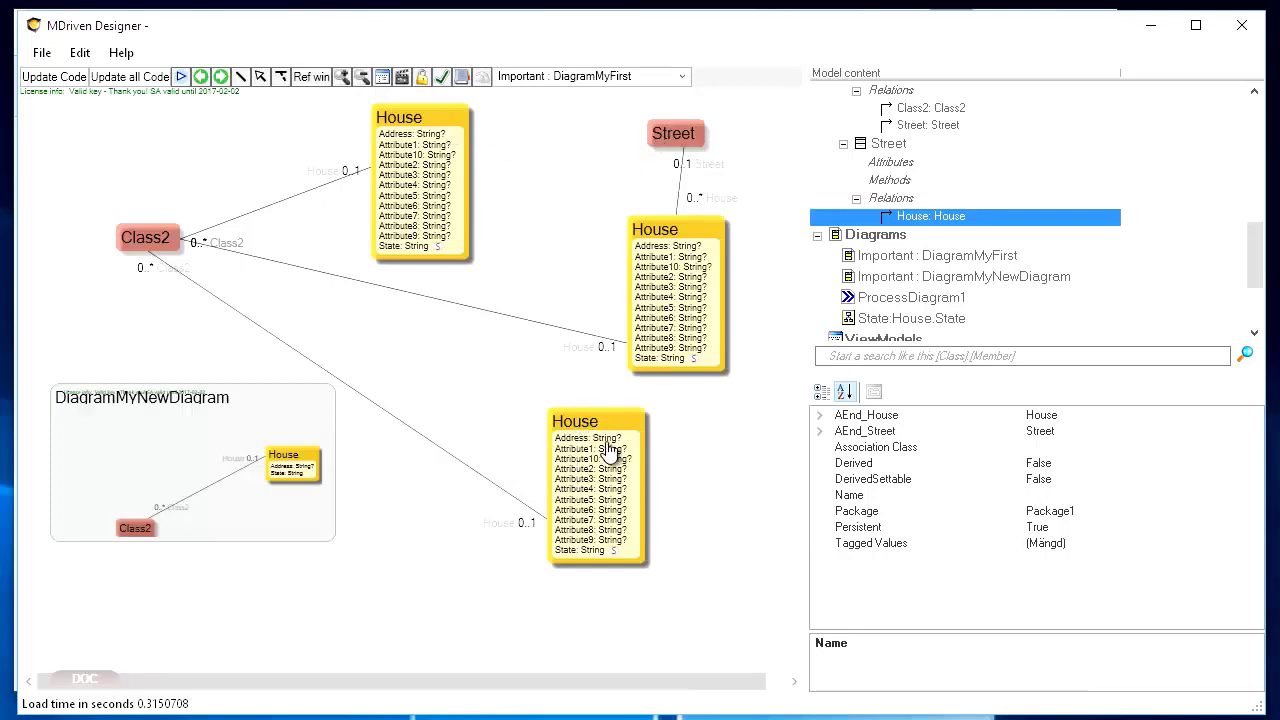
drag(601, 432, 529, 424)
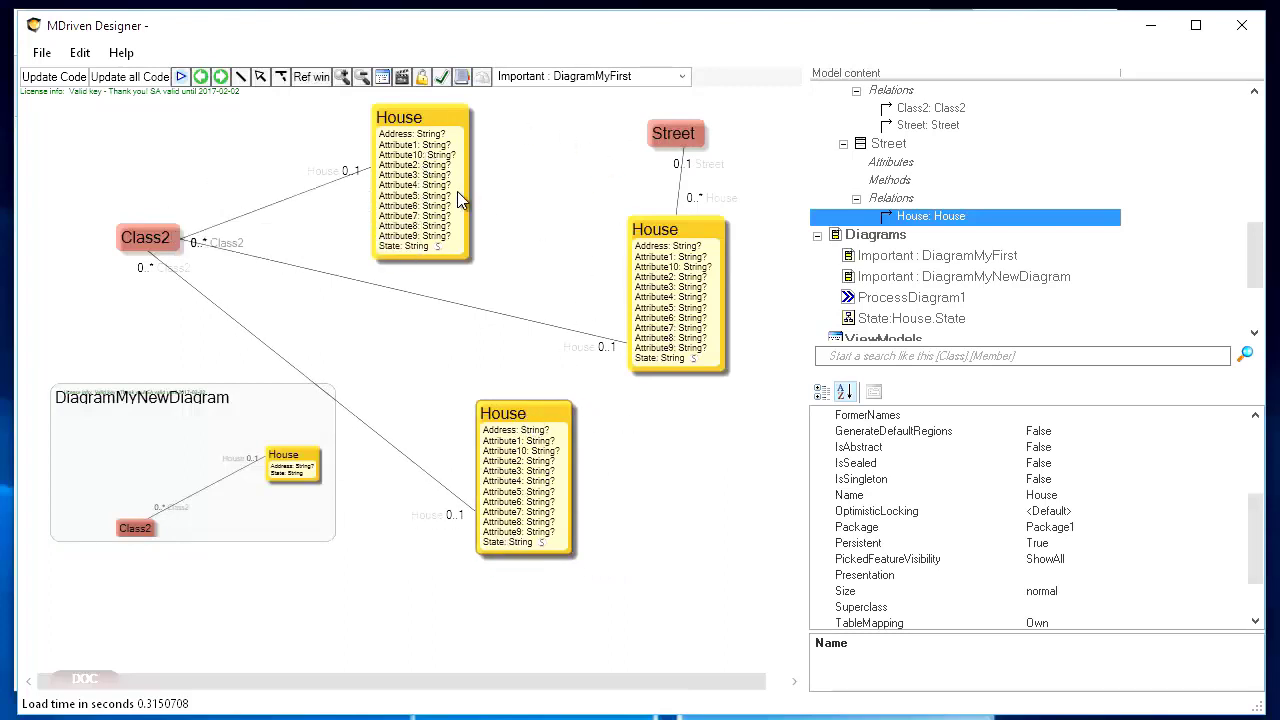
Step: Search the model for House and look through the whole list of matching classes and members
scroll(941, 226, up, 1)
click(926, 356)
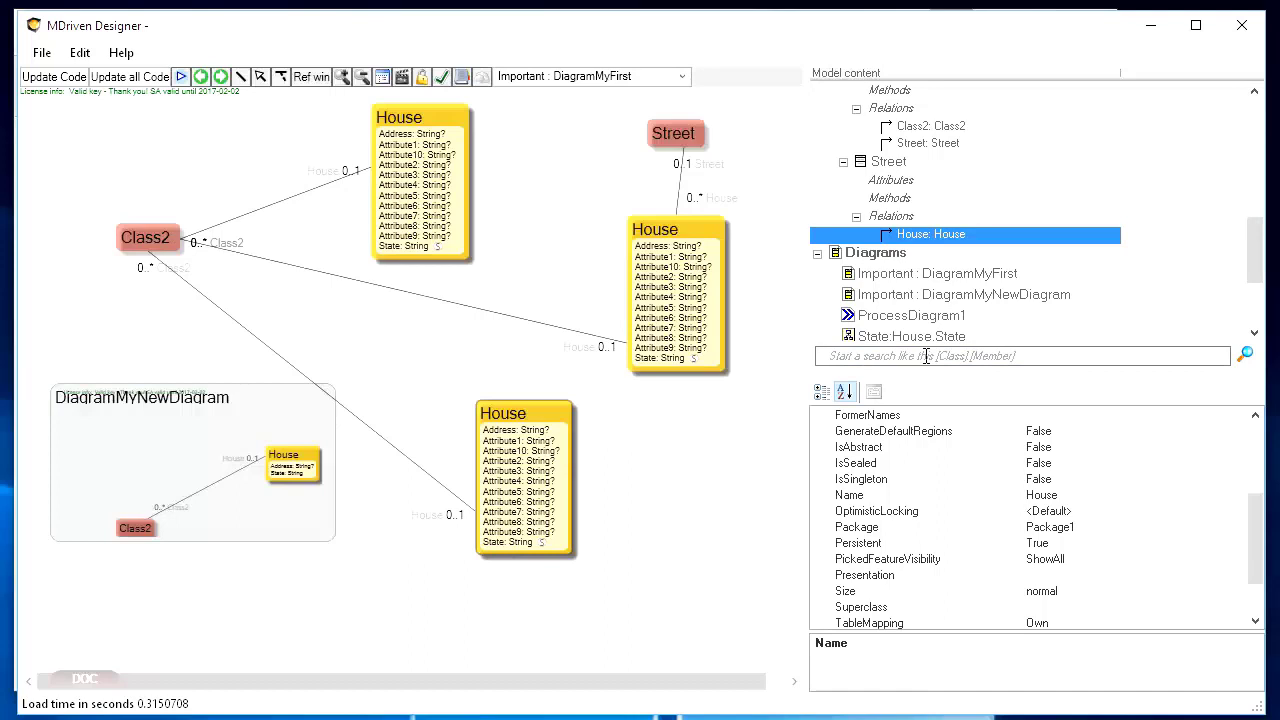
text(H)
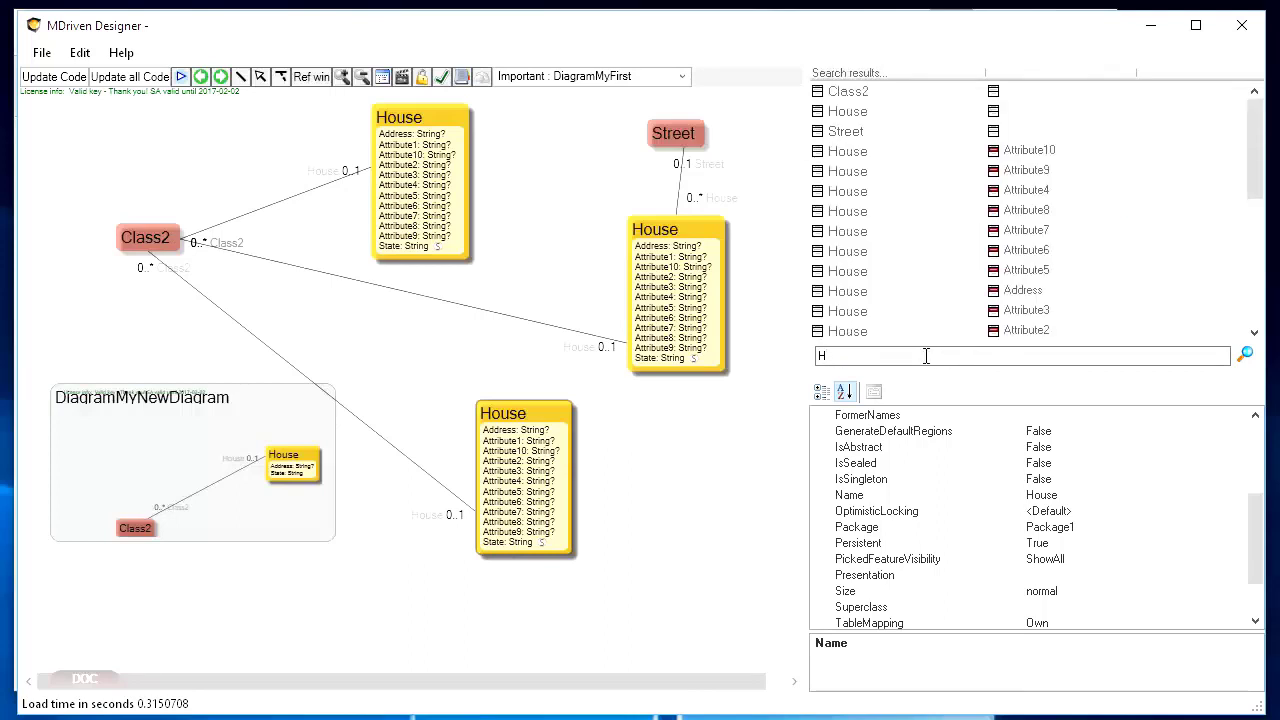
text(ou)
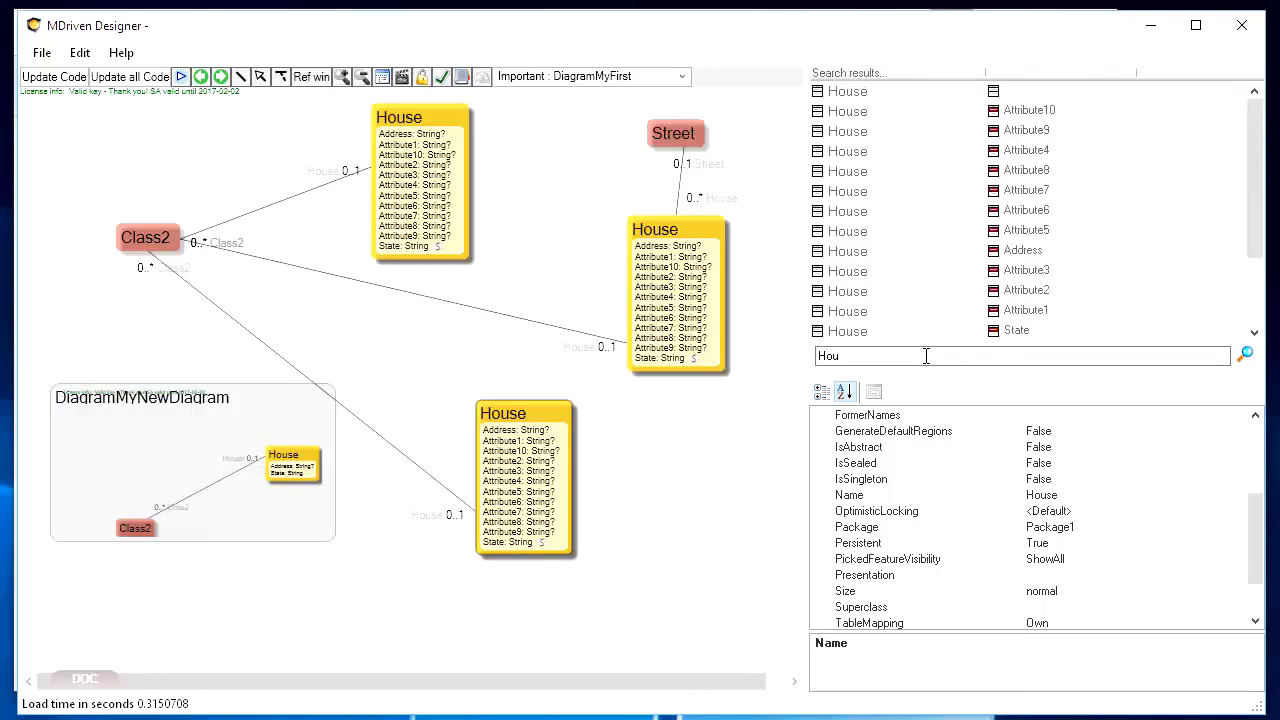
text(se)
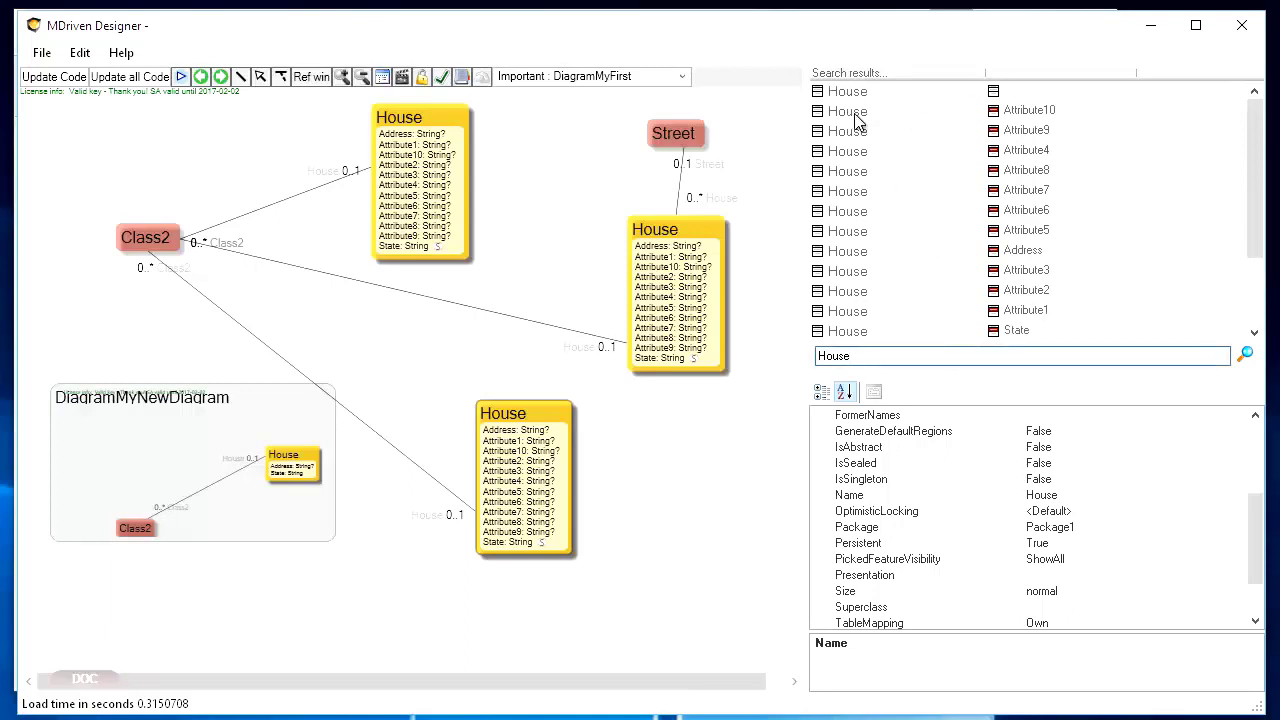
drag(1258, 158, 1200, 258)
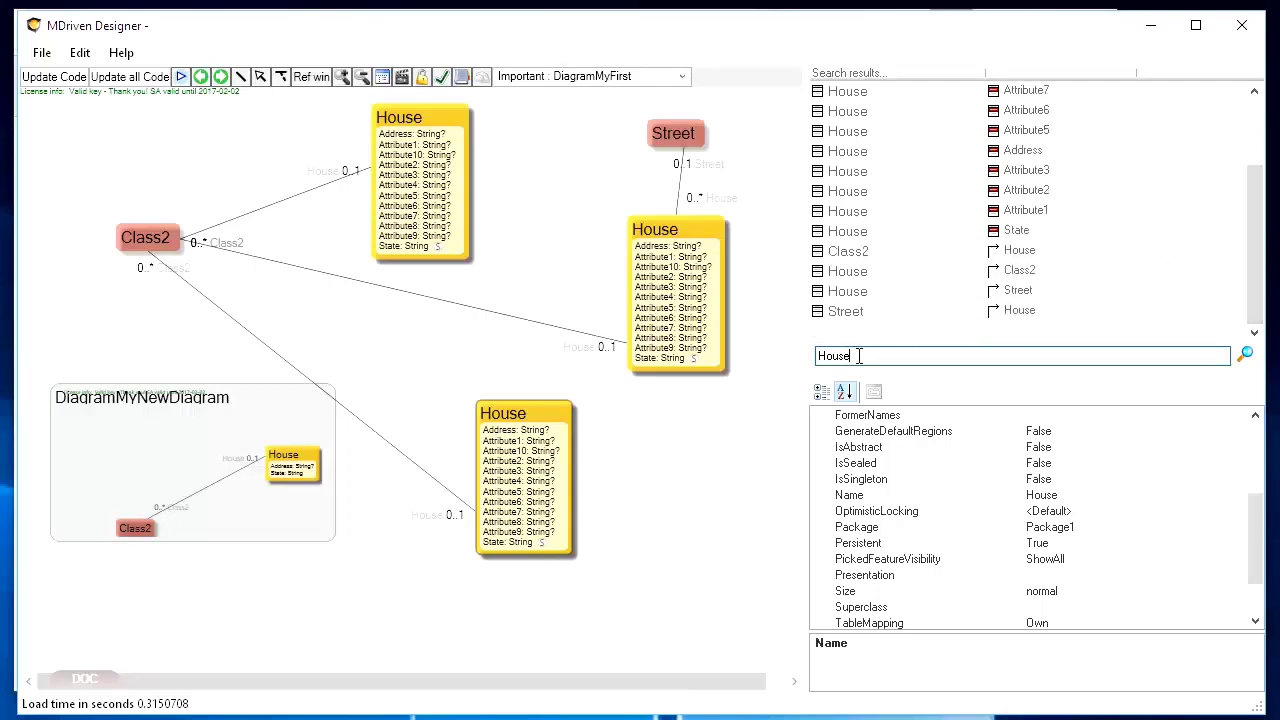
Step: Search the model by member name only, using .Att for attributes and .Hou for relation ends
double_click(836, 357)
key(BackSpace)
text(.Ay)
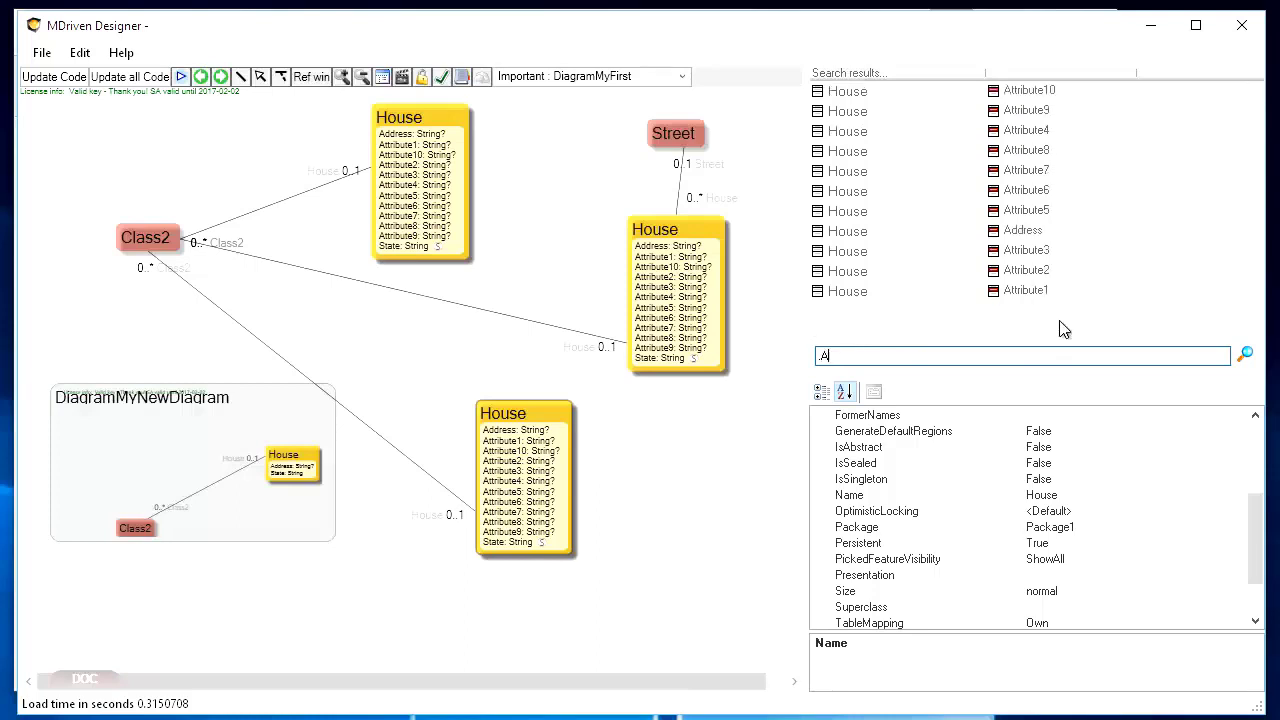
key(BackSpace)
key(BackSpace)
text(tt)
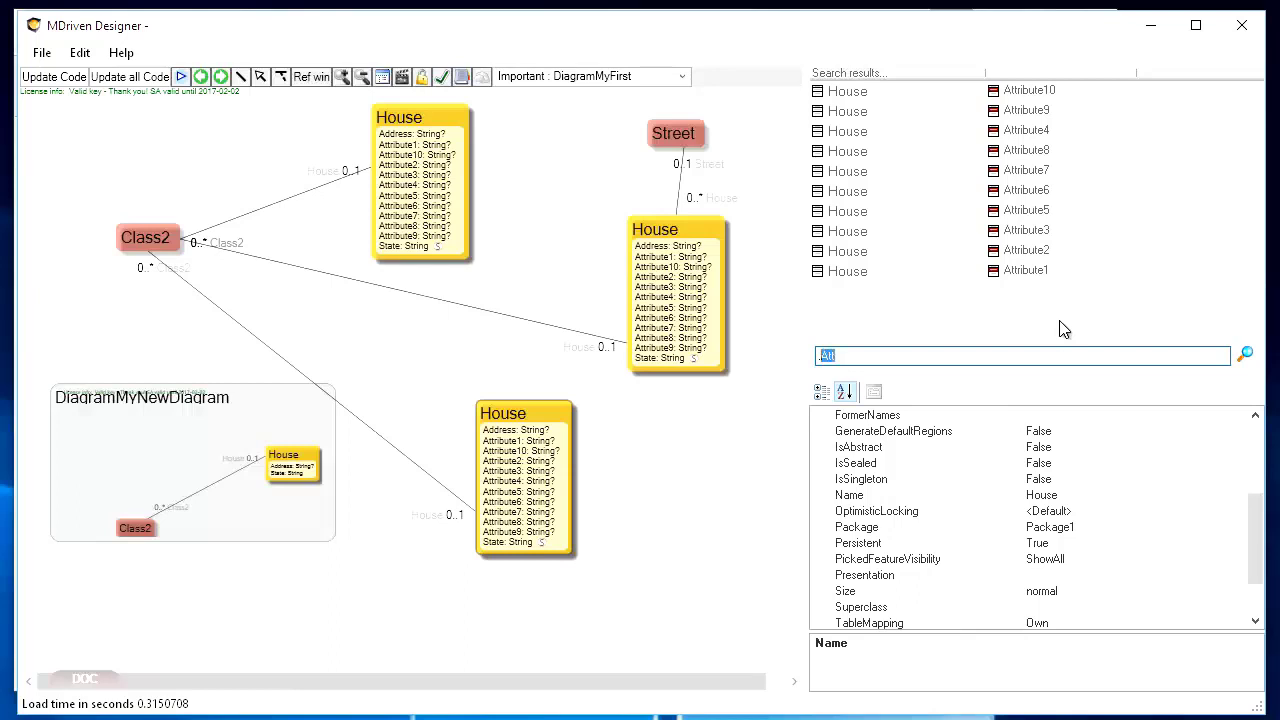
text(Hou)
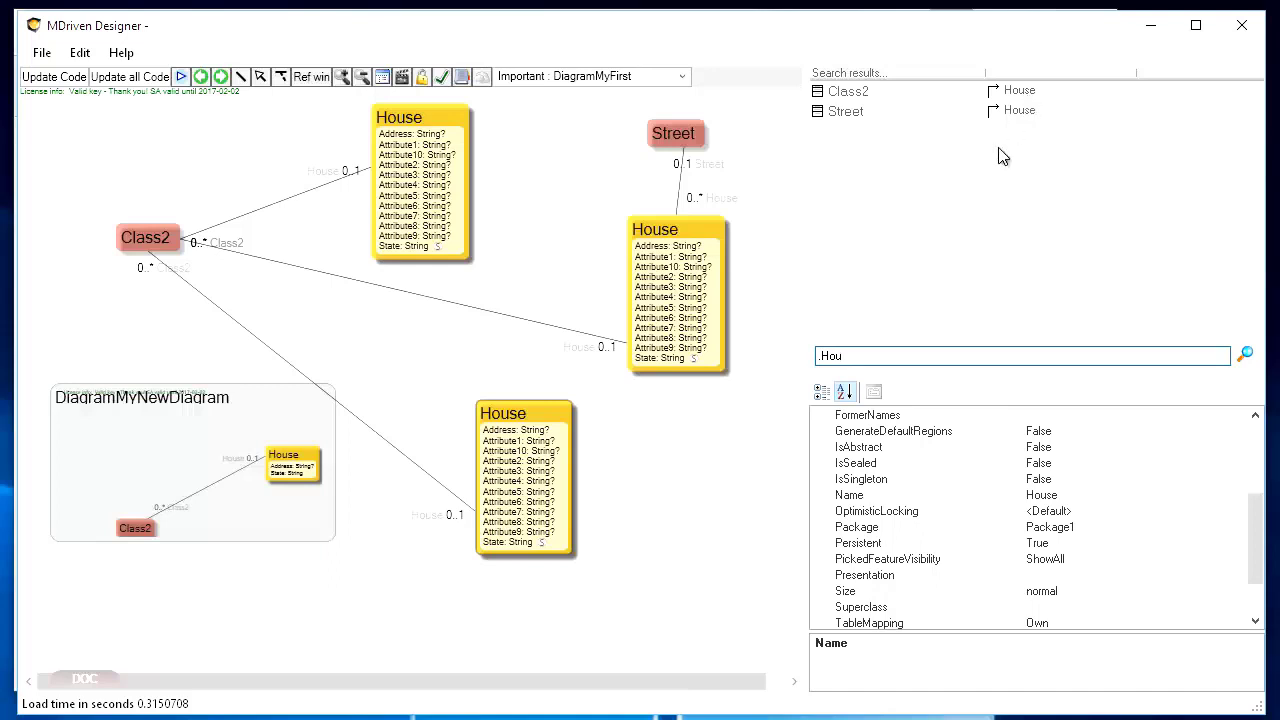
Step: Search the model for Stree and select the House relation end of the Street class to view its properties
drag(858, 357, 763, 354)
key(BackSpace)
text(Stree)
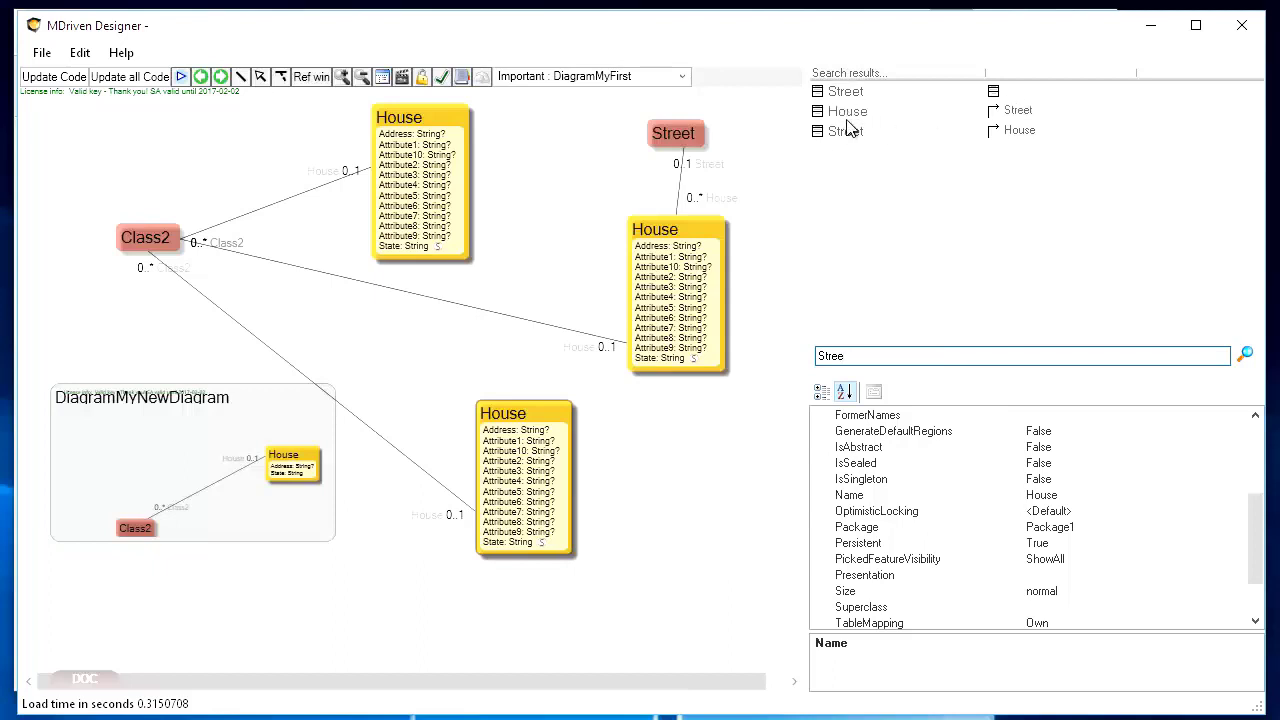
click(1022, 131)
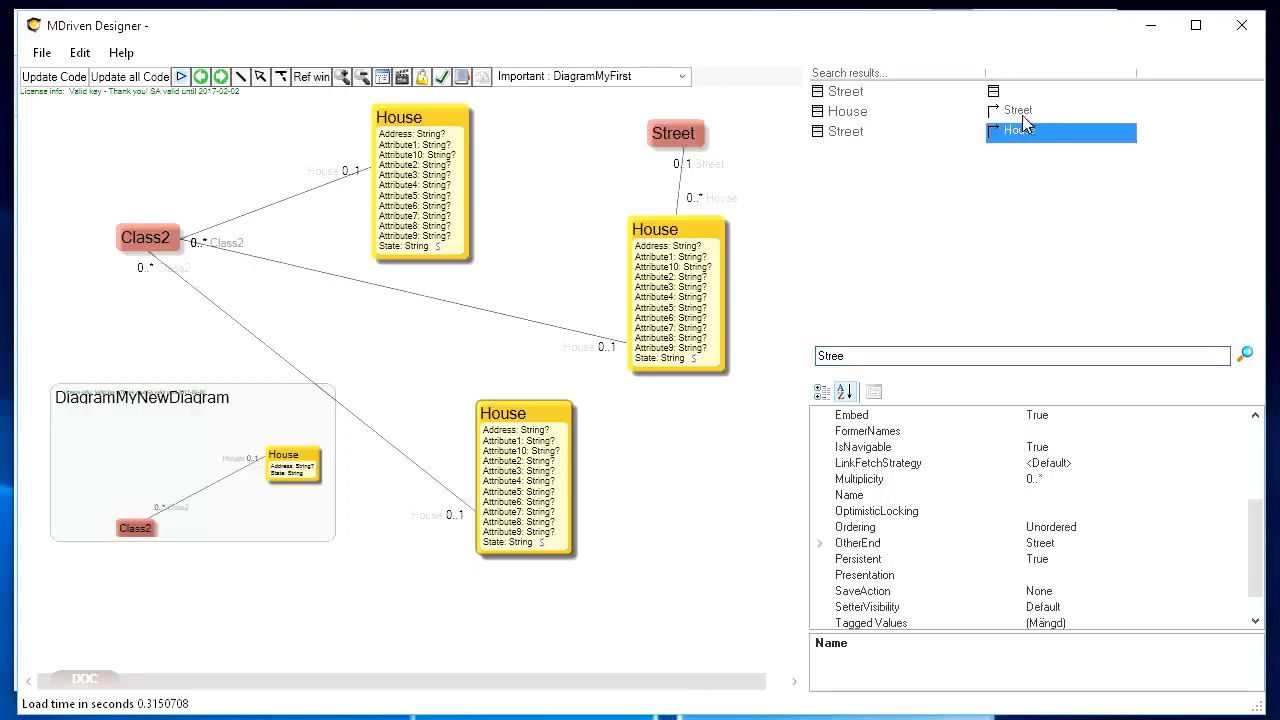
Step: Compare the properties of the Street and House relation ends in the search results
click(1022, 113)
click(1004, 97)
click(1007, 112)
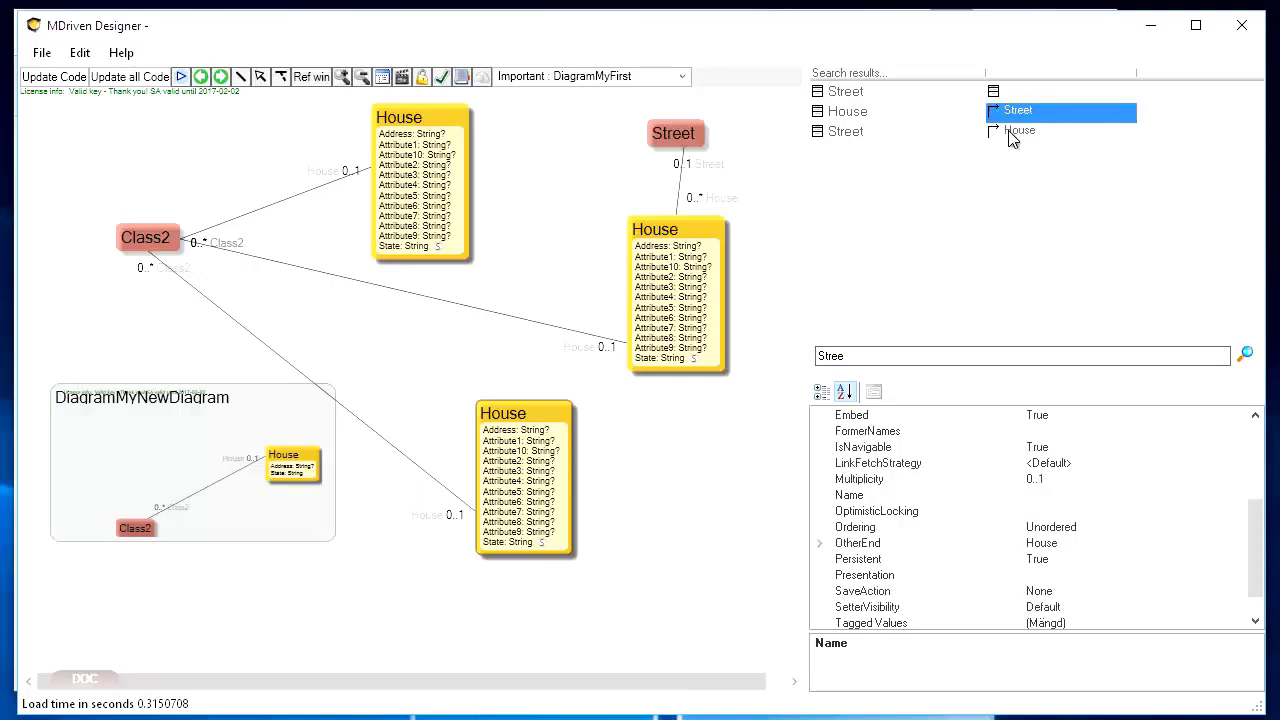
click(1009, 131)
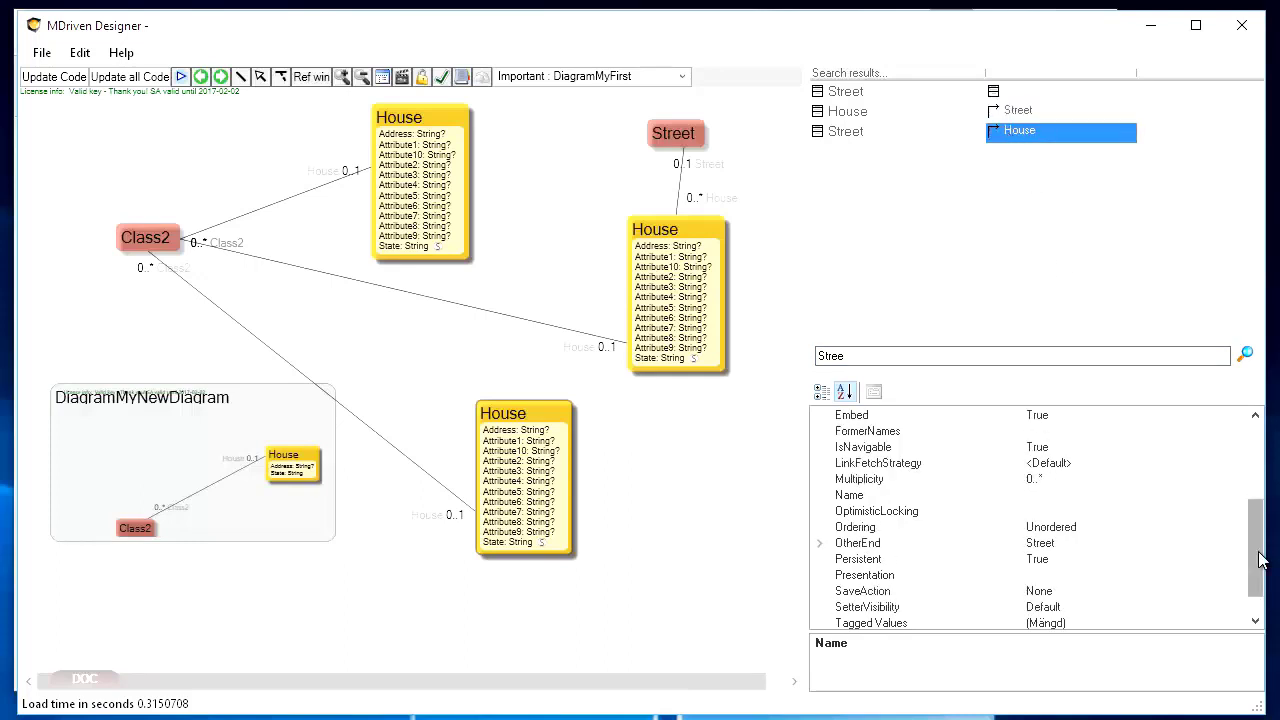
drag(1260, 560, 1260, 488)
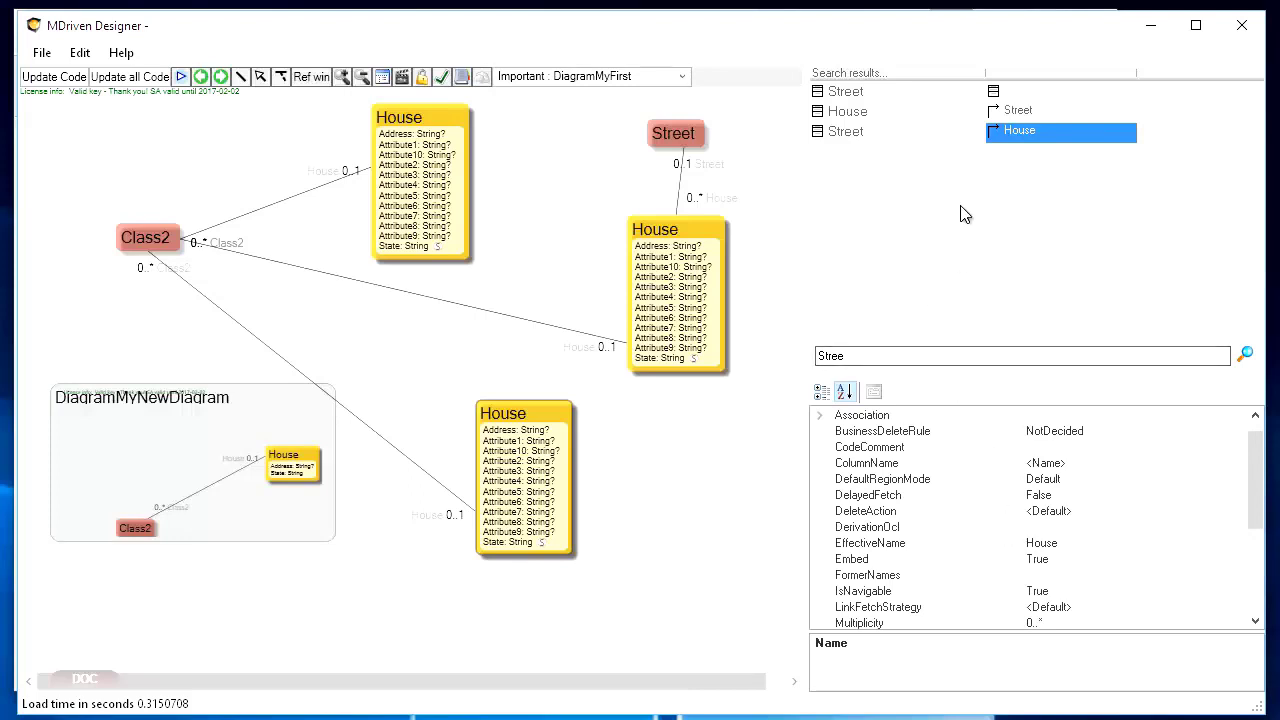
Step: Clear the Stree search and return to the beginning of the full model tree
click(871, 357)
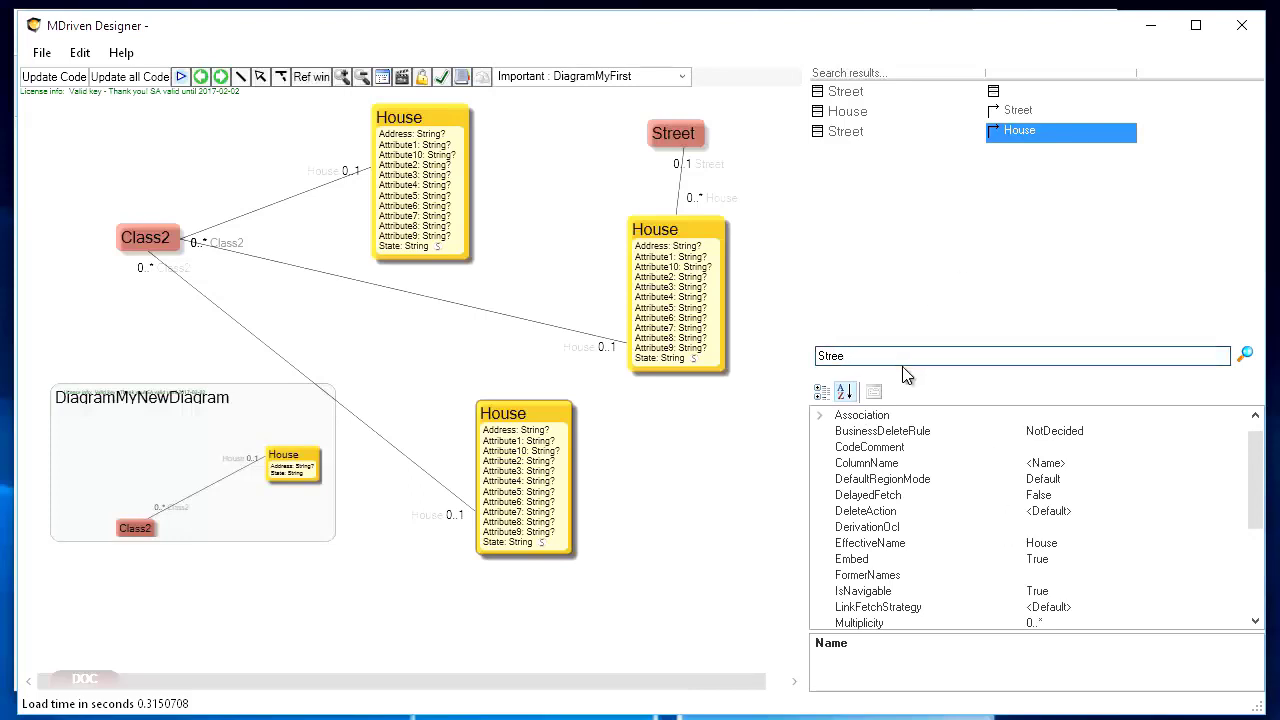
drag(871, 357, 804, 358)
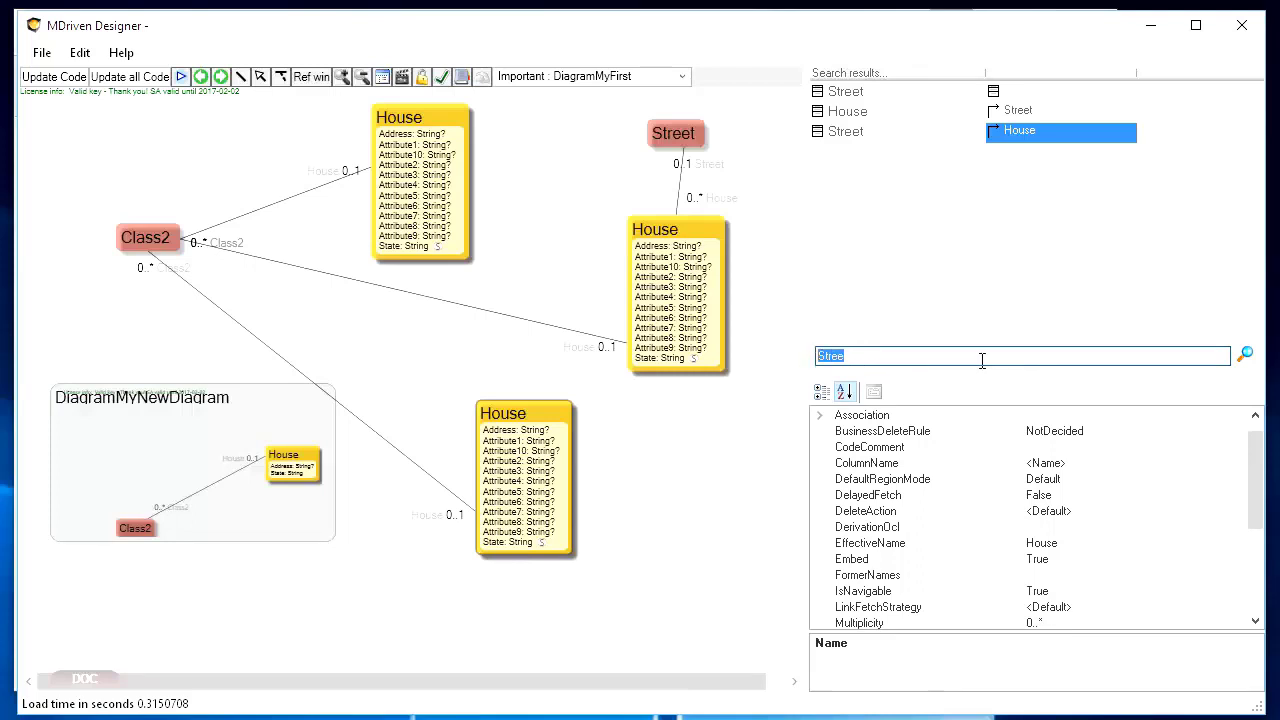
key(BackSpace)
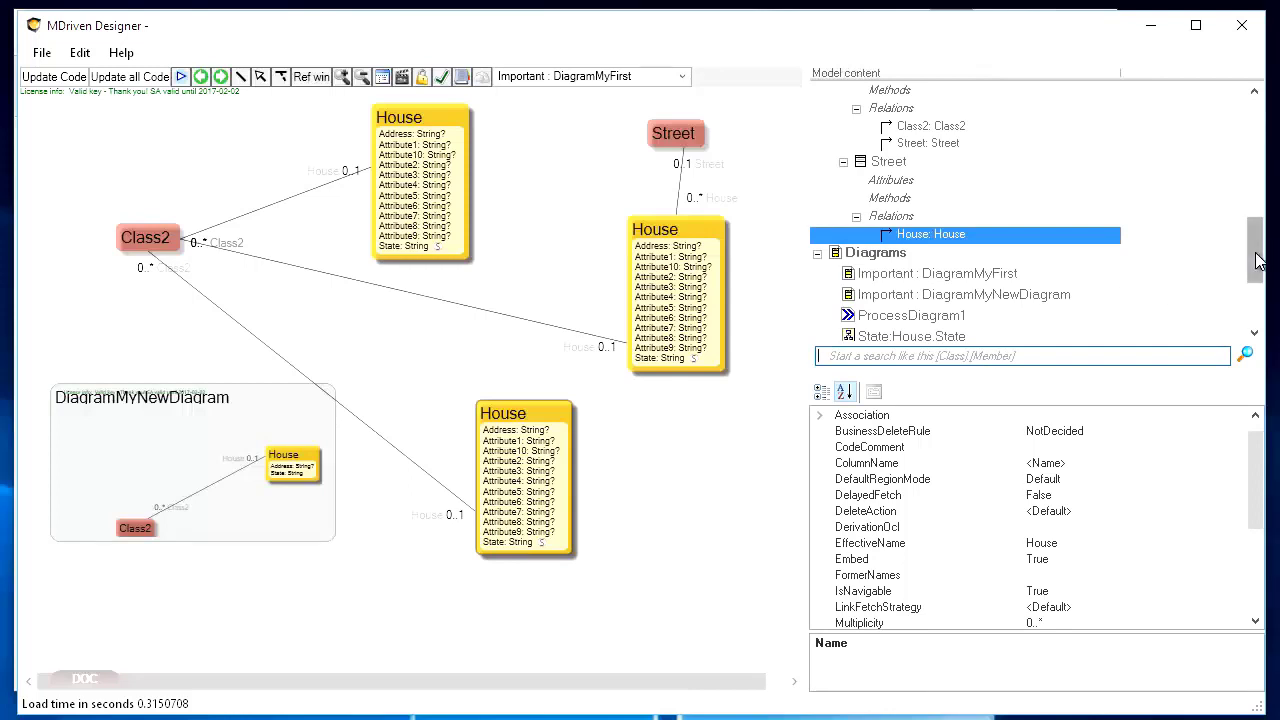
drag(1254, 262, 1250, 128)
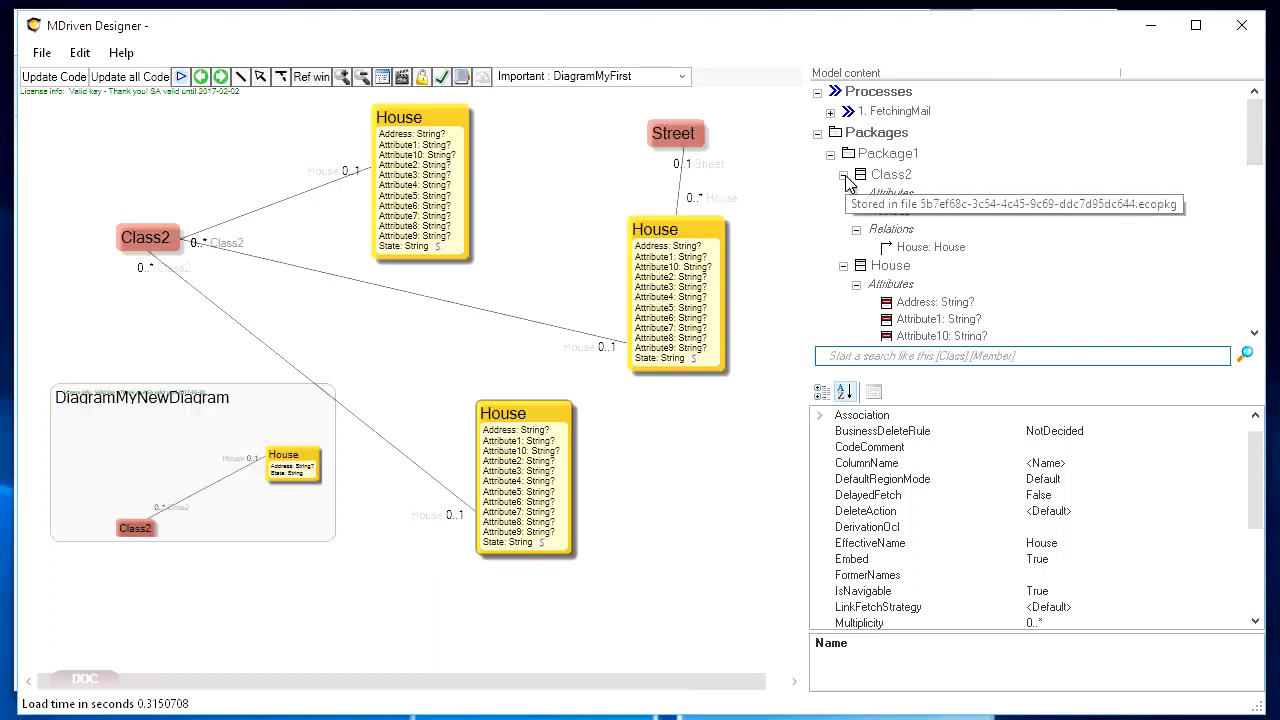
click(864, 357)
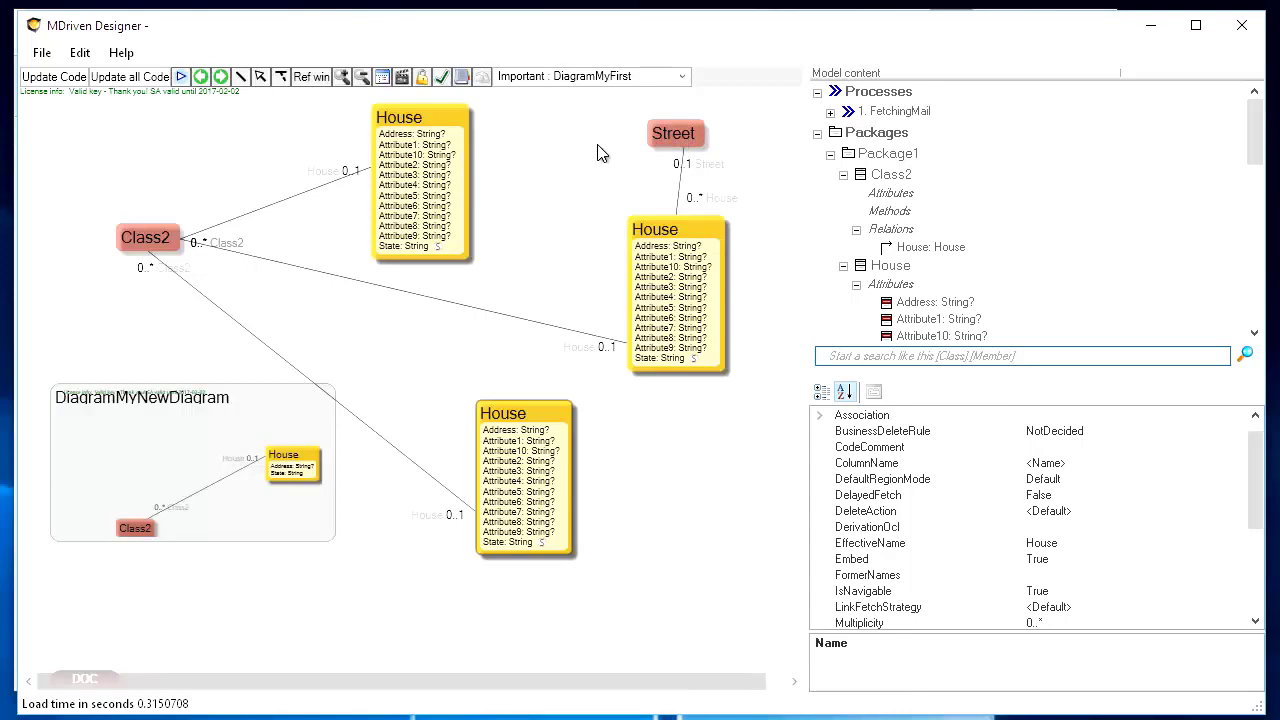
right_click(669, 136)
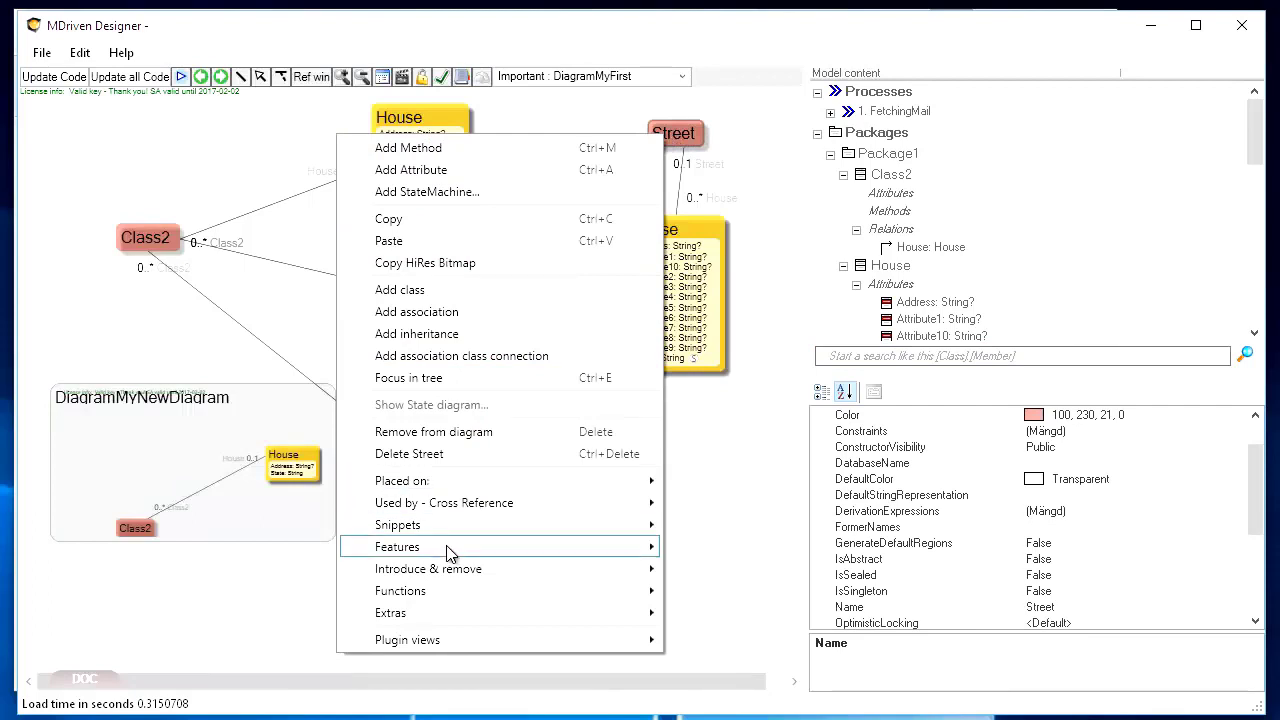
mouse_move(447, 553)
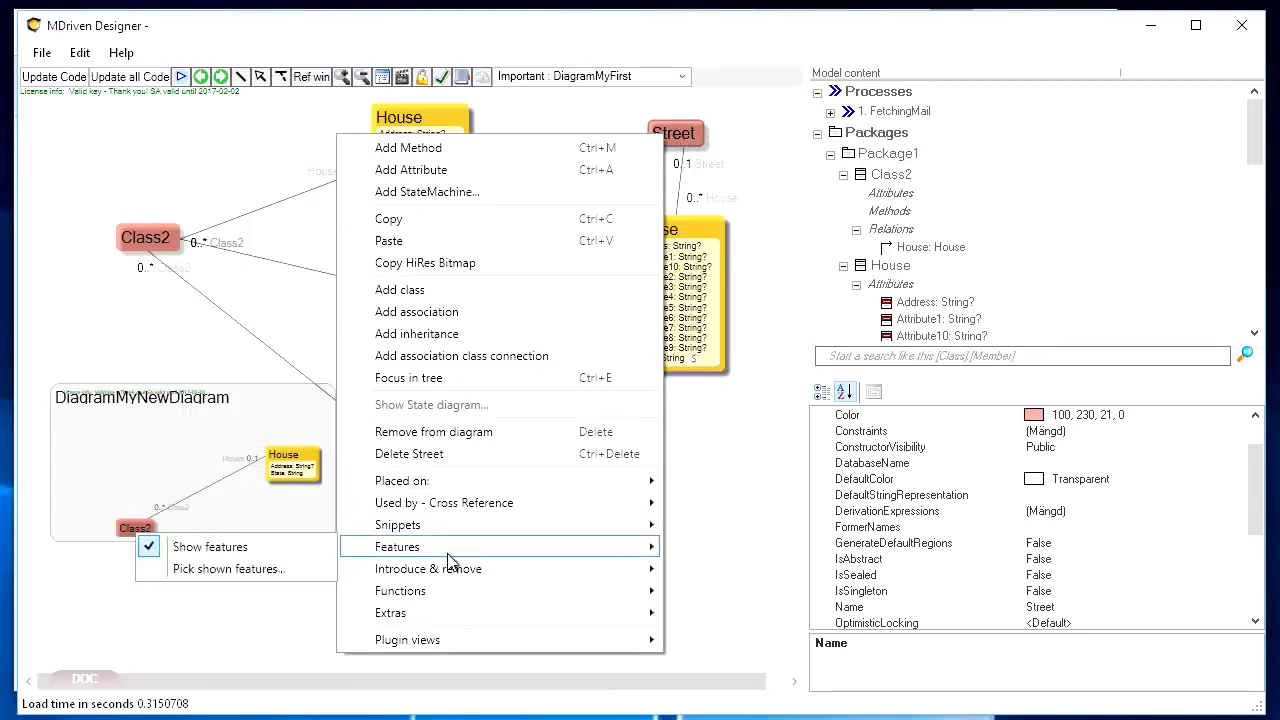
mouse_move(450, 576)
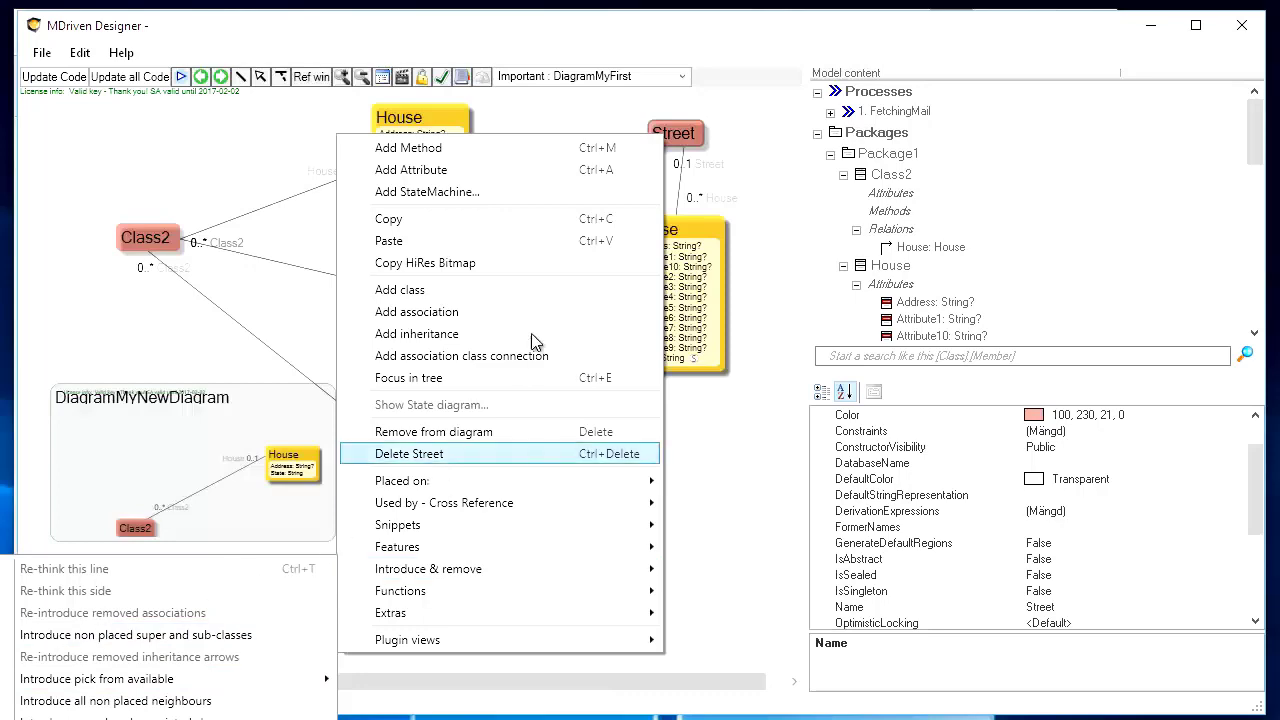
click(807, 192)
Step: Widen the diagram area and move the Street class to its far upper-right corner
drag(808, 195, 990, 197)
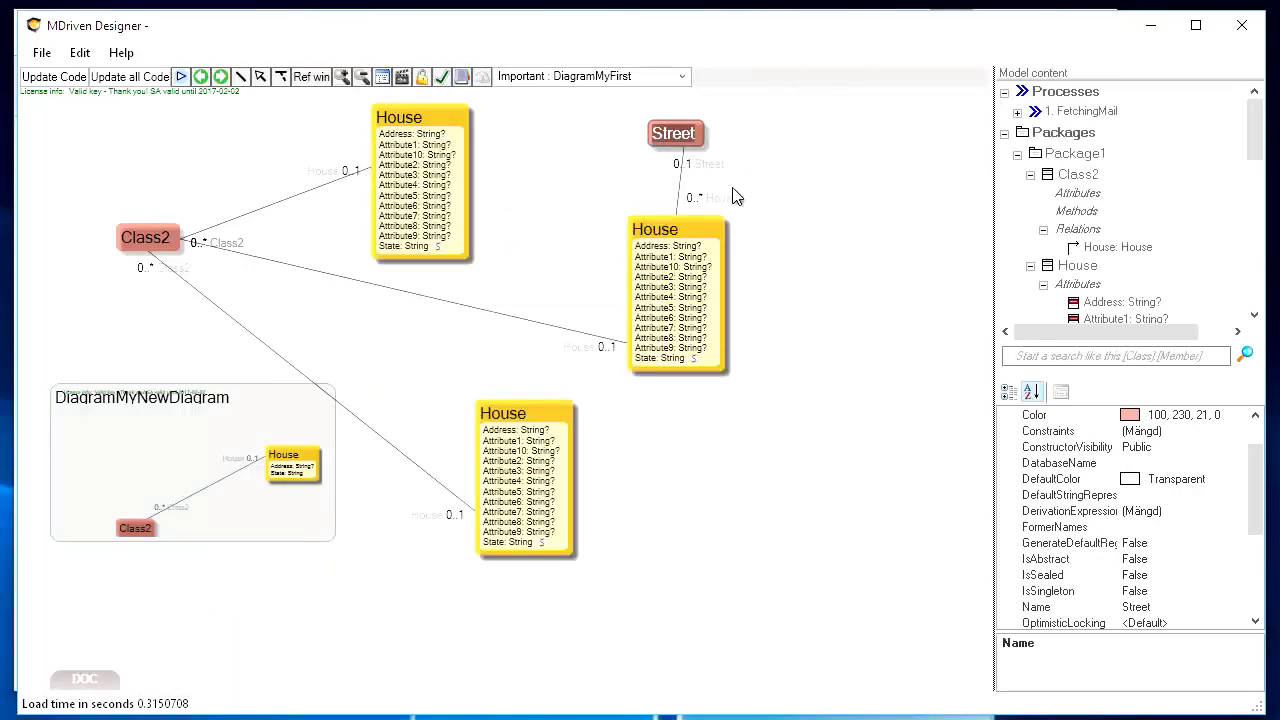
drag(668, 132, 931, 115)
Step: Introduce all non placed neighbours of the Street class into the diagram
right_click(929, 115)
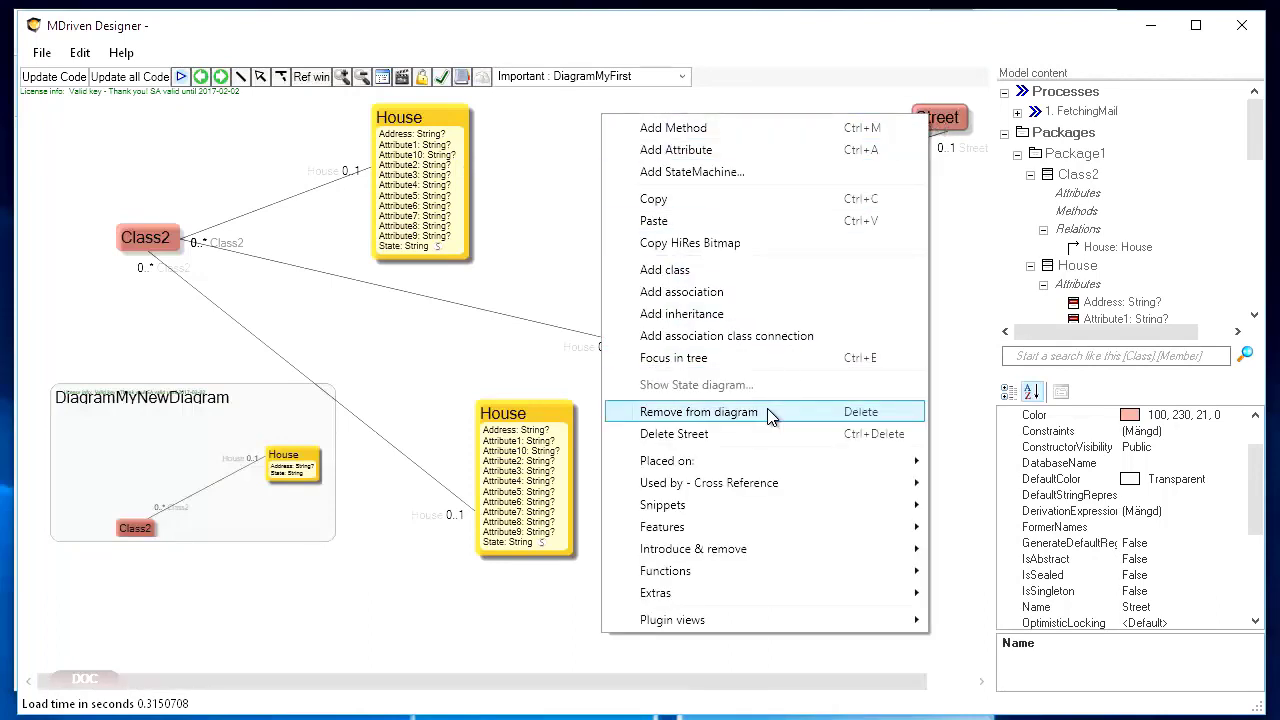
mouse_move(733, 554)
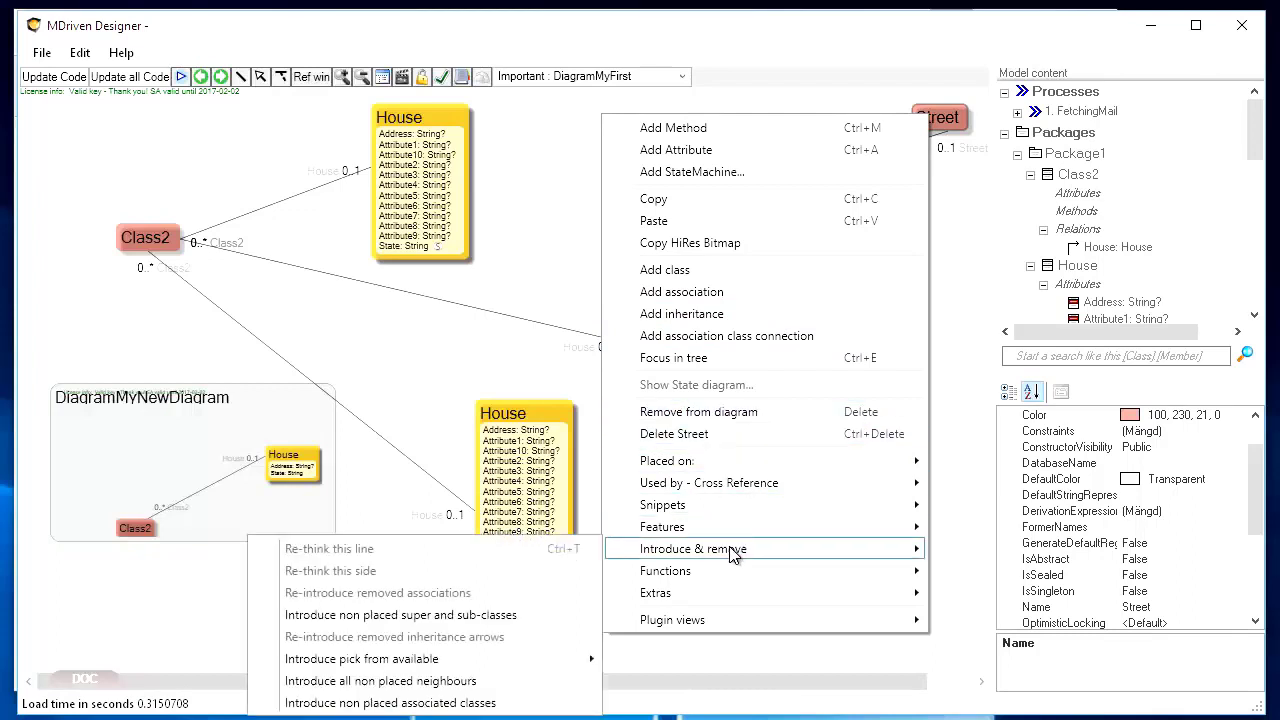
mouse_move(445, 660)
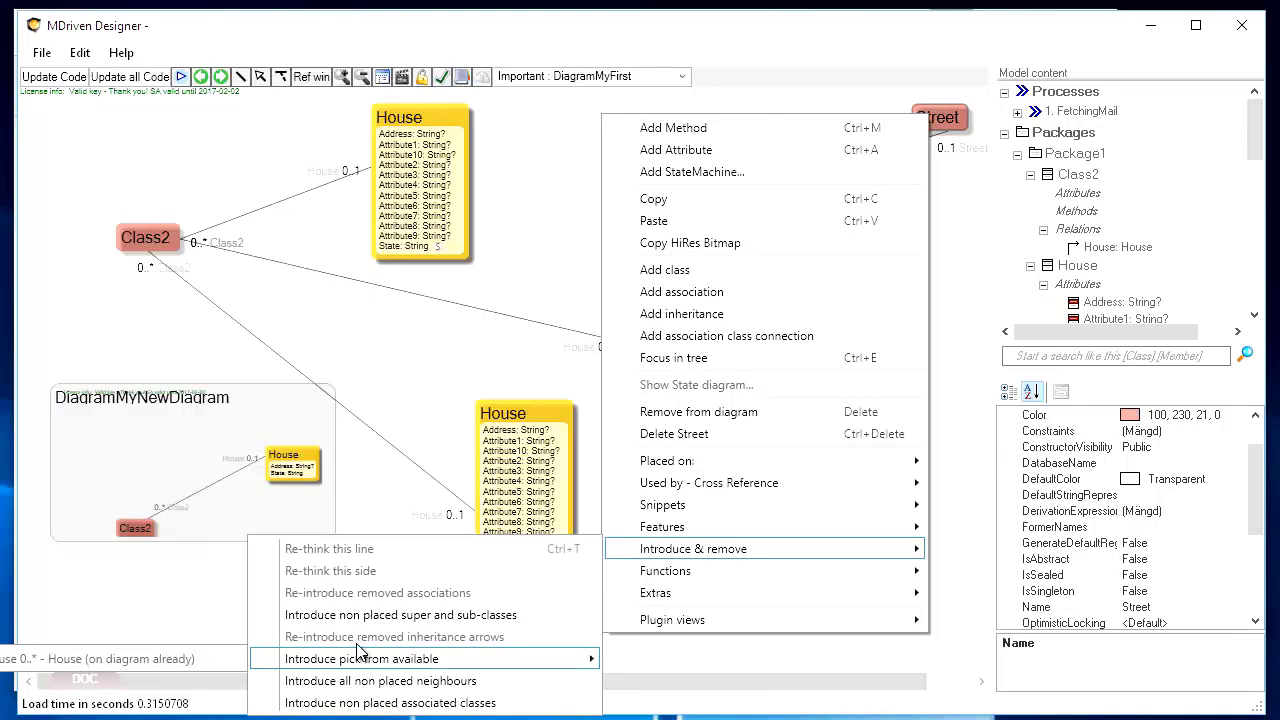
mouse_move(352, 660)
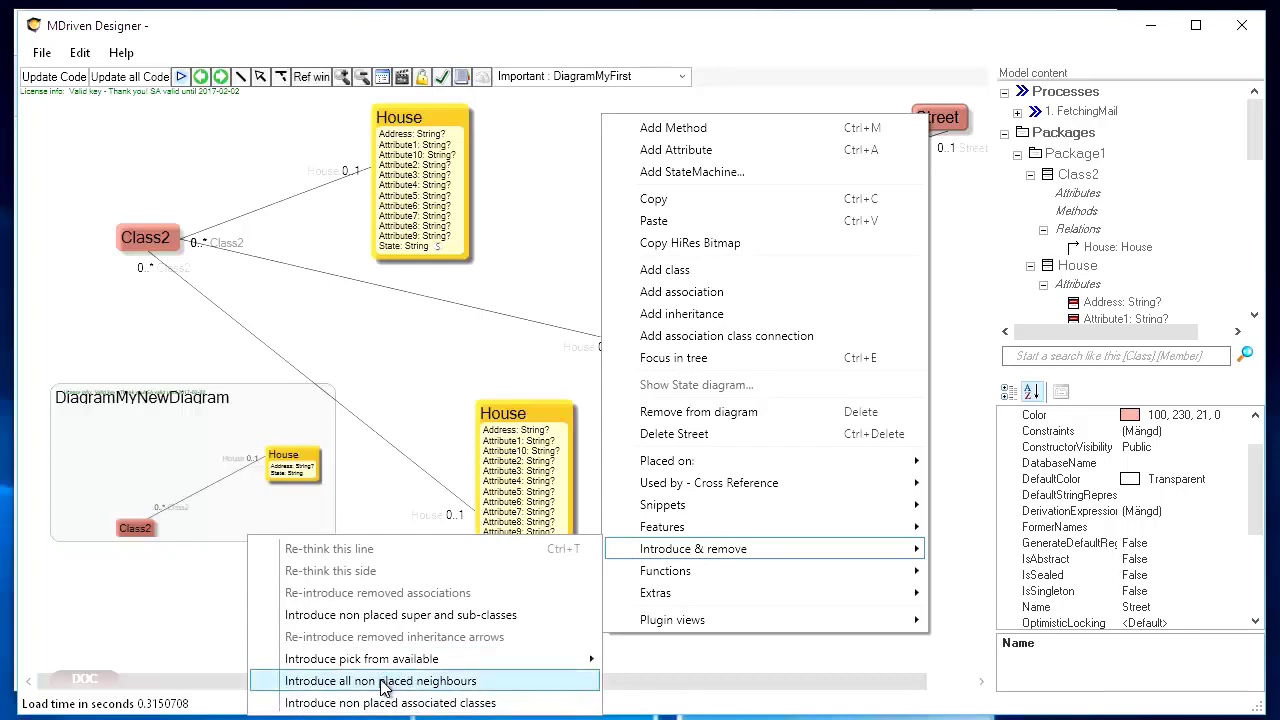
click(383, 684)
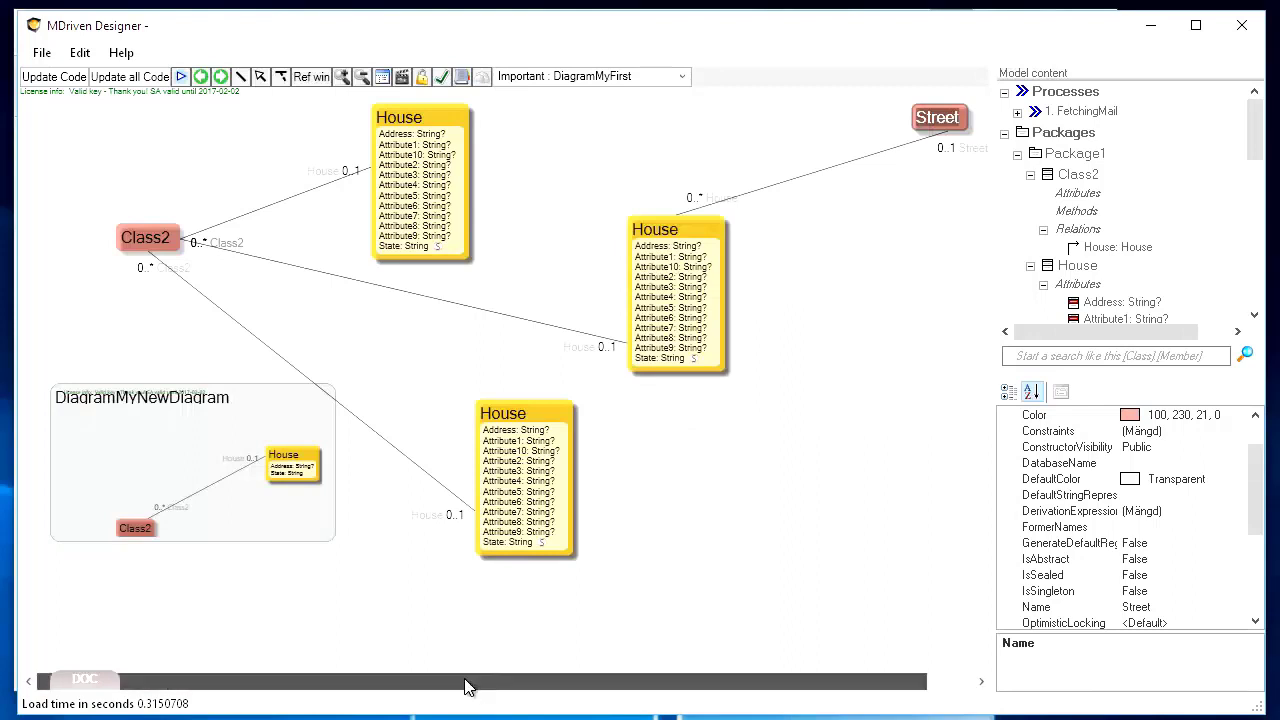
Step: Remove the association line between Street and the middle House from the diagram
drag(466, 684, 658, 684)
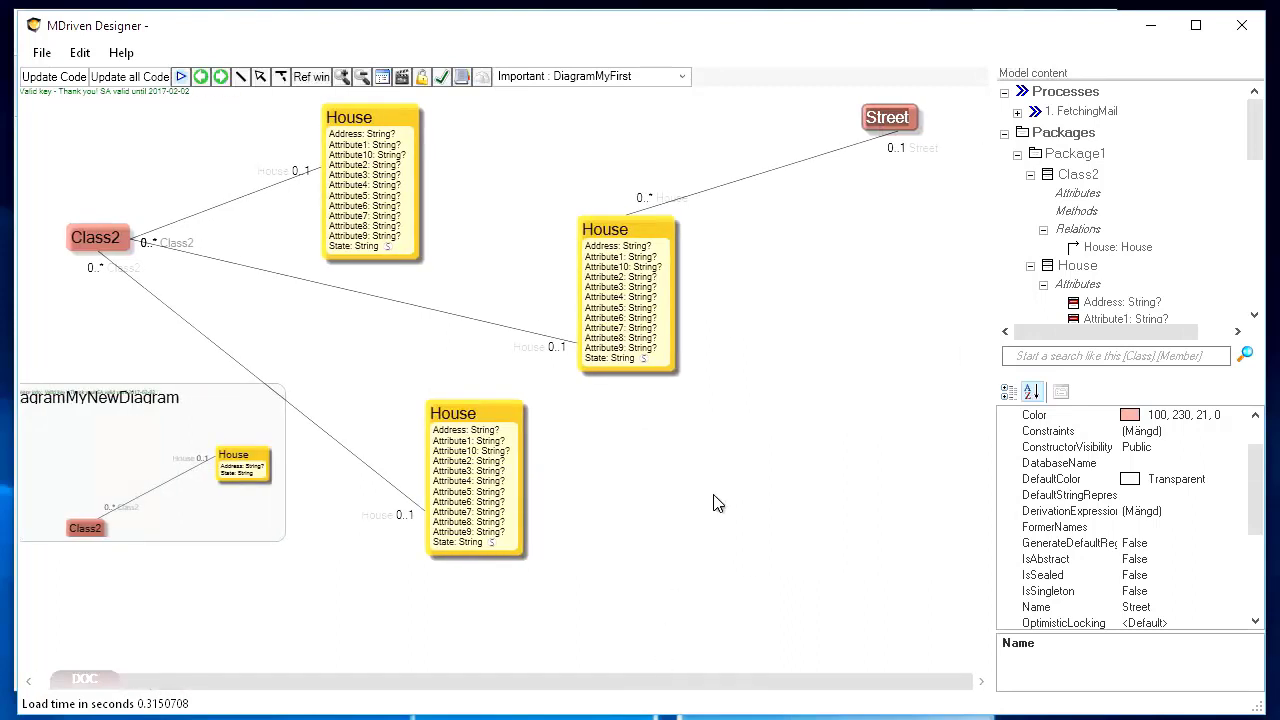
click(808, 175)
click(802, 163)
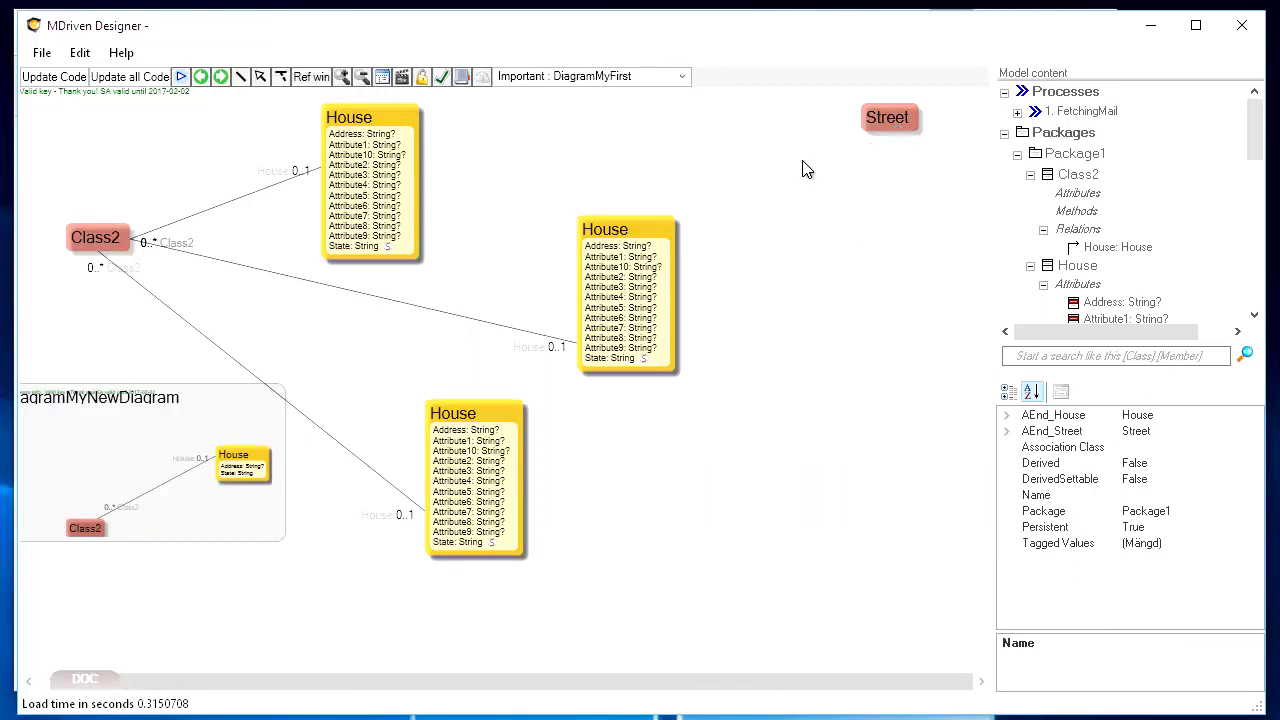
Step: Re-introduce the removed associations of the Street class
right_click(881, 117)
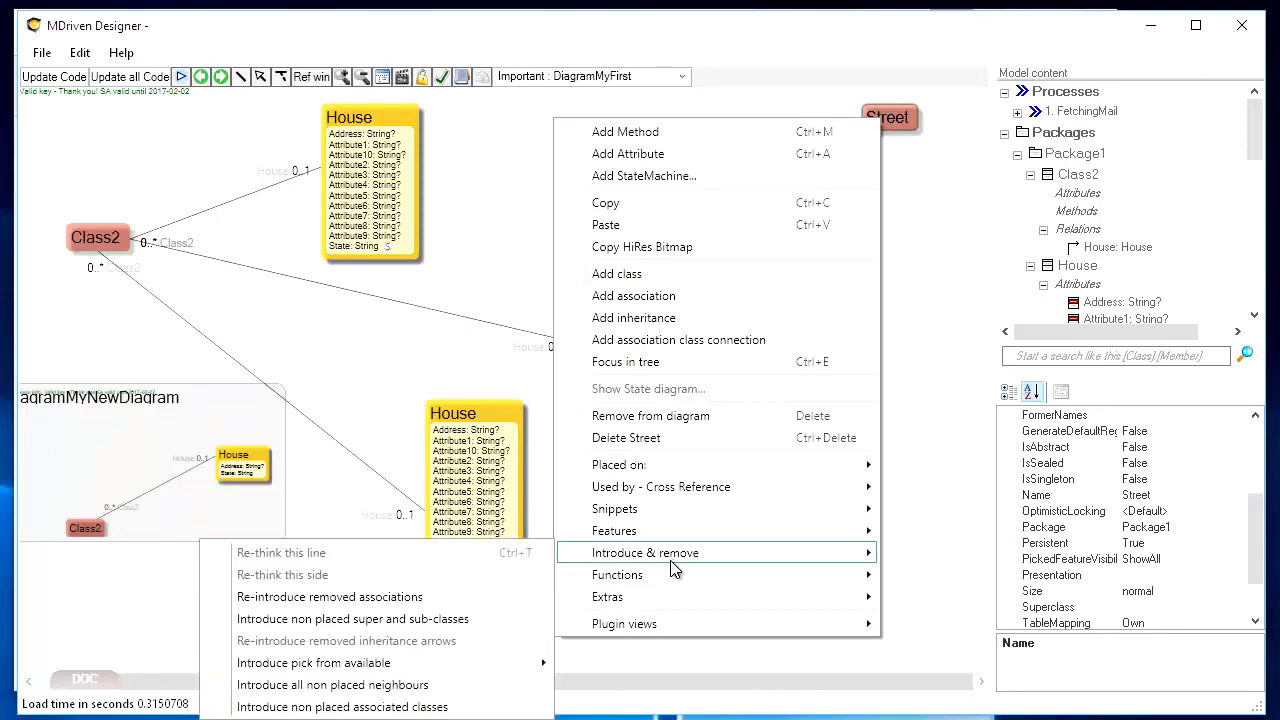
mouse_move(659, 580)
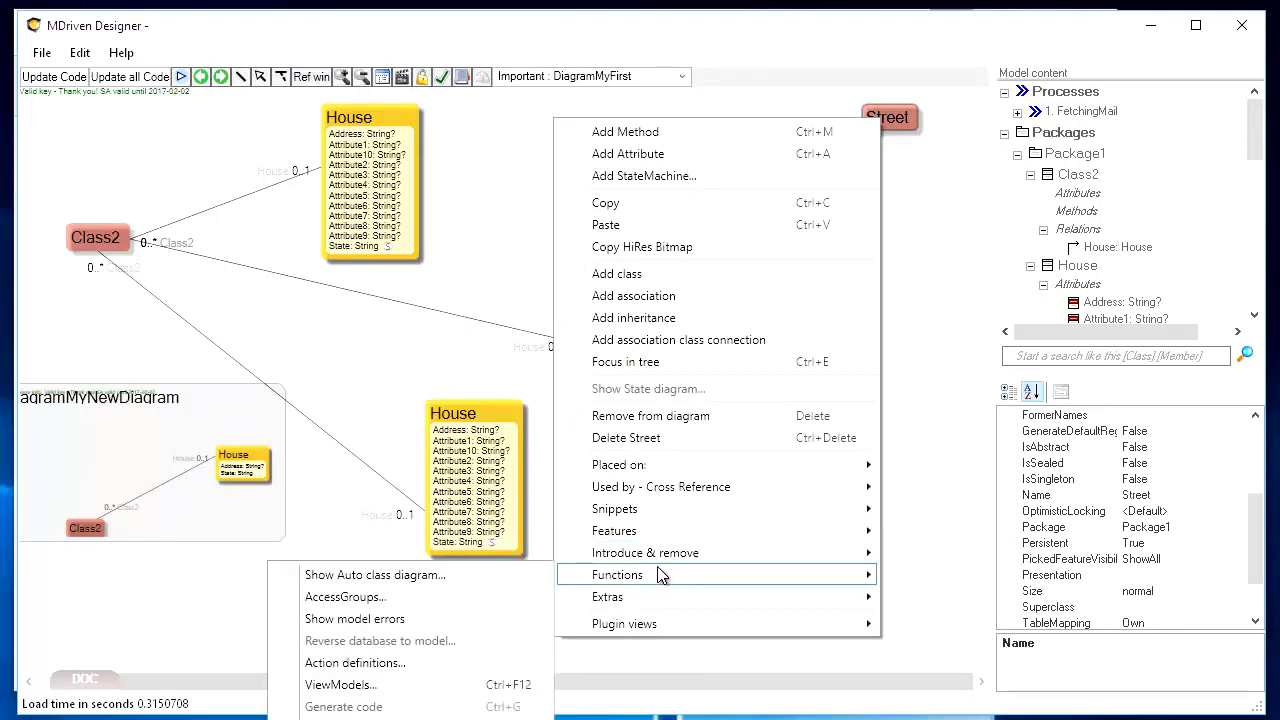
mouse_move(665, 556)
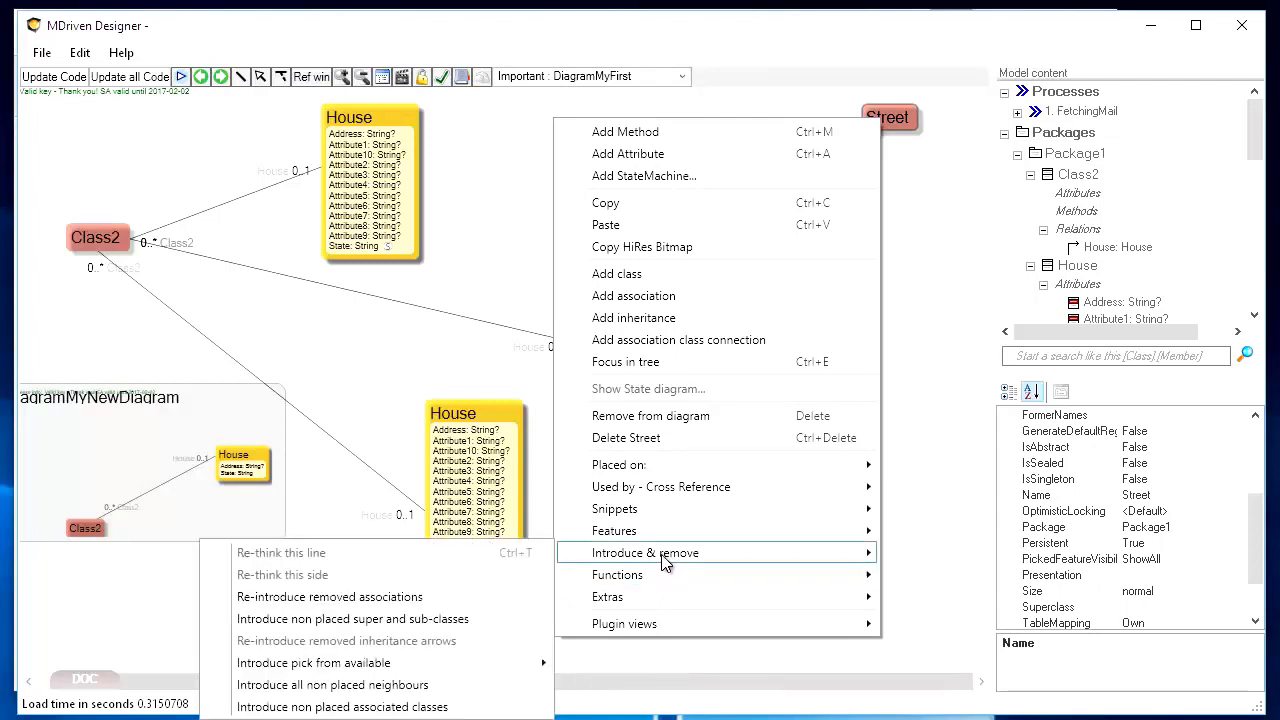
click(376, 598)
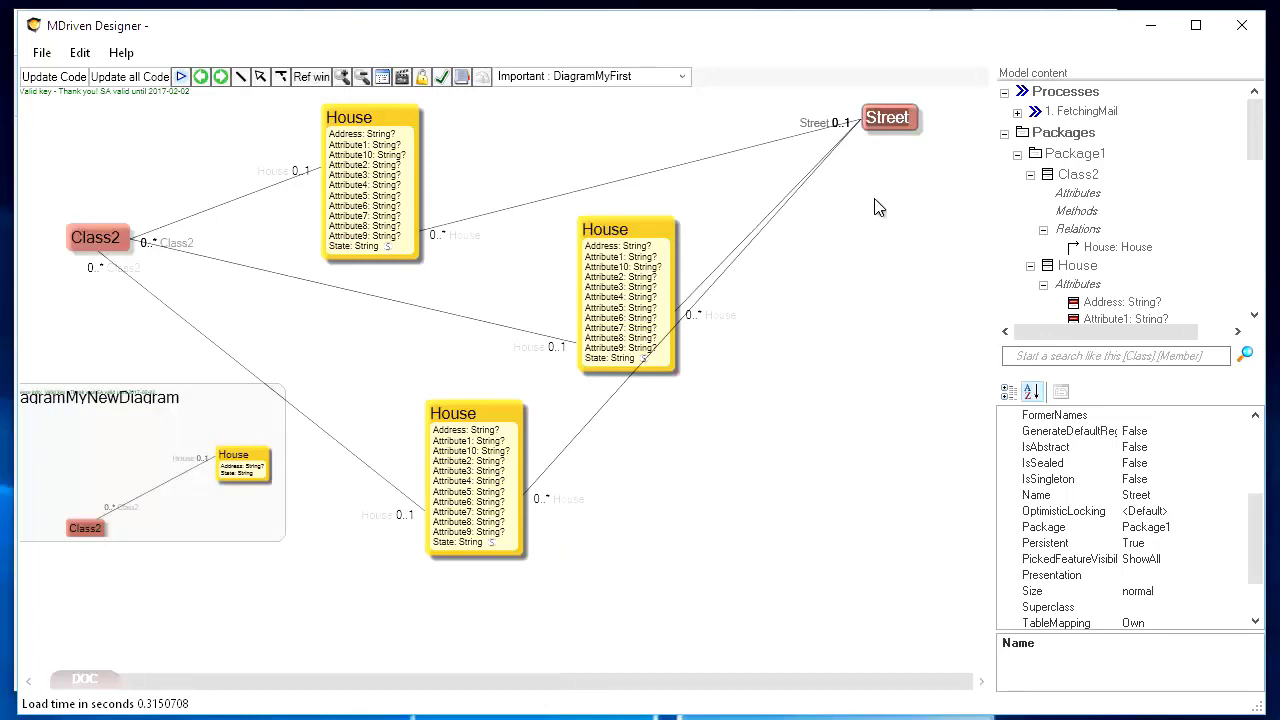
Step: Move Street down-left and the middle House up-left, and lower the attachment point of Street's line on the lowest House
drag(886, 120, 846, 168)
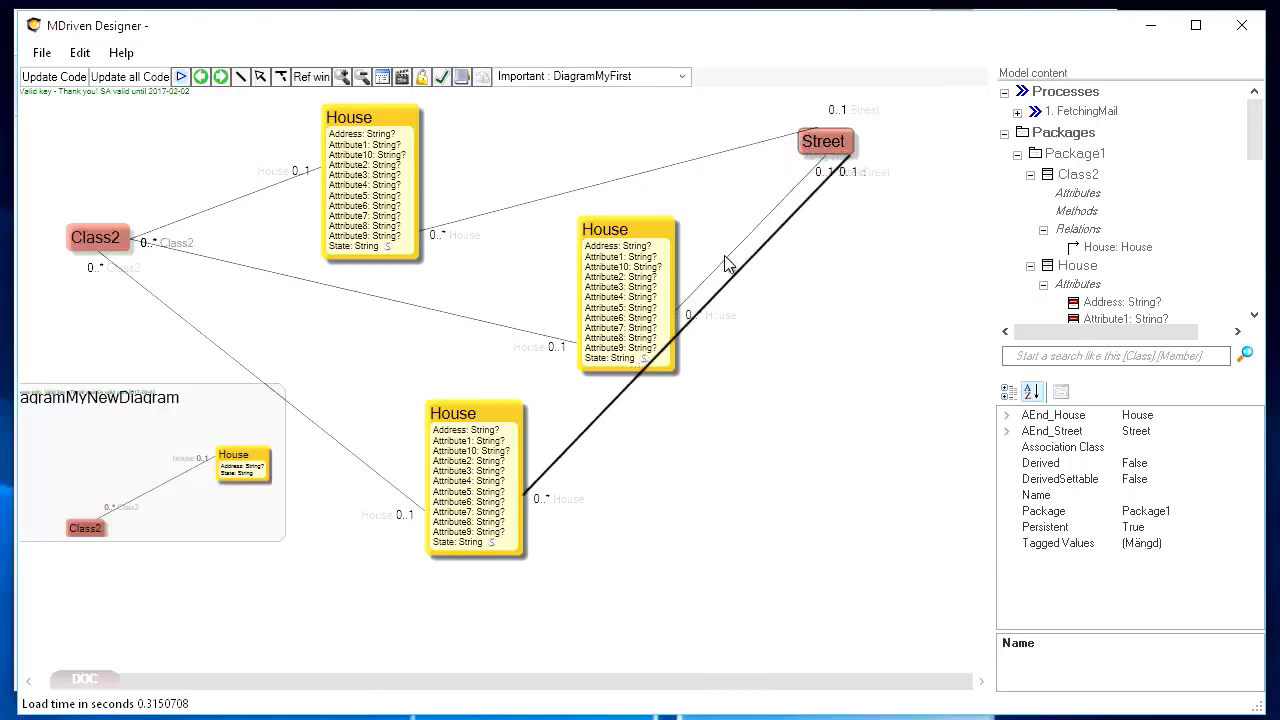
drag(646, 286, 650, 244)
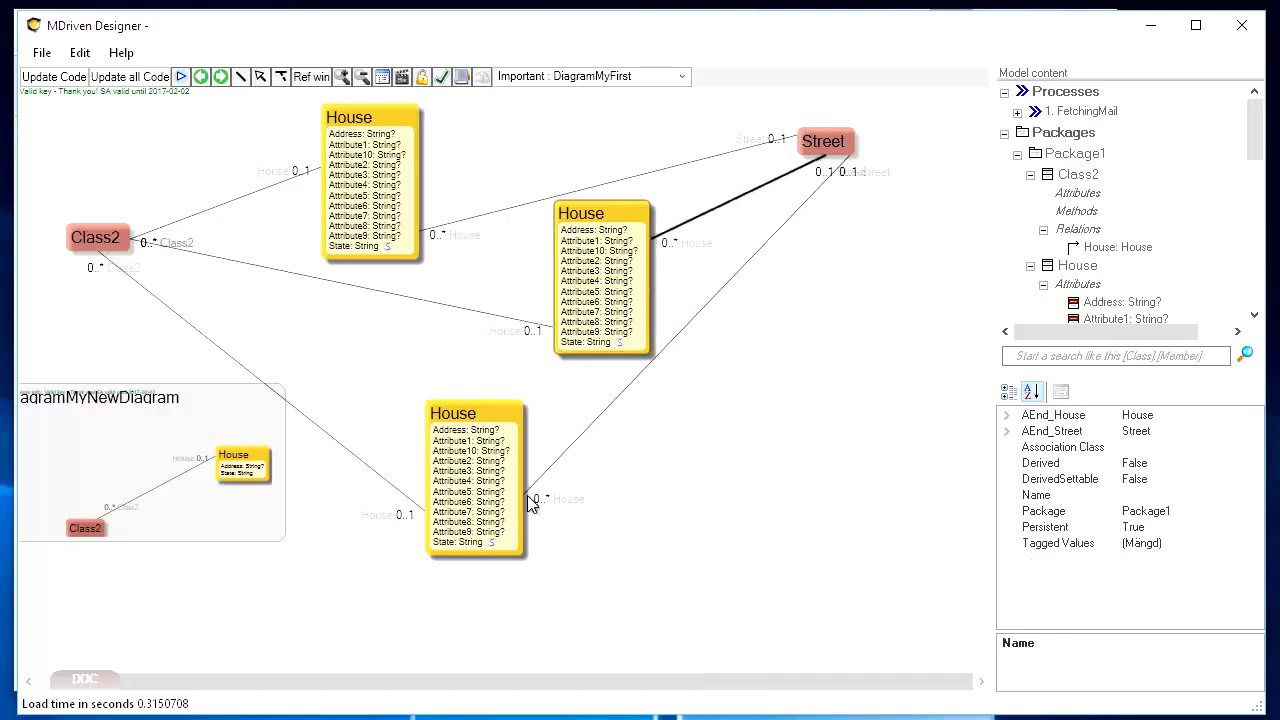
drag(527, 495, 525, 510)
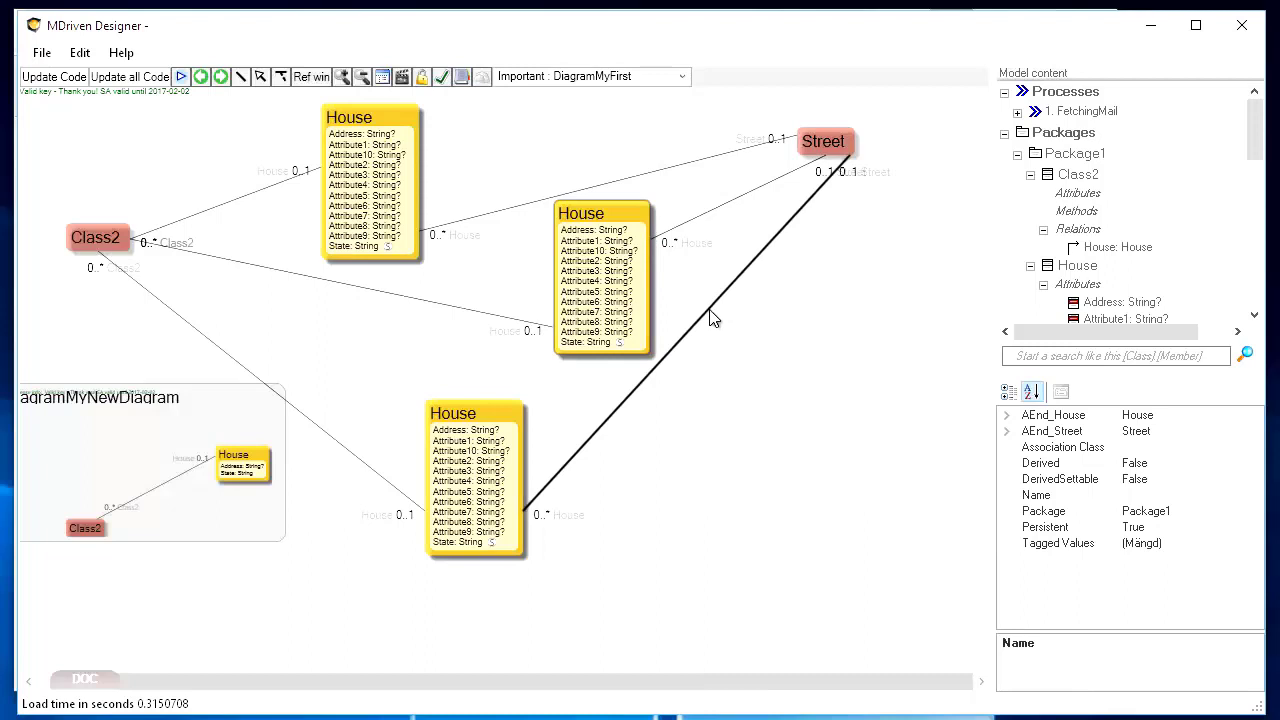
Step: Bend the line between Street and the lowest House at three points into a zigzag
drag(712, 318, 845, 518)
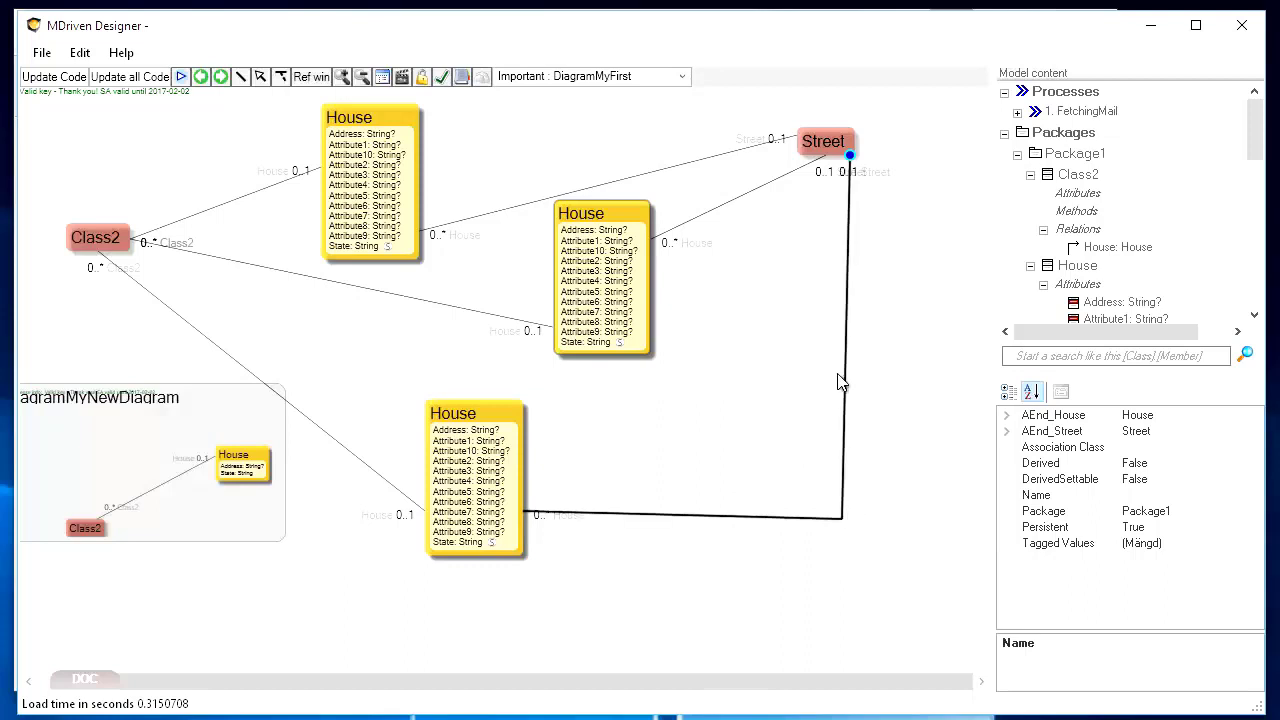
drag(849, 367, 754, 376)
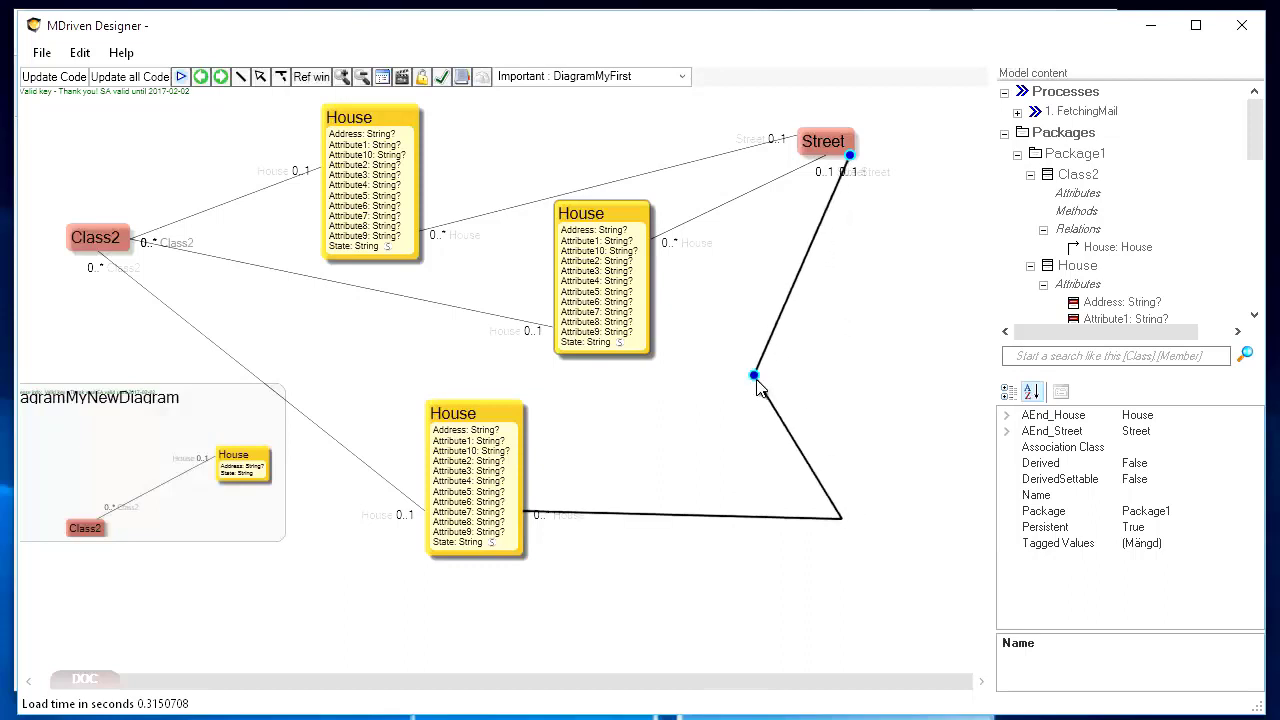
drag(800, 285, 849, 278)
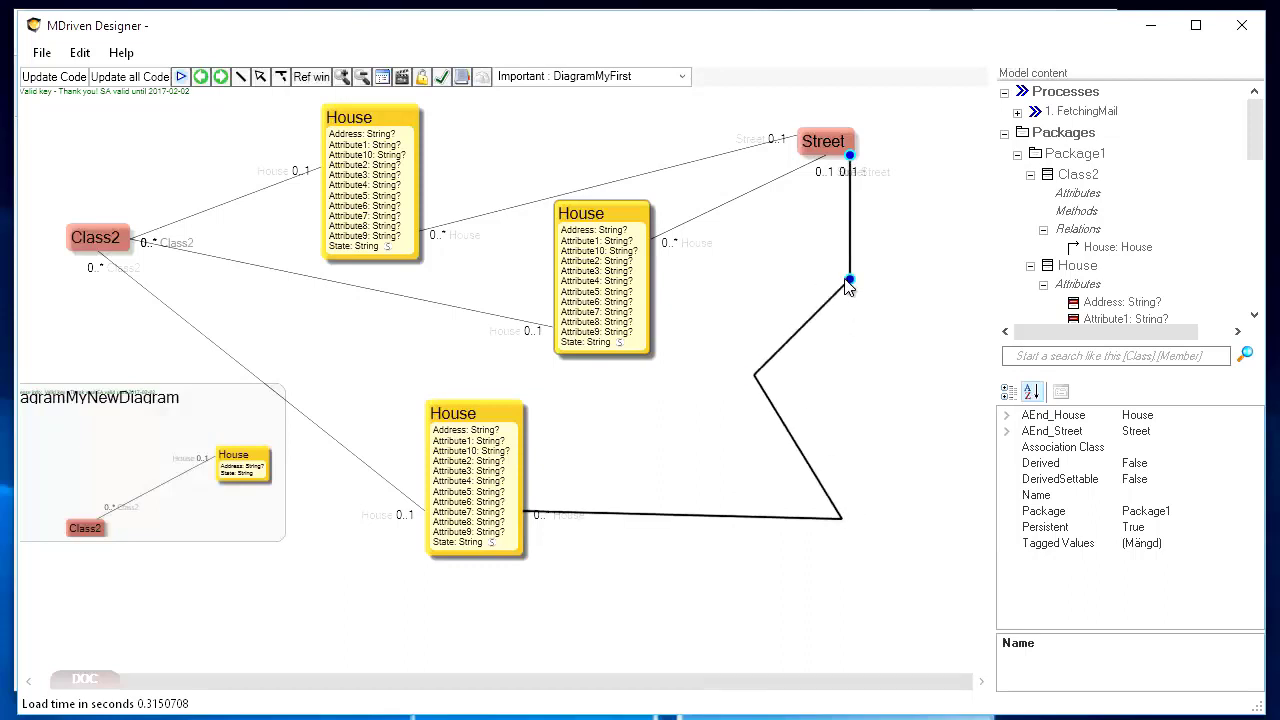
Step: Toggle the bent line to a square line and route it with one corner below Street, level with the lowest House
right_click(850, 210)
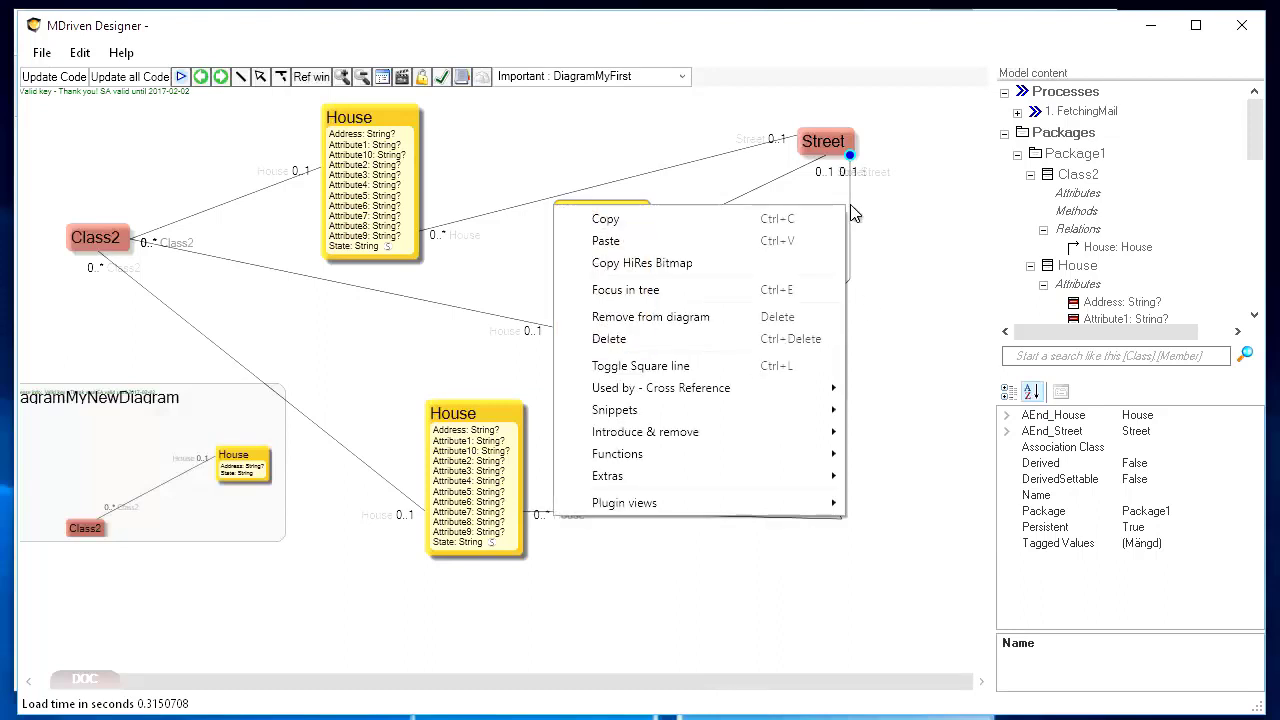
click(679, 371)
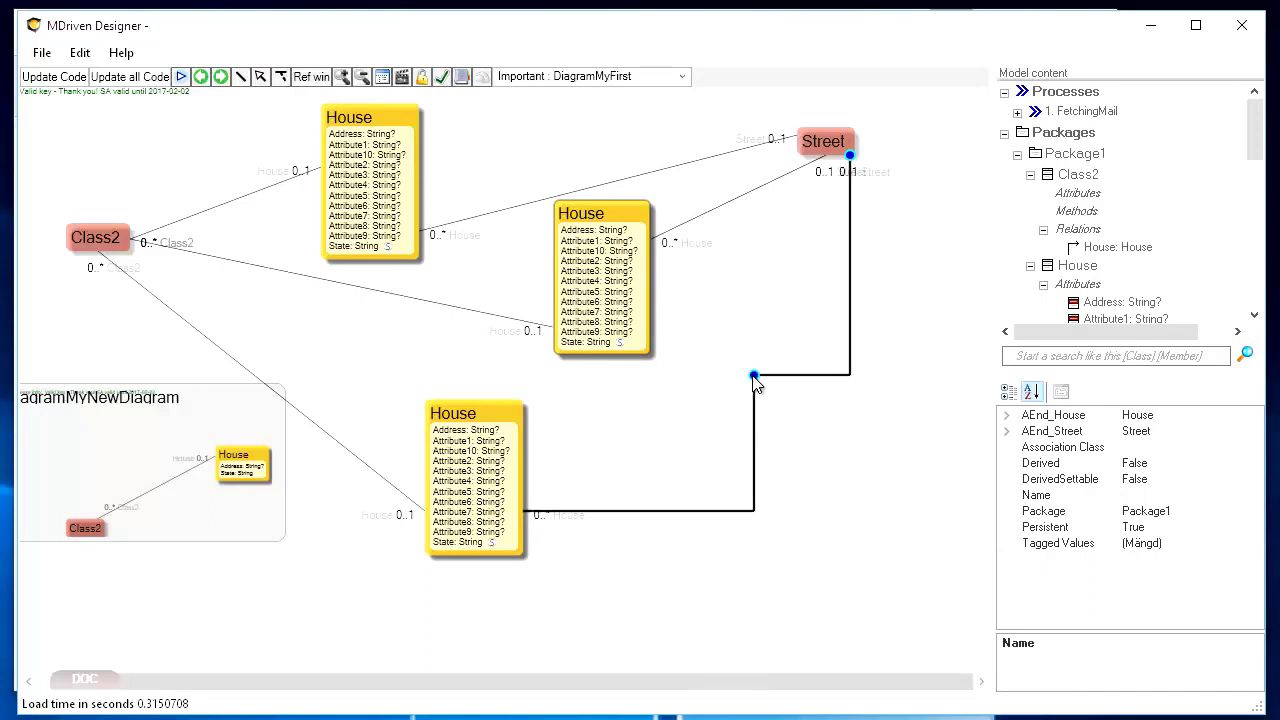
drag(754, 377, 850, 516)
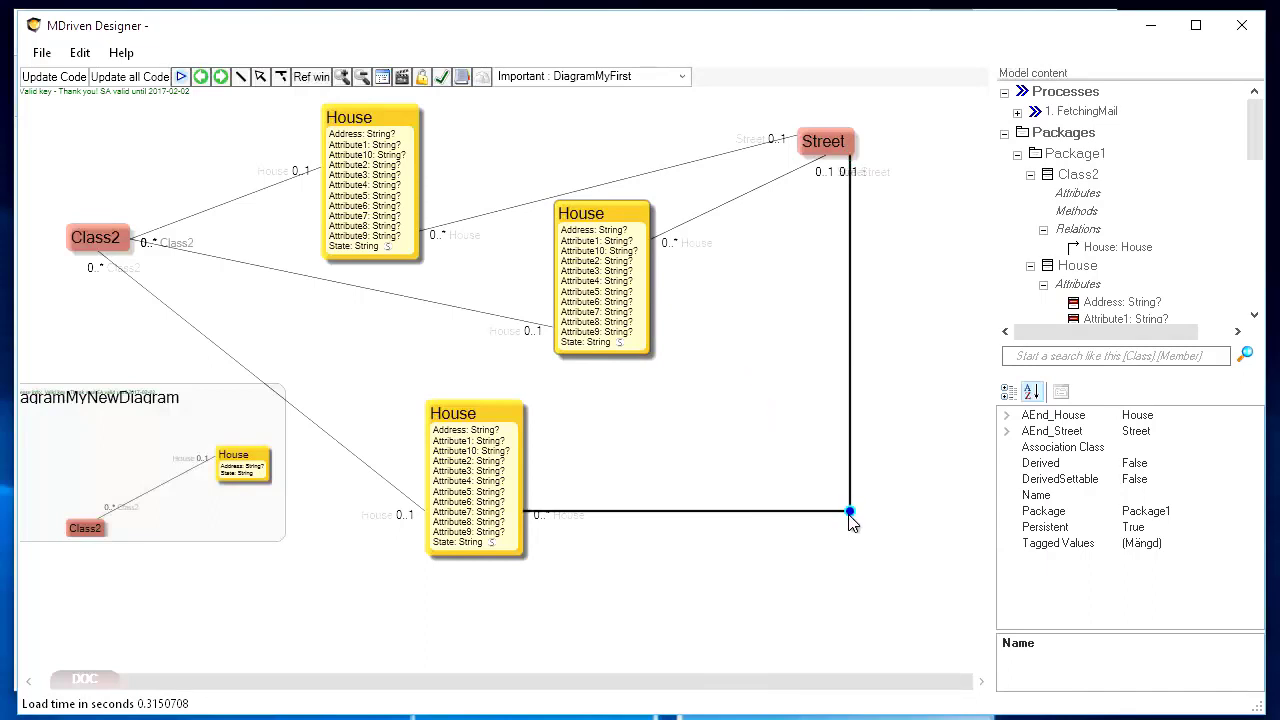
Step: Shift the square line's segments, ending with one slightly lower corner below Street, and move the middle House slightly down
drag(851, 467, 682, 371)
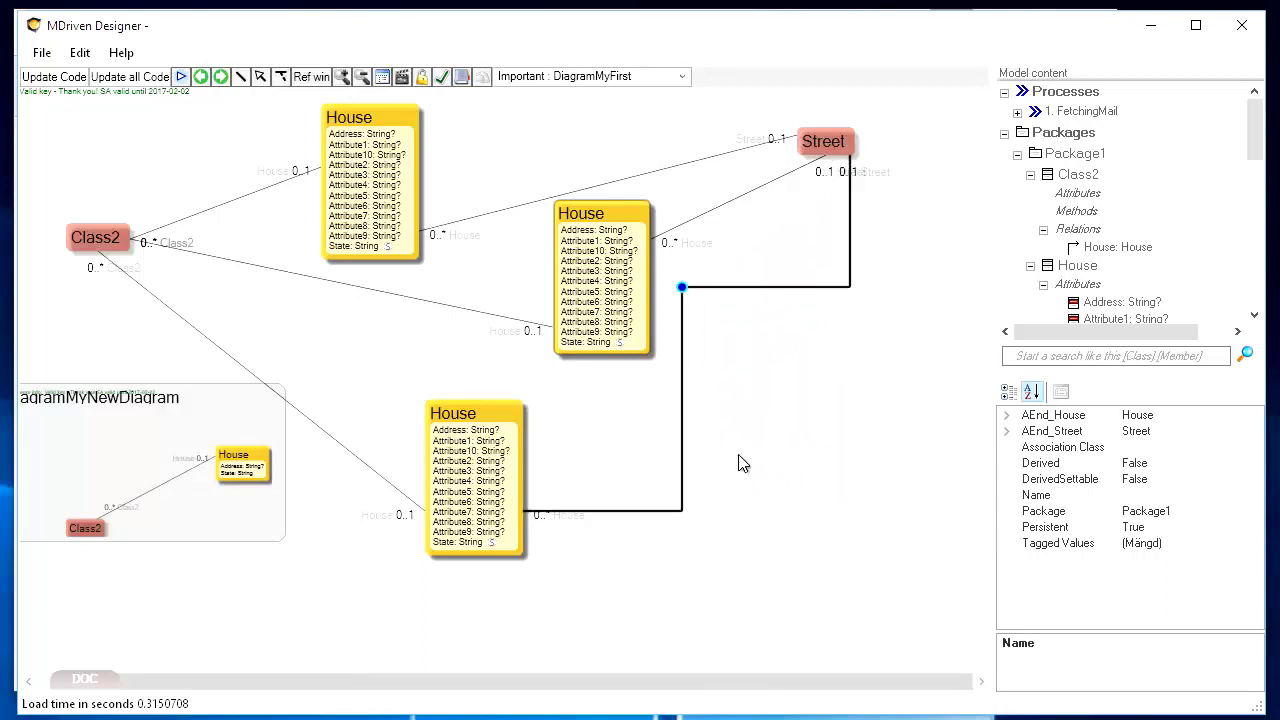
drag(768, 289, 767, 528)
drag(657, 514, 659, 526)
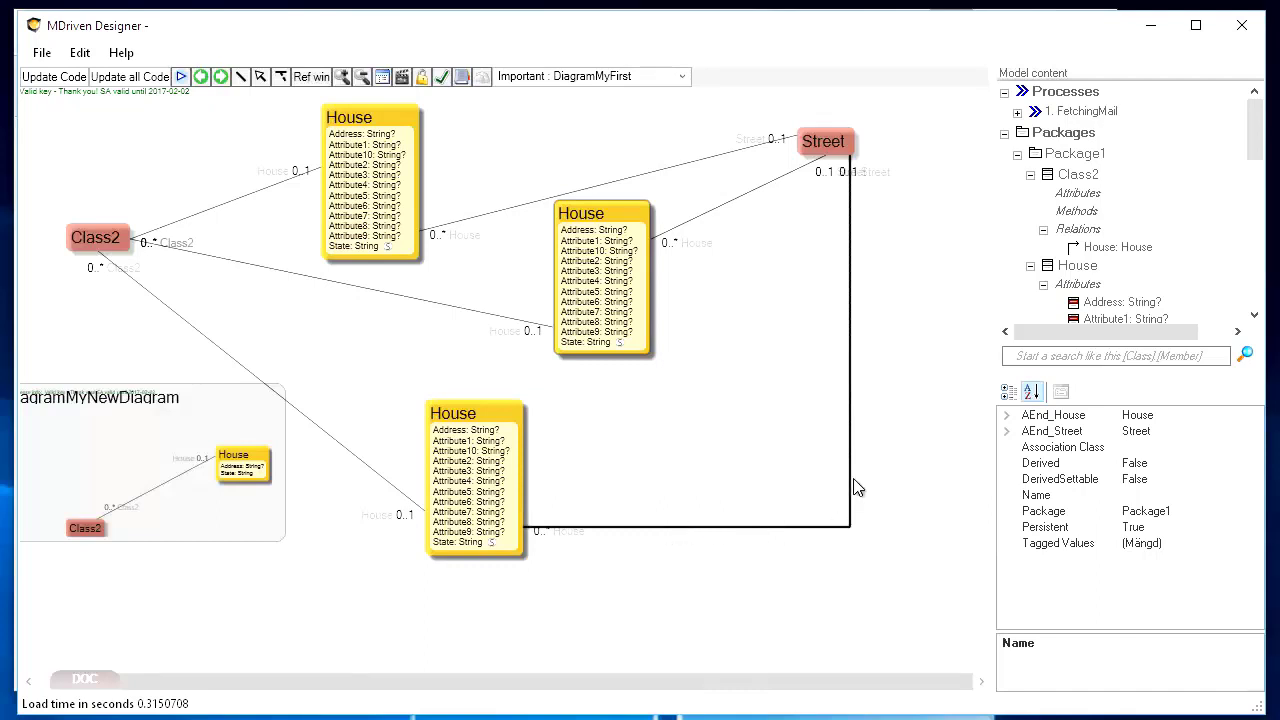
drag(641, 245, 645, 261)
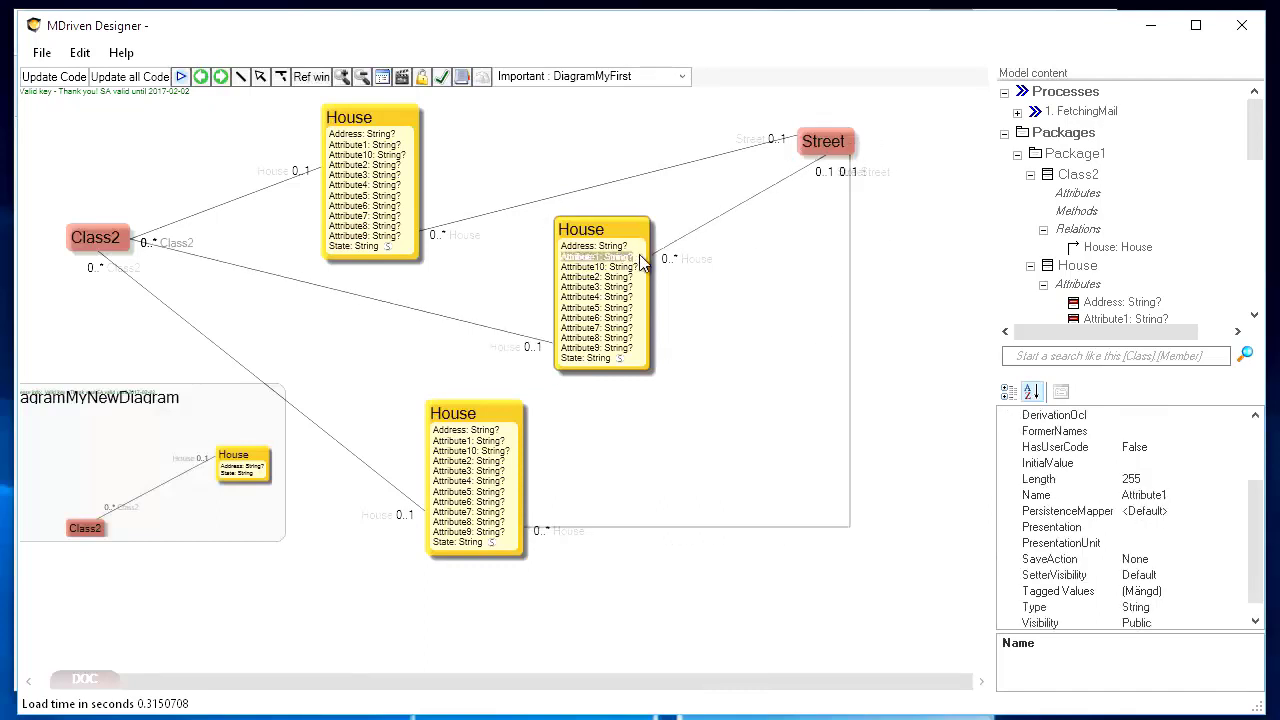
Step: Toggle the association line between Street and the middle House to a square line
click(754, 205)
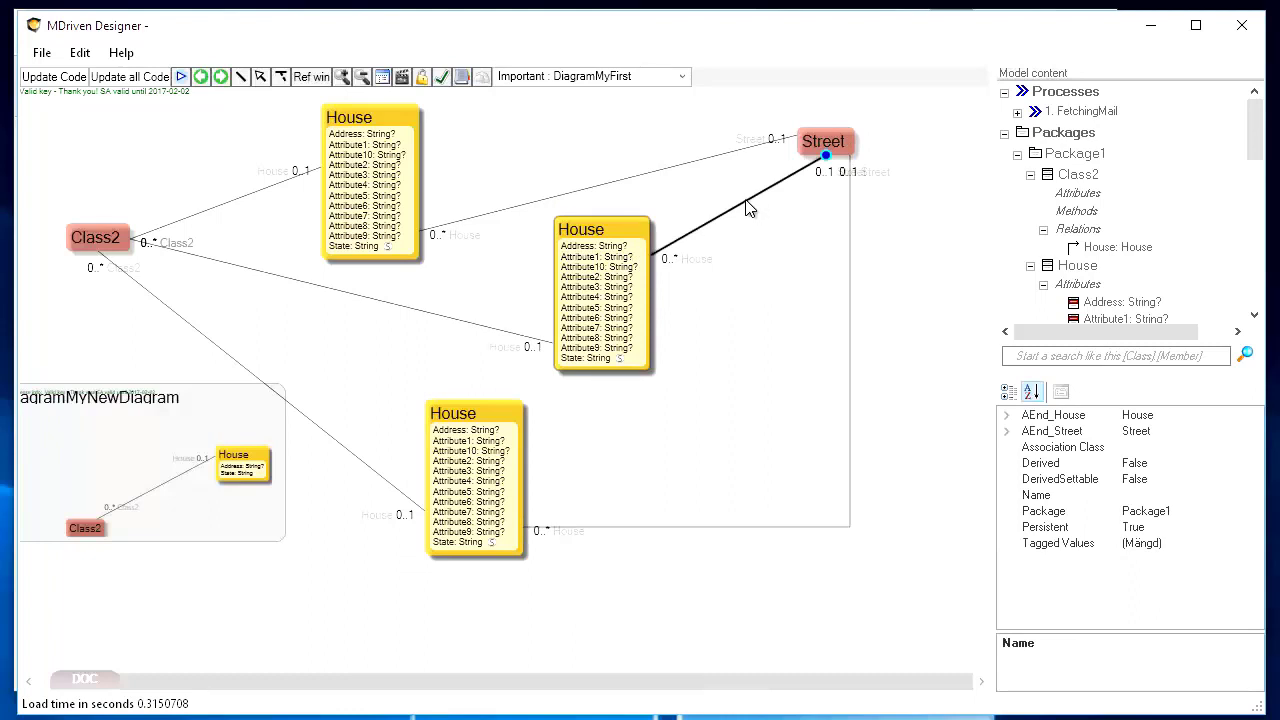
right_click(750, 207)
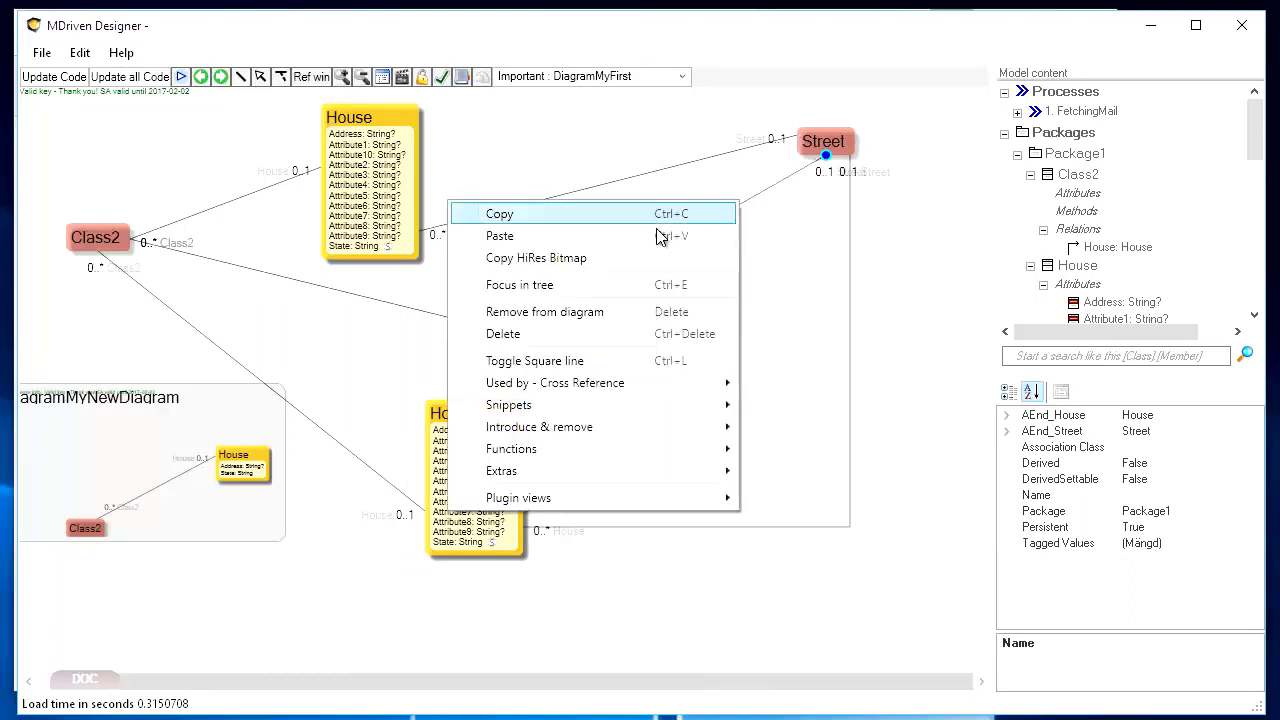
click(573, 367)
Step: Set the diagram's SquareNewAssociations to True and draw a new association from Class2 to the upper House
click(730, 353)
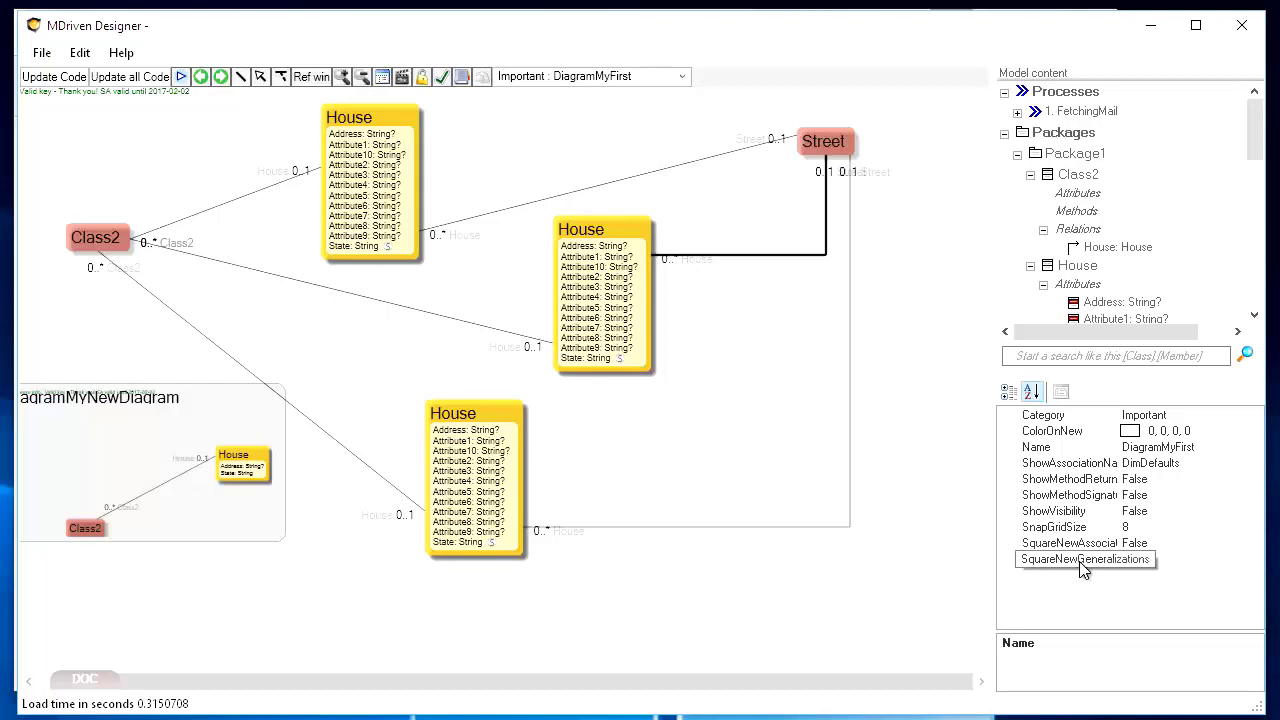
click(1204, 542)
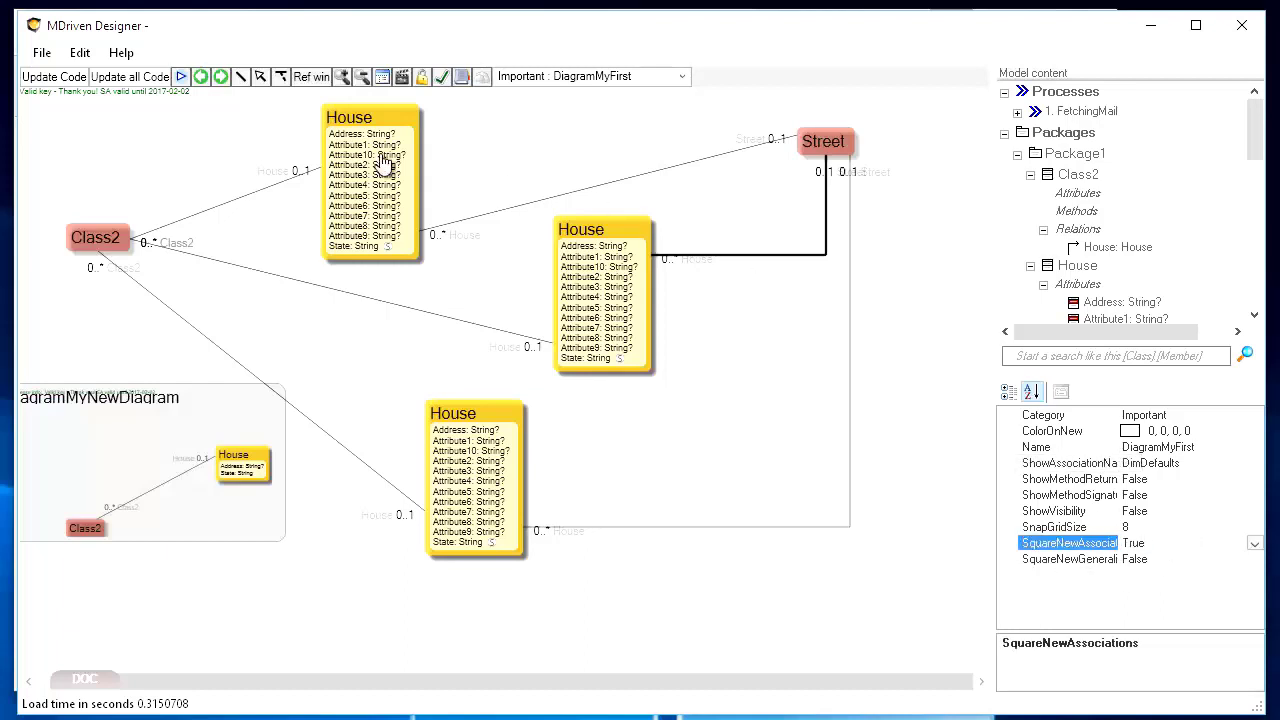
click(241, 77)
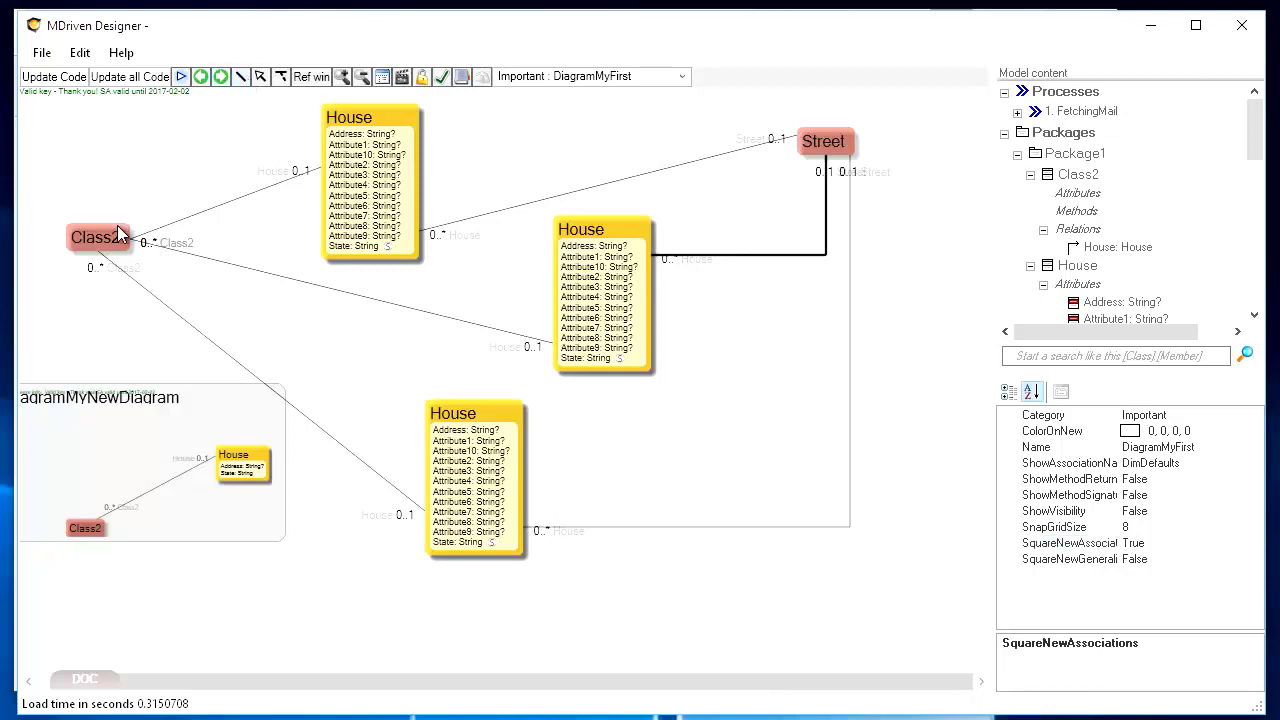
click(125, 238)
click(333, 150)
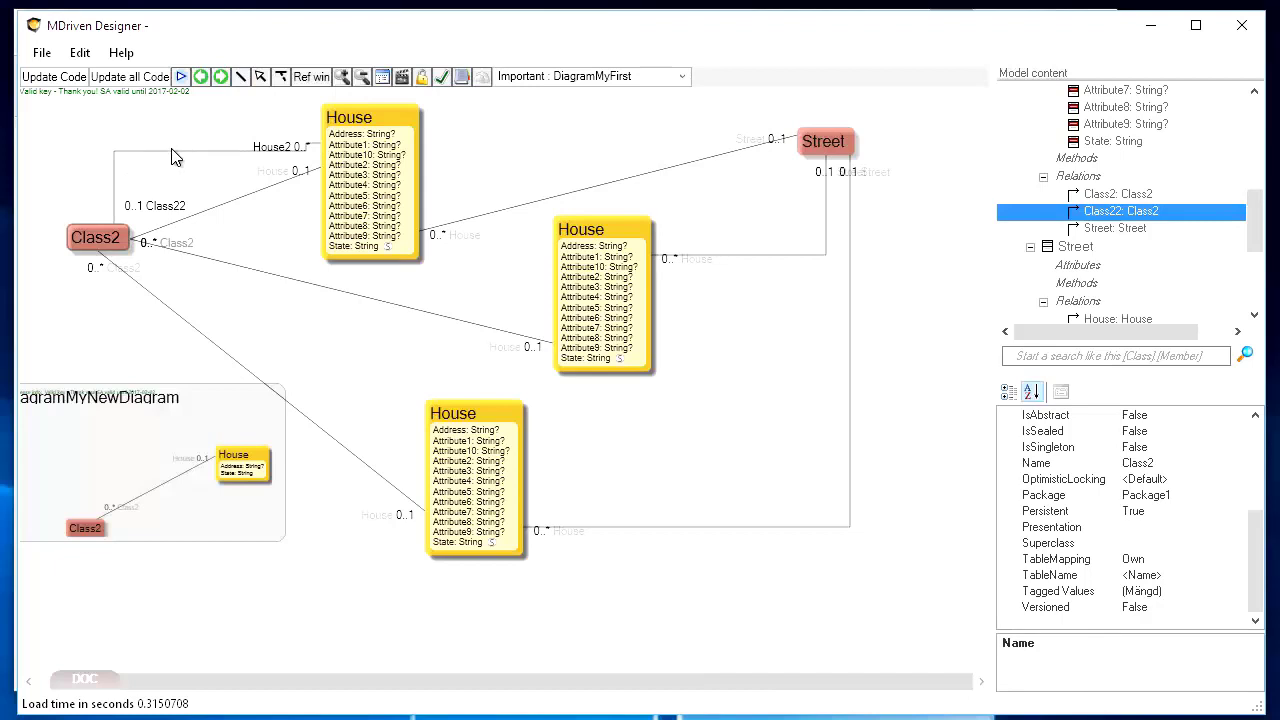
Step: Raise the new square line's horizontal segment and slightly reposition the upper House, Class2 and the nested DiagramMyNewDiagram
drag(172, 151, 173, 144)
click(171, 166)
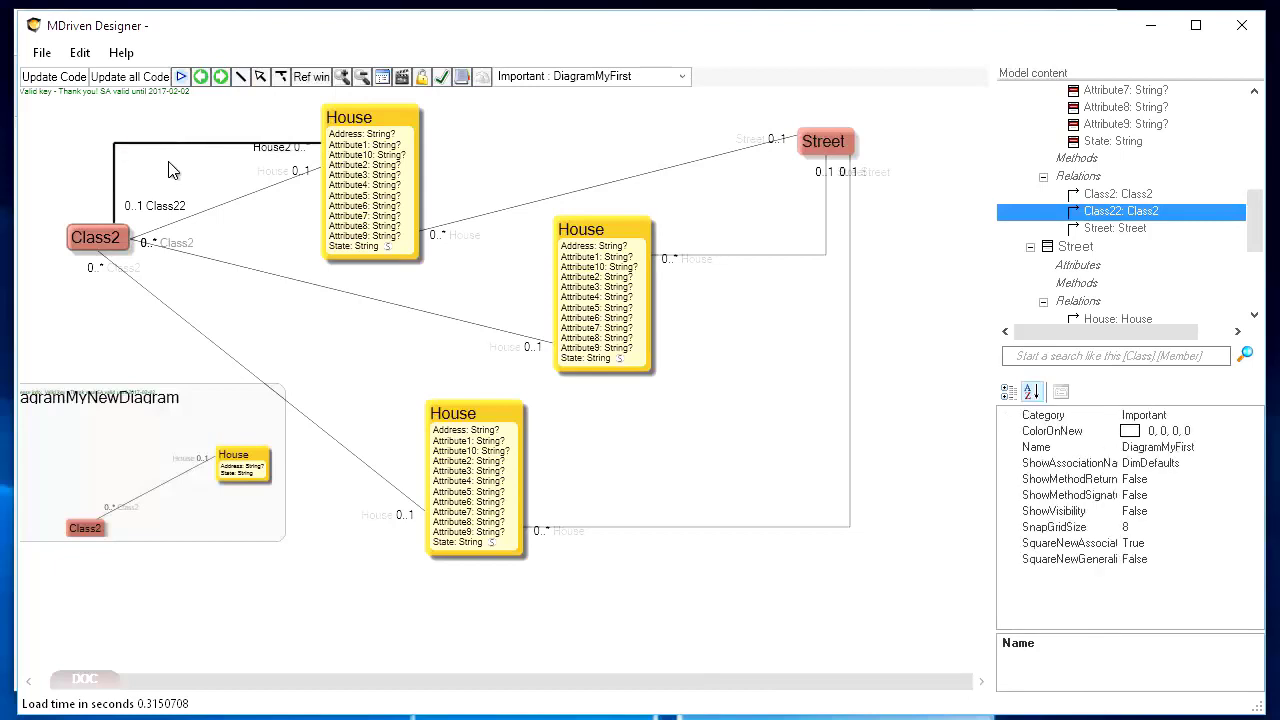
drag(383, 181, 391, 181)
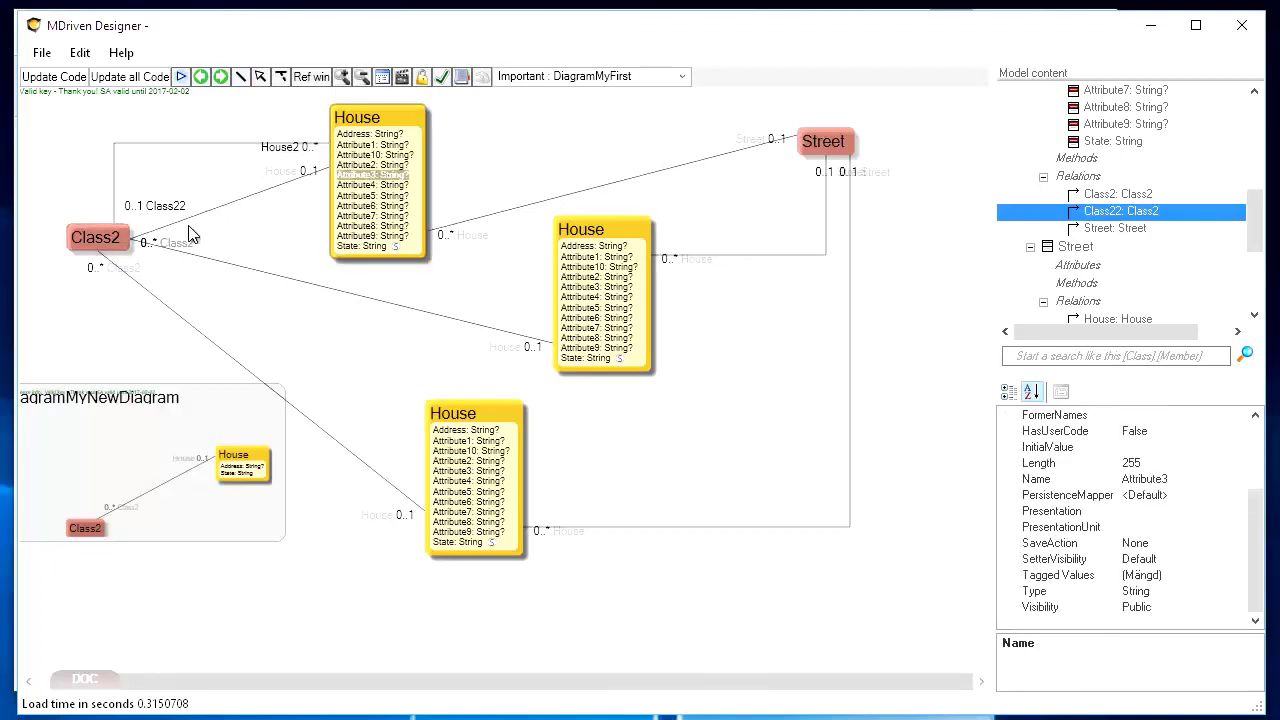
drag(90, 248, 125, 230)
click(129, 237)
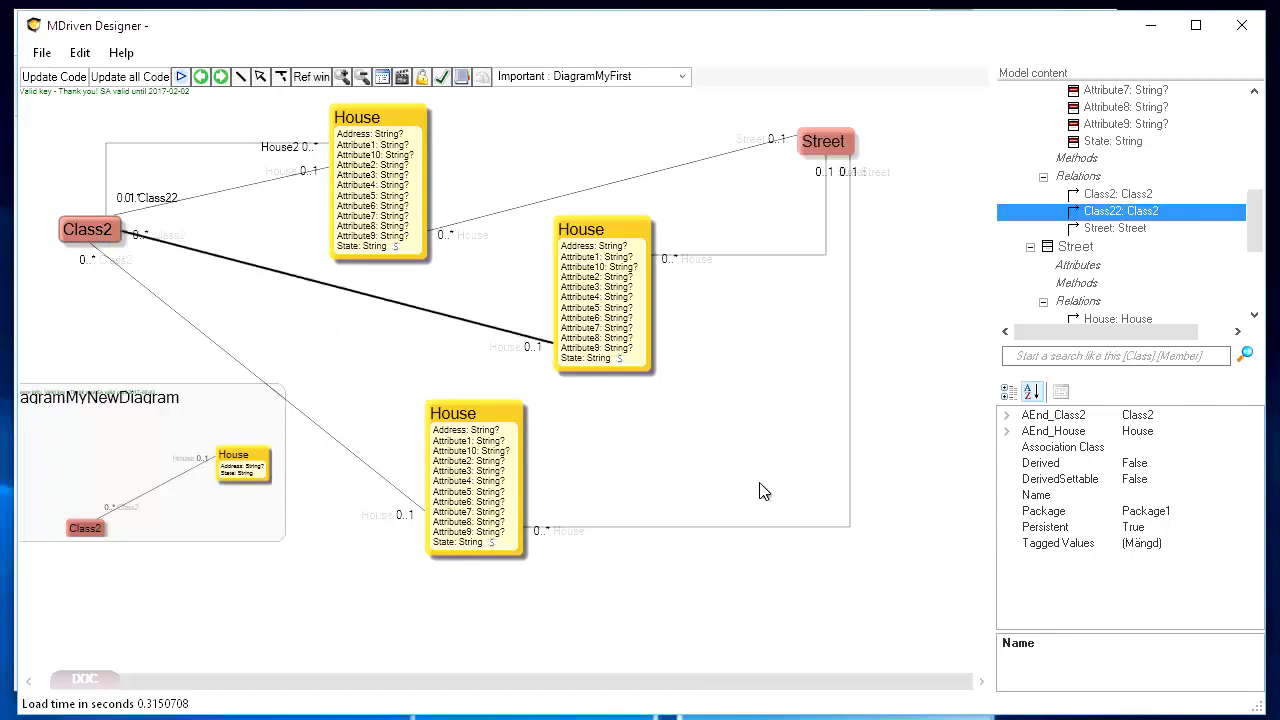
drag(151, 440, 193, 537)
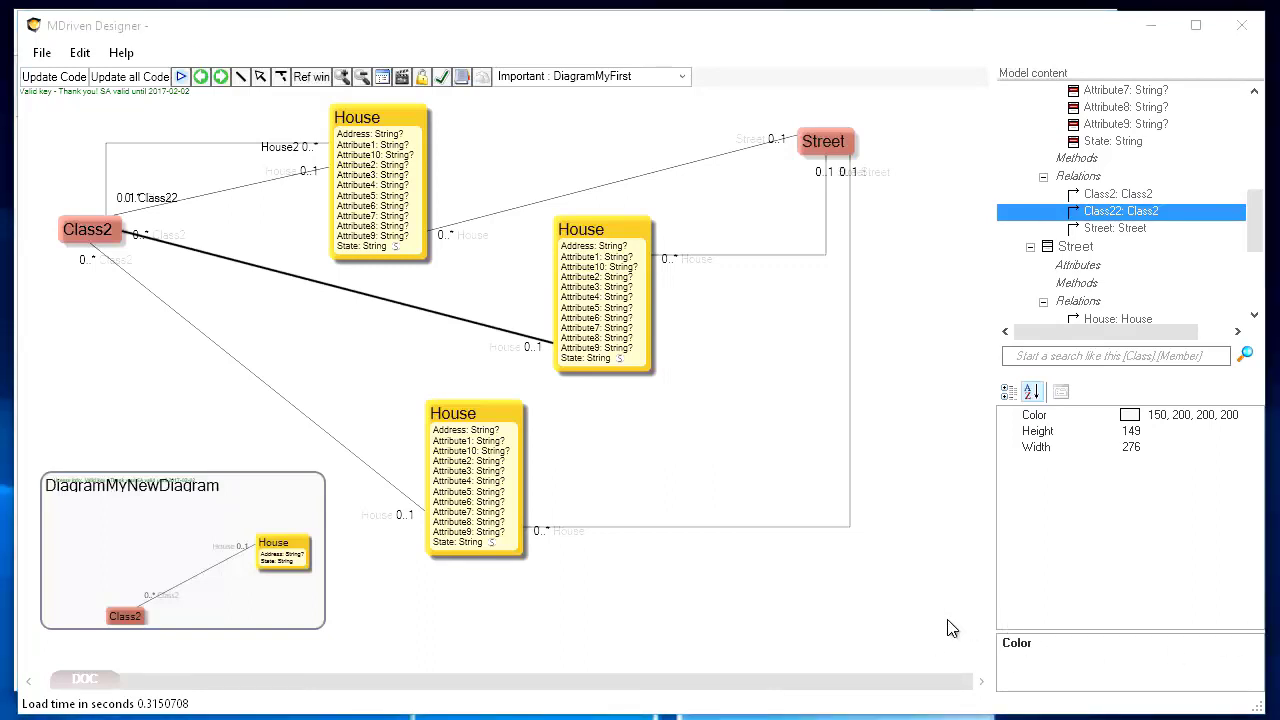
Step: Widen the property list so the diagram's full property names fit, and select ShowAssociationNames
click(632, 419)
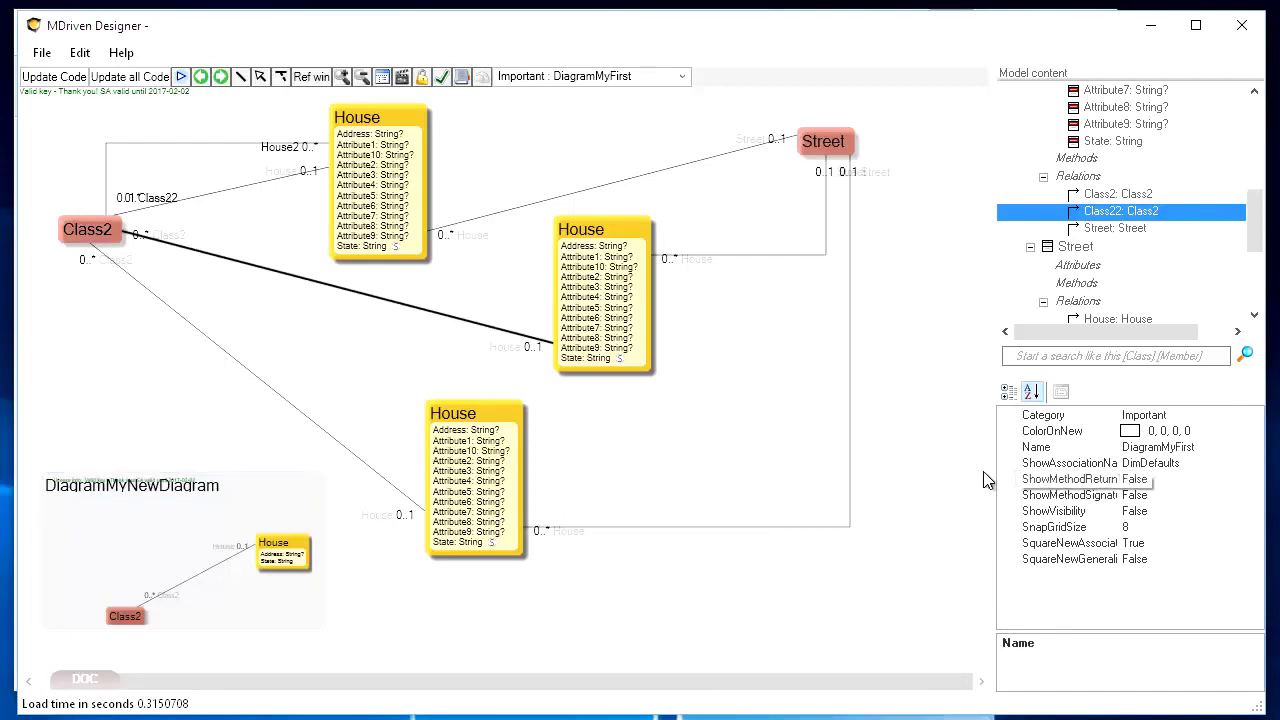
drag(992, 395, 955, 462)
click(895, 456)
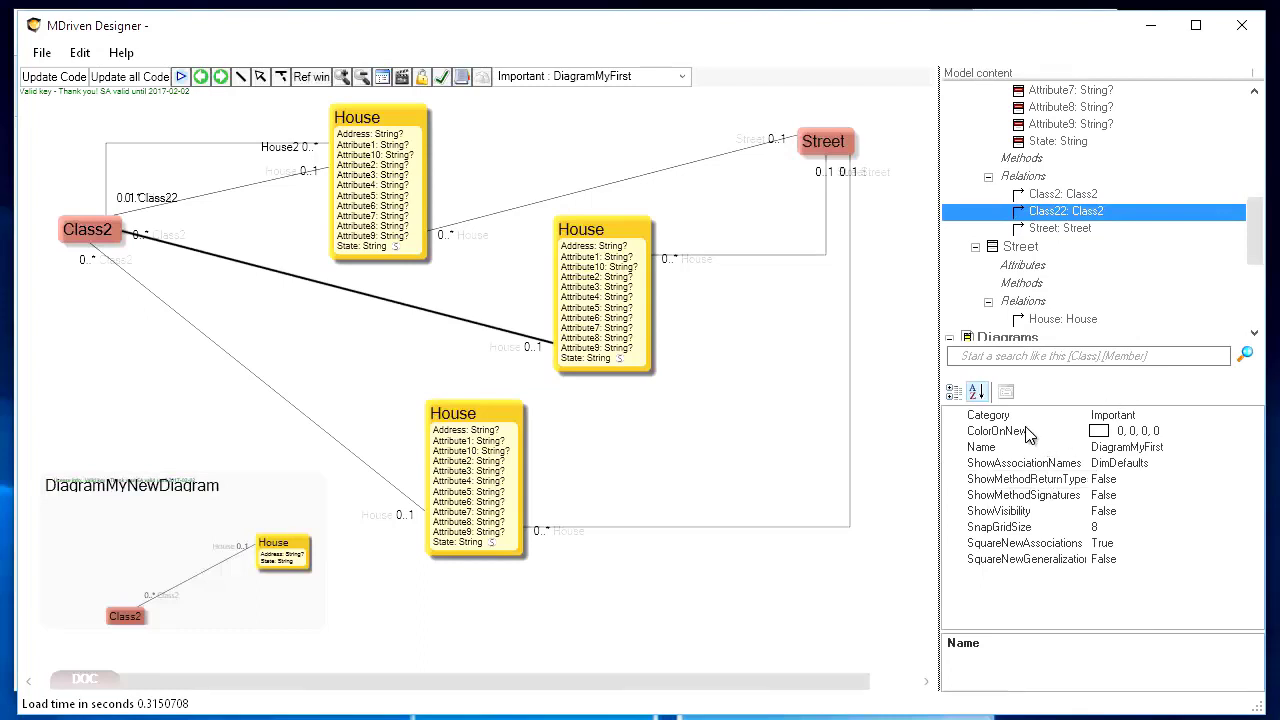
click(1147, 462)
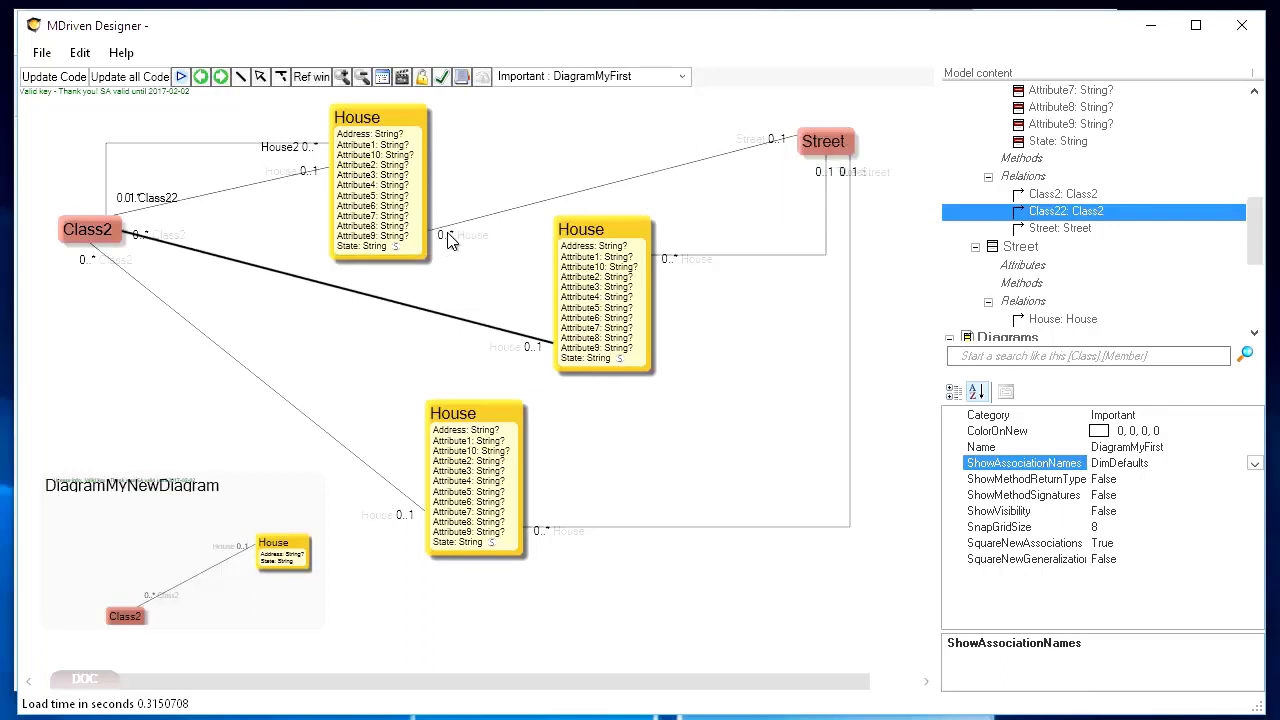
Step: Rename the Street end of the upper House's association to TheStreet, and separate the overlapping end labels below Street
click(691, 168)
click(750, 141)
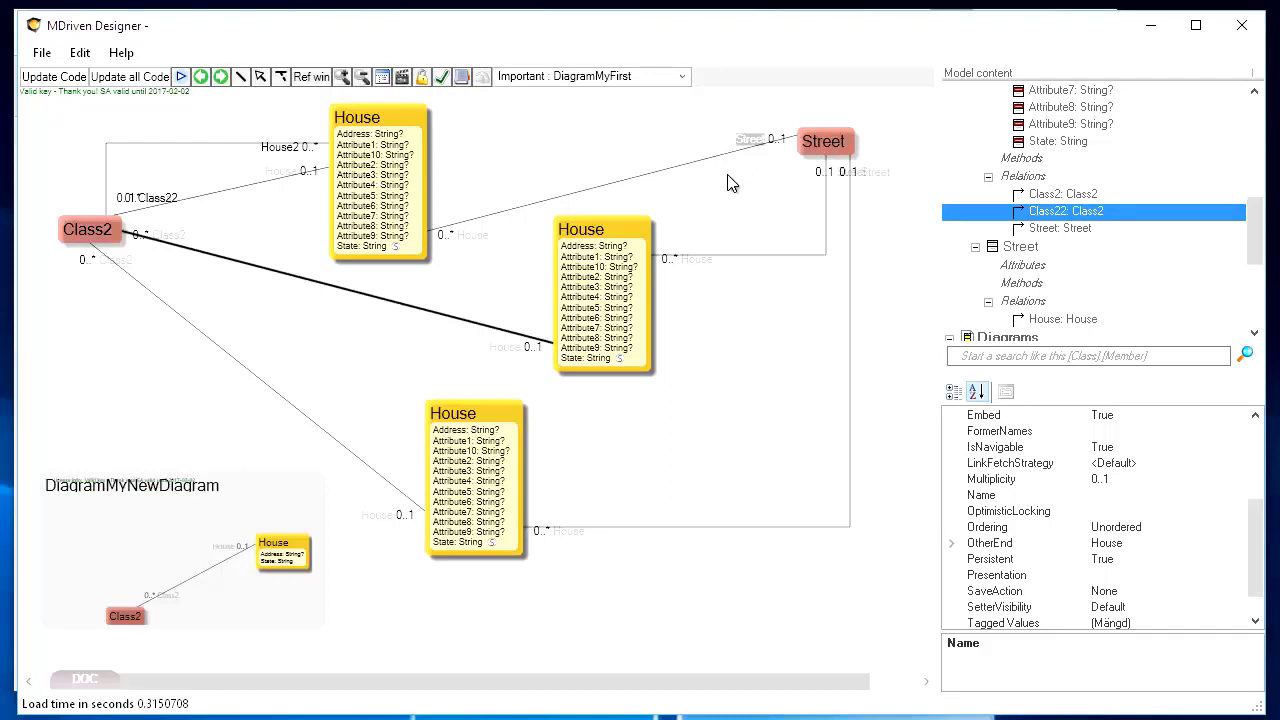
text(THeStreet)
key(Return)
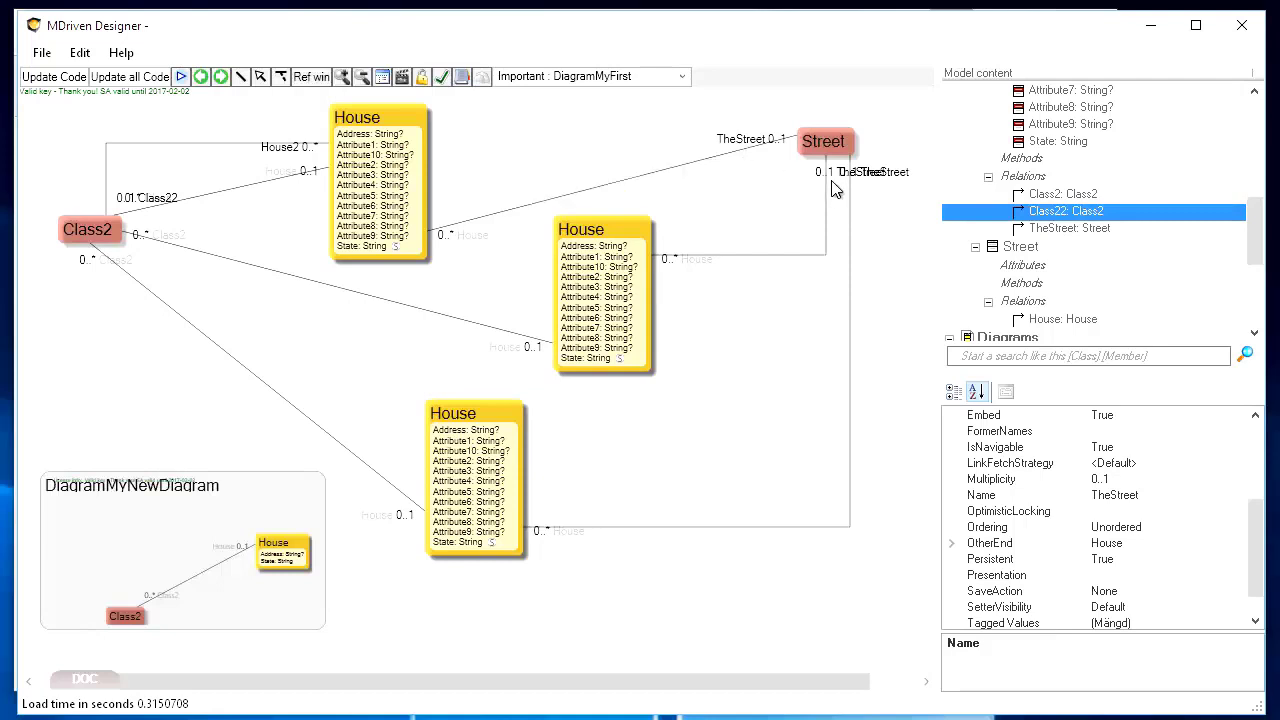
drag(820, 170, 808, 185)
Step: Try the diagram's ShowAssociationNames as AlwaysEvenDefaults and NotDefaults, and set it back to DimDefaults
click(681, 421)
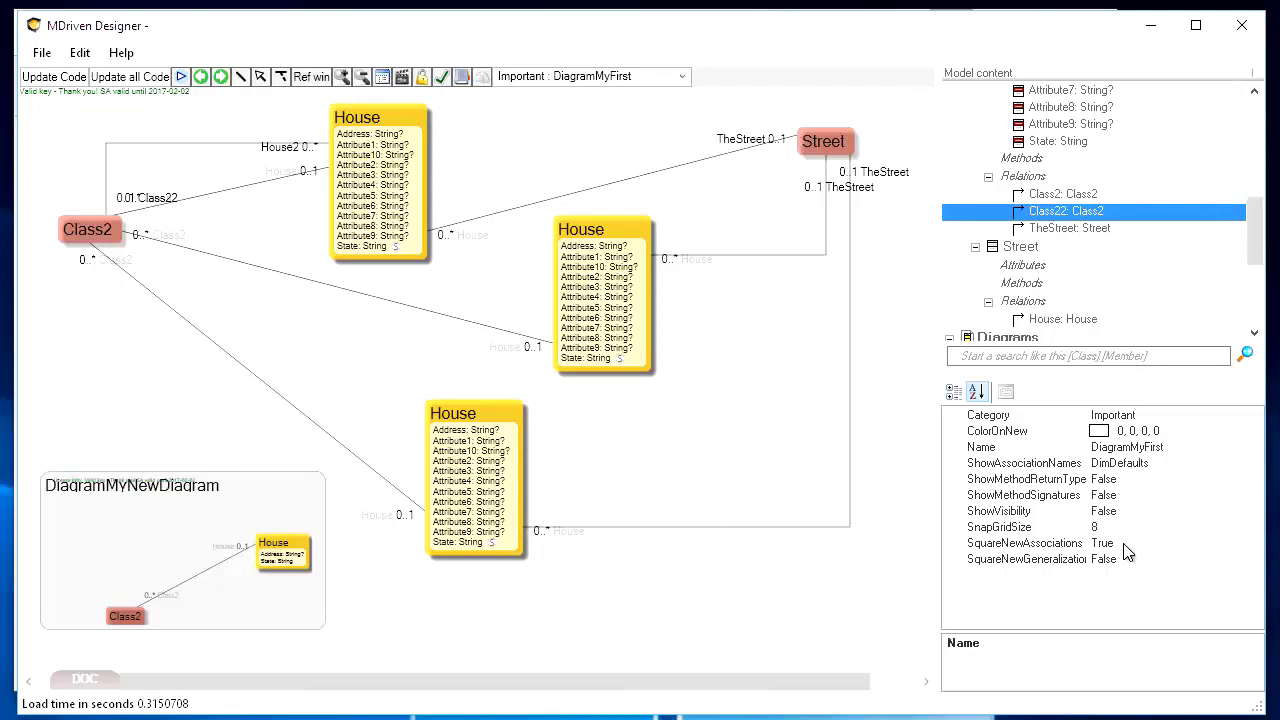
click(1152, 463)
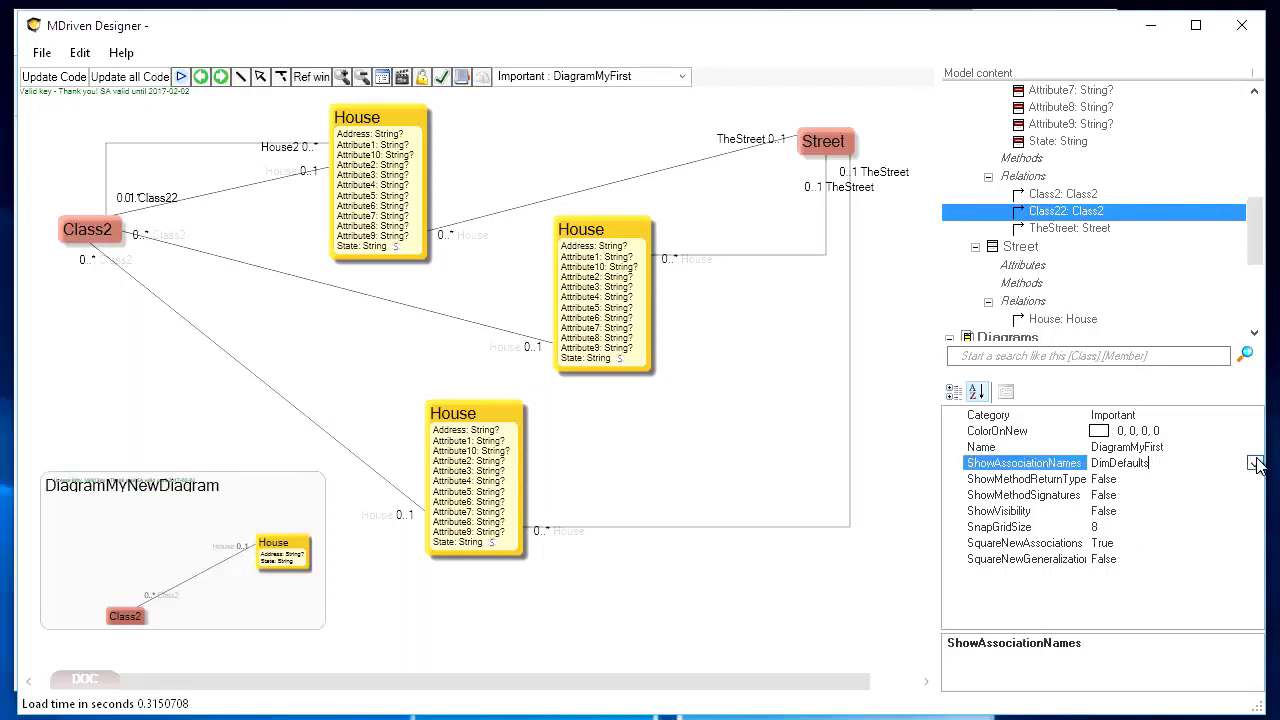
click(1255, 465)
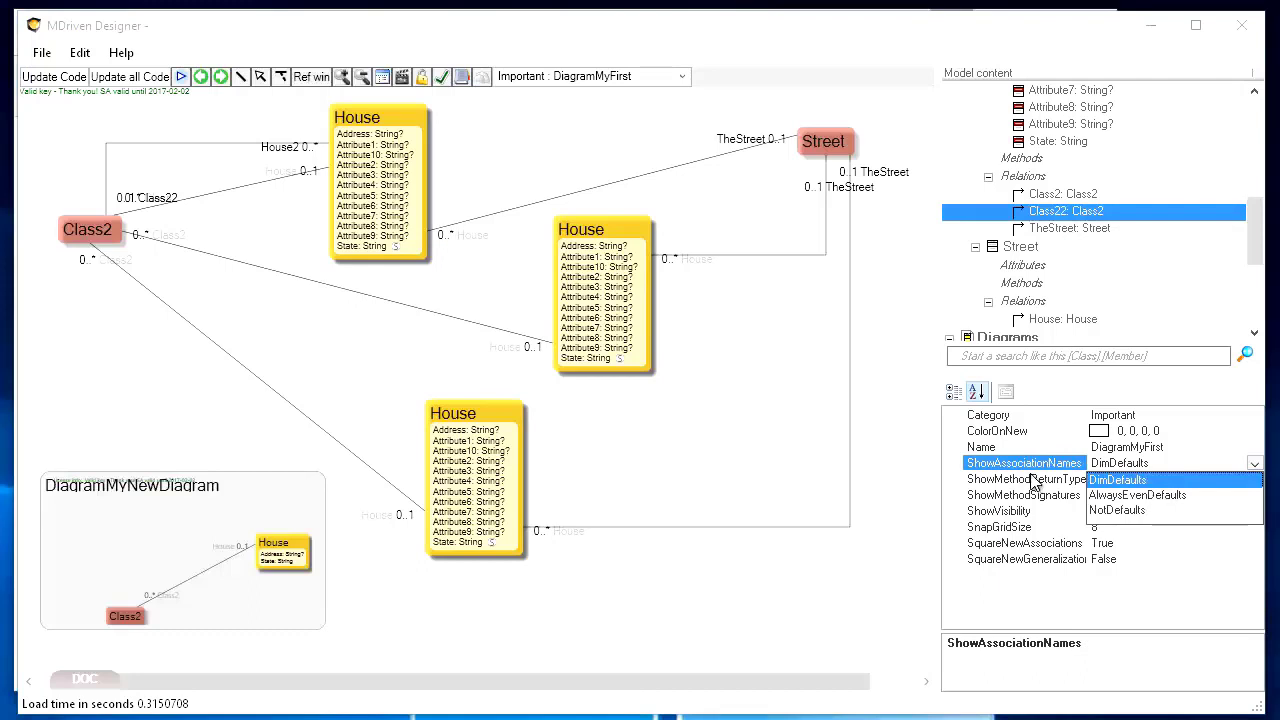
click(1143, 496)
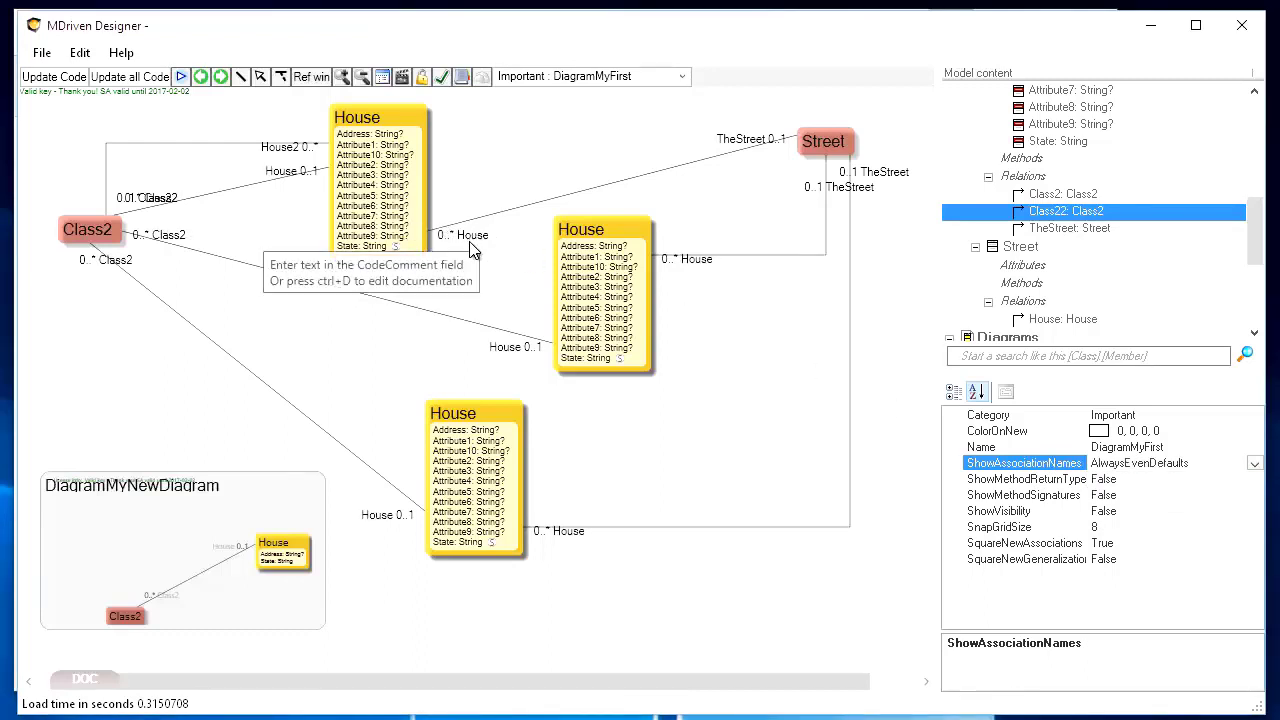
click(1254, 464)
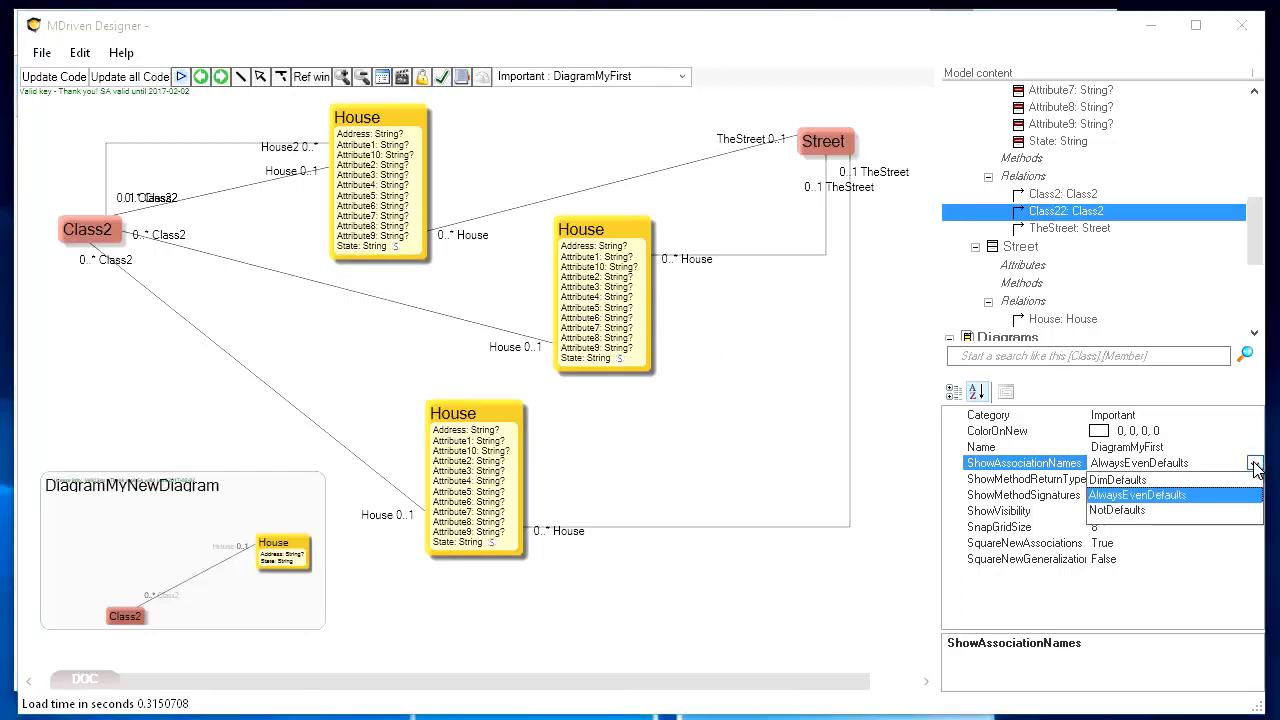
click(1116, 511)
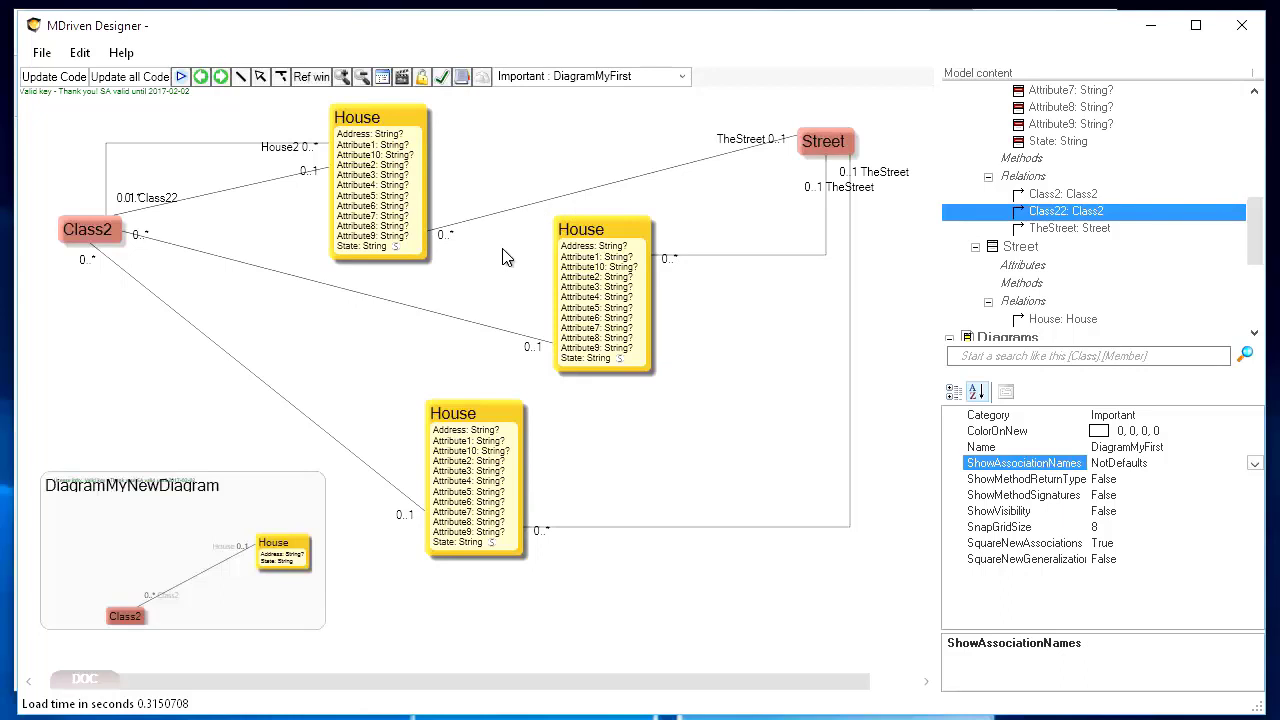
click(1254, 468)
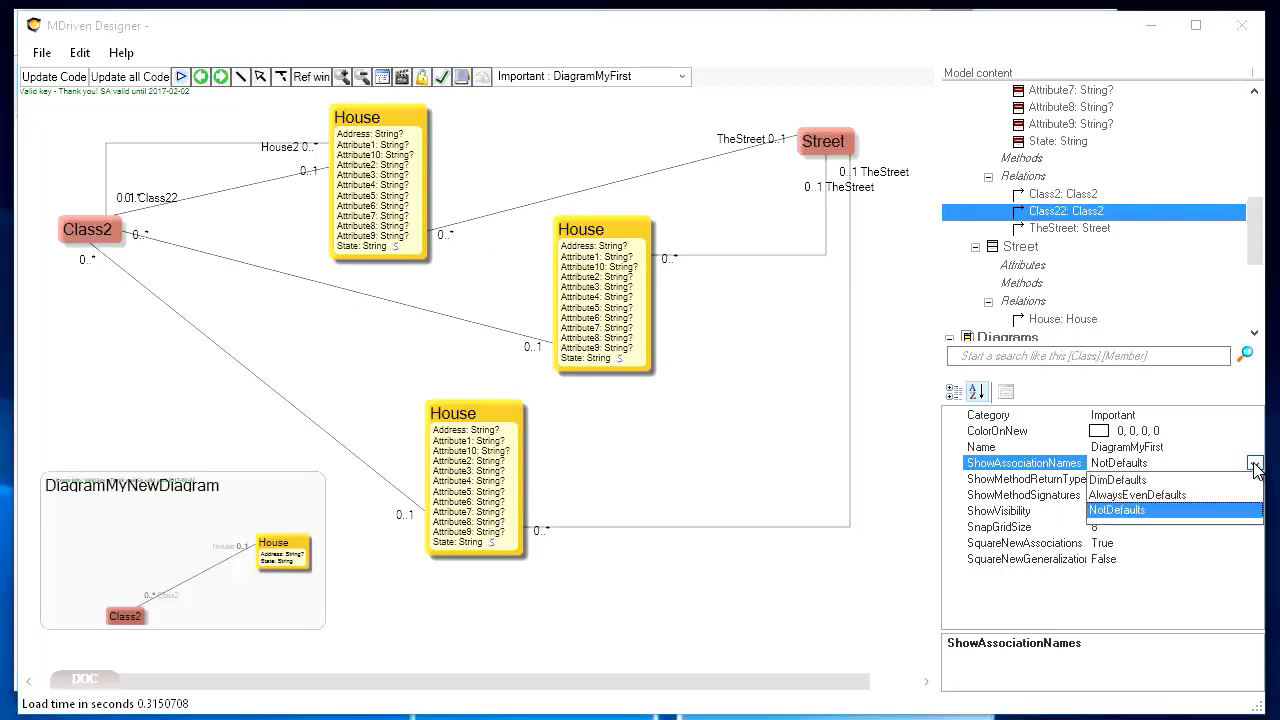
click(1120, 484)
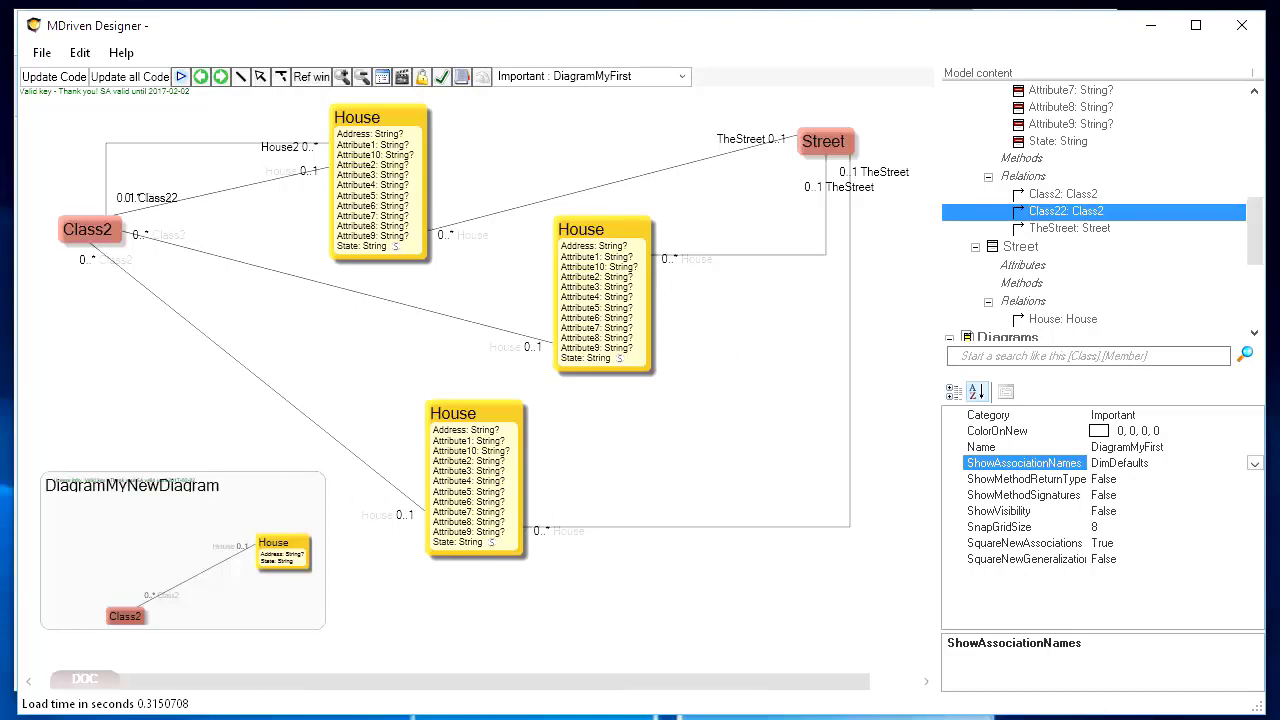
Step: Save the model as demo55 in c:\temp and save it once more to the same file
click(41, 52)
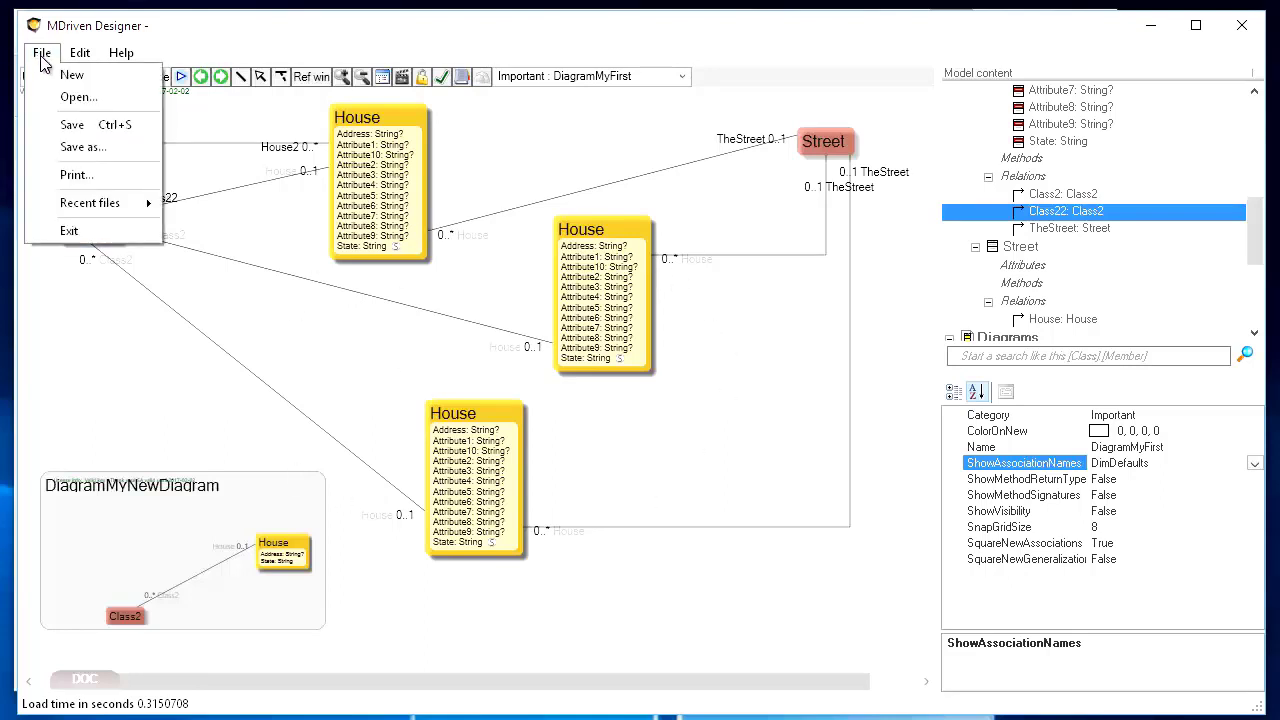
click(93, 127)
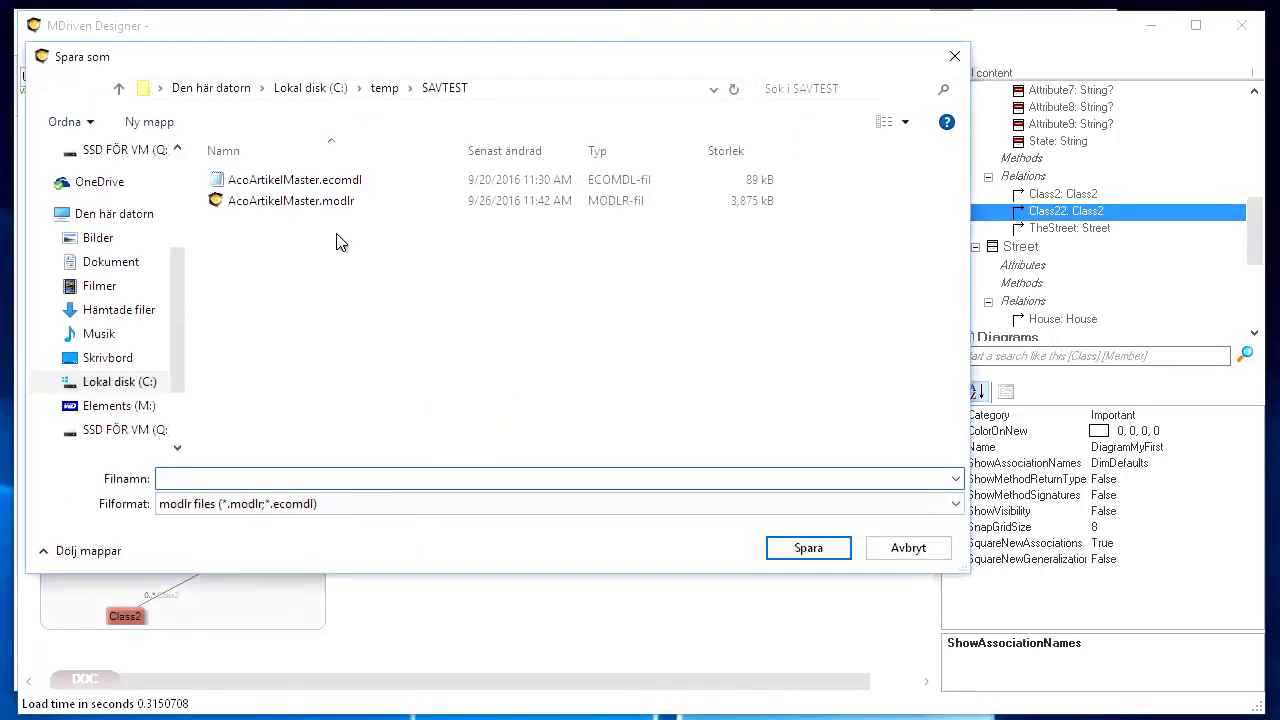
click(310, 89)
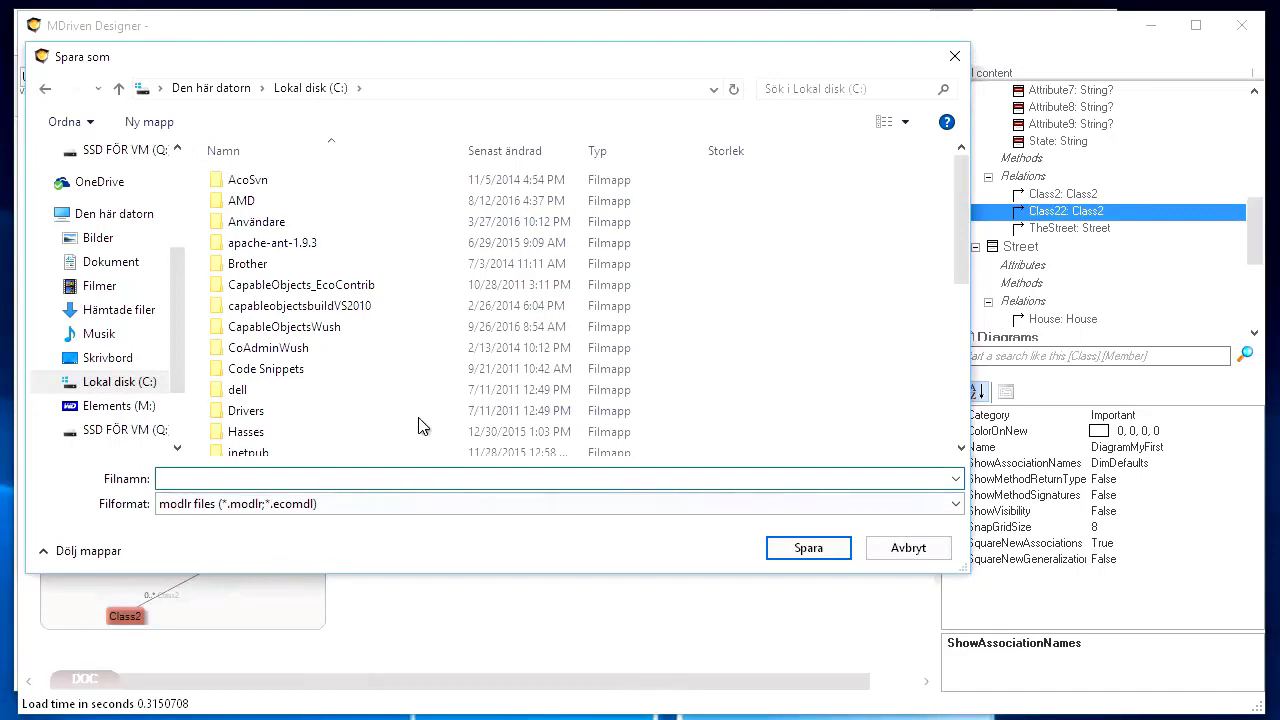
text(c:\te)
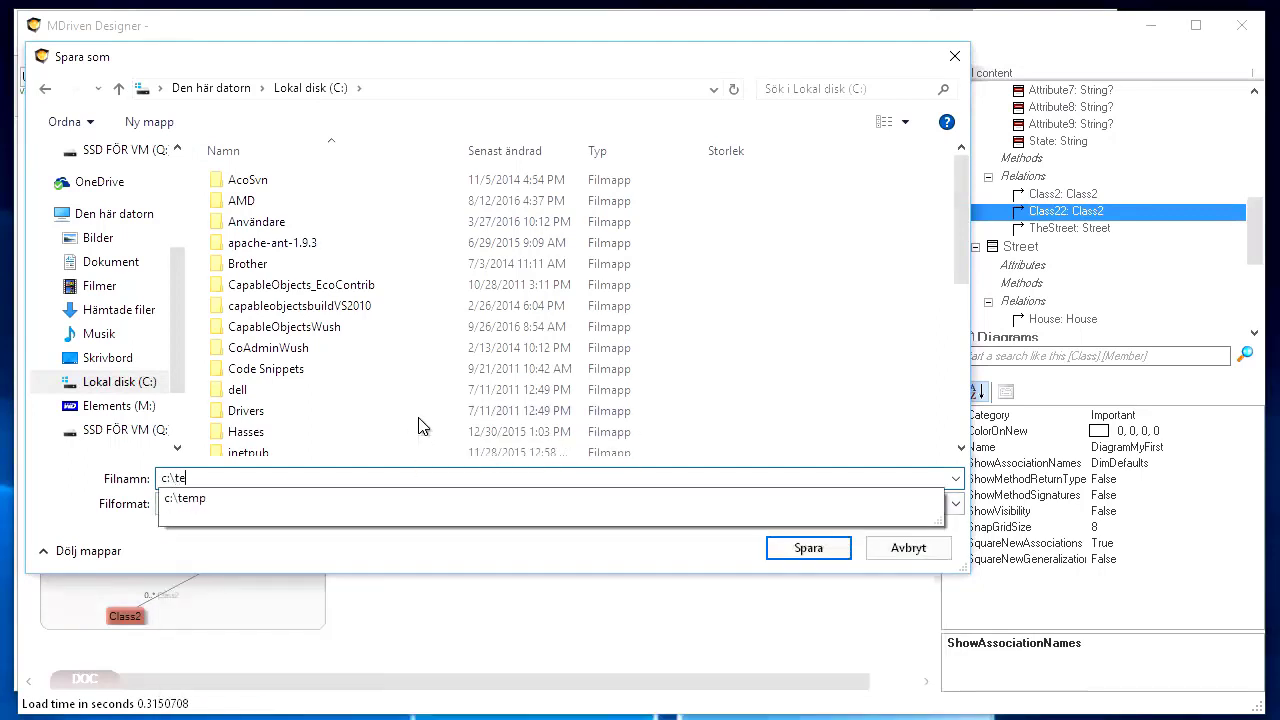
text(mp\demo)
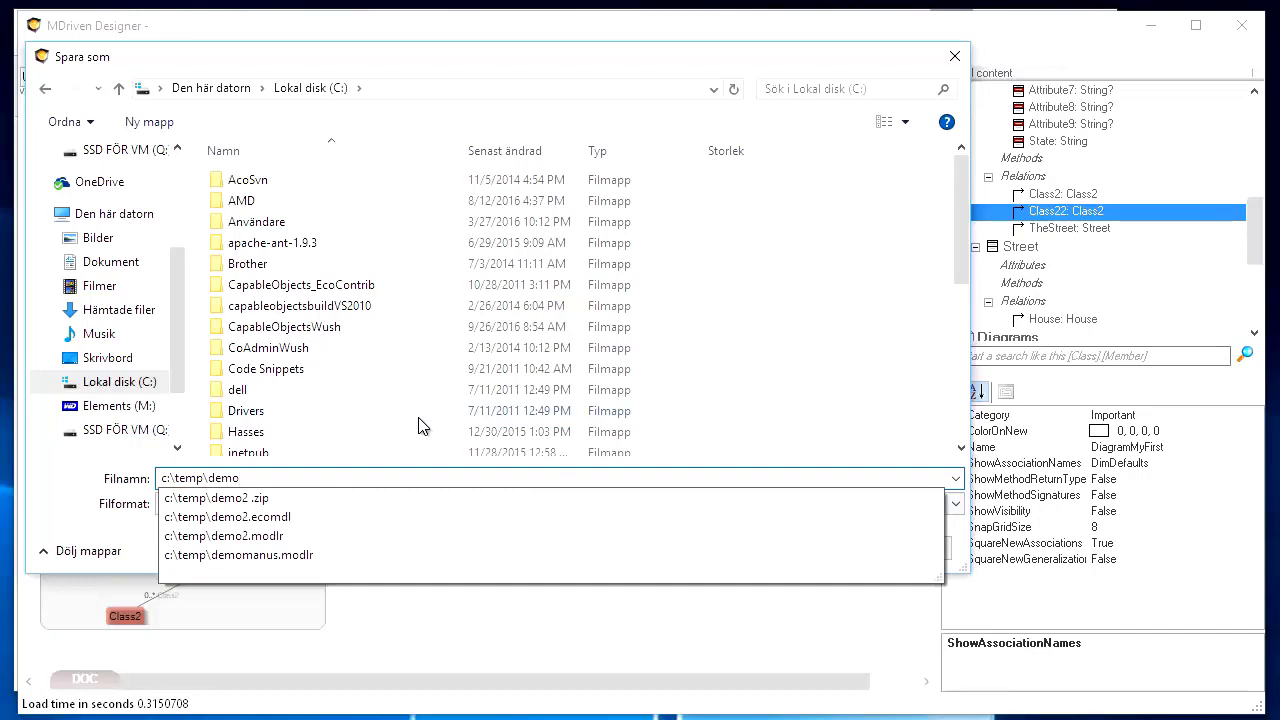
text(55)
key(Return)
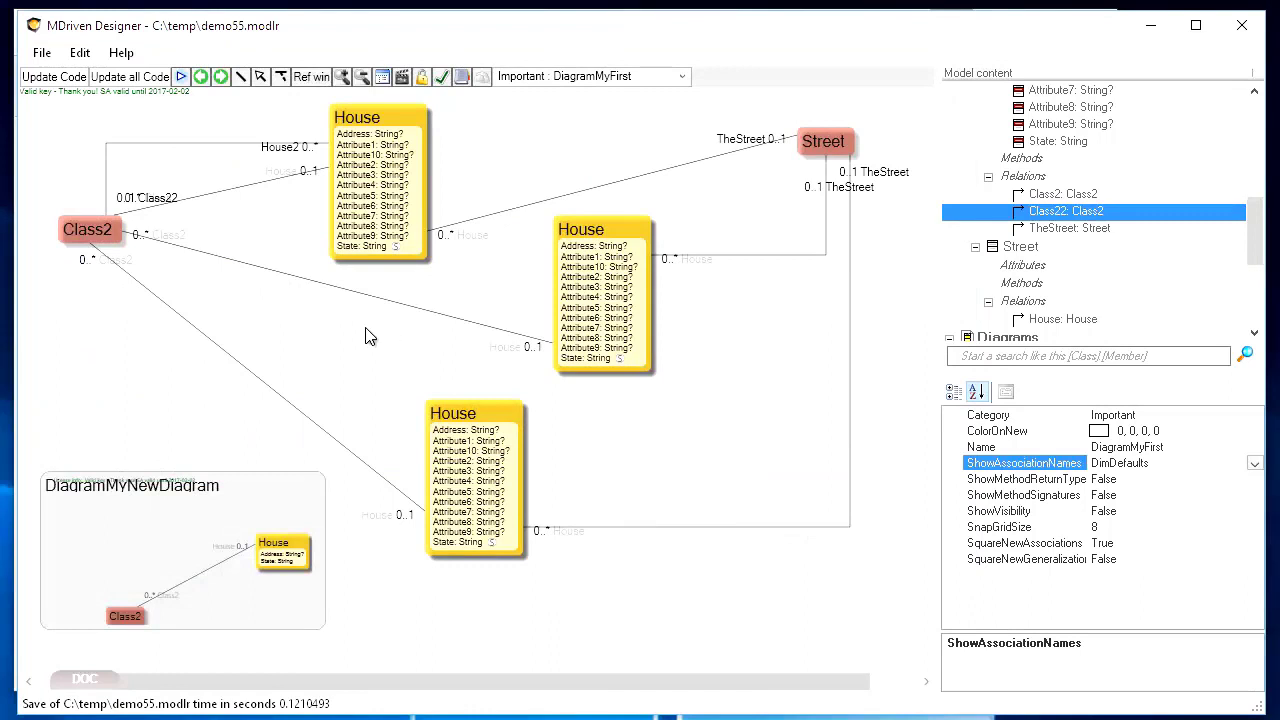
click(45, 55)
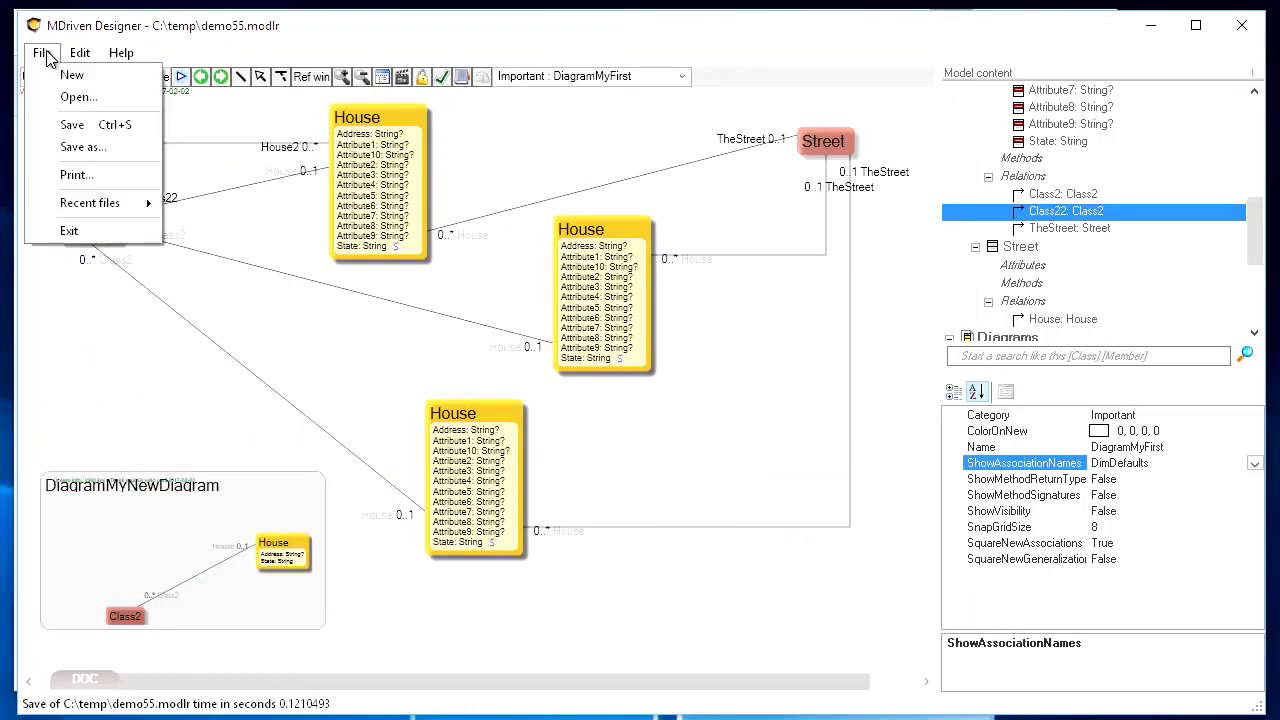
click(70, 128)
Step: Start saving the model under a new location and create a folder named DemoModel in C:\temp
click(43, 62)
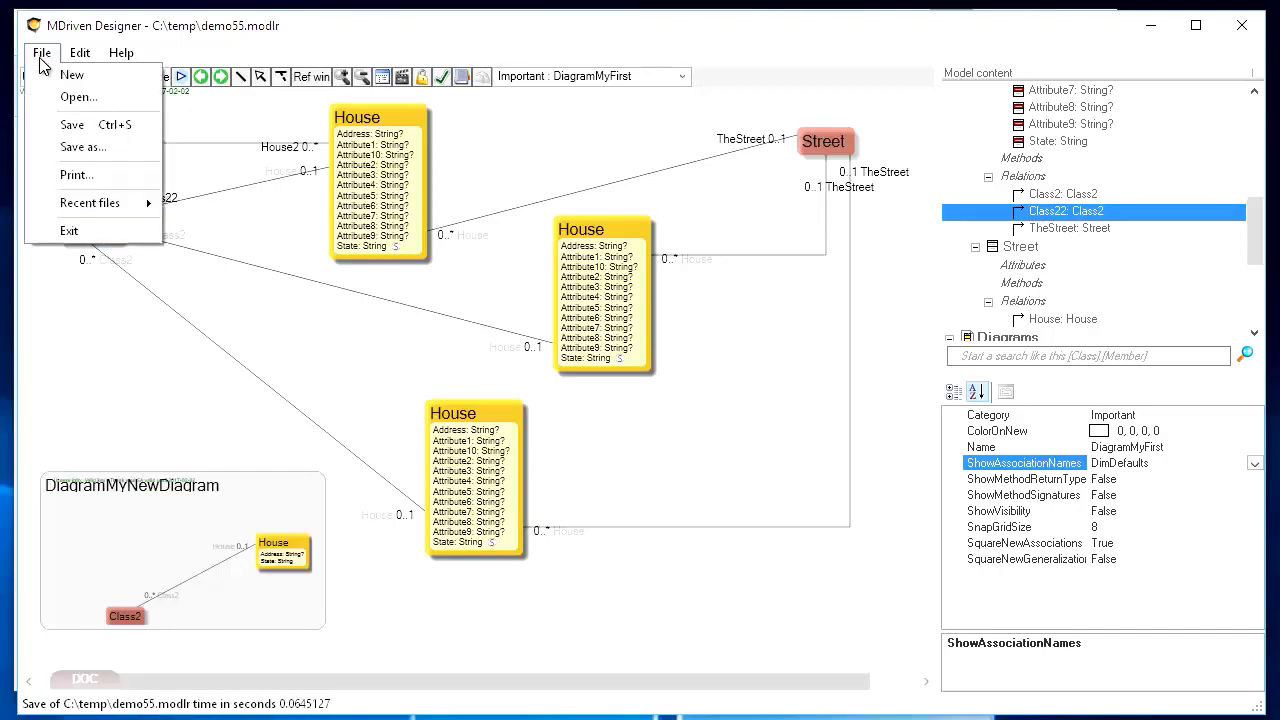
click(84, 147)
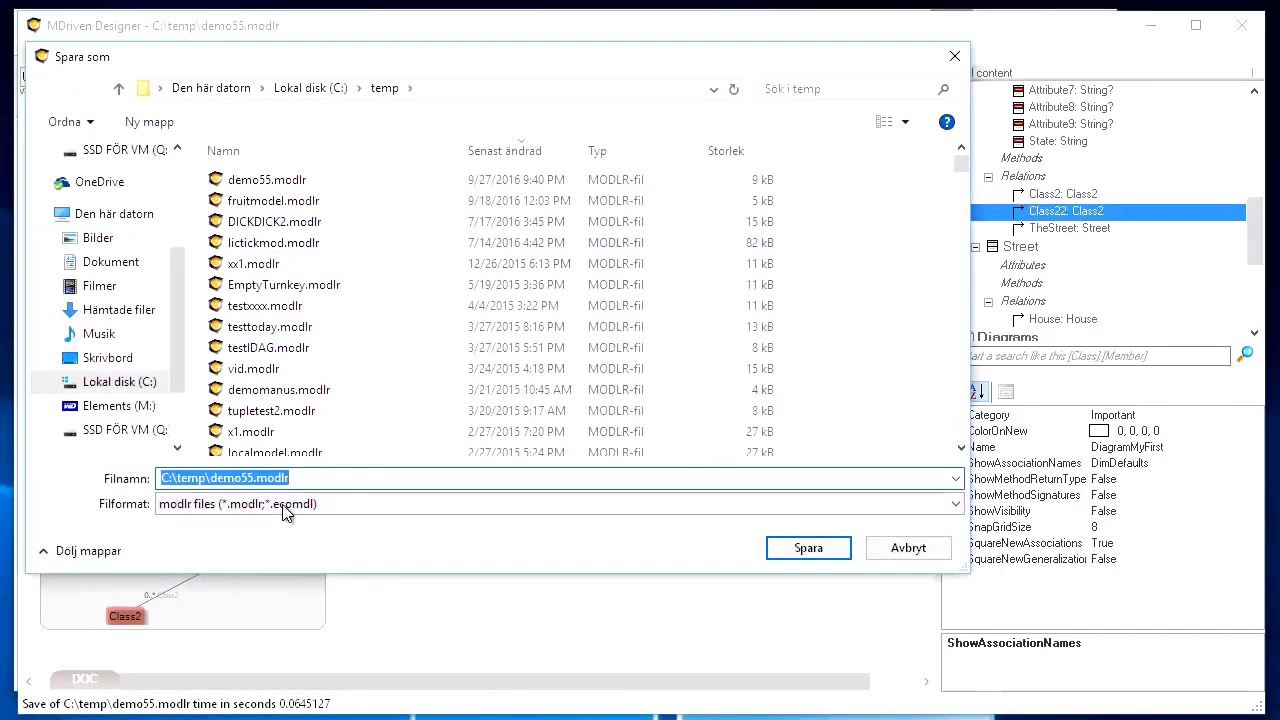
right_click(364, 398)
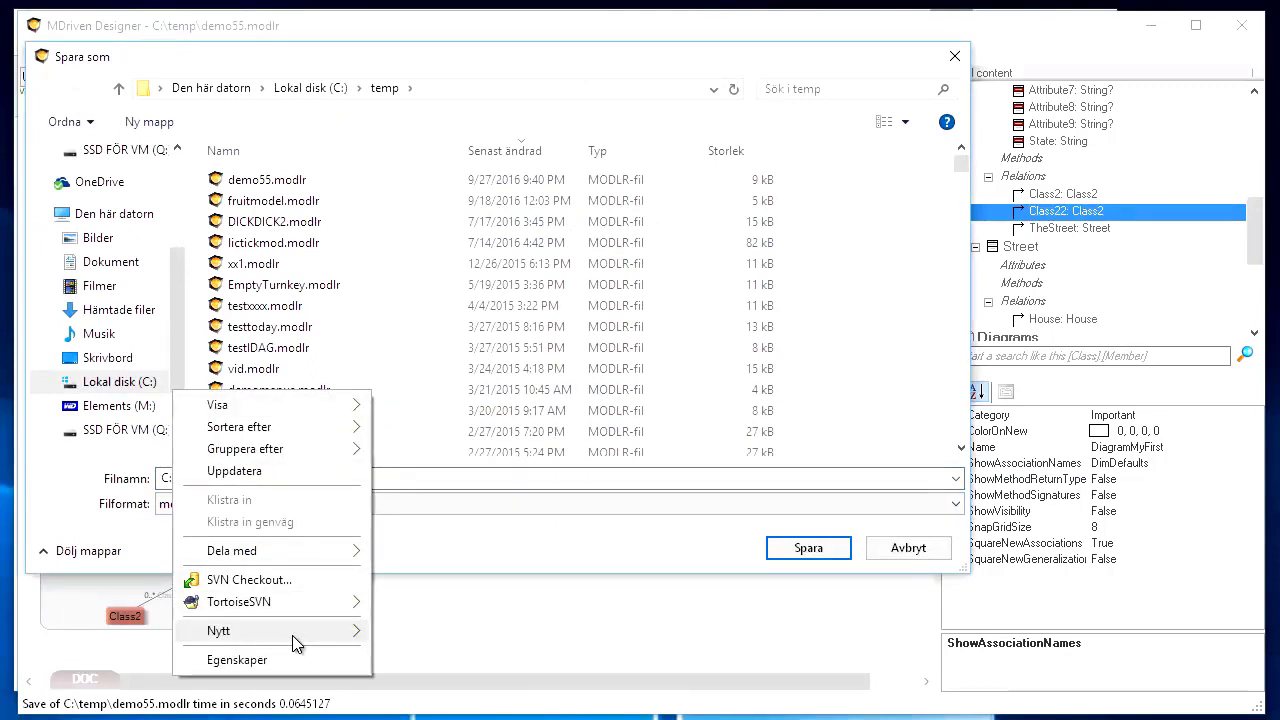
click(40, 640)
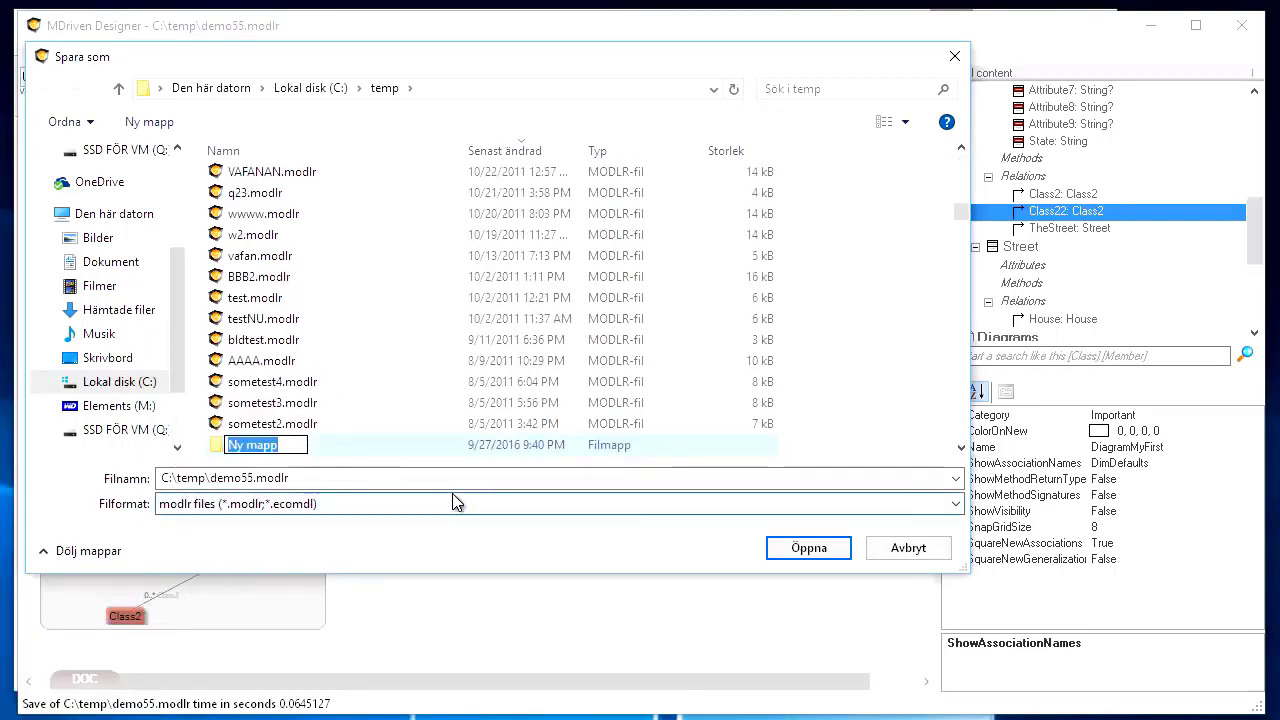
text(Demo)
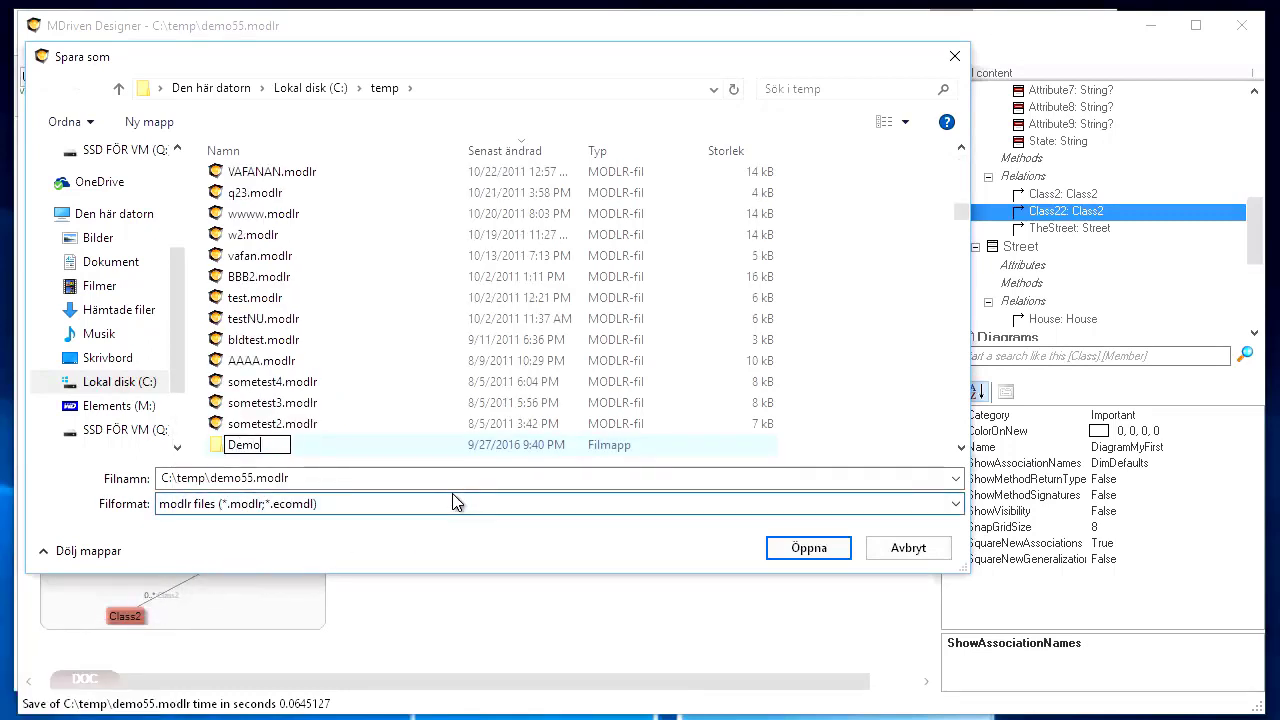
text(Model)
key(Return)
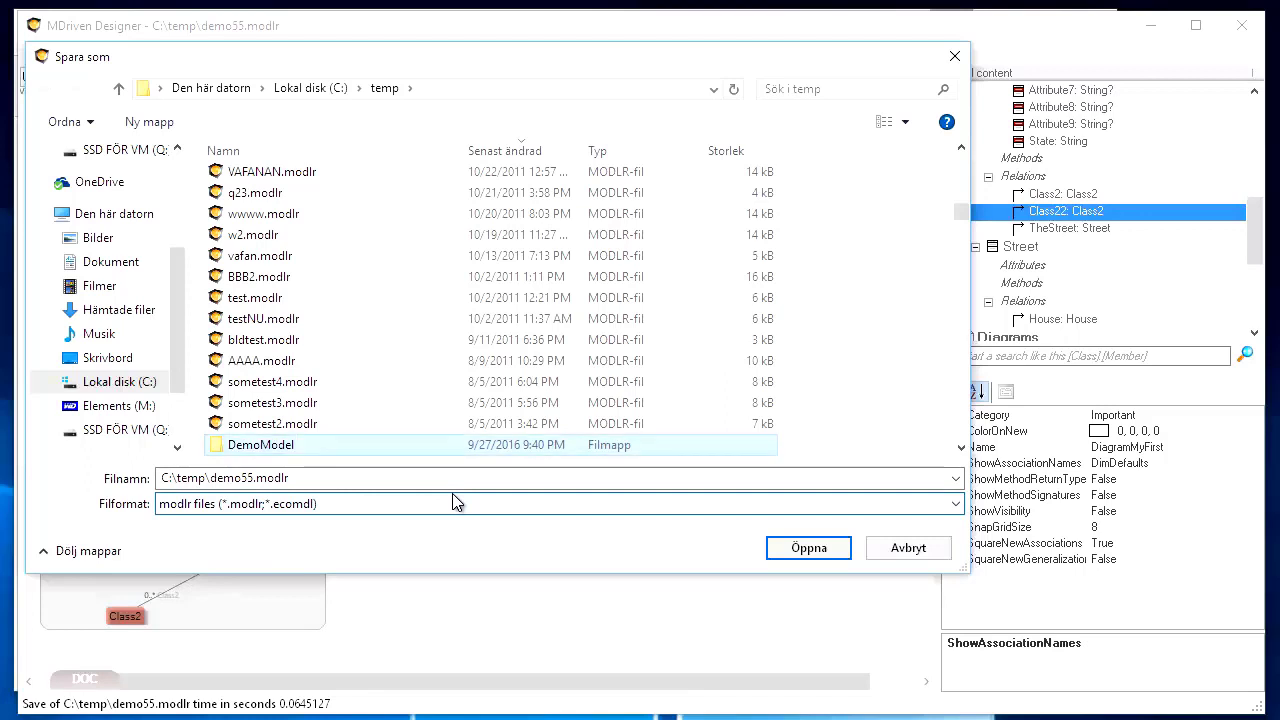
Step: Save the model as demo55.modlr inside the DemoModel folder
double_click(272, 444)
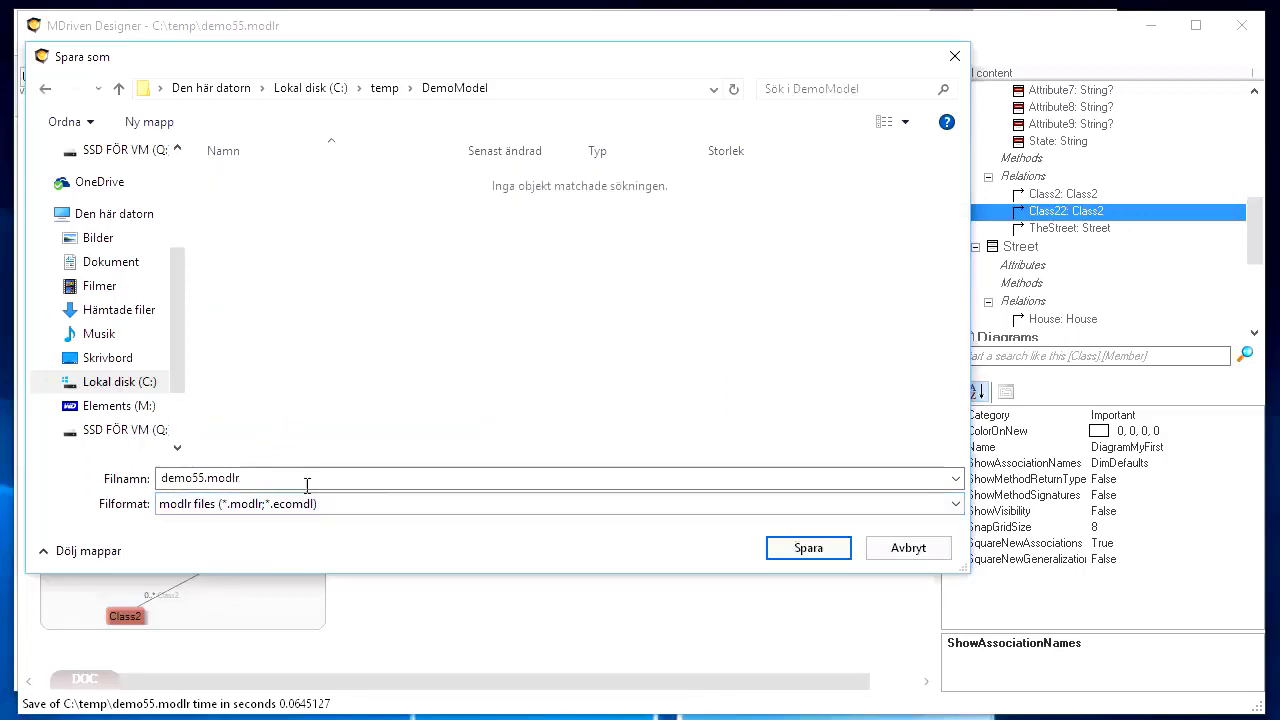
double_click(271, 479)
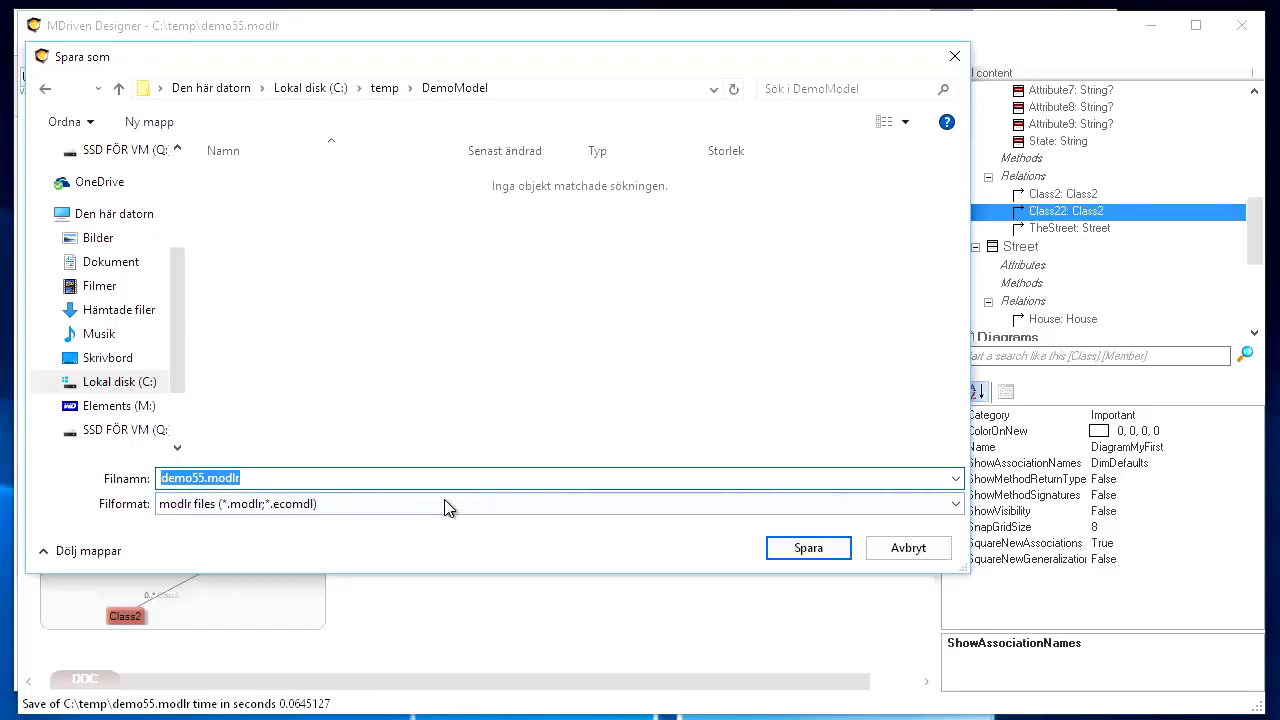
click(814, 548)
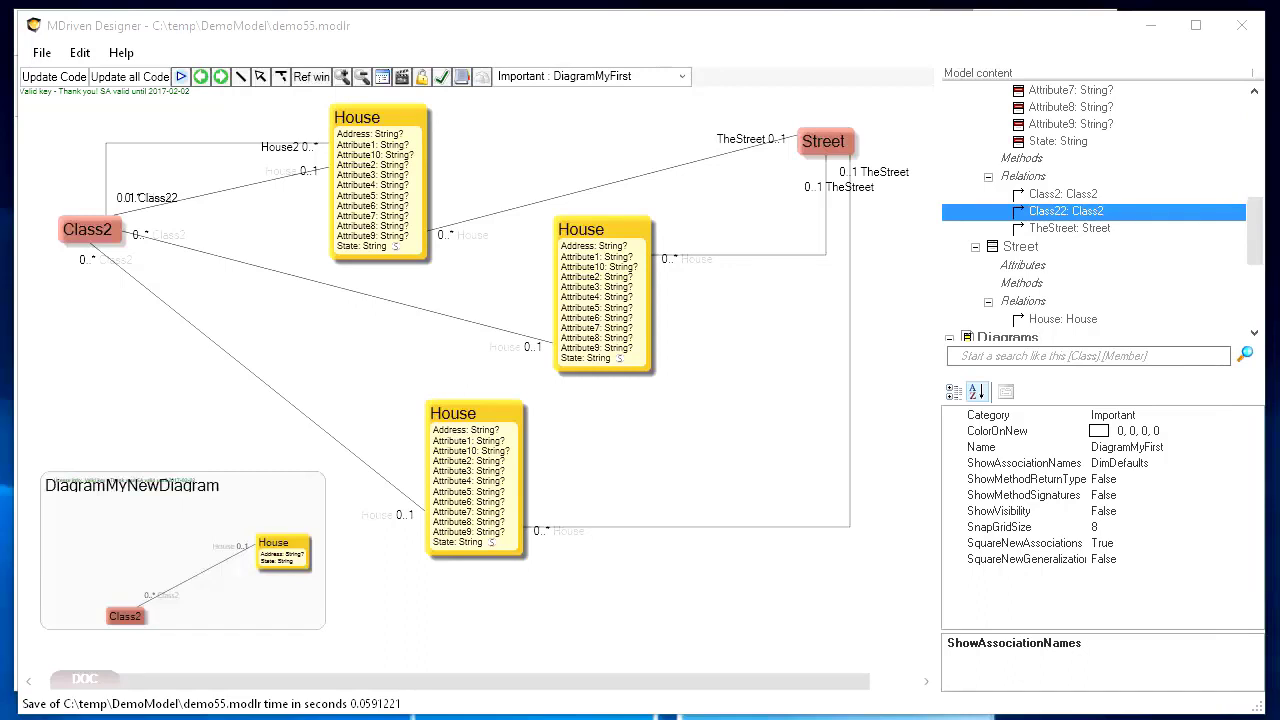
Step: In the File Explorer window for DemoModel, widen the window and rename demo55.modlr to demo55.modlr.zip
drag(890, 71, 744, 119)
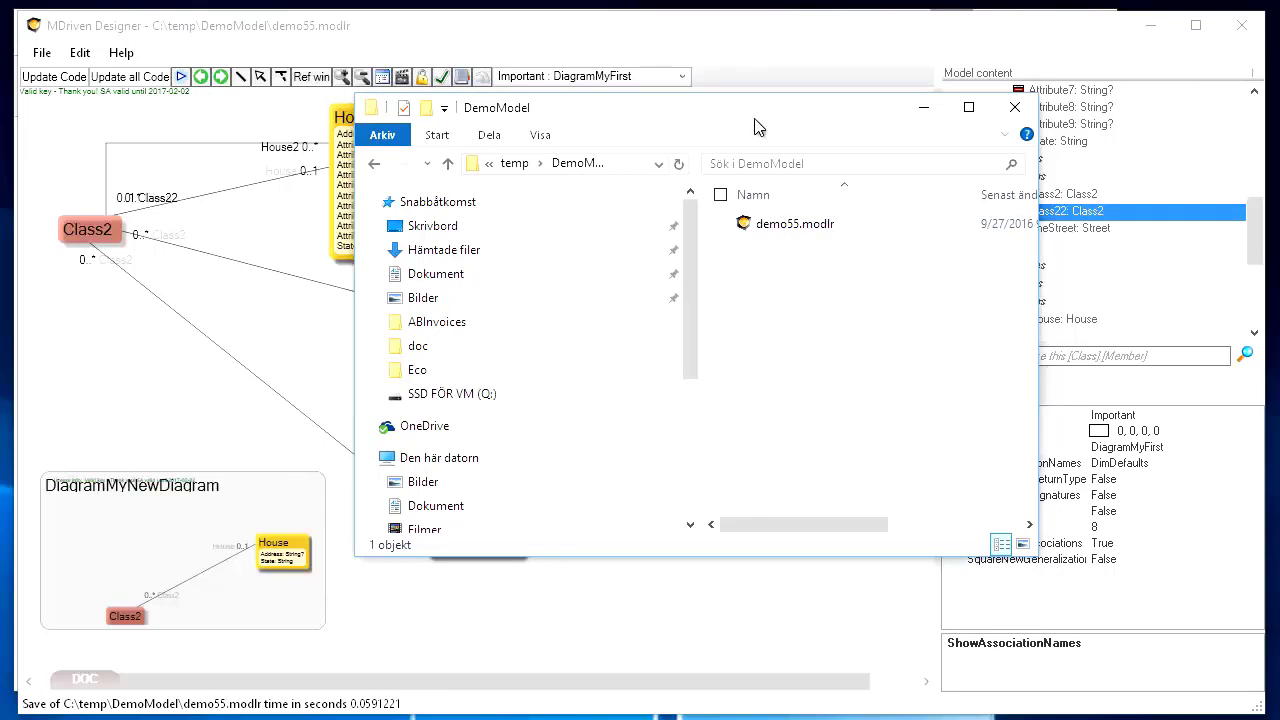
drag(757, 113, 609, 113)
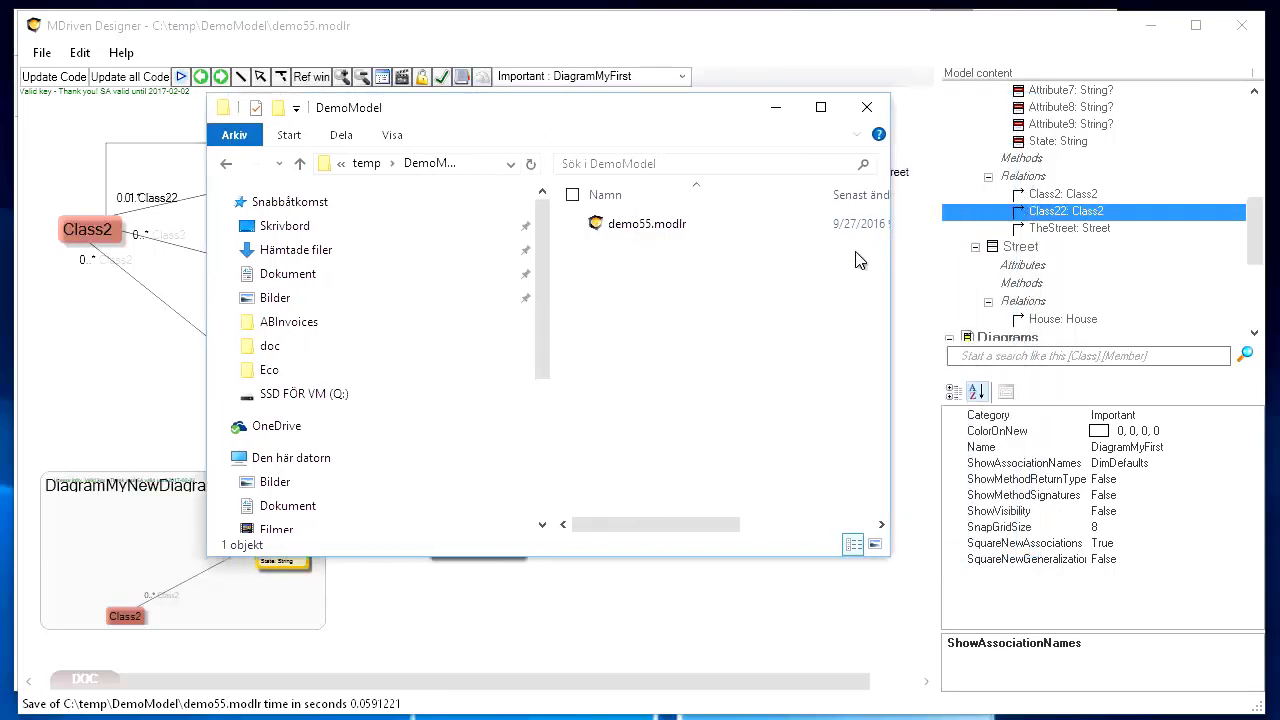
drag(894, 247, 1094, 250)
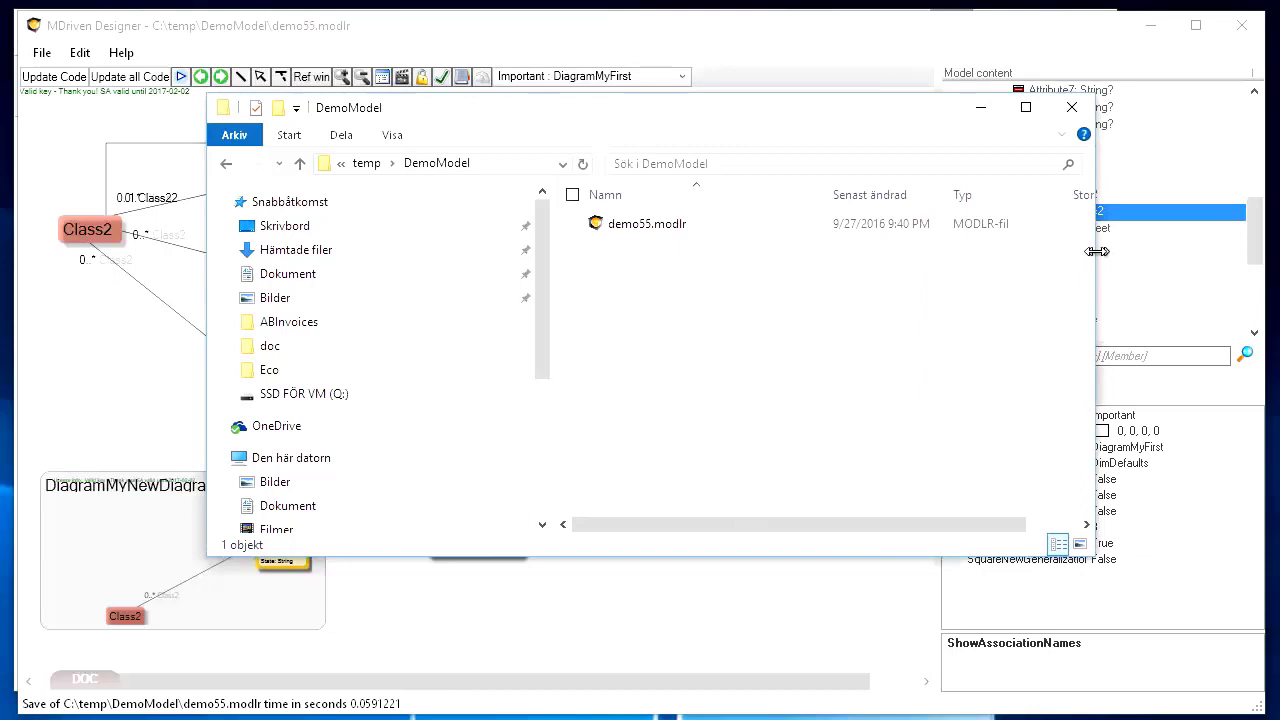
click(658, 230)
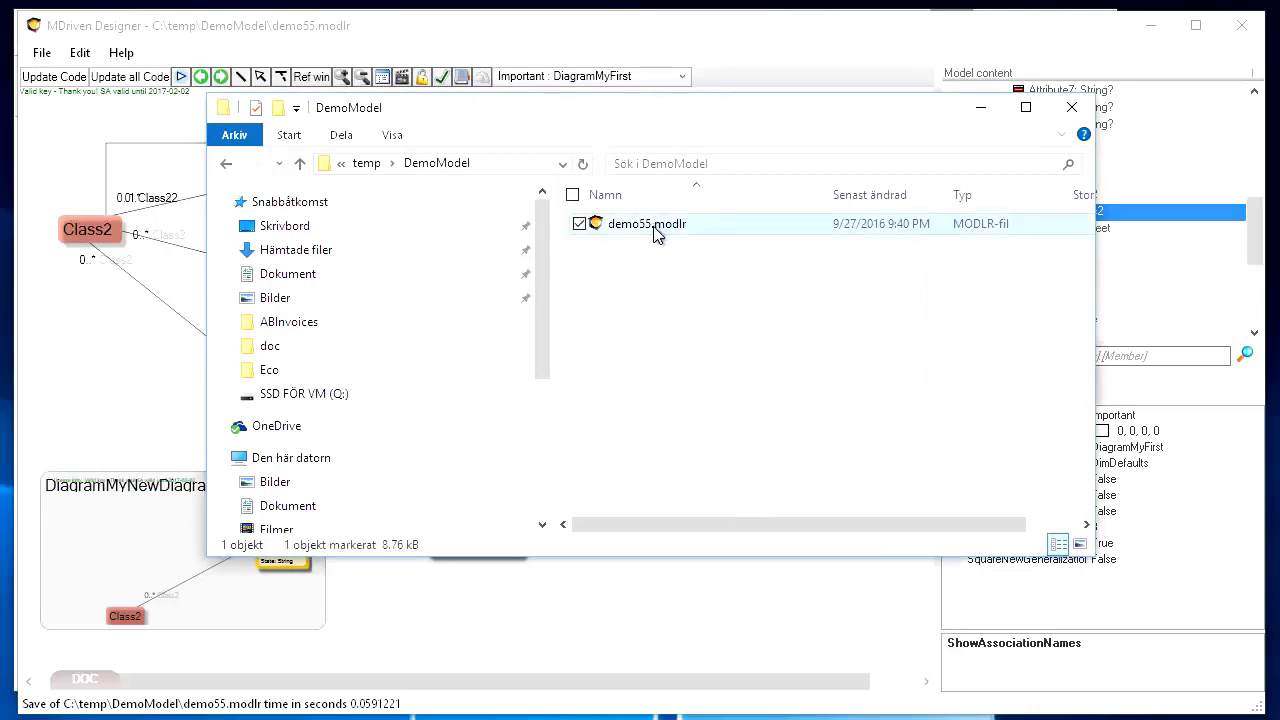
click(655, 226)
click(692, 224)
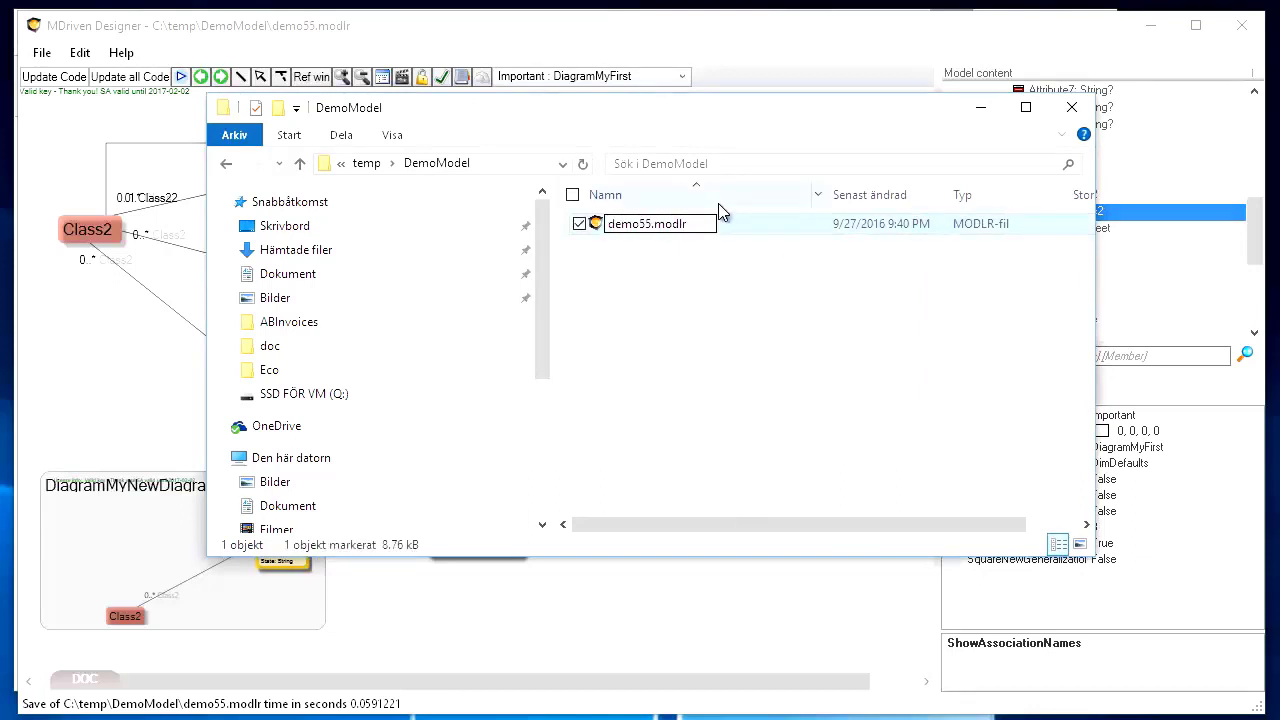
text(.zip)
key(Return)
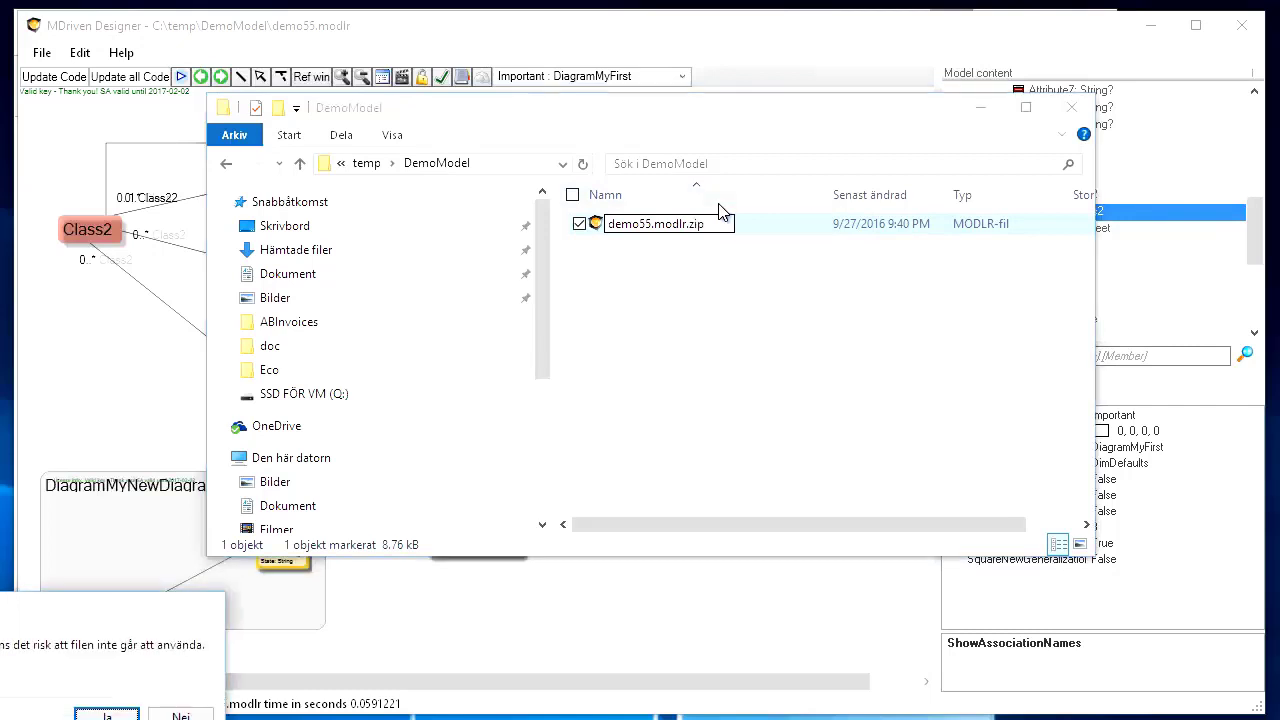
key(Return)
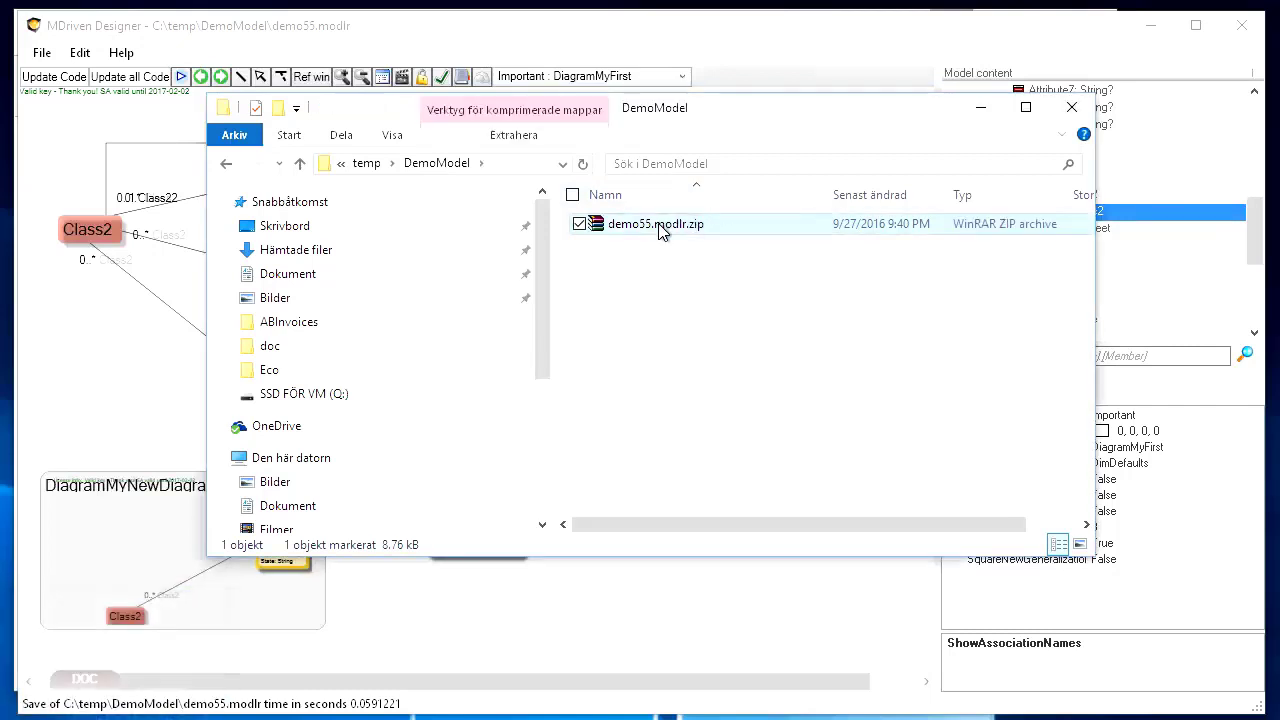
Step: Open demo55.modlr.zip in WinRAR to examine the files packed inside, and close the archive
double_click(635, 225)
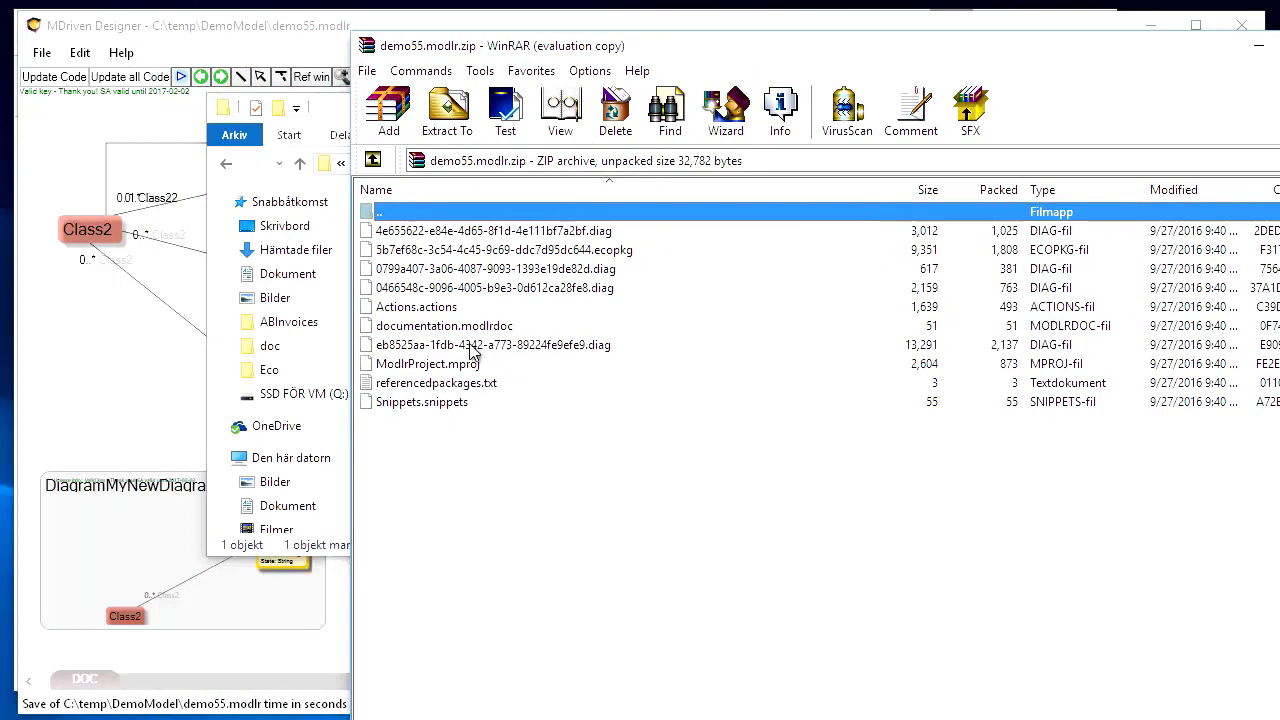
drag(869, 57, 324, 120)
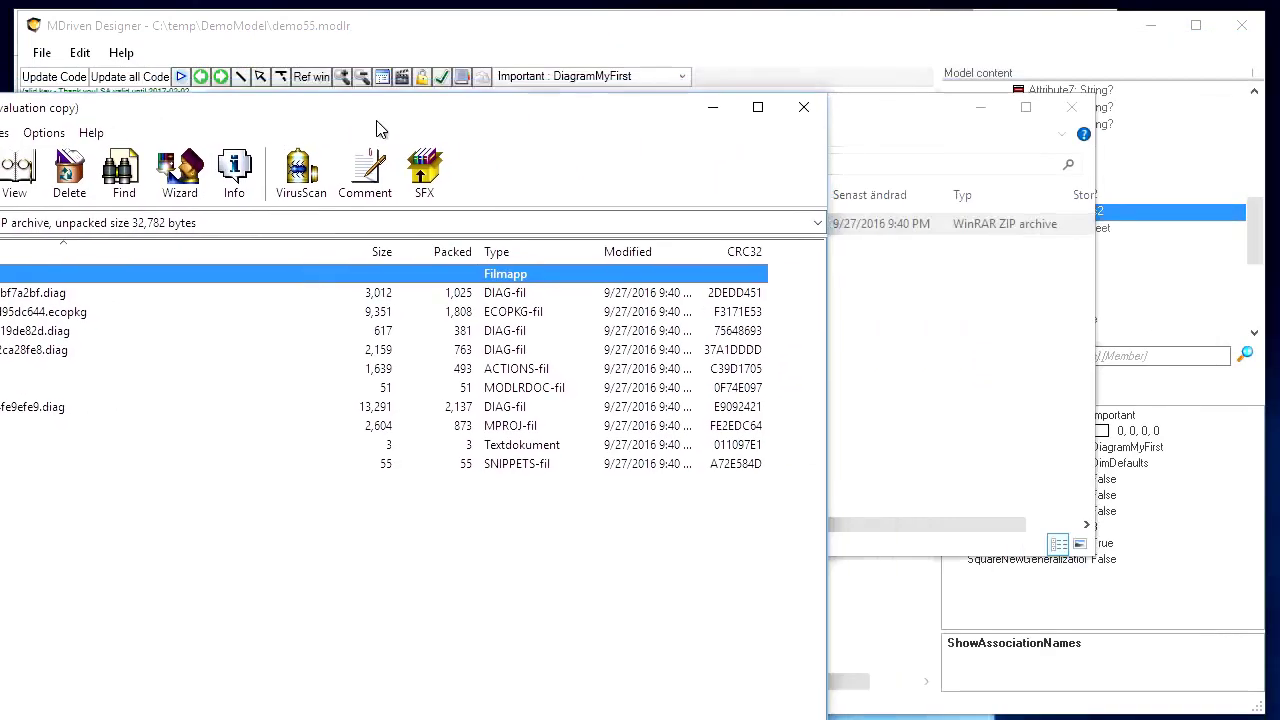
click(820, 117)
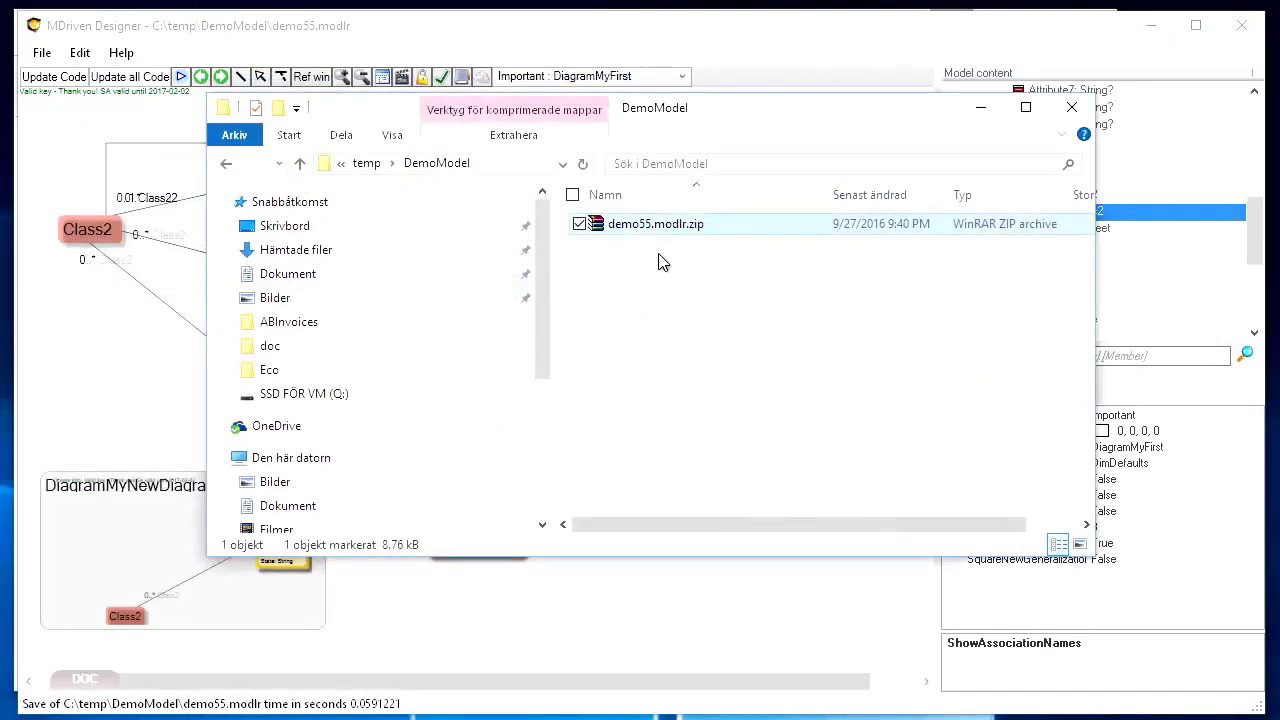
click(645, 276)
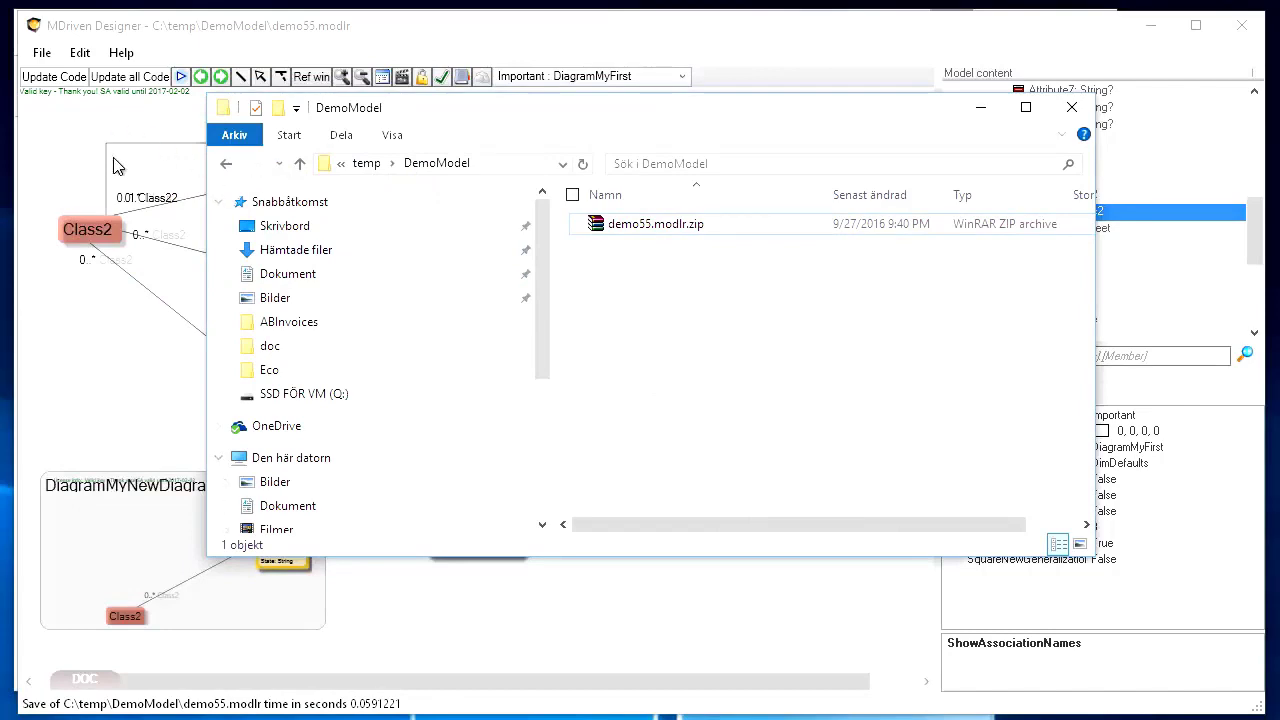
Step: Switch back to MDriven Designer and save the model in ecomdl format as demo55.ecomdl in the DemoModel folder
click(79, 152)
click(42, 52)
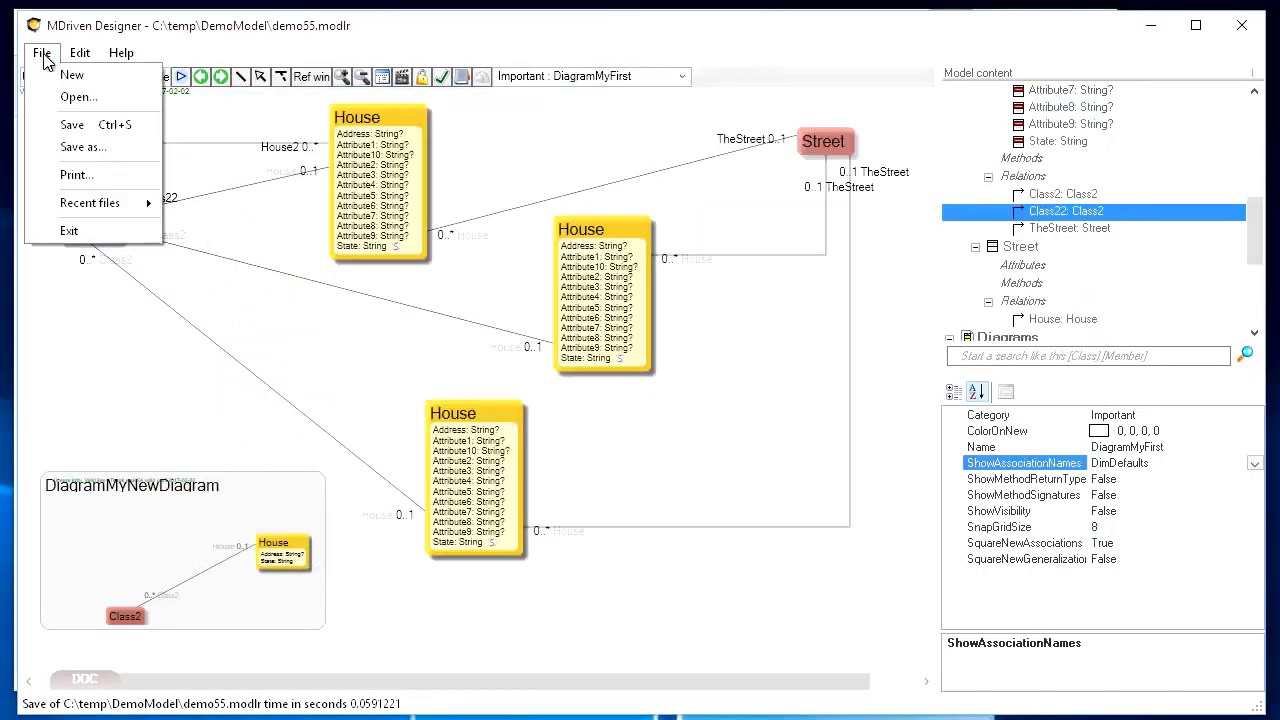
click(99, 156)
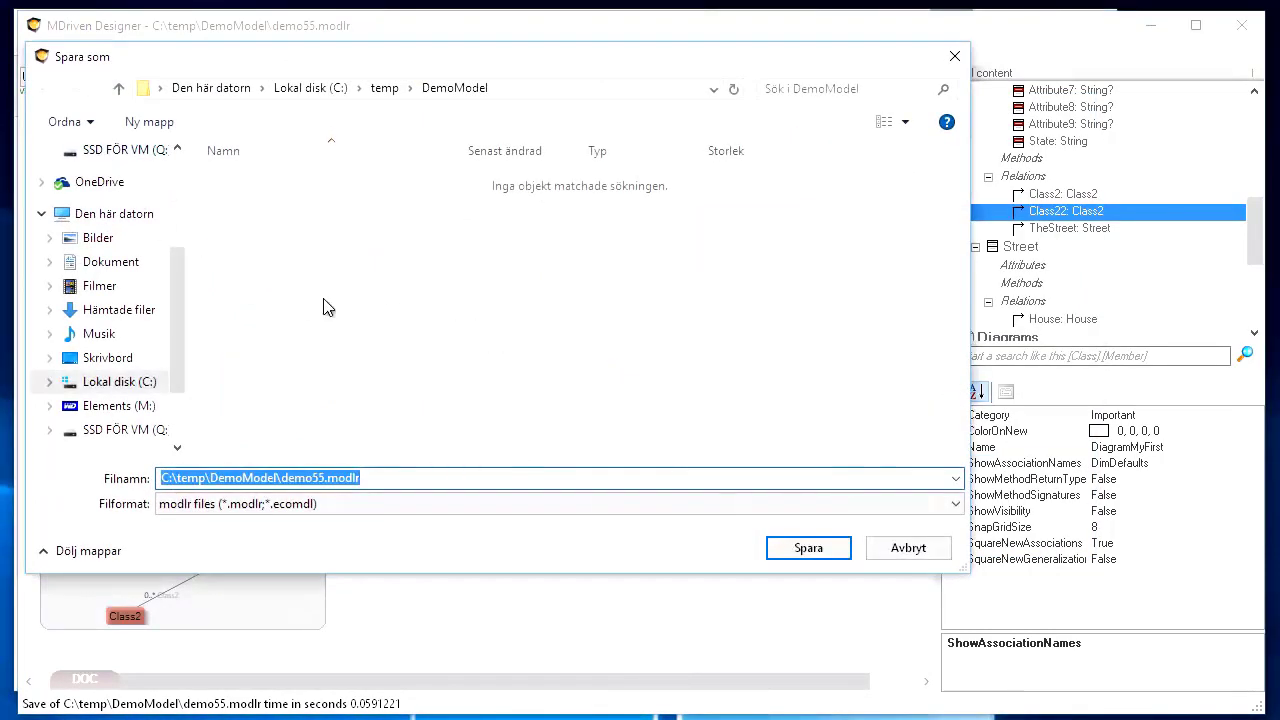
click(366, 506)
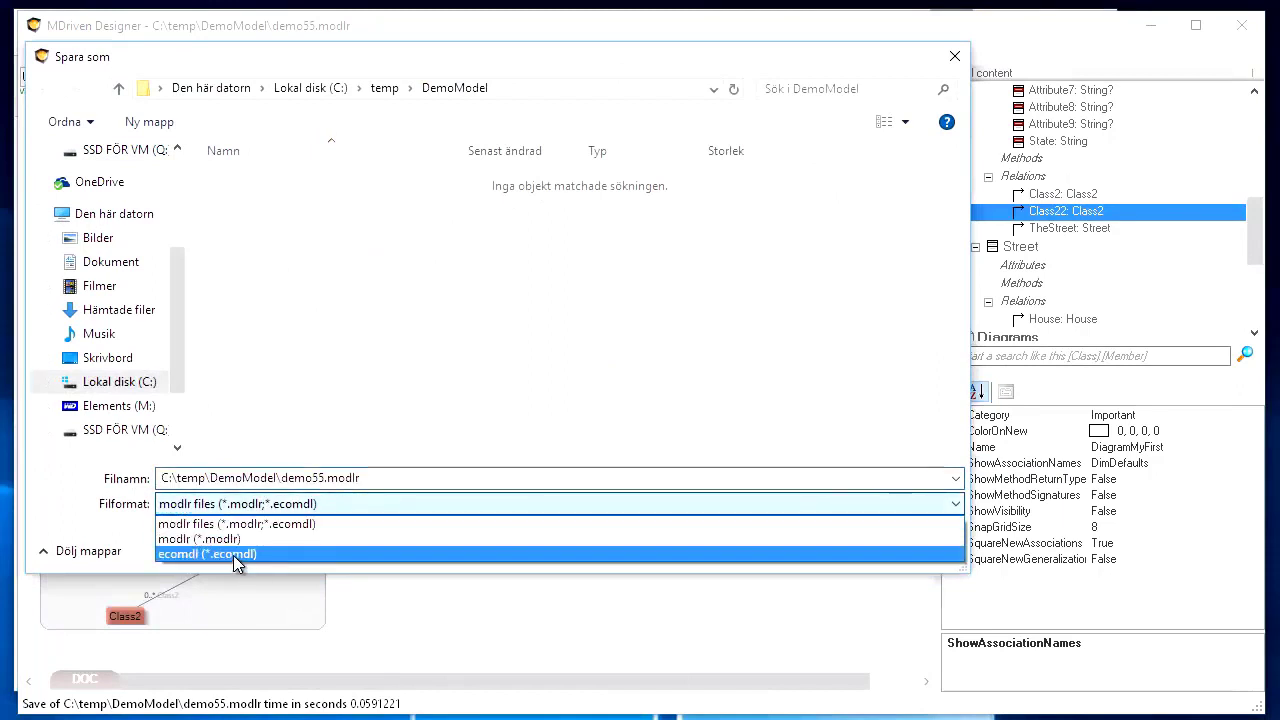
click(250, 556)
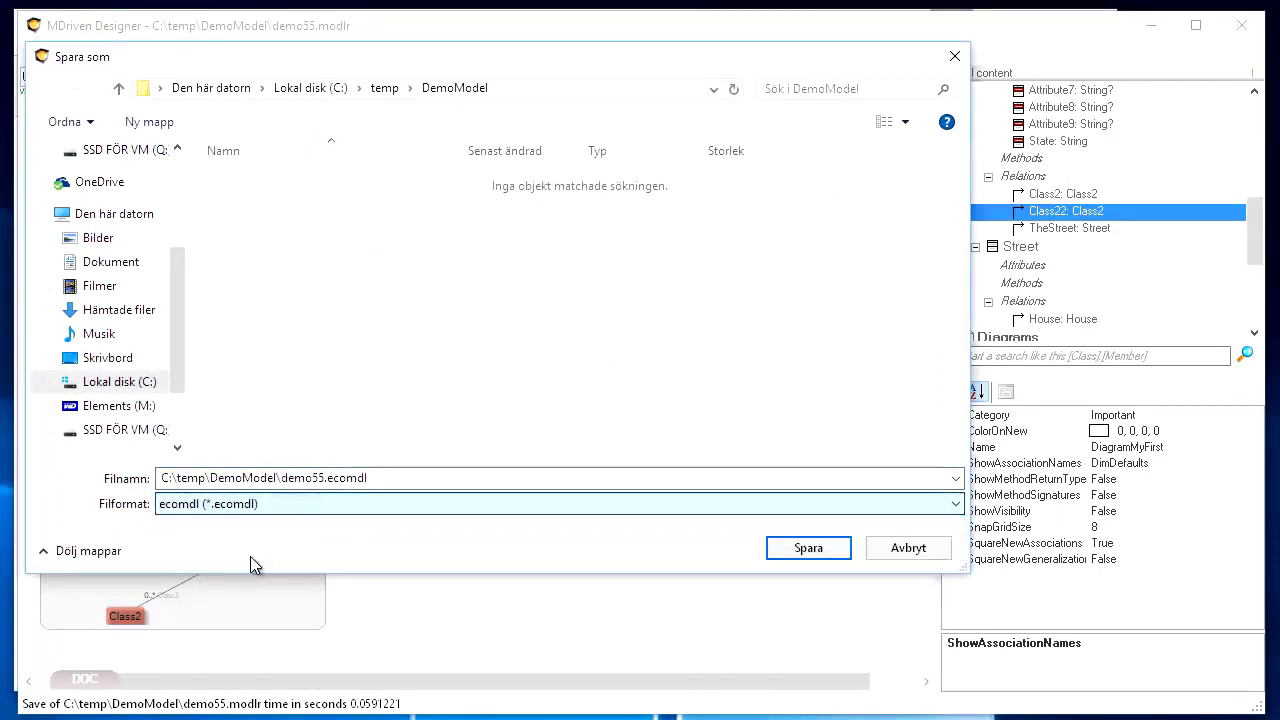
click(313, 484)
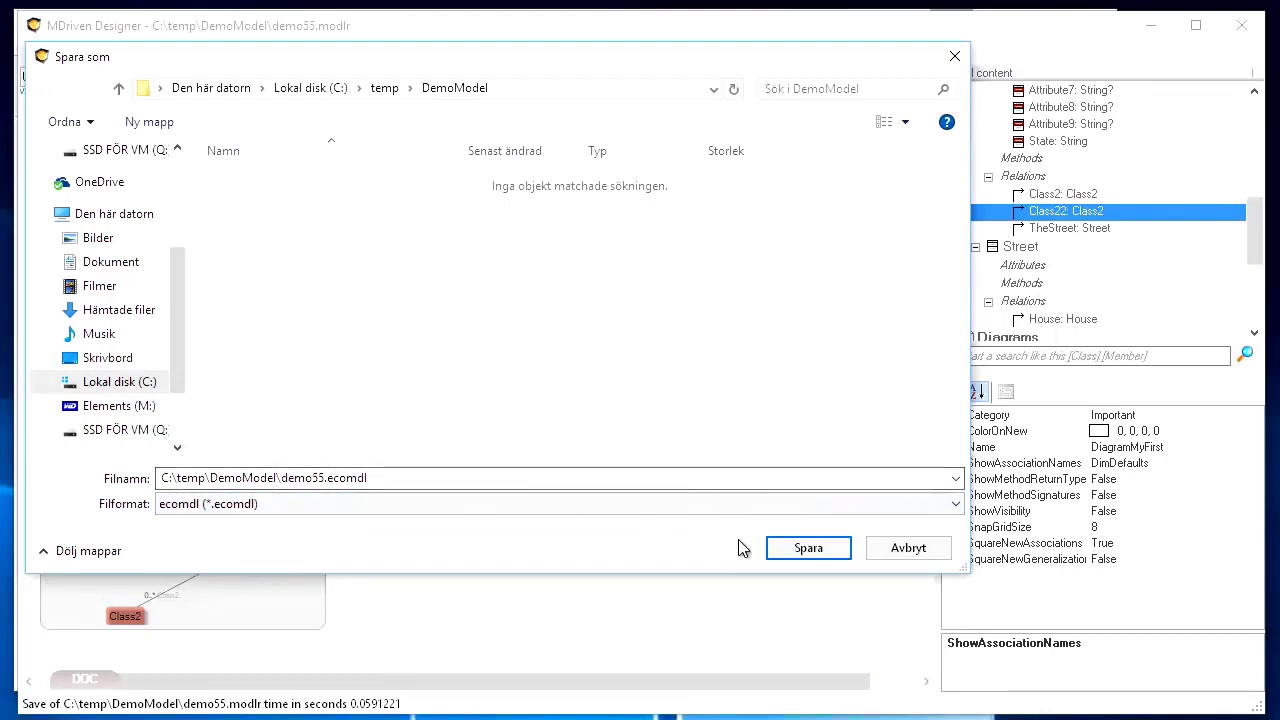
click(809, 549)
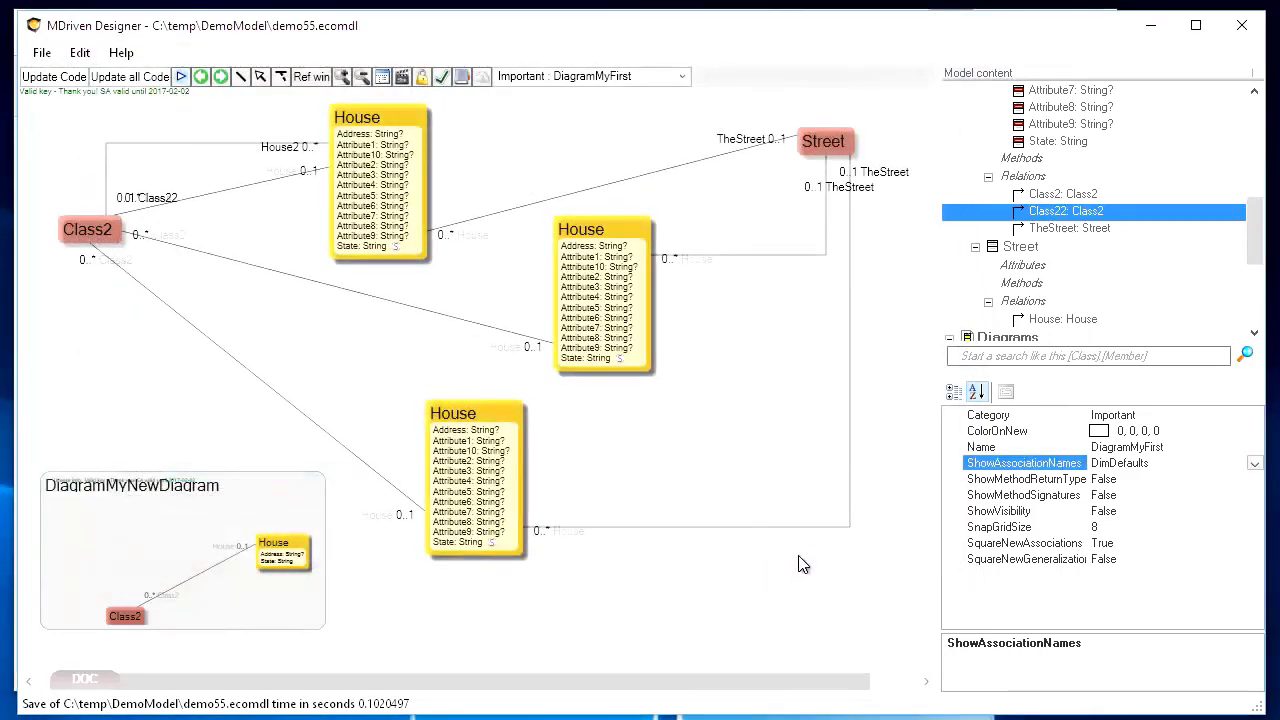
Step: Switch to the DemoModel folder in File Explorer and rename Package1.ecopkg to Package1.ecopkg.xml
key(alt+Tab)
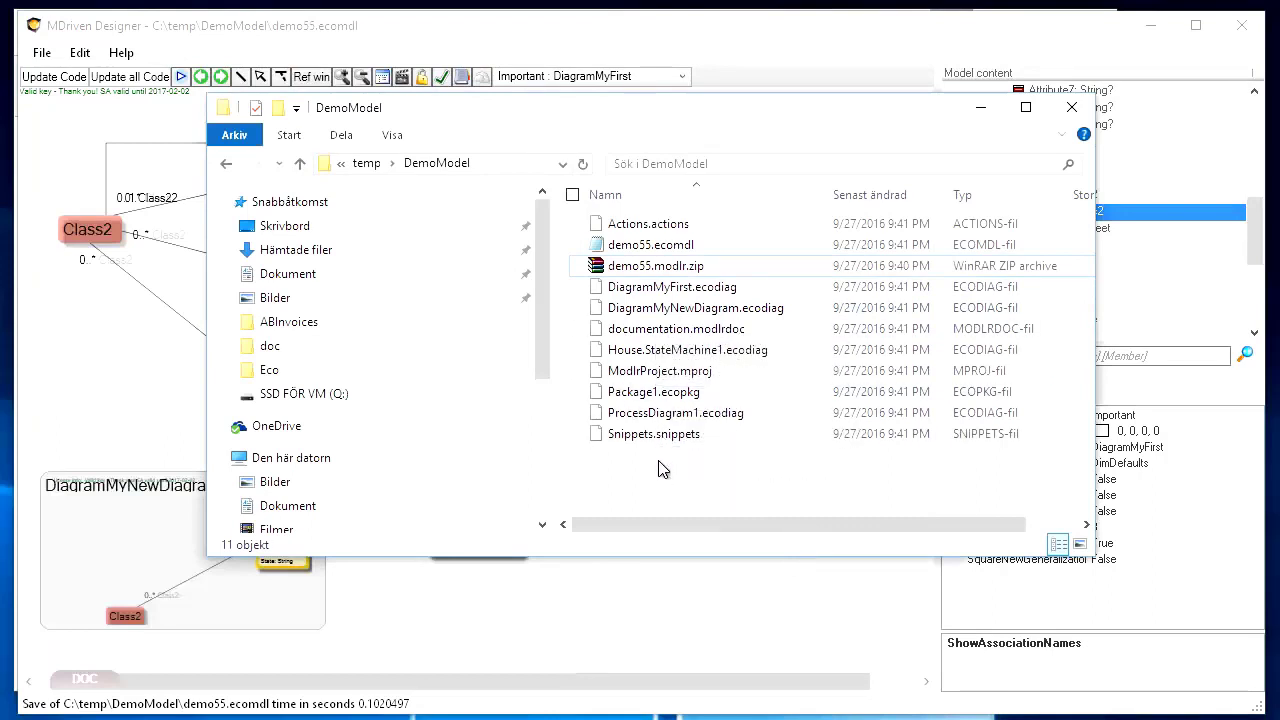
click(648, 396)
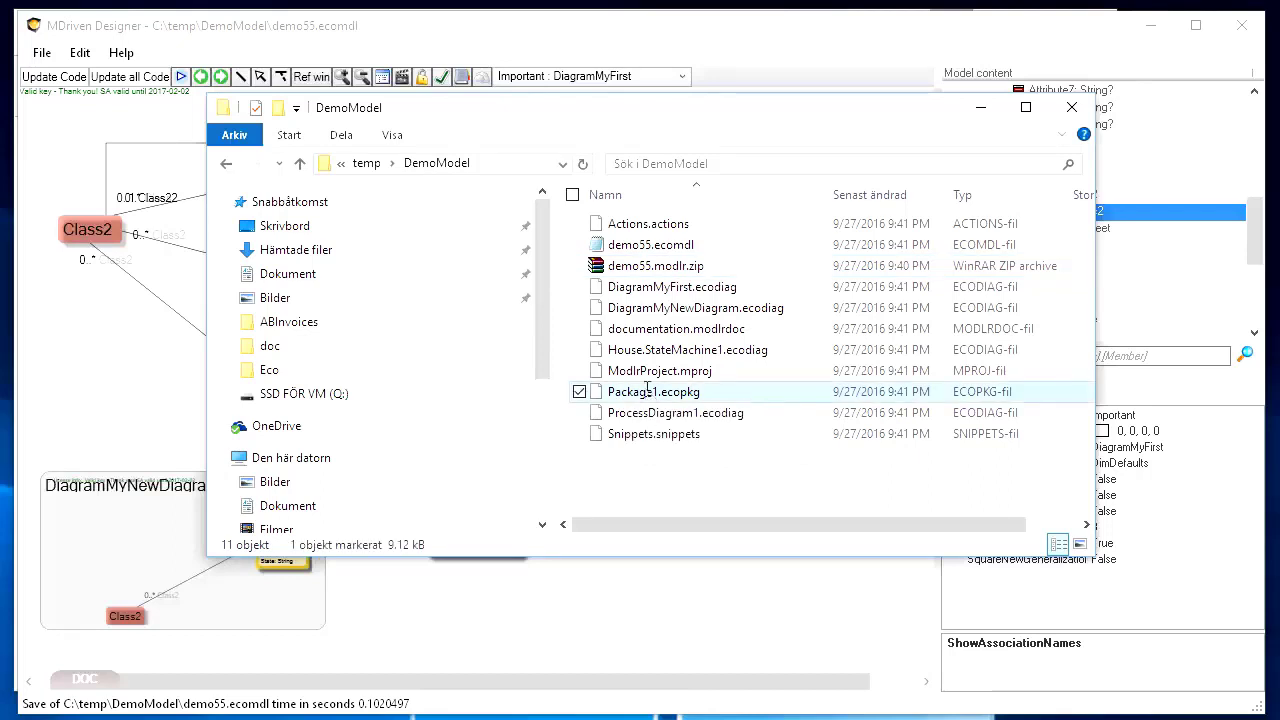
key(F2)
click(706, 390)
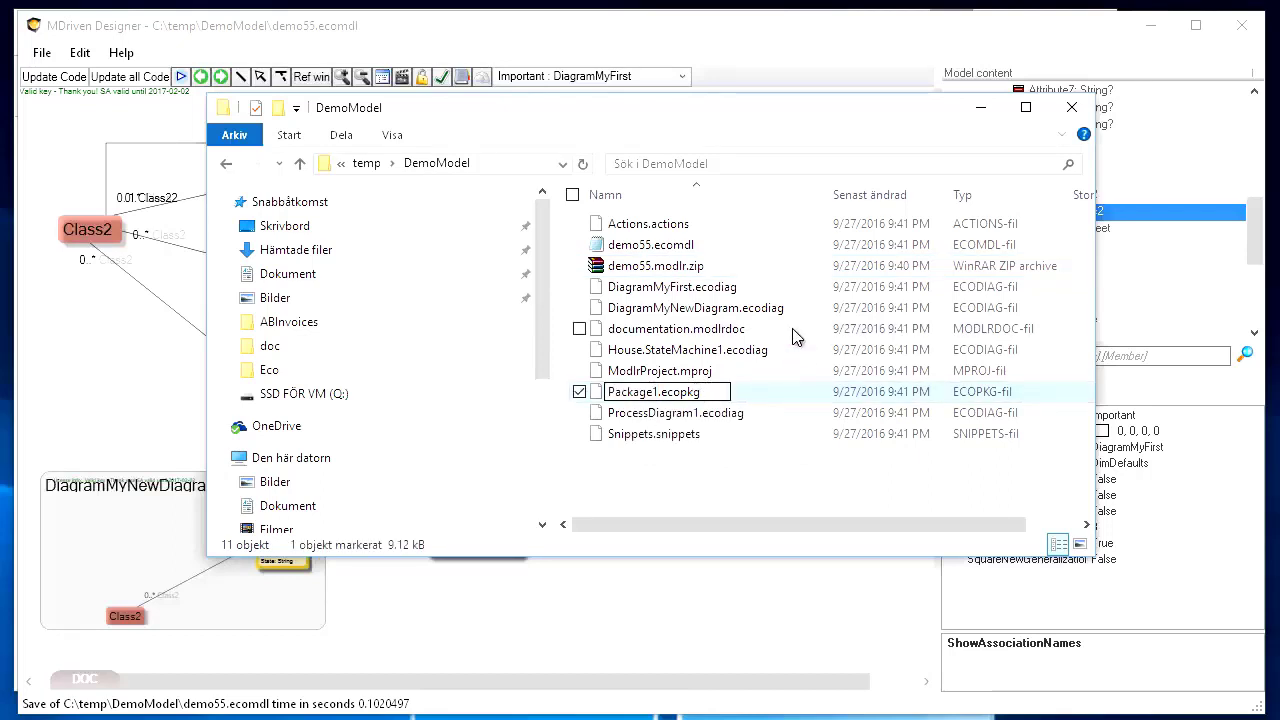
text(.xml)
key(Return)
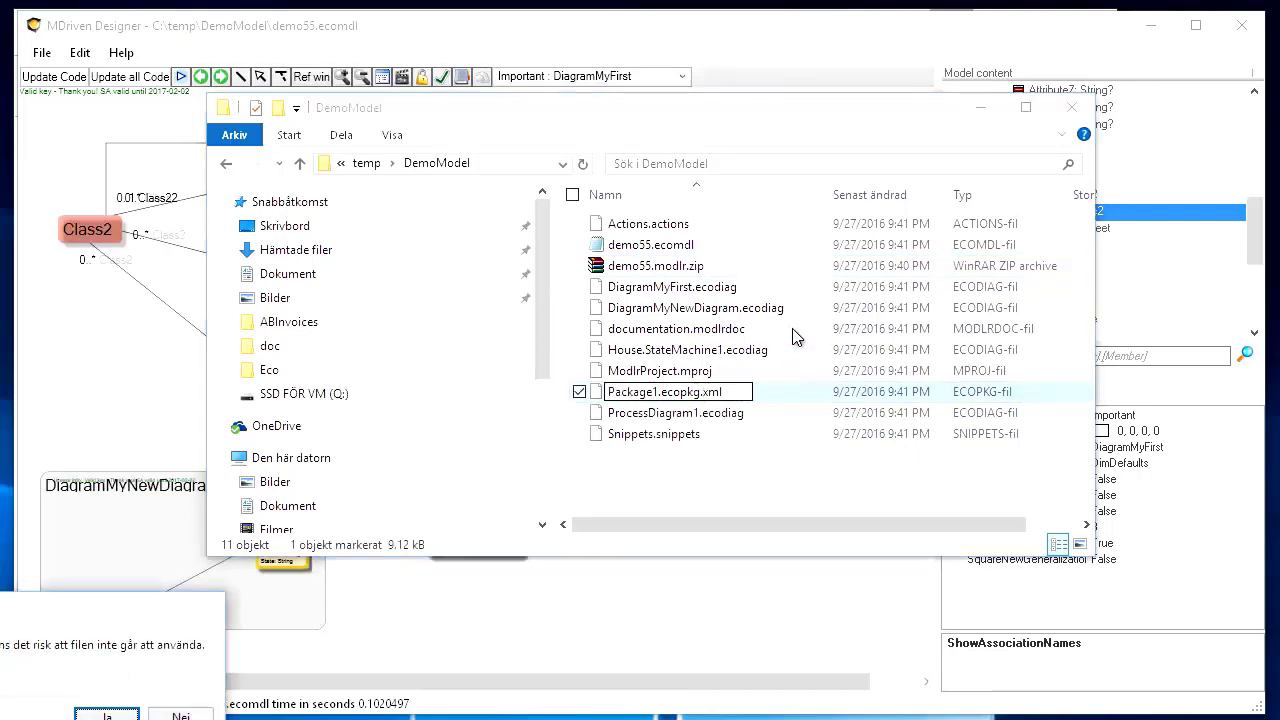
key(Return)
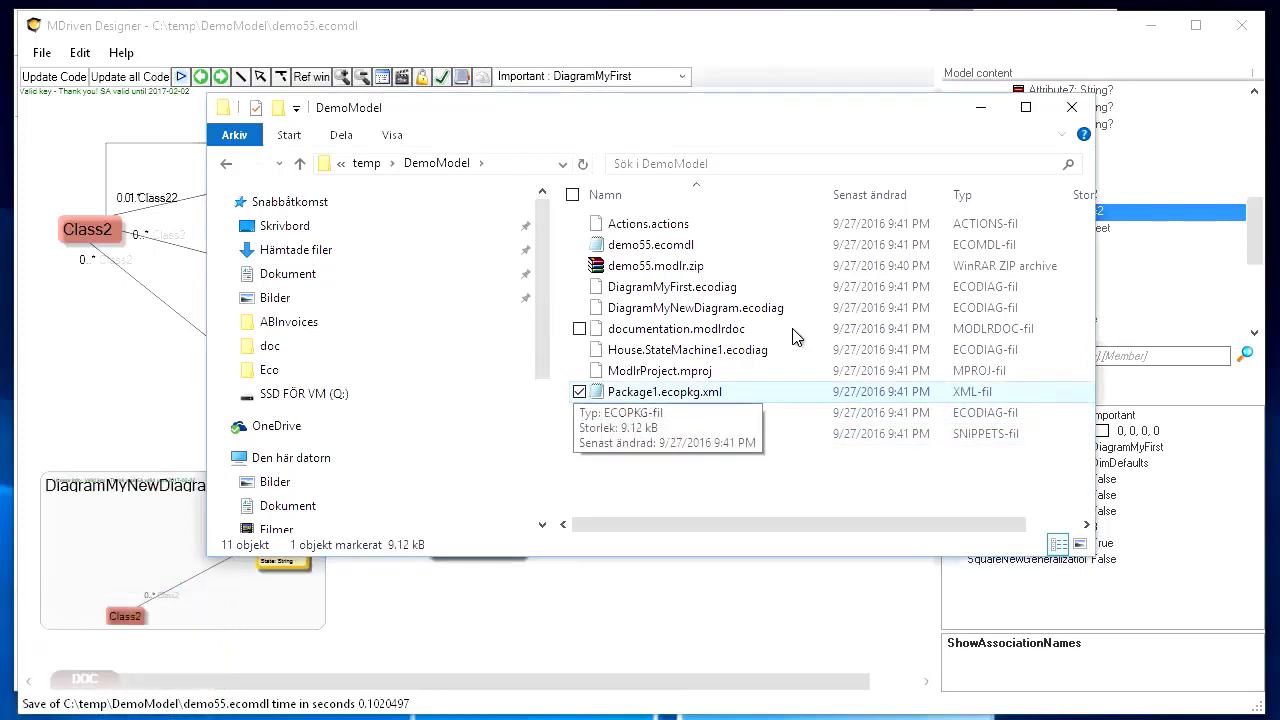
Step: Open Package1.ecopkg.xml in Notepad, examine its class, association, attribute and state machine definitions, and close it
key(Return)
drag(2, 71, 1138, 53)
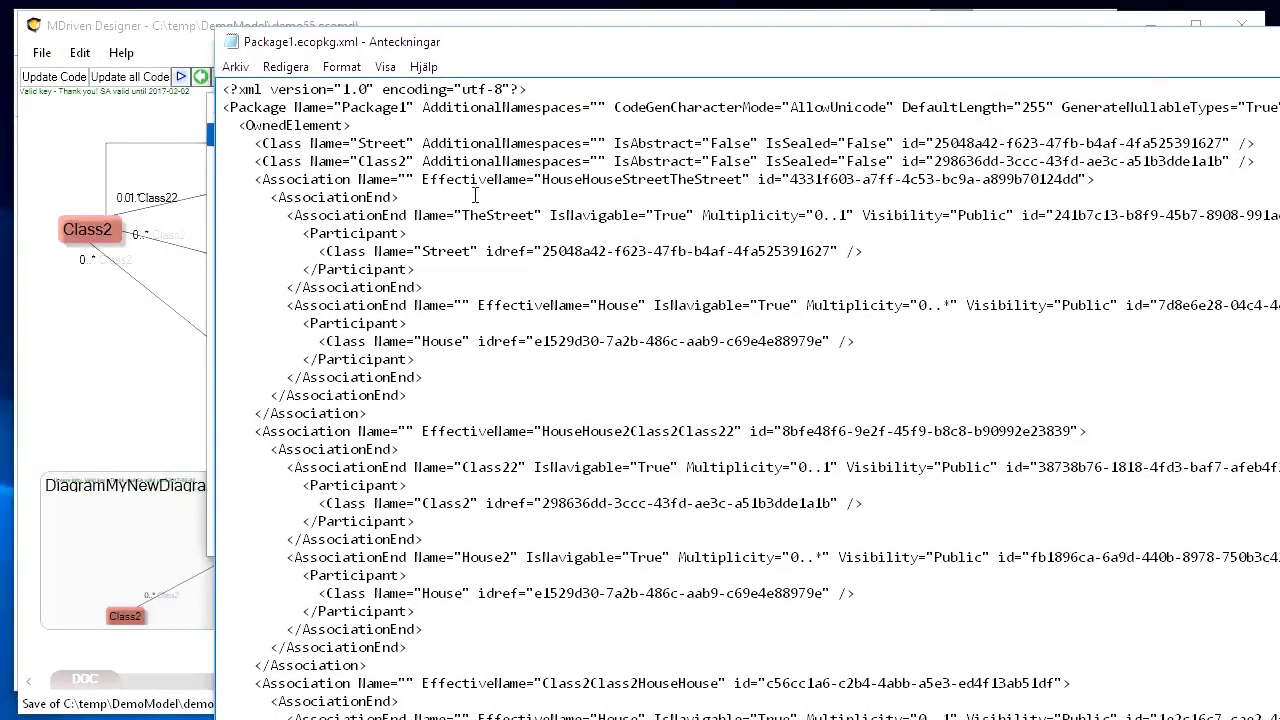
scroll(476, 196, down, 20)
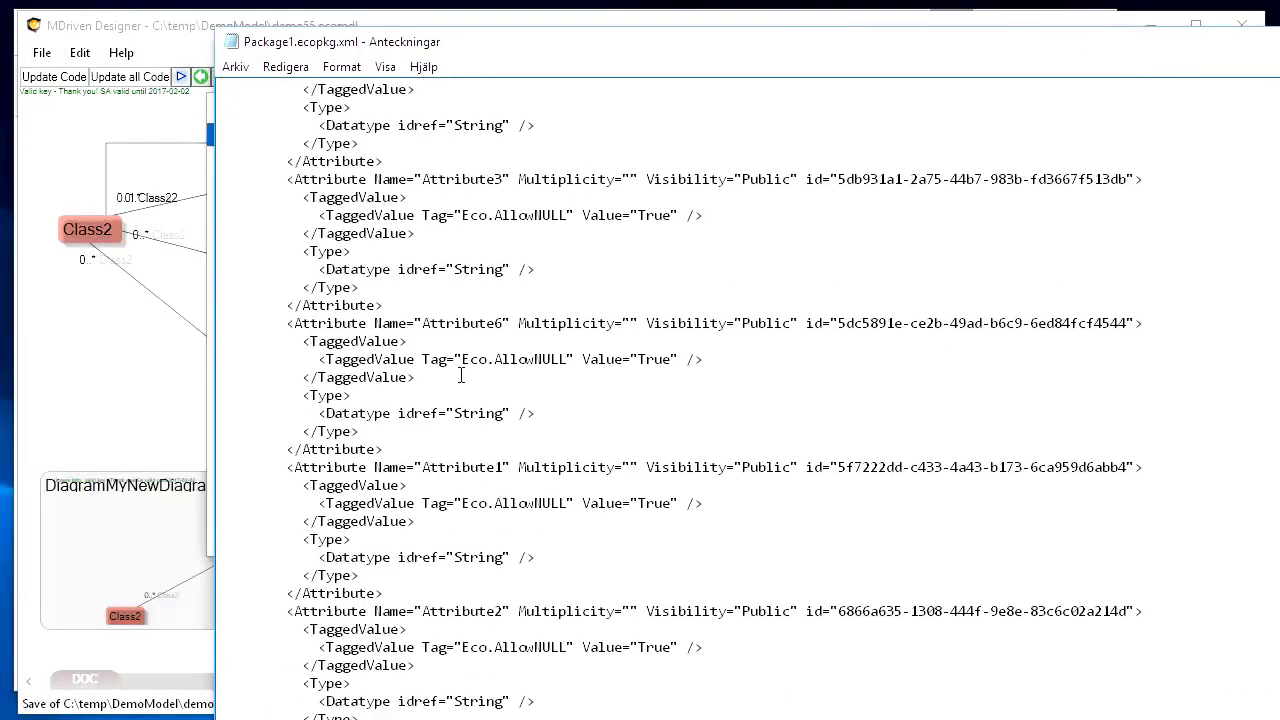
scroll(461, 376, down, 20)
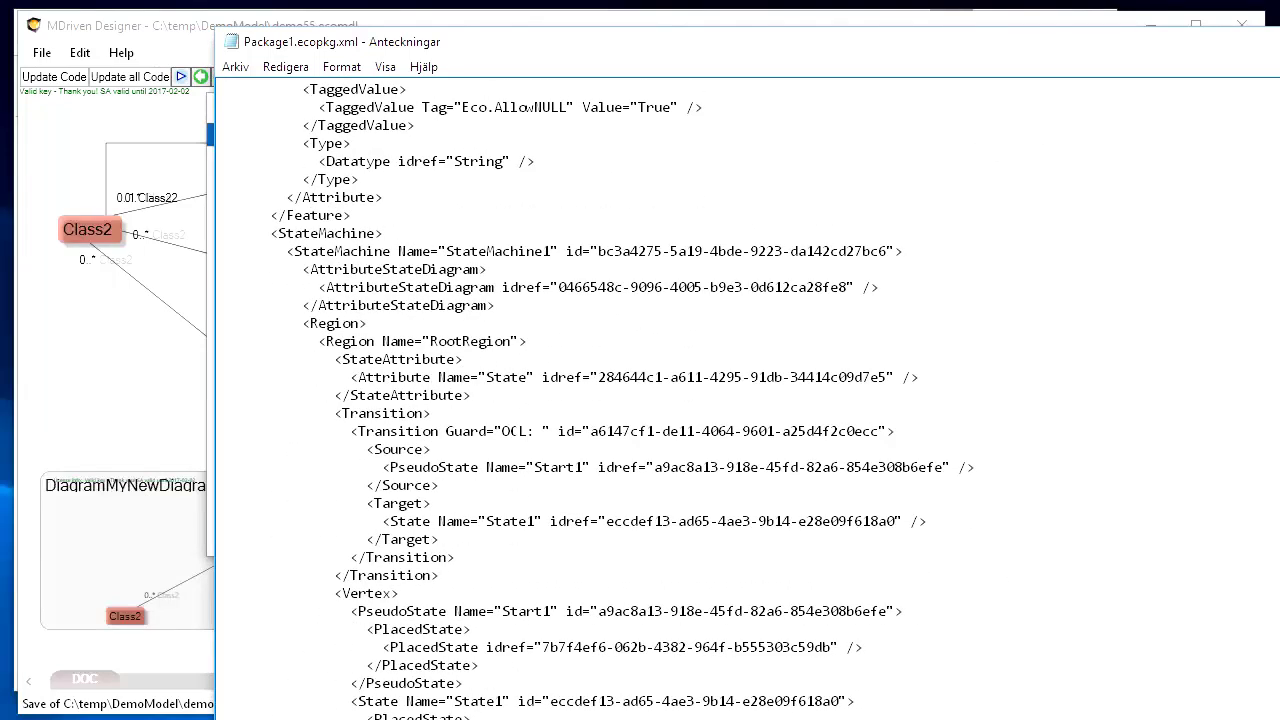
click(1278, 42)
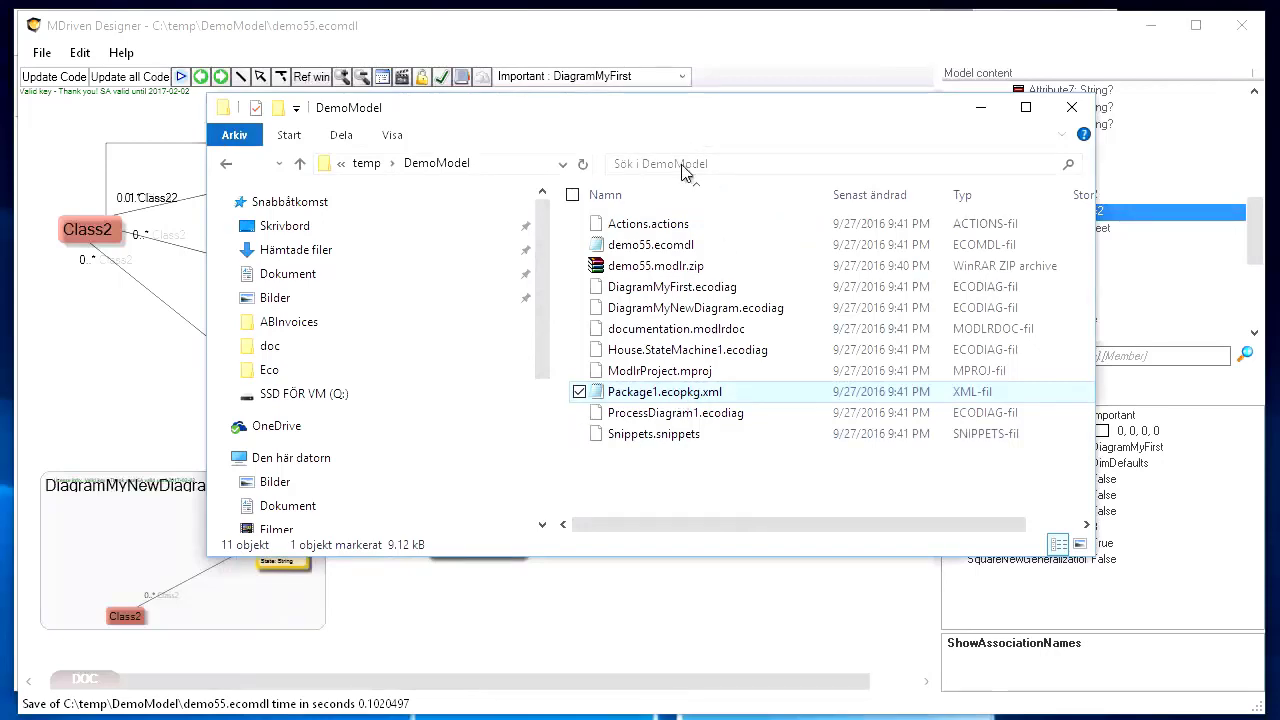
Step: Close the DemoModel folder window and save the demo55.ecomdl model again
click(1070, 108)
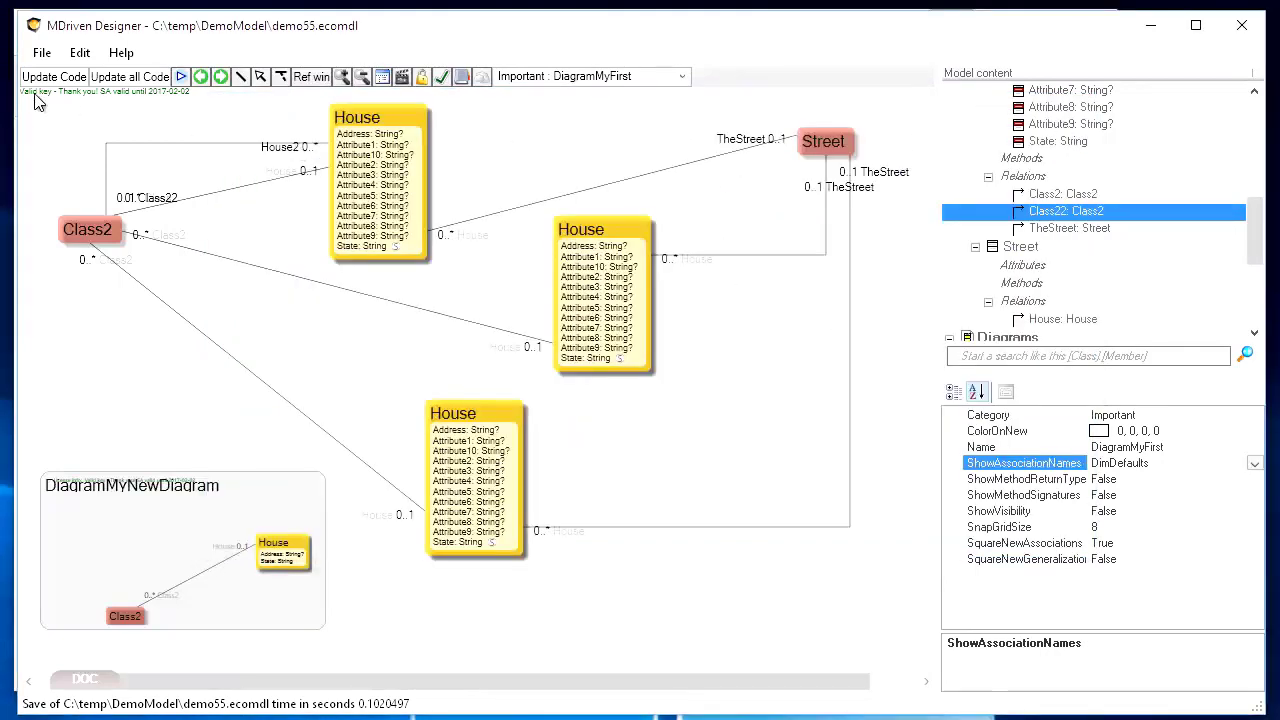
click(45, 56)
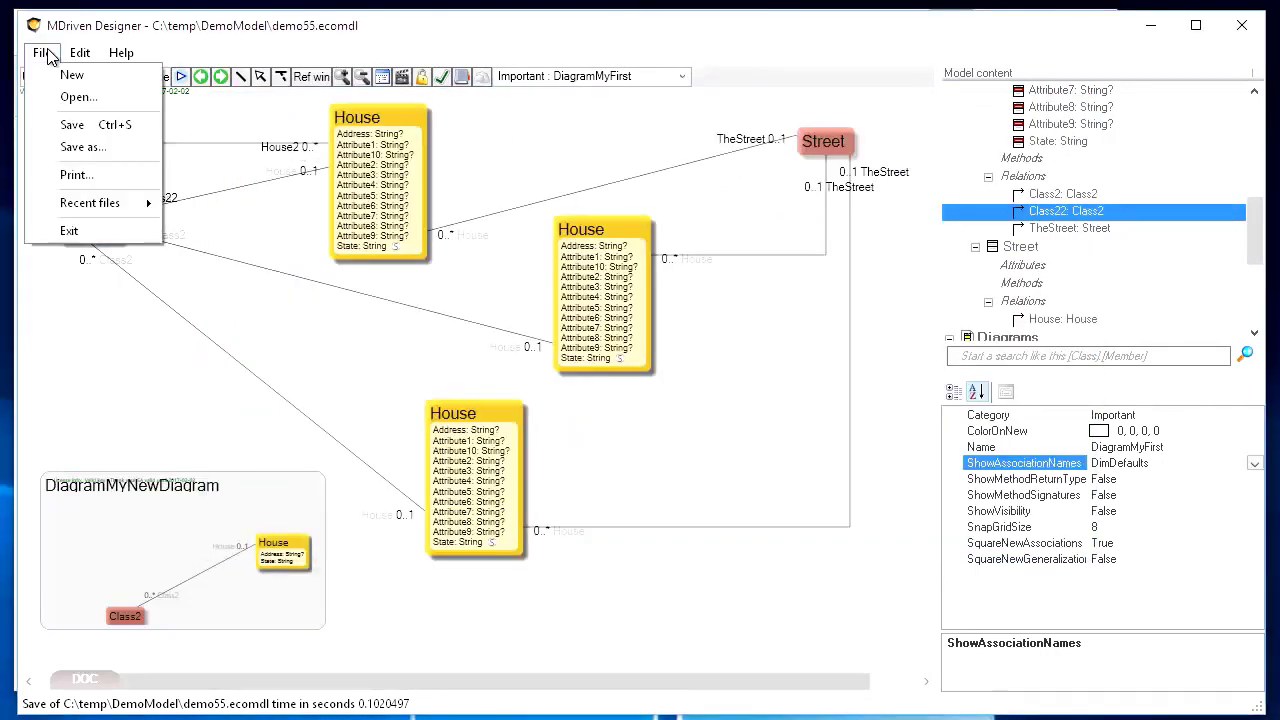
click(78, 123)
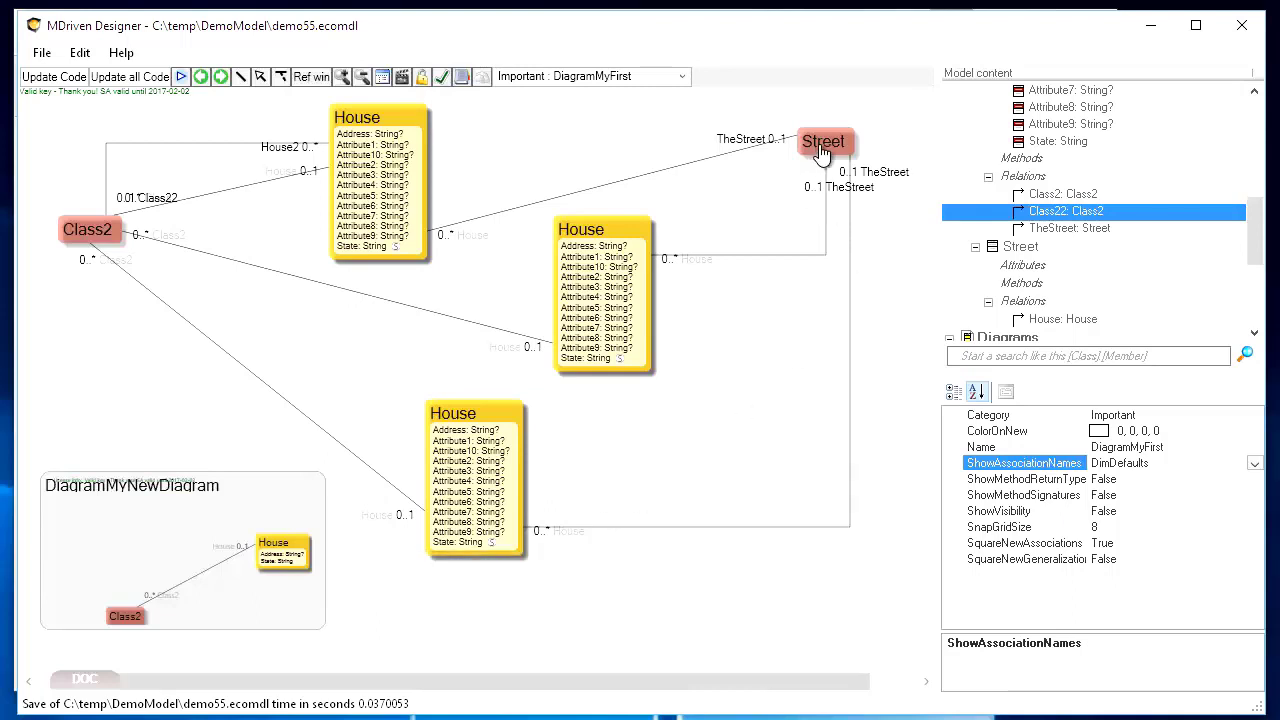
Step: Rearrange DiagramMyFirst by moving Street lower, the uppermost House slightly higher and the middle House slightly lower
drag(823, 149, 826, 218)
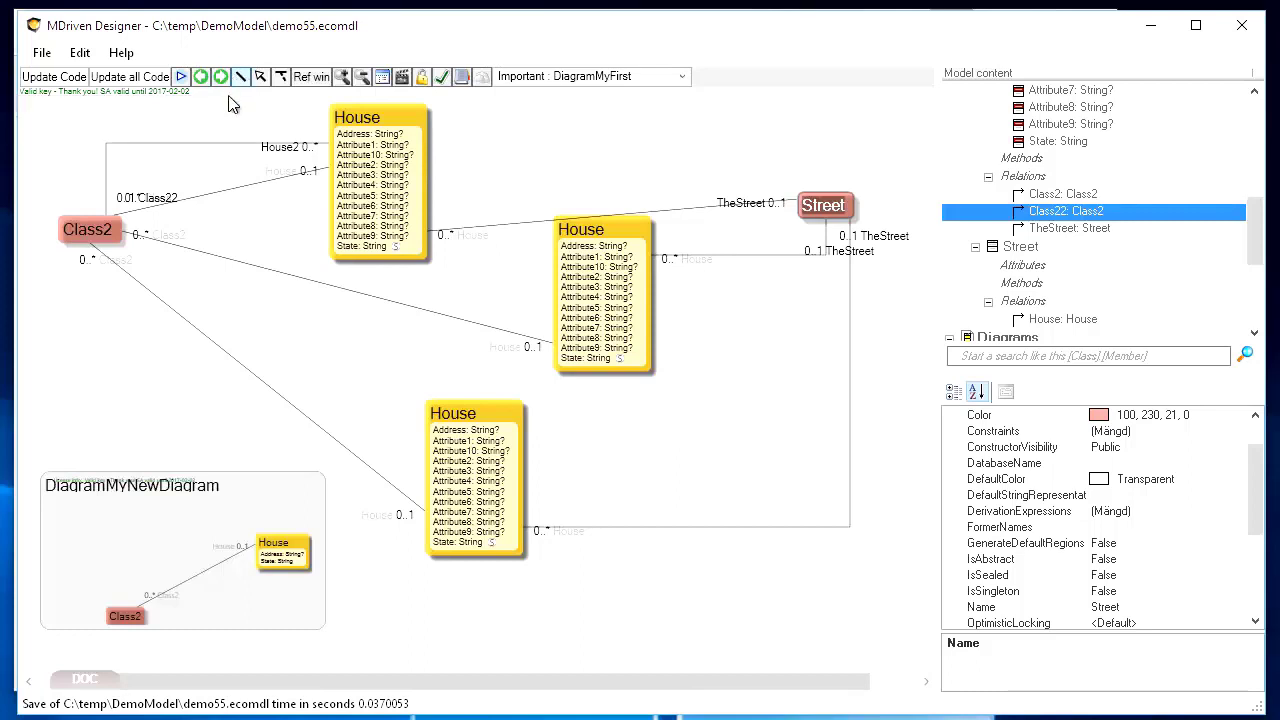
drag(381, 216, 381, 200)
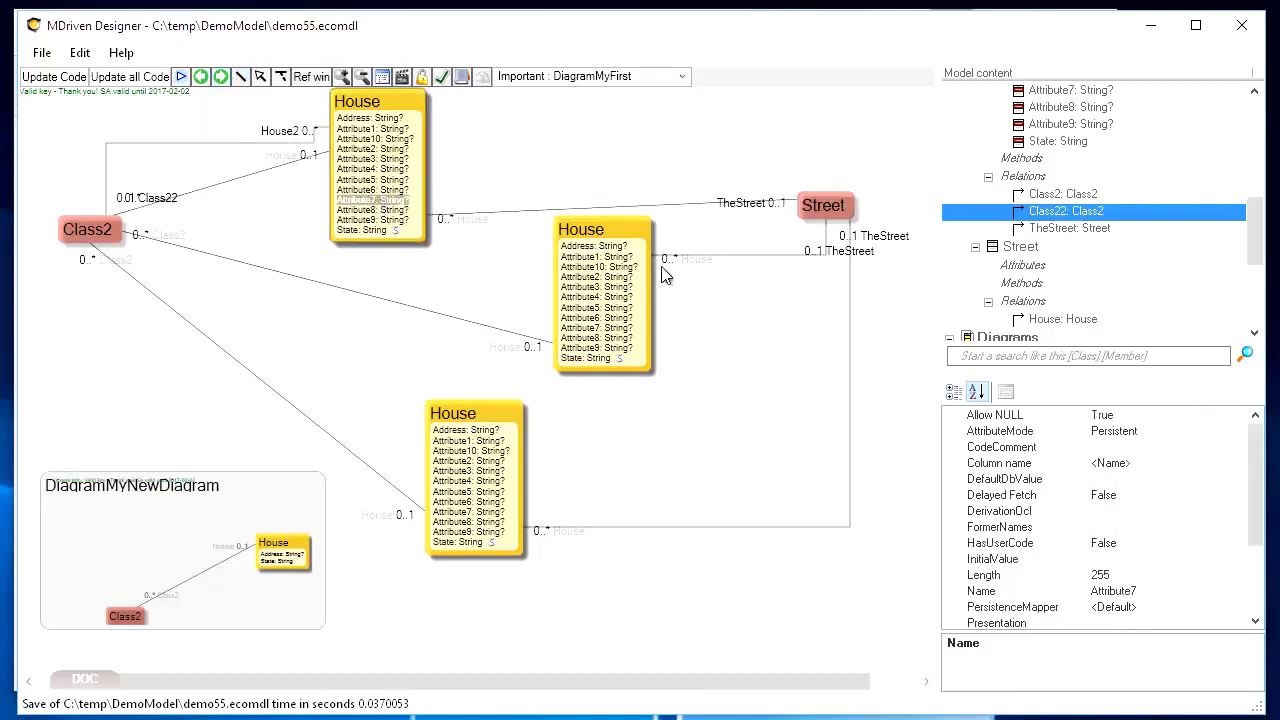
drag(606, 277, 606, 301)
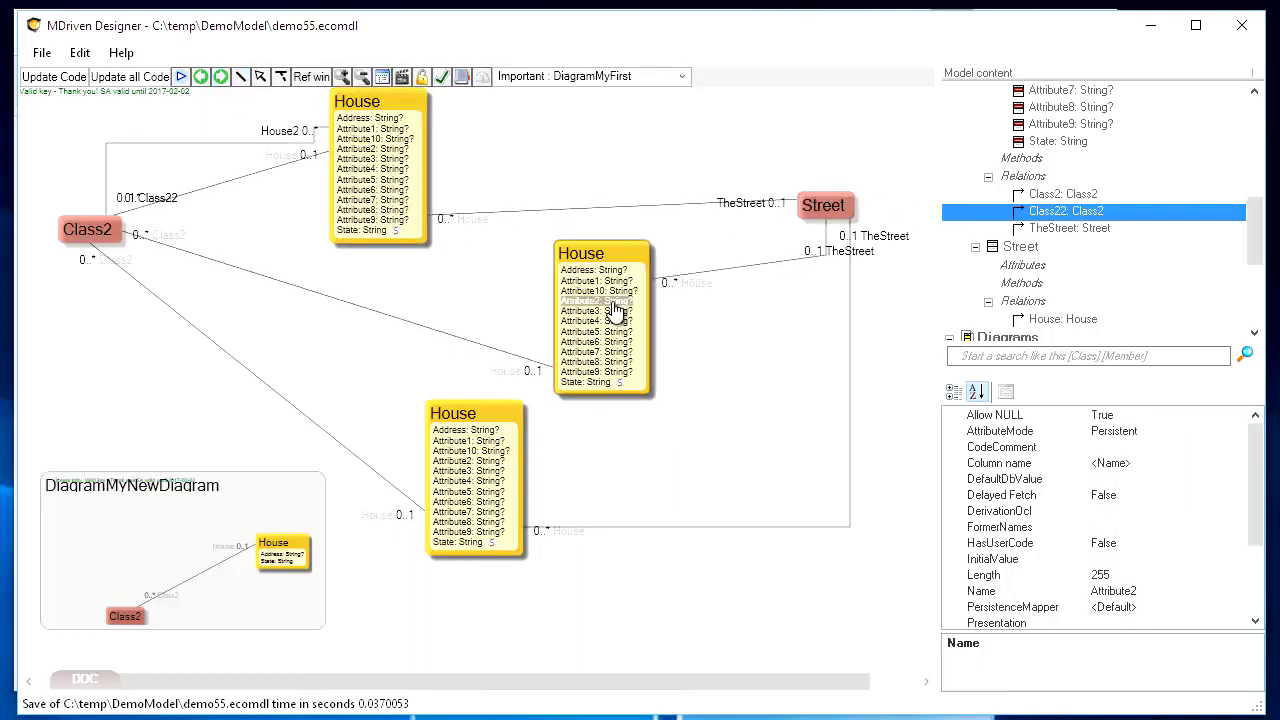
Step: Check both ends of the association between the uppermost House and Street, and set the House end's multiplicity to 1
click(443, 218)
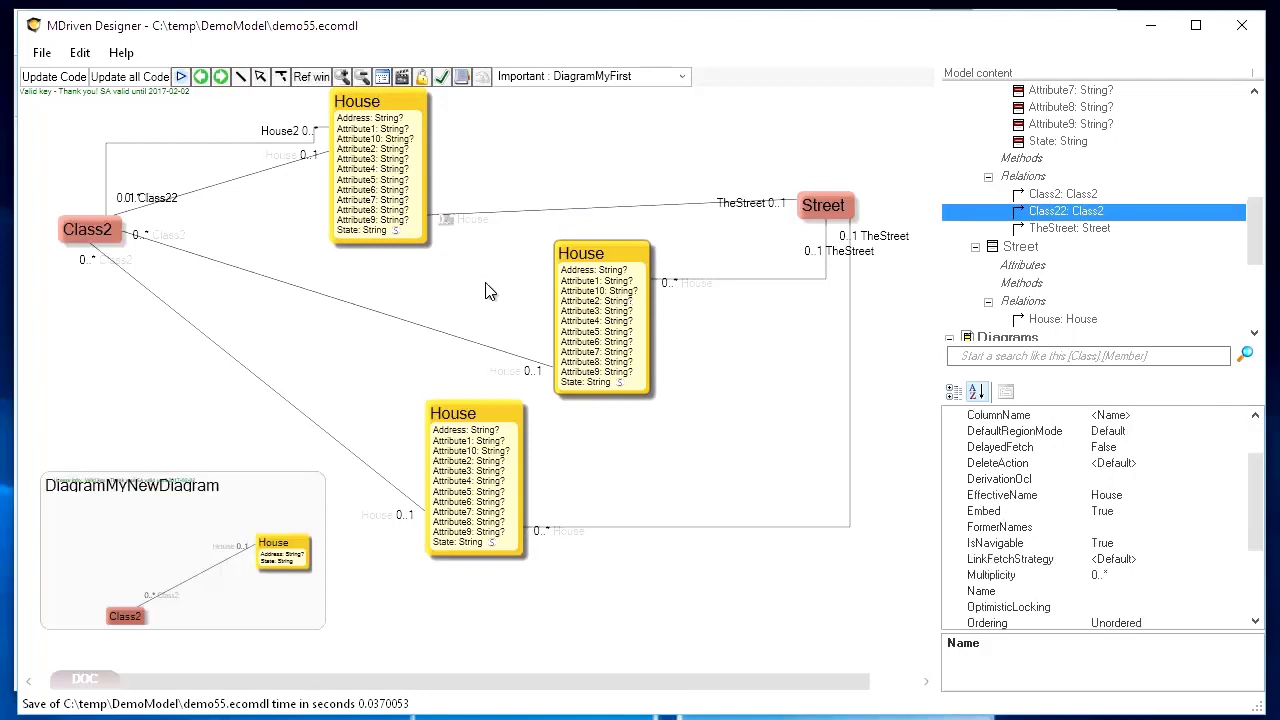
click(781, 205)
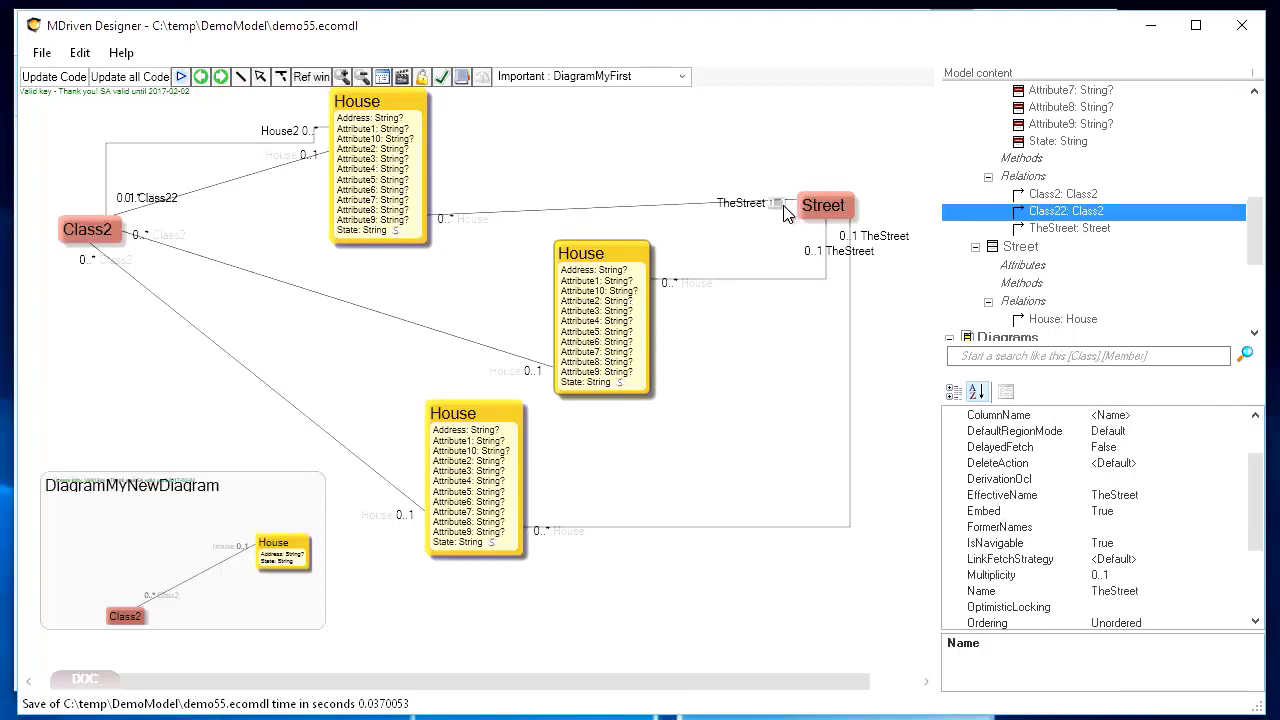
click(447, 229)
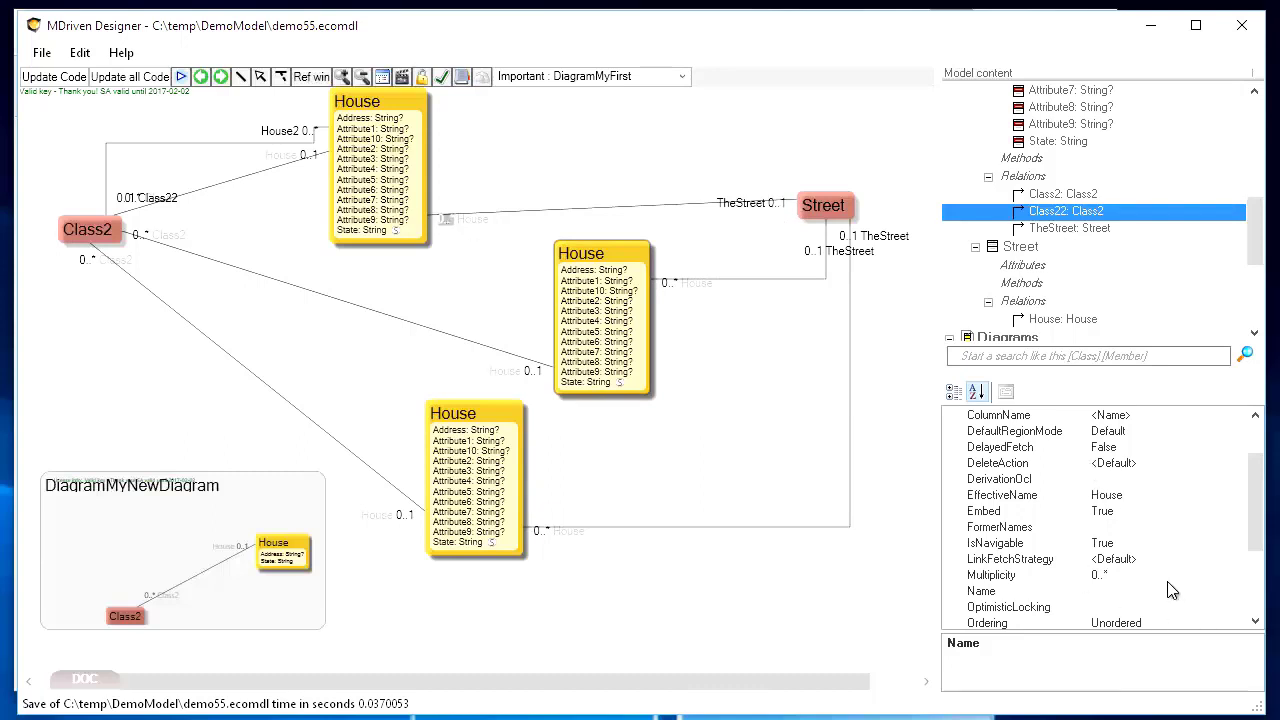
click(1241, 578)
click(1238, 576)
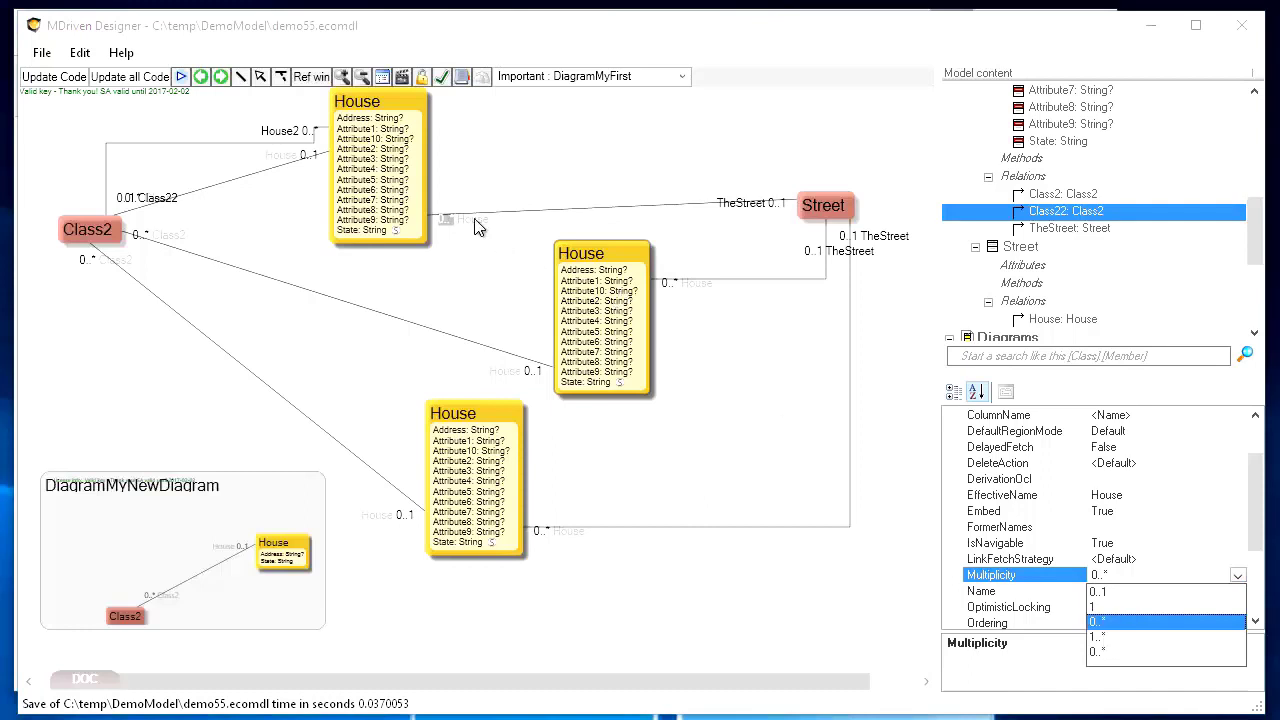
click(447, 229)
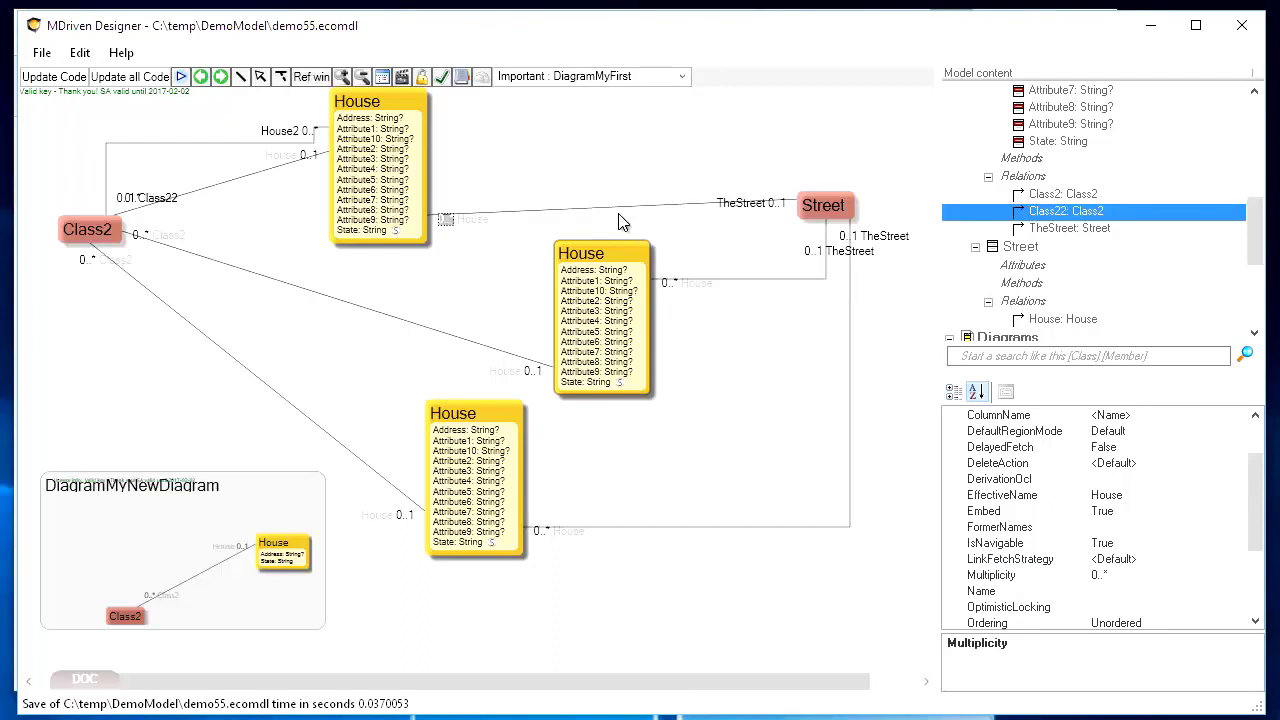
key(Return)
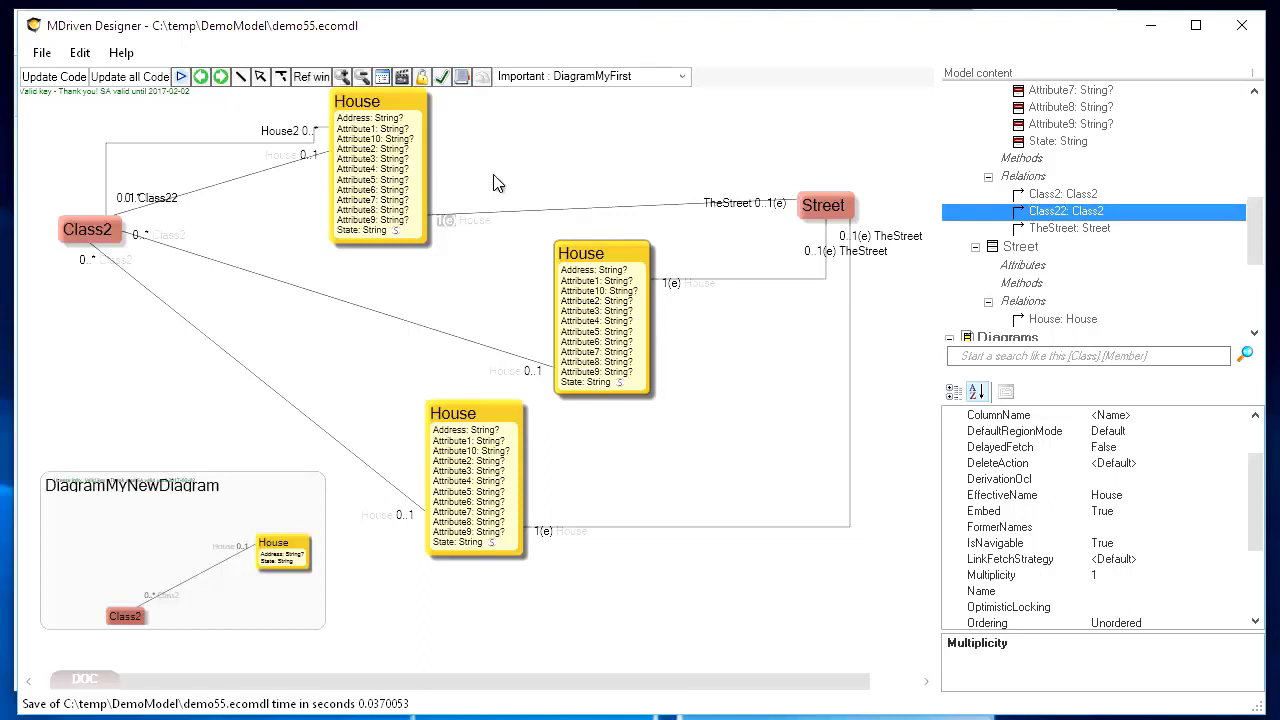
Step: Set the multiplicity of the House end of the House–Street association to 0..1
text(00)
text(.1)
key(Return)
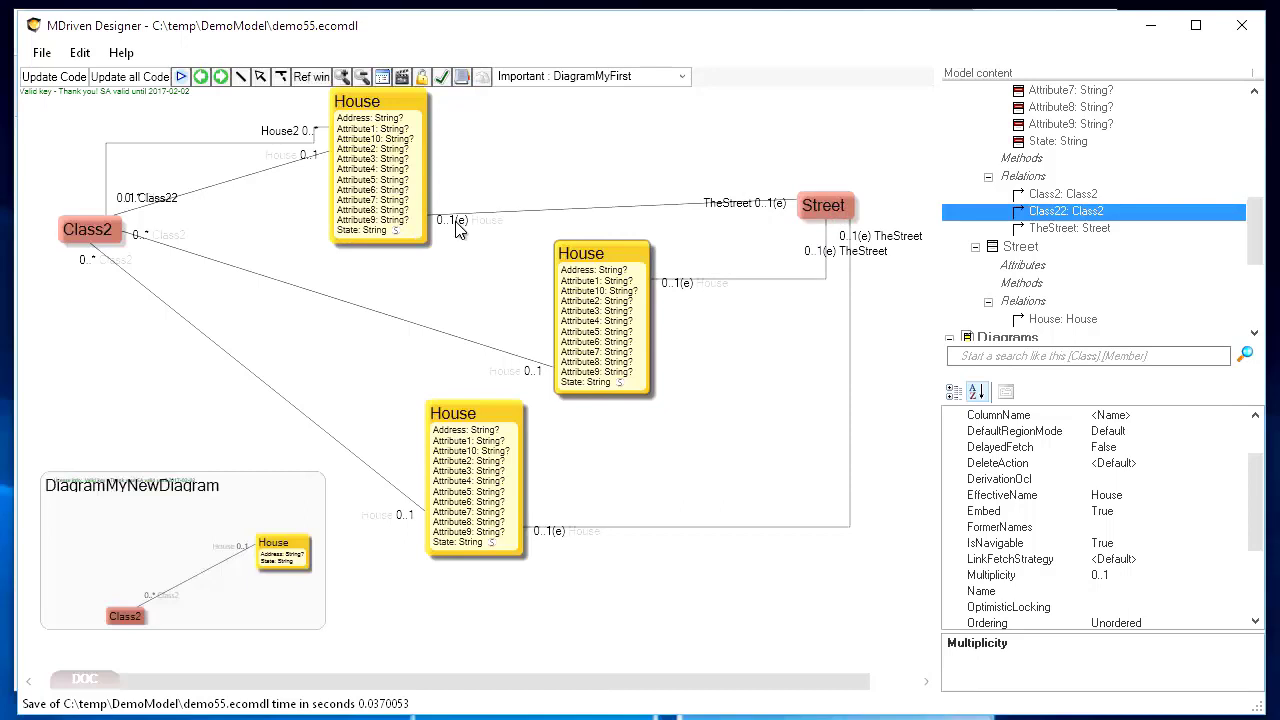
Step: Set Embed to False on the House end of the House–Street association and deselect it
click(455, 226)
mouse_move(1254, 497)
mouse_down()
mouse_move(1258, 430)
mouse_move(1257, 486)
mouse_up()
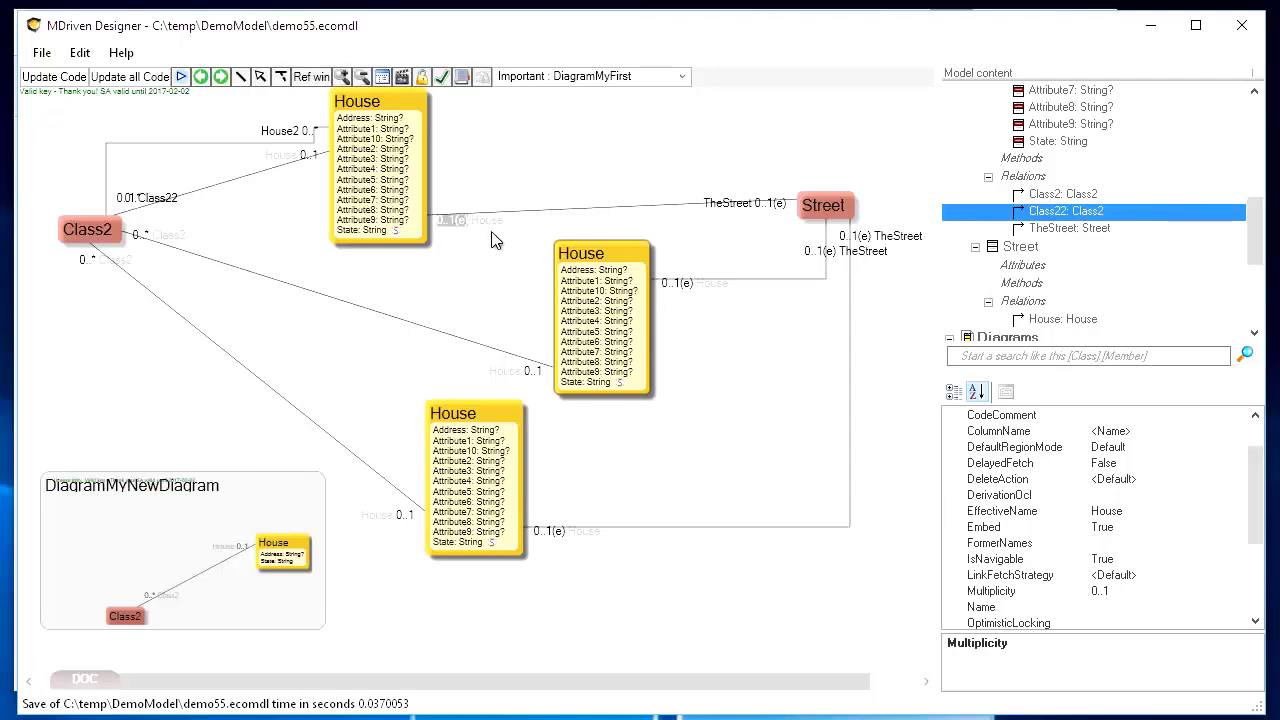
click(1131, 527)
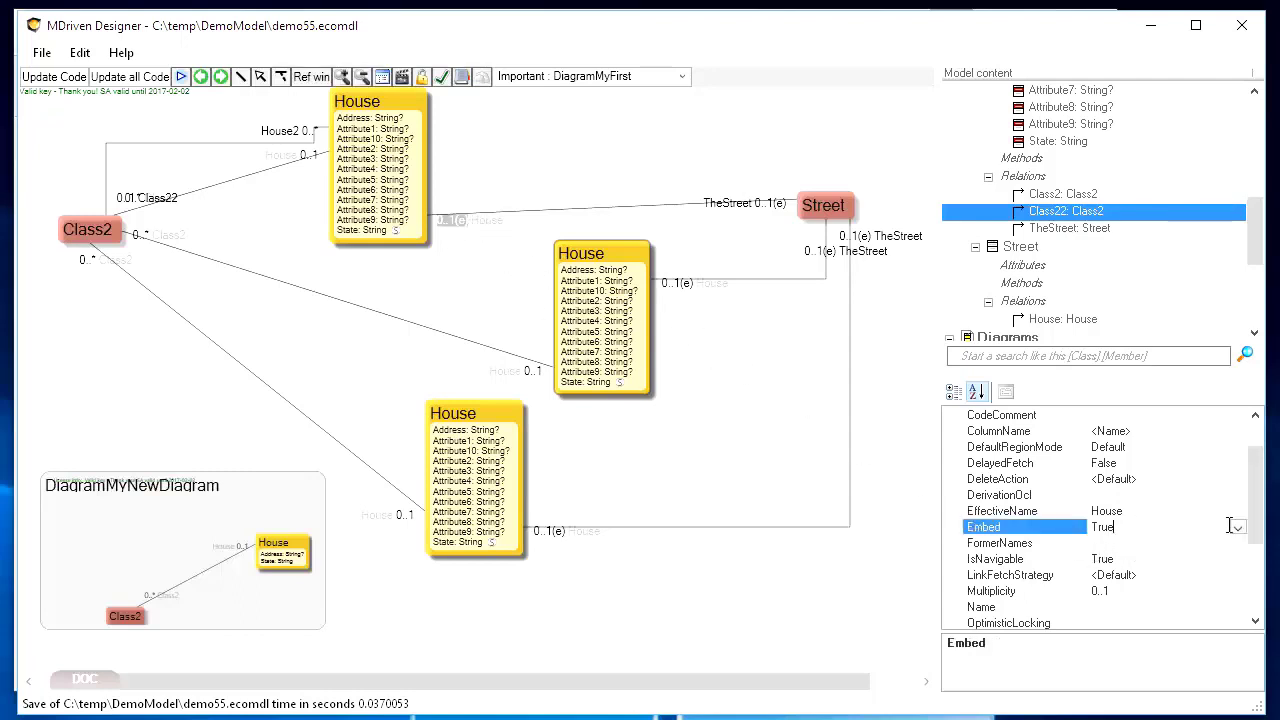
click(1238, 527)
click(1118, 562)
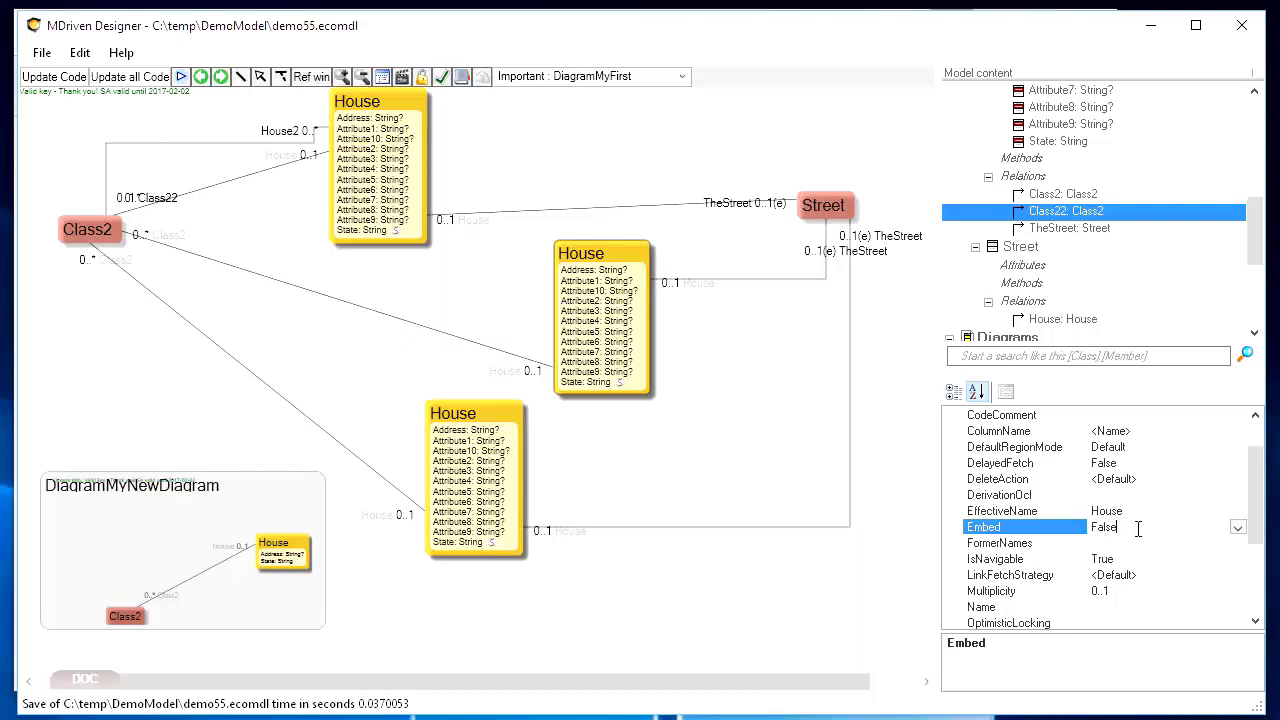
click(490, 268)
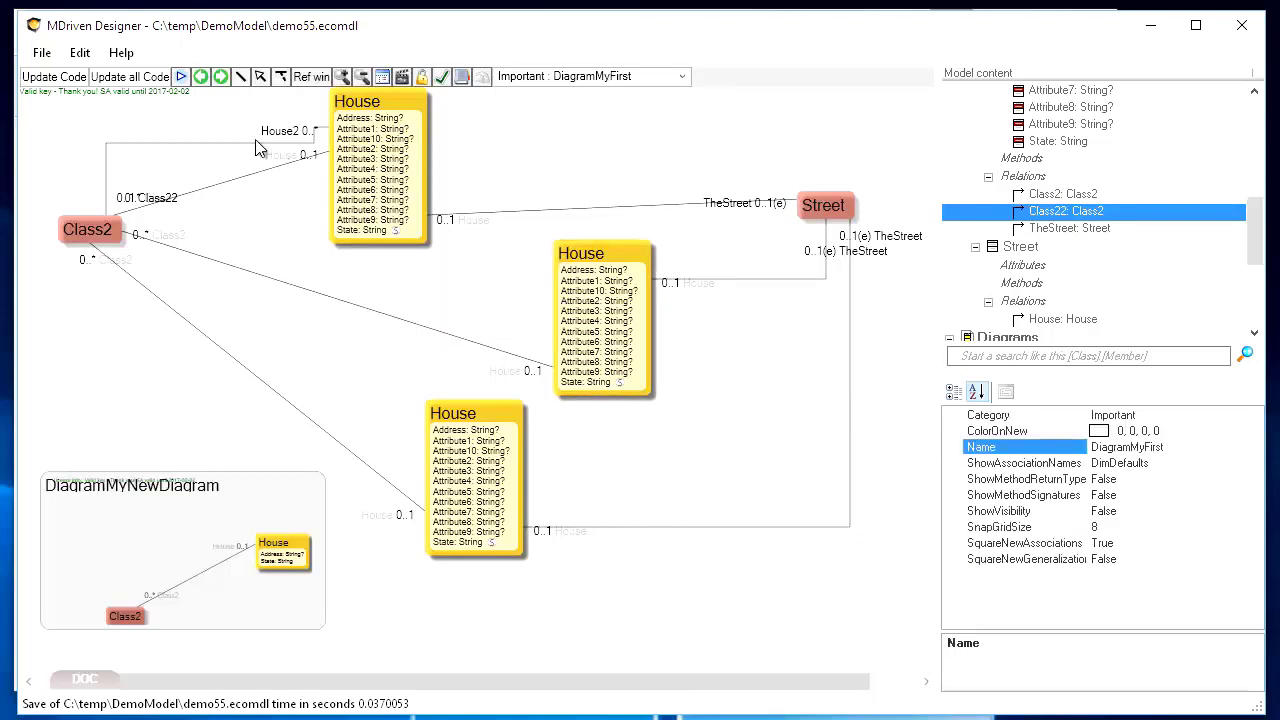
Step: Undo the Embed and multiplicity changes on the House–Street association one by one
click(79, 53)
click(90, 76)
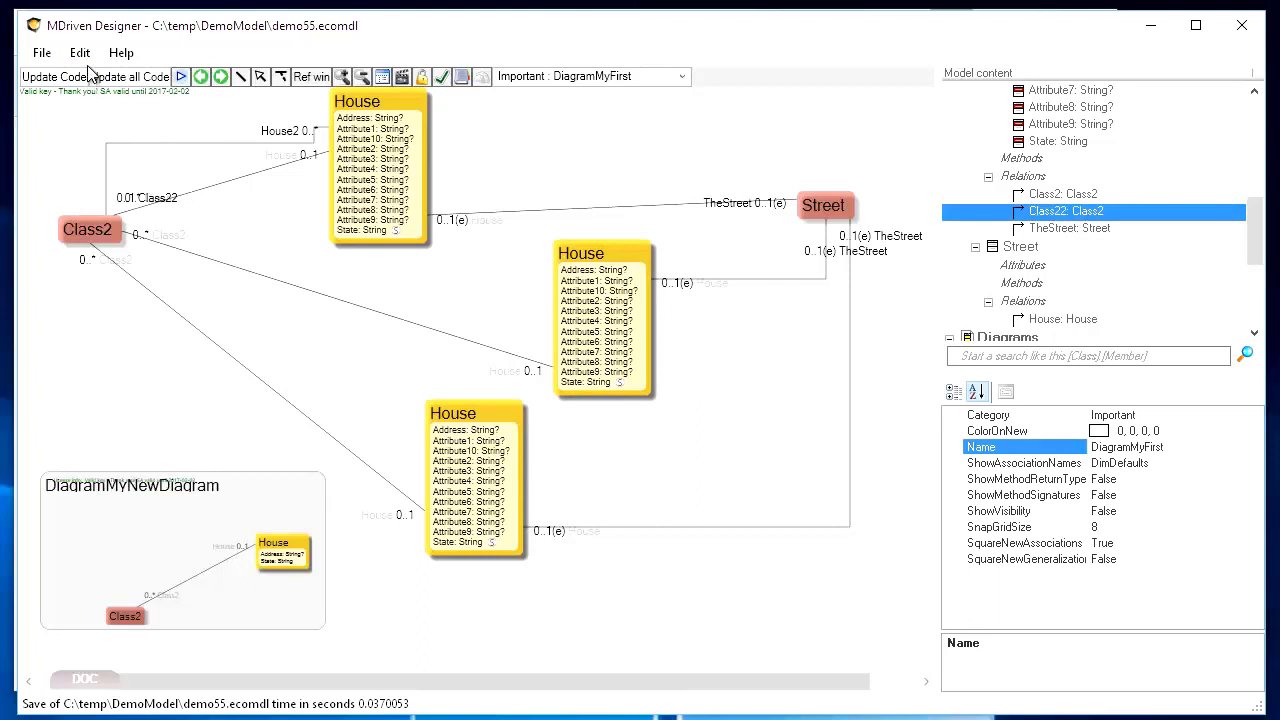
click(80, 53)
click(92, 78)
click(88, 55)
click(92, 76)
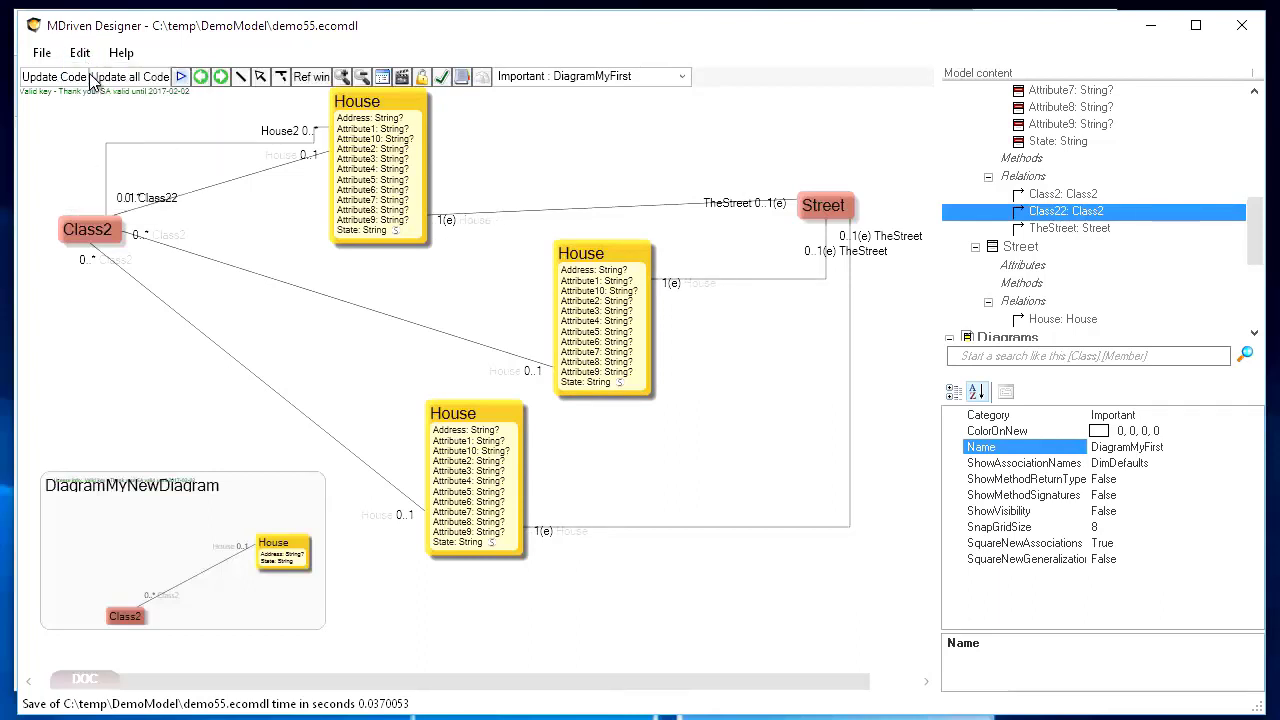
click(88, 55)
click(92, 76)
click(84, 53)
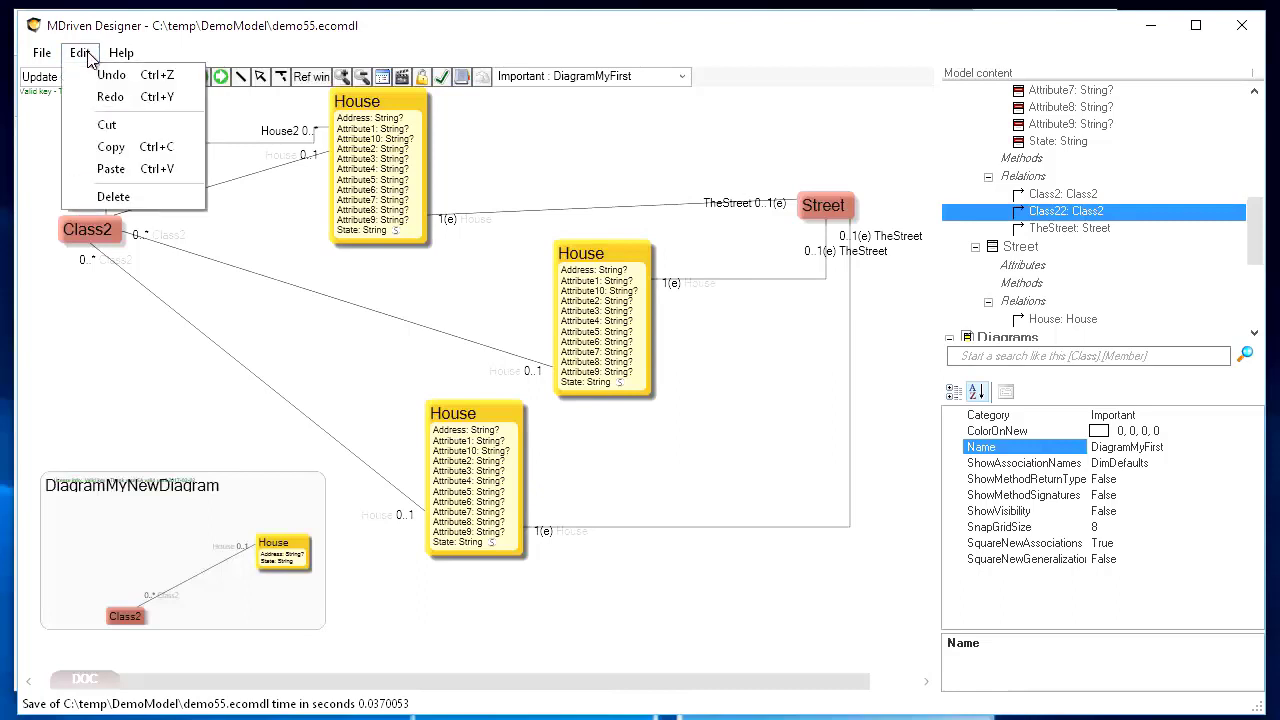
click(90, 76)
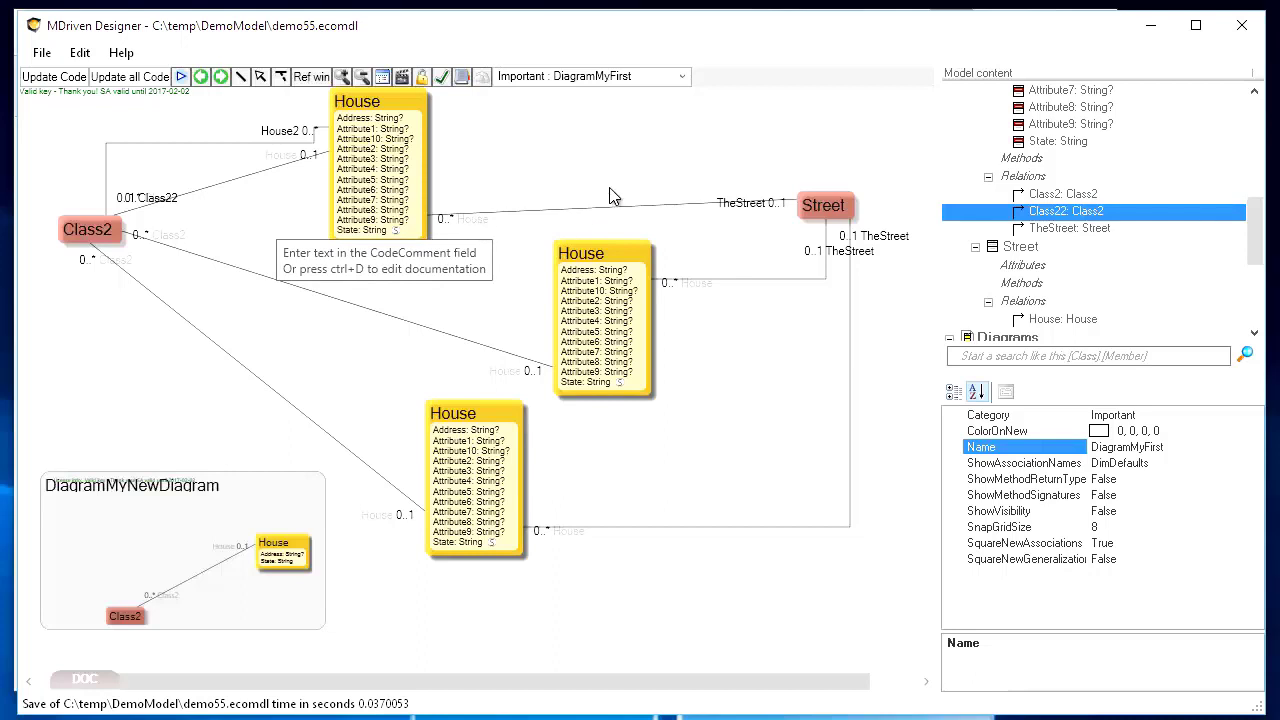
Step: Collapse the Class2, House and Street classes under Package1 in the model tree
drag(1255, 228, 1255, 128)
click(1013, 155)
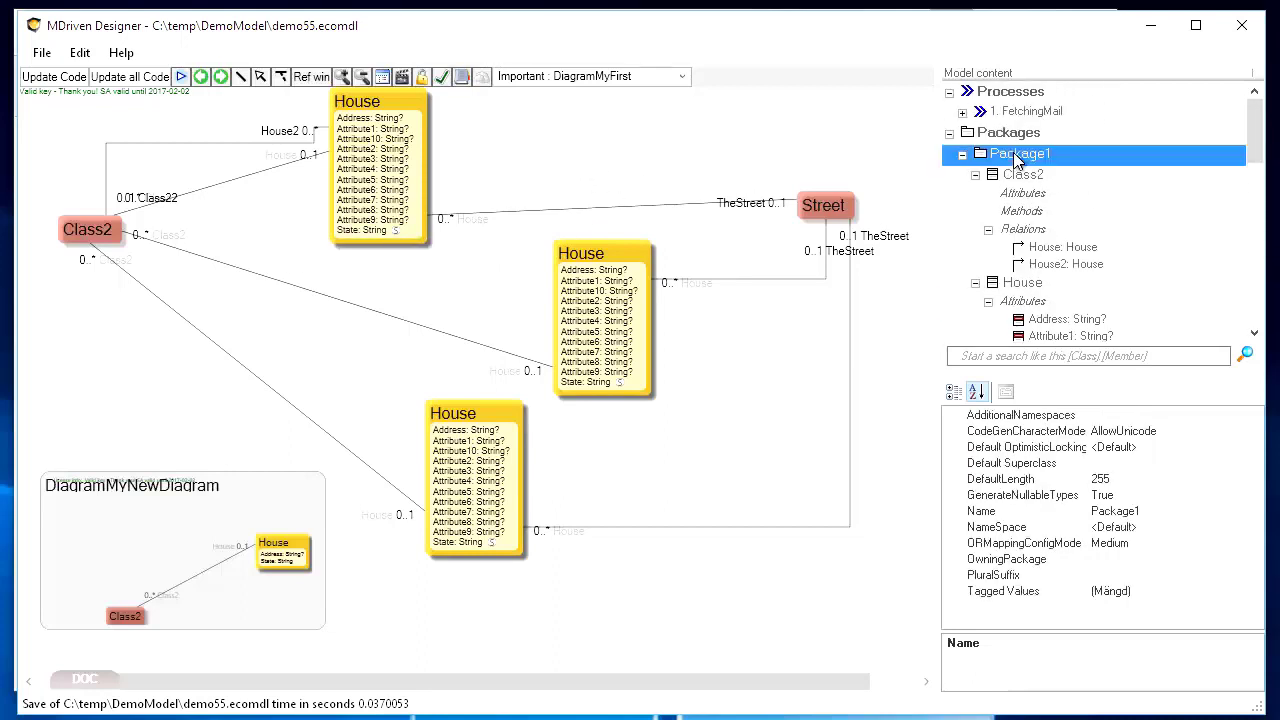
click(975, 174)
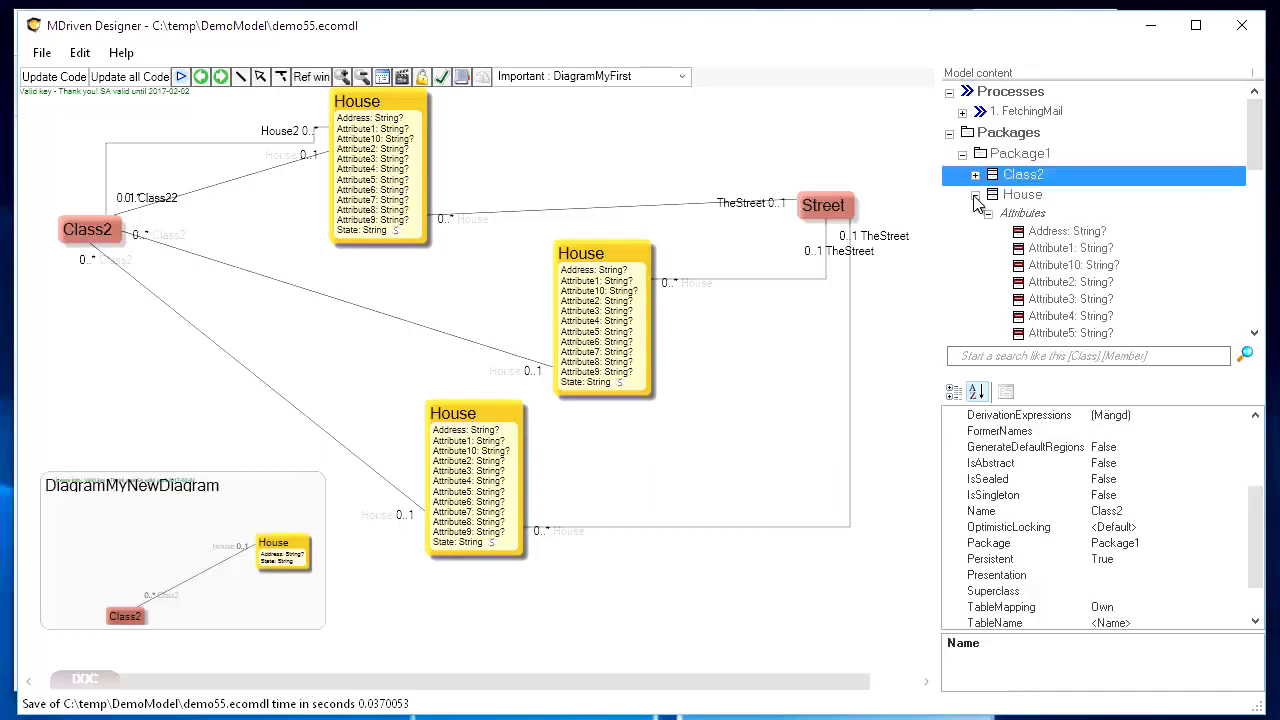
click(975, 194)
click(976, 216)
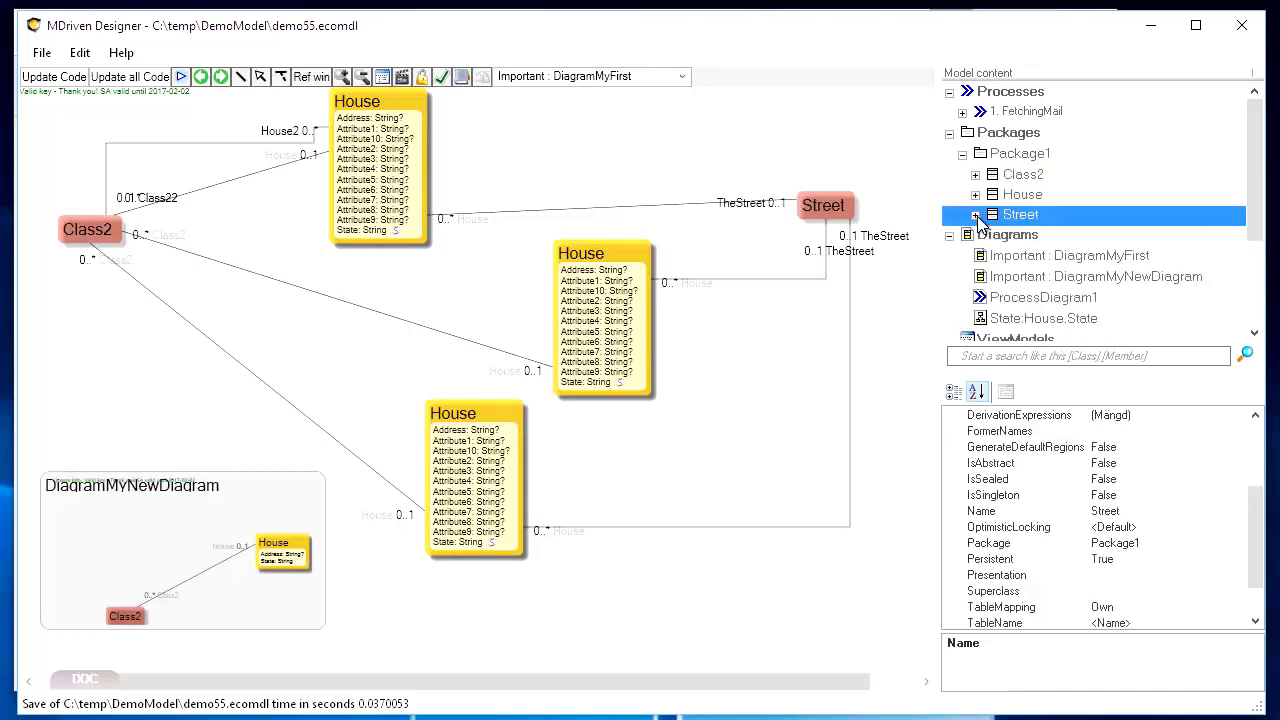
Step: Set the PluralSuffix of Package1 to s
click(1012, 155)
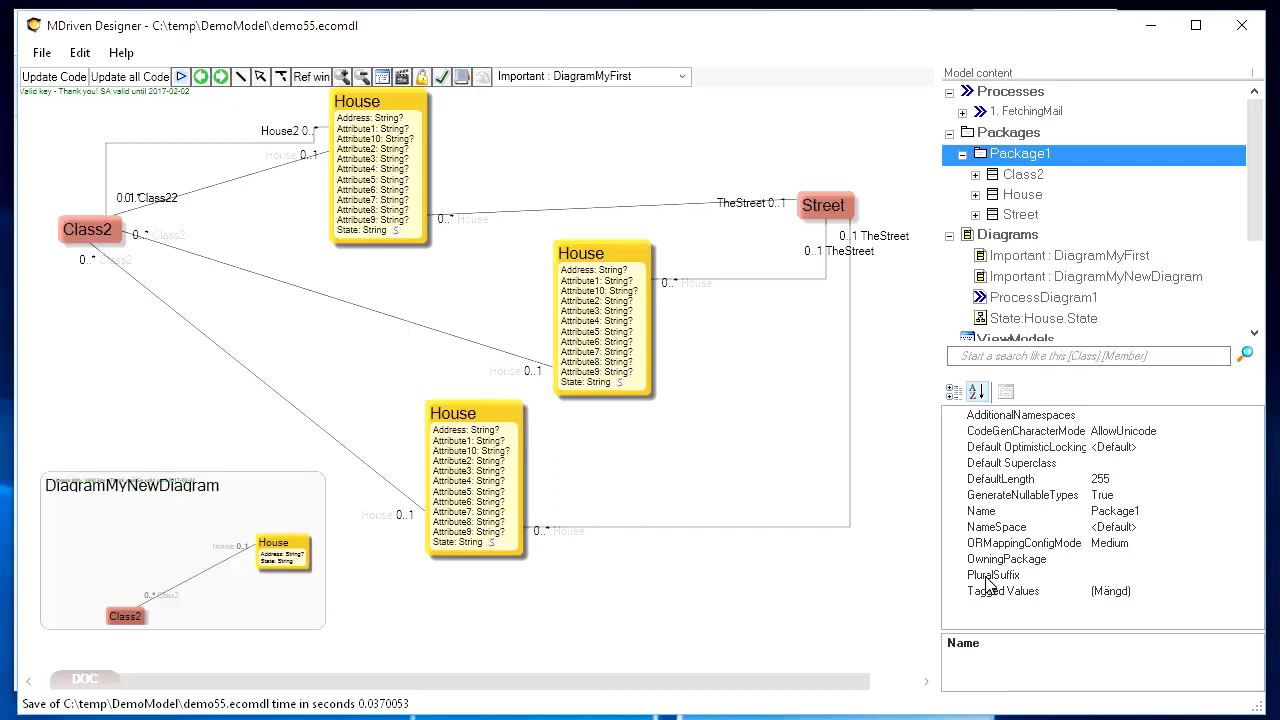
click(1103, 575)
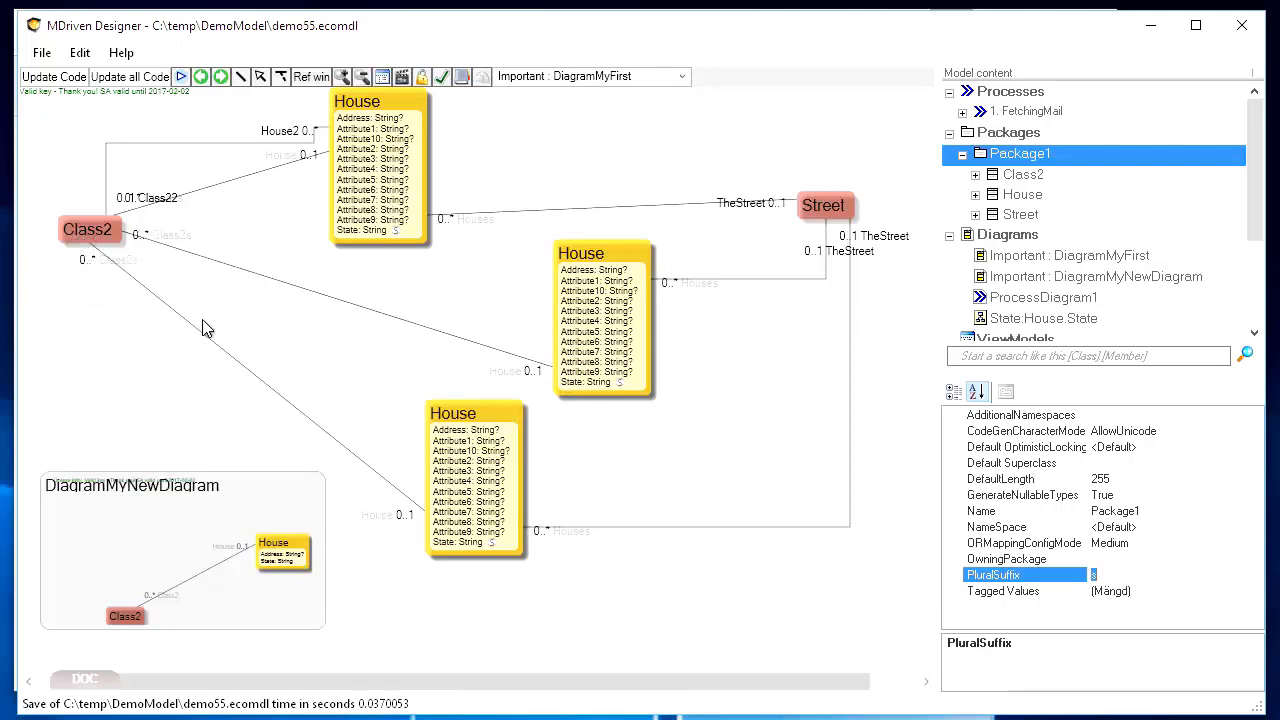
click(385, 287)
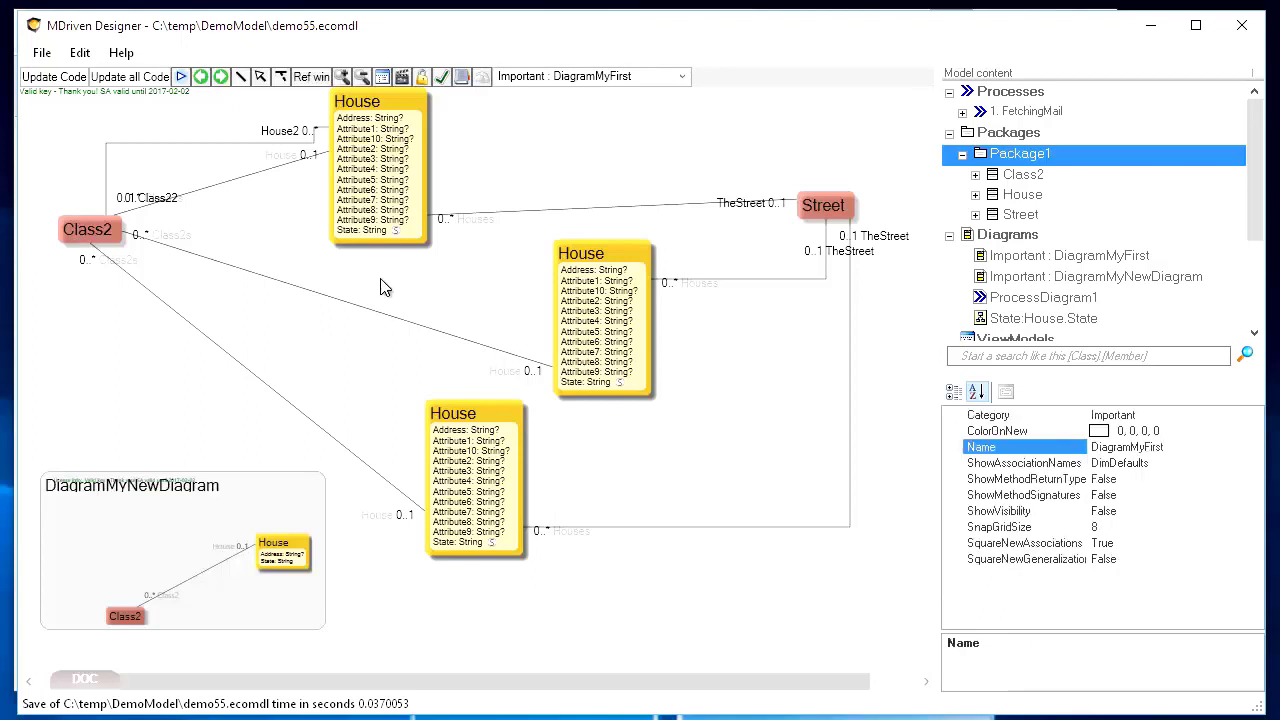
Step: Show the Class2s role name undimmed on the association to the middle House, and move the uppermost House slightly lower
click(174, 244)
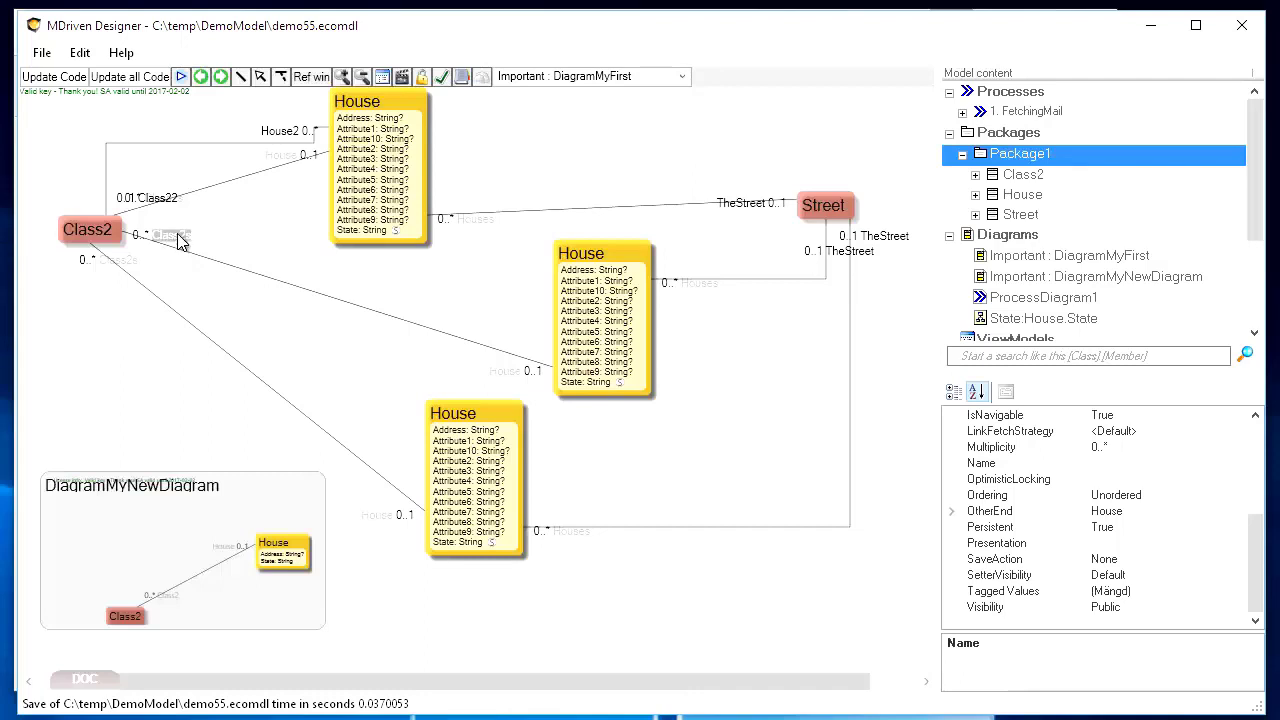
click(178, 240)
click(230, 249)
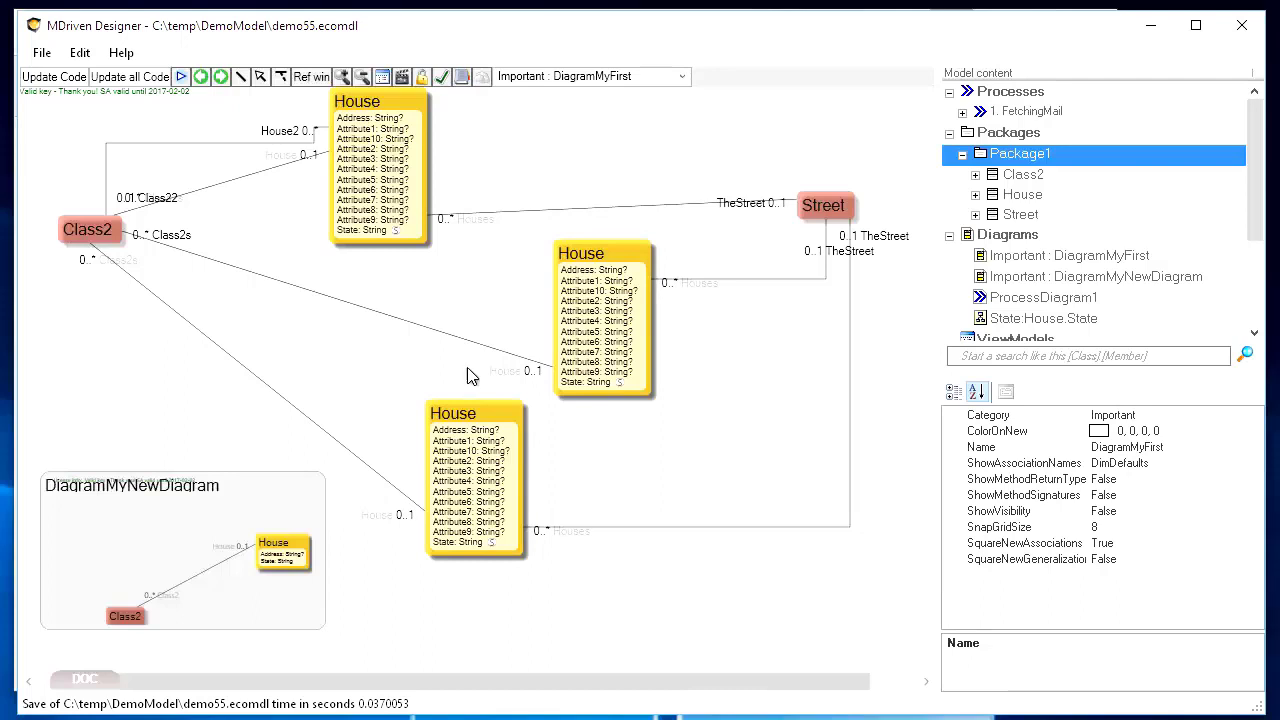
drag(398, 162, 398, 200)
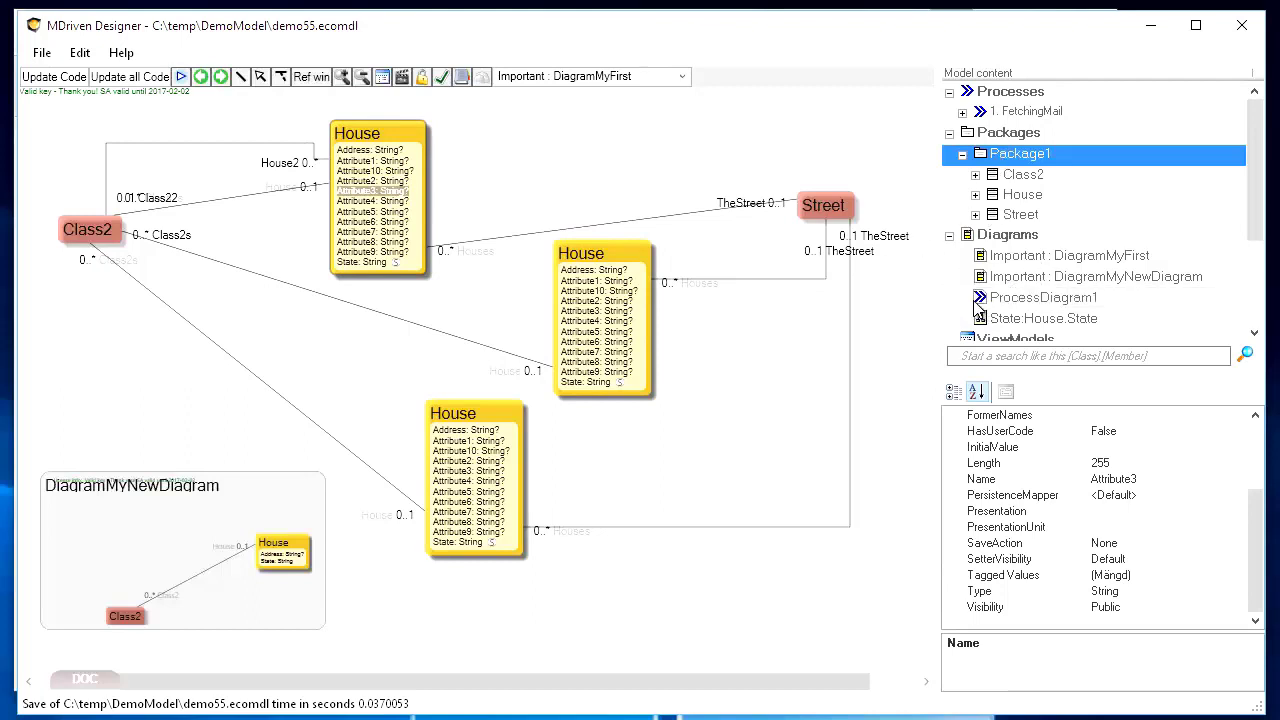
Step: Open the model overview and examine the diagram thumbnails with the magnifier at different magnifications
click(563, 80)
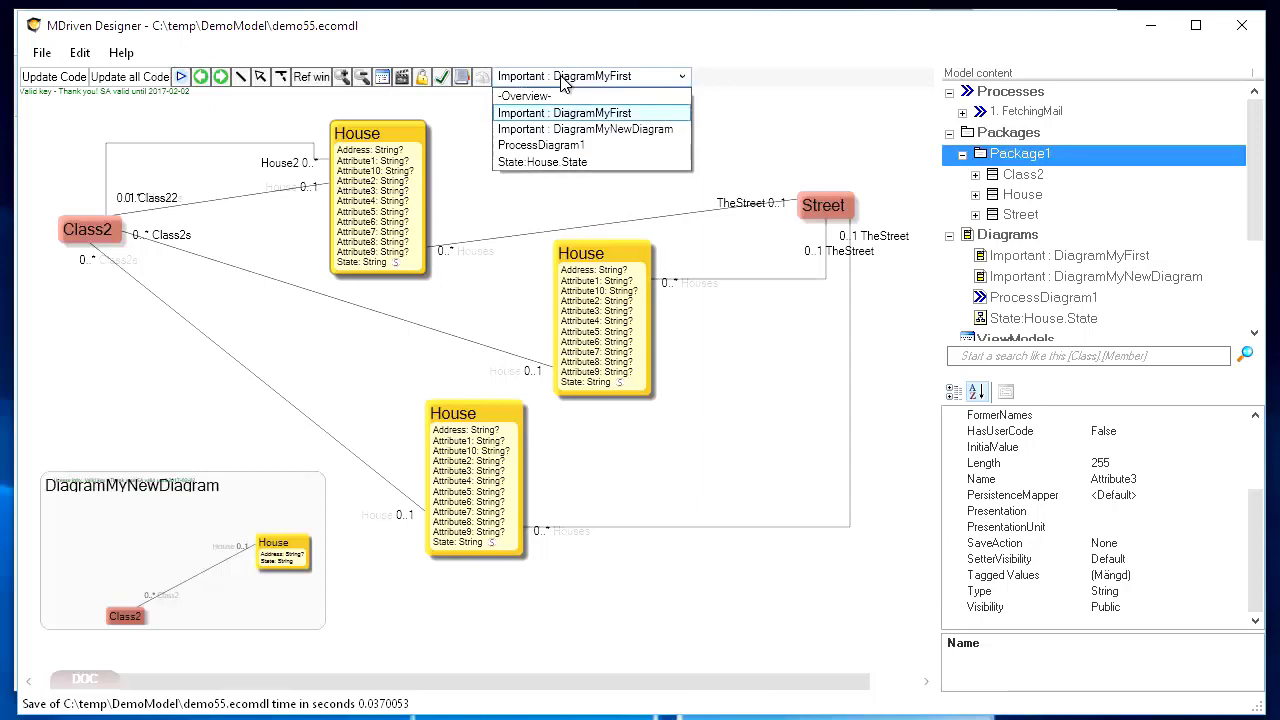
click(545, 97)
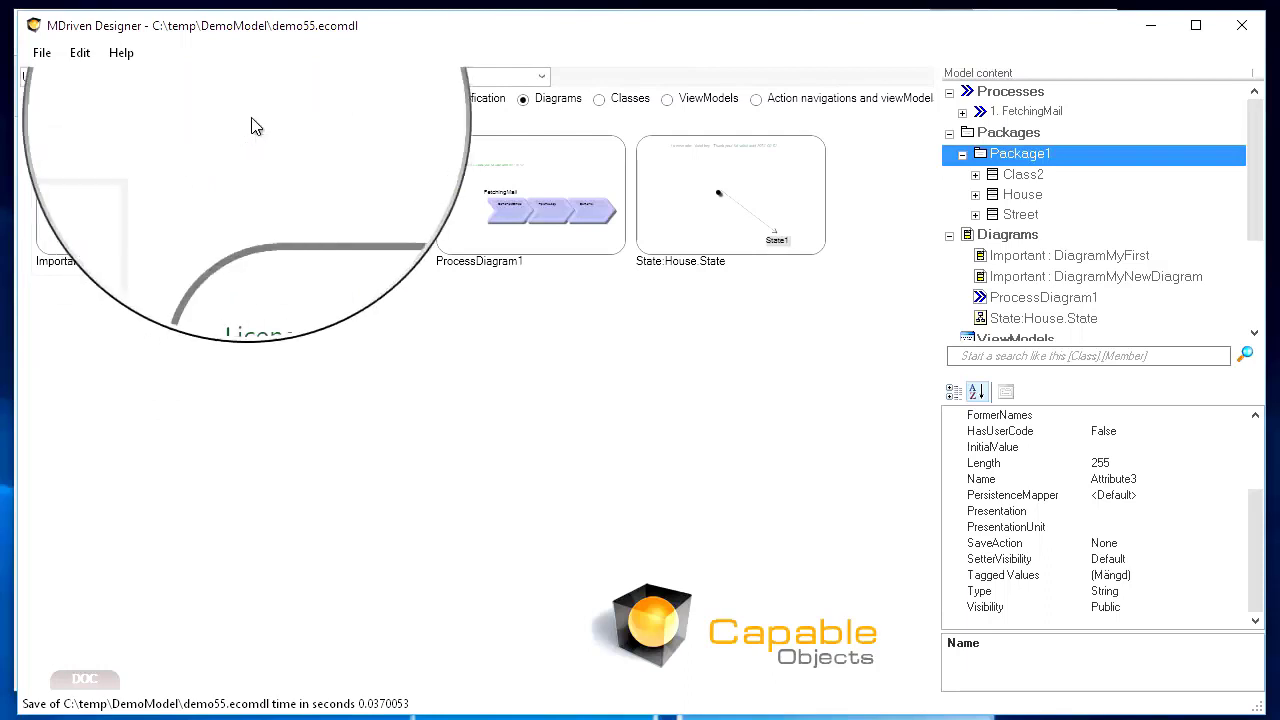
drag(280, 105, 370, 106)
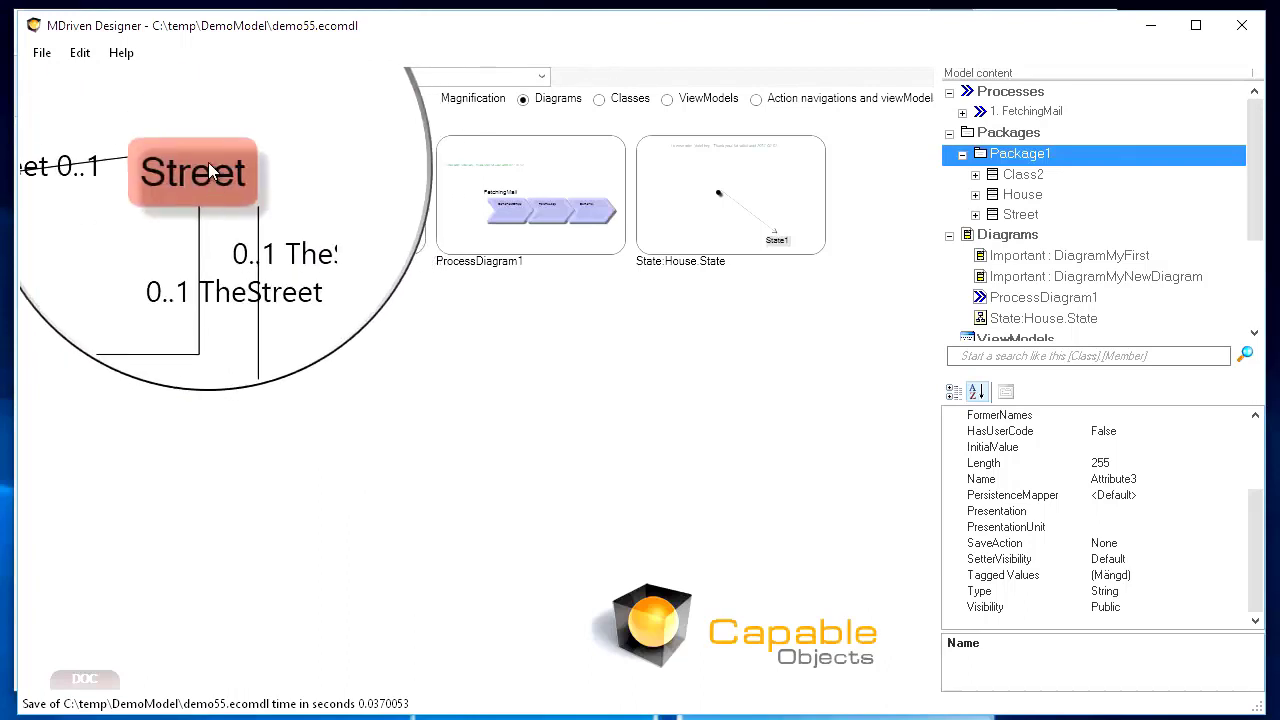
drag(339, 108, 262, 107)
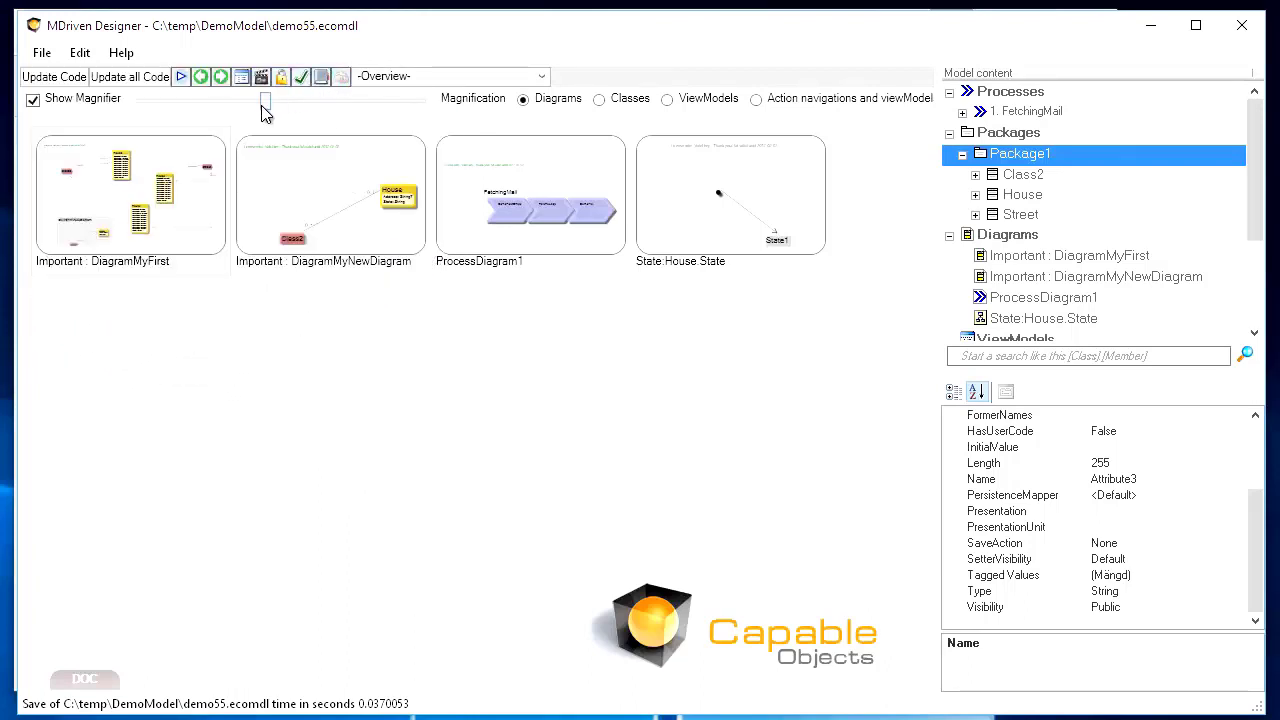
Step: Turn off Show Magnifier and switch the overview to Classes
click(35, 101)
click(600, 100)
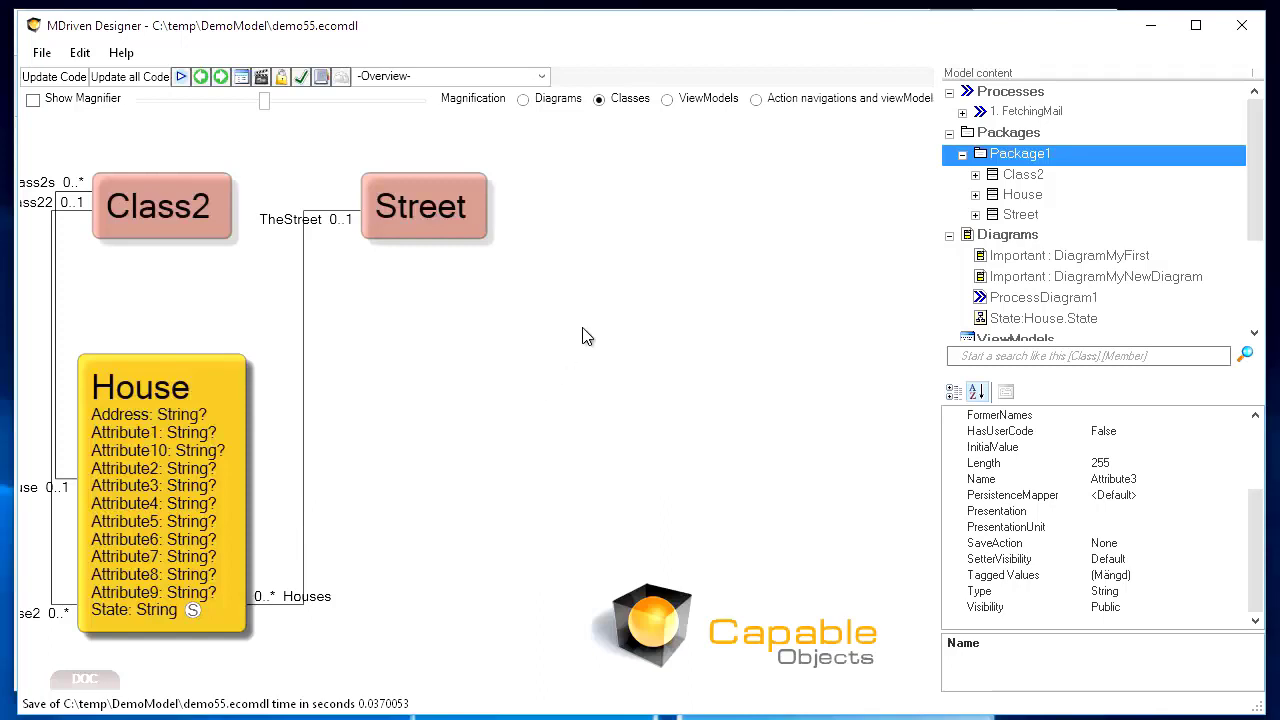
Step: View the overview's ViewModels, Action navigations and viewModels, and 3D modes, narrowing the model content area to reach the 3D option
click(667, 100)
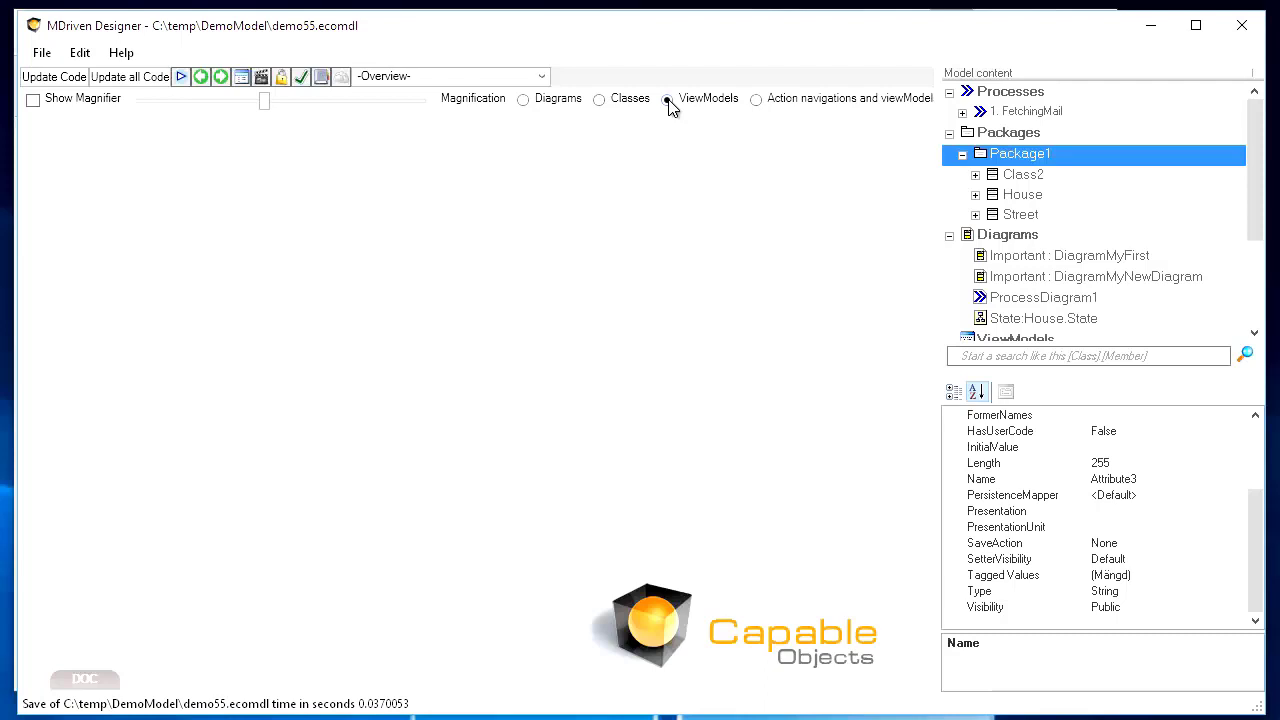
click(757, 101)
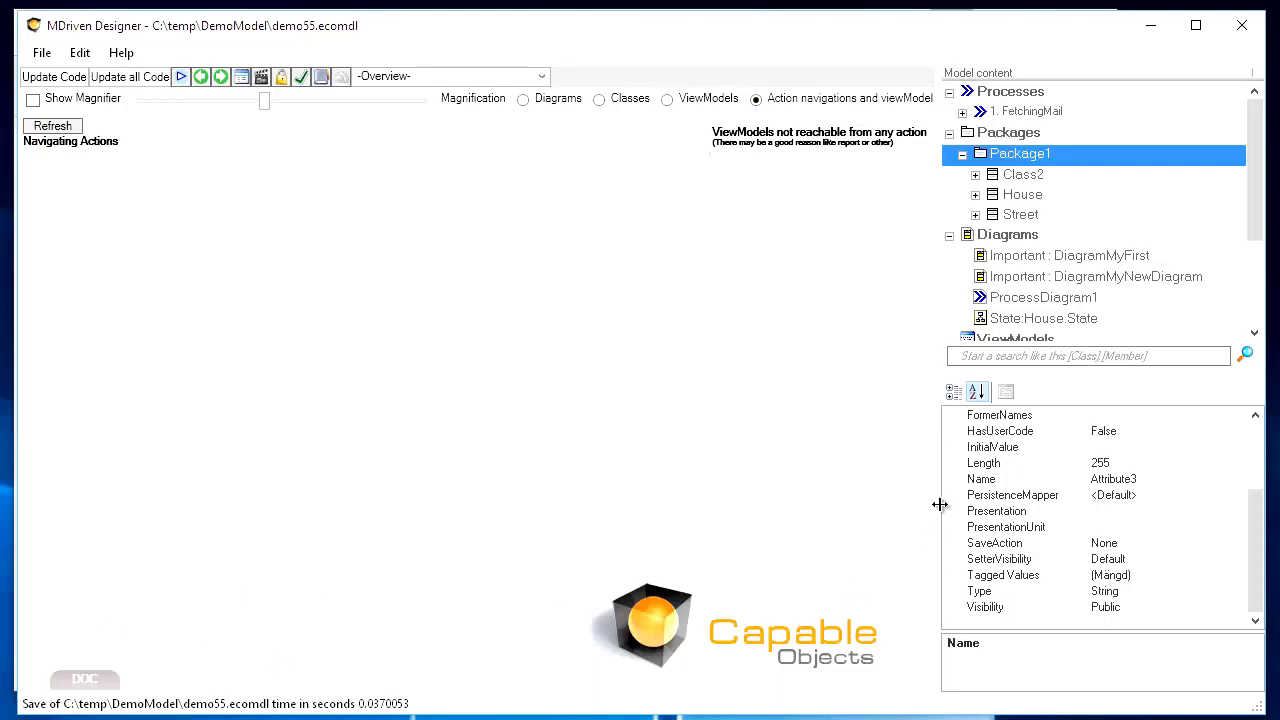
drag(938, 503, 1180, 458)
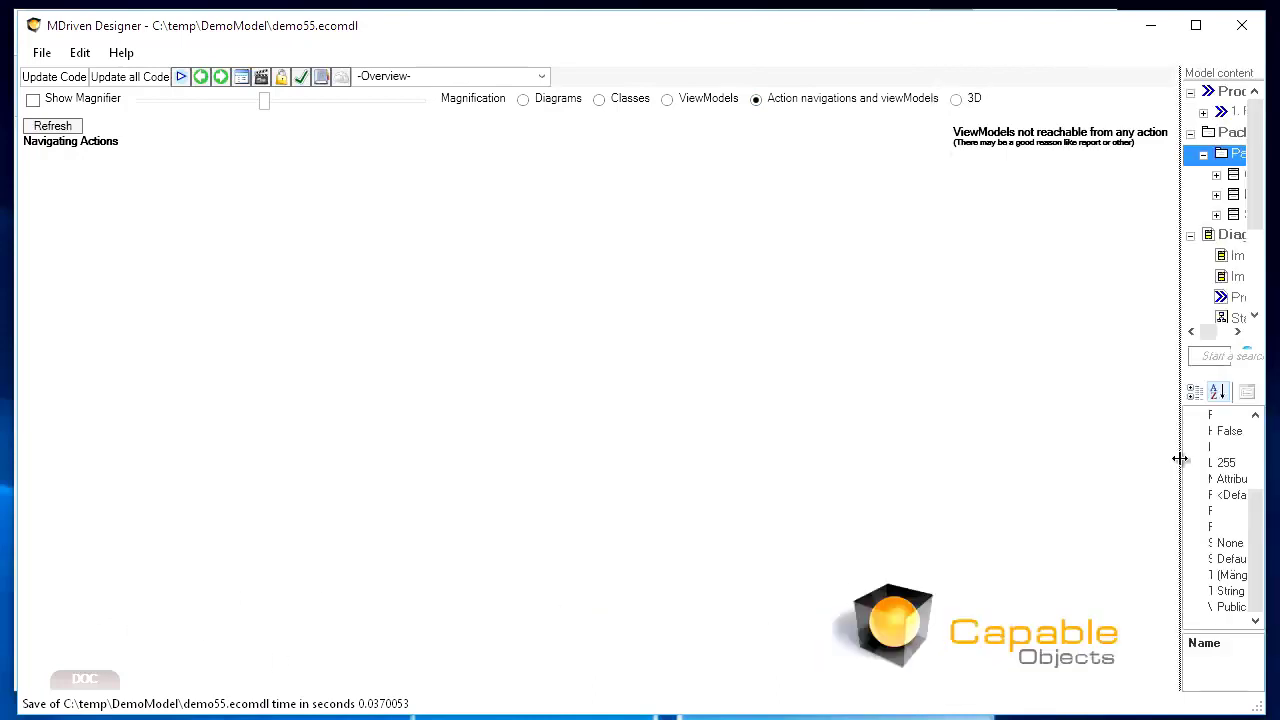
click(957, 100)
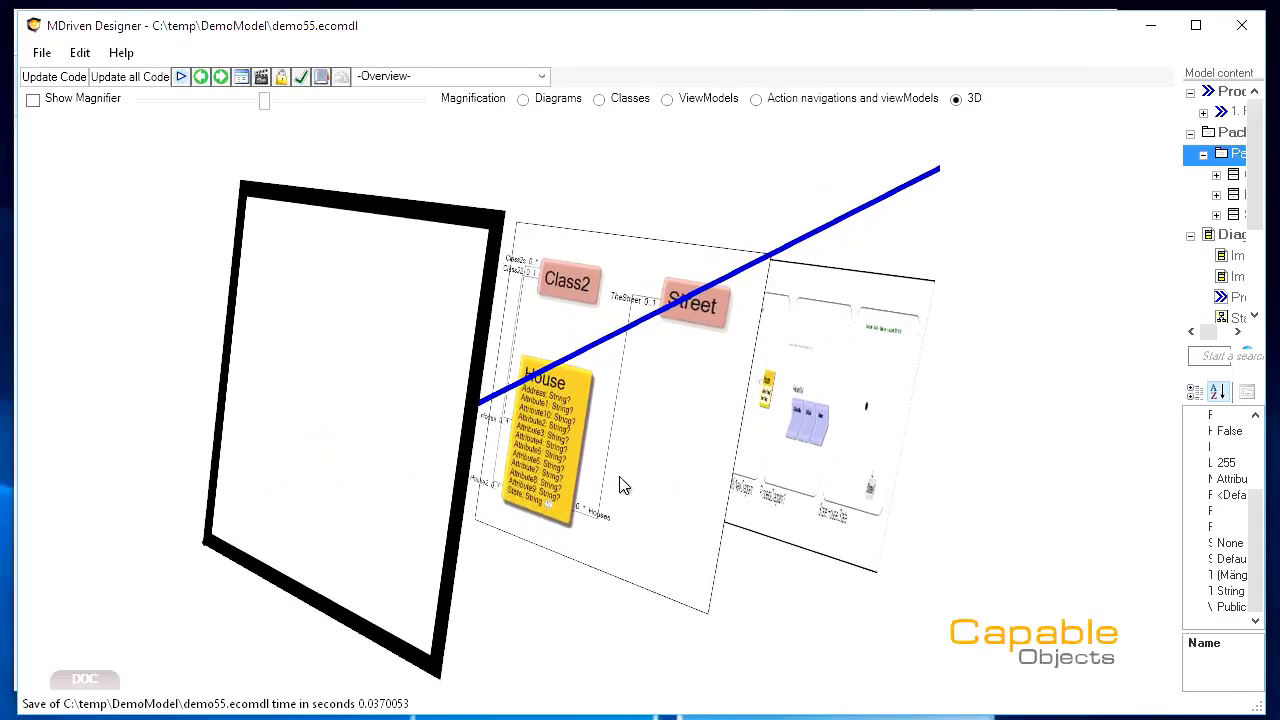
Step: Switch the overview to Diagrams and open DiagramMyFirst
click(524, 99)
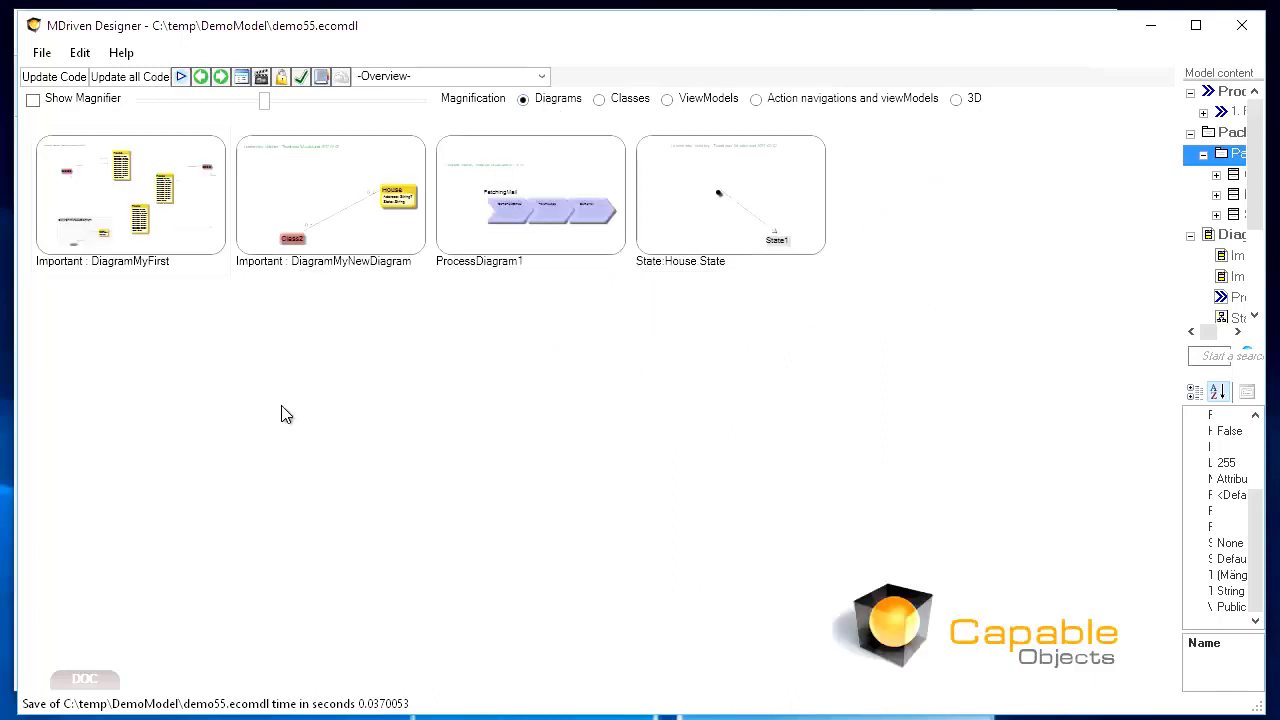
double_click(187, 165)
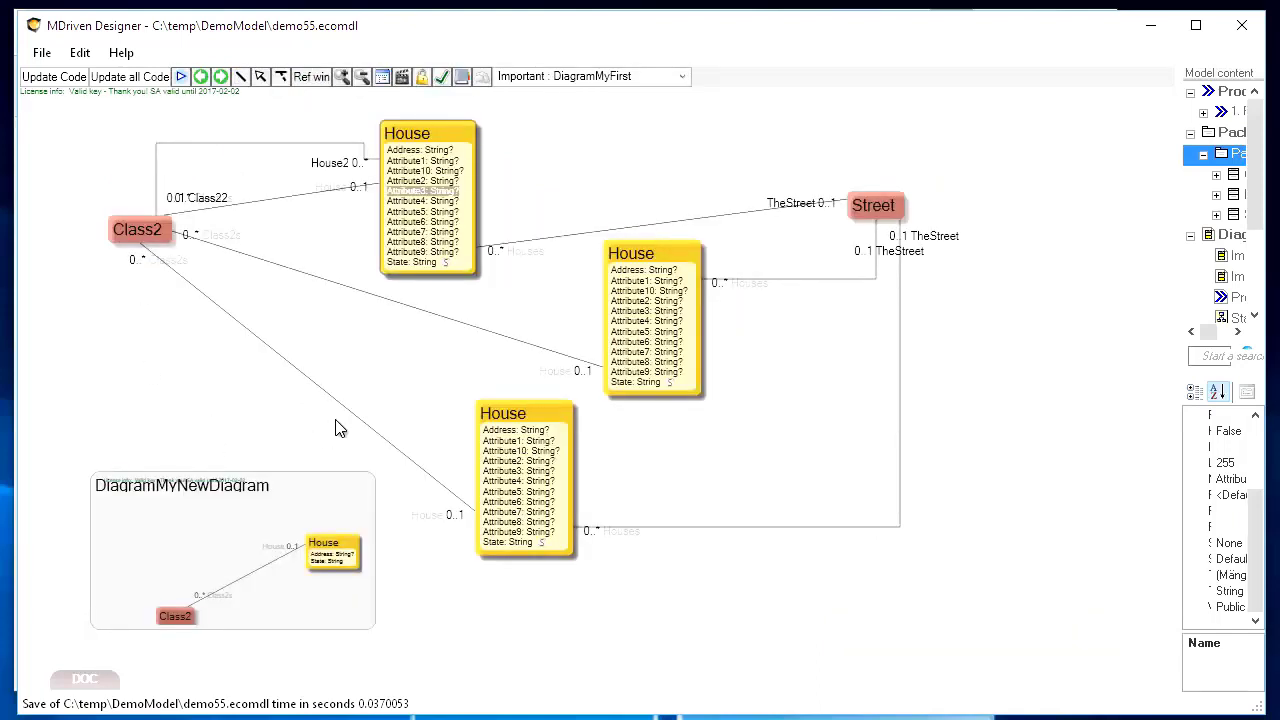
click(264, 80)
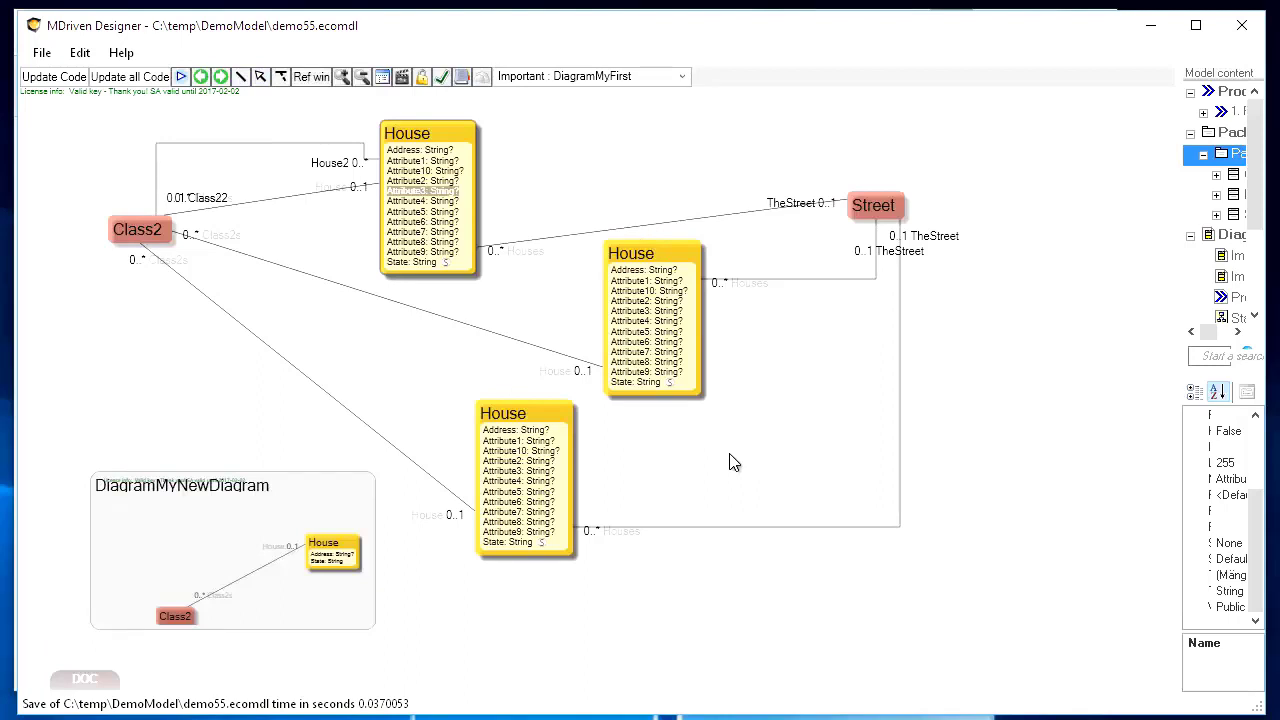
Step: Add a class to DiagramMyFirst, place it above Street, and name it Location
right_click(568, 176)
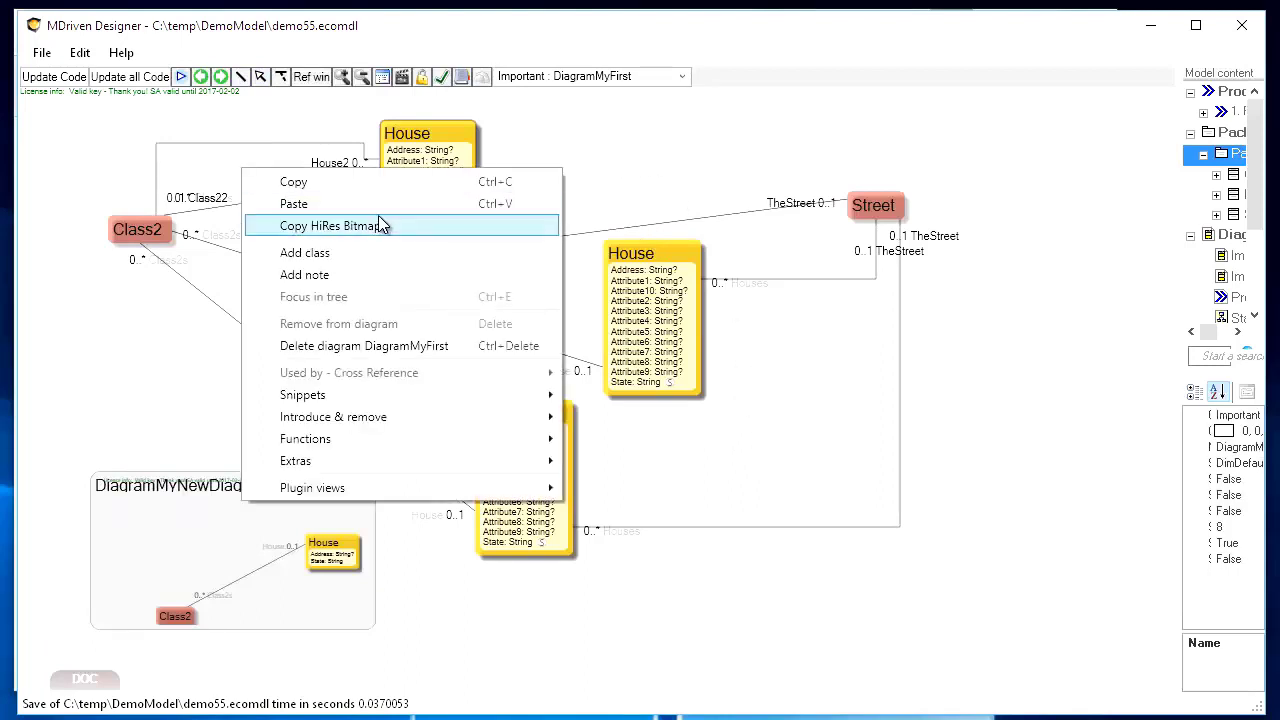
click(353, 258)
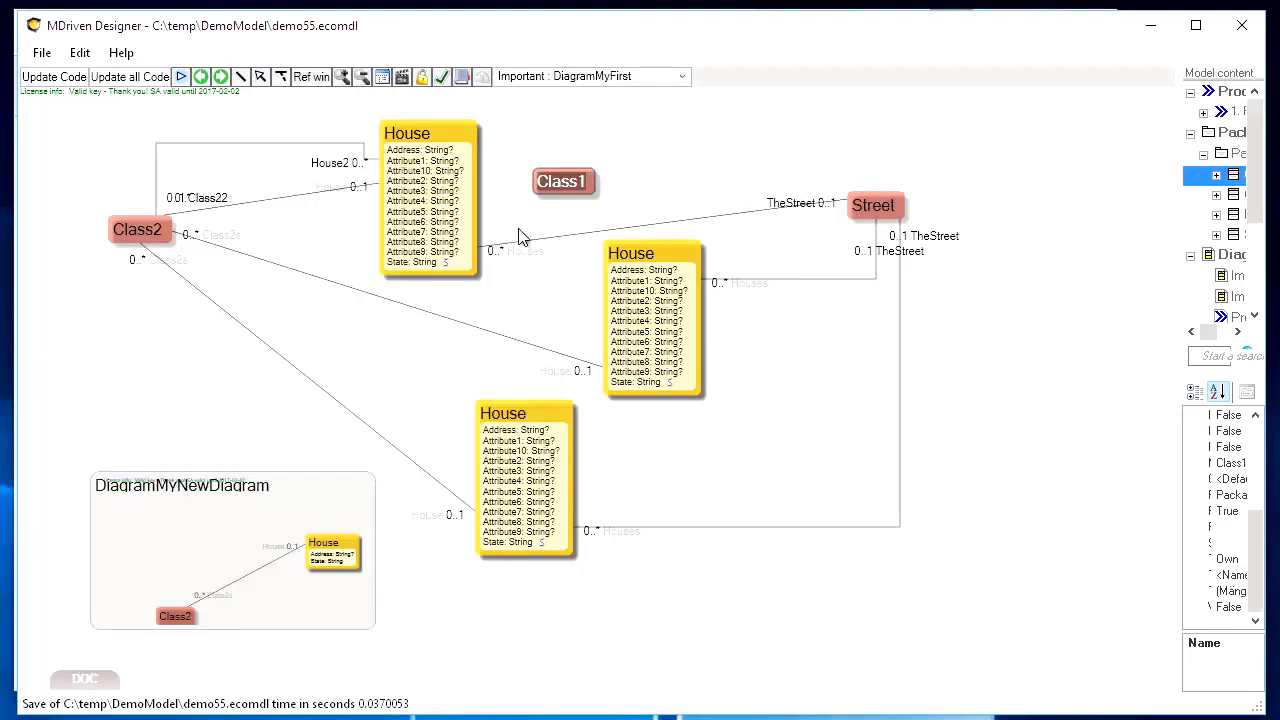
drag(575, 184, 819, 135)
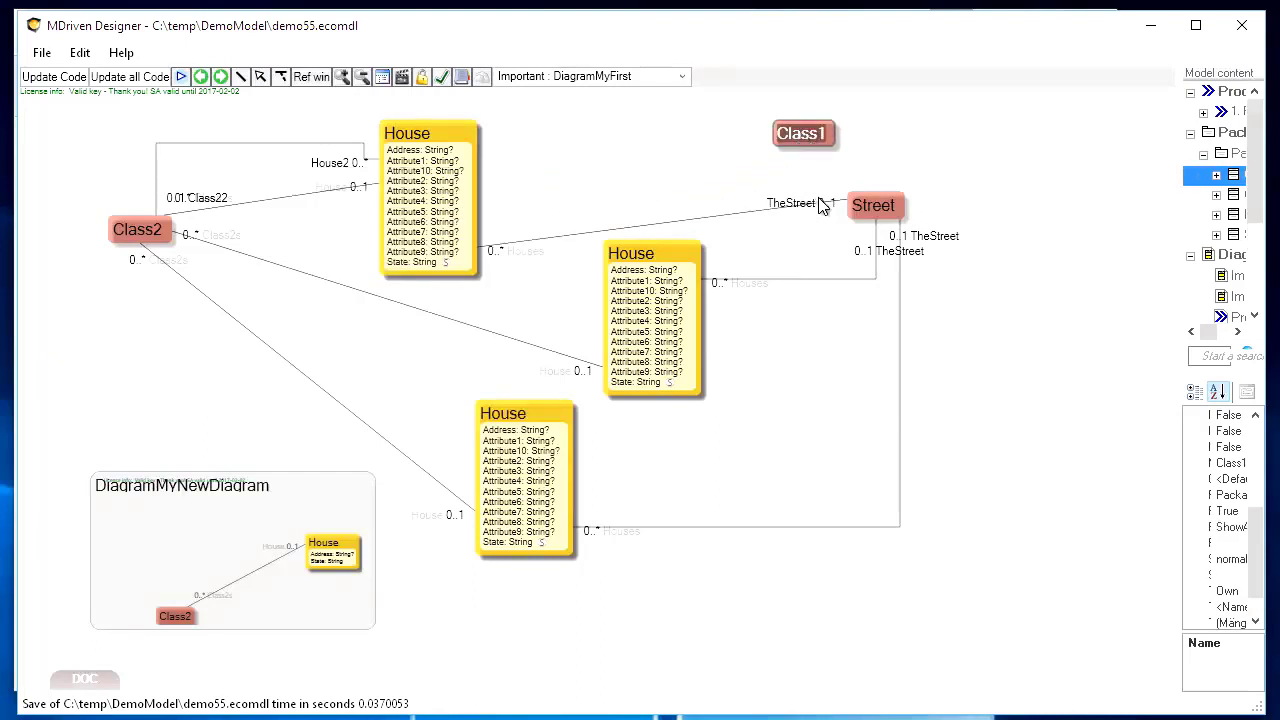
text(Location)
key(Return)
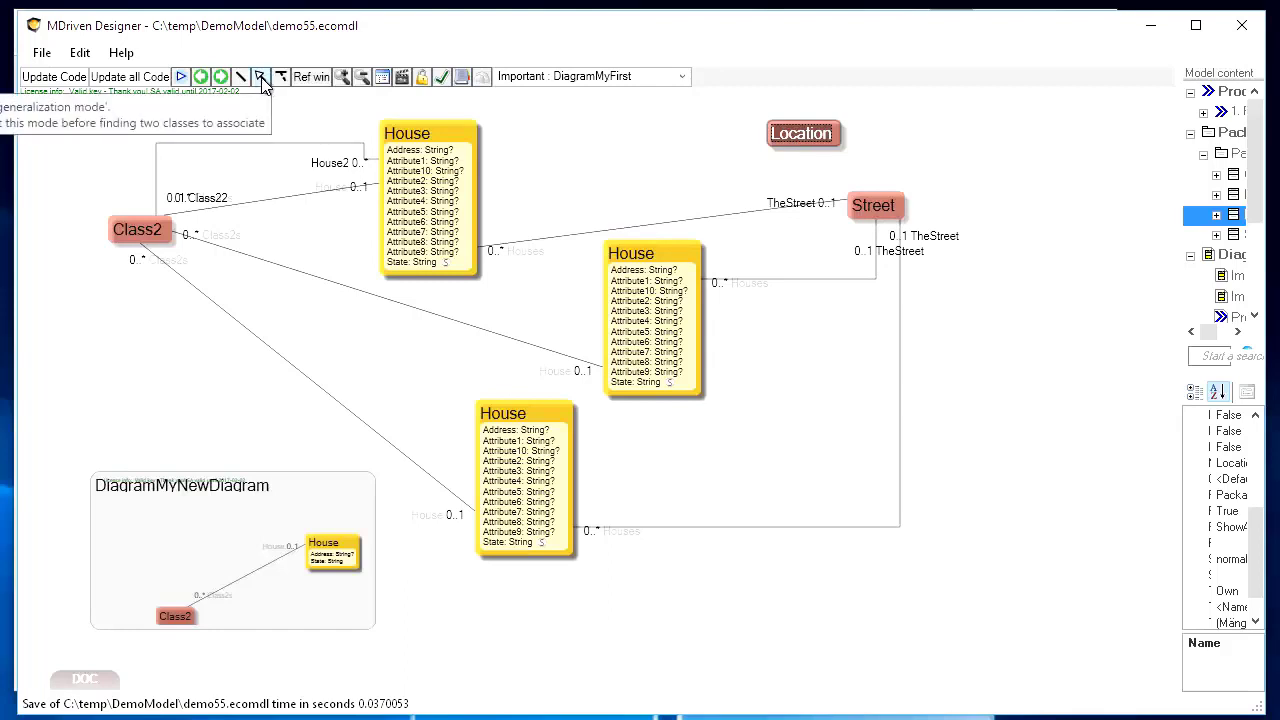
Step: Create a generalization from Street to Location and add an attribute named Position to Location
click(873, 206)
drag(873, 206, 796, 142)
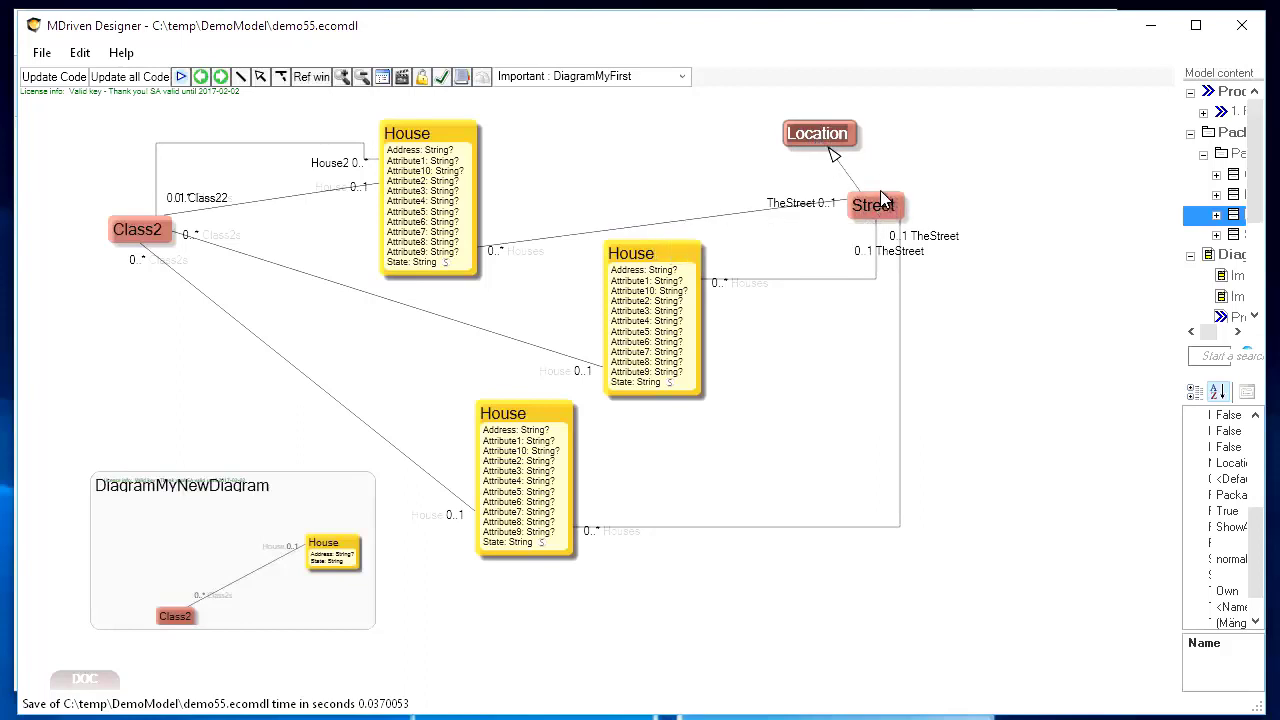
key(Insert)
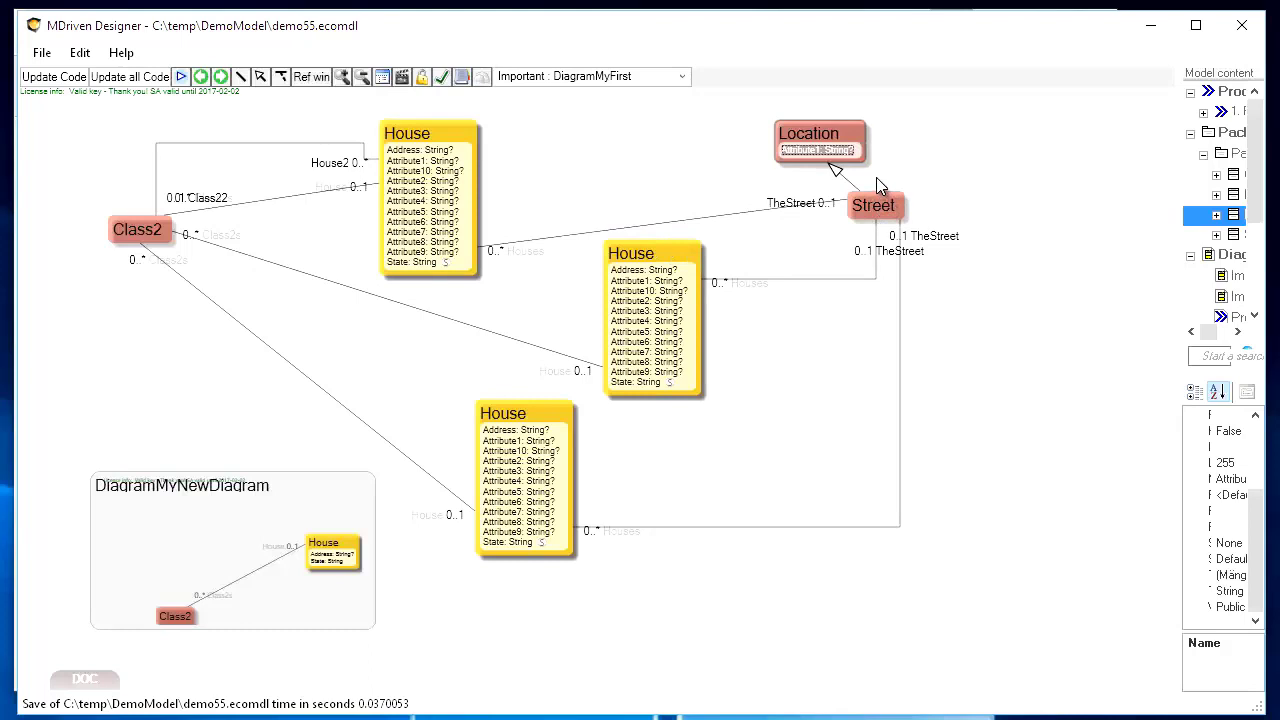
text(Position)
key(Return)
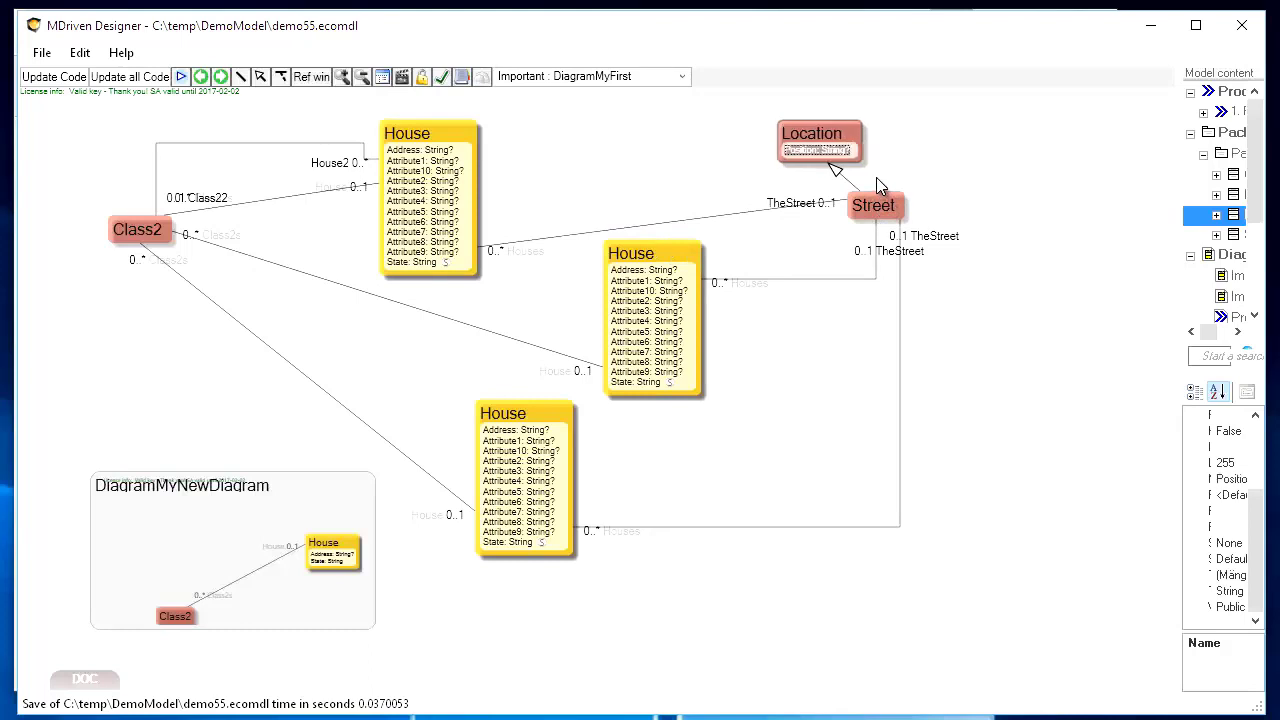
Step: Move Location up and to the right above Street, and select the generalization between them
drag(840, 143, 927, 127)
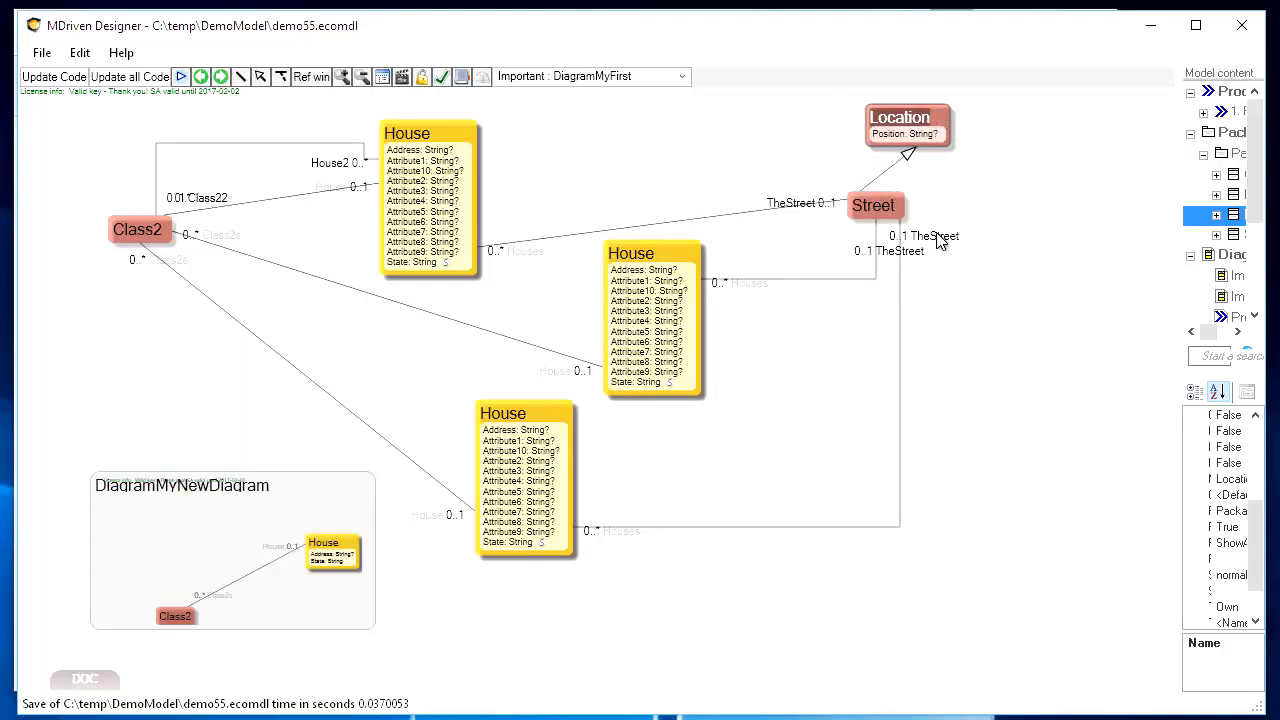
click(877, 191)
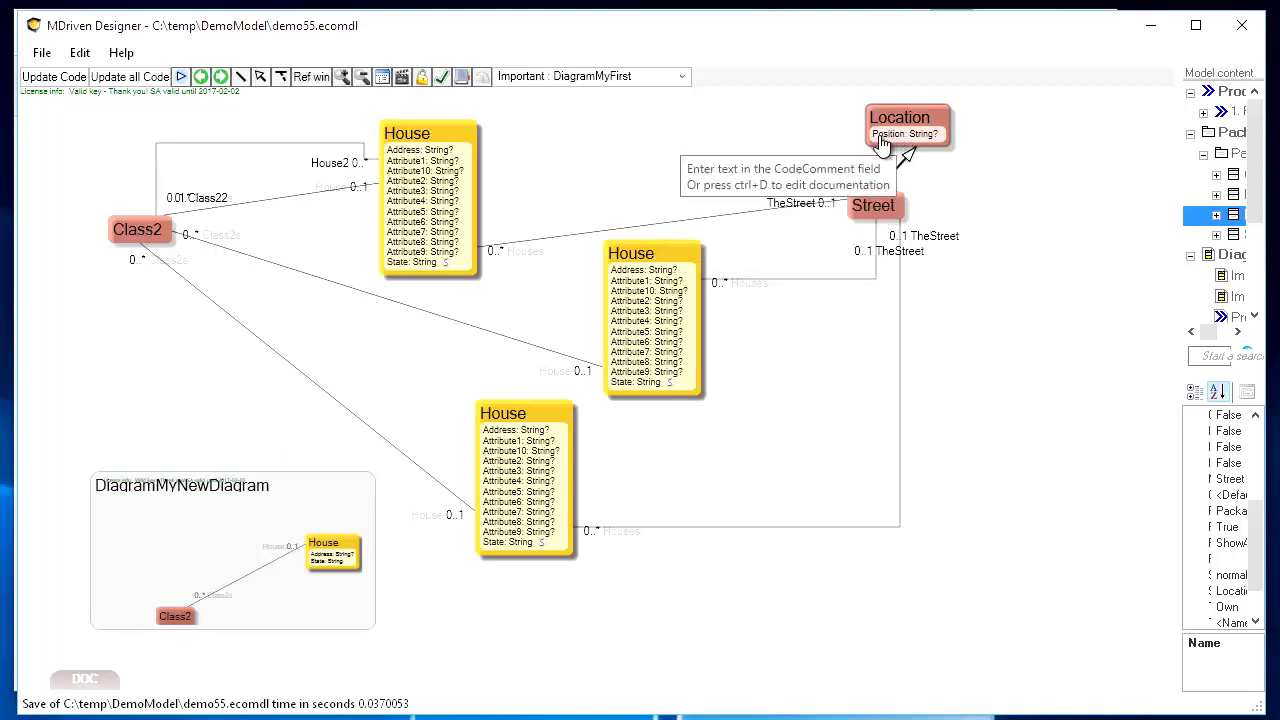
click(880, 145)
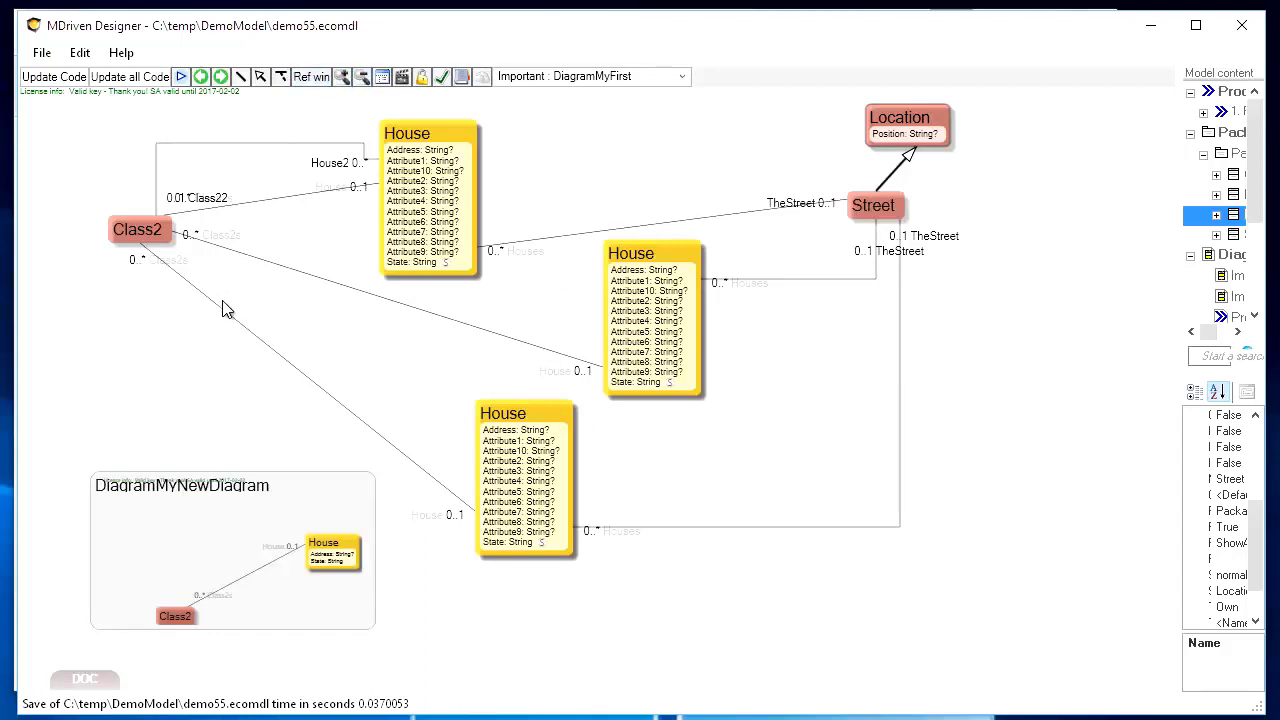
Step: Shift the nested DiagramMyNewDiagram slightly left, and set the House end multiplicity to * on the association between Class2 and the lowermost House
drag(280, 485, 240, 493)
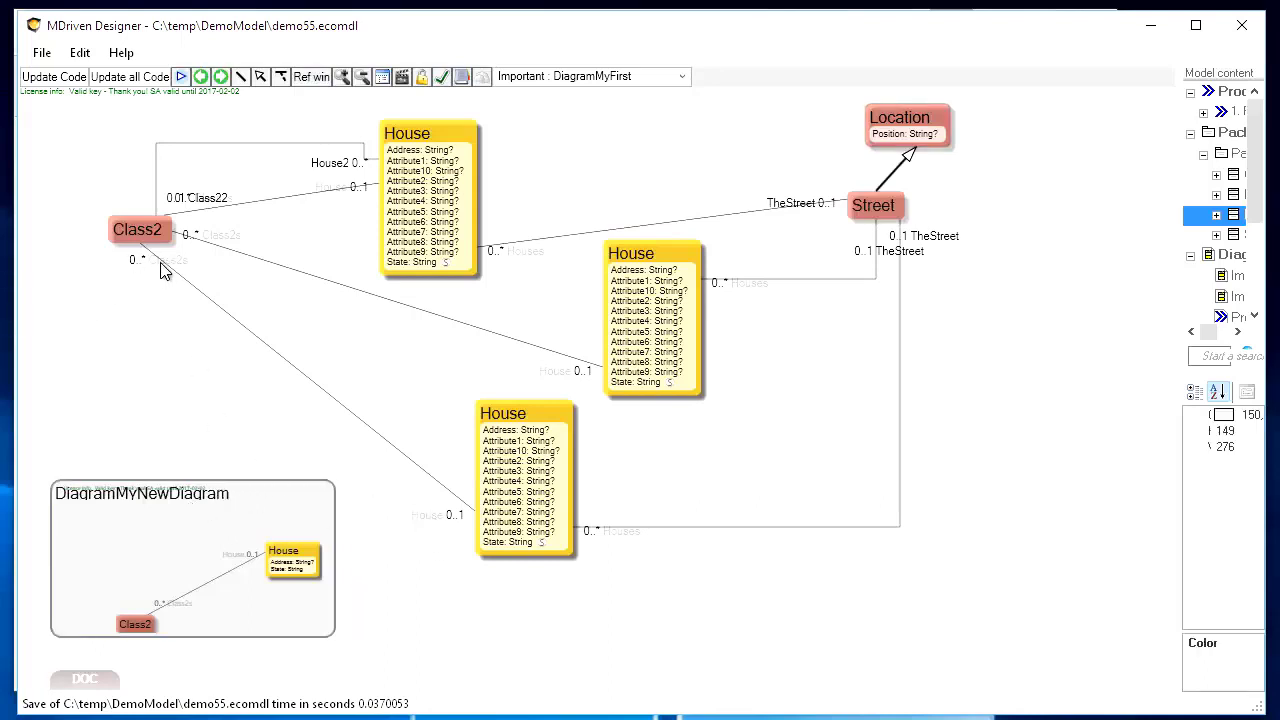
click(437, 517)
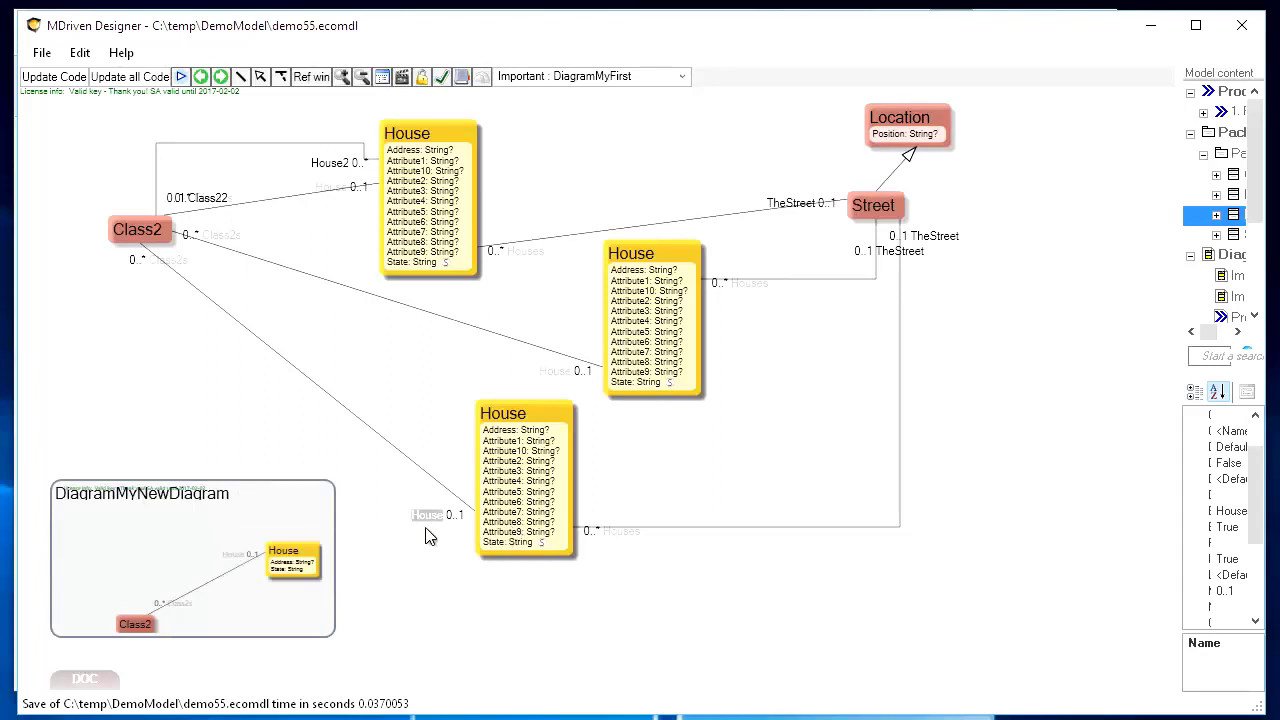
text(*)
key(Return)
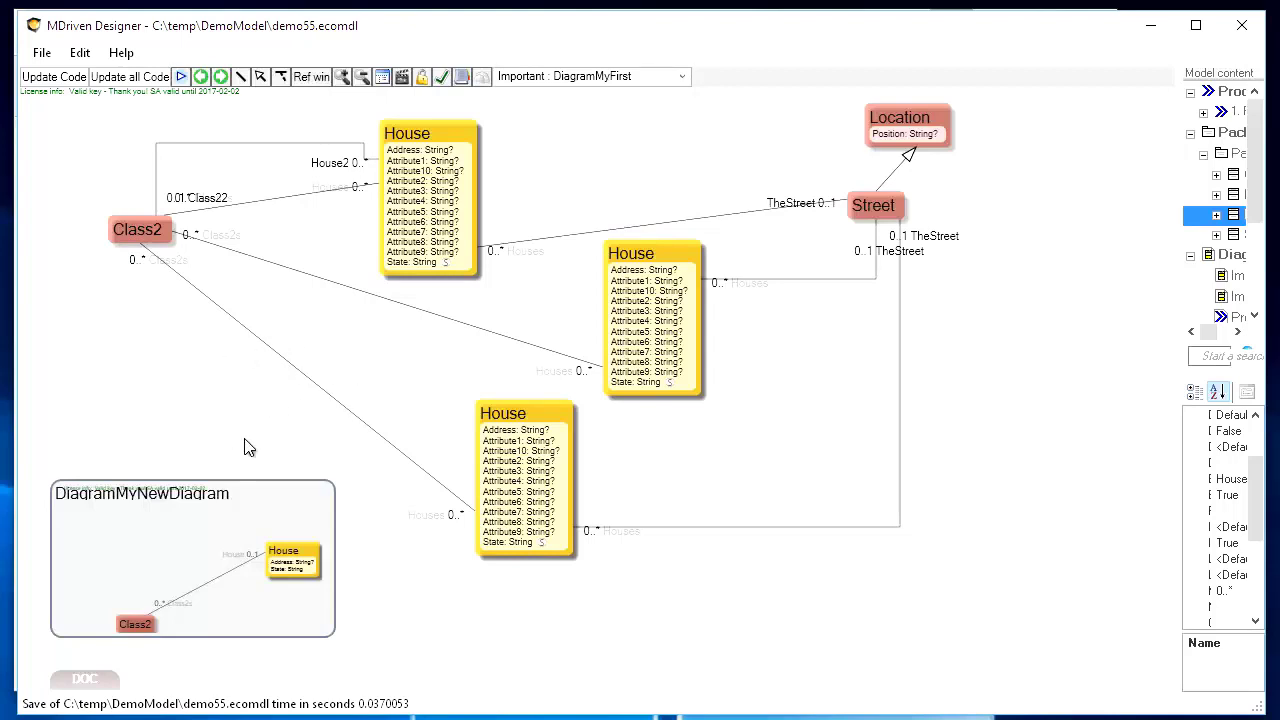
Step: Select the association between Class2 and the lowermost House, widen the properties area, and examine its Association Class property
click(300, 374)
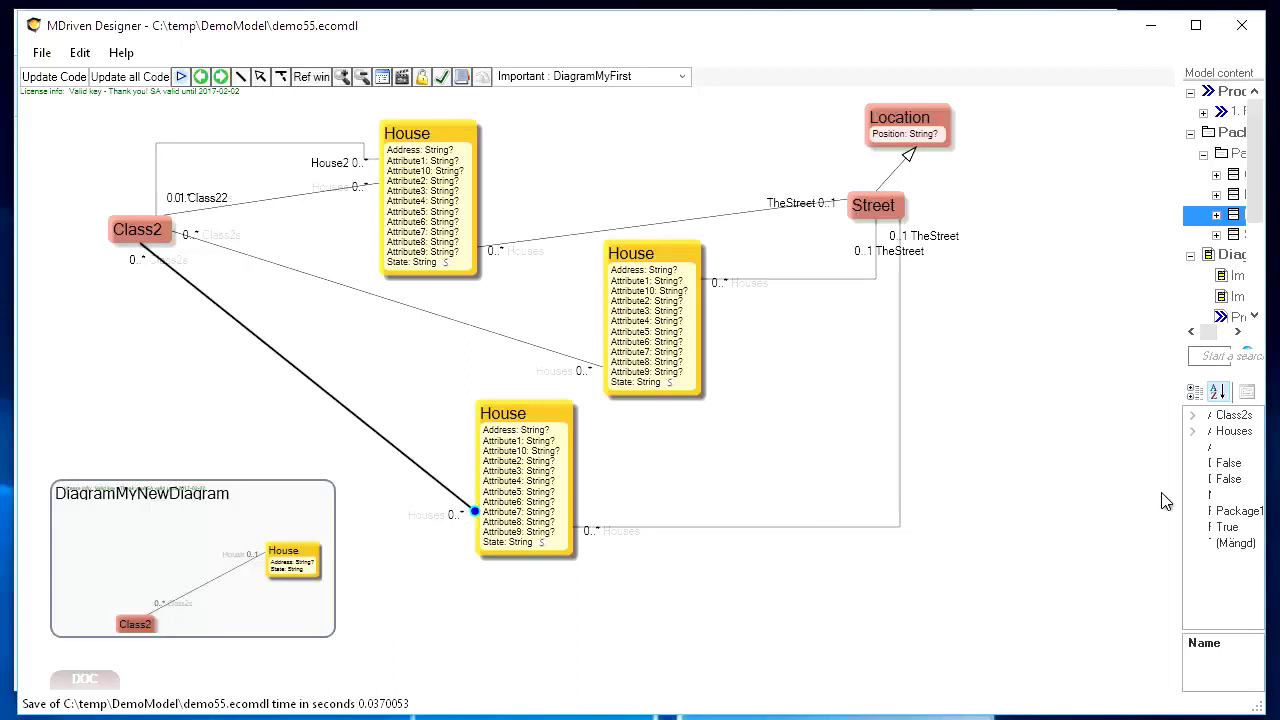
drag(1180, 481, 900, 476)
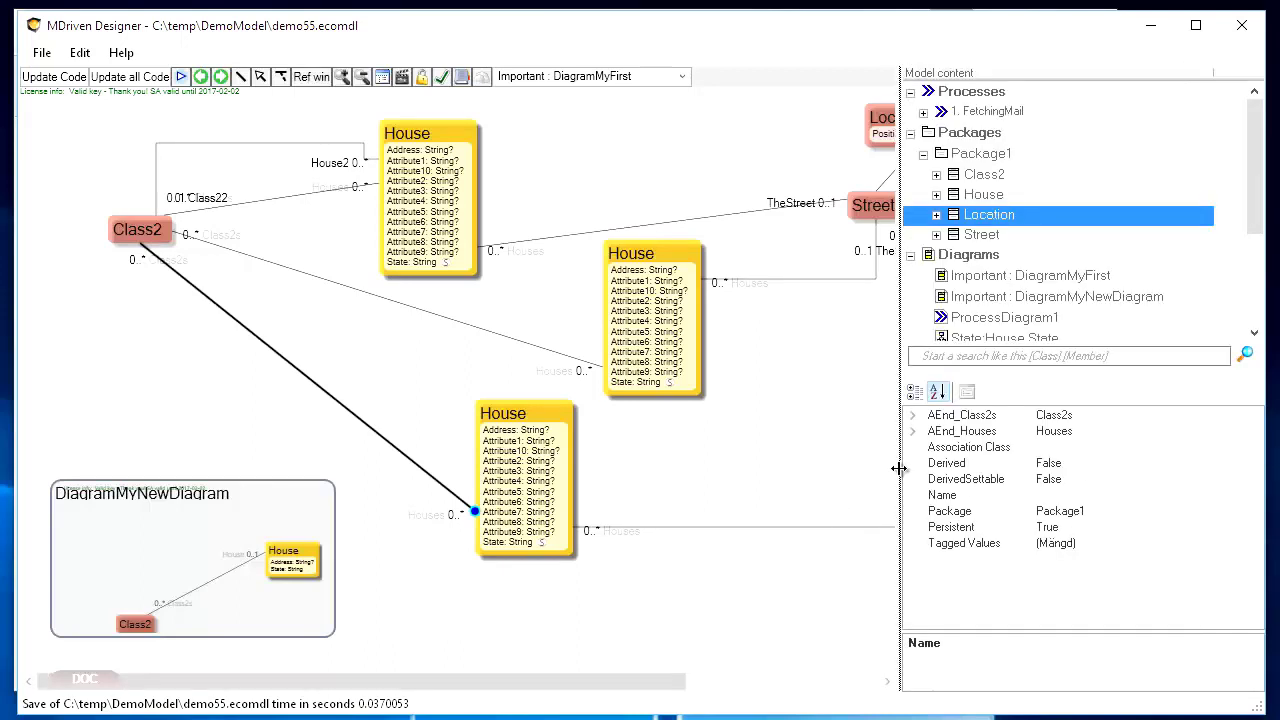
click(1076, 447)
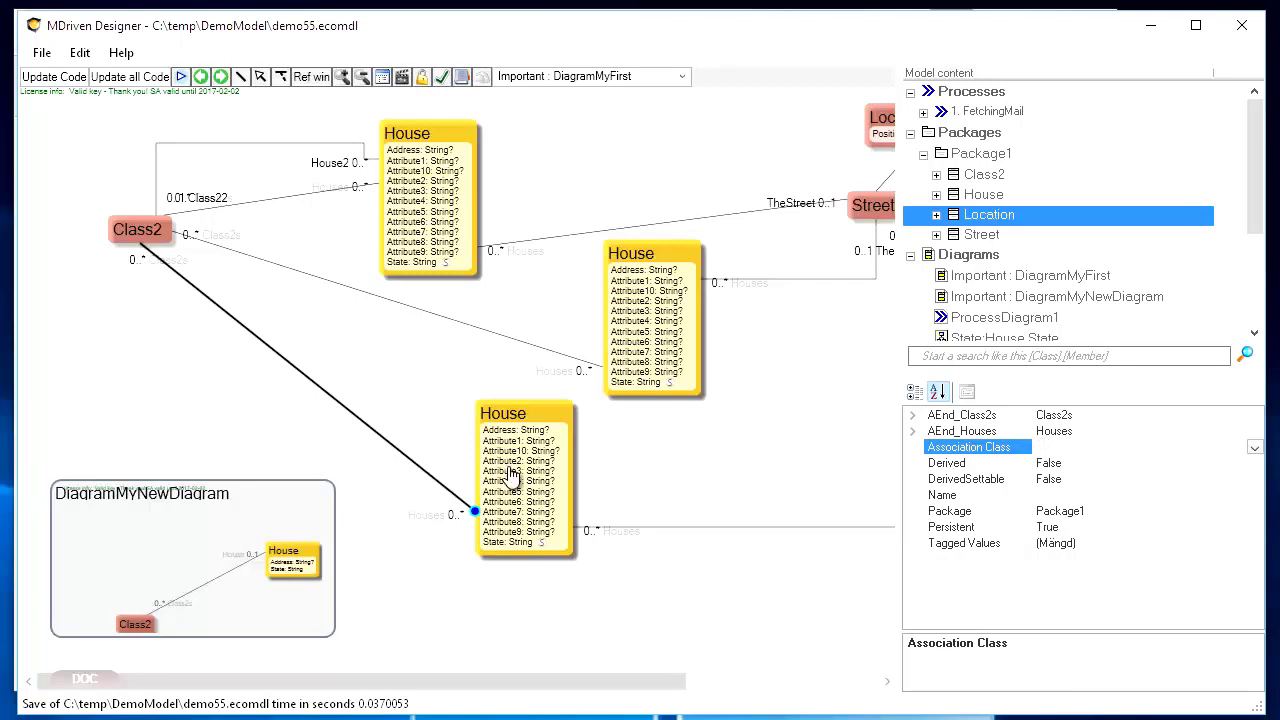
Step: Add a new class in the empty area just above the nested DiagramMyNewDiagram
right_click(147, 389)
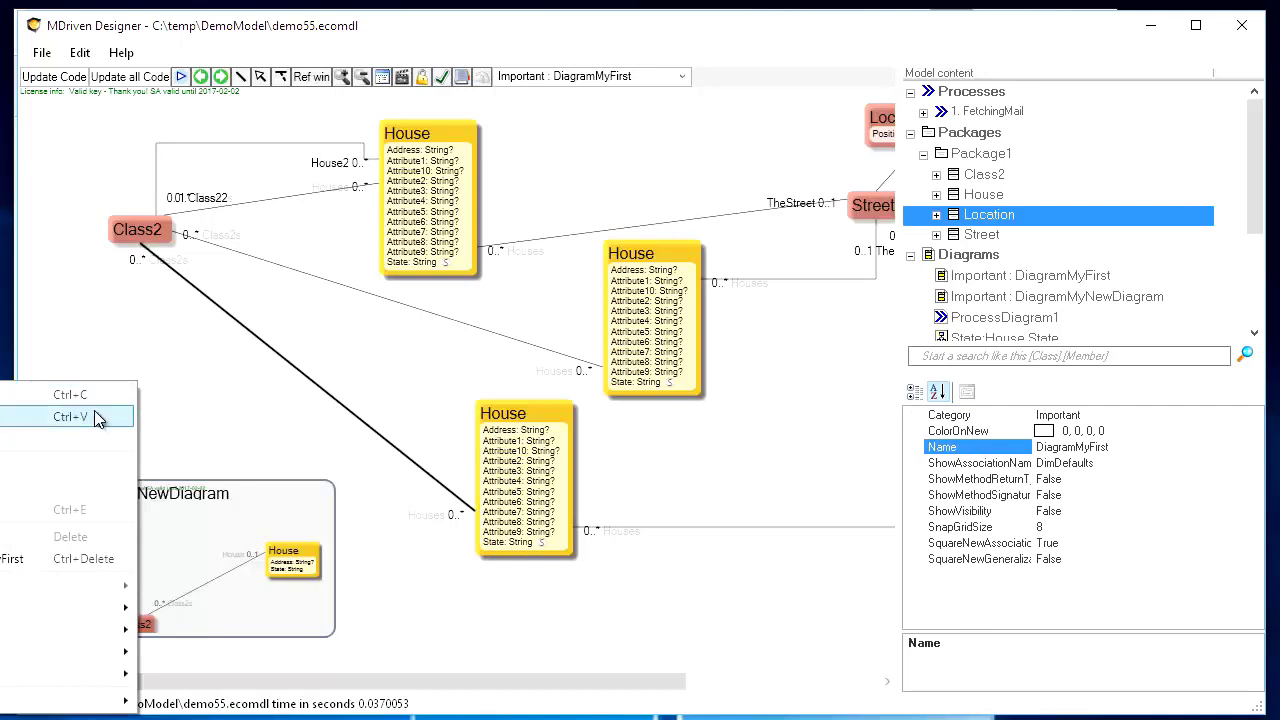
right_click(250, 396)
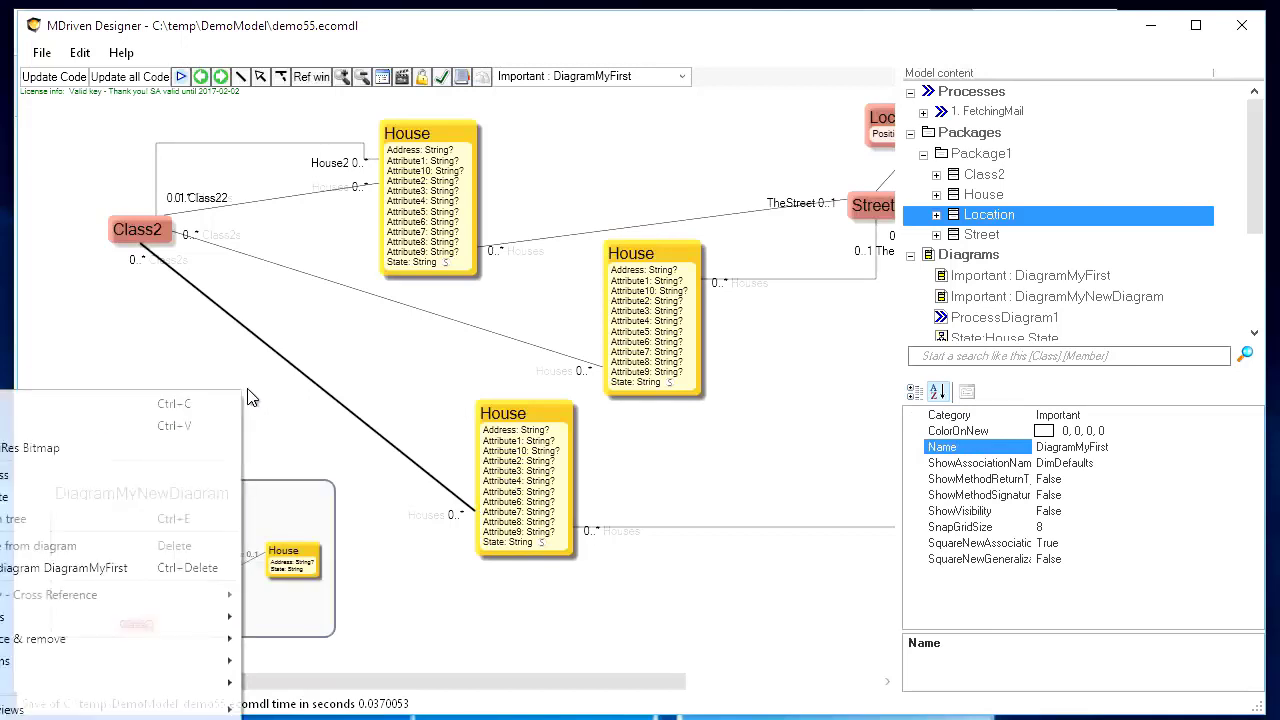
click(109, 471)
drag(240, 415, 229, 425)
click(159, 386)
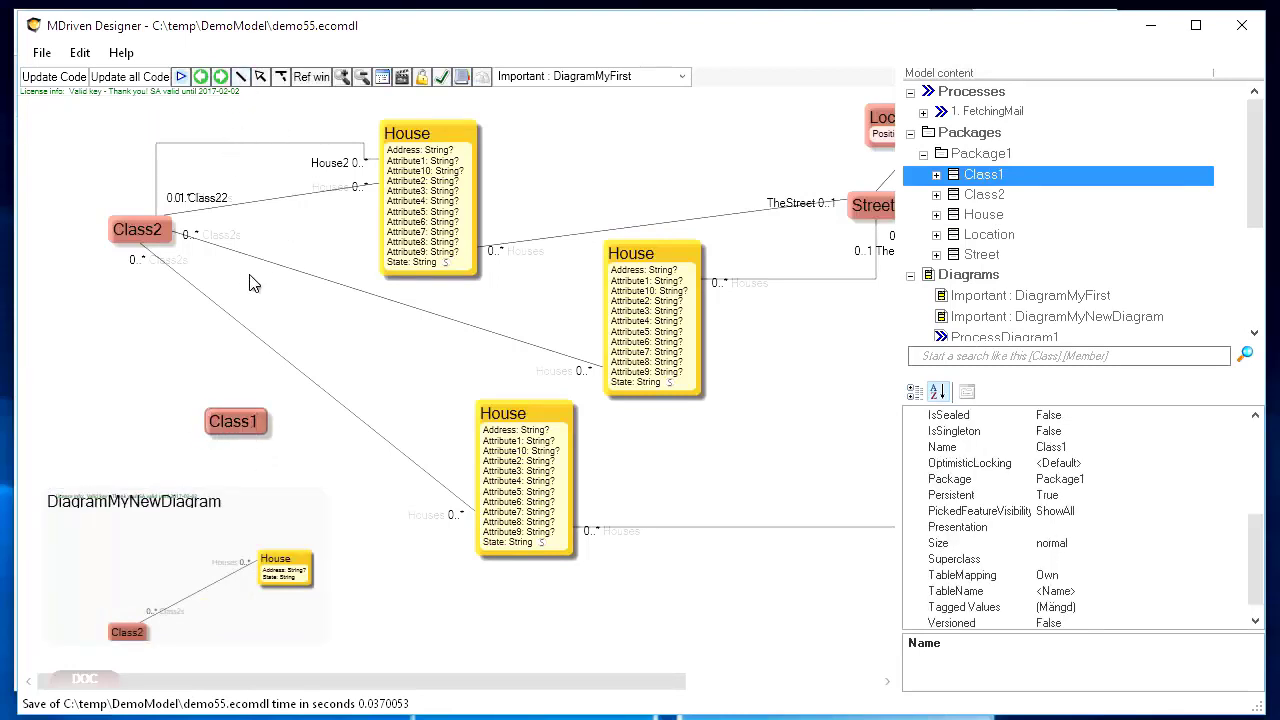
Step: Attach Class1 as association class to the association between Class2 and the lowermost House, and move Class1 further left
click(284, 79)
click(252, 421)
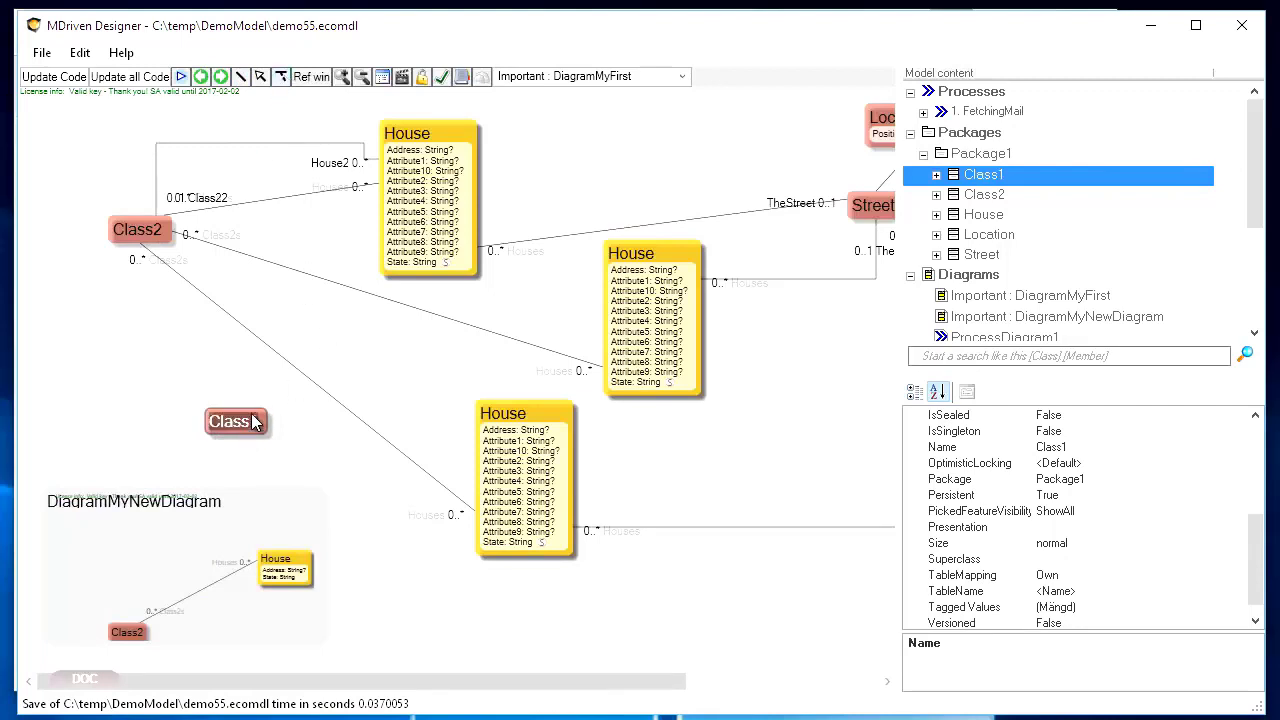
click(301, 372)
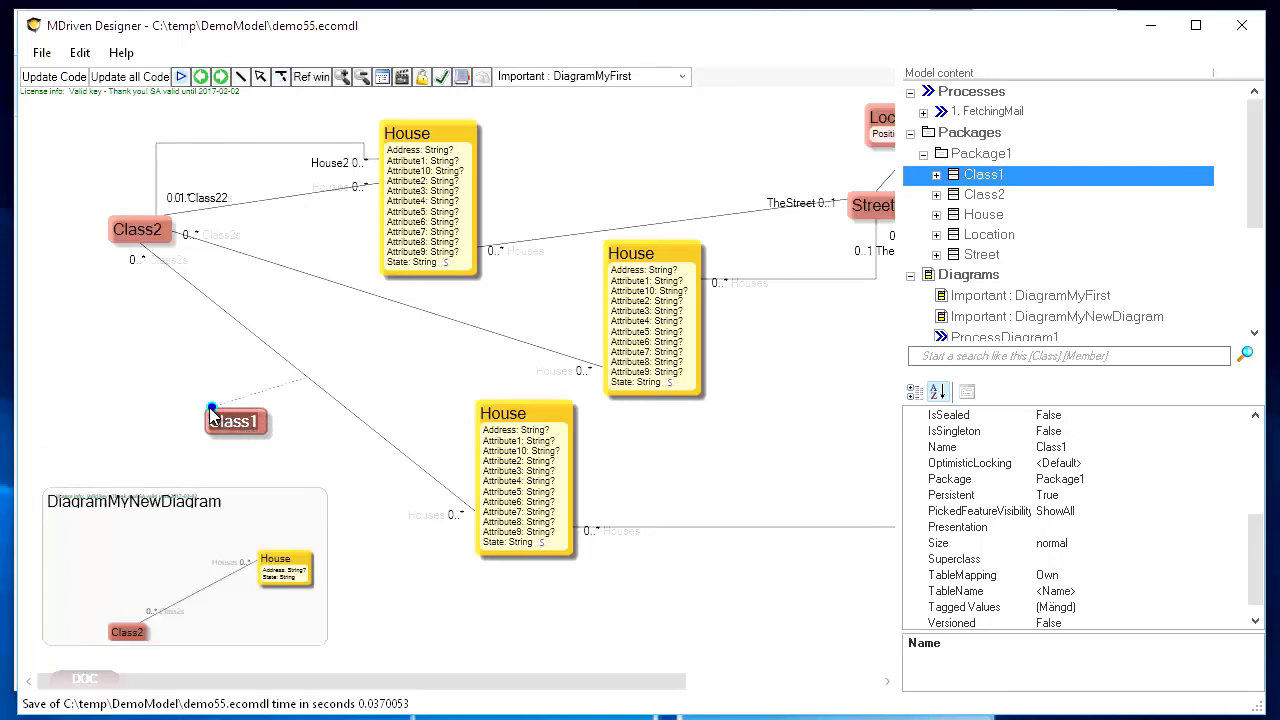
drag(212, 408, 180, 433)
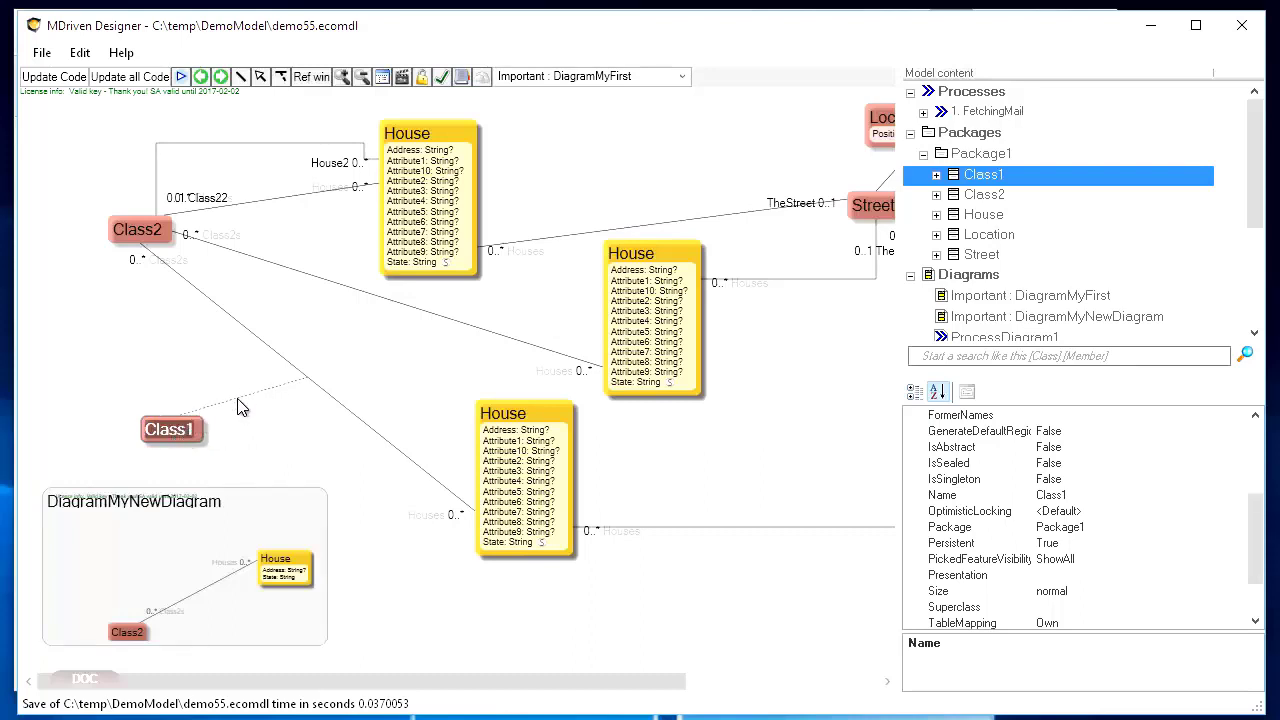
Step: Clear the Association Class property of the association between Class2 and the lowermost House
click(337, 398)
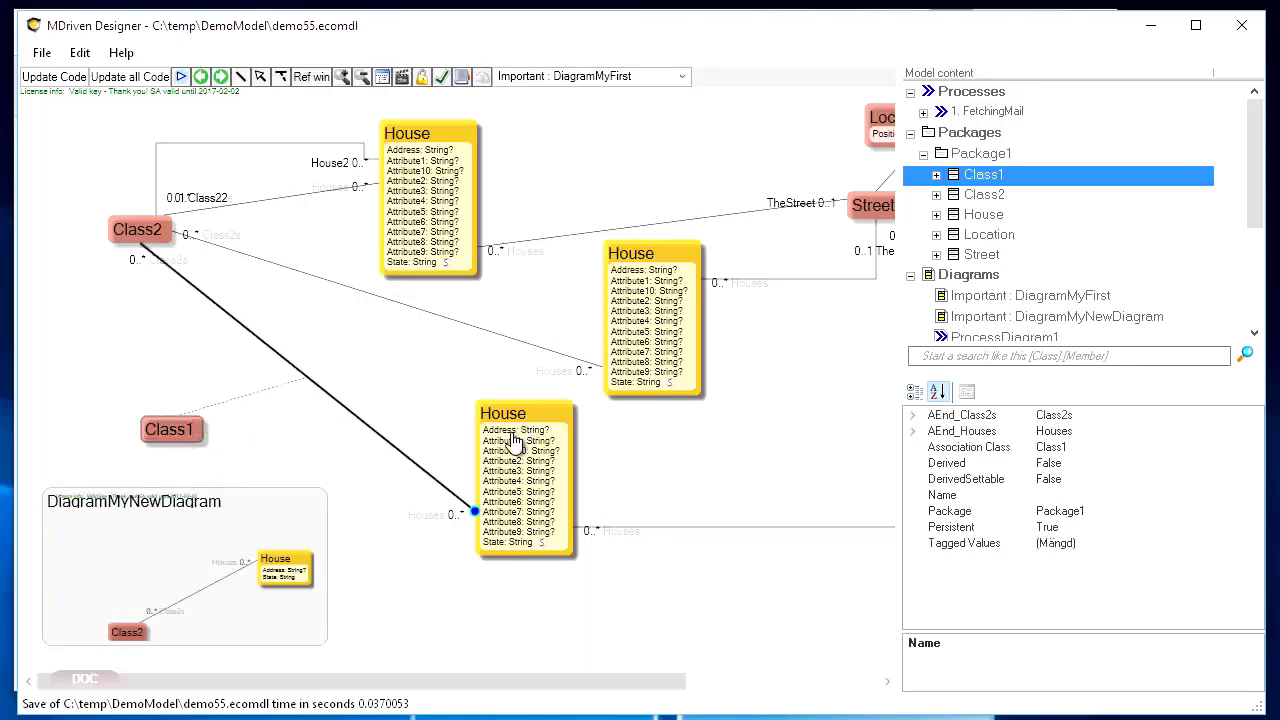
click(1068, 447)
click(1254, 447)
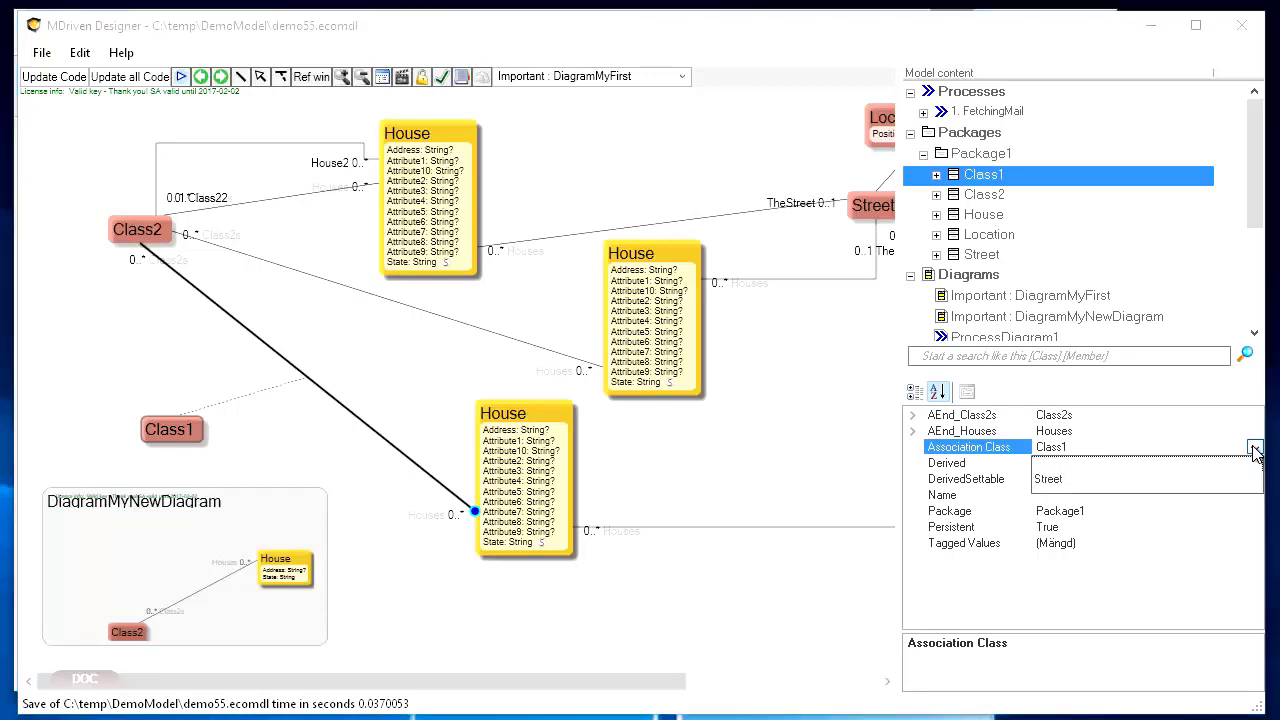
click(1066, 464)
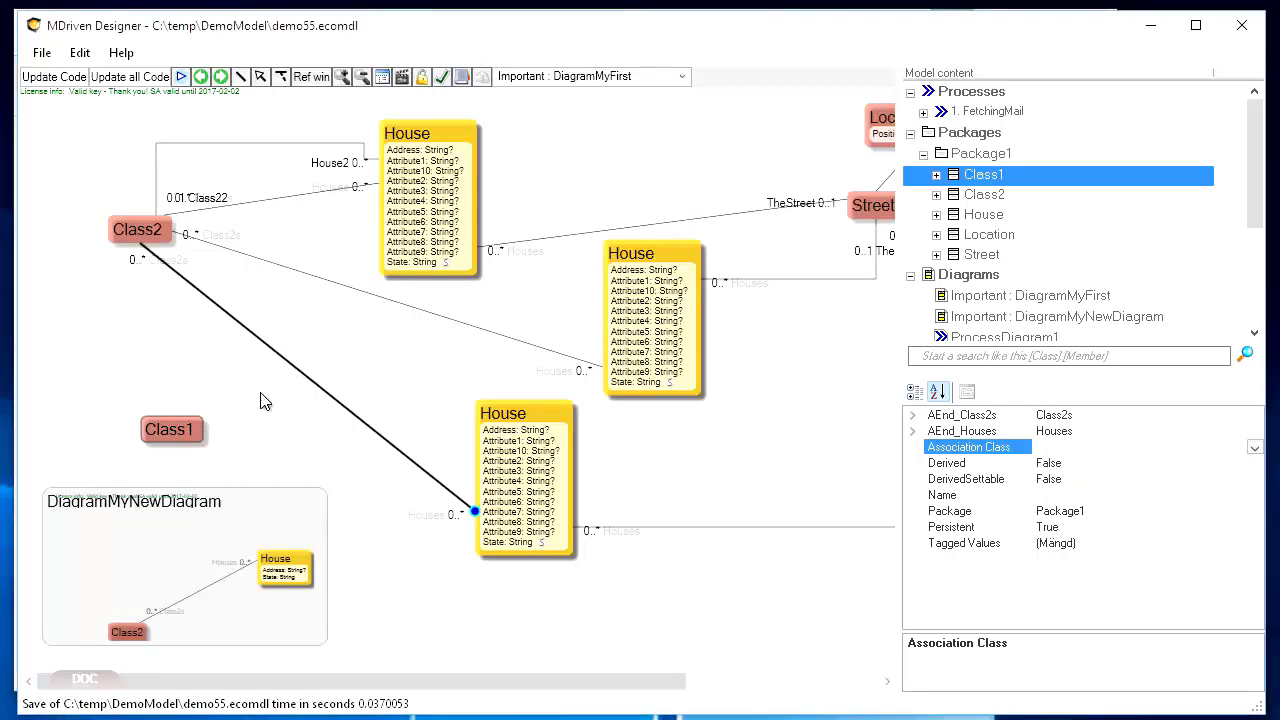
Step: Set the association's Association Class property to Class1 and nudge Class1 slightly left in the diagram
click(1255, 449)
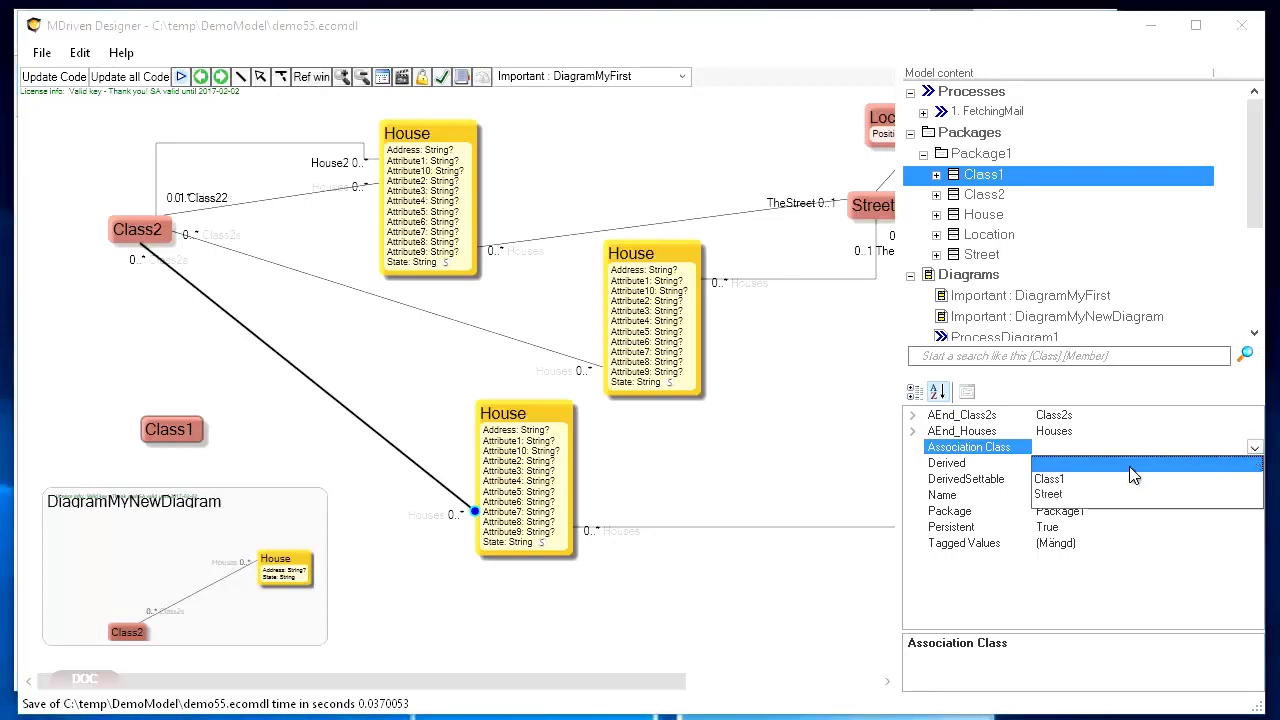
click(1050, 479)
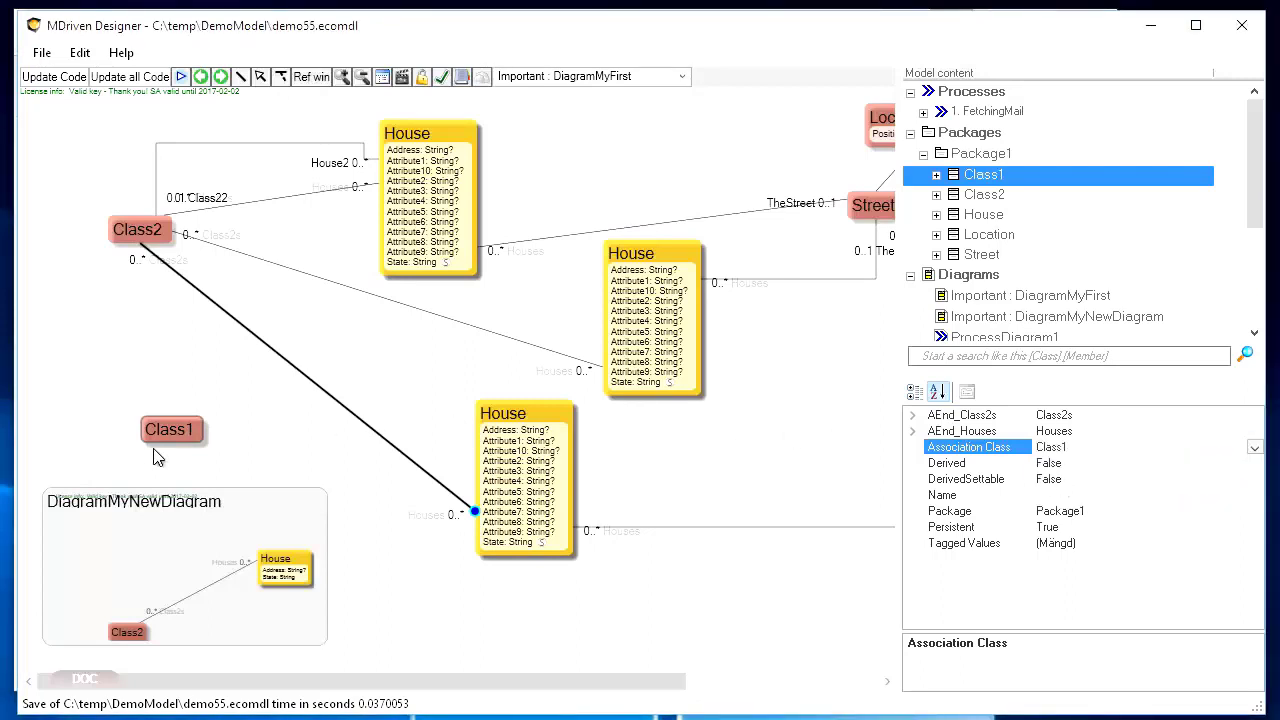
drag(168, 430, 165, 426)
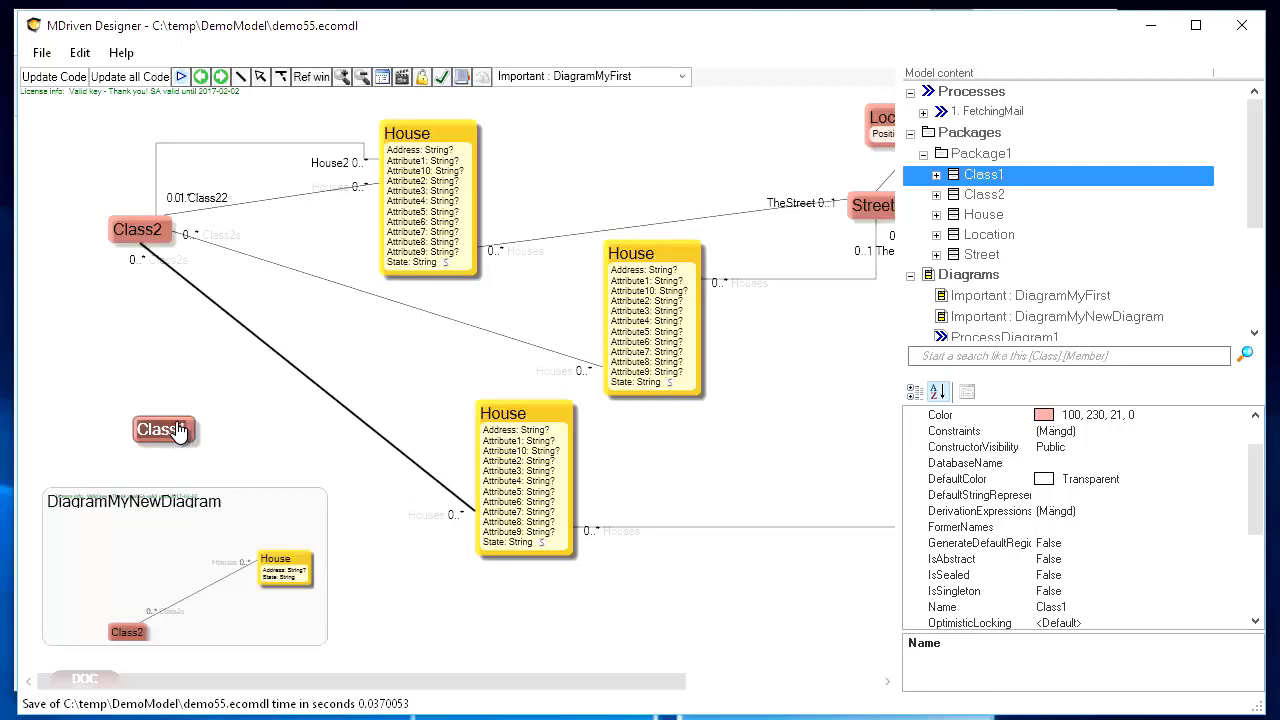
Step: Move Class1 to the empty area beside the uppermost House and reintroduce its removed associations in the diagram
click(224, 420)
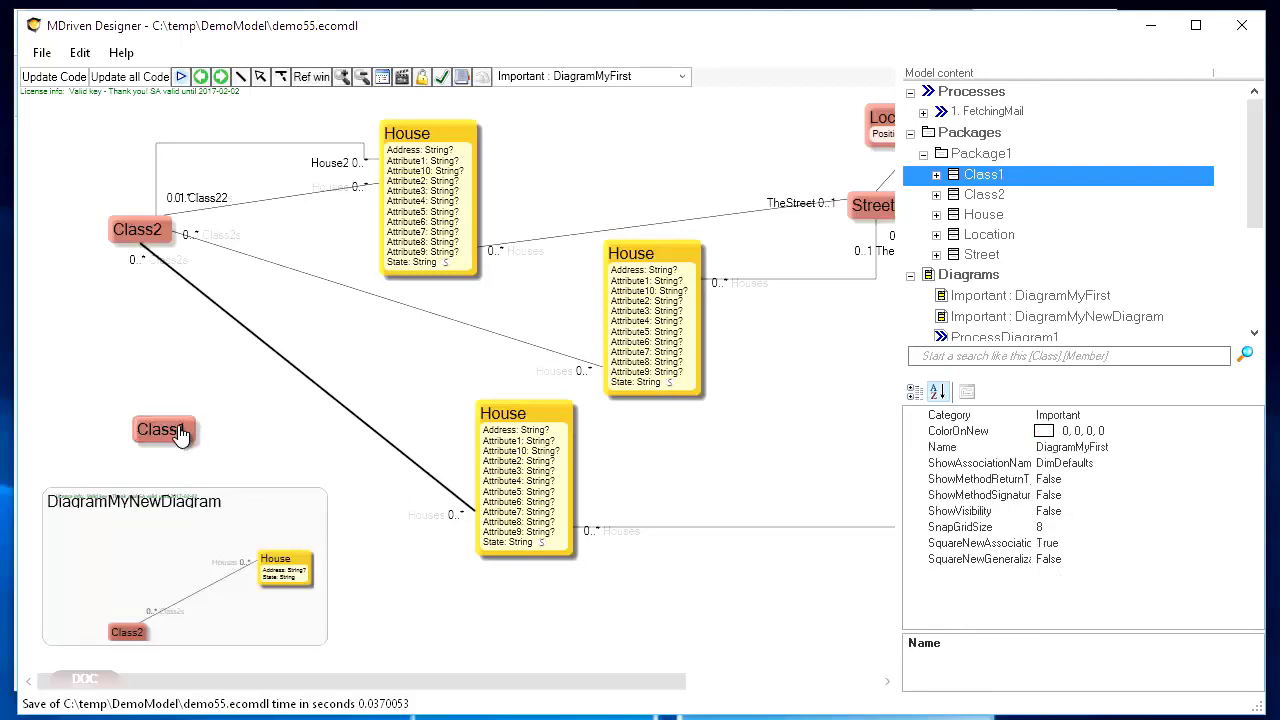
right_click(180, 433)
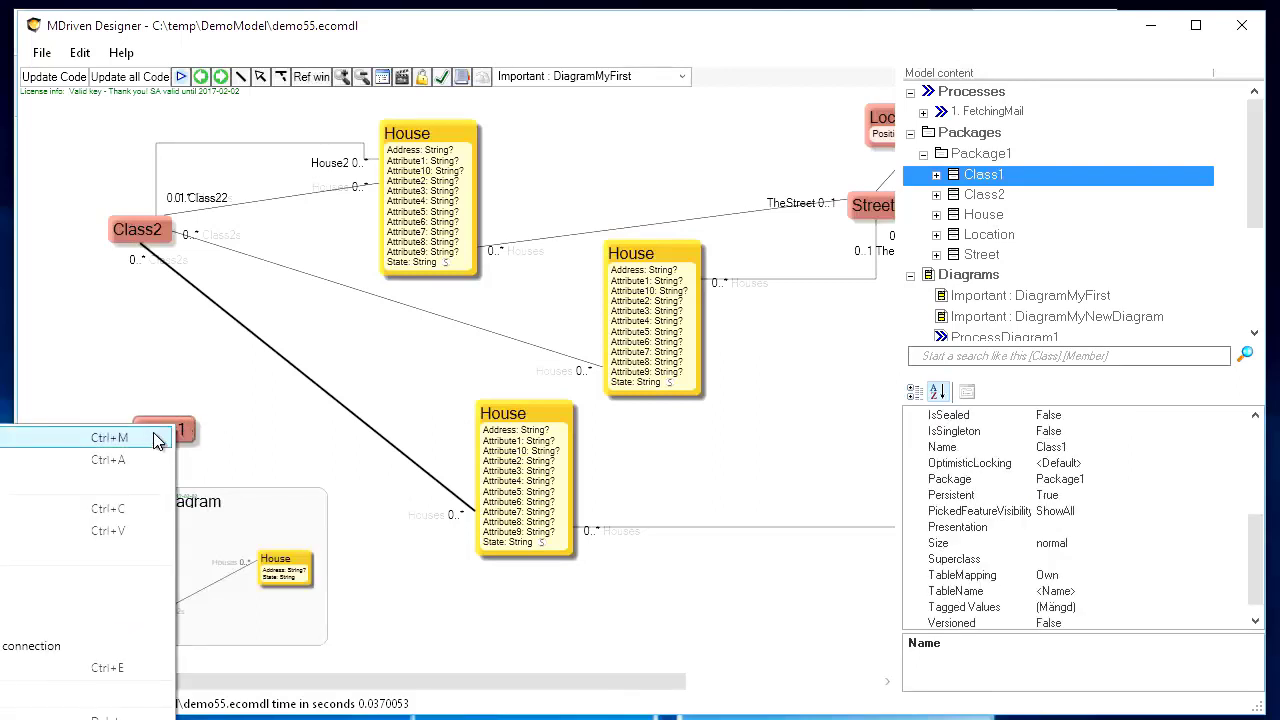
click(156, 440)
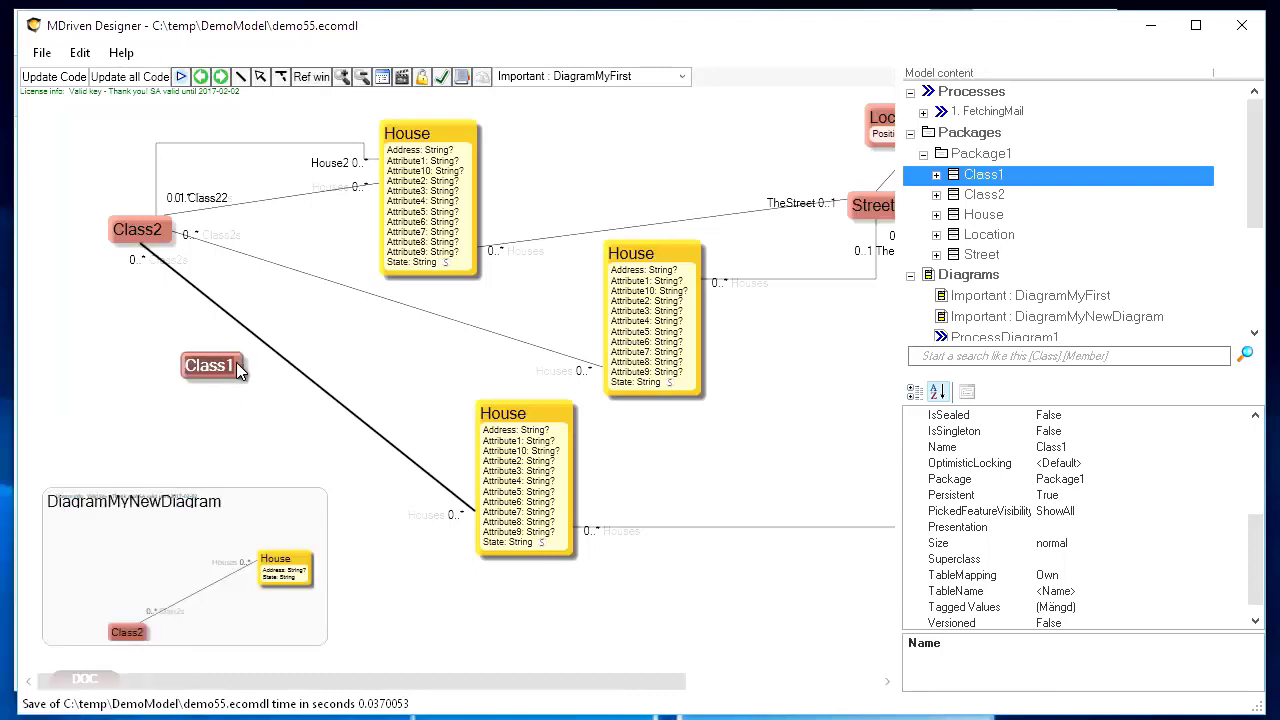
click(236, 362)
right_click(226, 366)
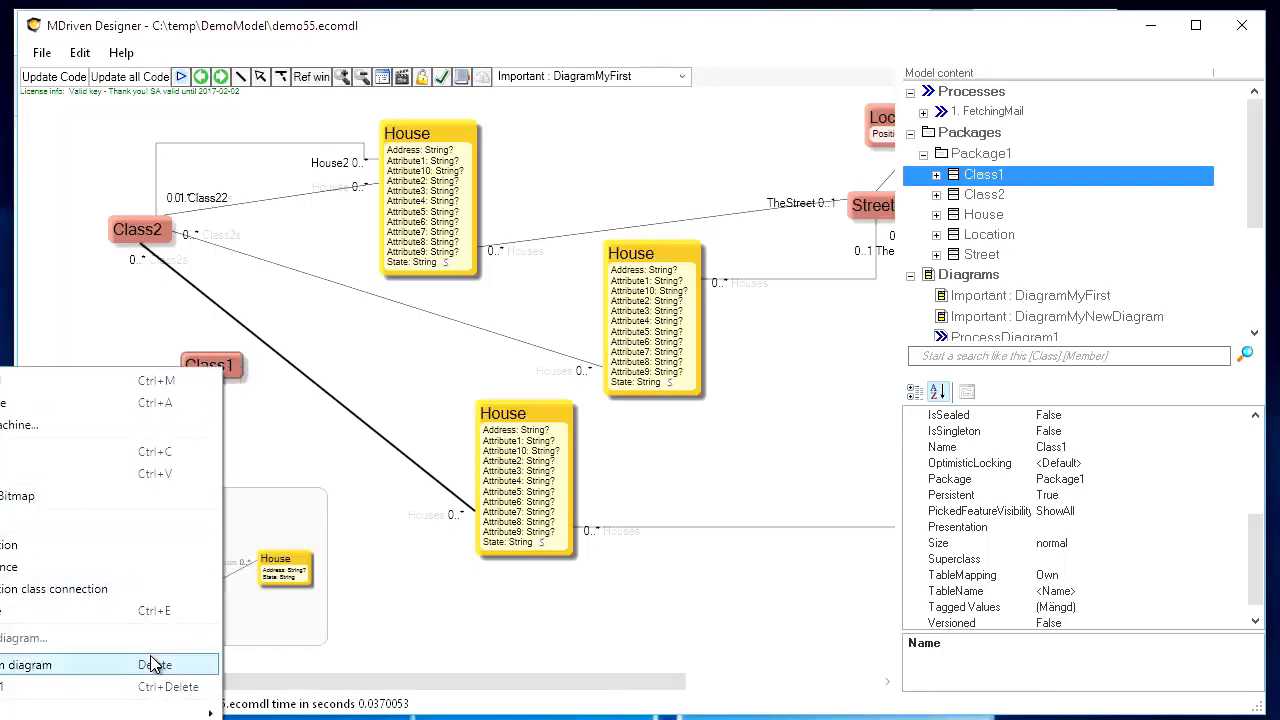
drag(232, 370, 618, 163)
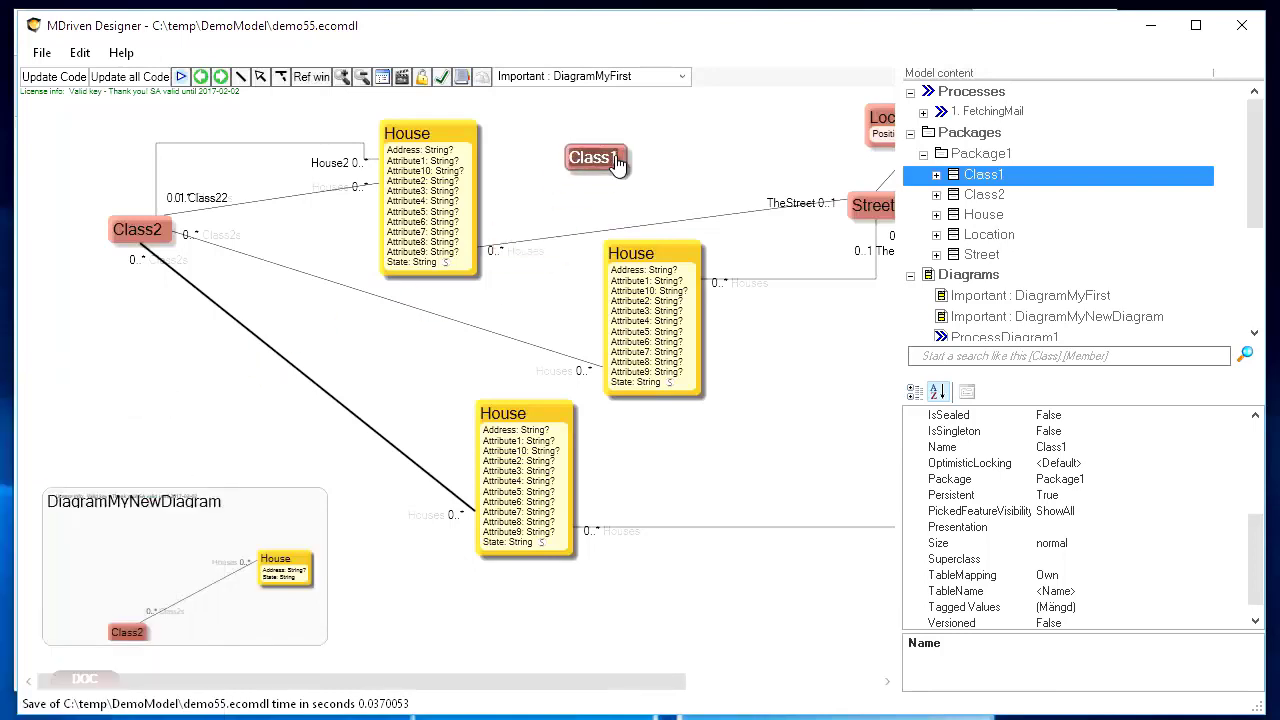
right_click(615, 157)
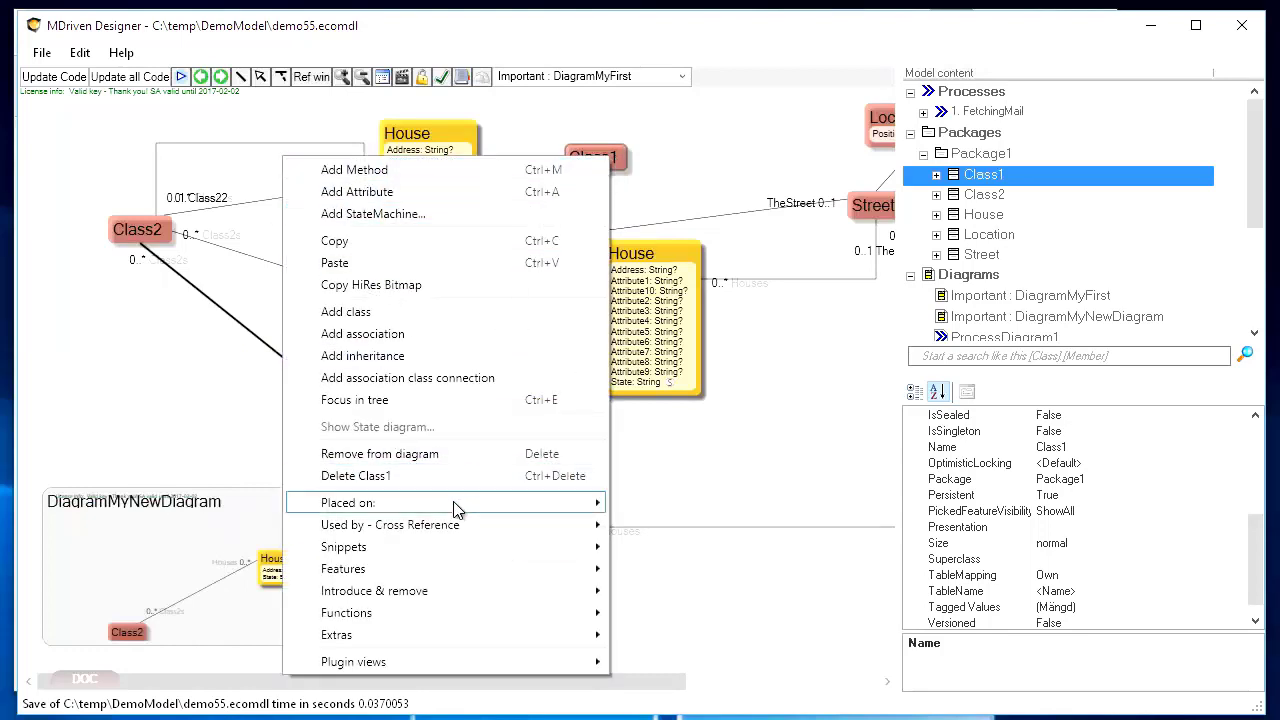
mouse_move(441, 569)
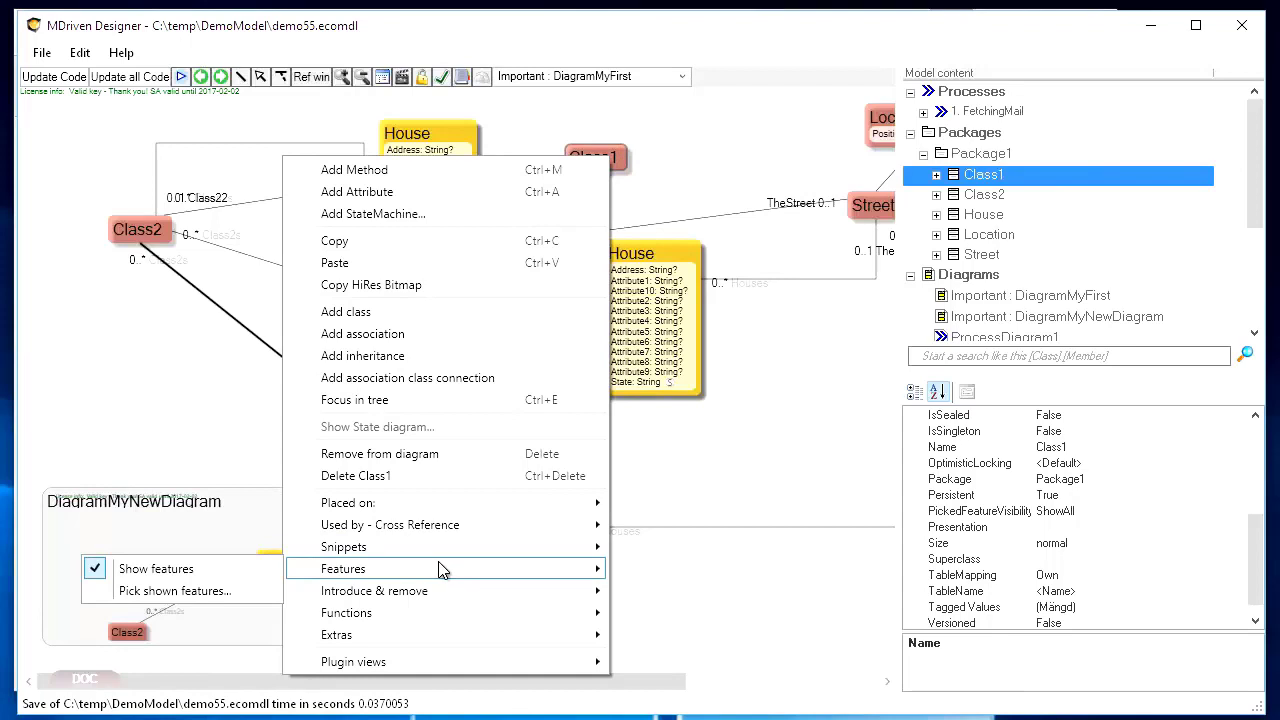
mouse_move(442, 598)
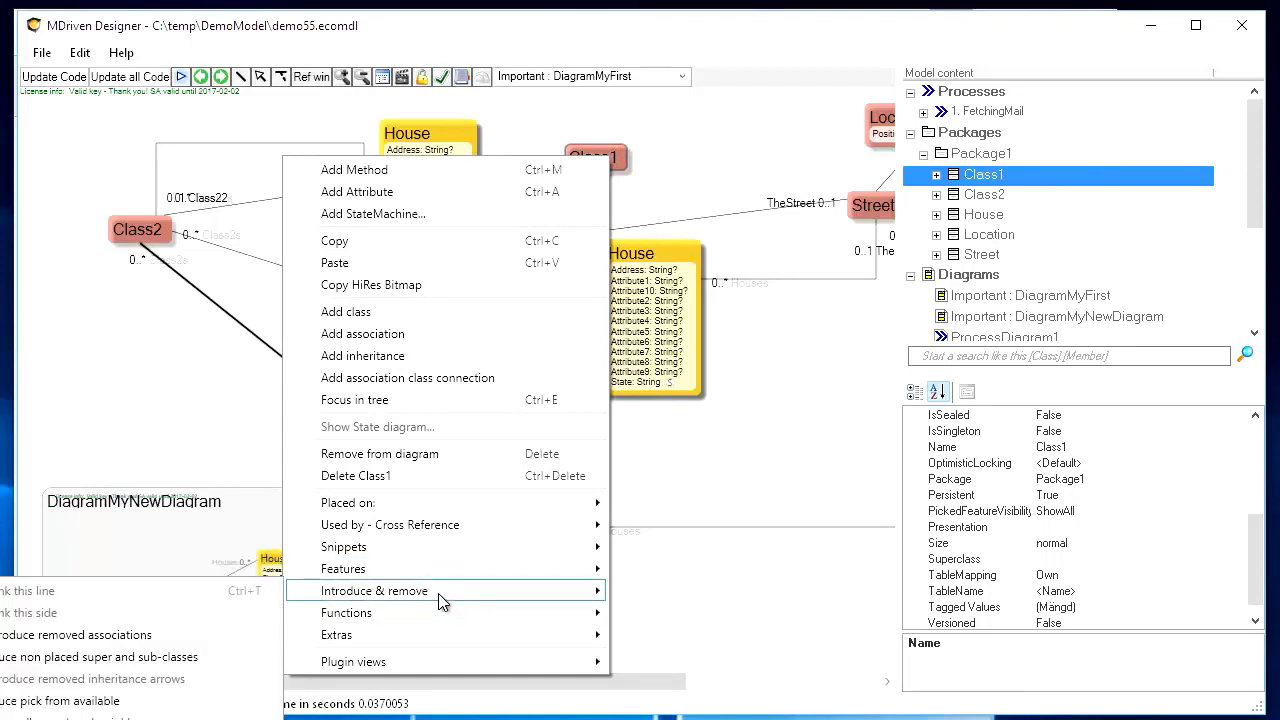
click(75, 635)
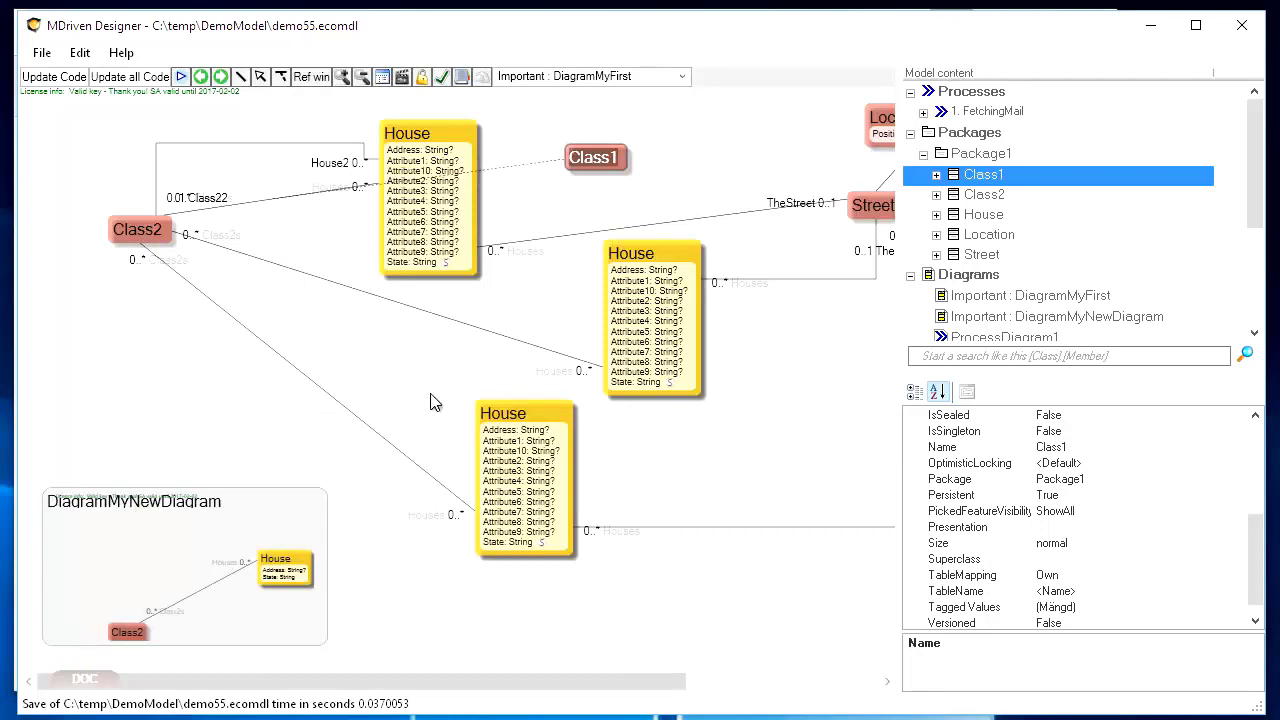
Step: Move Class1 back to the empty area between Class2 and the nested DiagramMyNewDiagram
drag(603, 180, 211, 444)
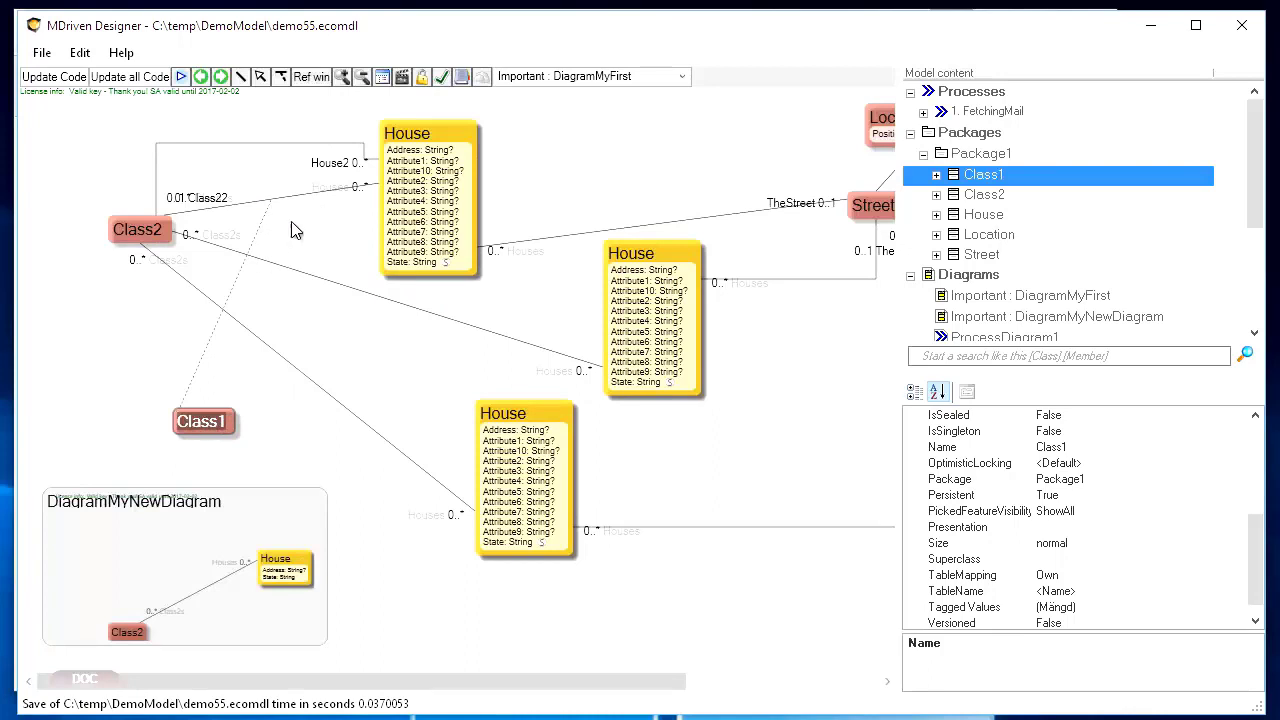
drag(207, 420, 190, 397)
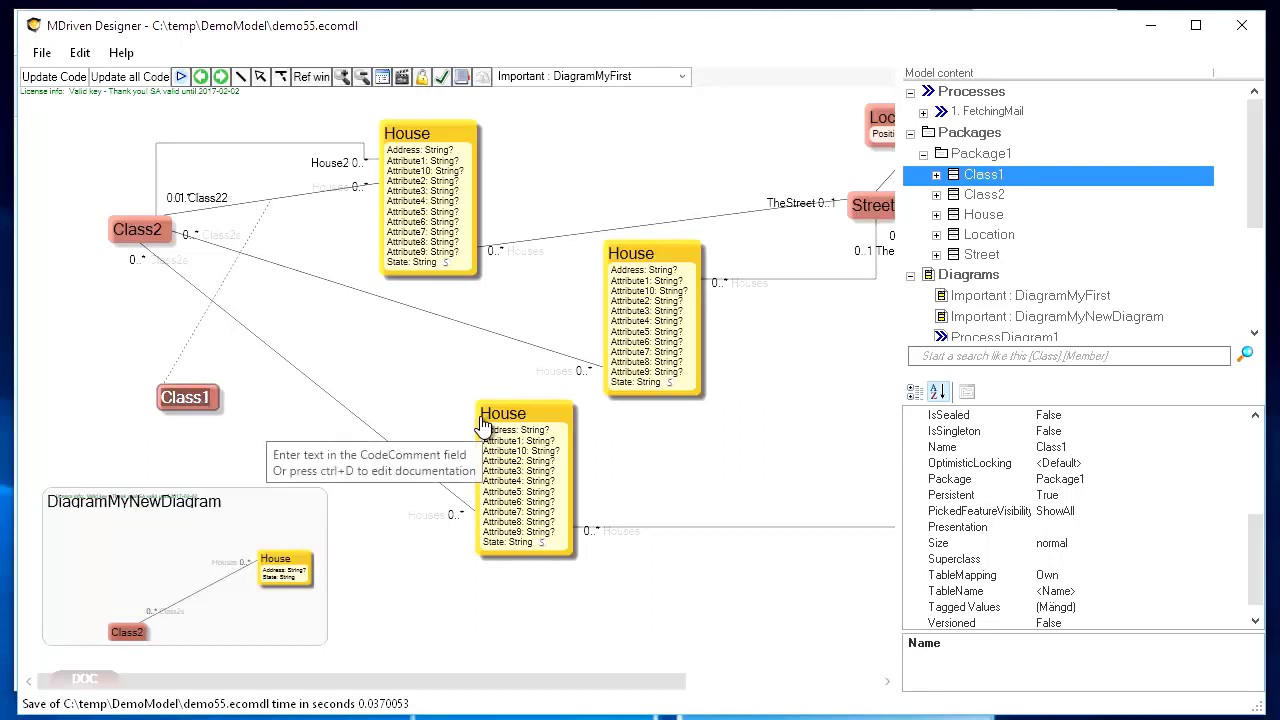
drag(216, 402, 249, 402)
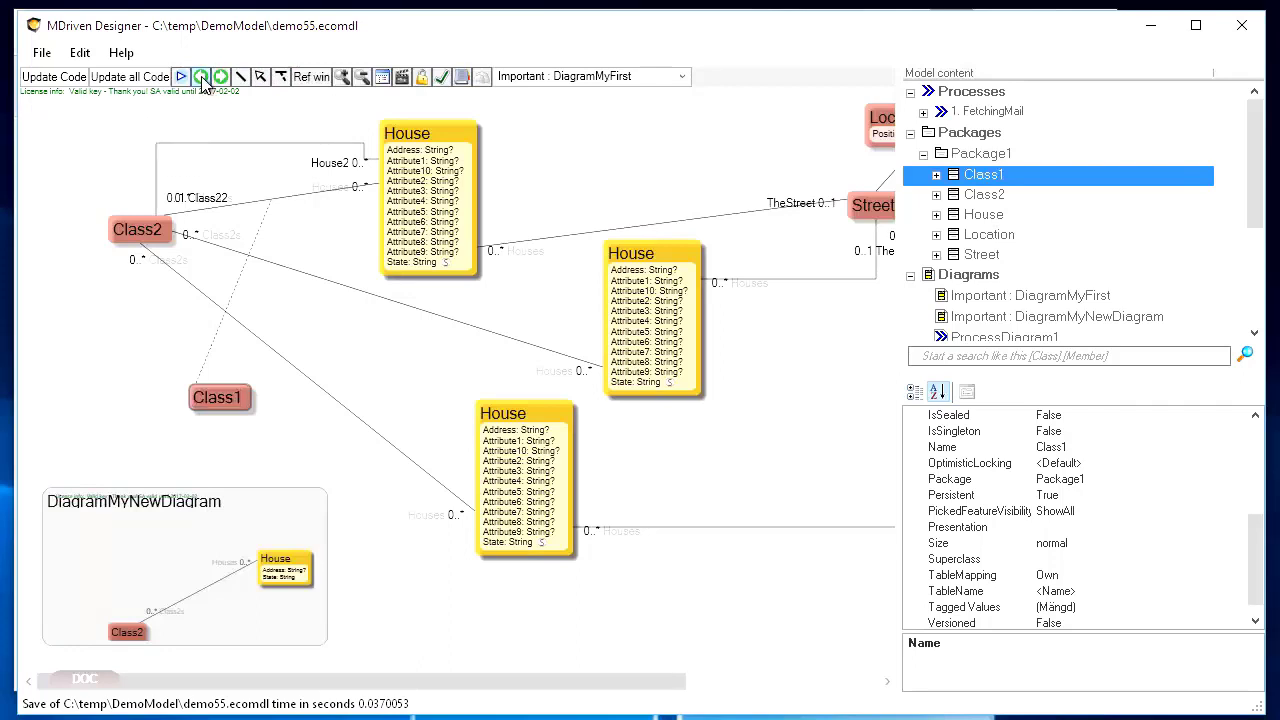
Step: Step back and forward through the previously visited diagrams and the overview
click(201, 78)
click(221, 78)
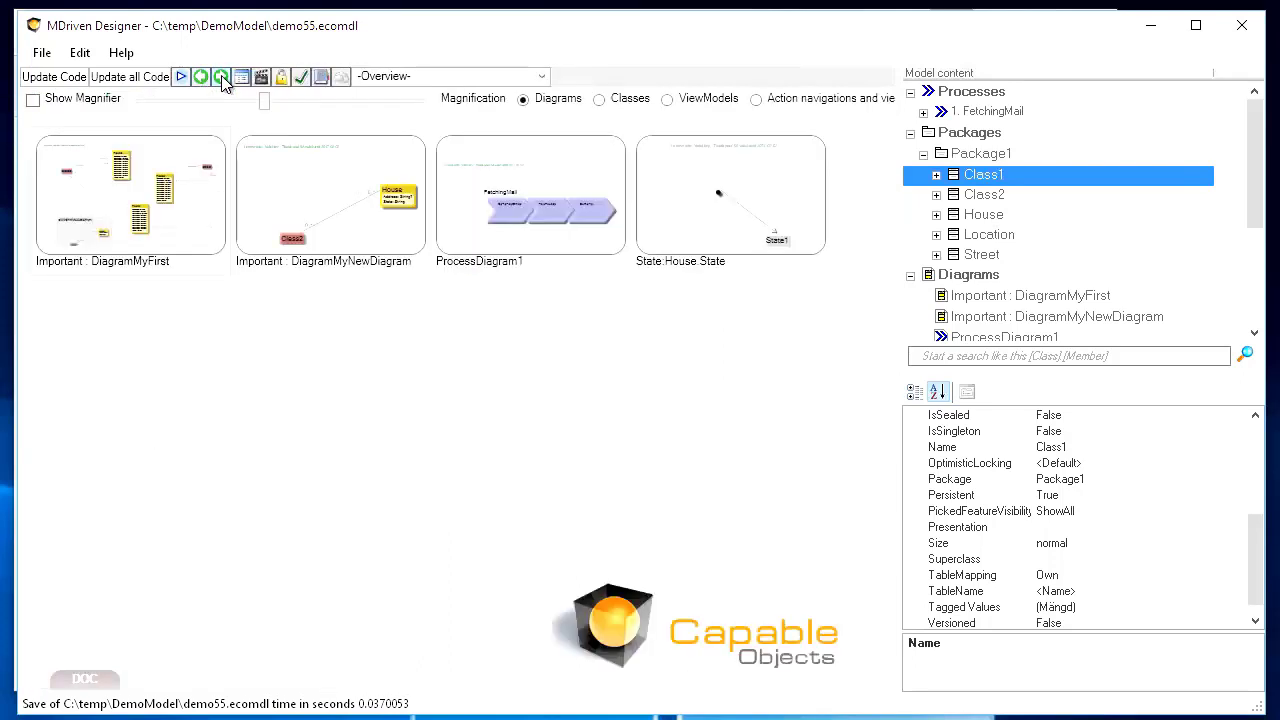
click(221, 78)
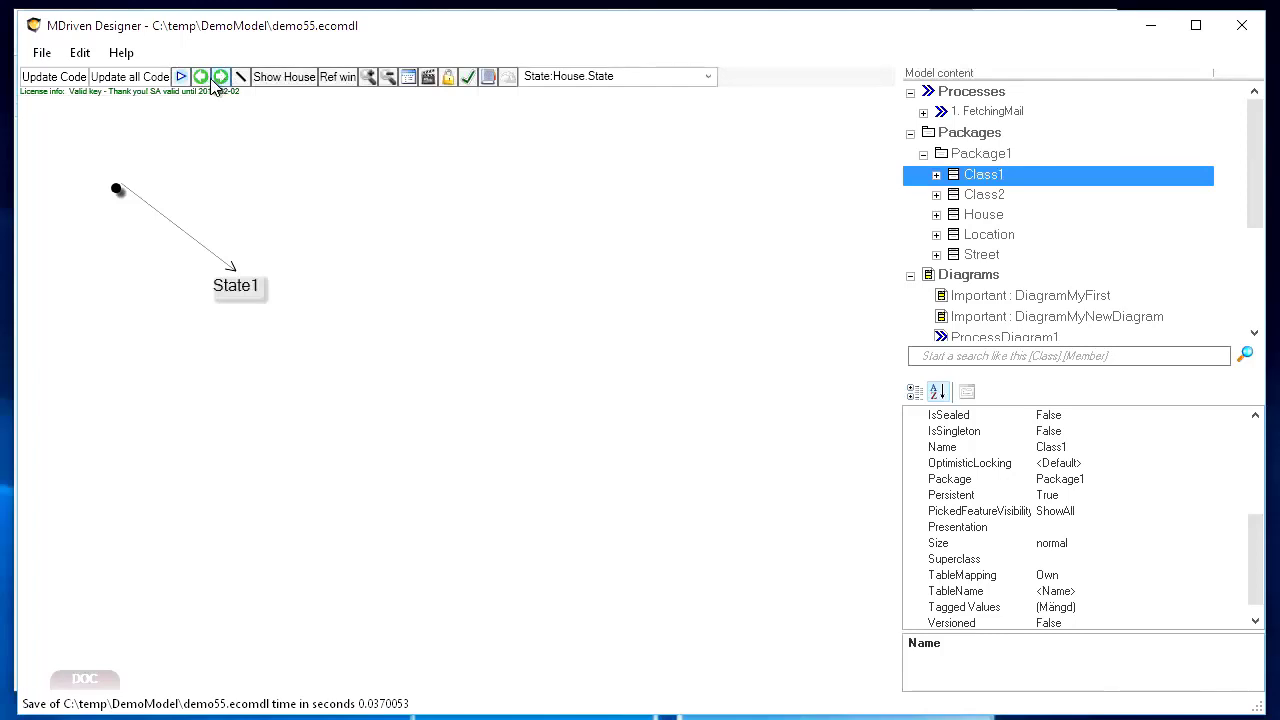
click(200, 79)
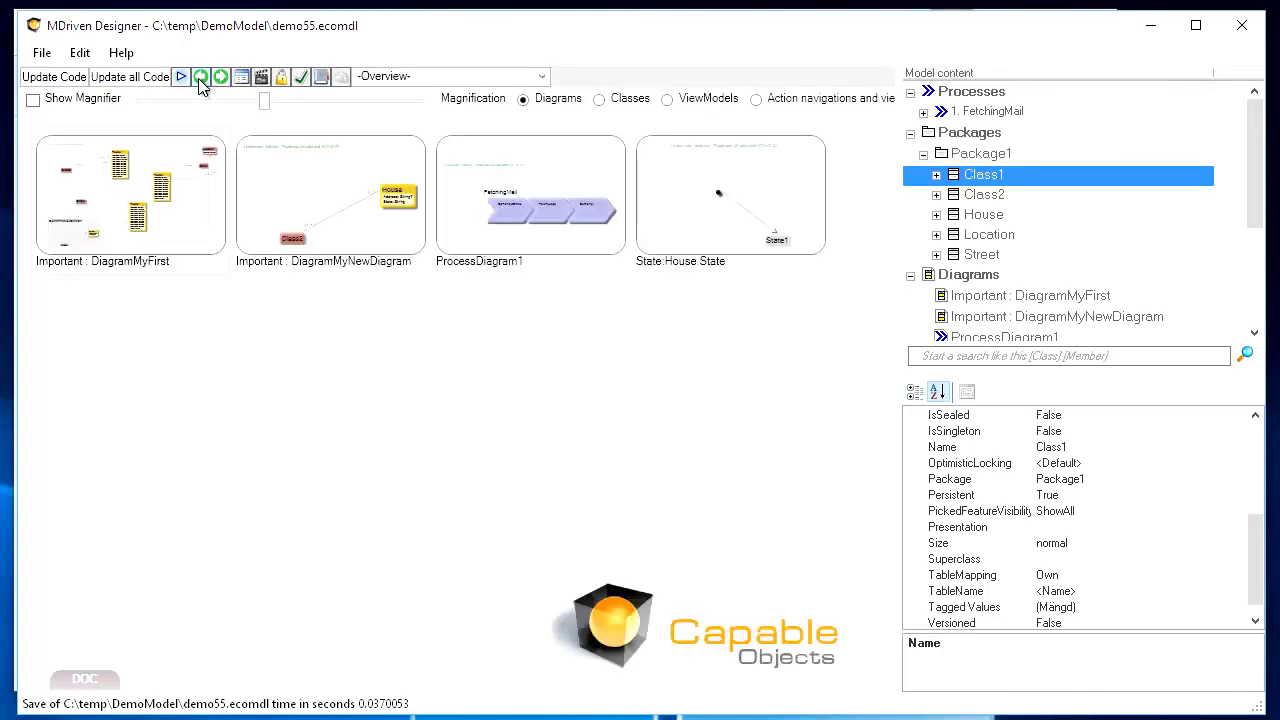
click(200, 79)
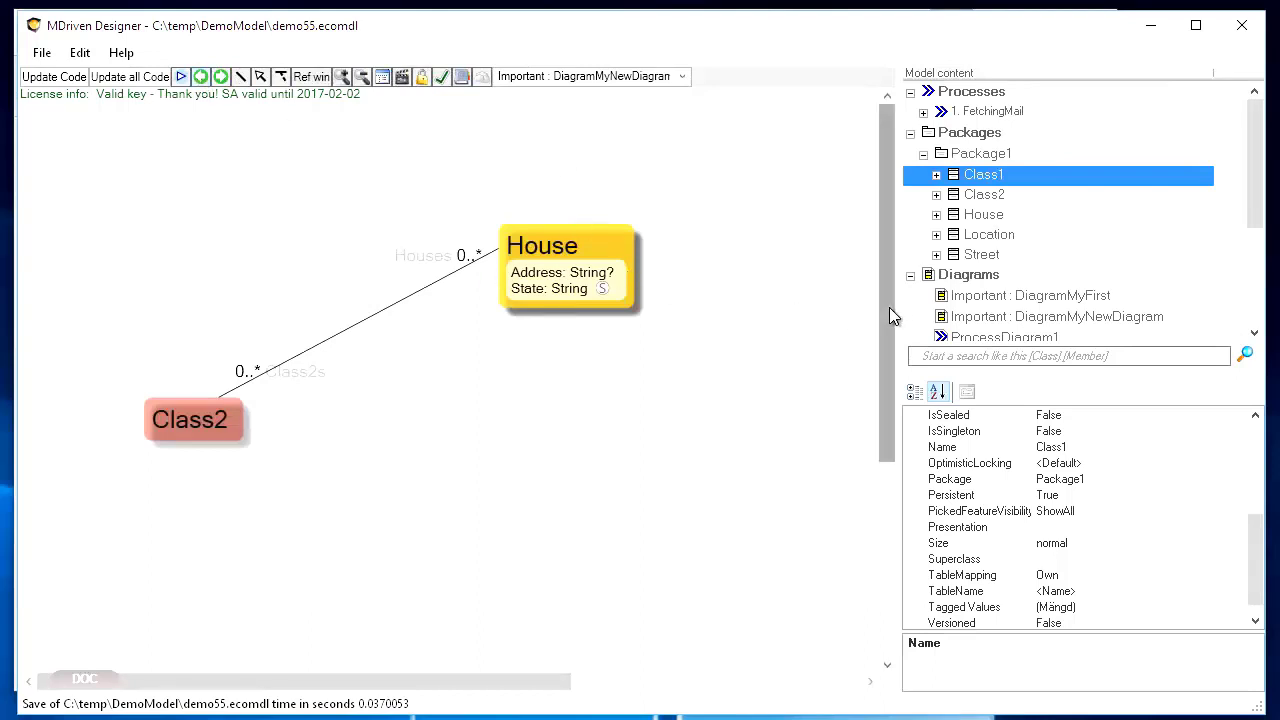
Step: Switch directly to the DiagramMyFirst diagram by choosing it by name
click(527, 79)
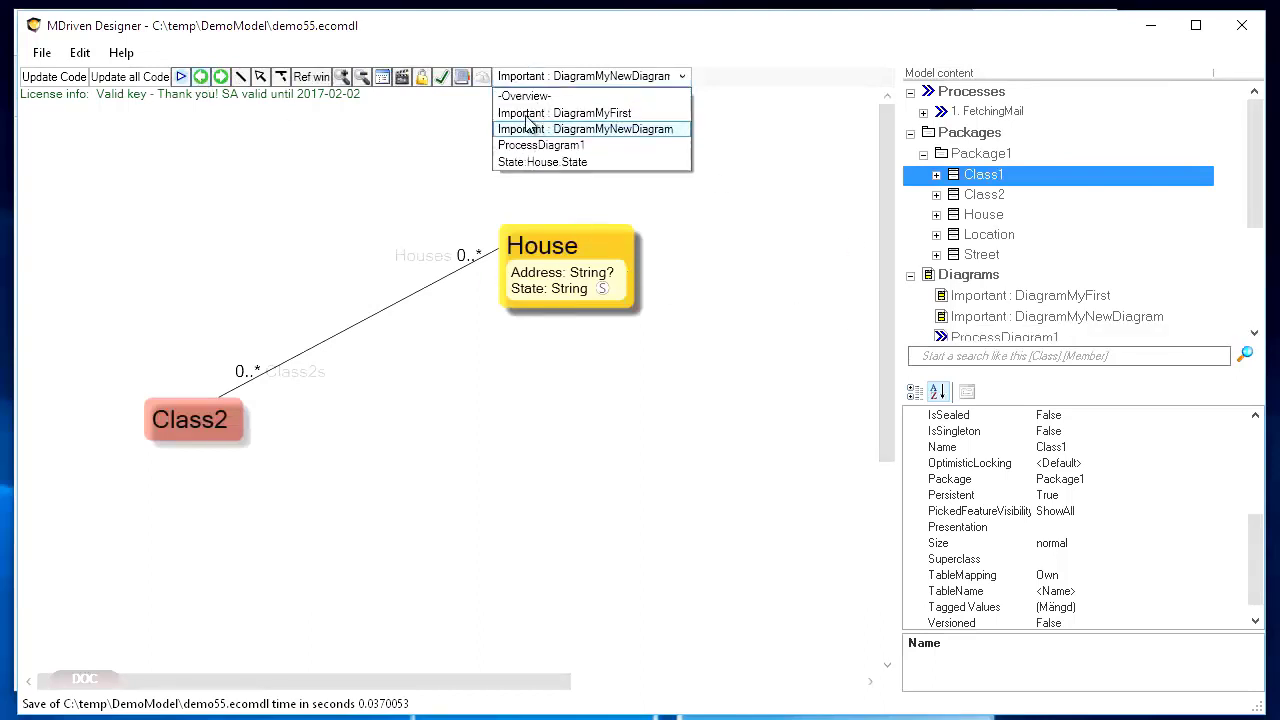
click(531, 134)
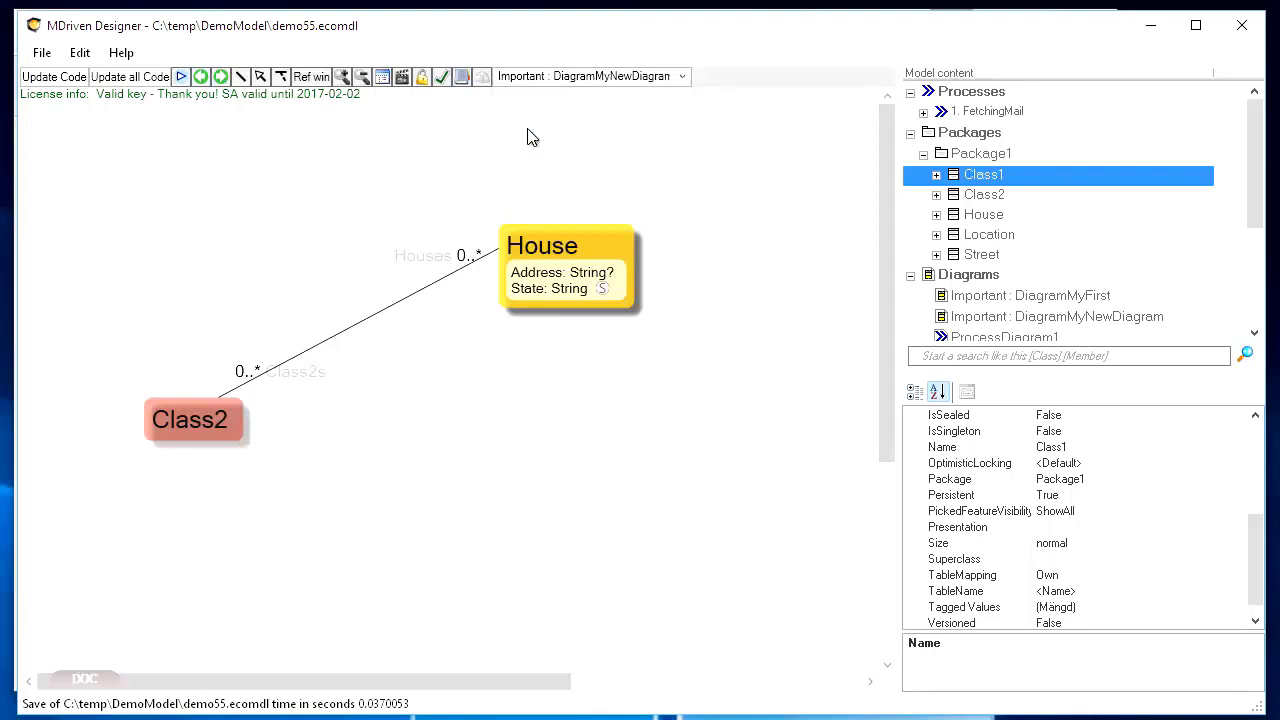
click(575, 88)
click(547, 116)
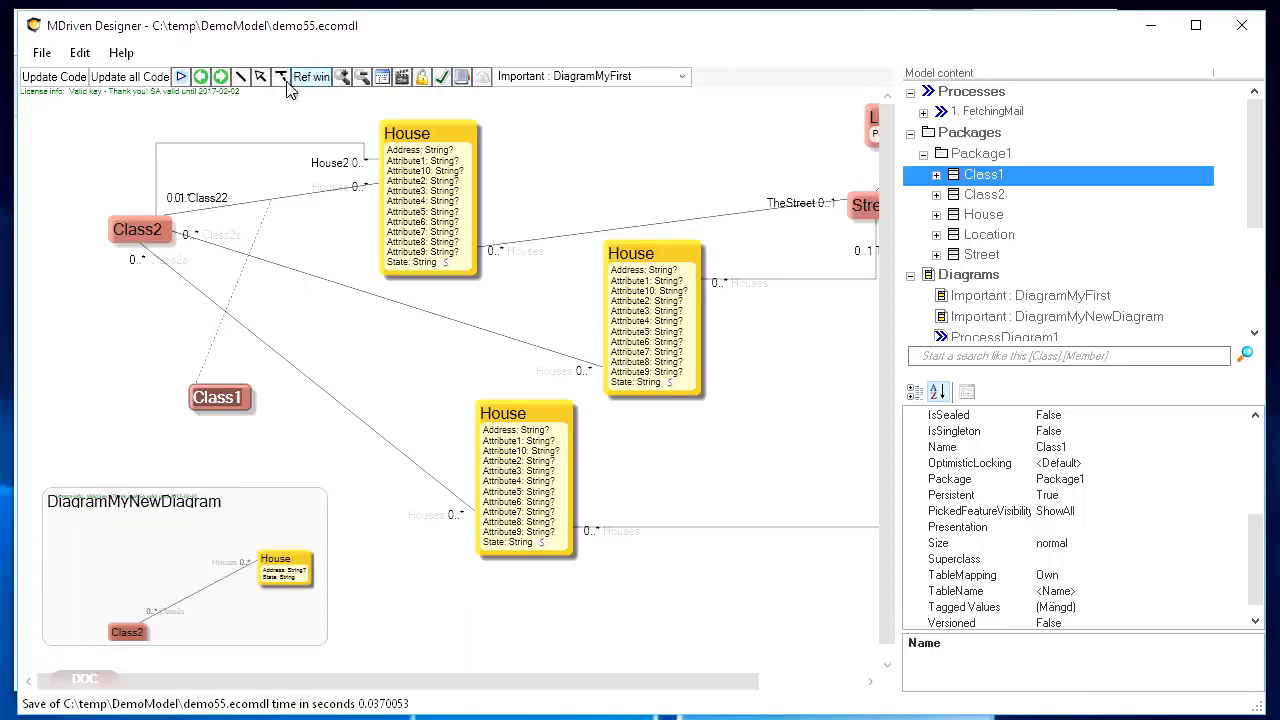
Step: Open a reference window for DiagramMyFirst, move it to the upper edge of the diagram area and enlarge it
click(311, 77)
drag(202, 263, 197, 121)
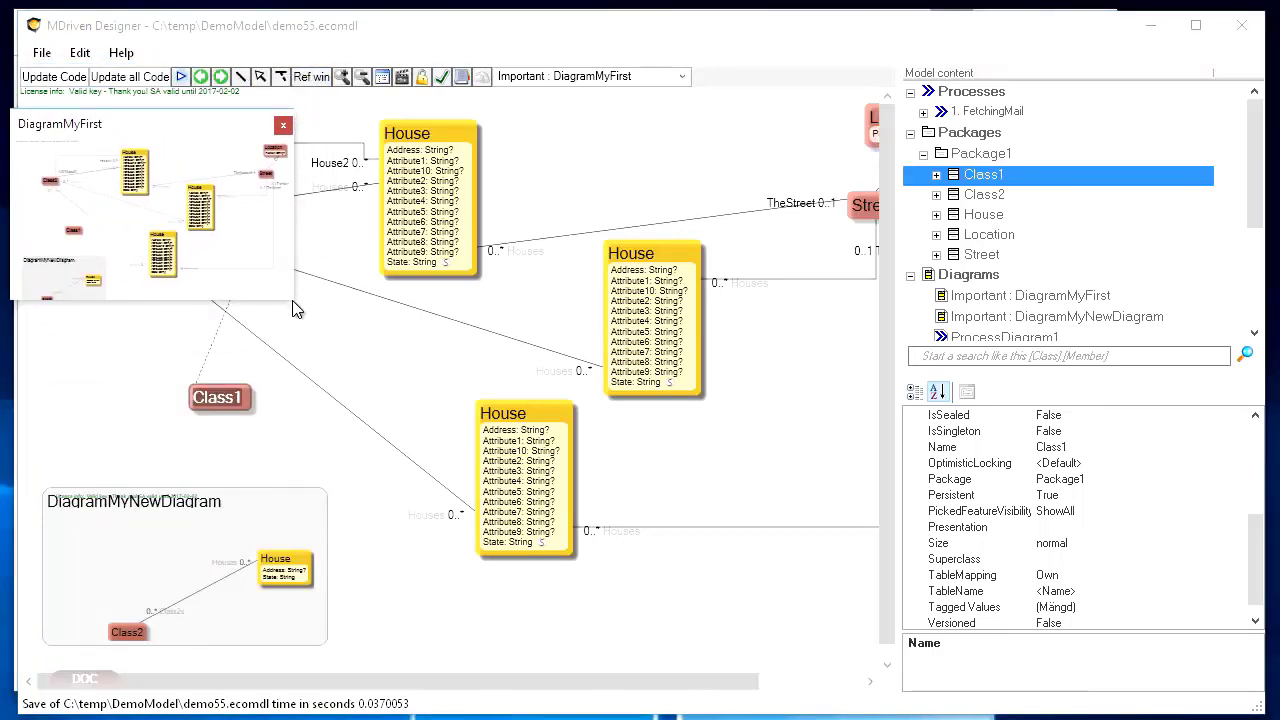
drag(292, 303, 346, 437)
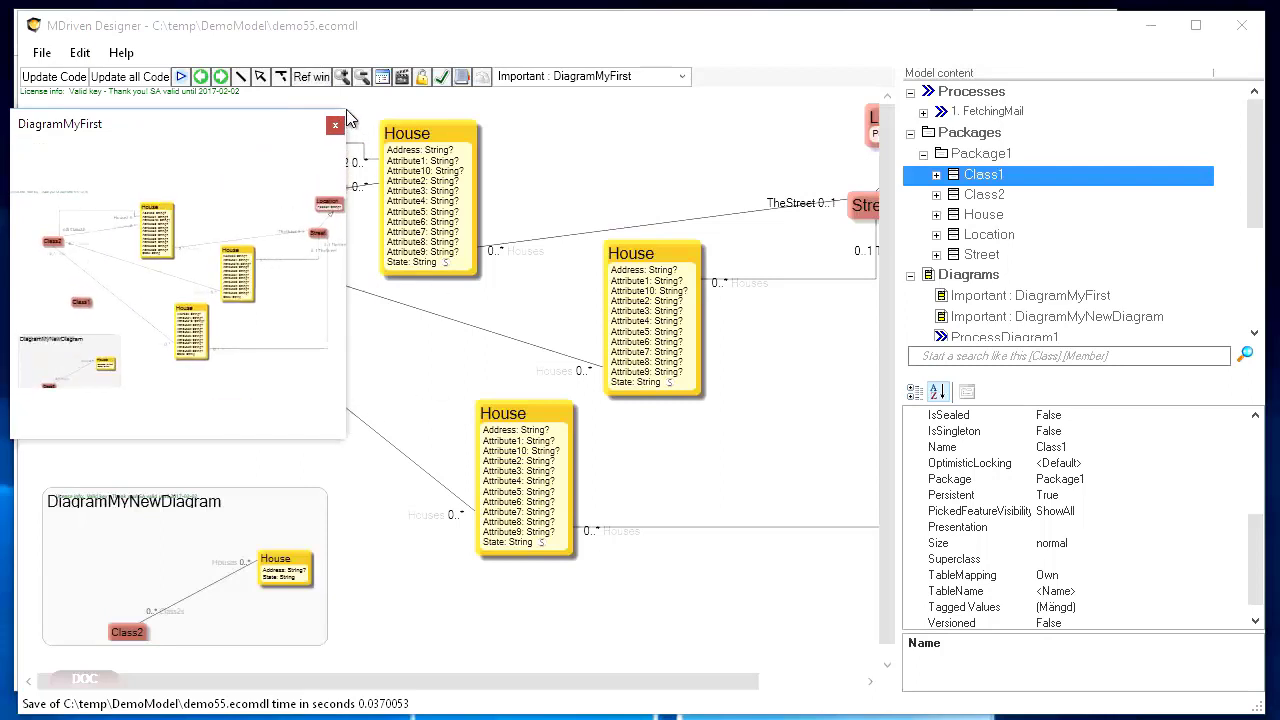
Step: Narrow the main window to uncover the reference window and show DiagramMyNewDiagram in the main window
click(378, 38)
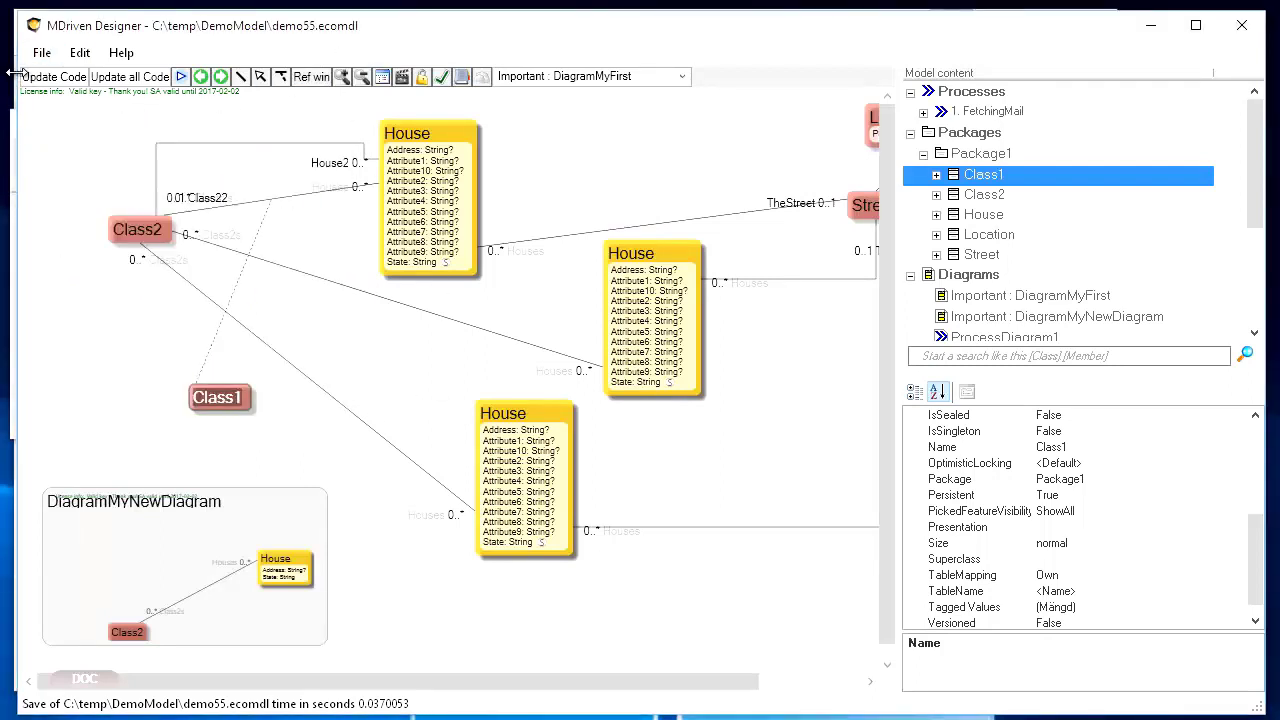
drag(16, 72, 370, 98)
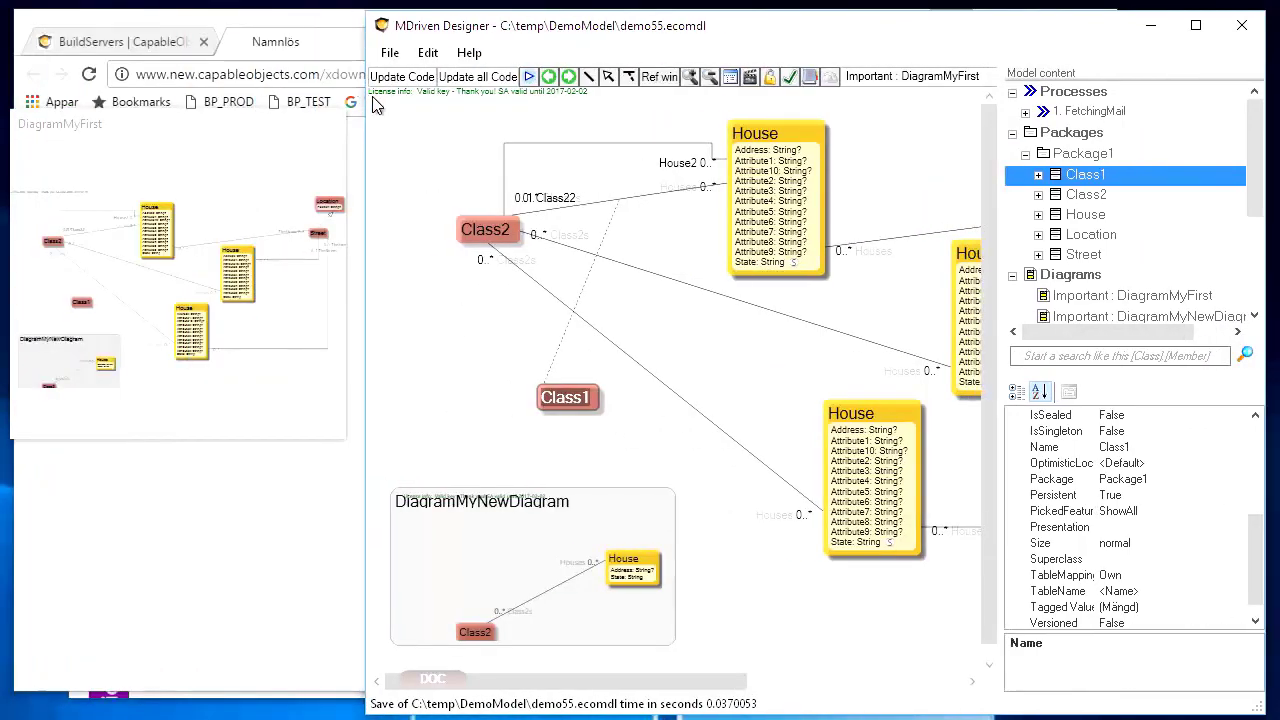
click(896, 78)
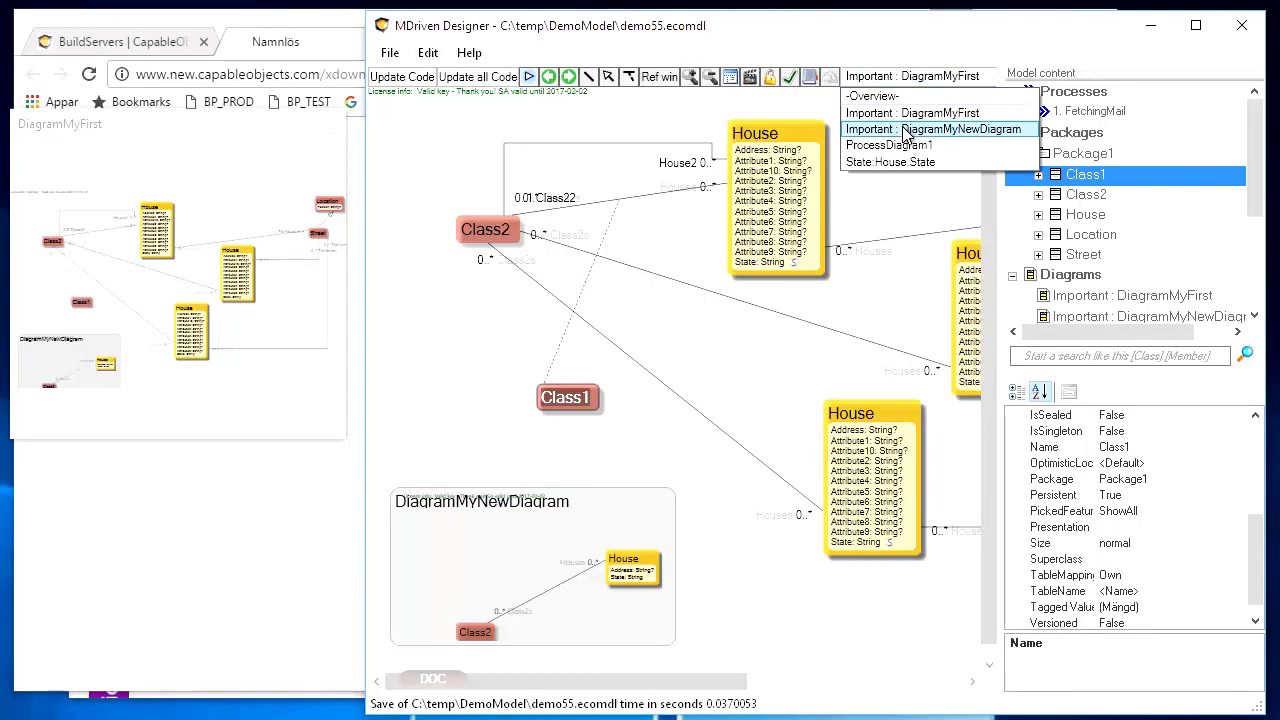
click(907, 130)
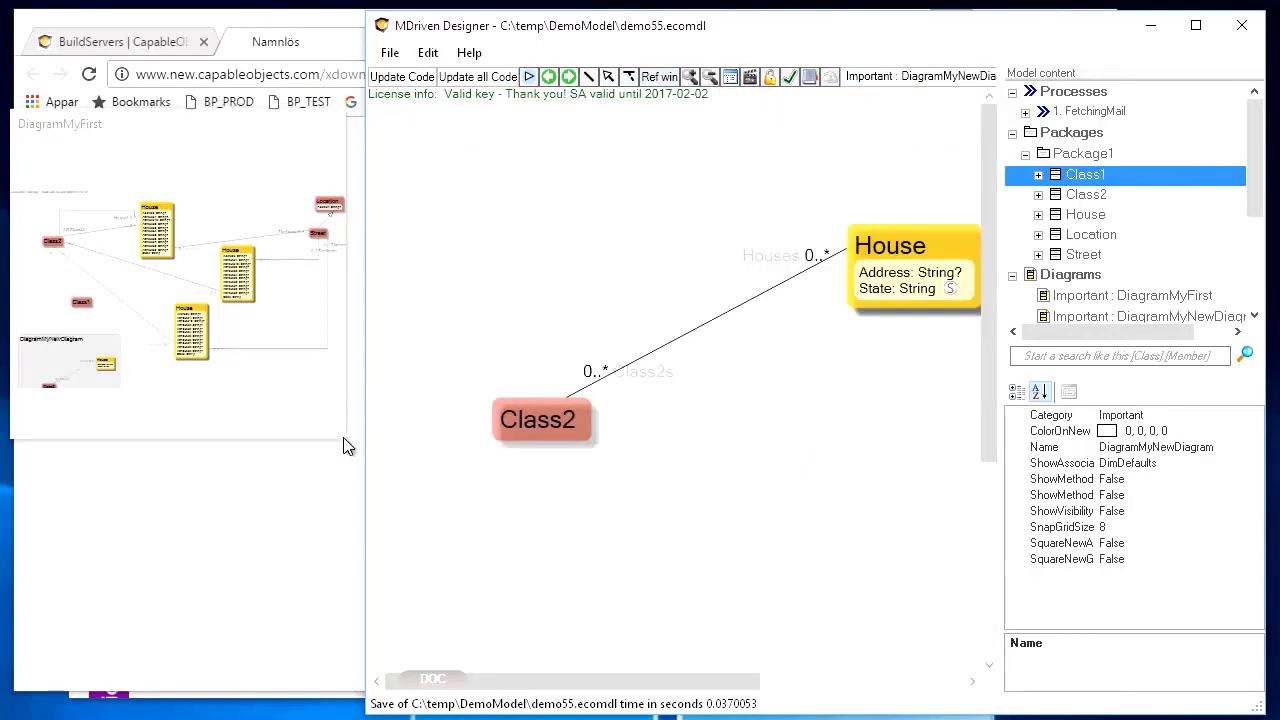
Step: Enlarge the DiagramMyFirst reference window, close it, and widen the main window back over the browser
drag(347, 440, 527, 627)
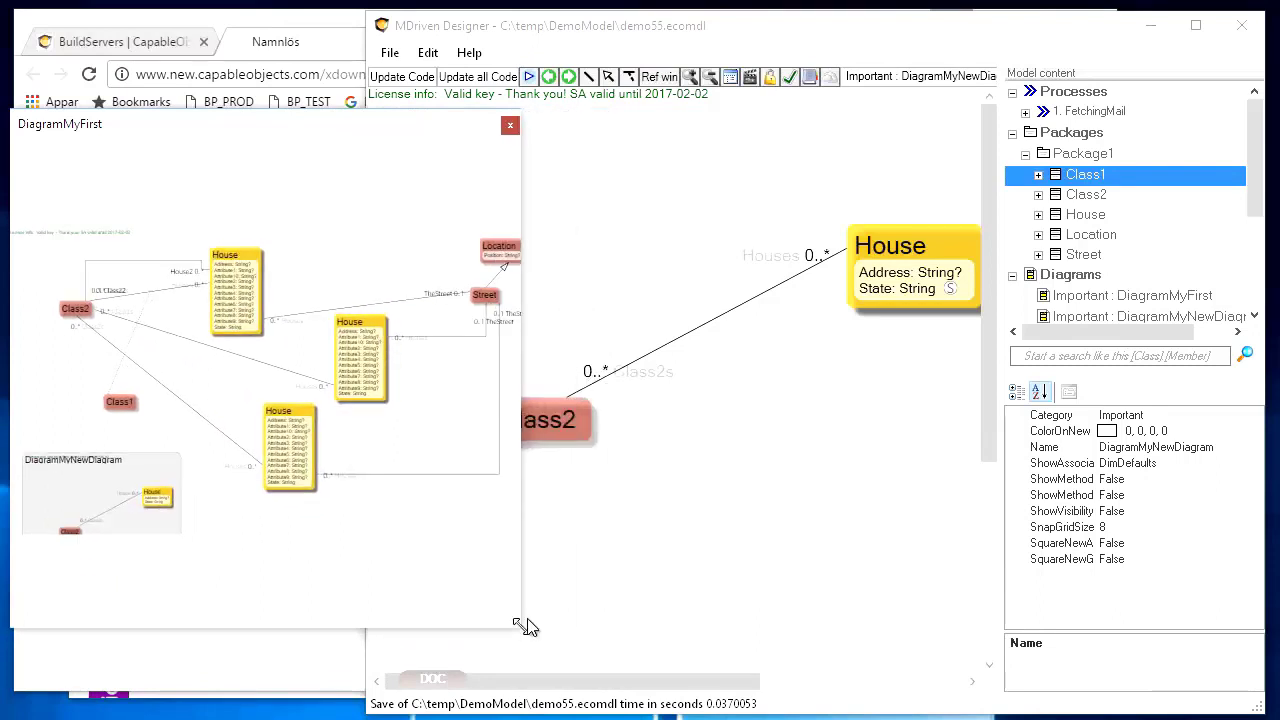
click(511, 127)
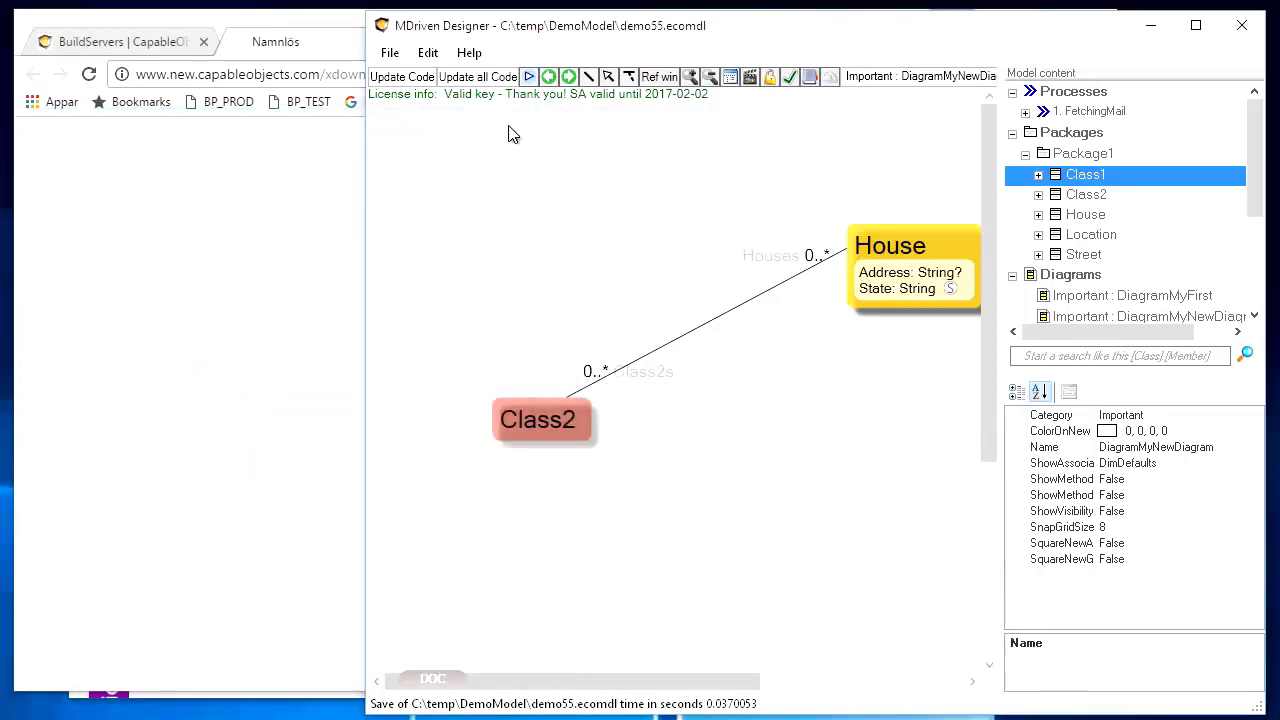
drag(366, 197, 20, 198)
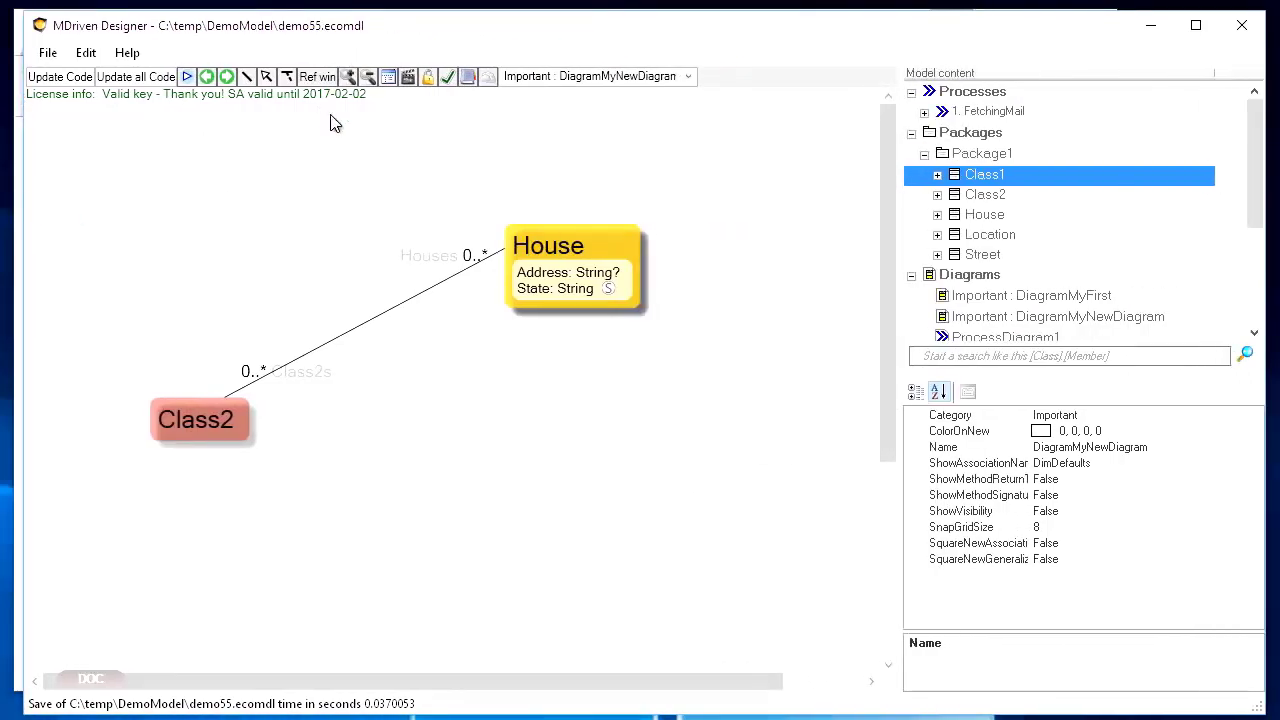
Step: Zoom in on DiagramMyNewDiagram and zoom back out until both classes fit in view
click(351, 80)
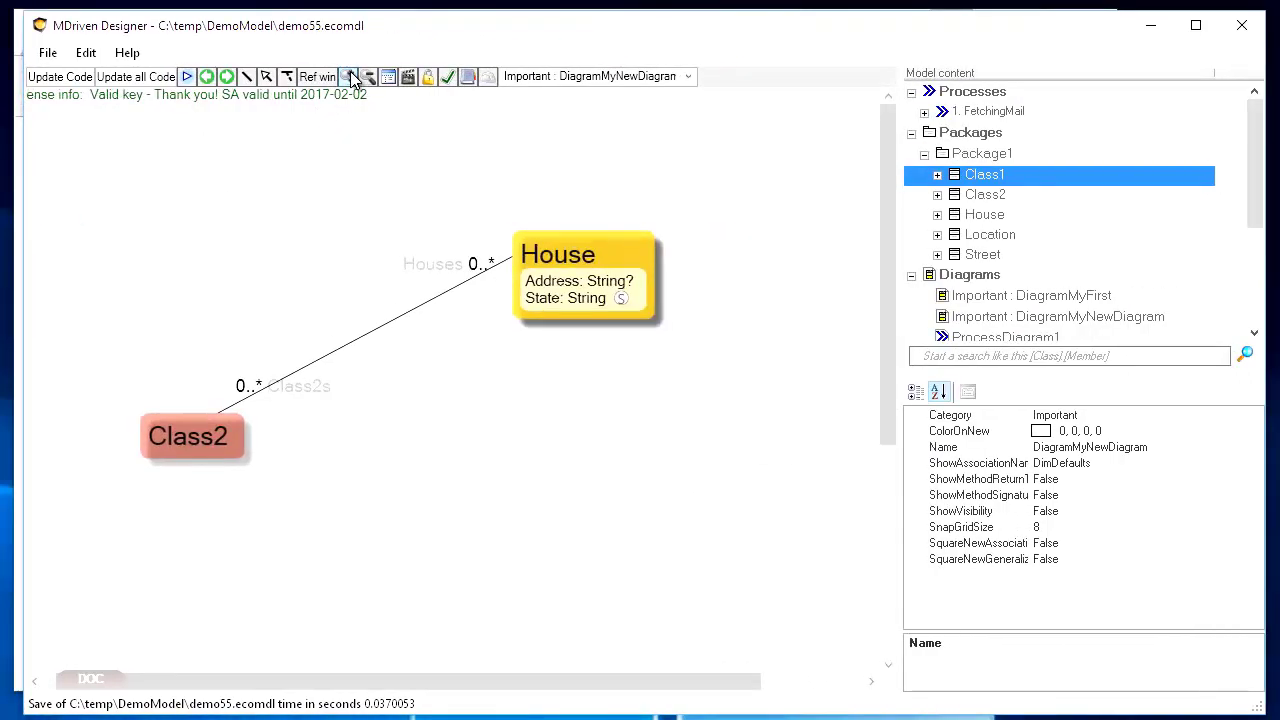
click(351, 80)
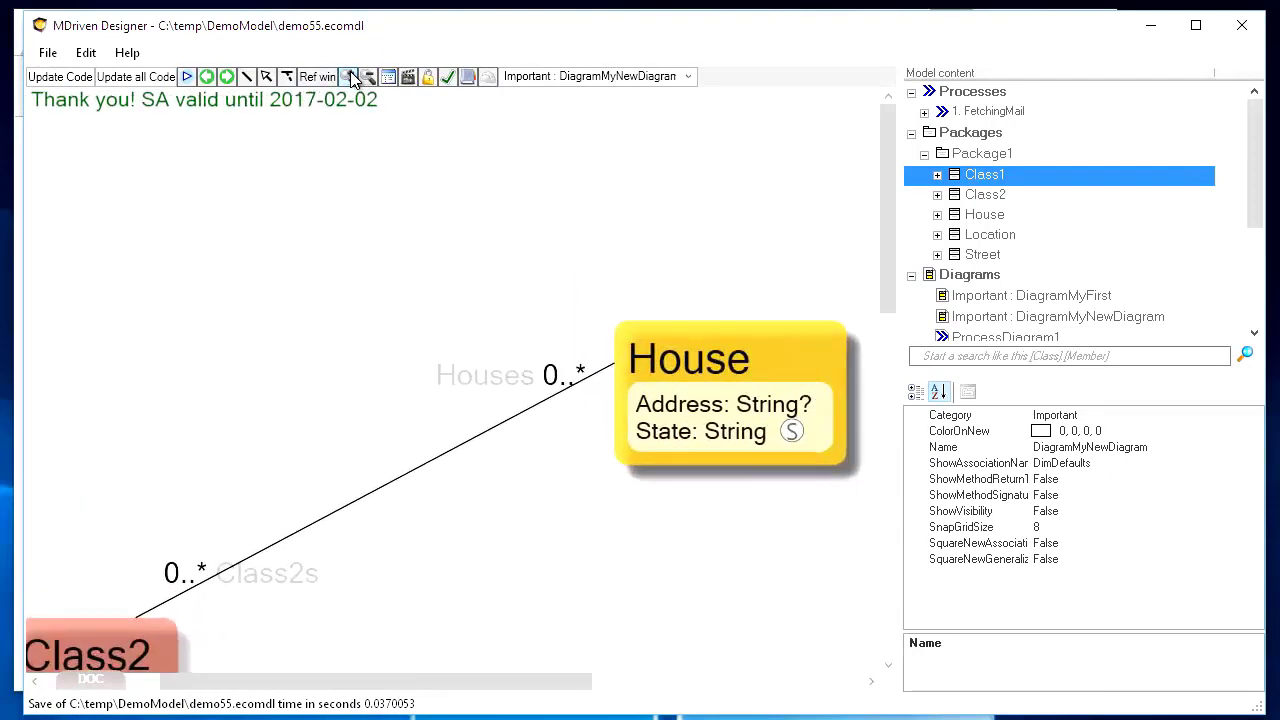
click(370, 79)
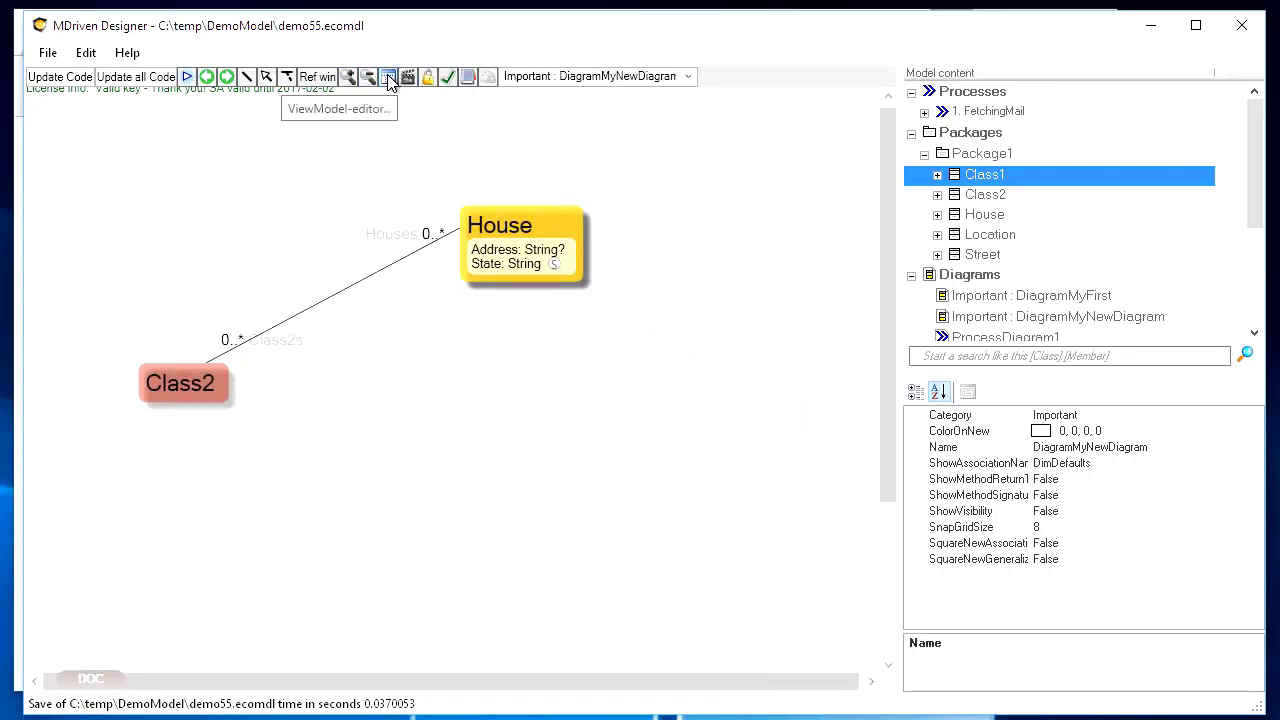
Step: Open the ViewModel editor, bring its window fully into view, and close it again
click(389, 79)
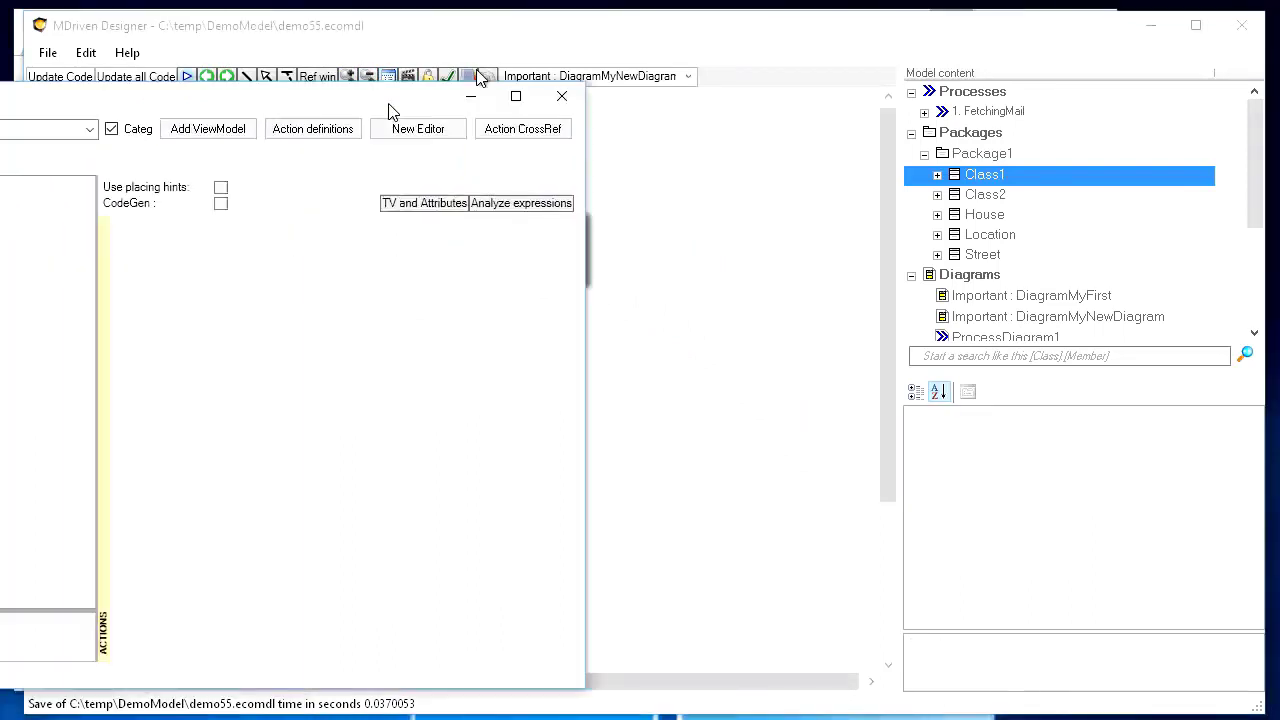
drag(916, 62, 900, 66)
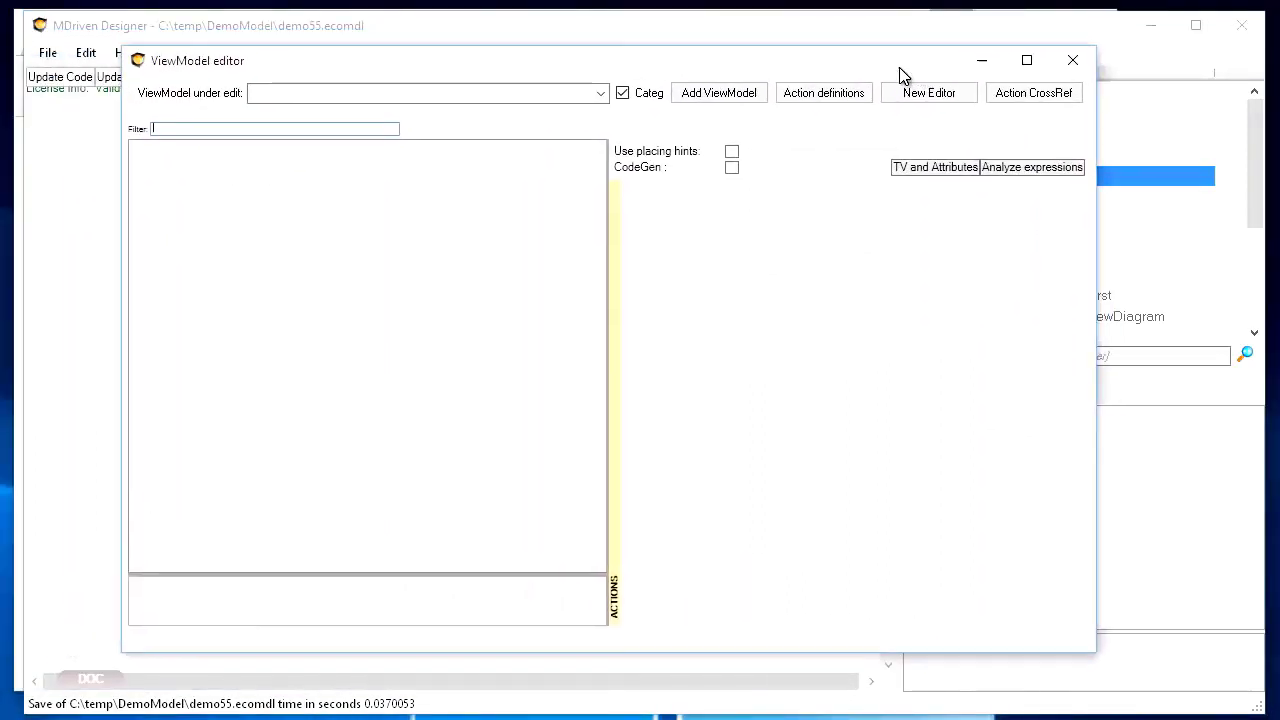
click(1074, 64)
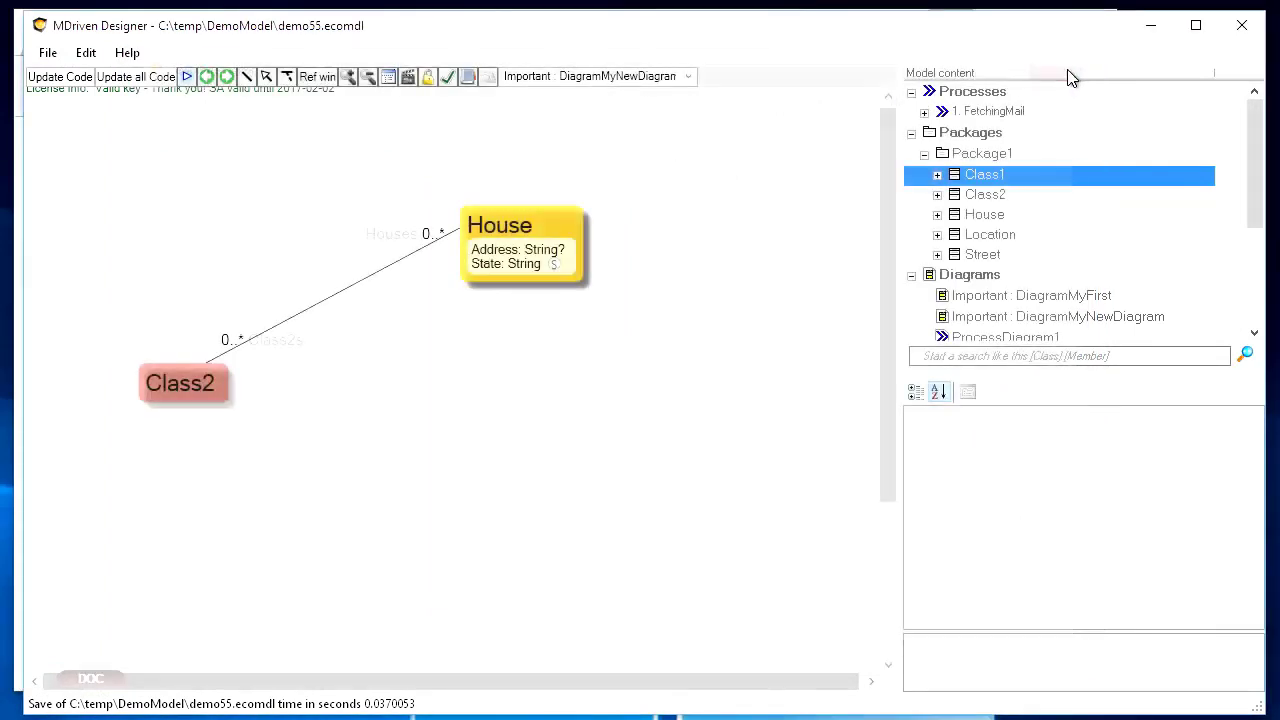
Step: Open the ActionDefinitions editor, bring its window fully into view and close it, and open and close the AccessGroups editor
click(407, 78)
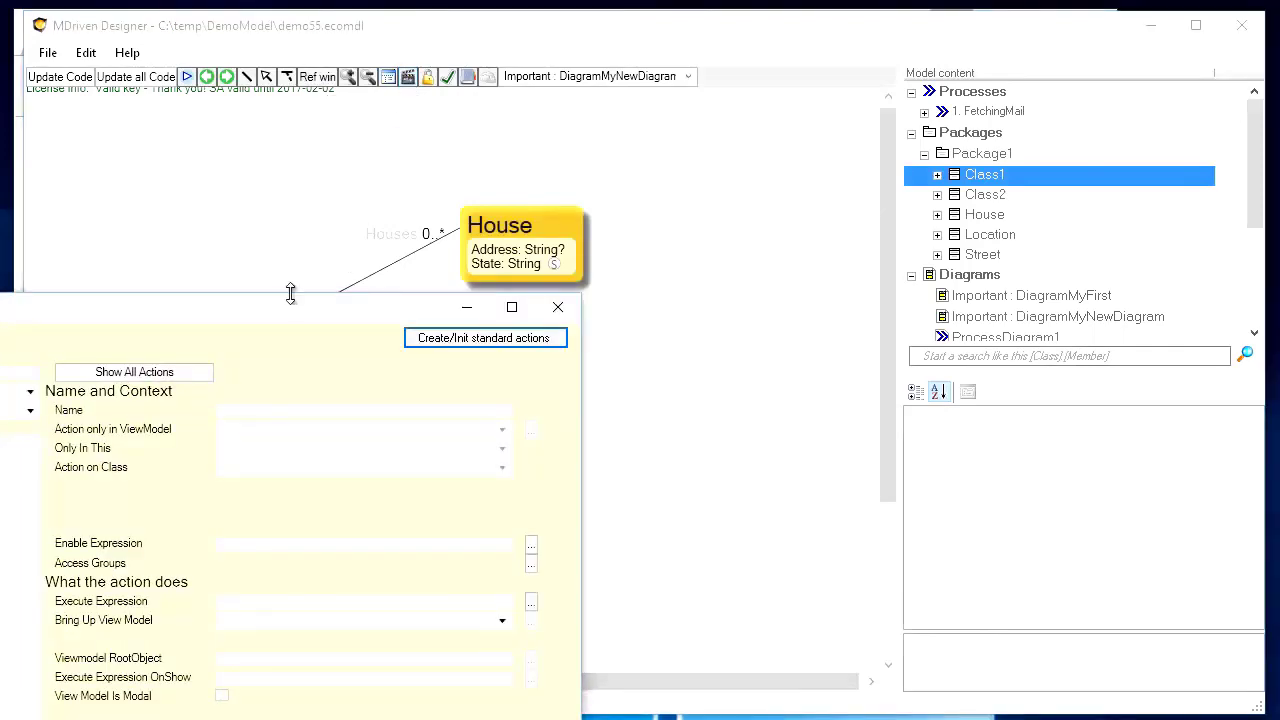
drag(291, 310, 874, 33)
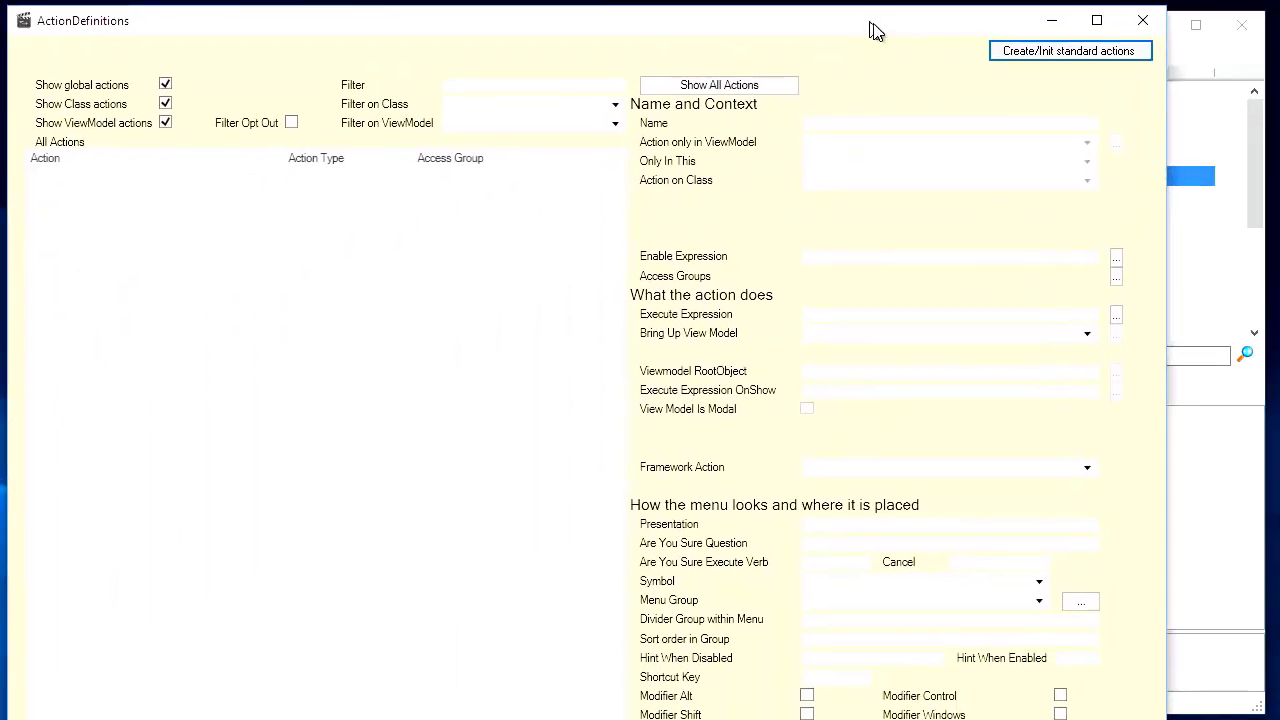
click(1142, 22)
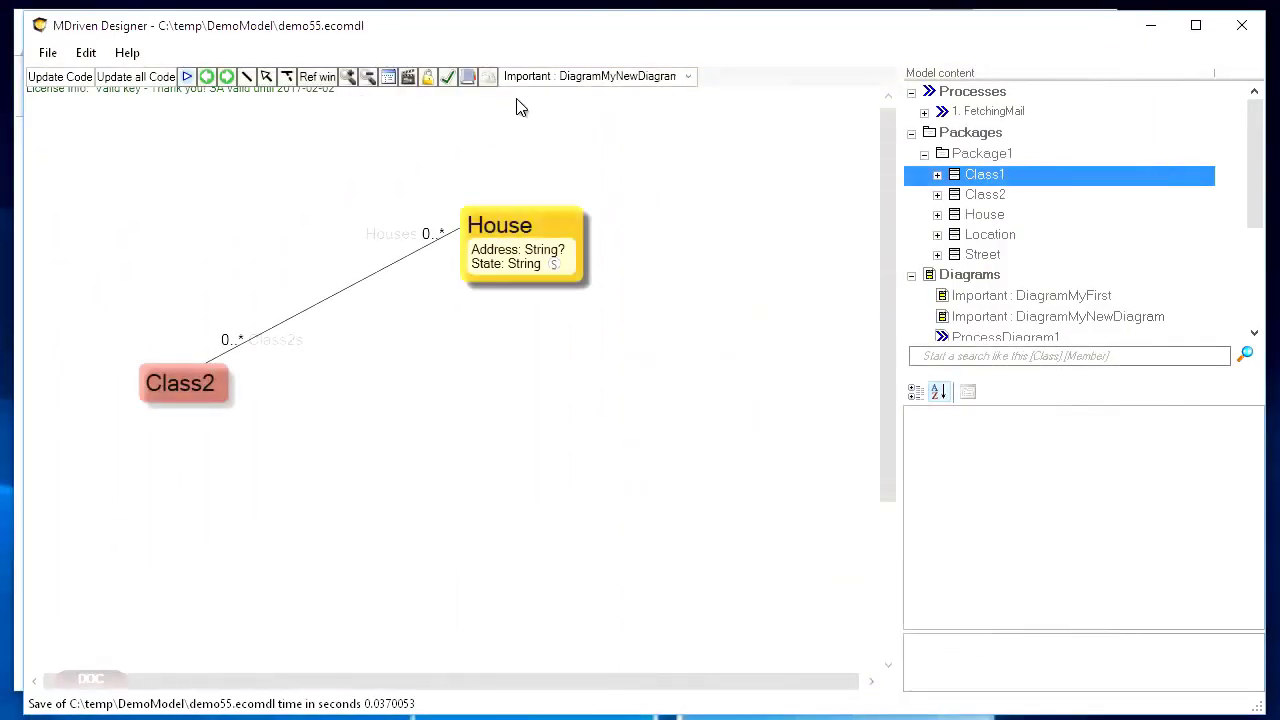
click(429, 80)
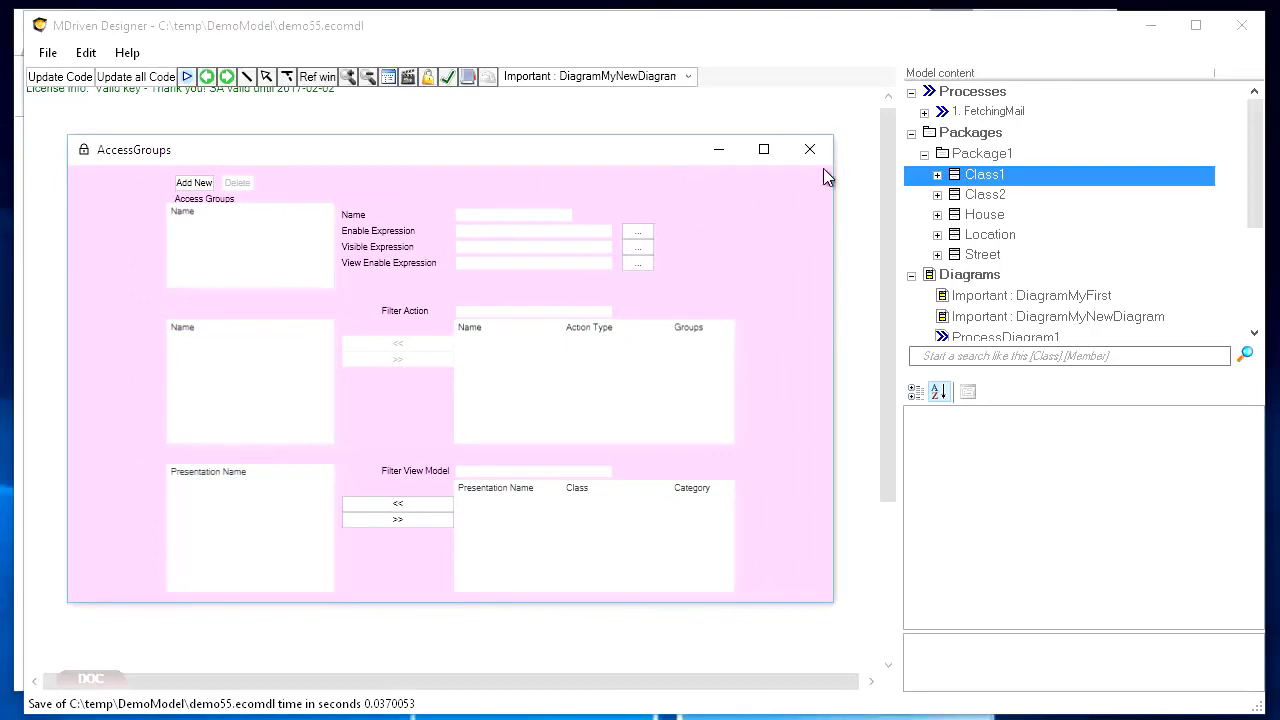
click(823, 151)
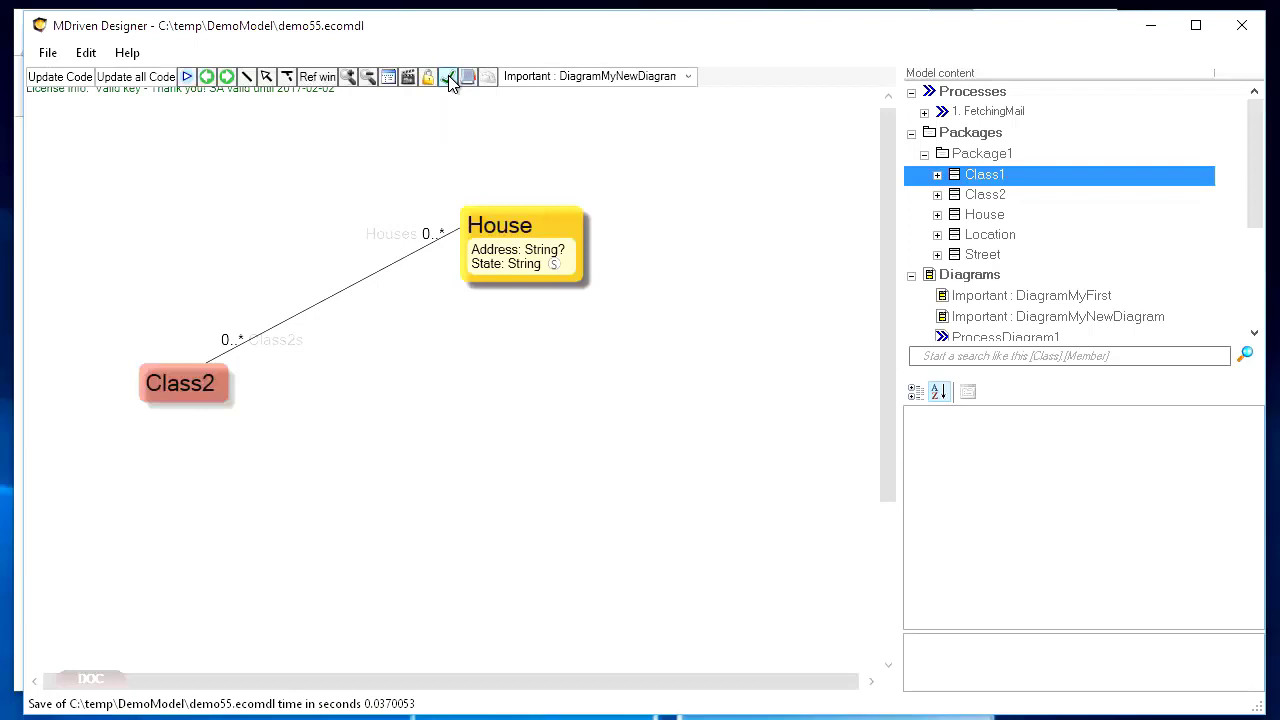
Step: Check the whole model for errors and open the list of reported errors
click(449, 82)
click(449, 82)
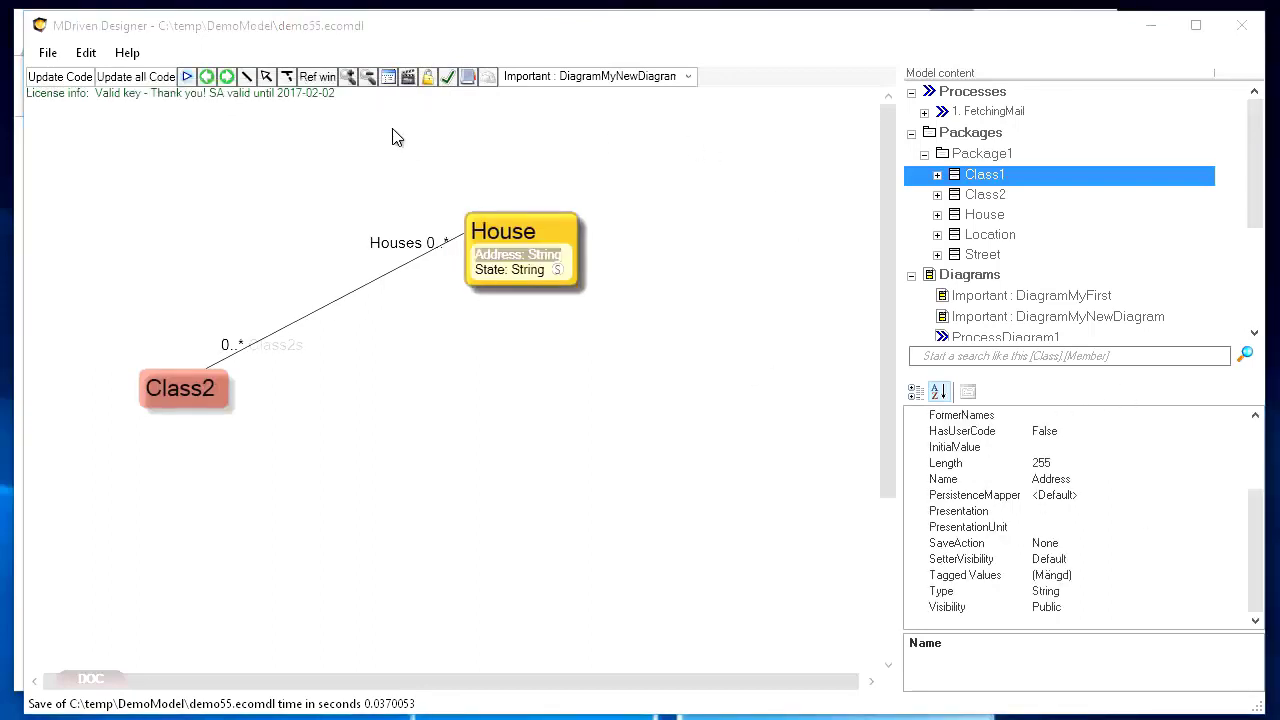
click(449, 79)
click(449, 80)
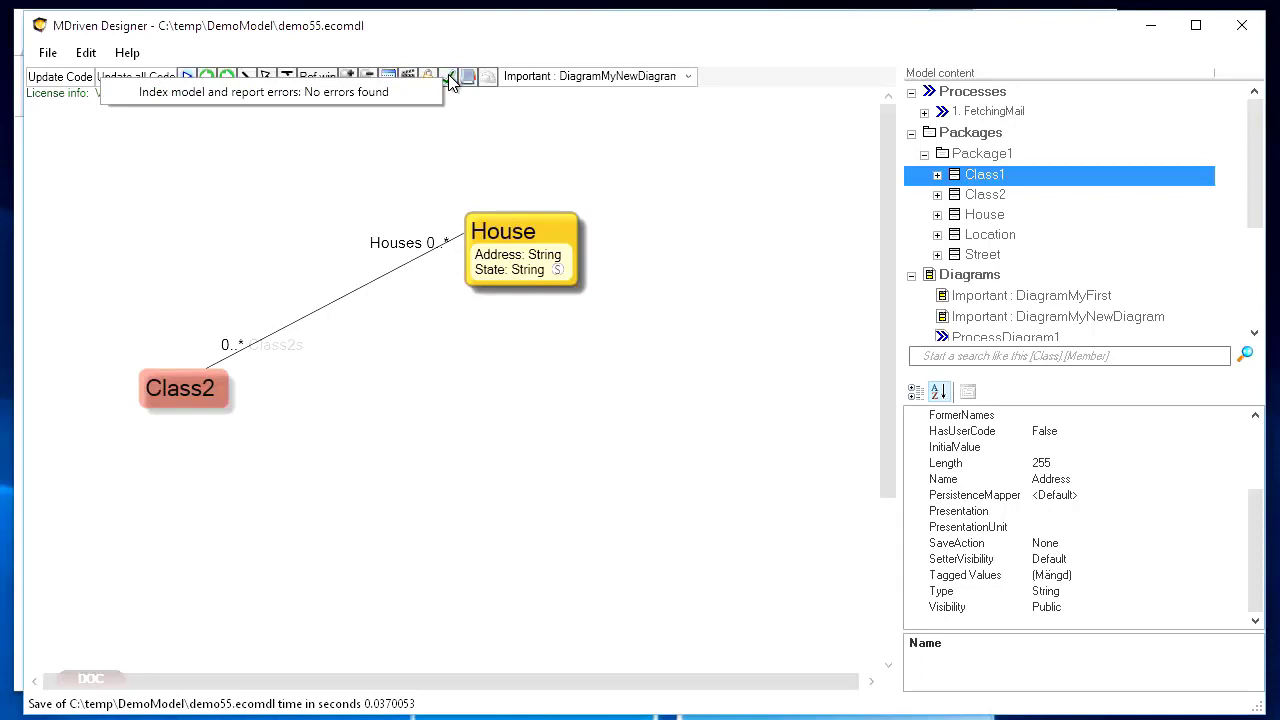
Step: Set the House class's DefaultStringRepresentation to self.Address in the OCL editor and check the model again
click(512, 233)
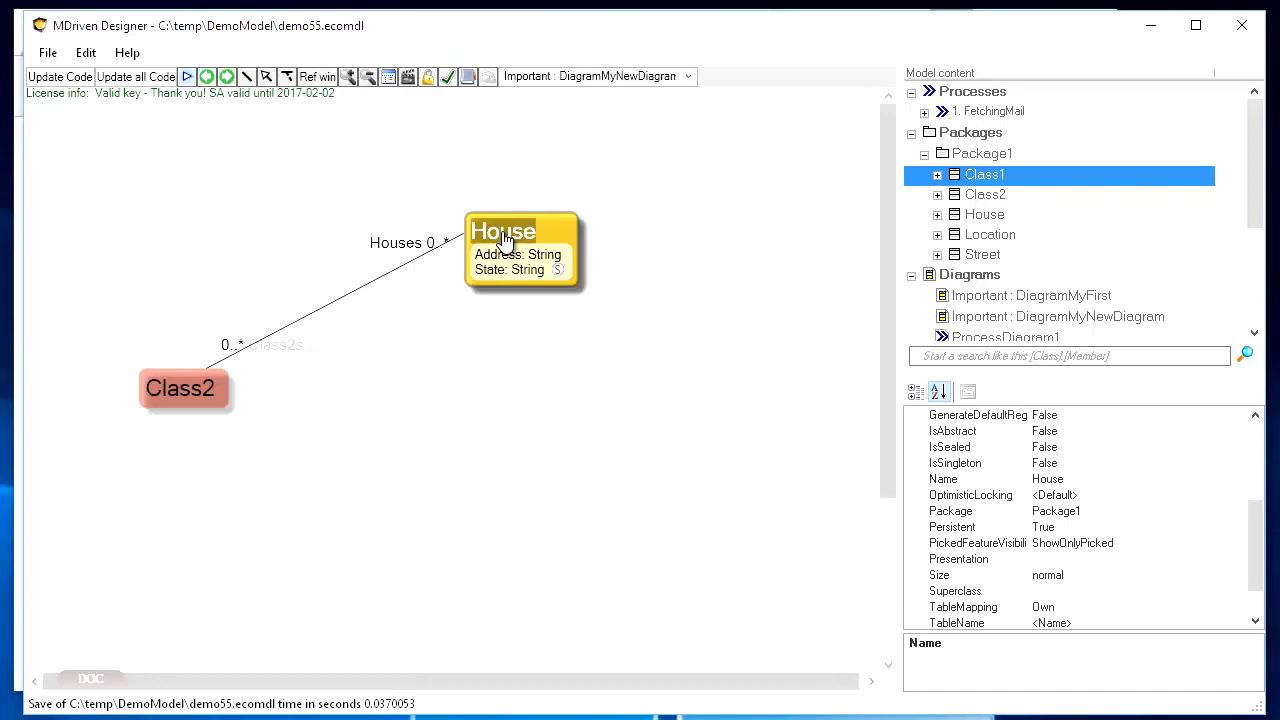
drag(1253, 522, 1249, 463)
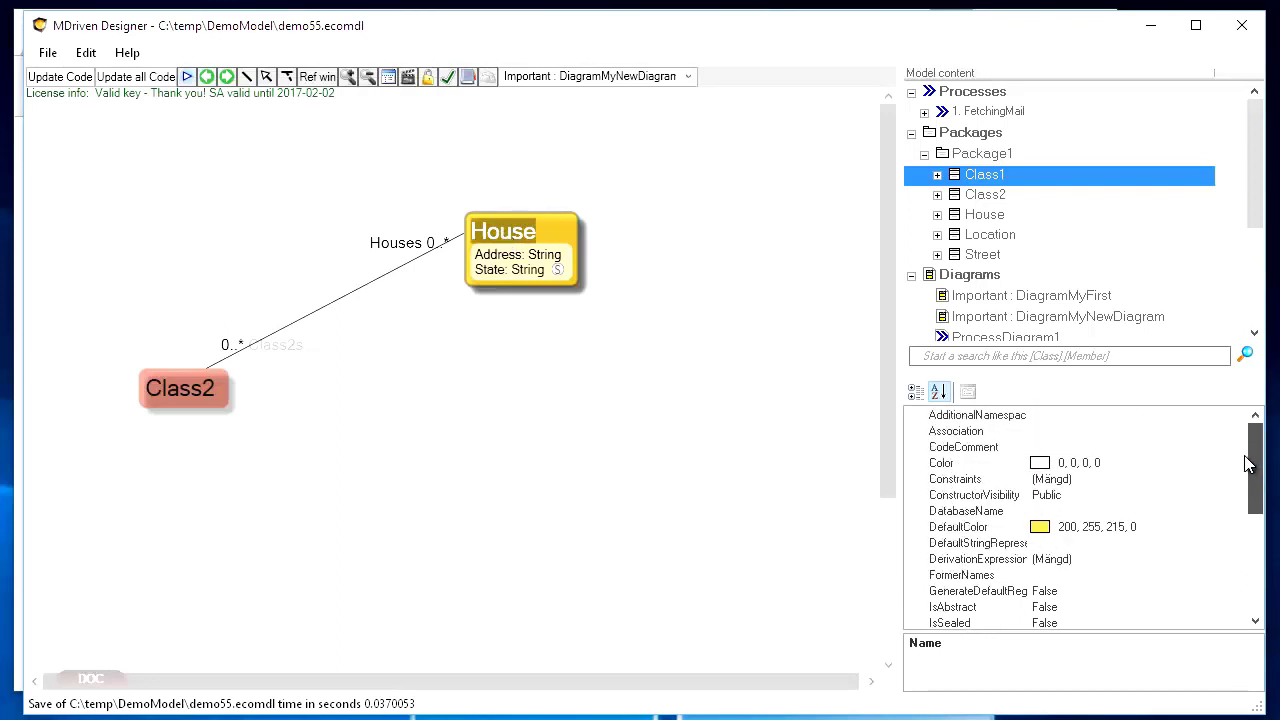
click(986, 543)
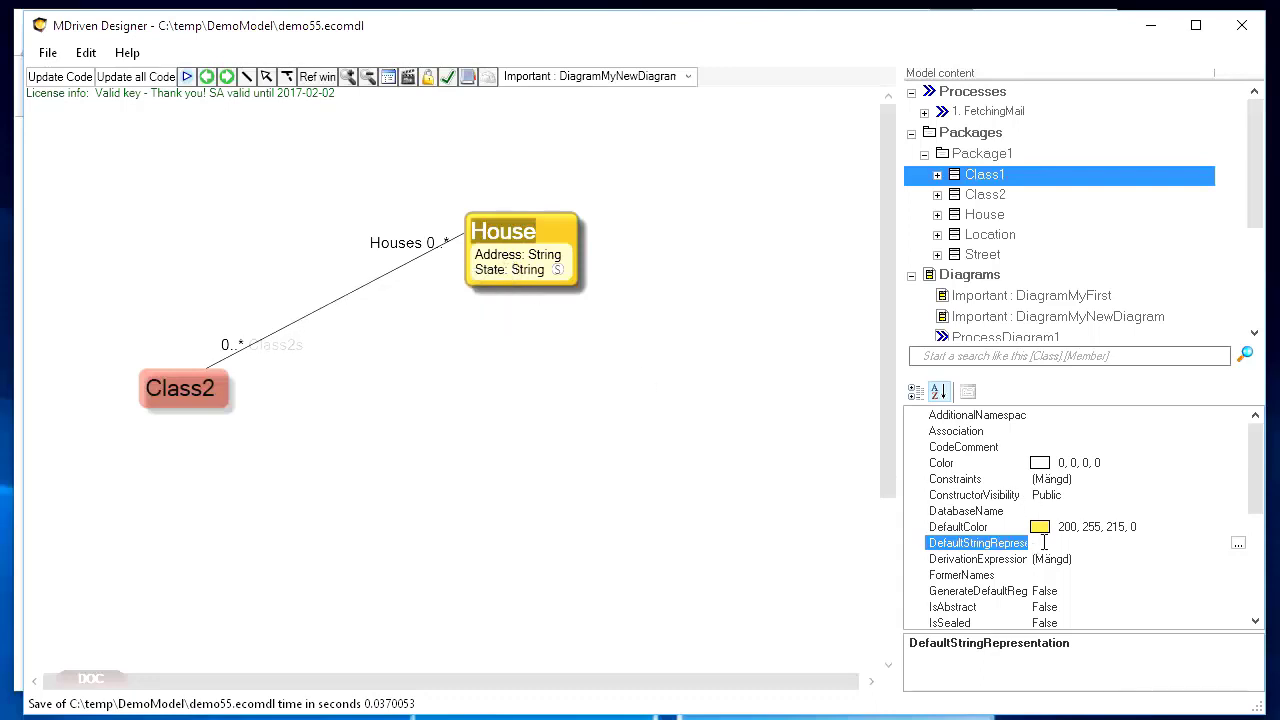
click(1238, 544)
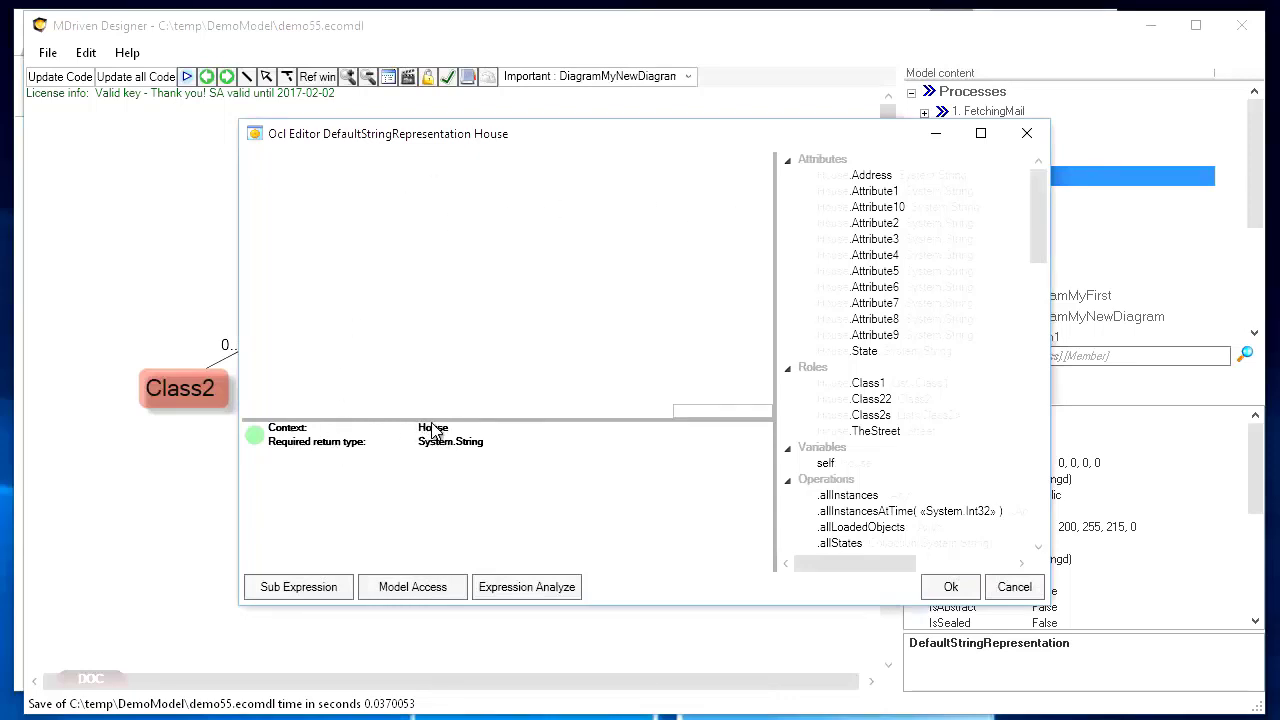
double_click(871, 178)
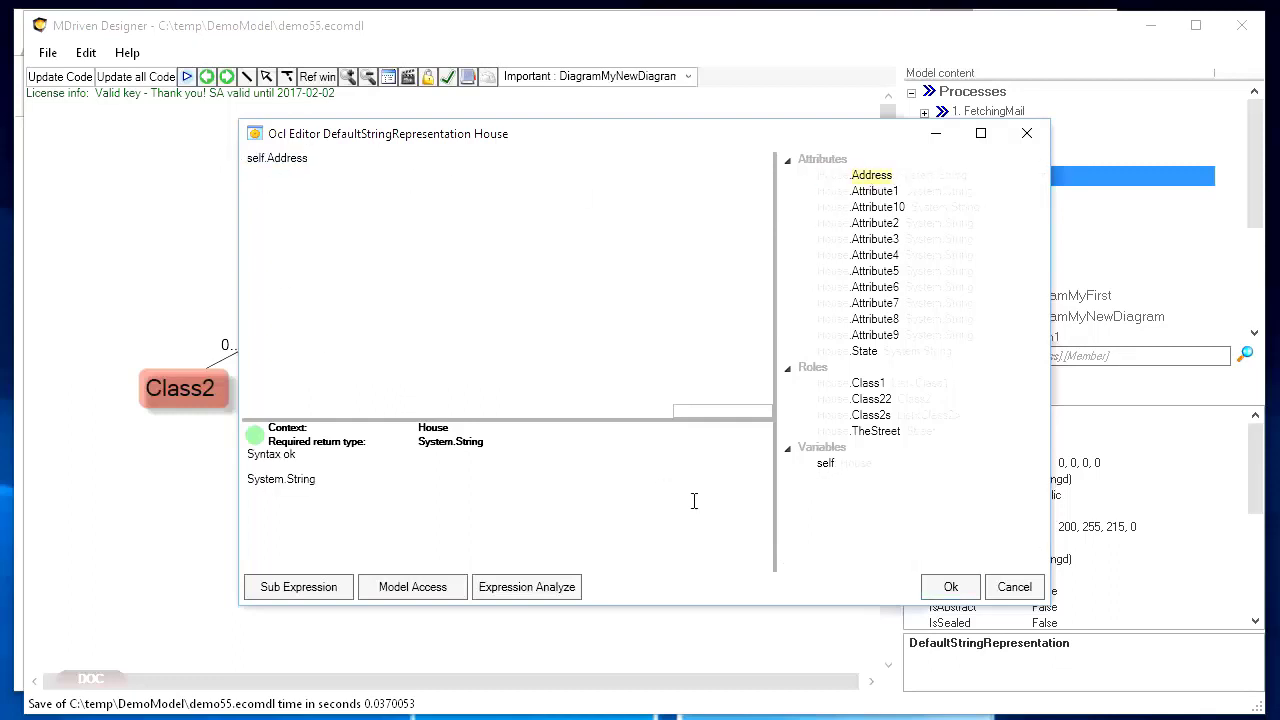
click(950, 587)
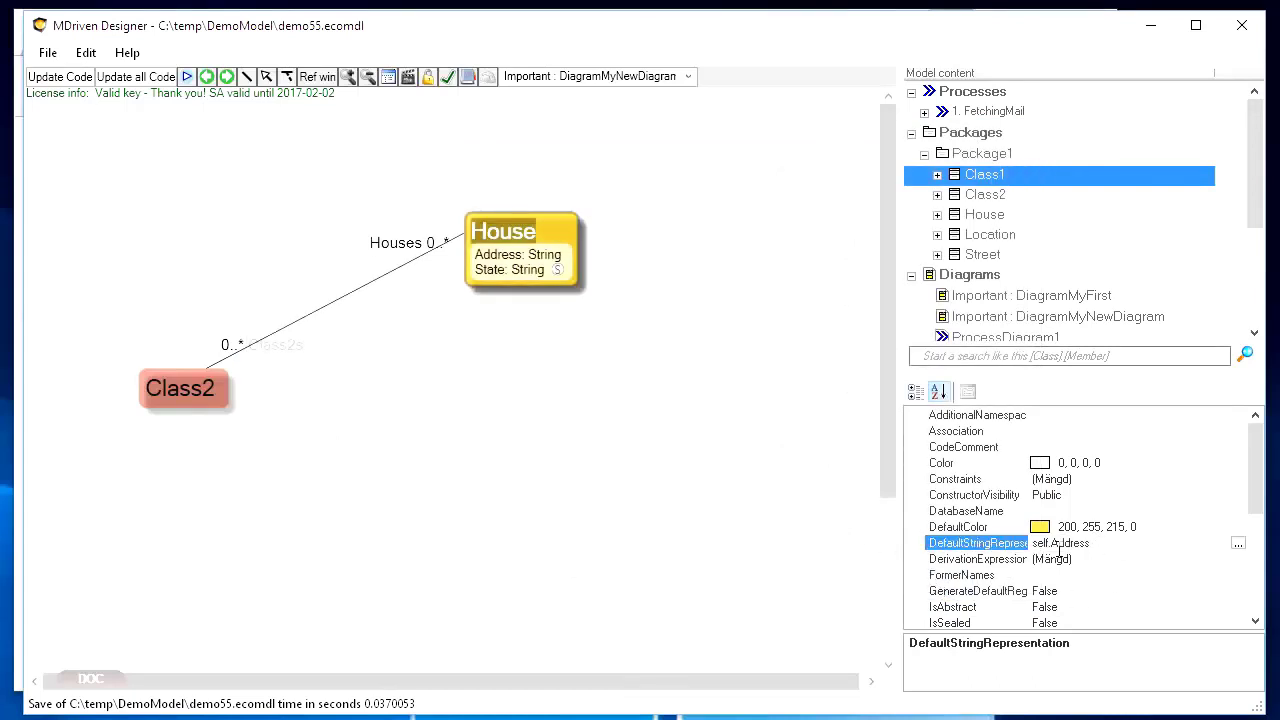
click(447, 76)
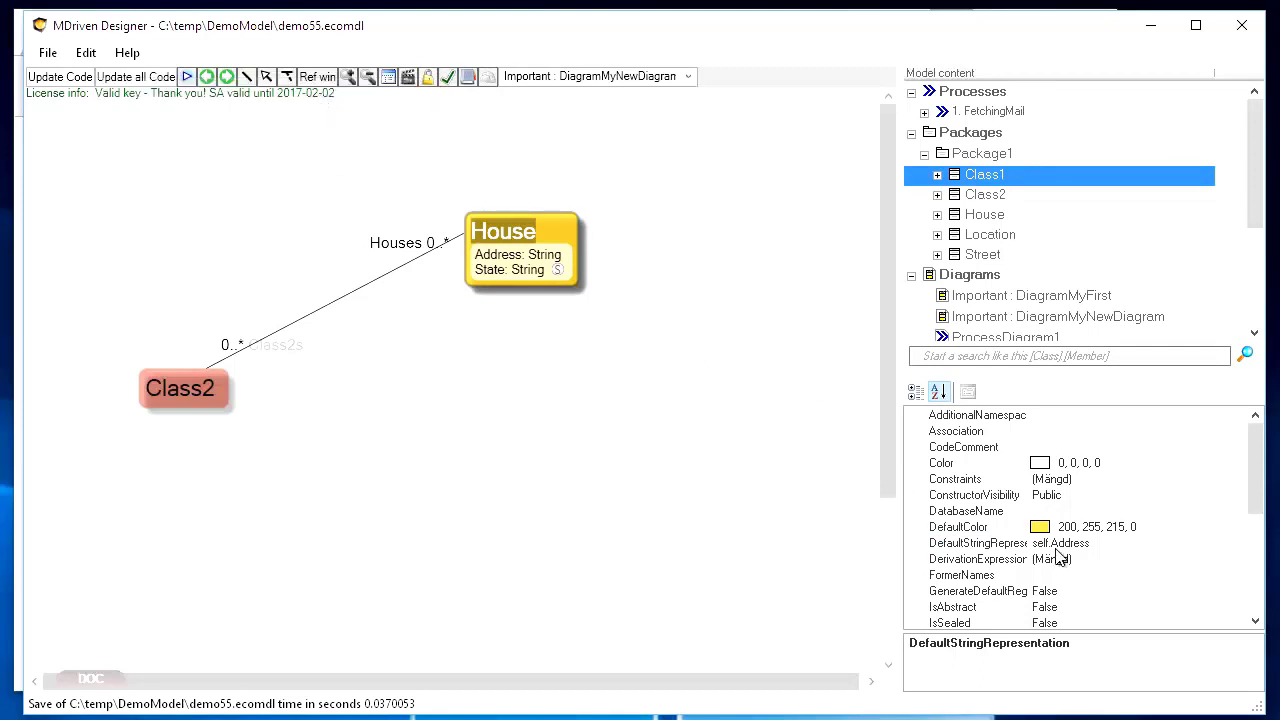
Step: Change House's DefaultStringRepresentation to the faulty expression self.Addressx, check the model, and view the error list
click(1098, 544)
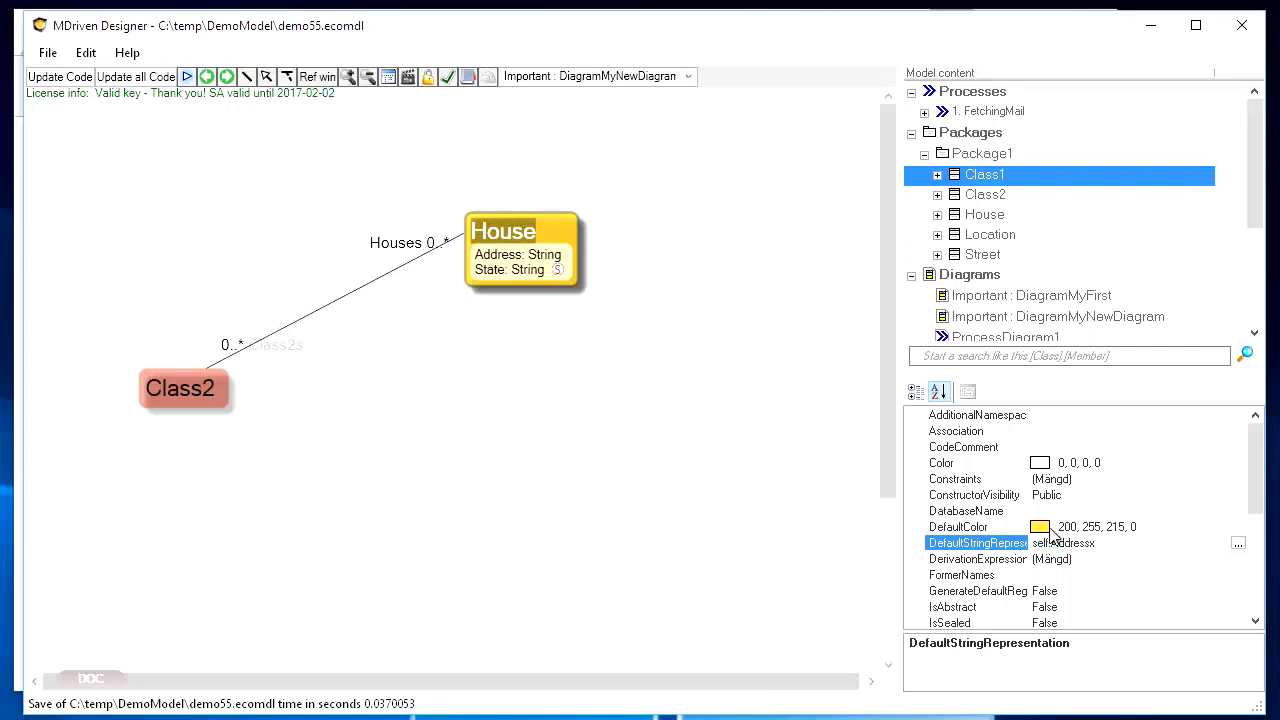
click(447, 76)
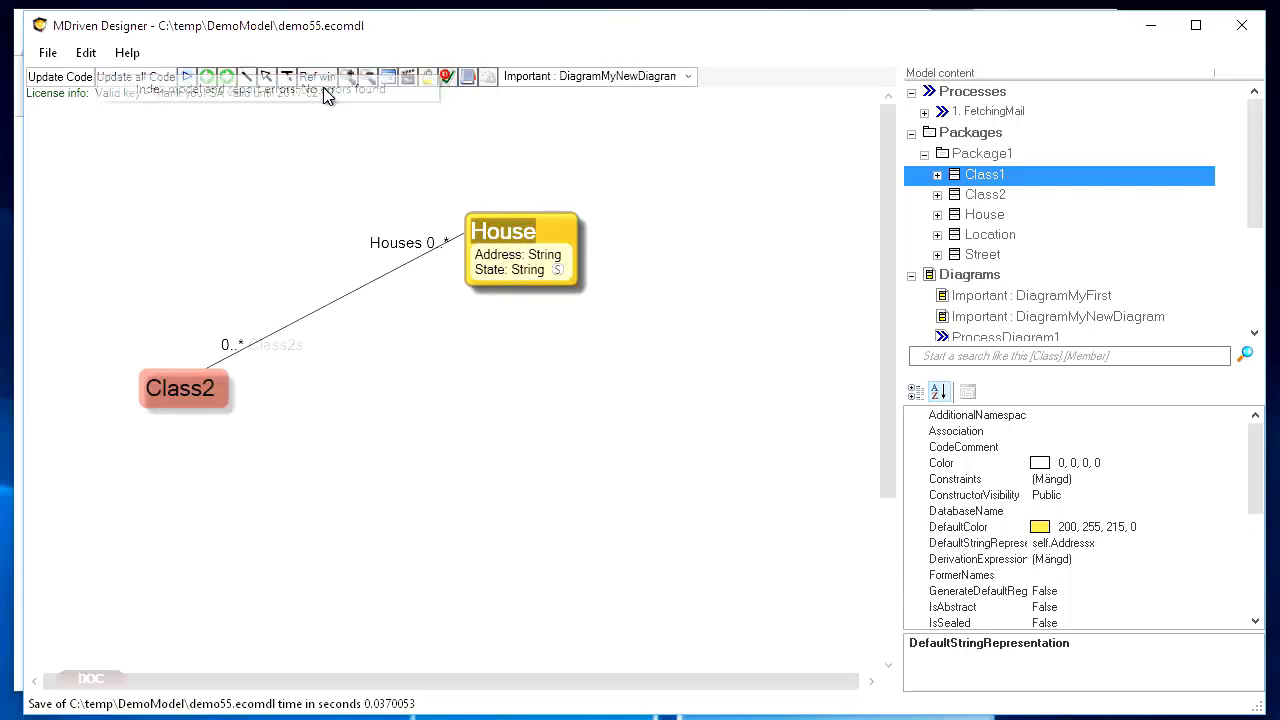
click(448, 80)
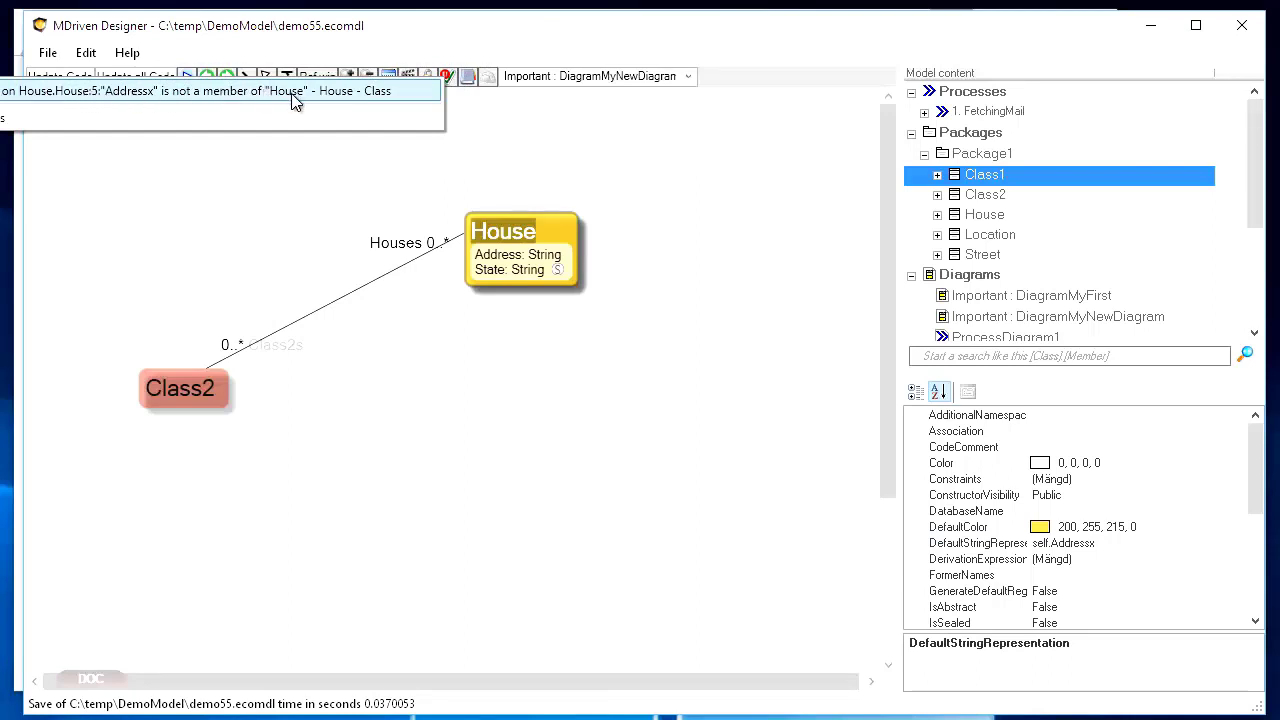
click(515, 147)
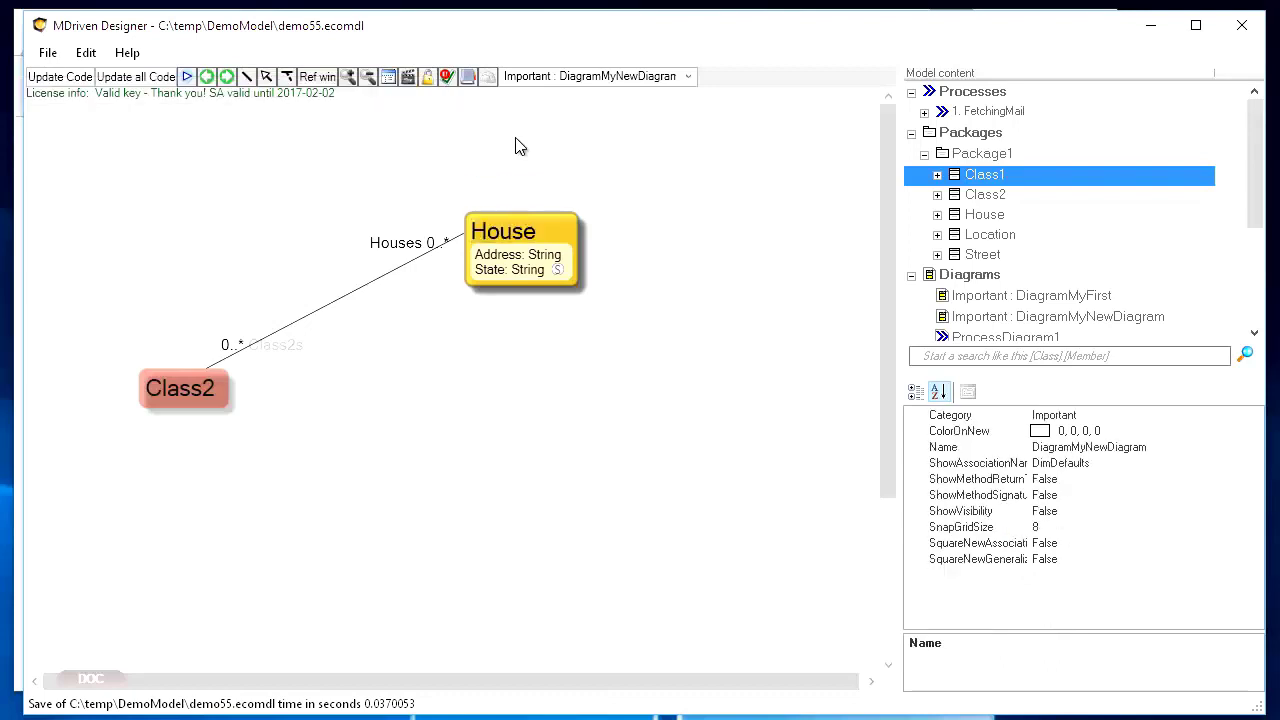
Step: Reopen House's DefaultStringRepresentation in the OCL editor and correct the expression to self.Address
click(507, 246)
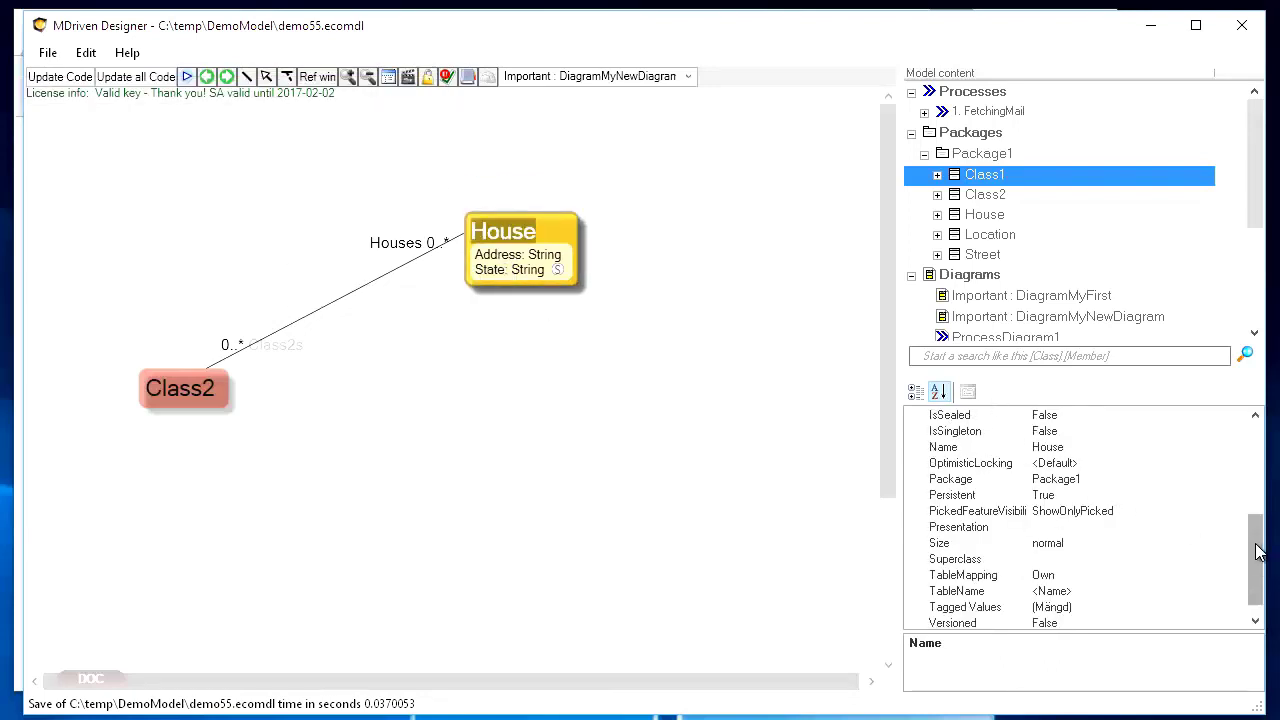
drag(1254, 548, 1249, 455)
click(1122, 543)
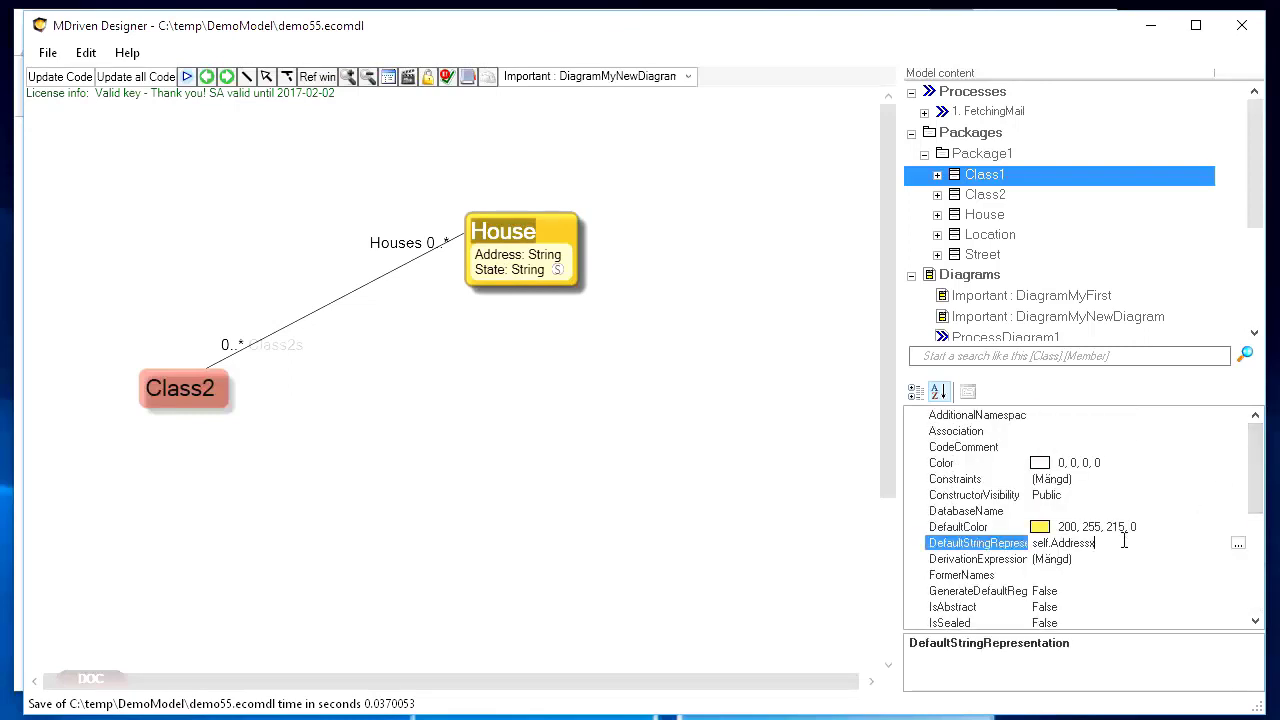
click(1238, 543)
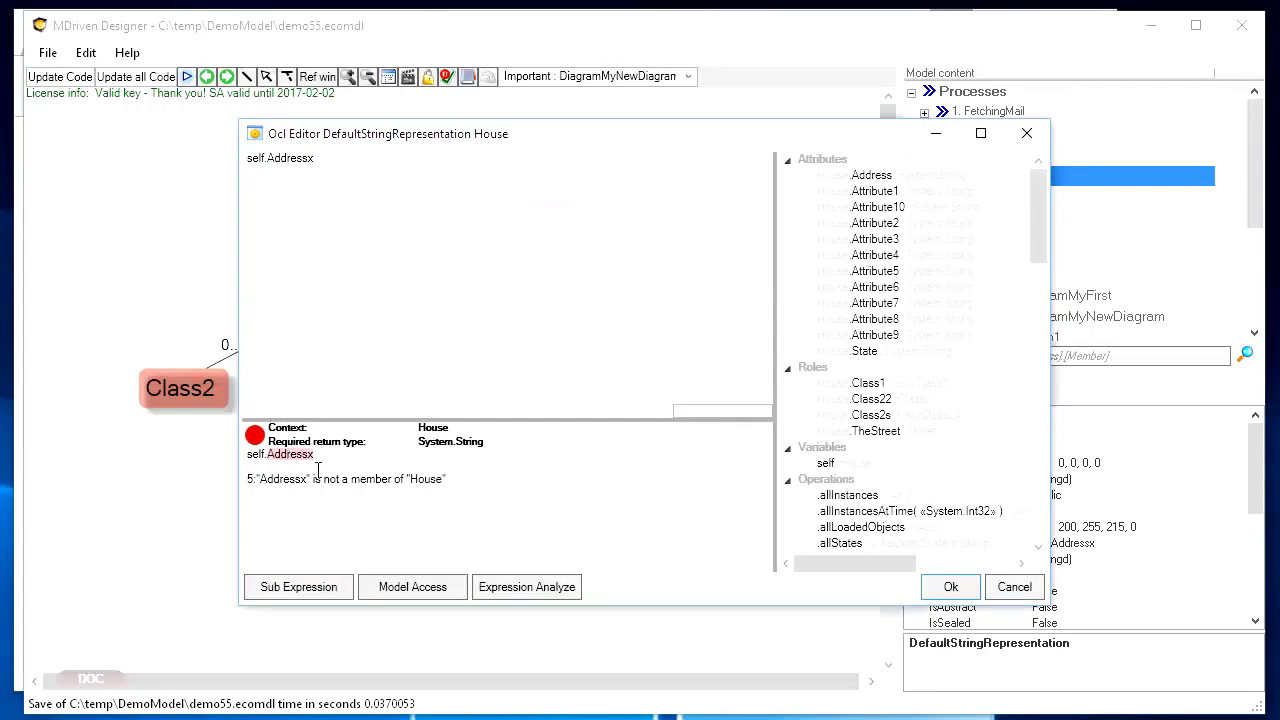
click(378, 277)
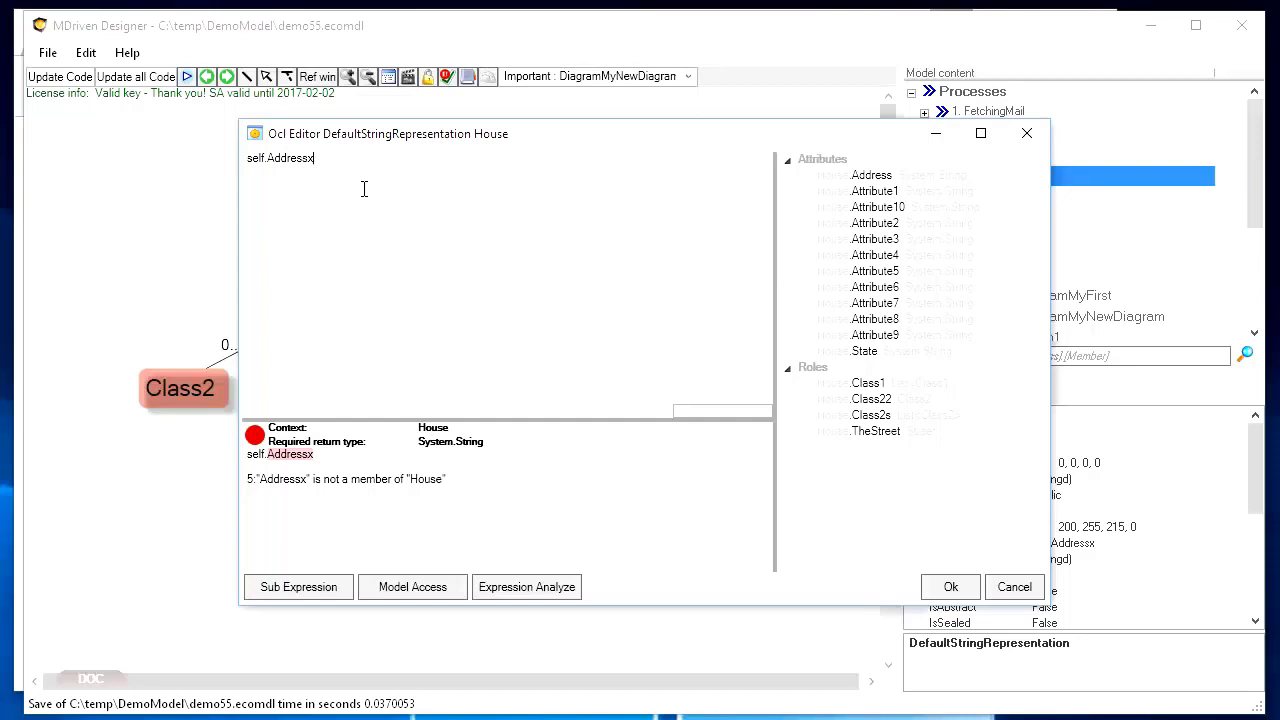
key(BackSpace)
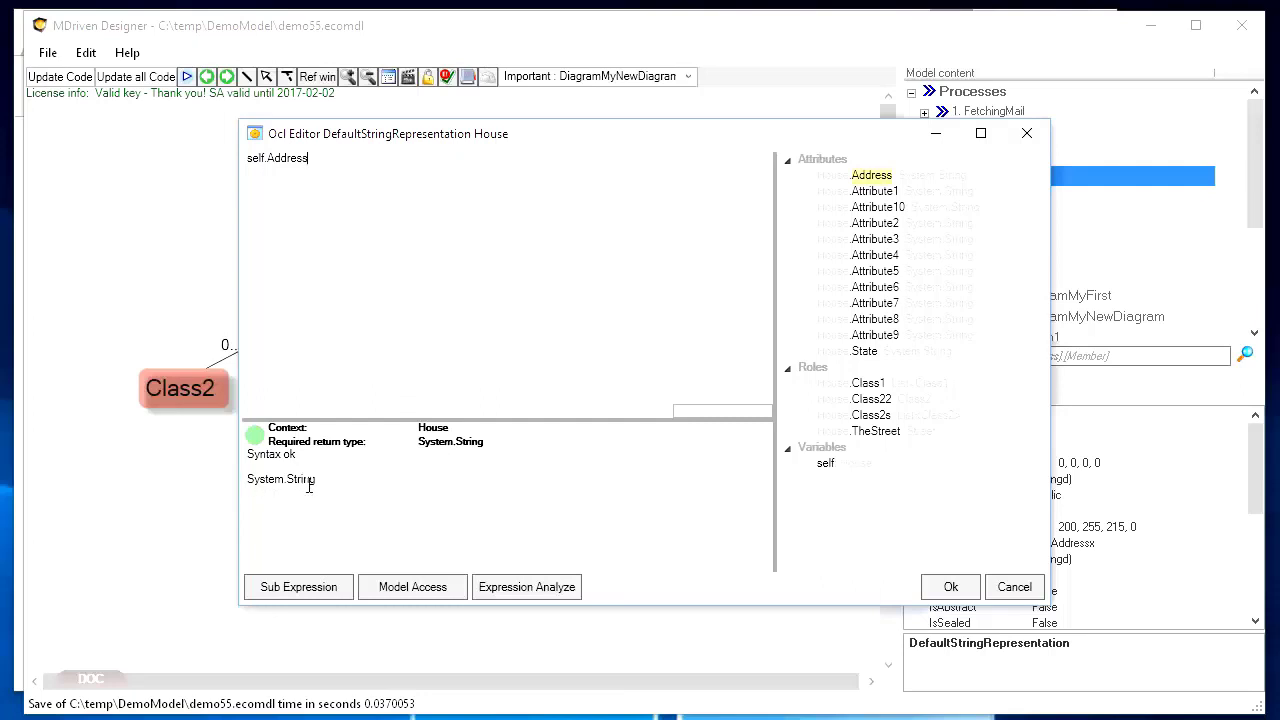
click(963, 594)
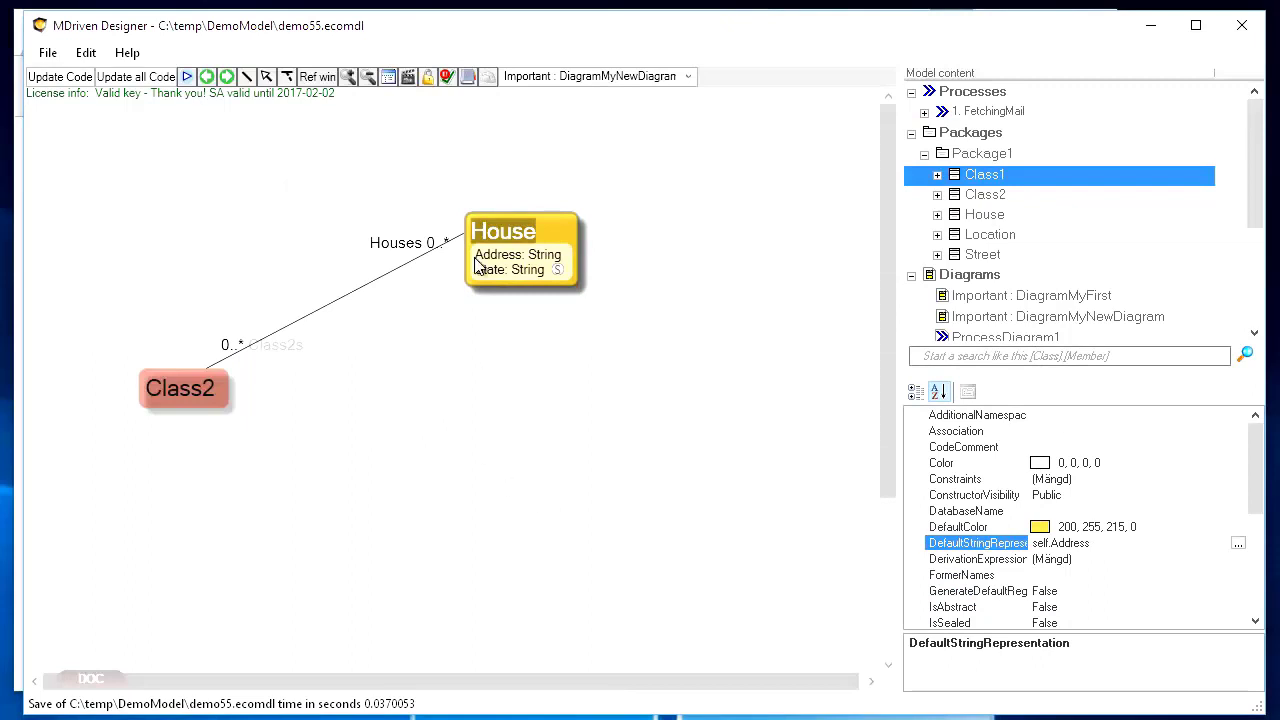
Step: Run the model check again from the error list and save the model
click(447, 80)
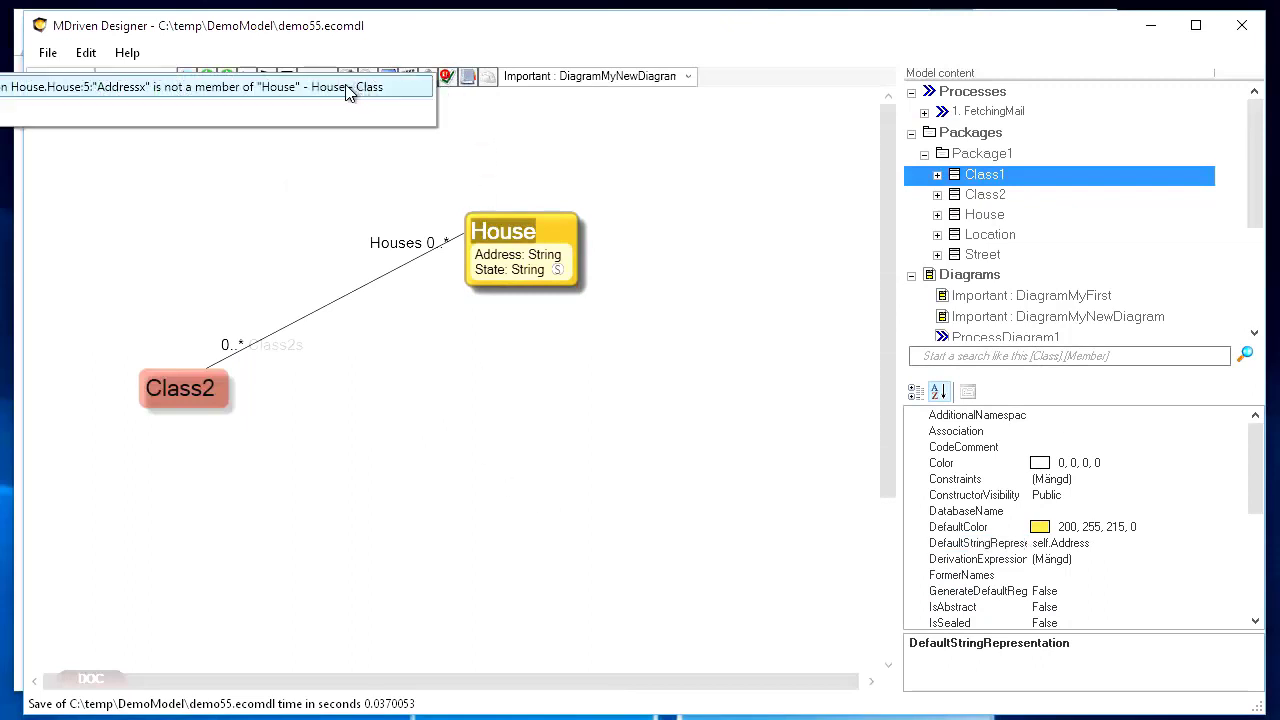
click(194, 111)
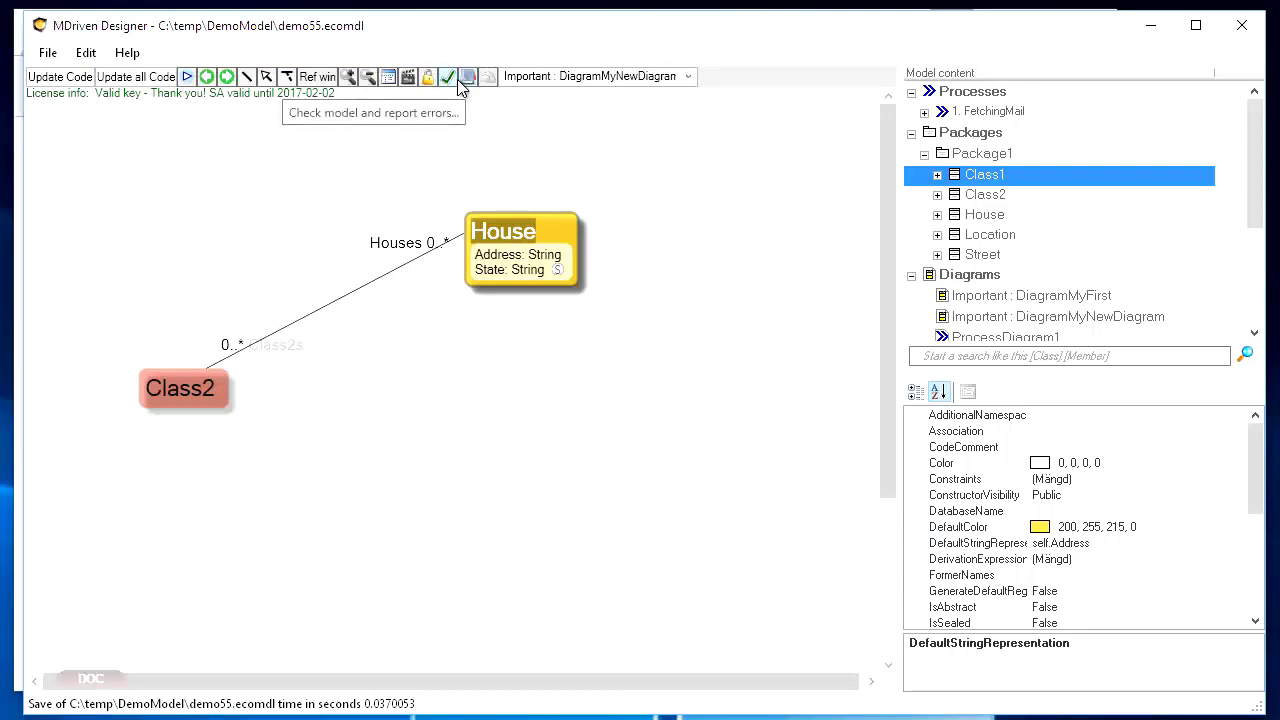
click(47, 58)
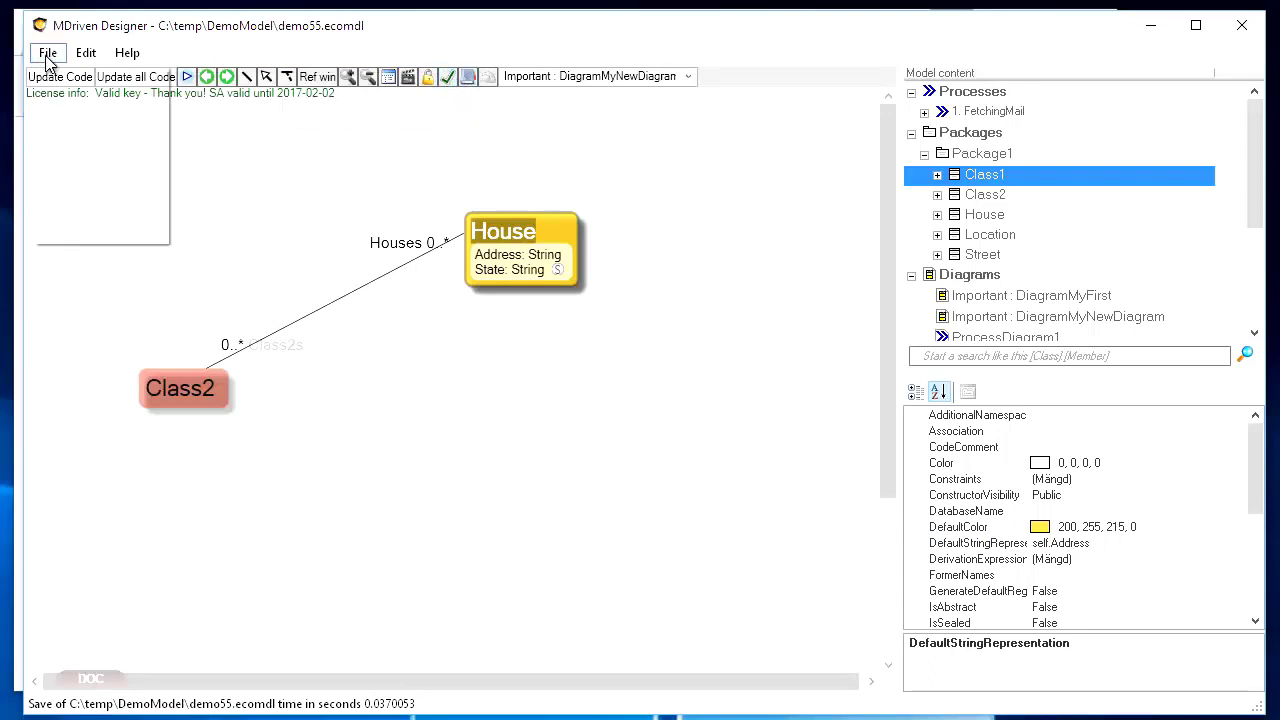
click(47, 60)
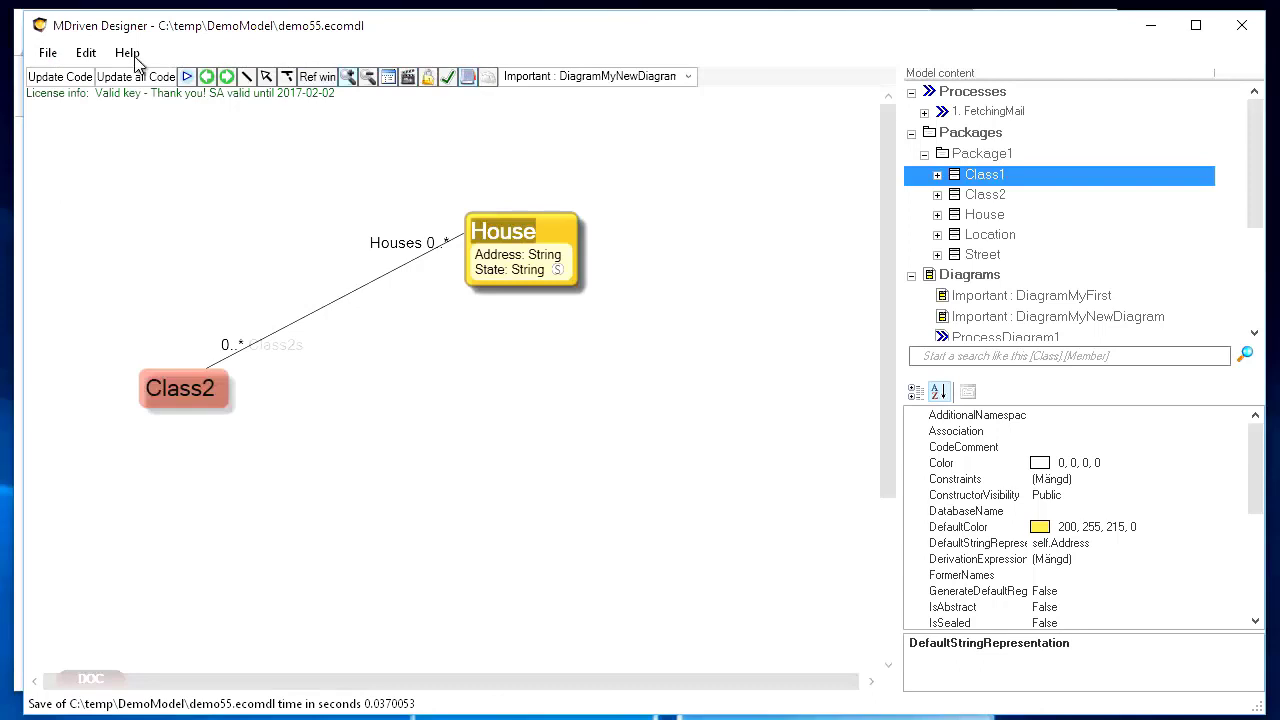
click(47, 53)
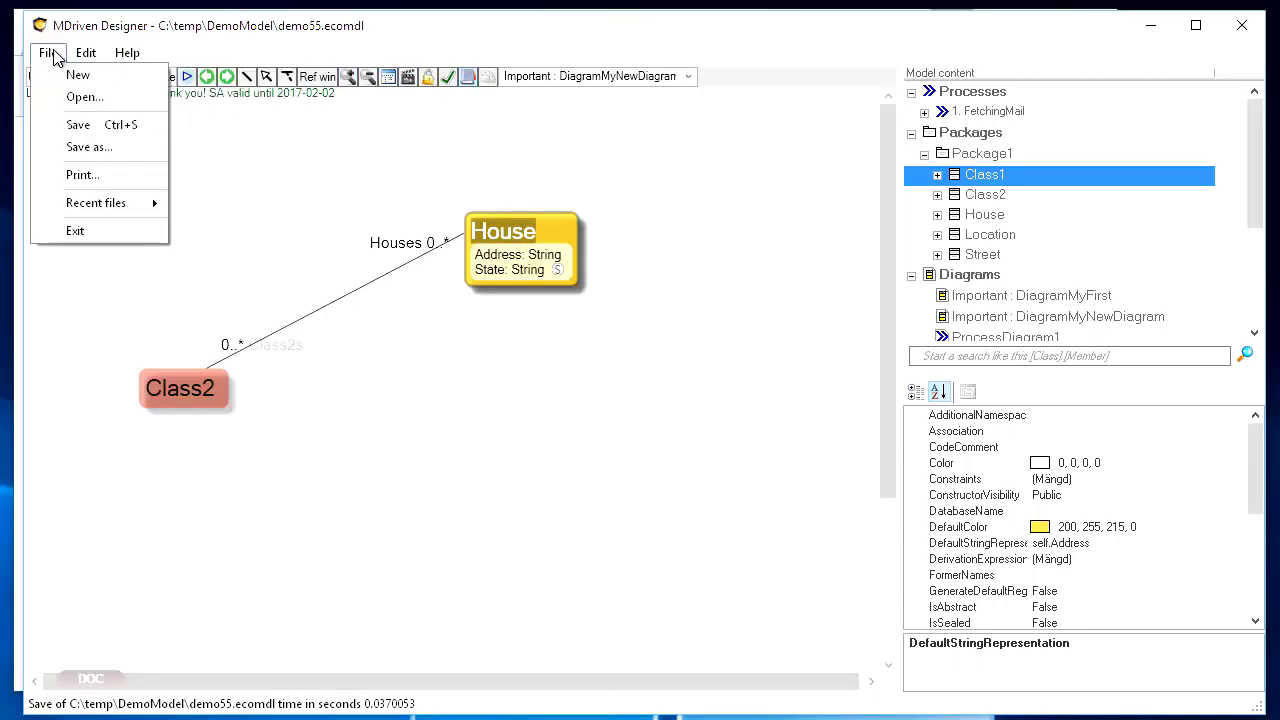
click(90, 127)
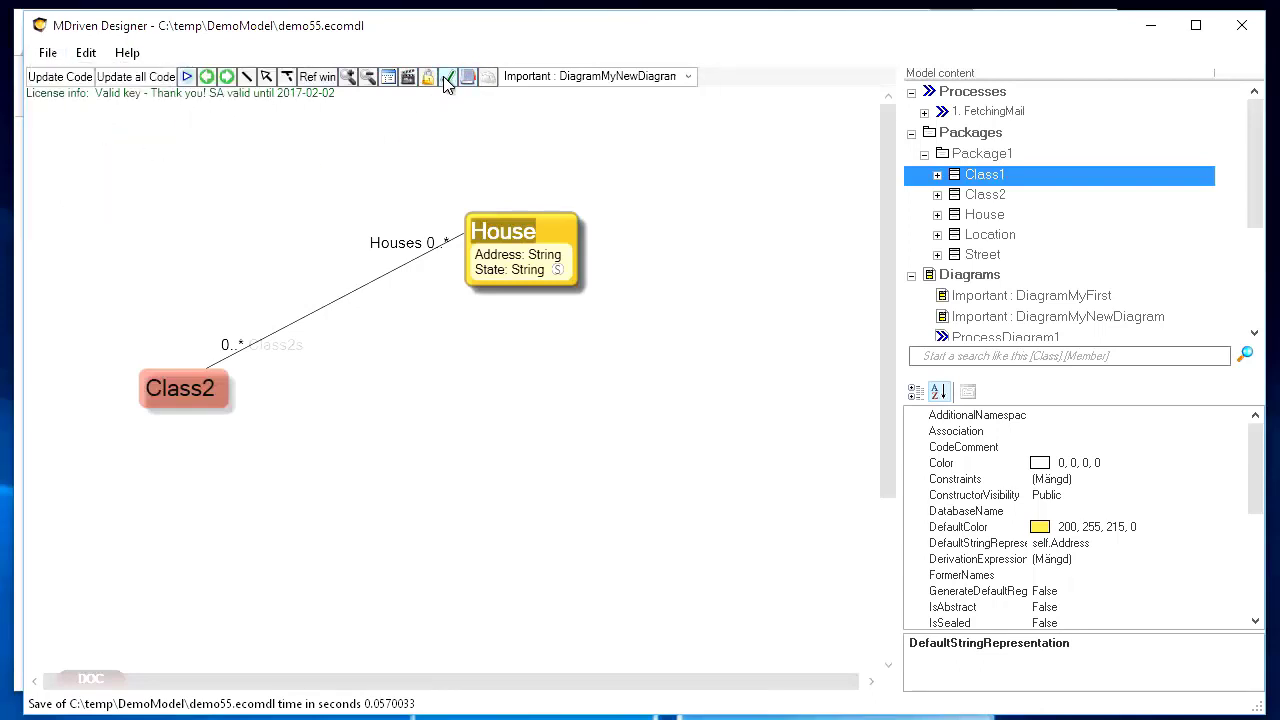
Step: Set House's DefaultStringRepresentation to self.Addressx, save the model, and view the error list
click(1108, 546)
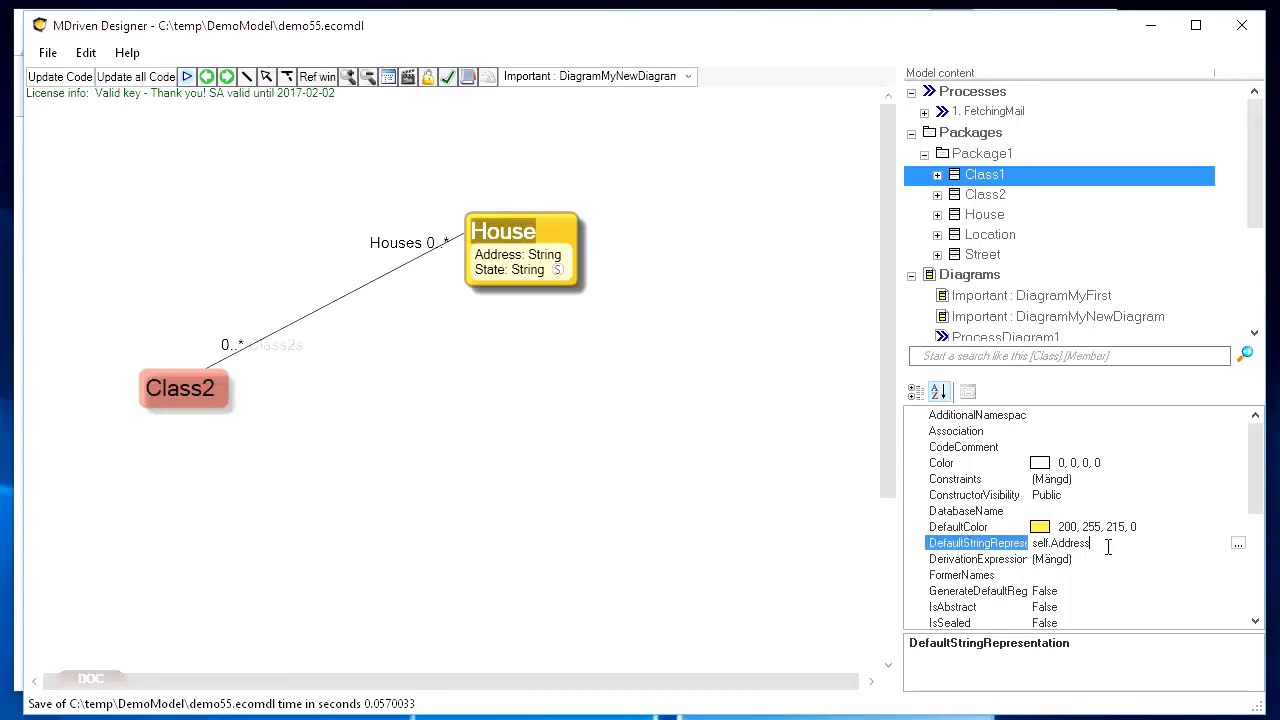
key(Return)
click(47, 53)
click(85, 135)
click(449, 79)
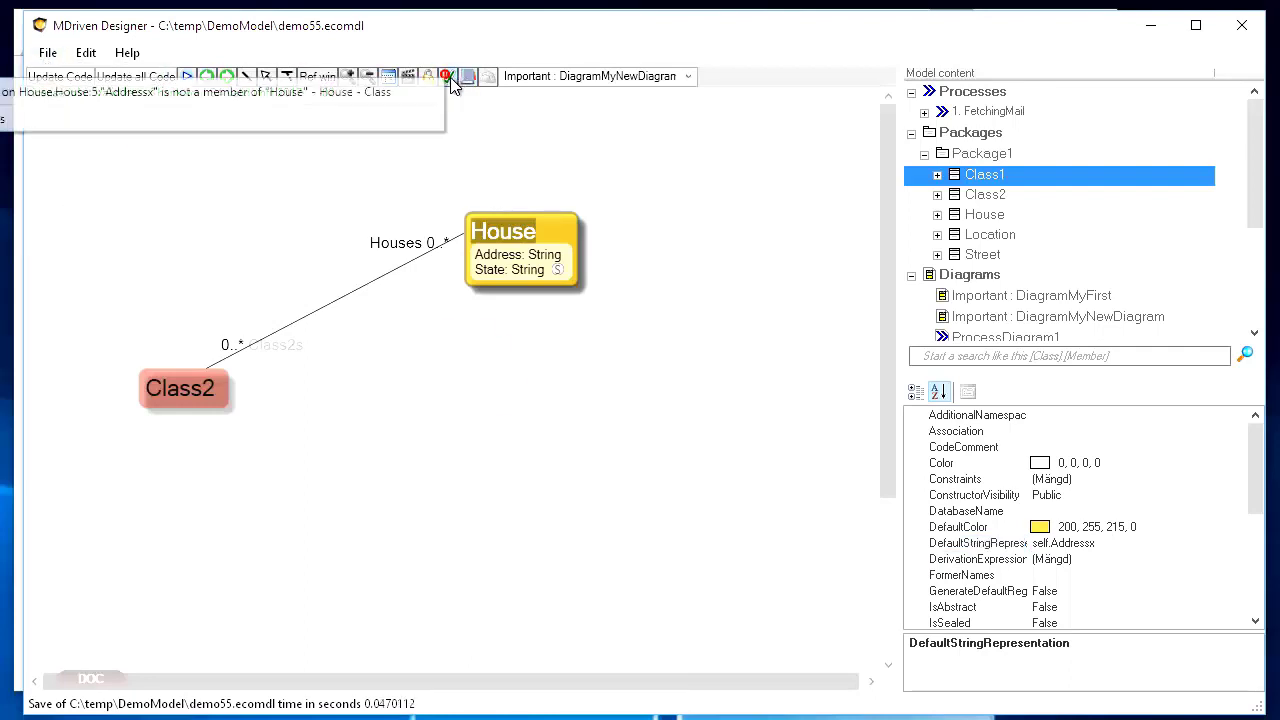
Step: Set House's DefaultStringRepresentation back to self.Address and save the model
click(1112, 545)
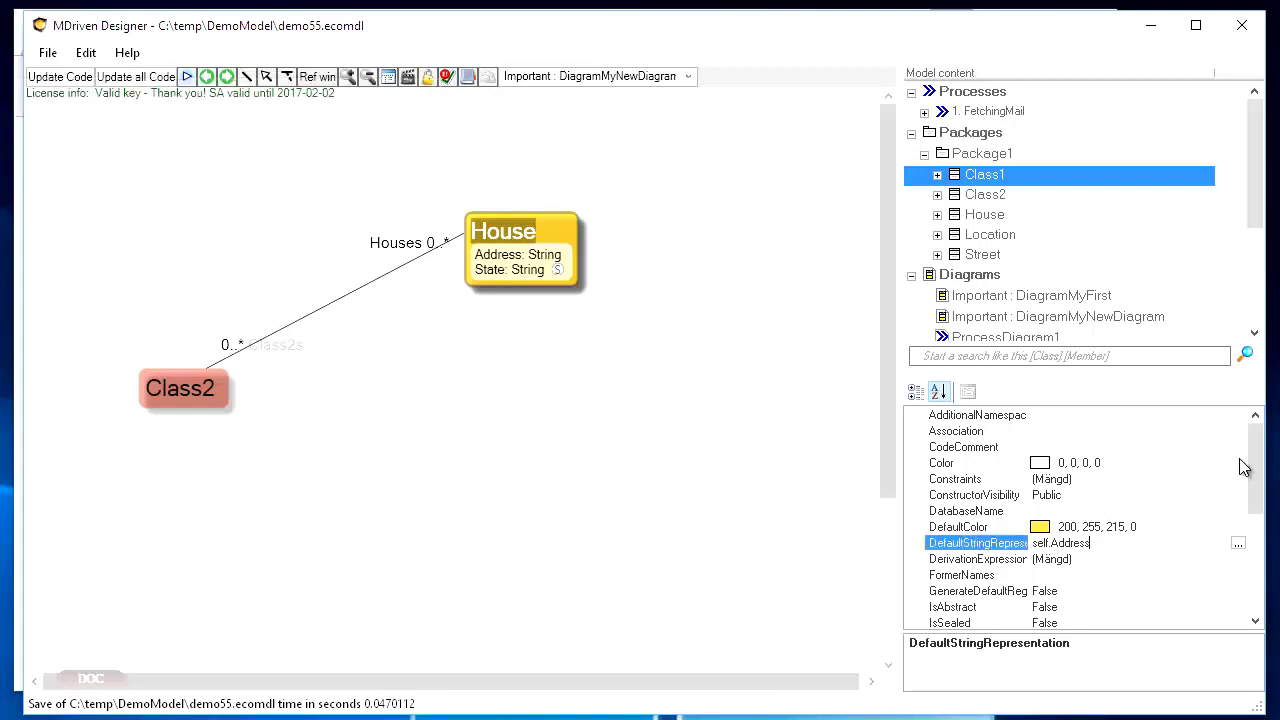
click(47, 53)
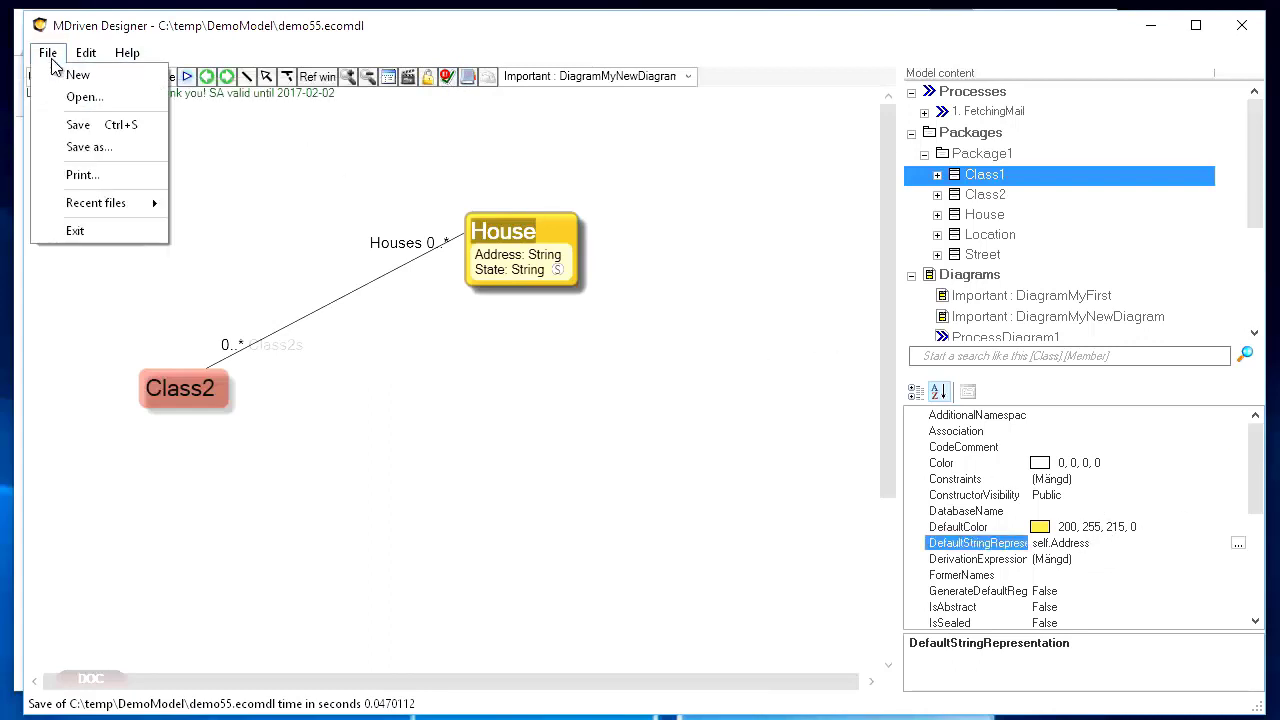
click(72, 124)
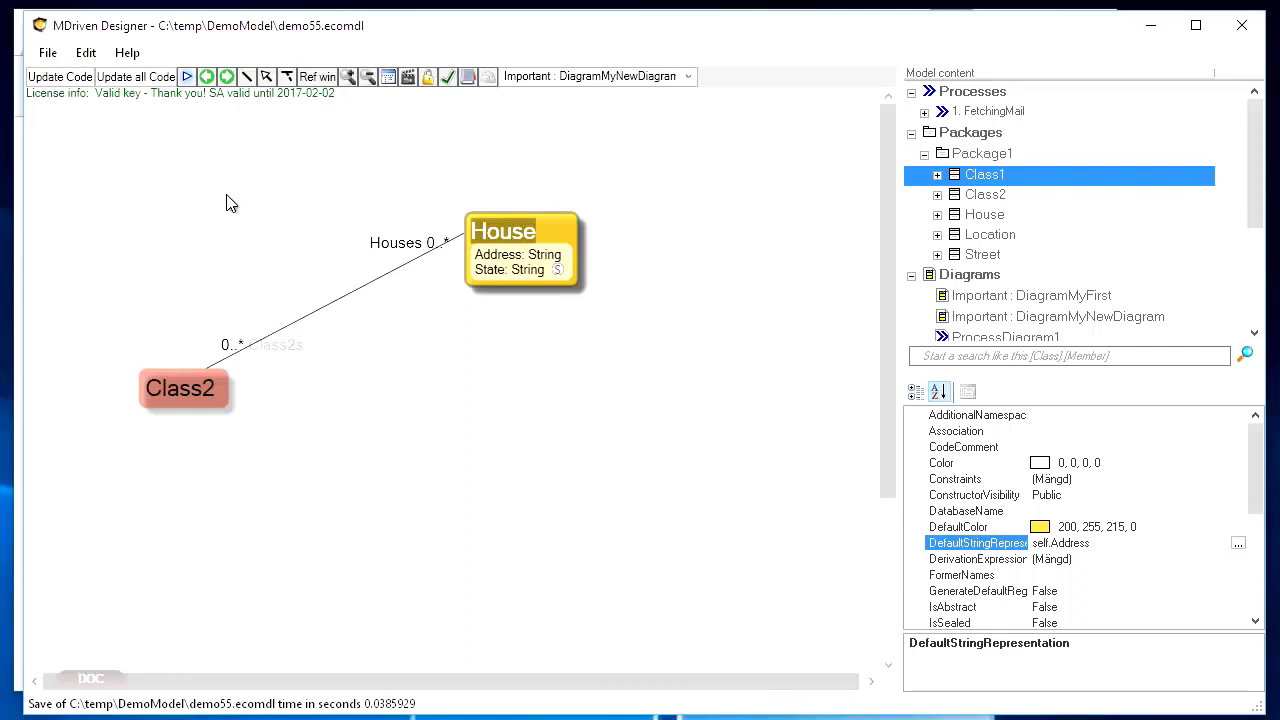
Step: Open the Enterprise information window, move it up over the designer and make it taller
click(469, 78)
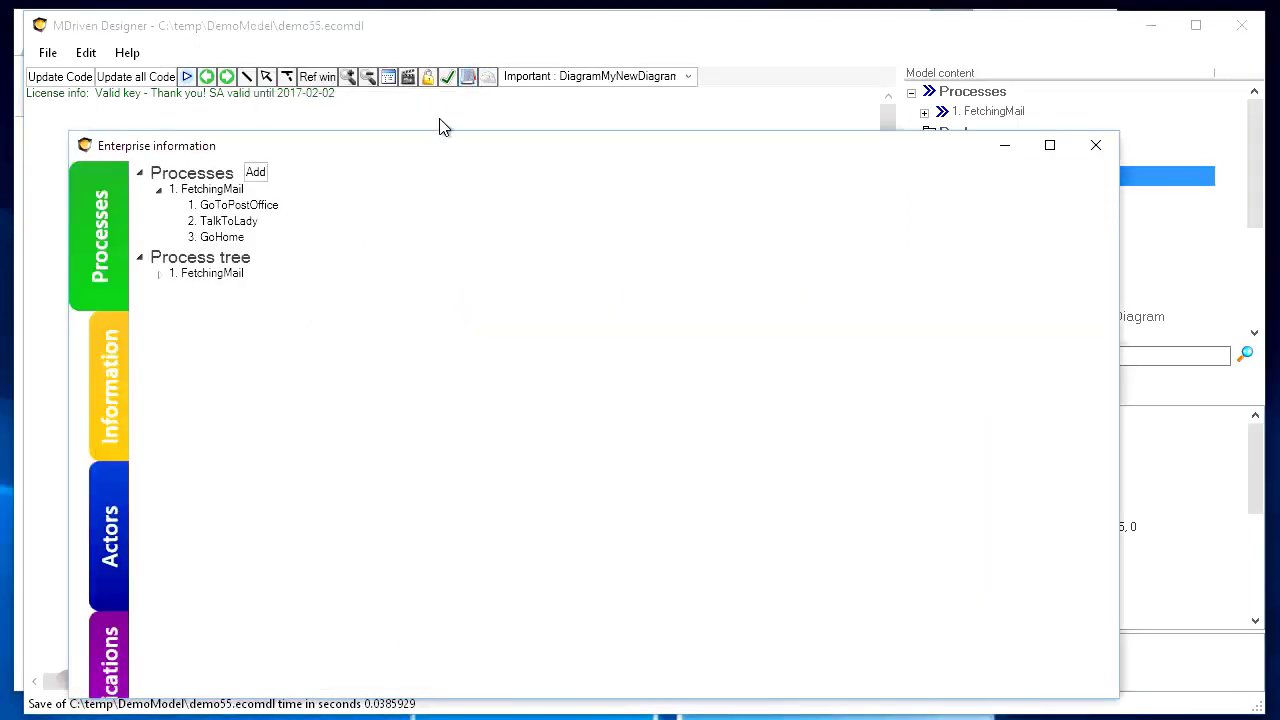
drag(436, 110, 422, 54)
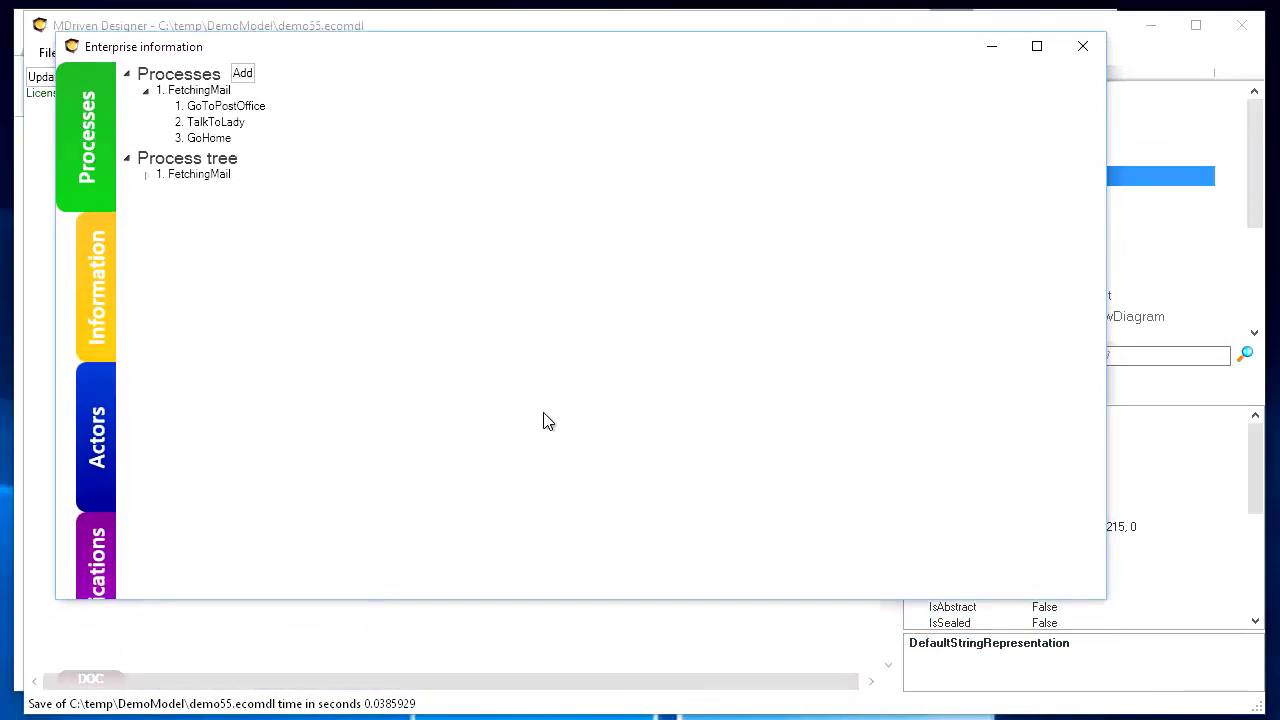
drag(600, 599, 620, 646)
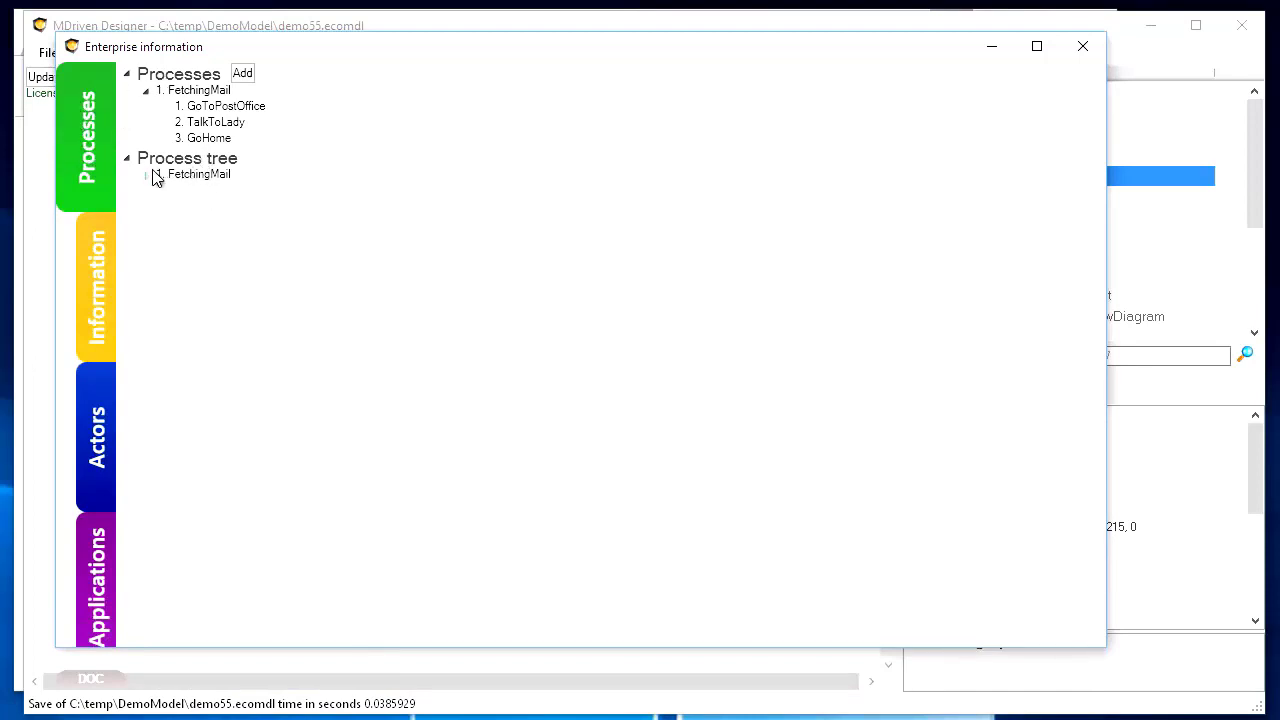
Step: Add a catalog entry named "Place to live" in the Information section of the enterprise information
click(100, 292)
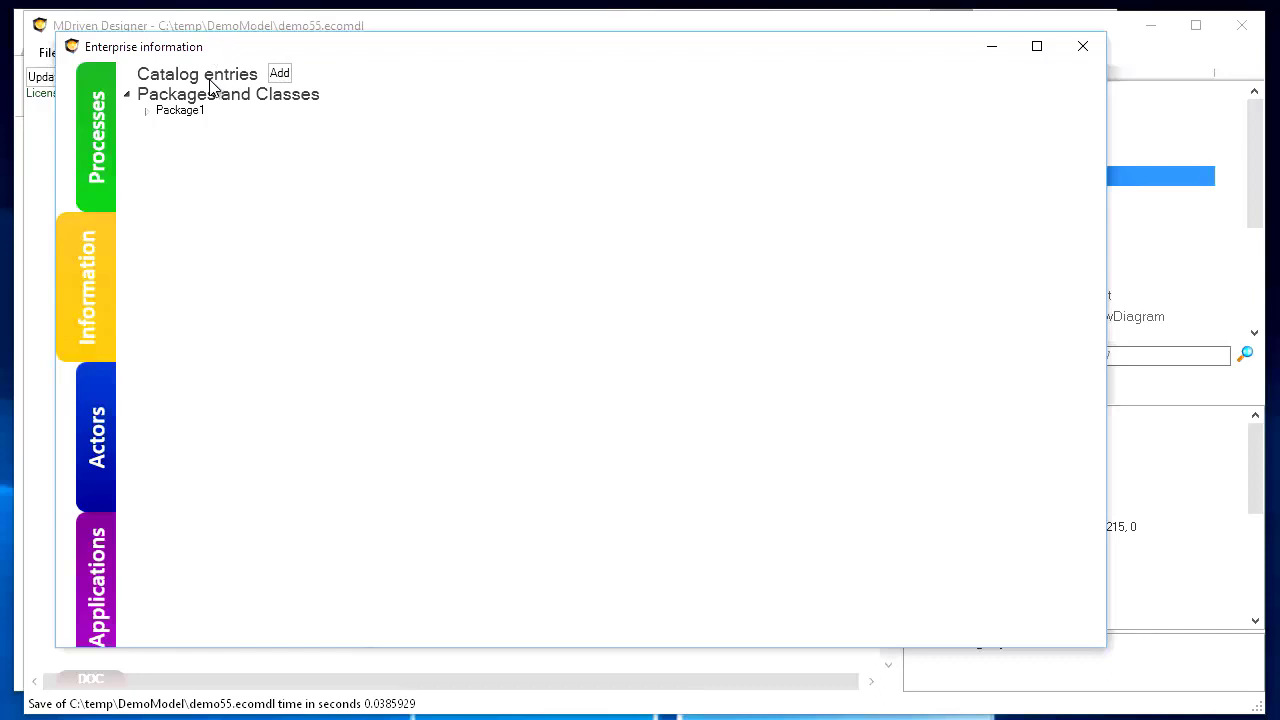
click(281, 75)
click(205, 91)
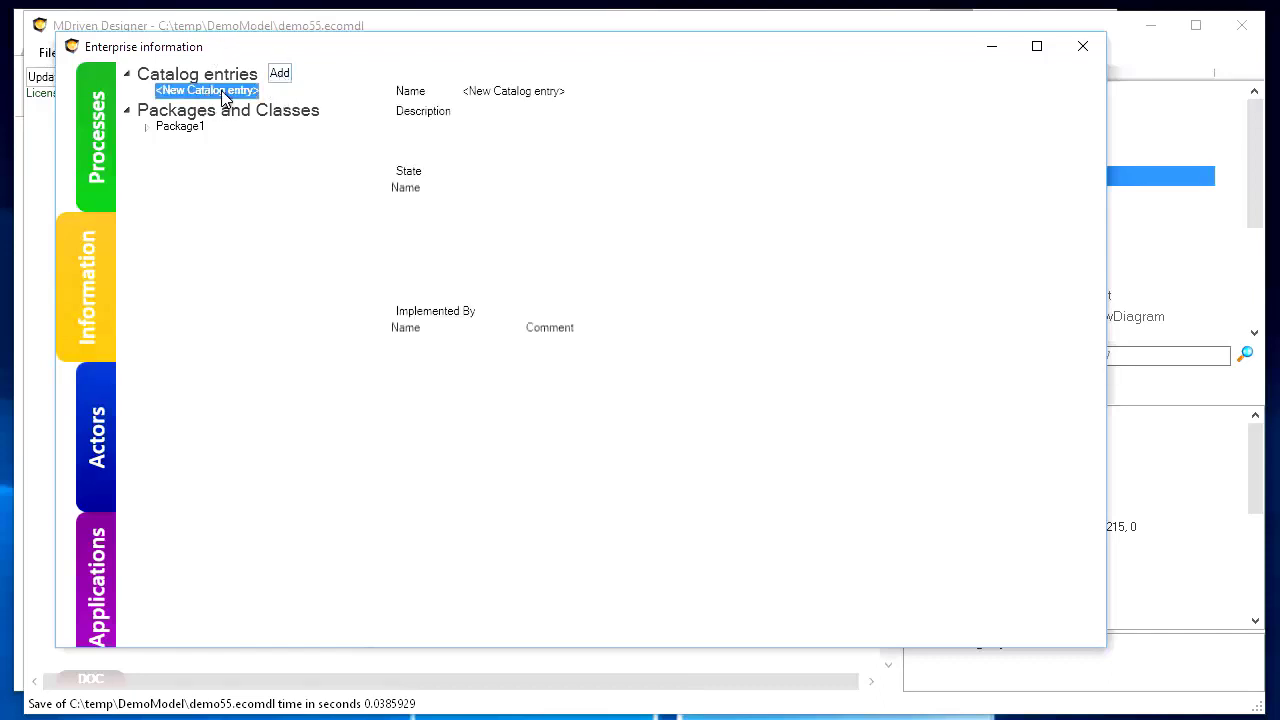
click(491, 92)
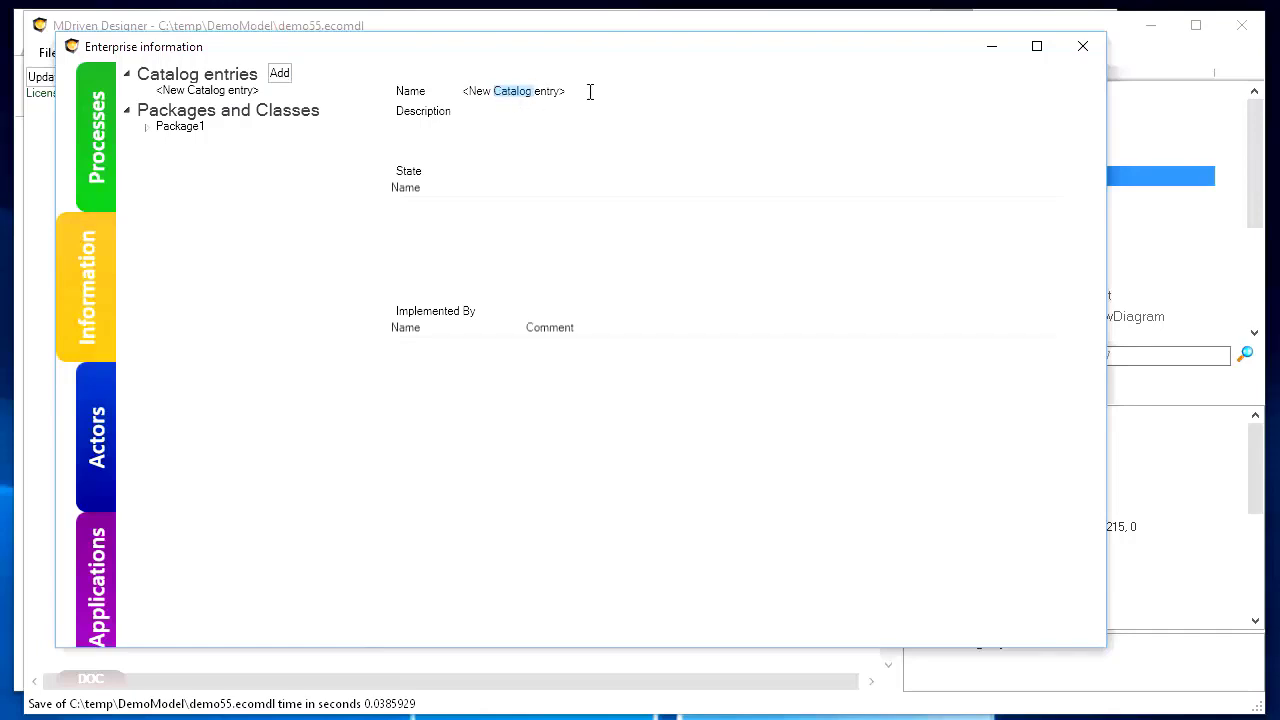
drag(589, 91, 403, 91)
text(Place to live)
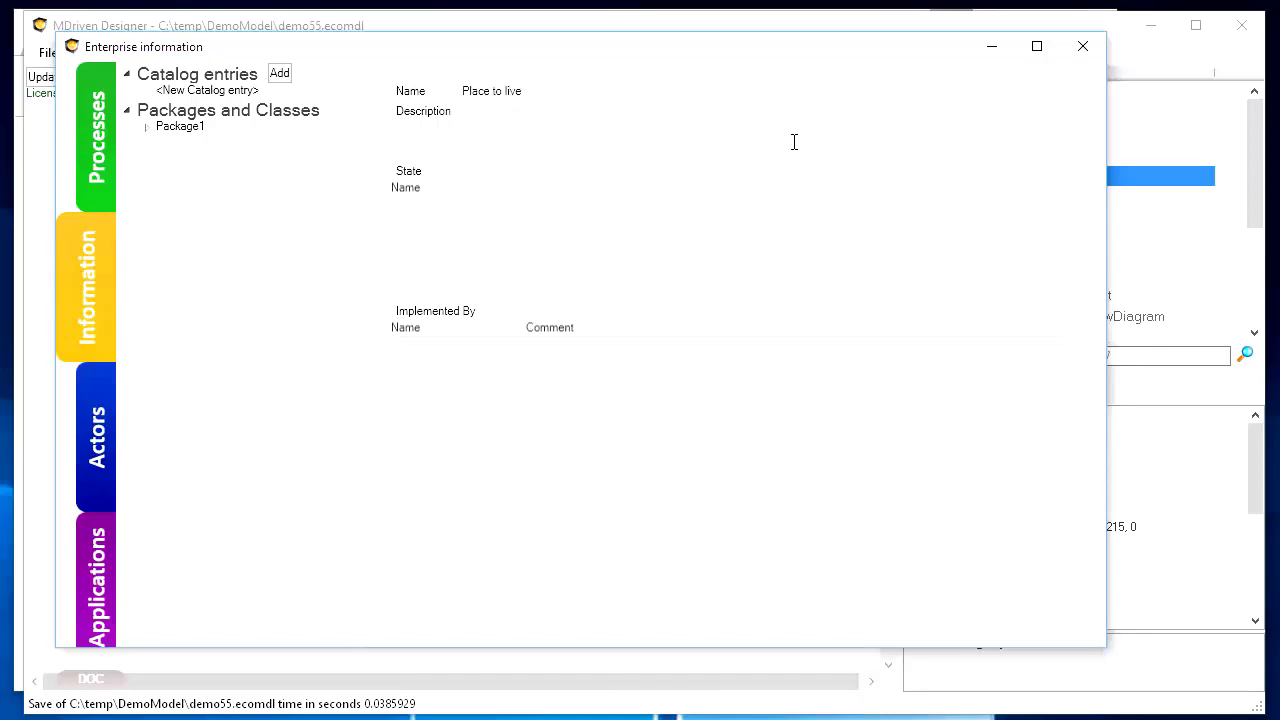
key(Tab)
Step: Add an Implemented By definition to the "Place to live" catalog entry and set it to the House class from Package1
click(148, 129)
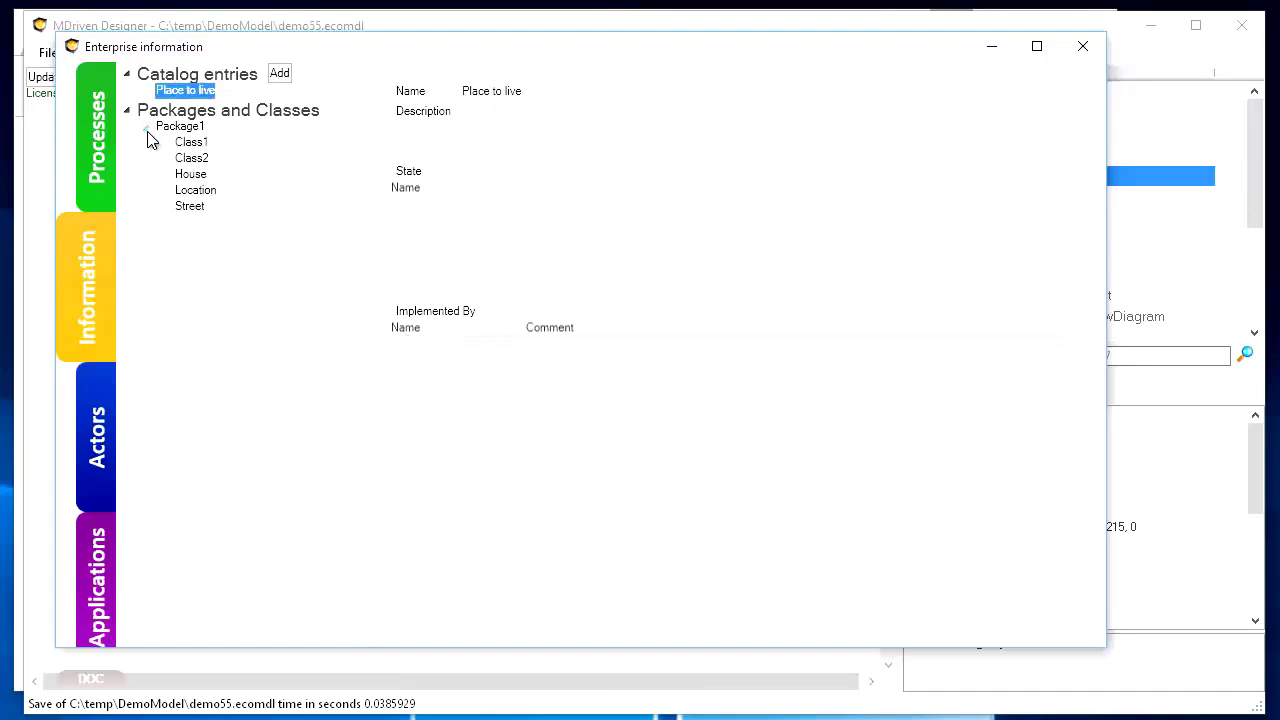
click(191, 175)
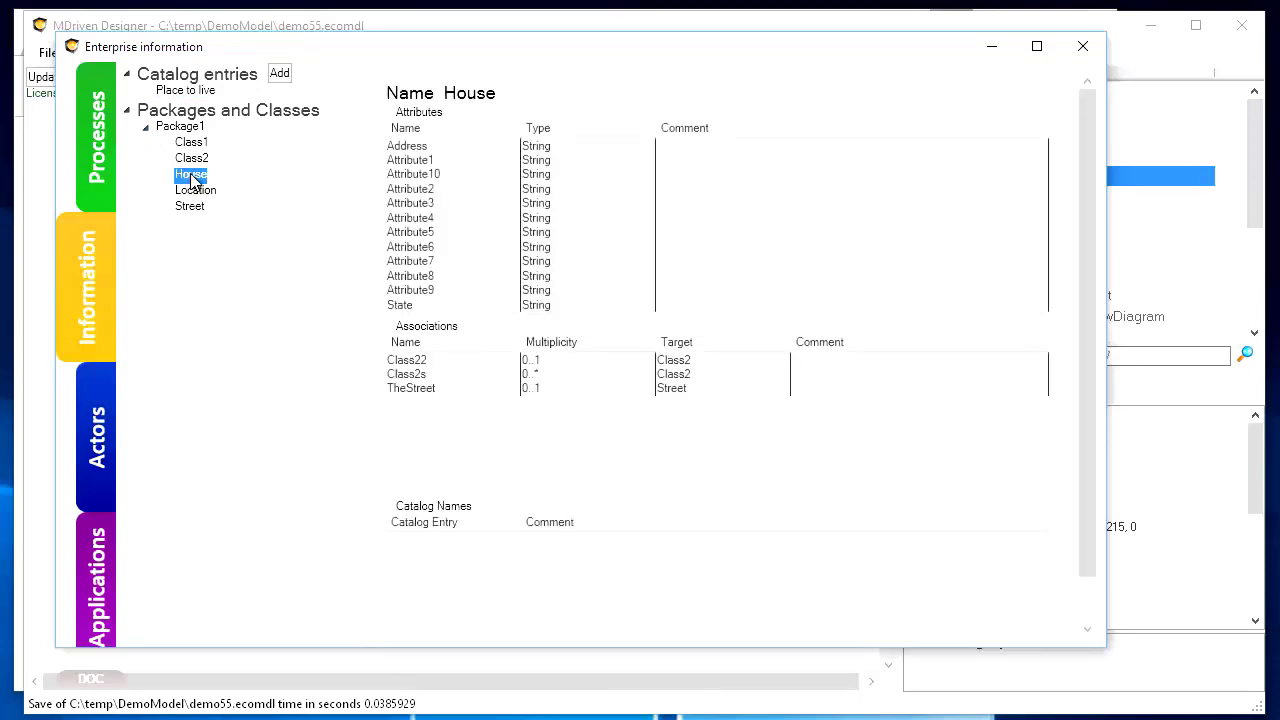
click(186, 92)
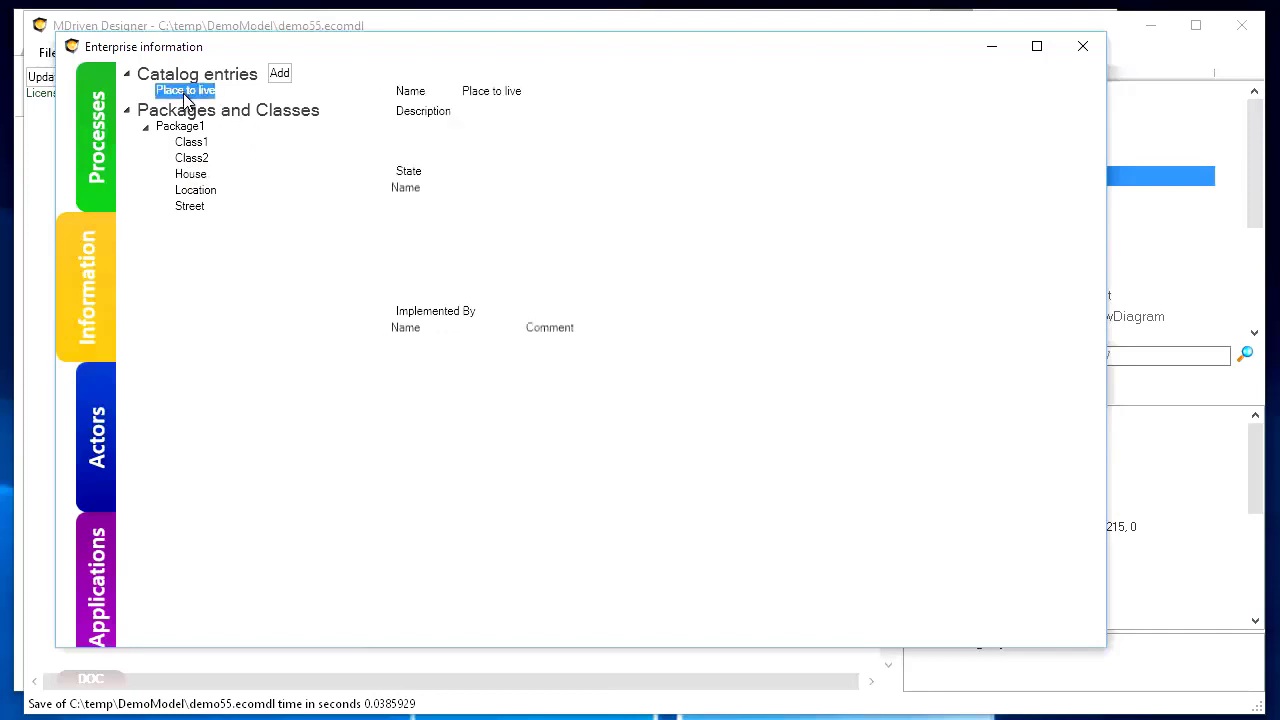
right_click(419, 355)
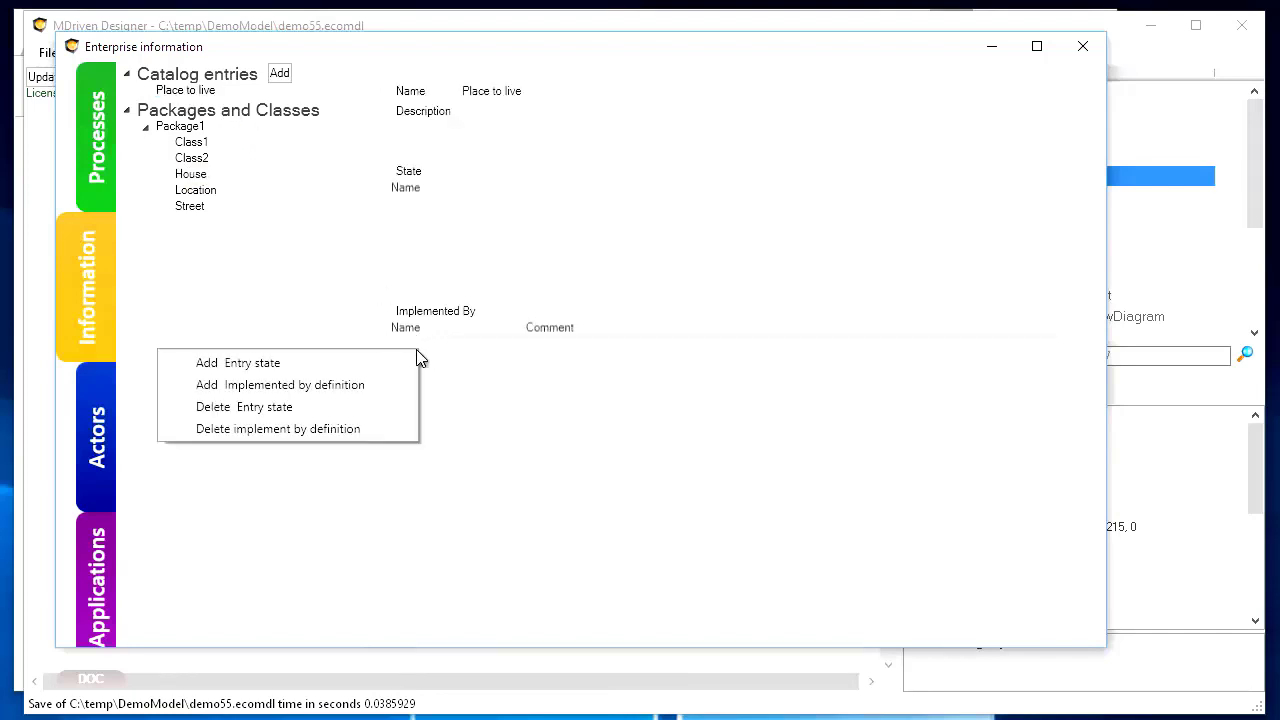
click(340, 392)
click(481, 352)
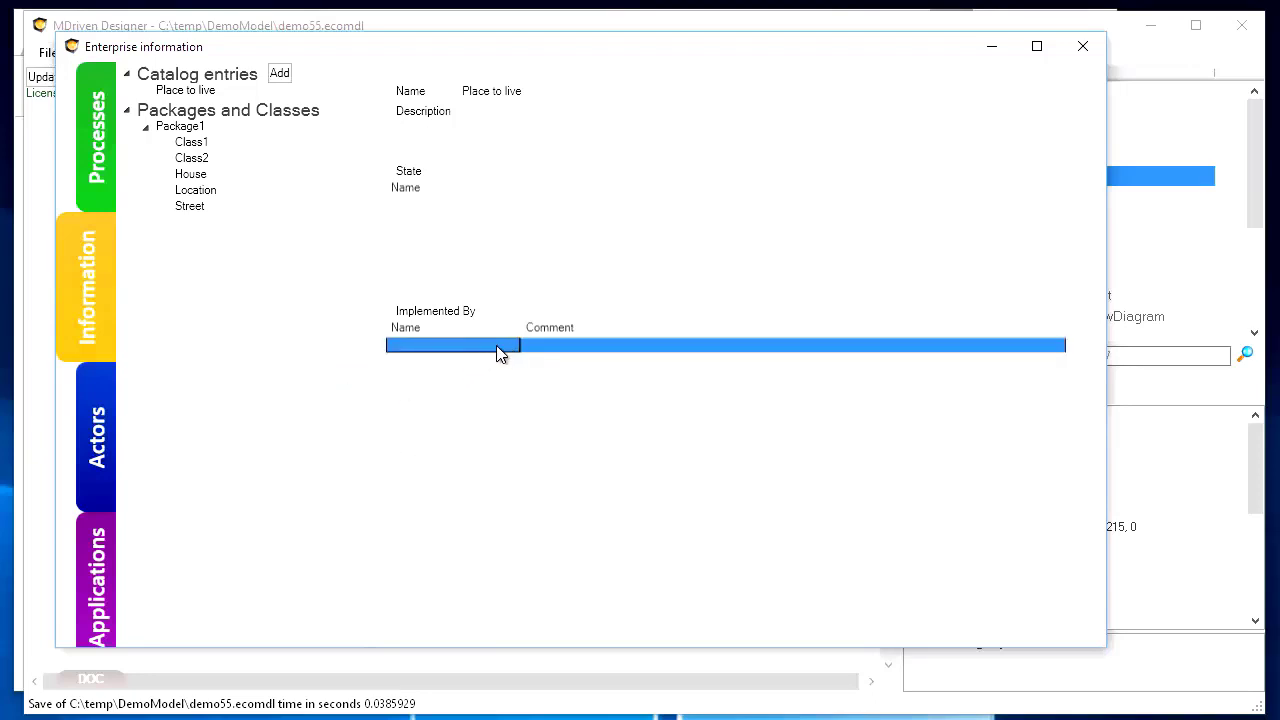
click(500, 354)
click(506, 349)
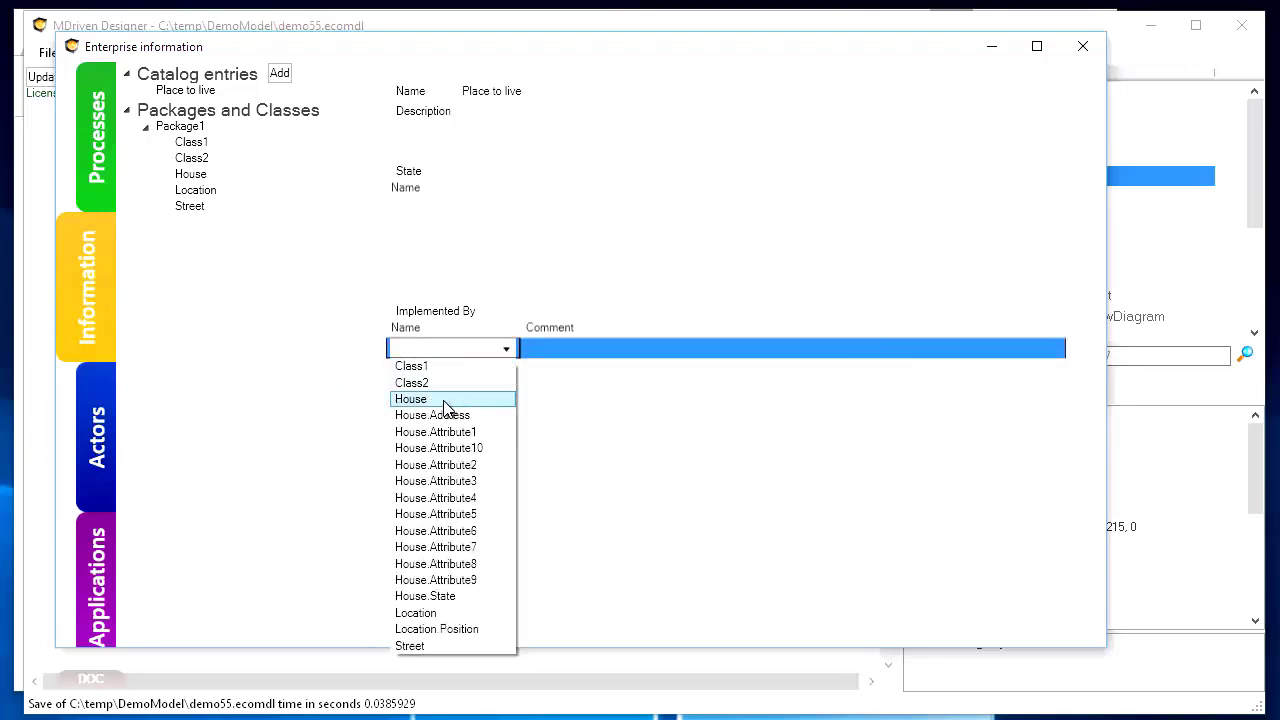
click(443, 400)
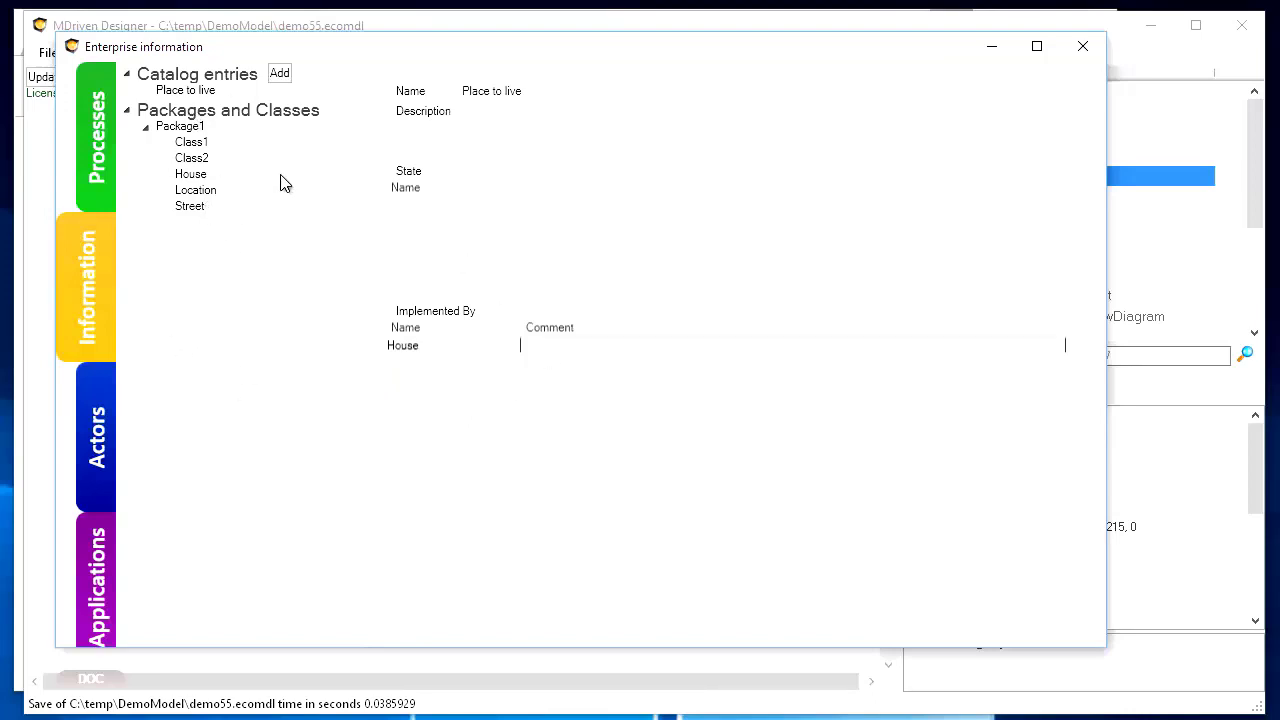
Step: Return to the diagram to check the House class, and reopen the Enterprise information window on its Information section
click(372, 34)
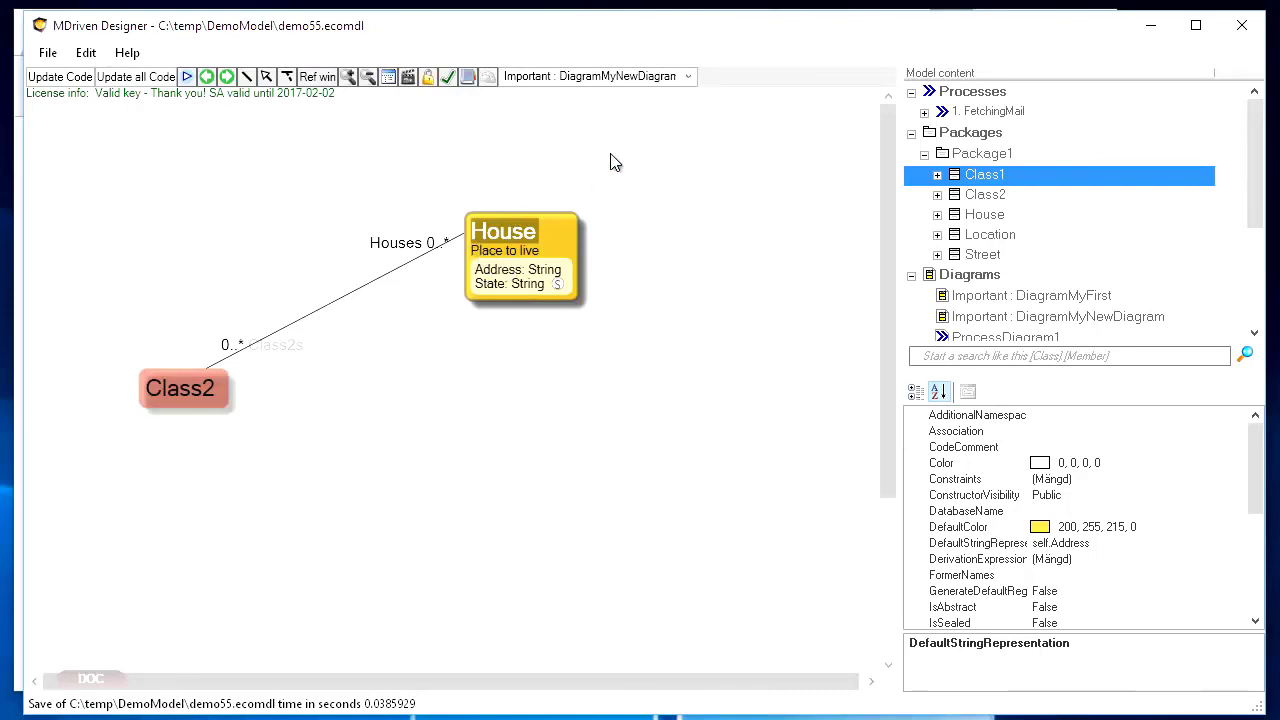
click(467, 77)
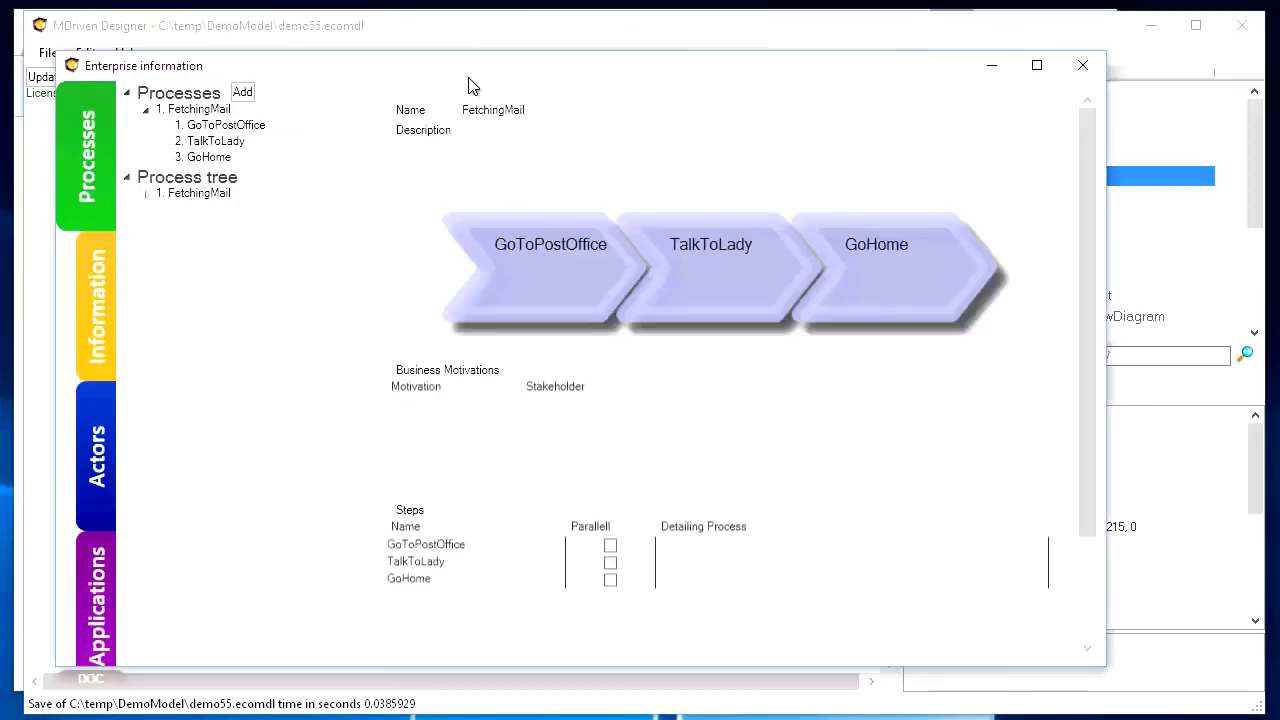
click(96, 293)
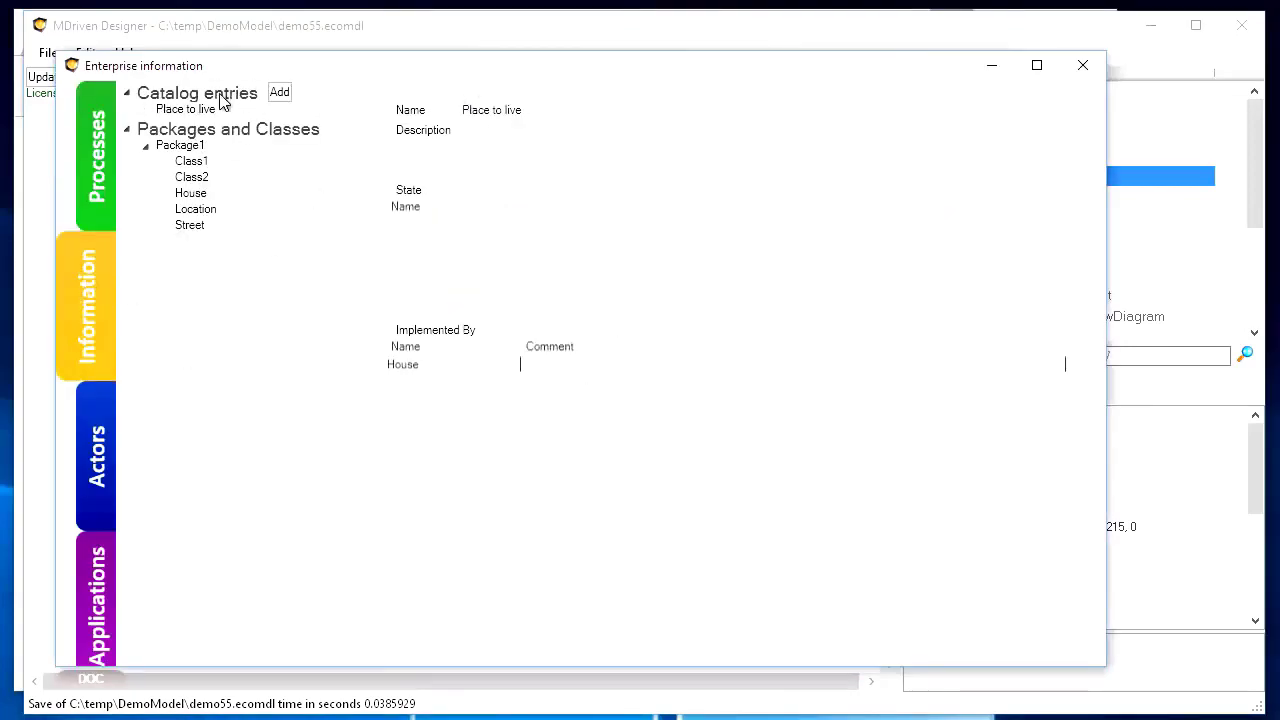
Step: Add two new actors in the Actors section and name one of them Mailman
click(98, 460)
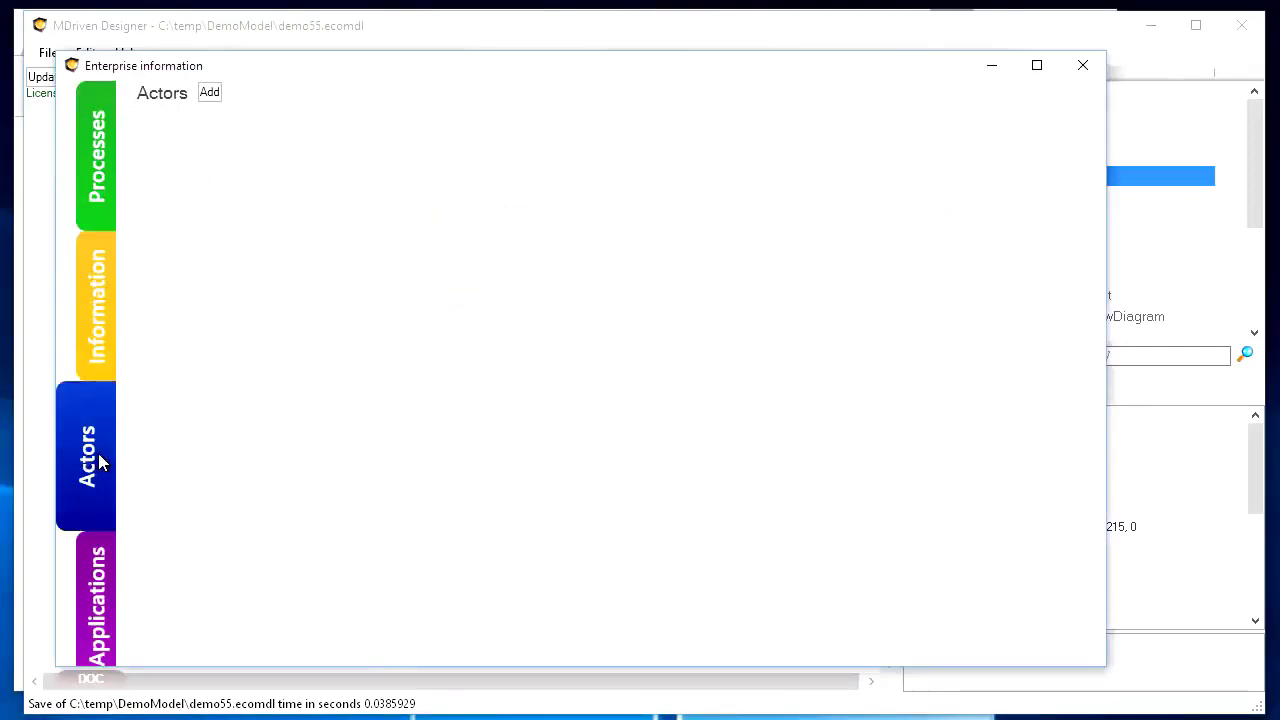
click(211, 96)
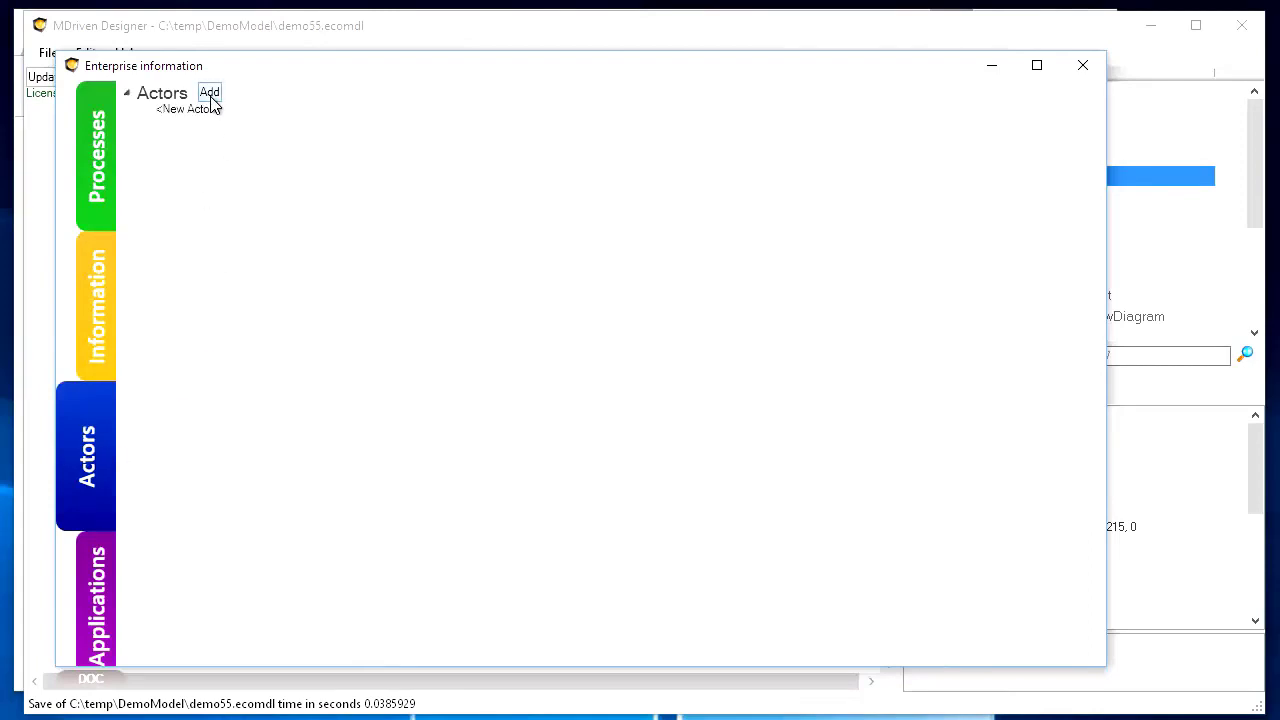
click(211, 94)
click(206, 118)
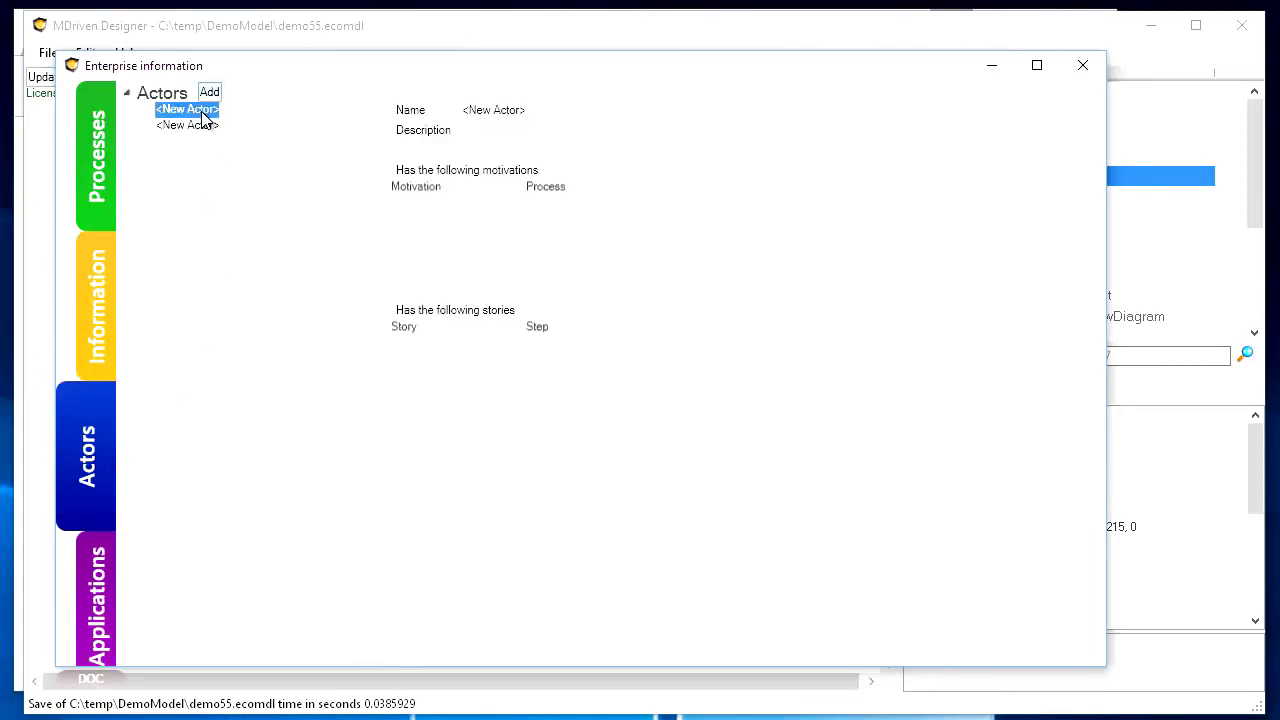
click(496, 110)
drag(520, 110, 465, 127)
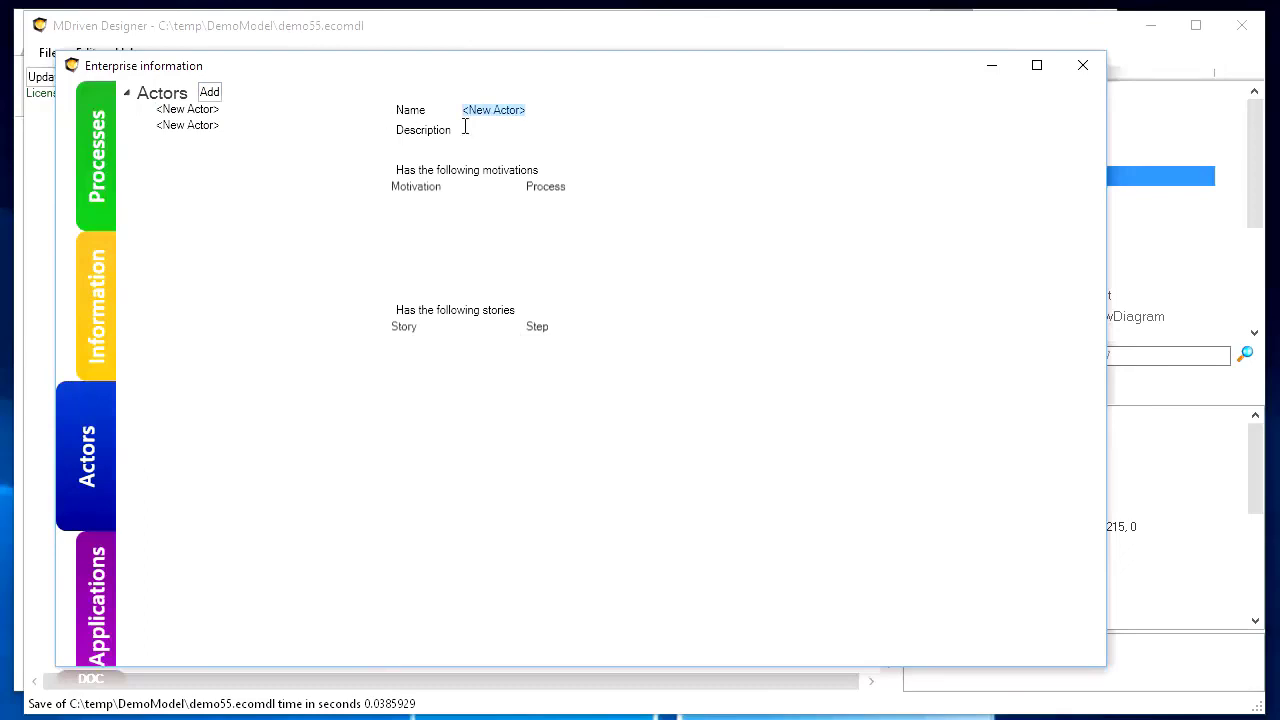
text(Mailman)
key(Tab)
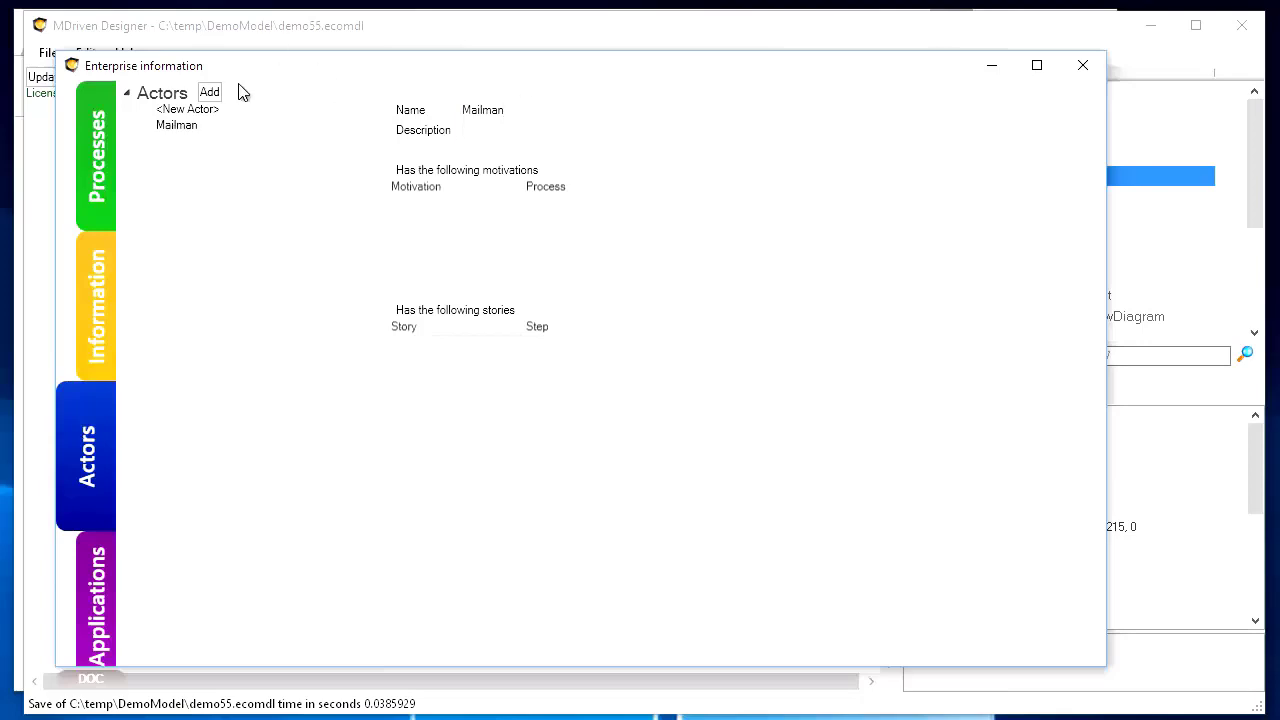
Step: Rename the remaining new actor to HomeOwner
click(190, 109)
drag(525, 111, 363, 100)
text(HomeOwner)
click(743, 134)
Step: Add a motivation to the HomeOwner actor with the text "Likes to be in control"
right_click(422, 347)
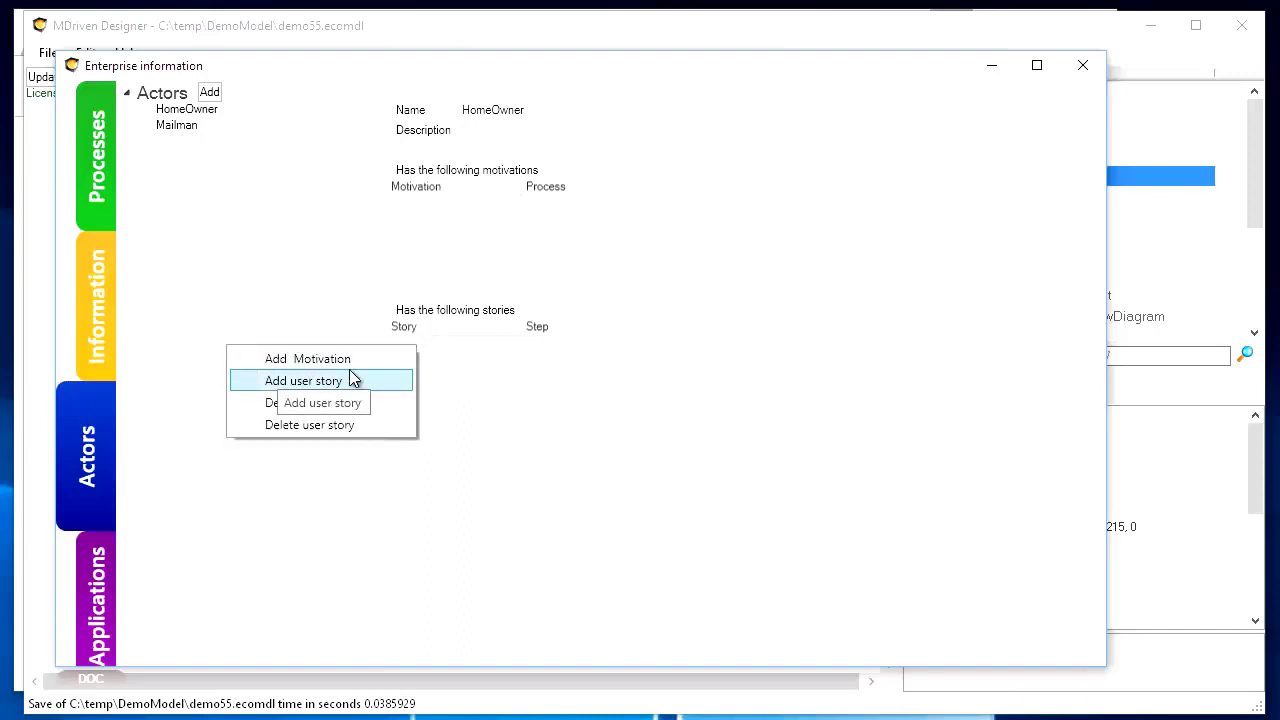
right_click(409, 215)
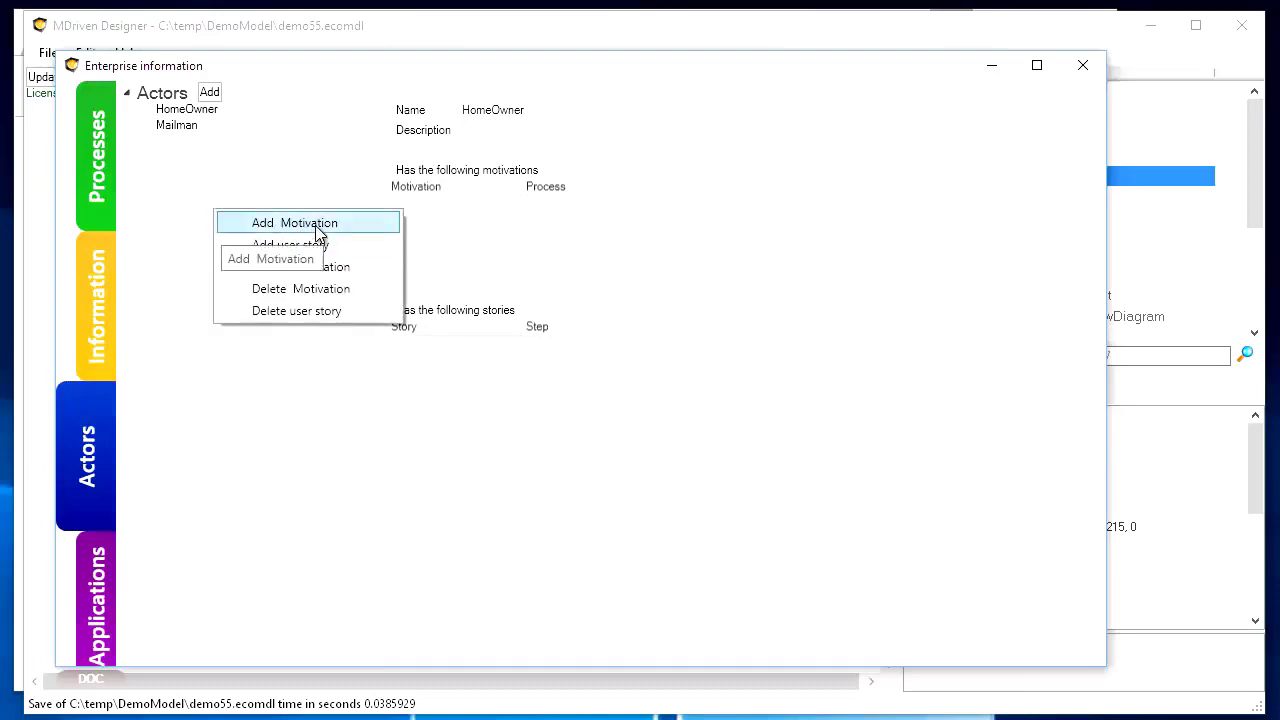
click(315, 226)
click(430, 208)
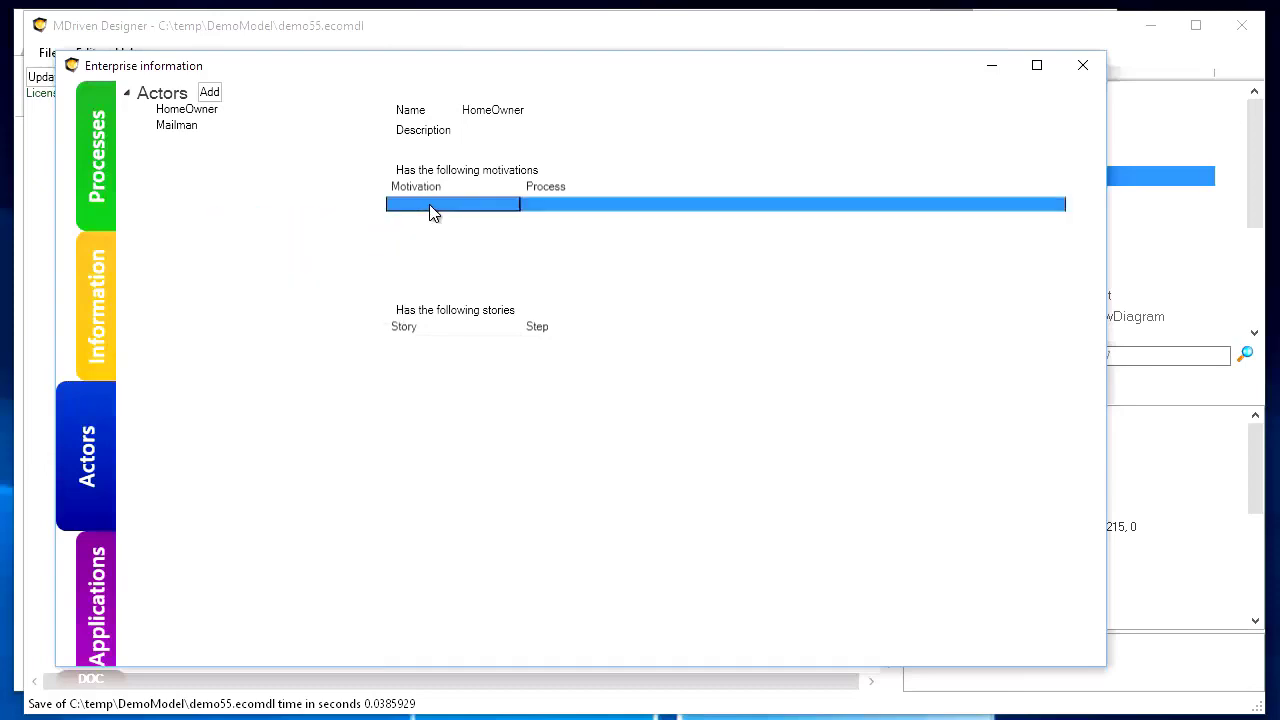
click(441, 204)
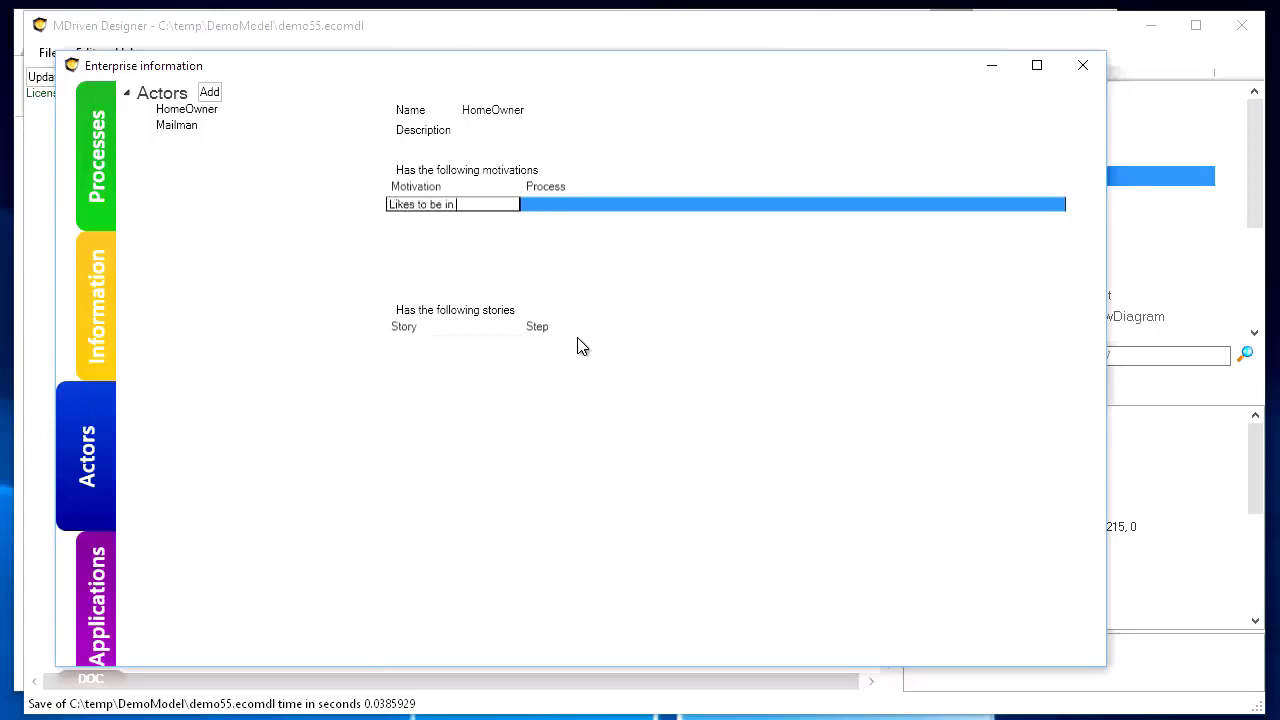
text(l)
key(Tab)
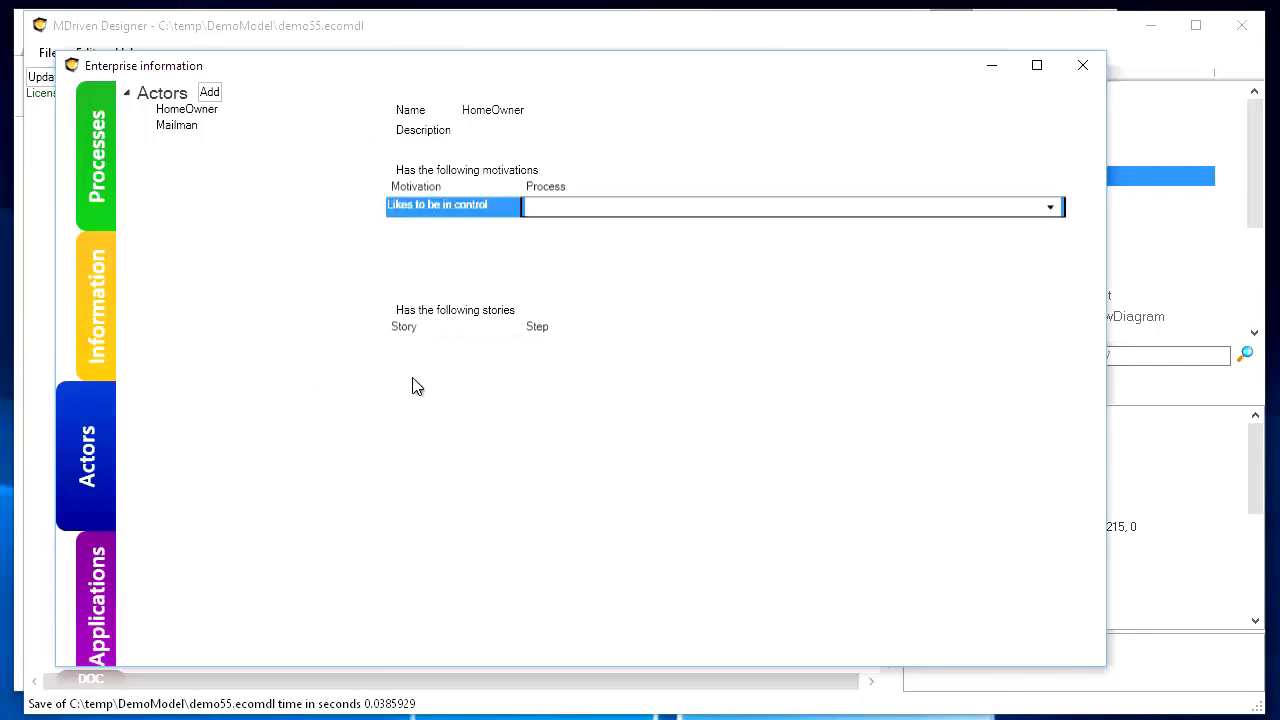
Step: Add a user story to HomeOwner reading "As a home owner I want to get mail to my mailbox"
right_click(439, 358)
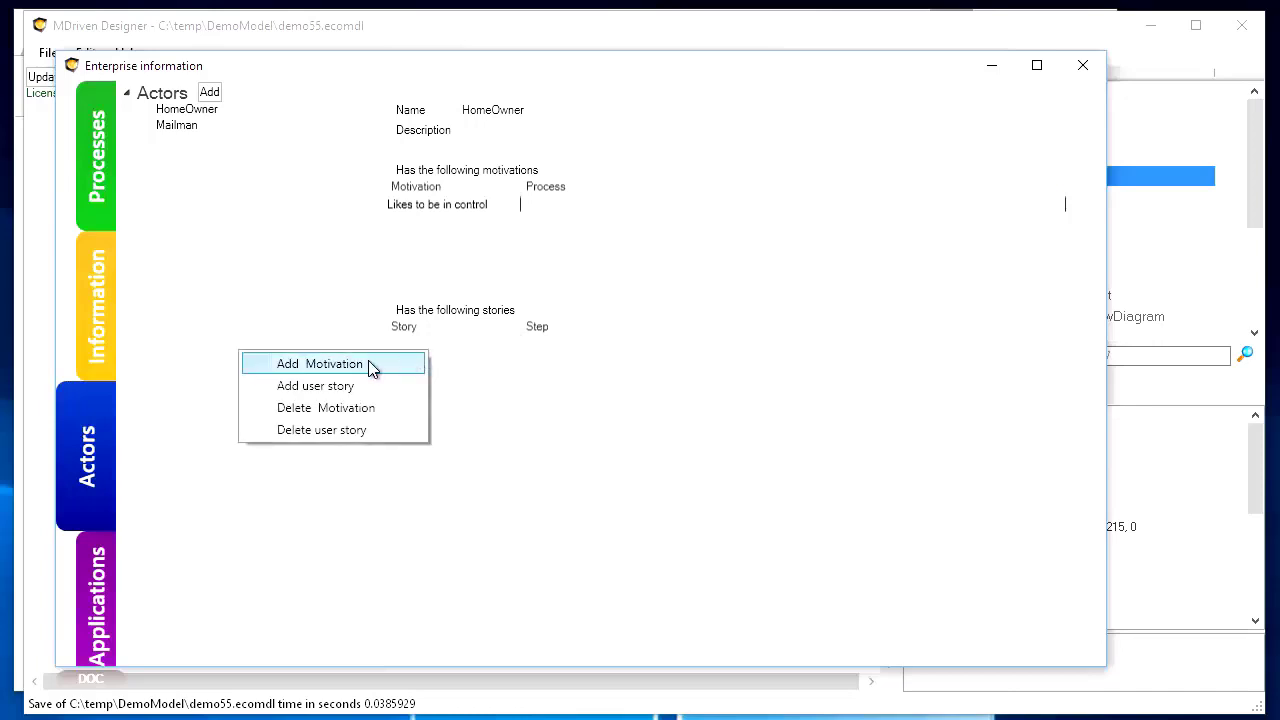
click(360, 388)
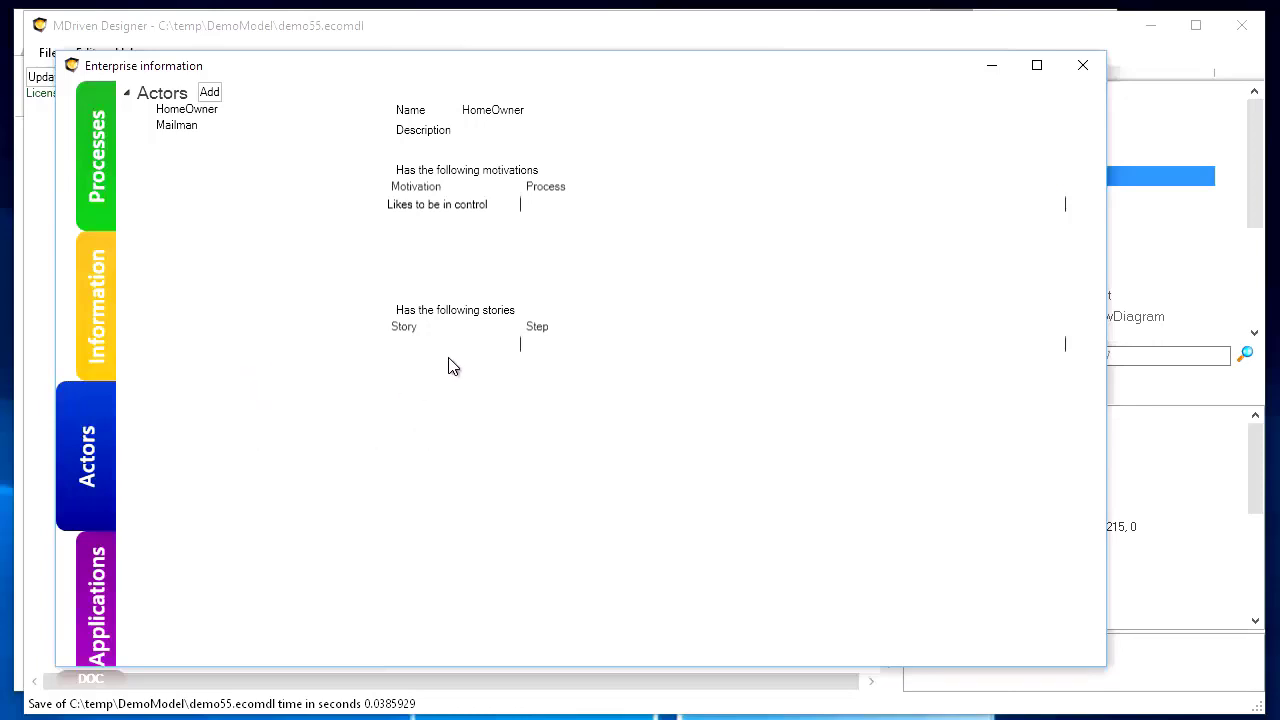
click(468, 346)
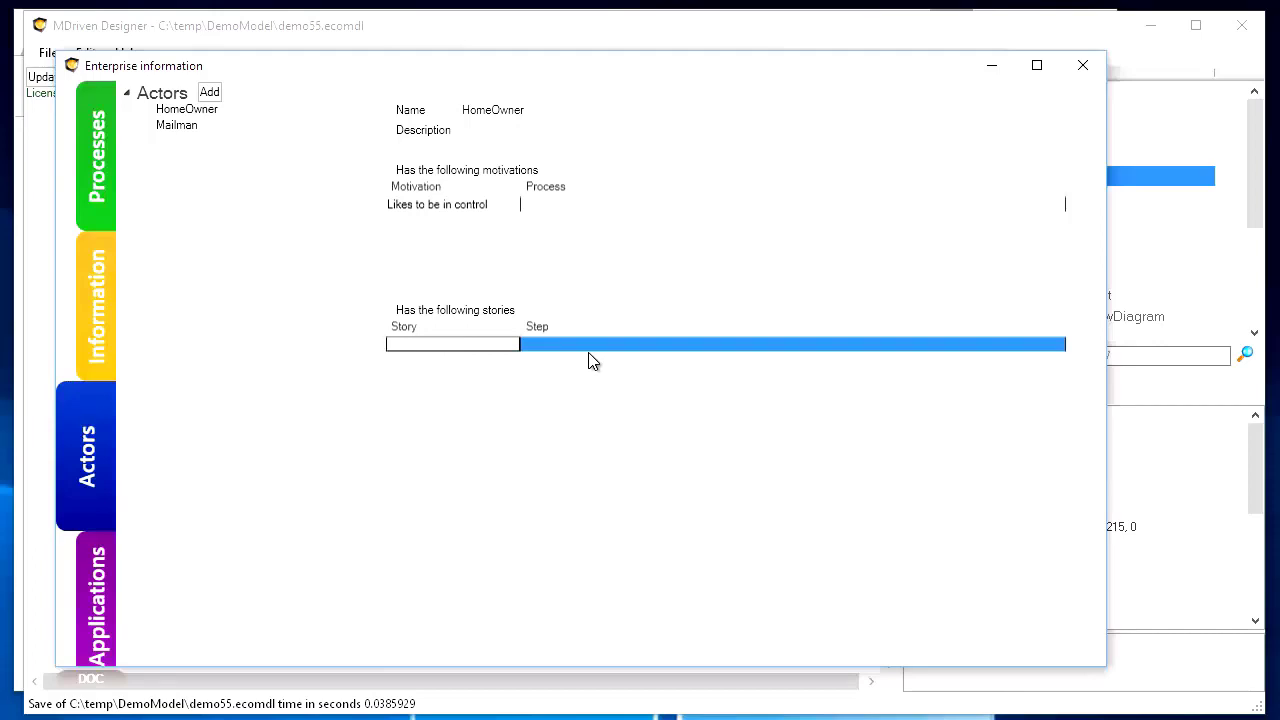
text(As a)
text( home)
text( owne)
text(r I want t)
text(o get mail)
text( to my )
text(mailbox)
key(Tab)
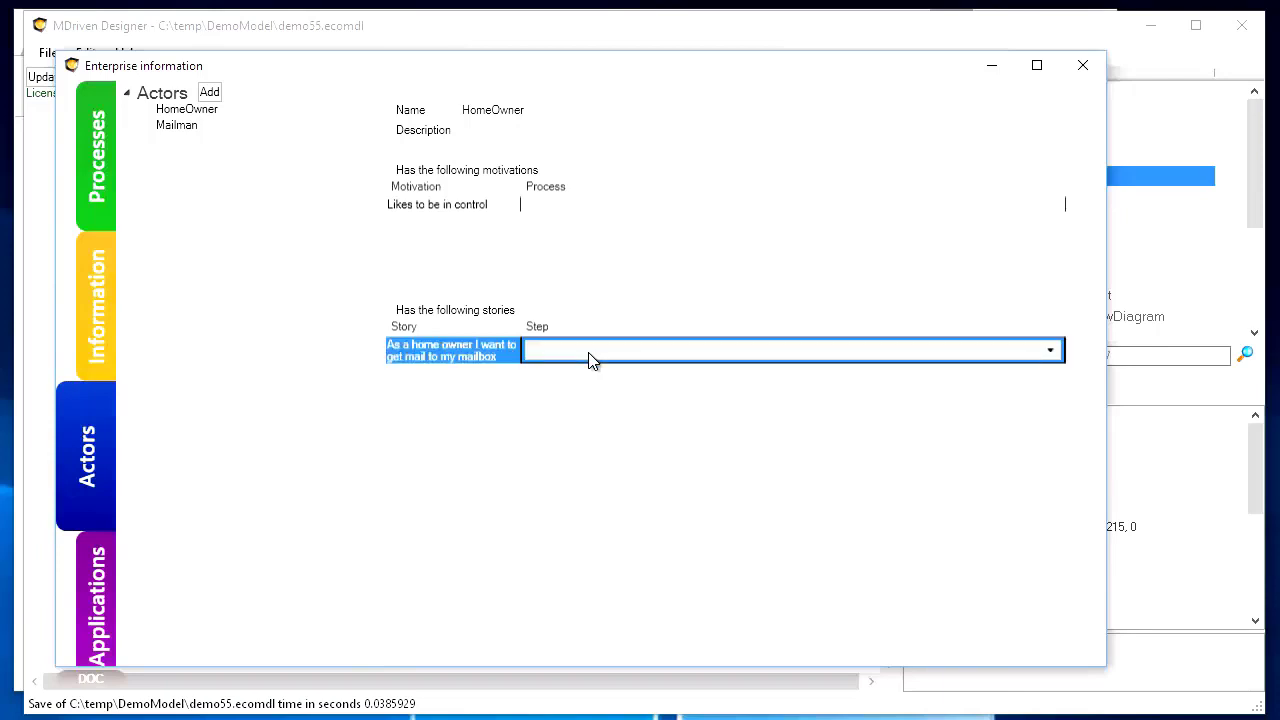
click(561, 388)
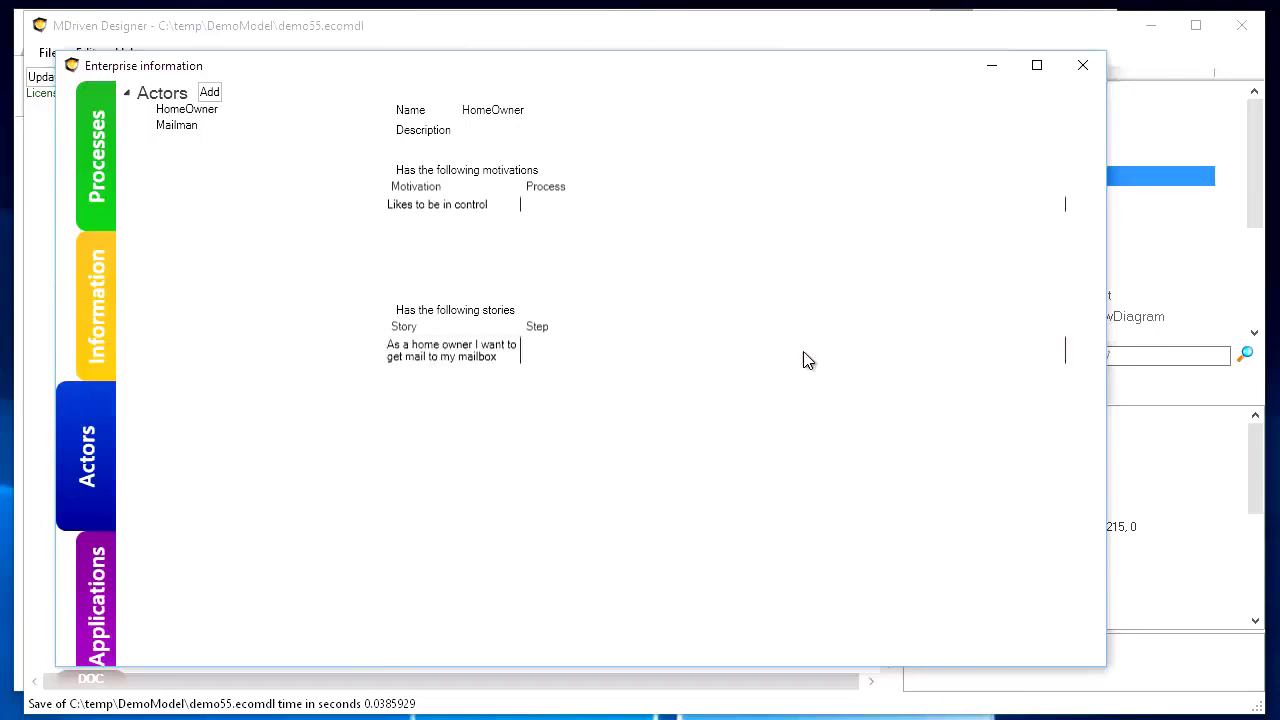
Step: View the process steps that can be linked to the HomeOwner's user story without choosing one
click(741, 360)
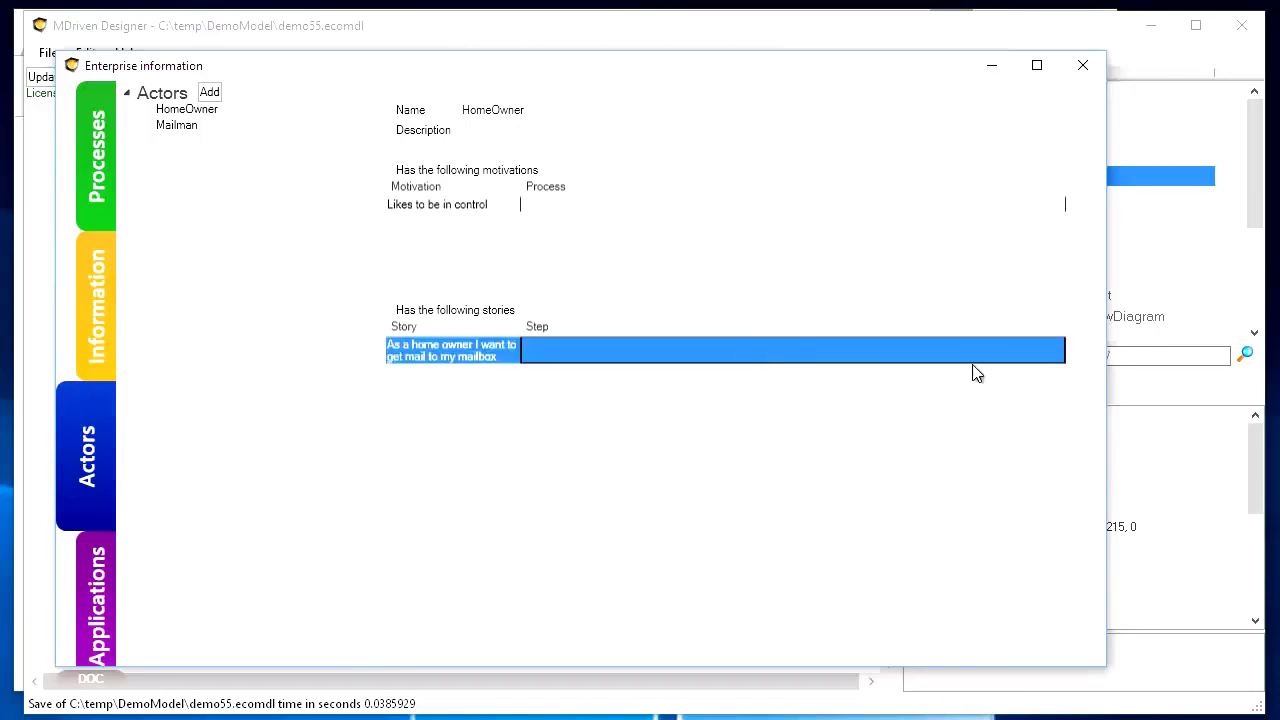
click(1050, 358)
click(1050, 358)
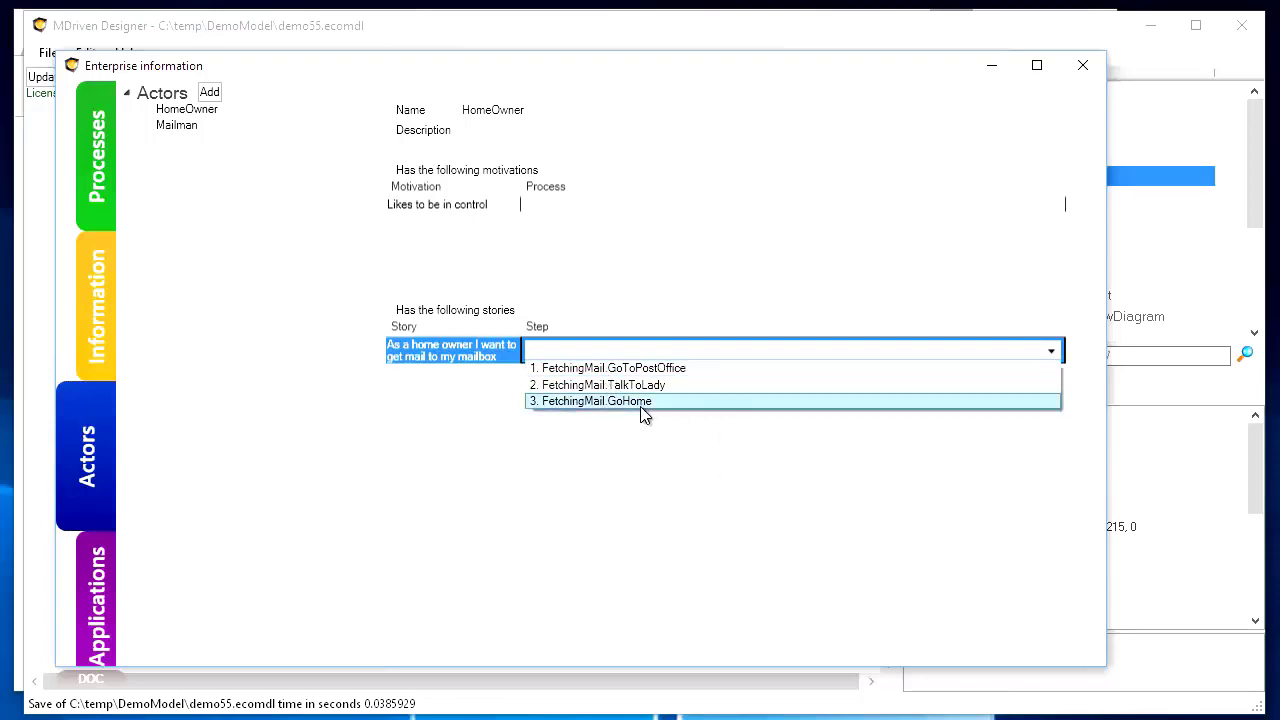
click(521, 509)
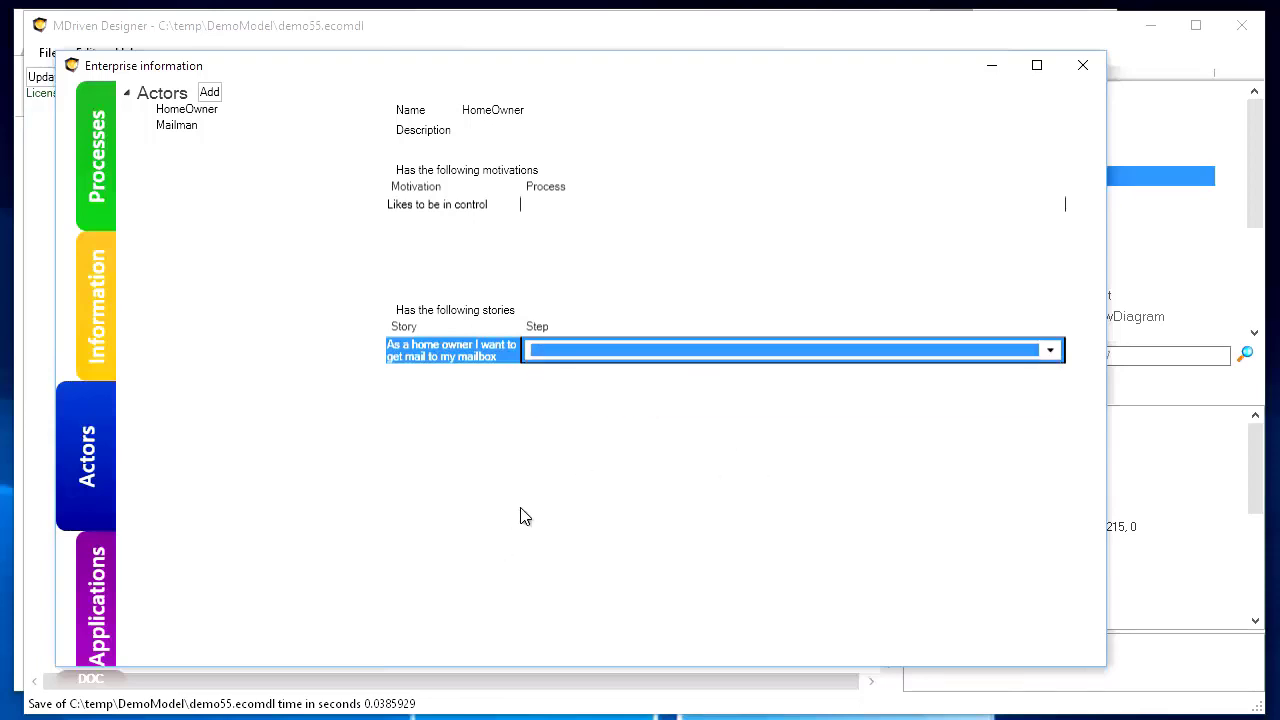
Step: Add a new application in the Applications section of Enterprise information and show its details
click(437, 415)
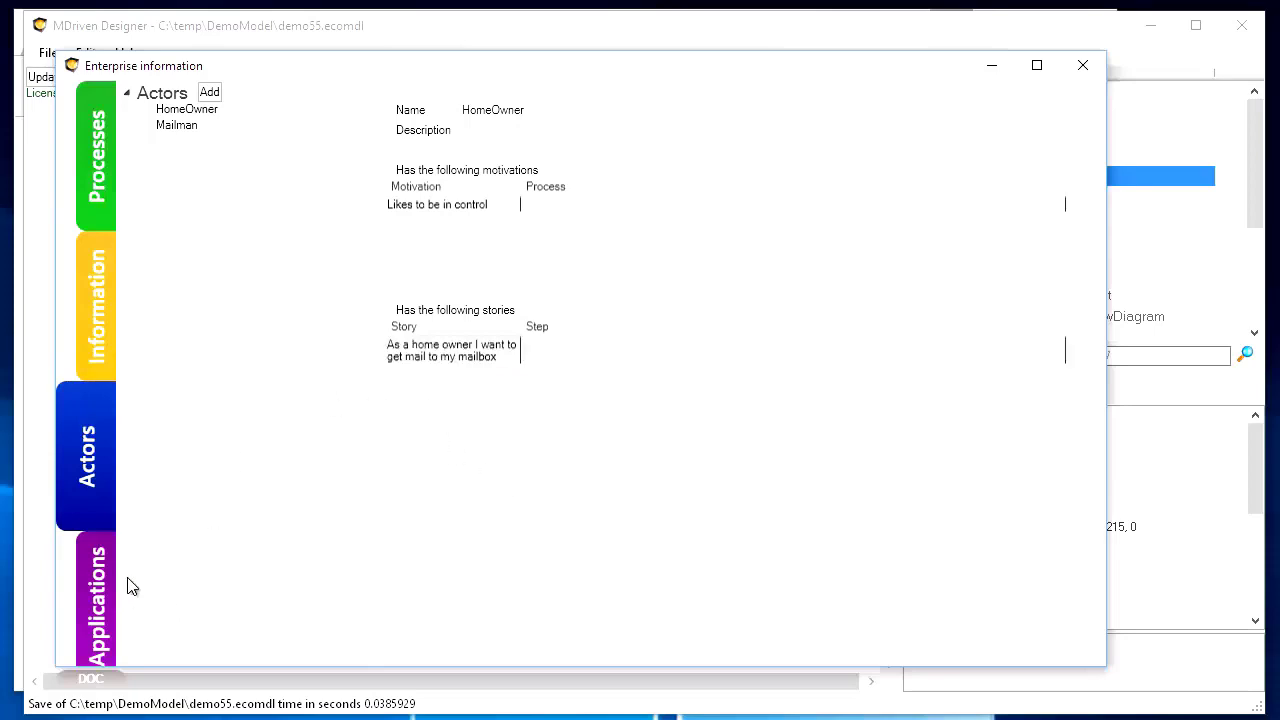
drag(141, 668, 141, 709)
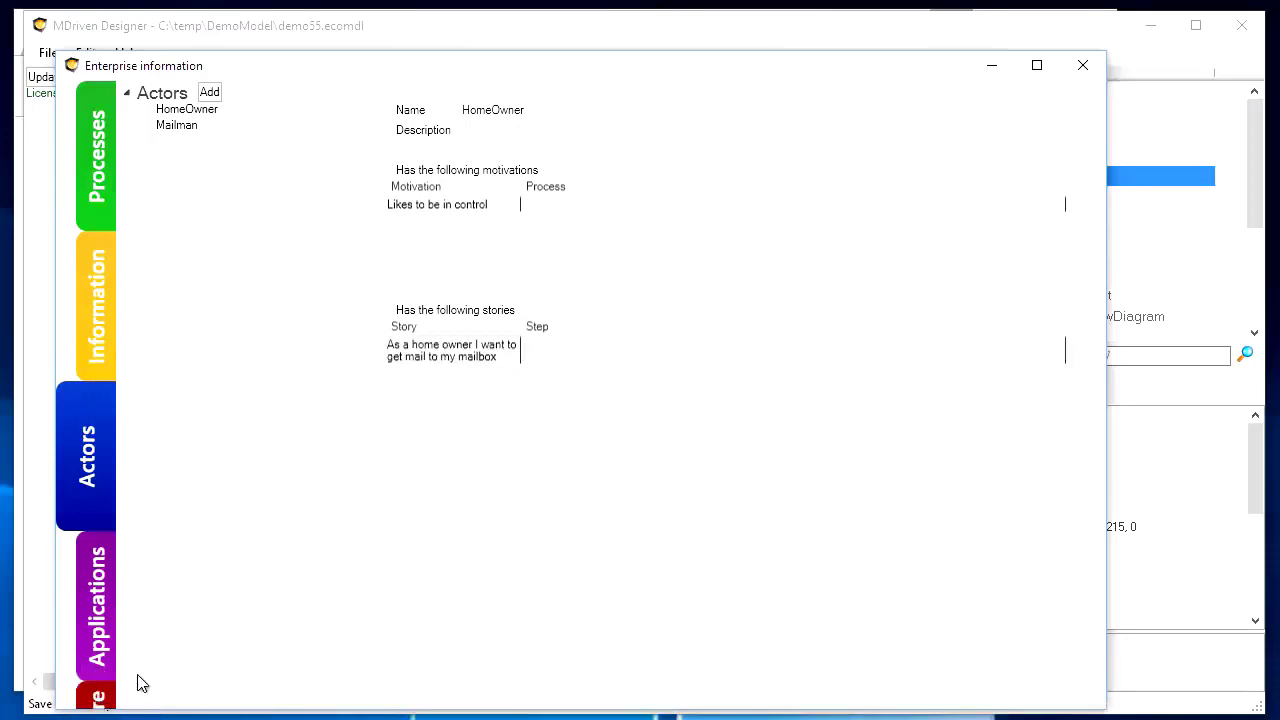
click(96, 610)
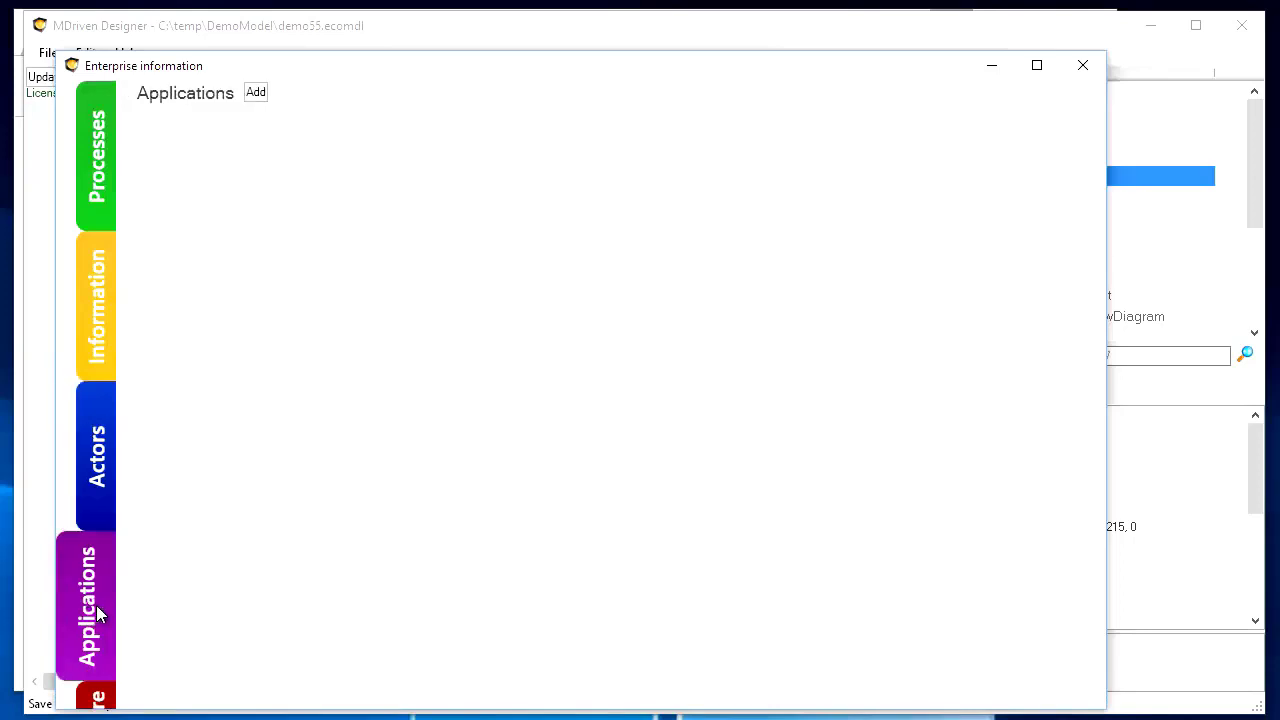
click(257, 98)
click(208, 110)
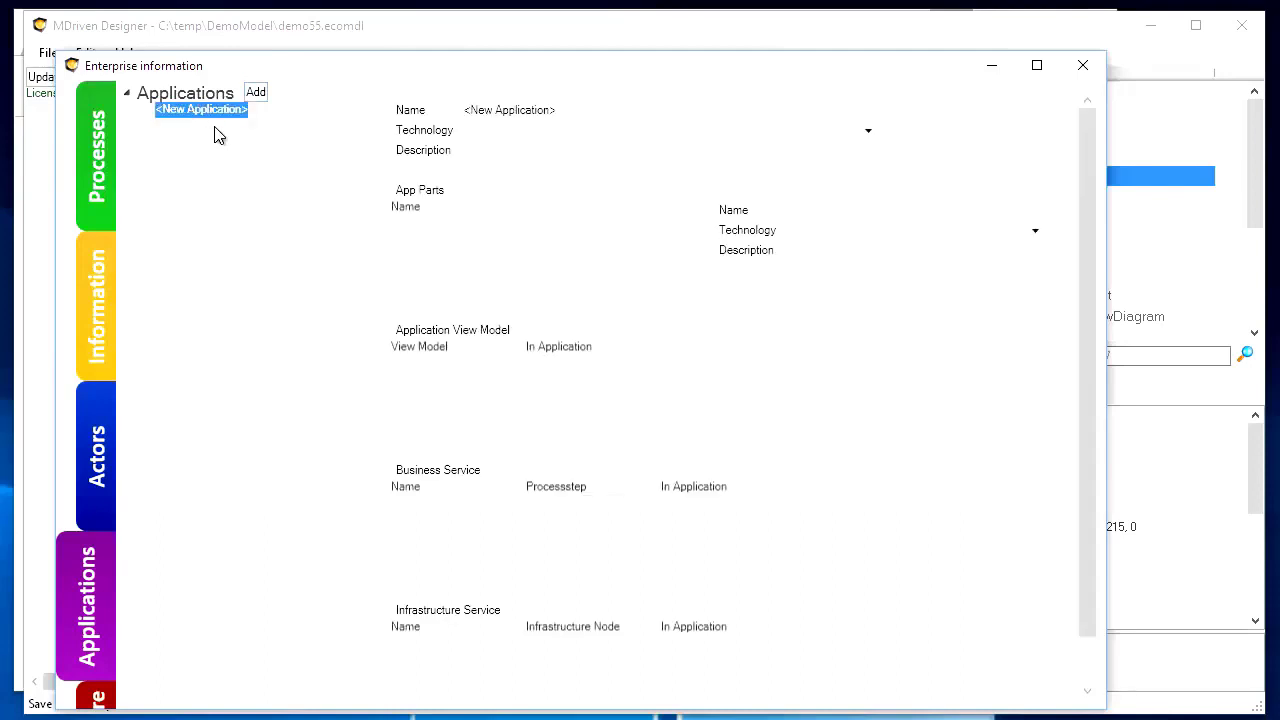
Step: Enlarge the Enterprise information window downward and view the Infrastructure section
drag(392, 78, 392, 46)
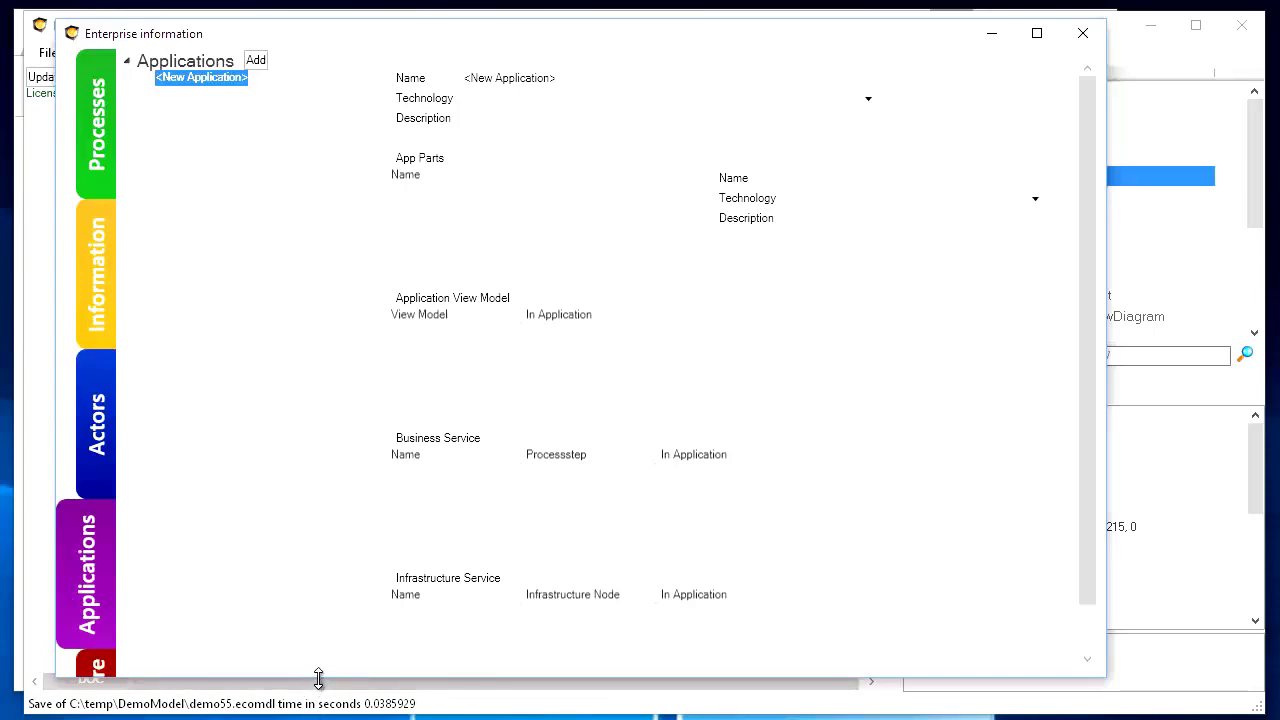
drag(314, 678, 320, 719)
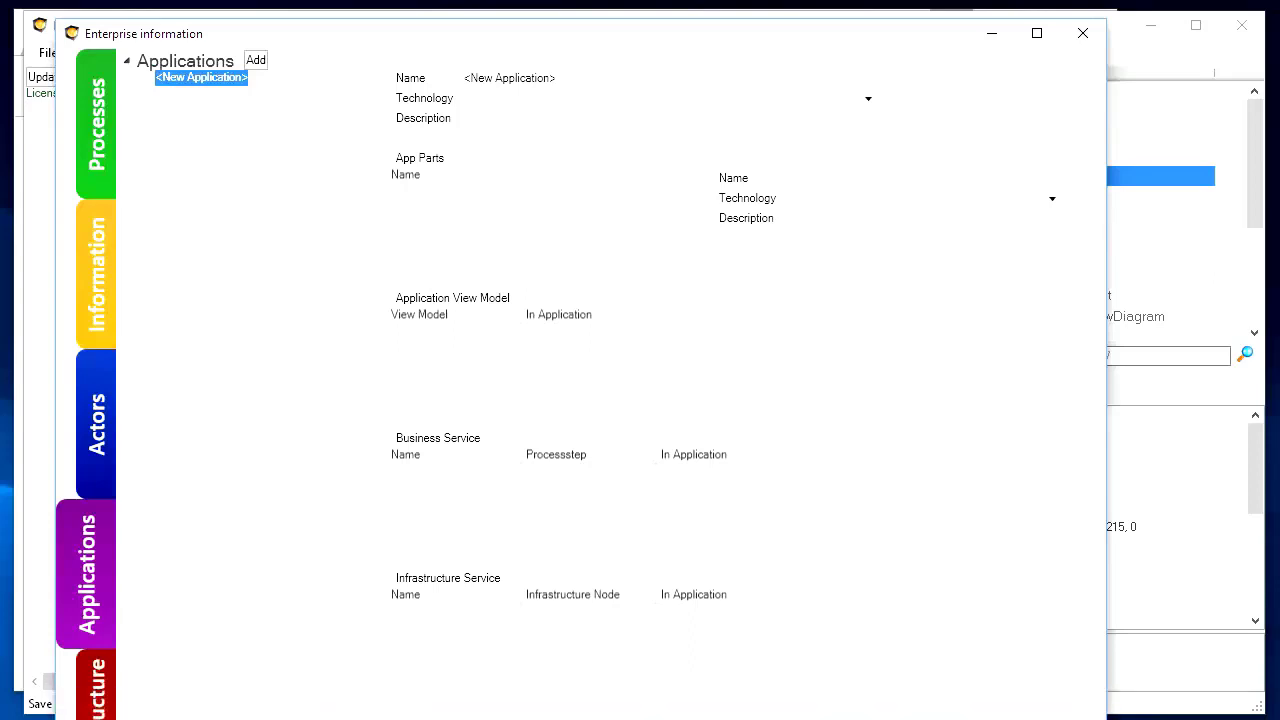
click(100, 700)
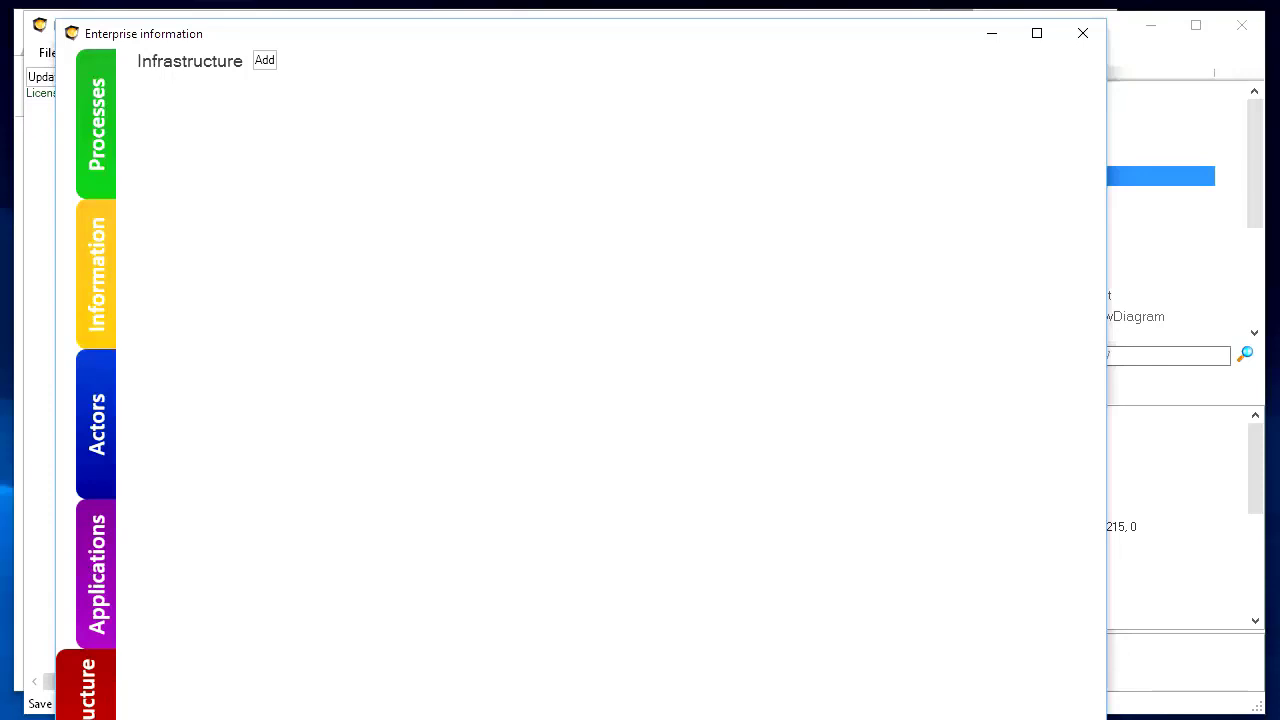
drag(451, 46, 545, 26)
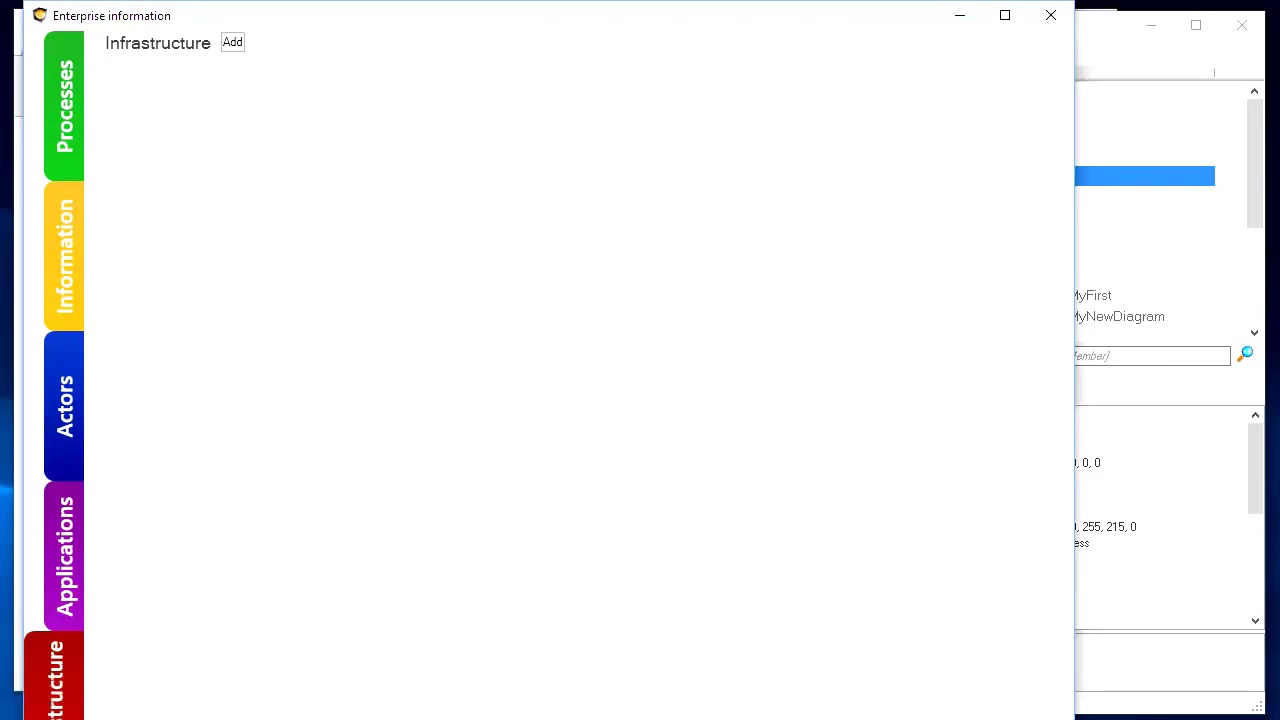
drag(355, 15, 400, 16)
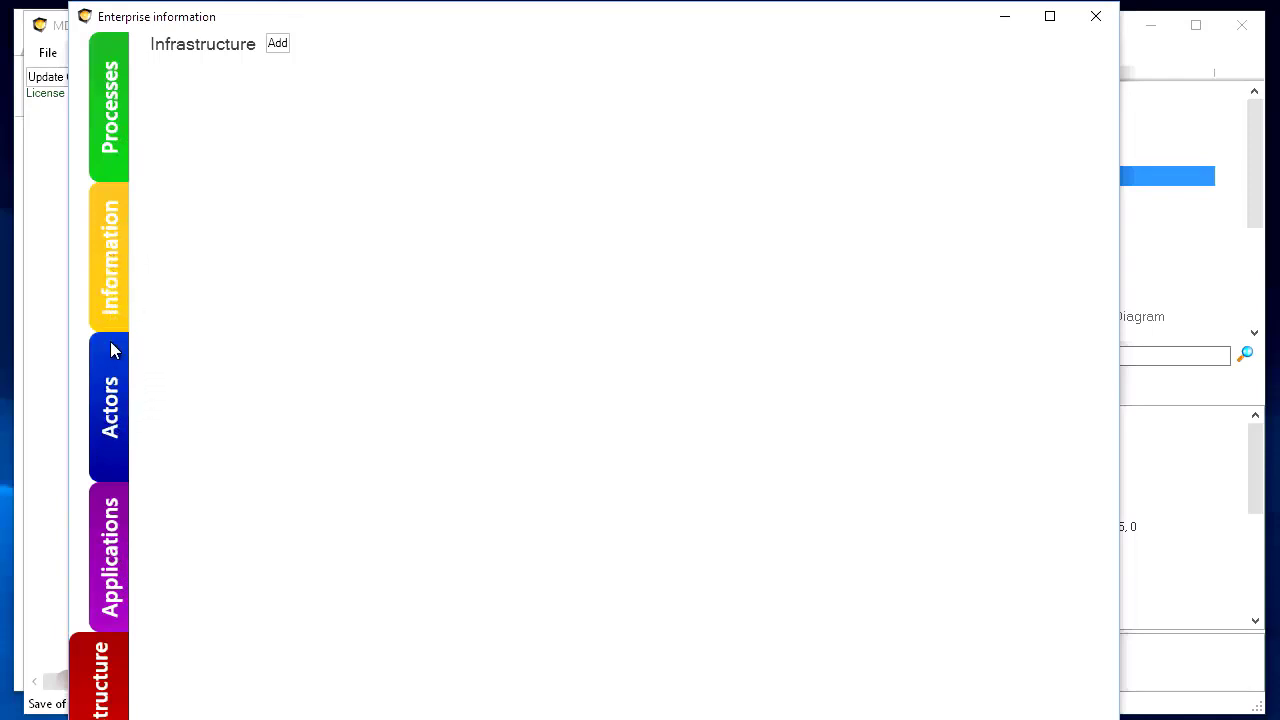
drag(428, 20, 435, 53)
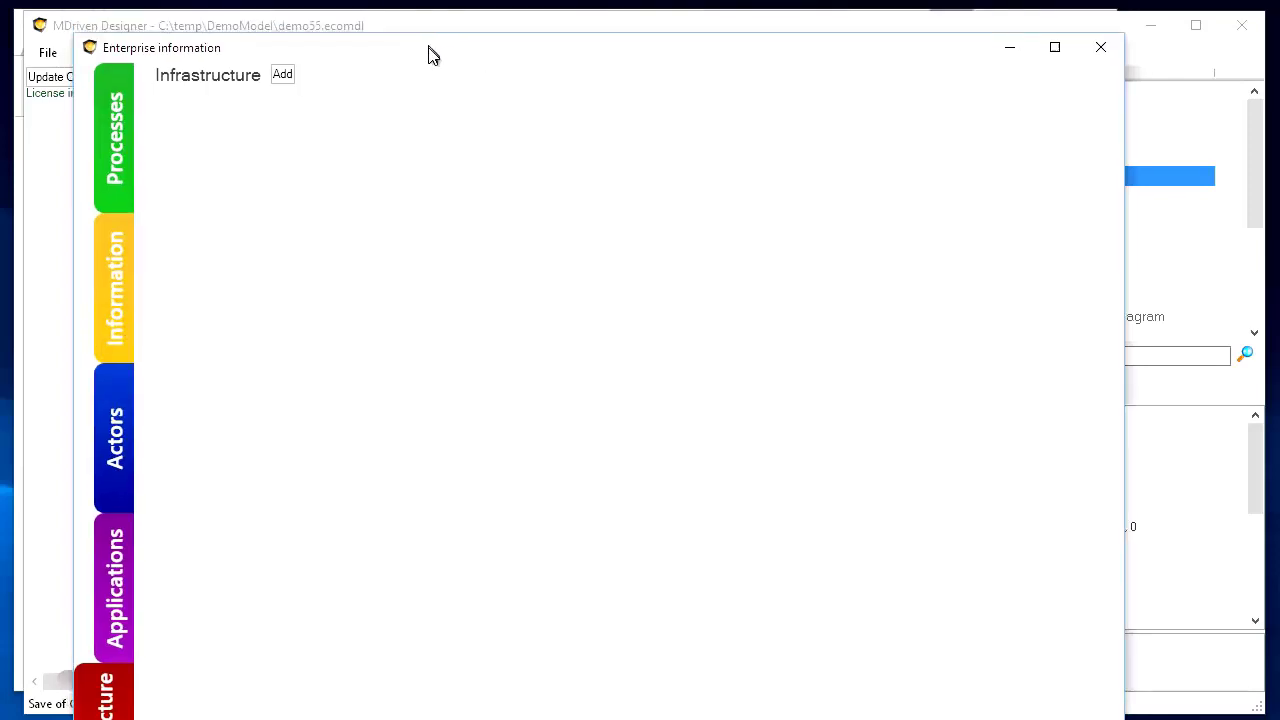
Step: Close Enterprise information and save the demo55.ecomdl model
click(1117, 57)
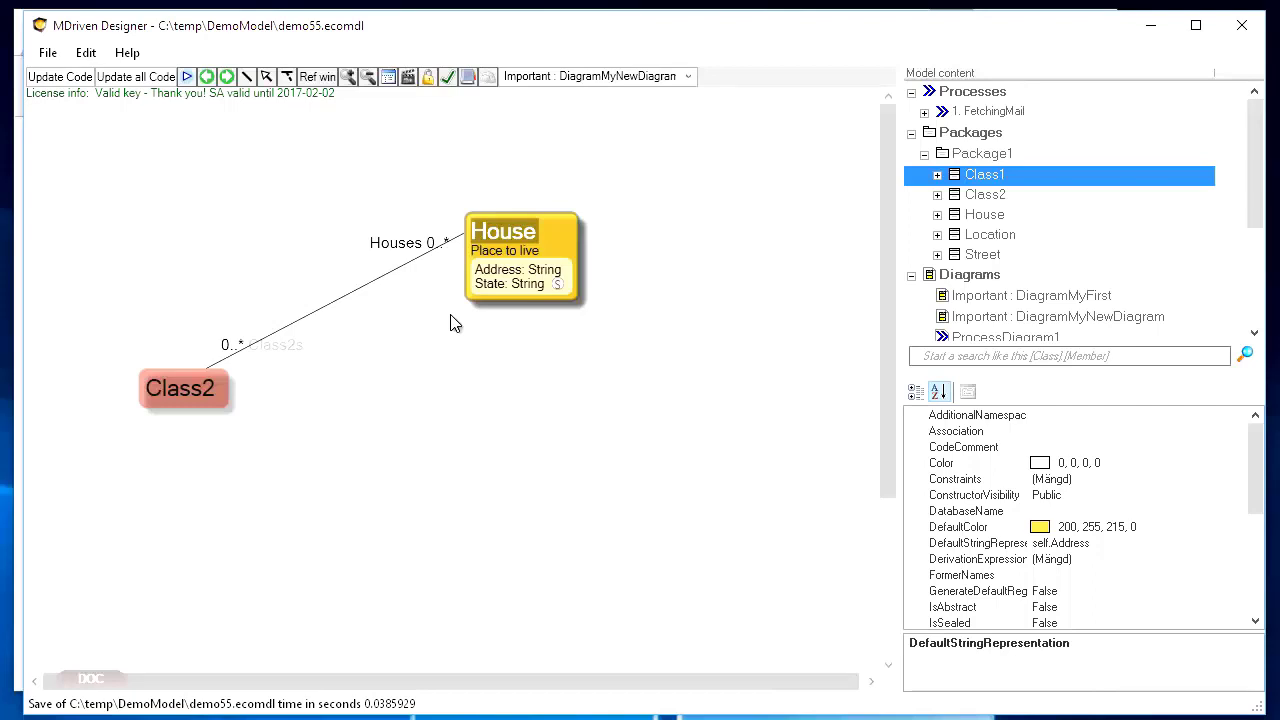
click(52, 56)
click(78, 124)
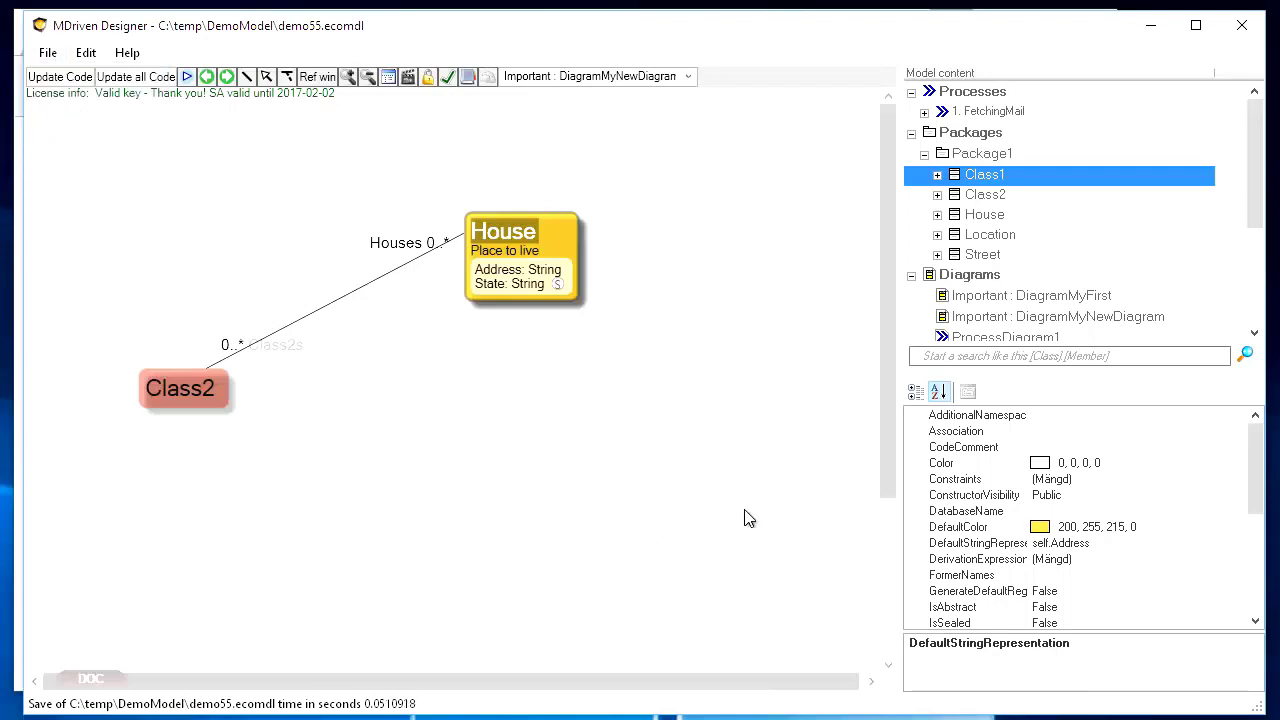